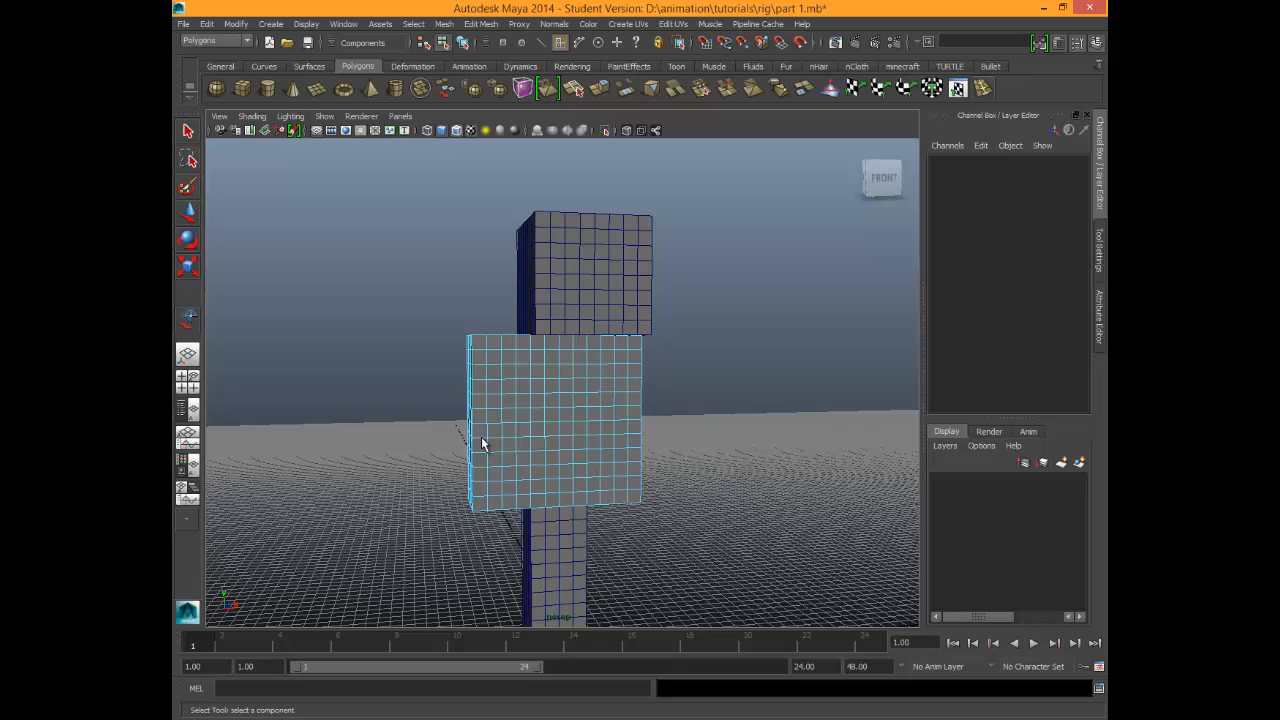
click(605, 268)
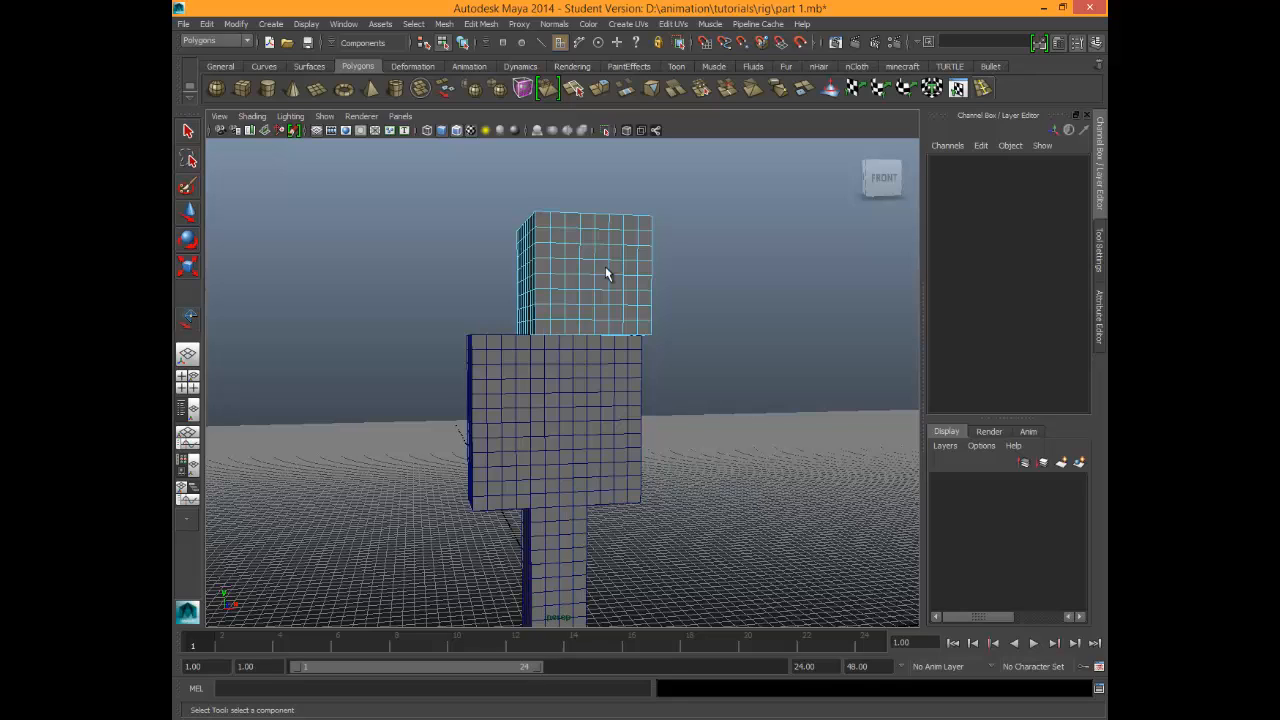
click(589, 413)
click(500, 414)
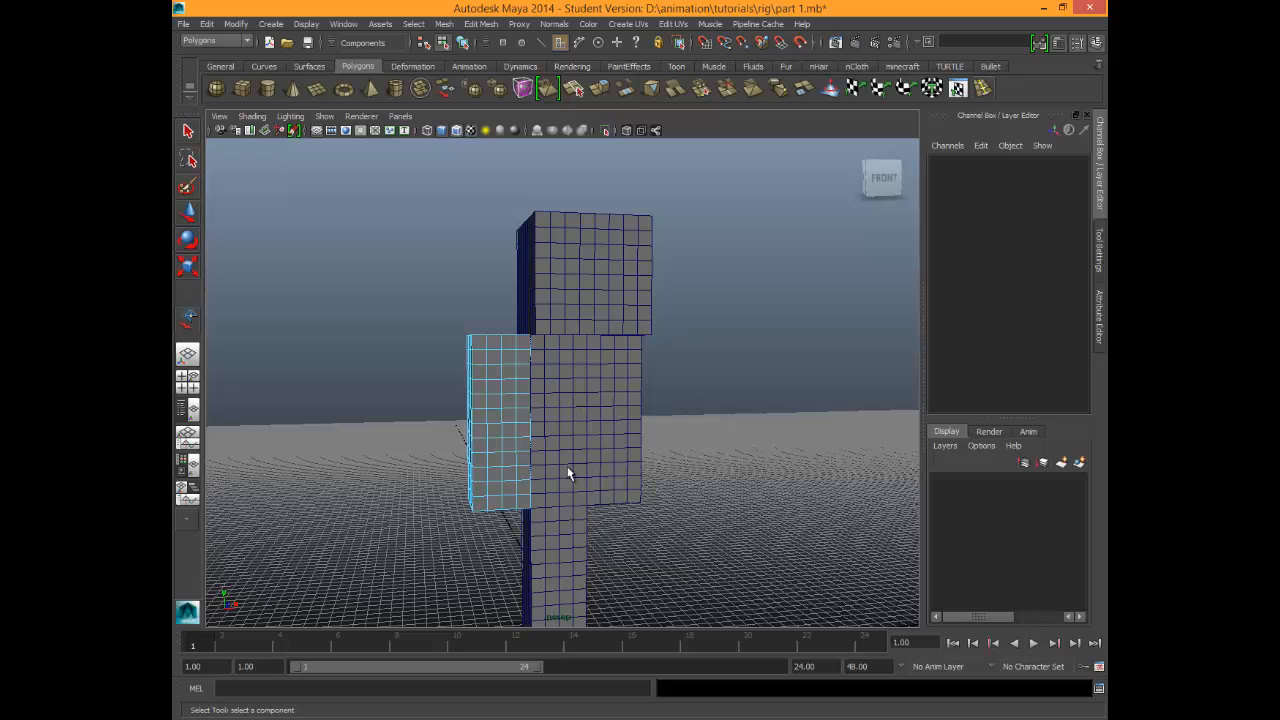
click(548, 535)
click(551, 426)
click(522, 405)
click(562, 310)
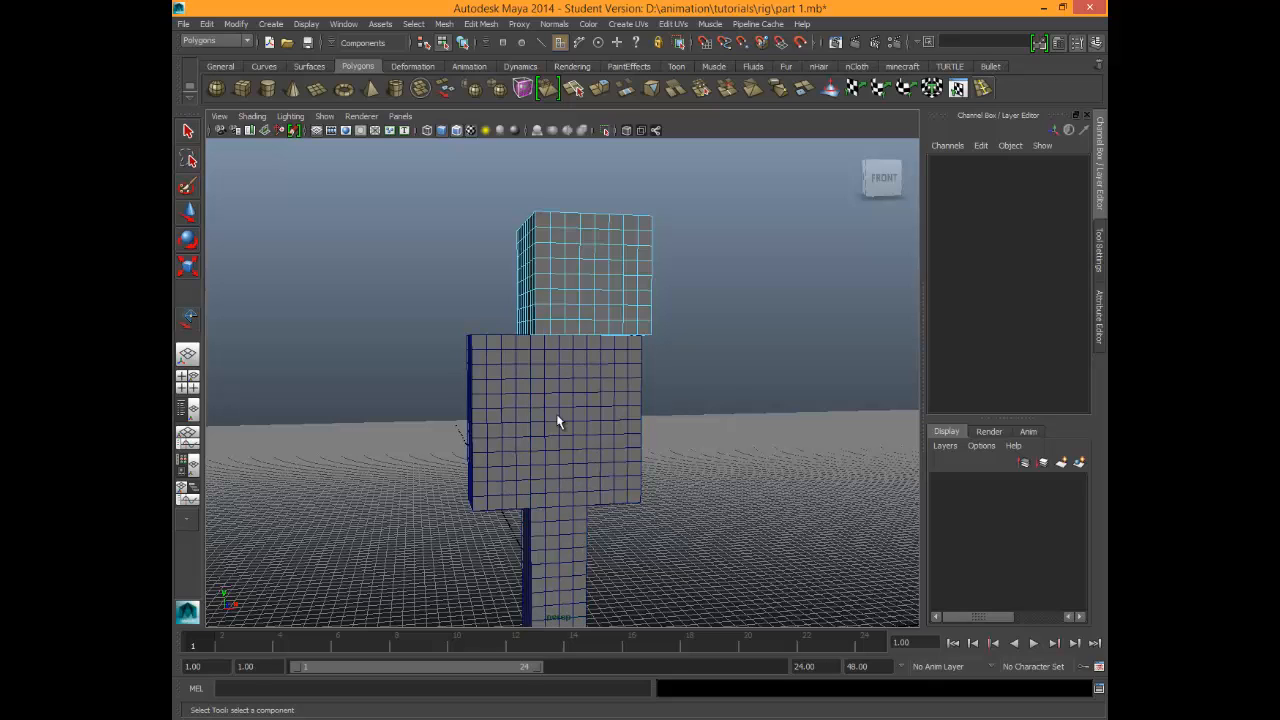
click(557, 418)
click(516, 405)
click(567, 391)
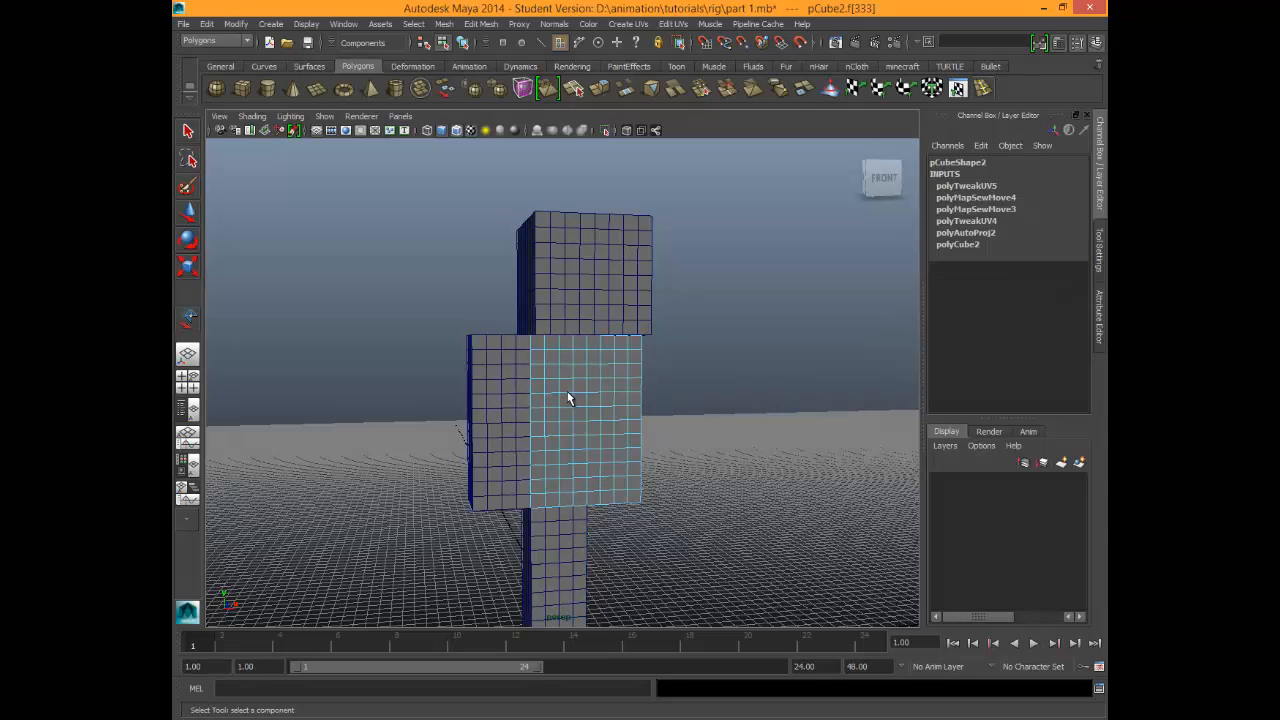
click(542, 326)
click(496, 398)
click(608, 314)
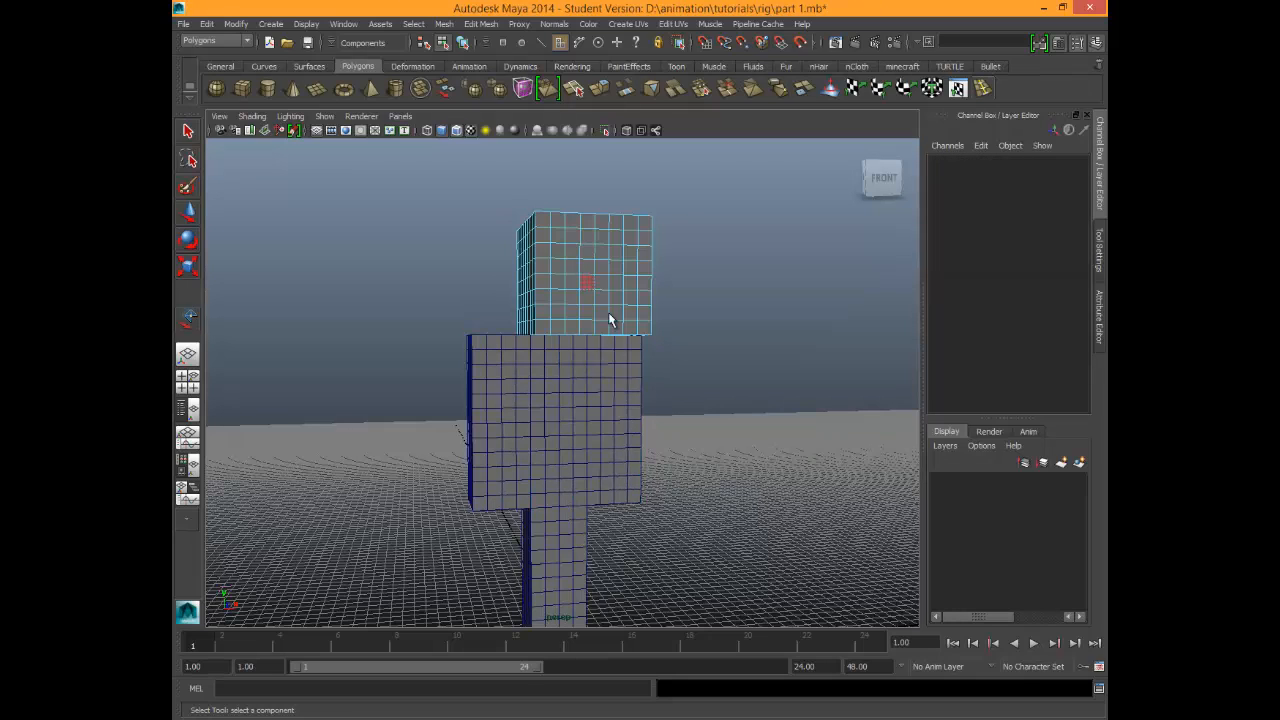
click(528, 404)
click(600, 417)
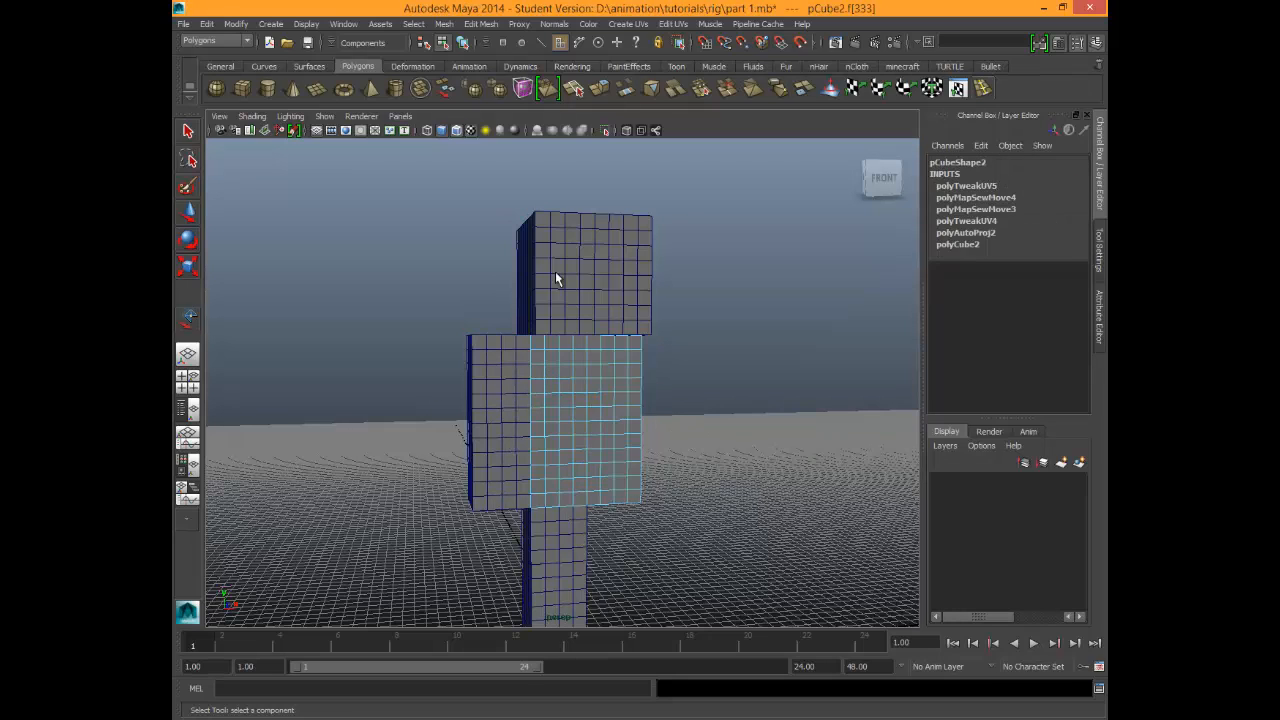
click(555, 276)
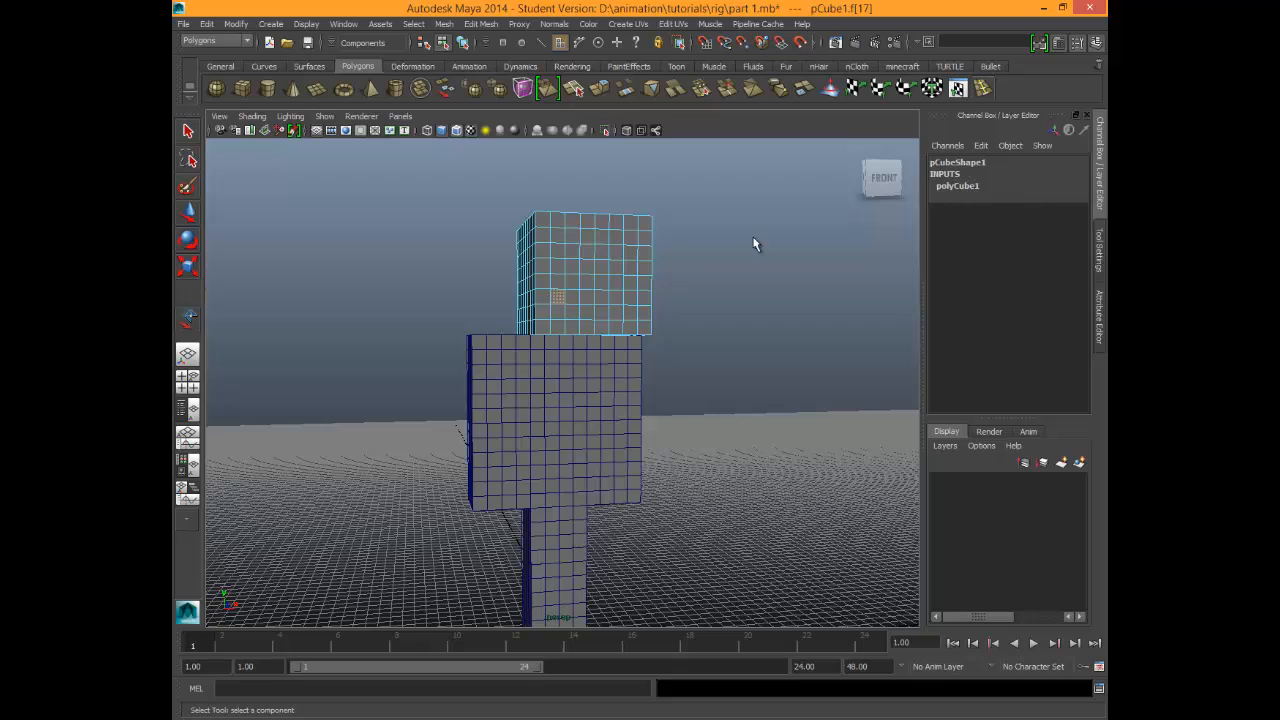
Switch the head cube to object mode and rename it head.
click(189, 212)
key(F9)
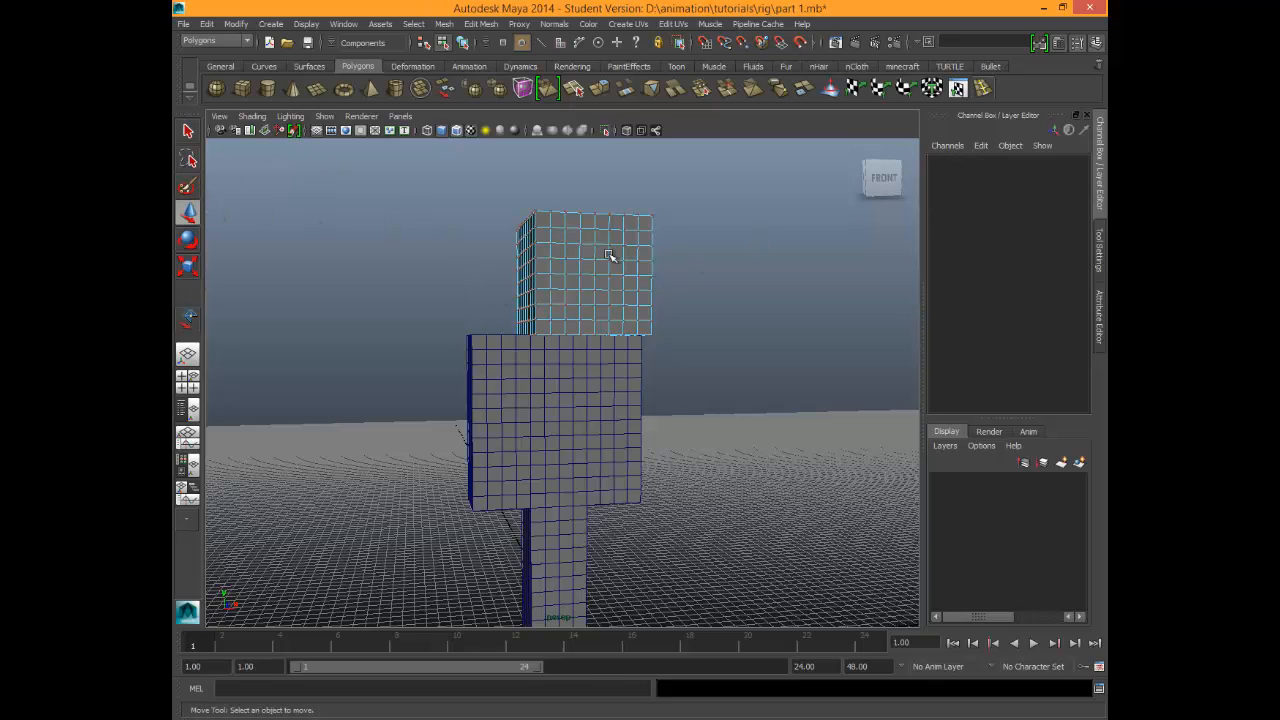
right_drag(610, 256, 662, 269)
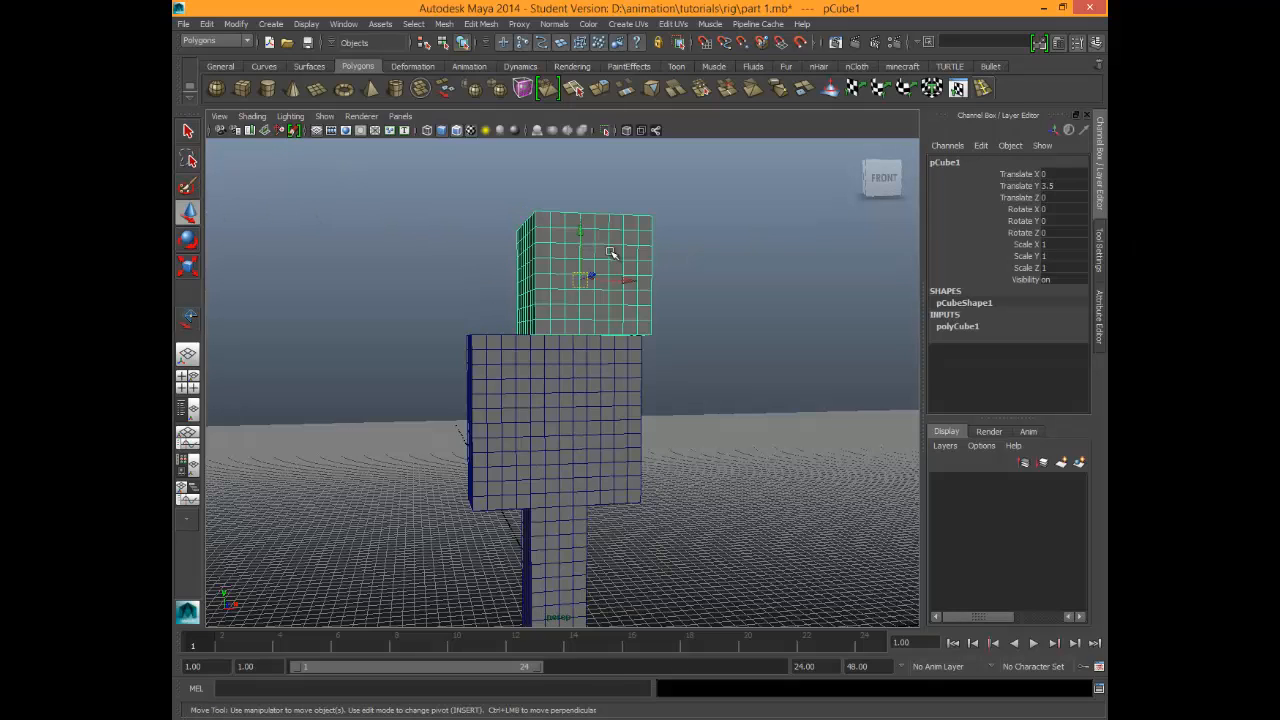
double_click(945, 162)
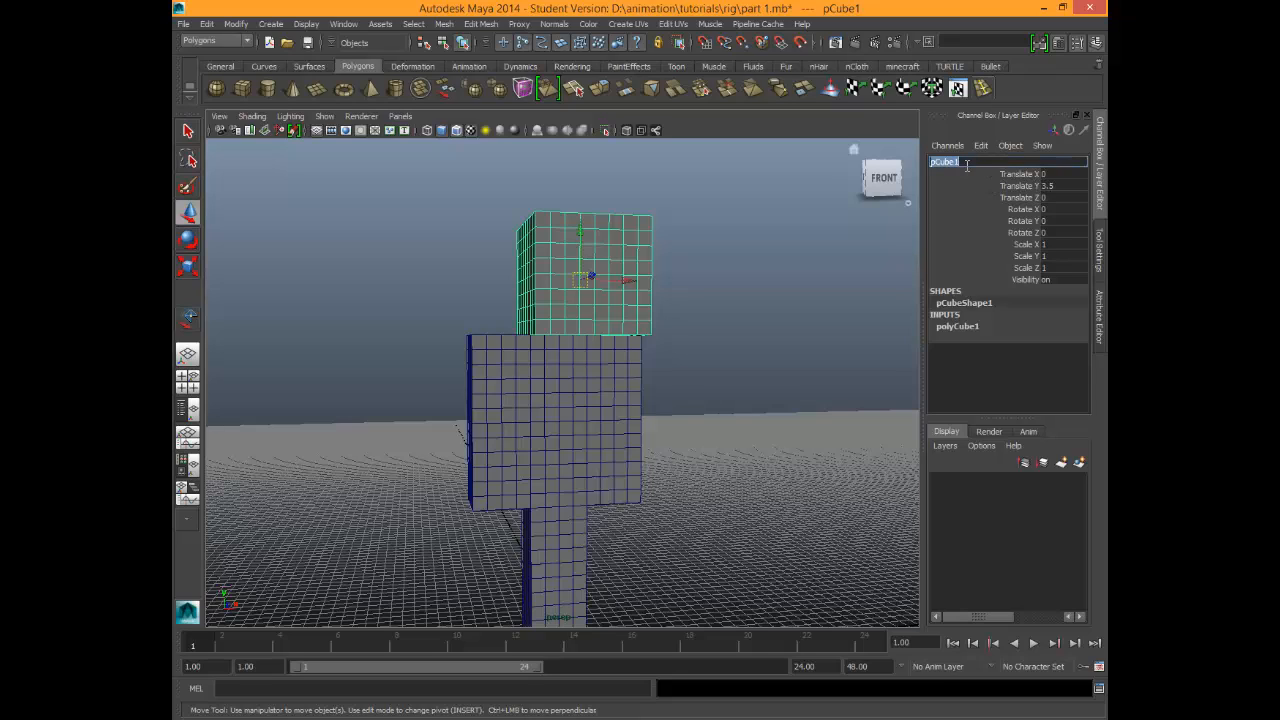
text(head)
key(Return)
Rename the torso cube below the head as body.
click(640, 378)
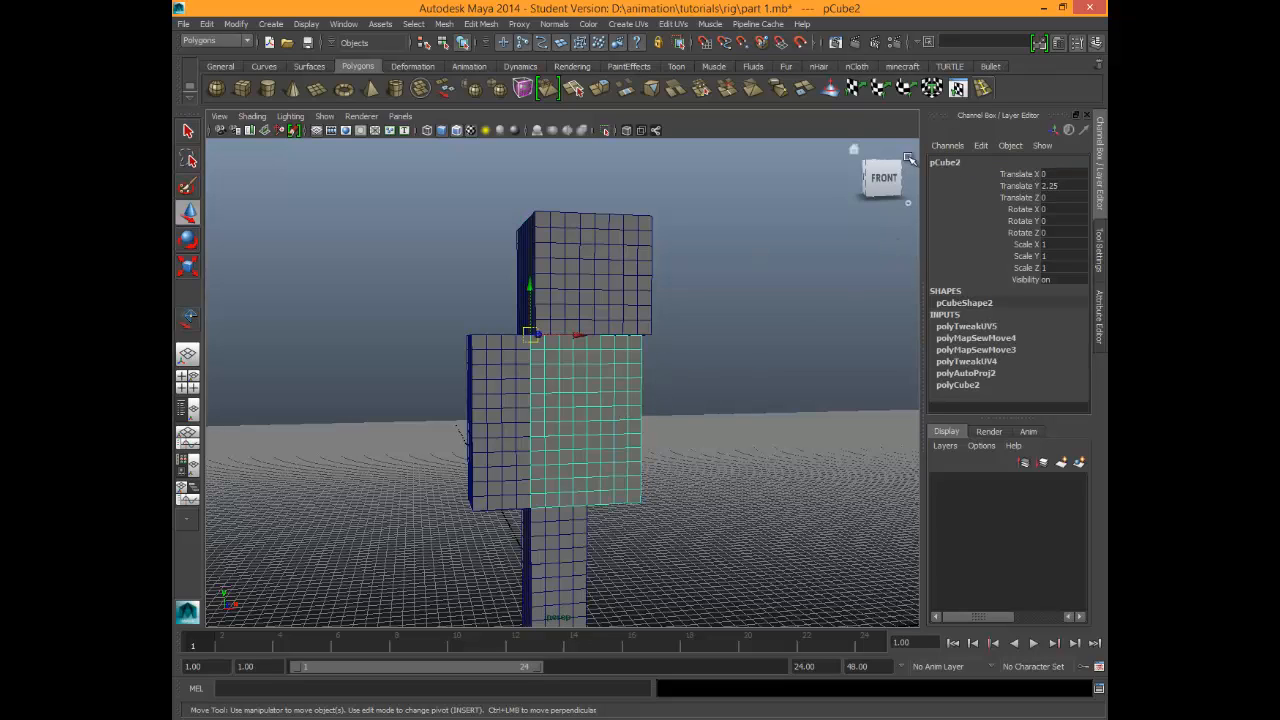
click(960, 173)
double_click(957, 163)
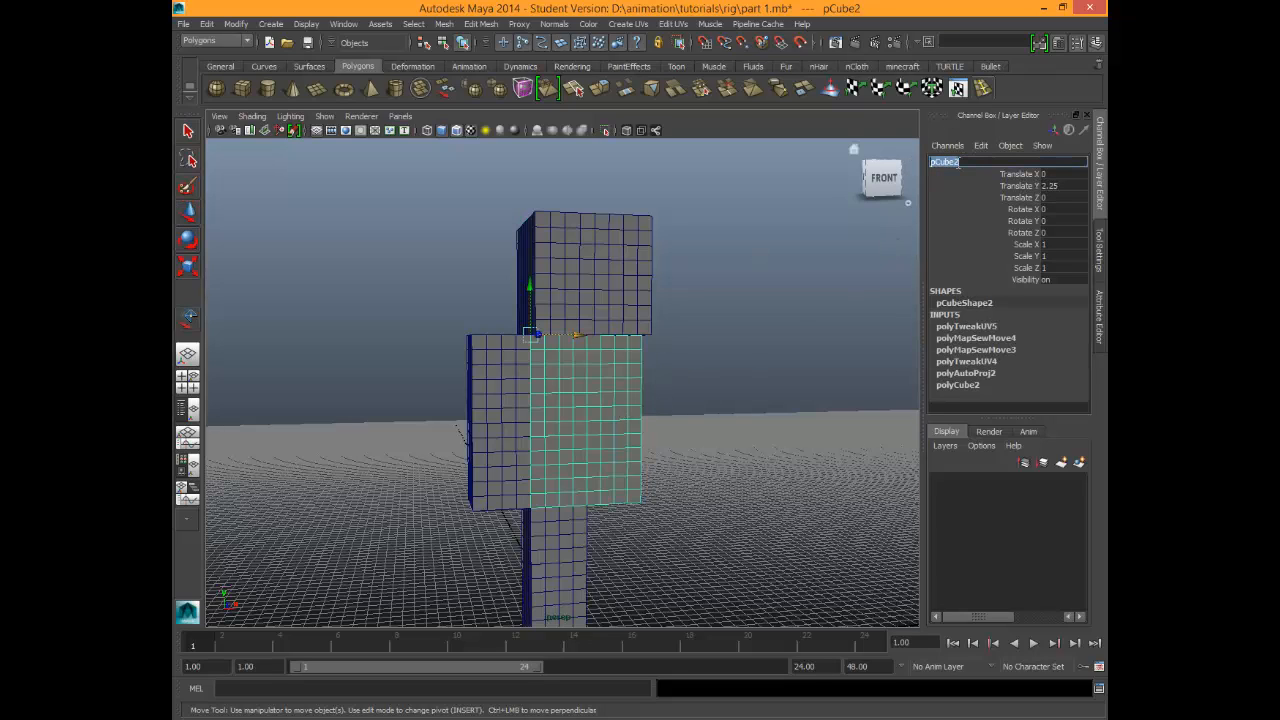
text(body)
key(Return)
Rename the arm block beside the body as arm_Left.
click(471, 374)
double_click(957, 162)
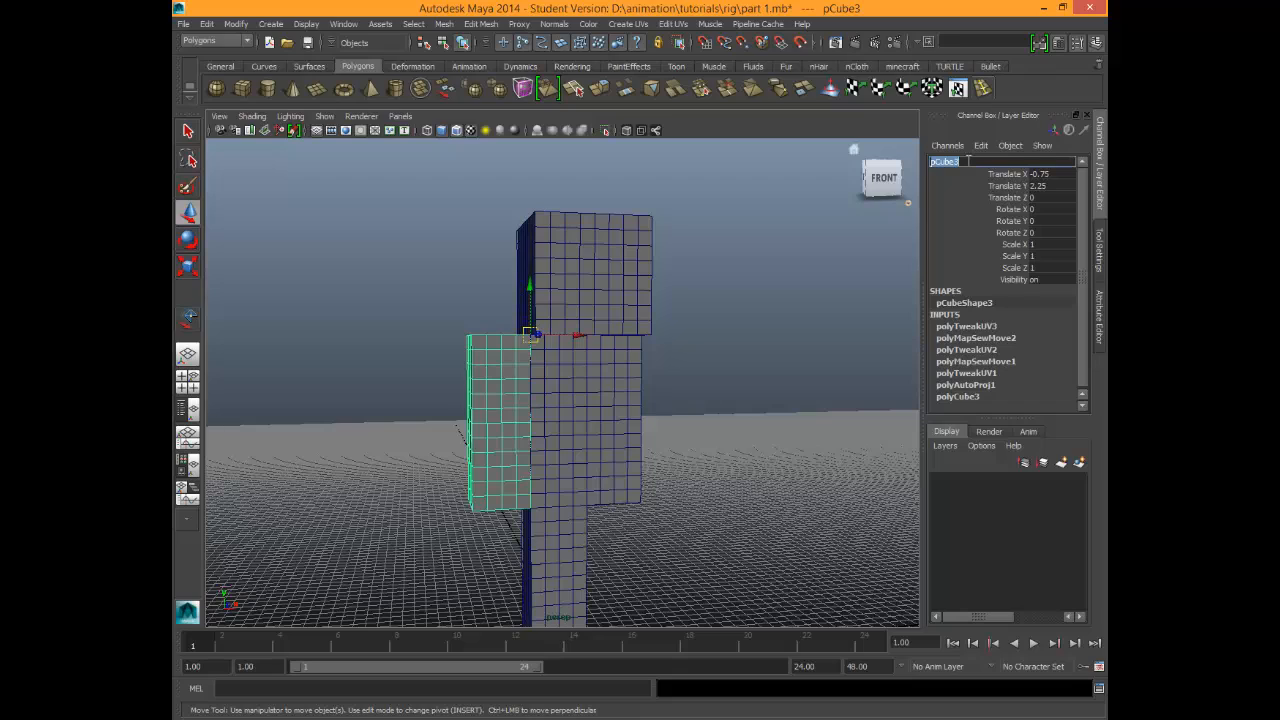
text(R)
Rename the leg block under the body as leg_left.
alt+drag(843, 280, 611, 309)
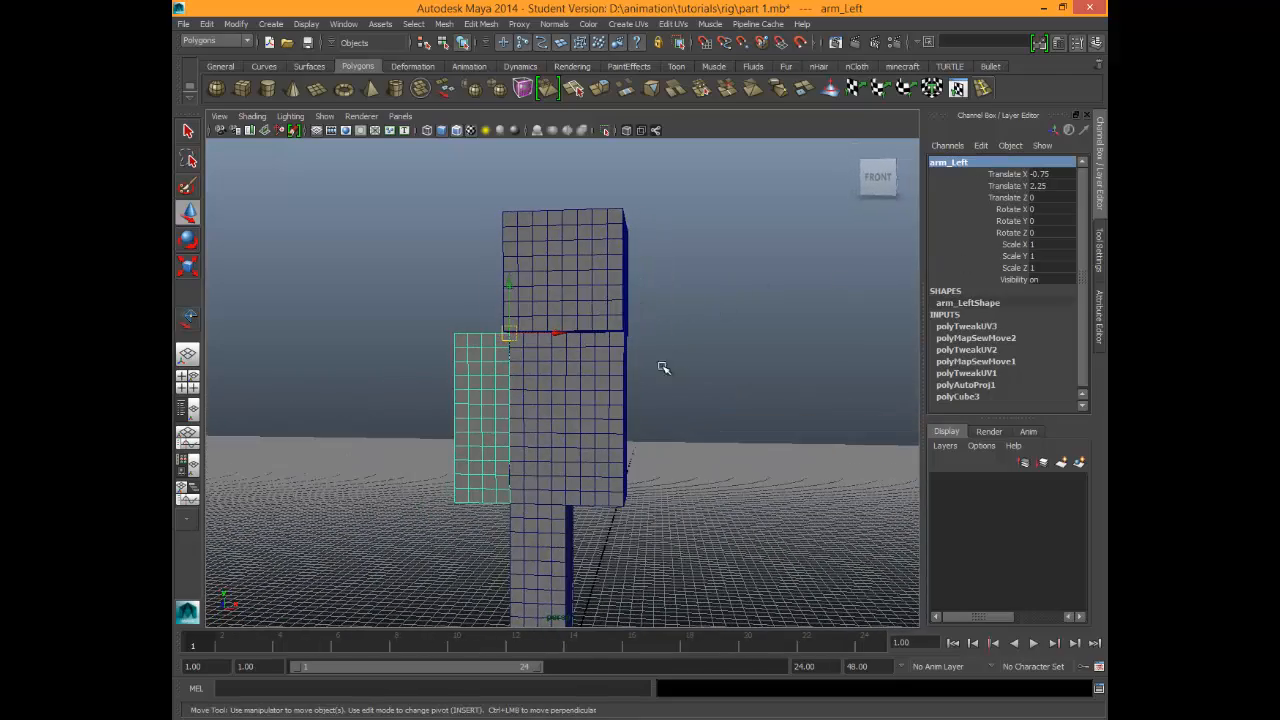
click(530, 537)
double_click(969, 160)
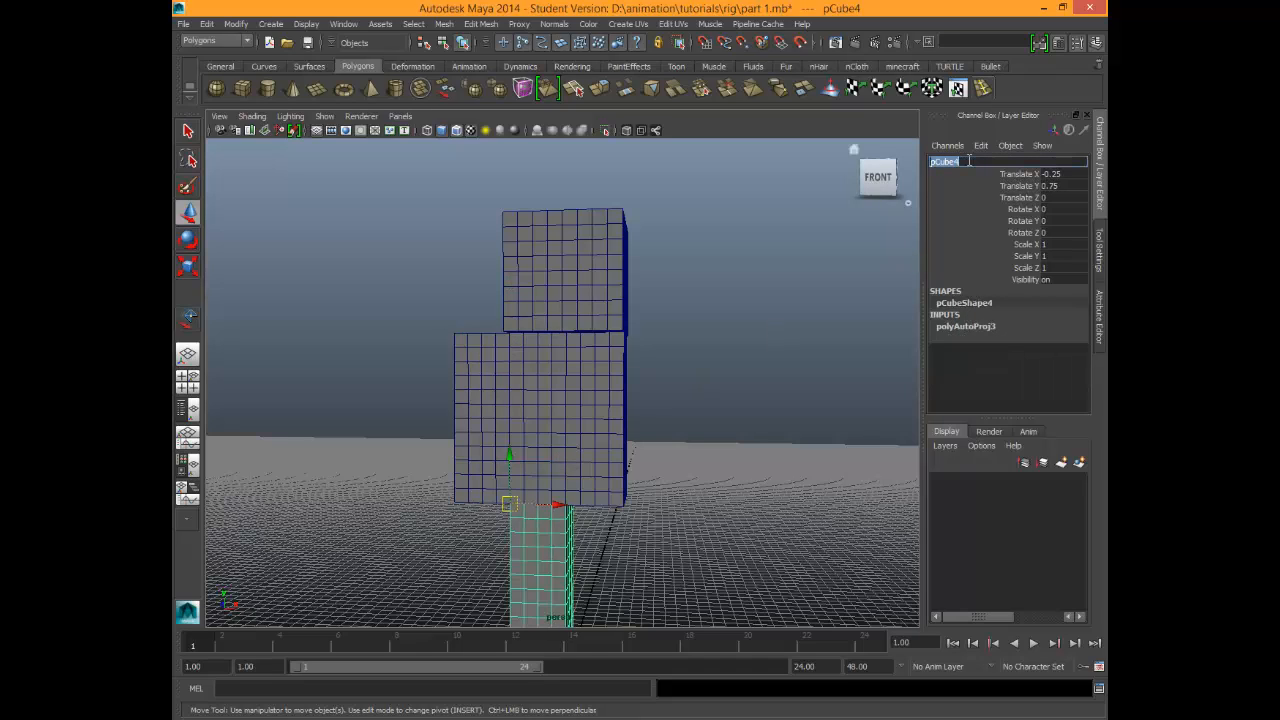
key(BackSpace)
click(757, 437)
click(514, 356)
click(487, 369)
click(545, 310)
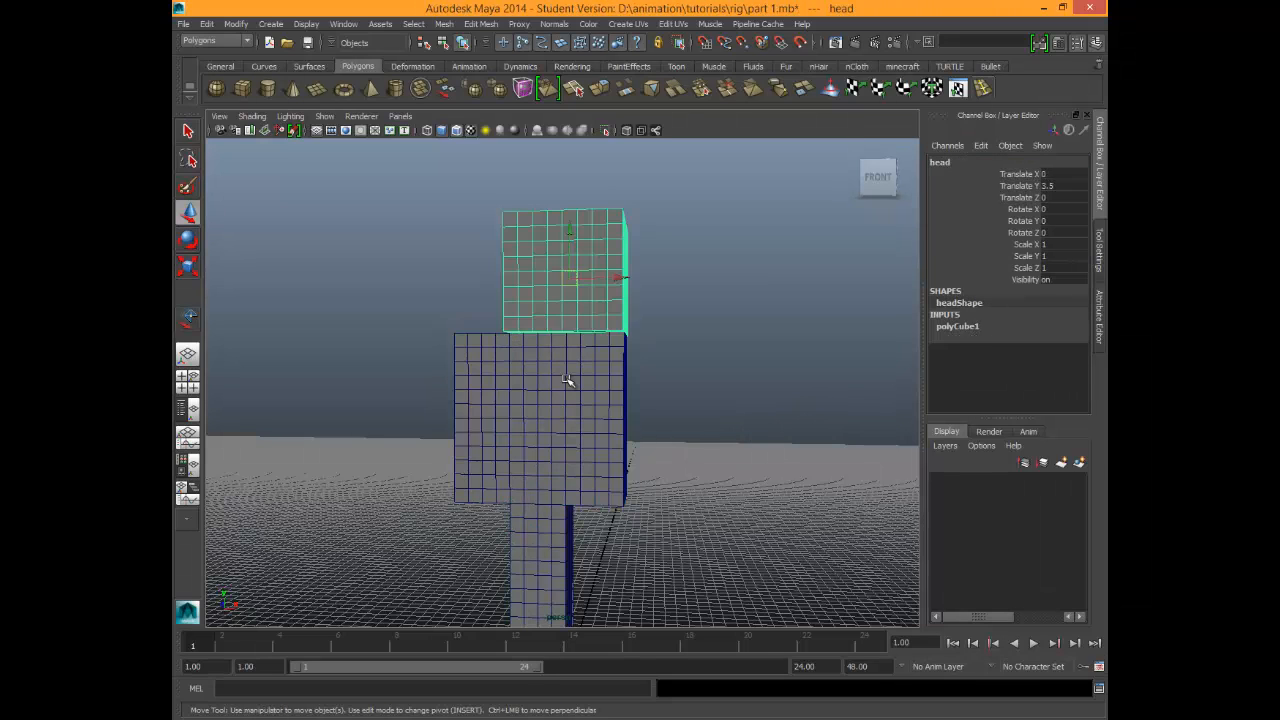
click(484, 443)
drag(530, 520, 414, 426)
click(446, 416)
click(550, 286)
click(494, 414)
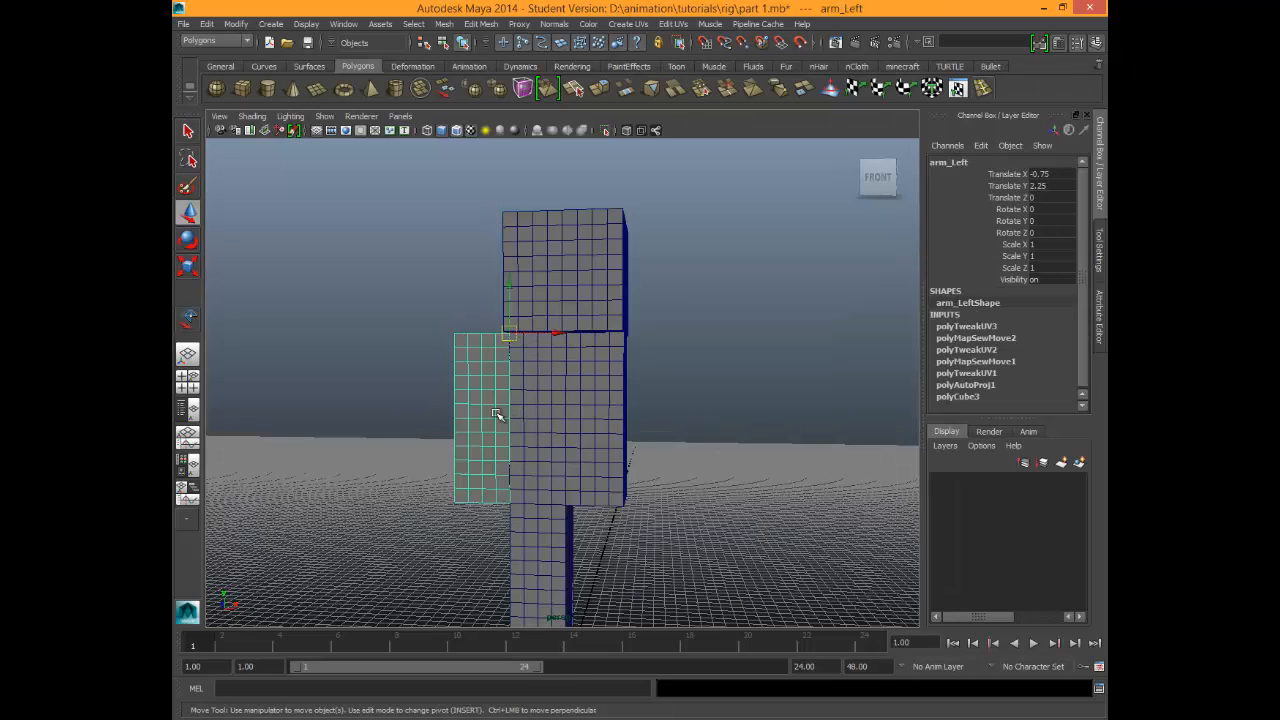
click(590, 434)
click(497, 524)
click(532, 528)
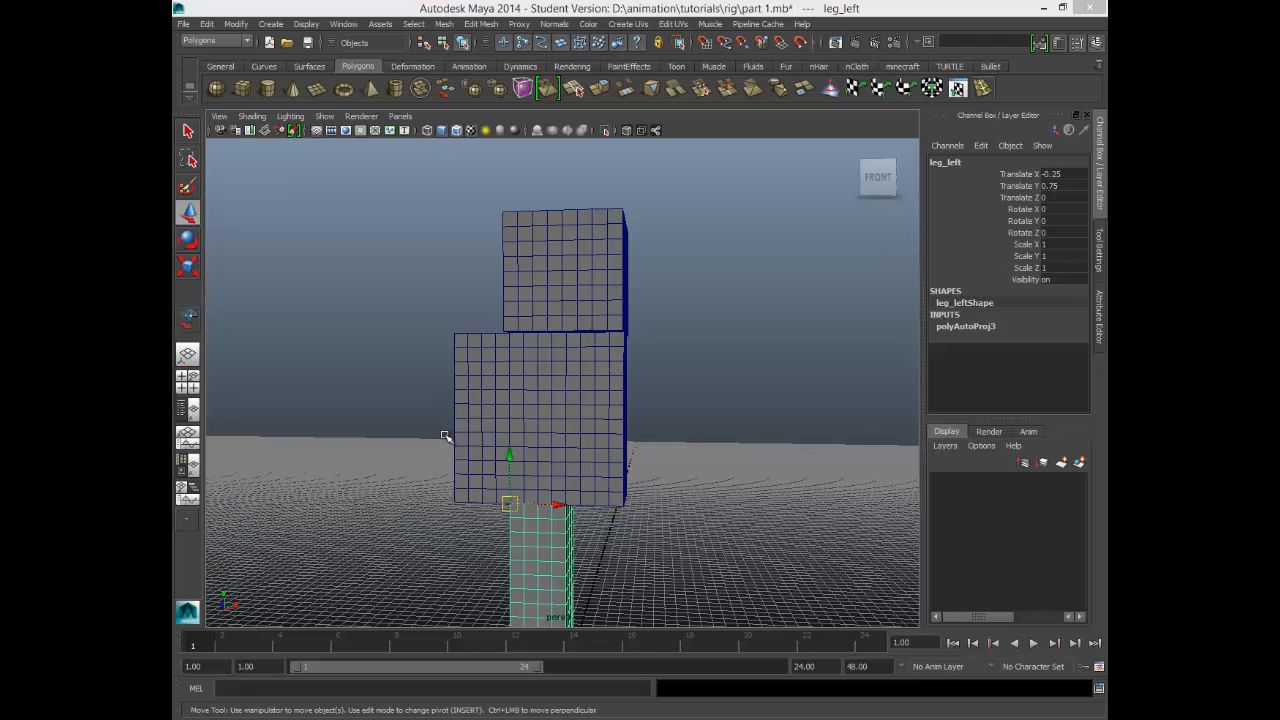
alt+drag(394, 414, 417, 417)
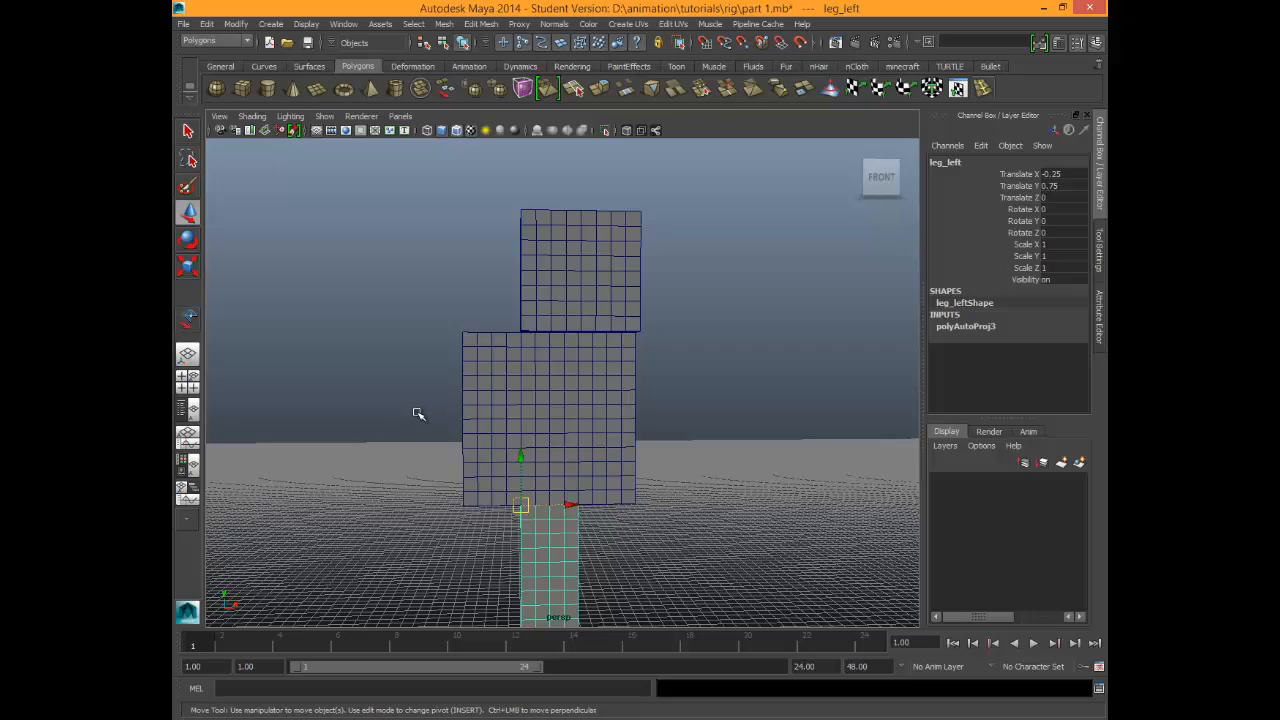
click(350, 368)
mouse_move(366, 383)
alt+mouse_down()
mouse_move(449, 414)
mouse_move(687, 373)
mouse_move(449, 394)
mouse_move(360, 386)
alt+mouse_up()
click(590, 397)
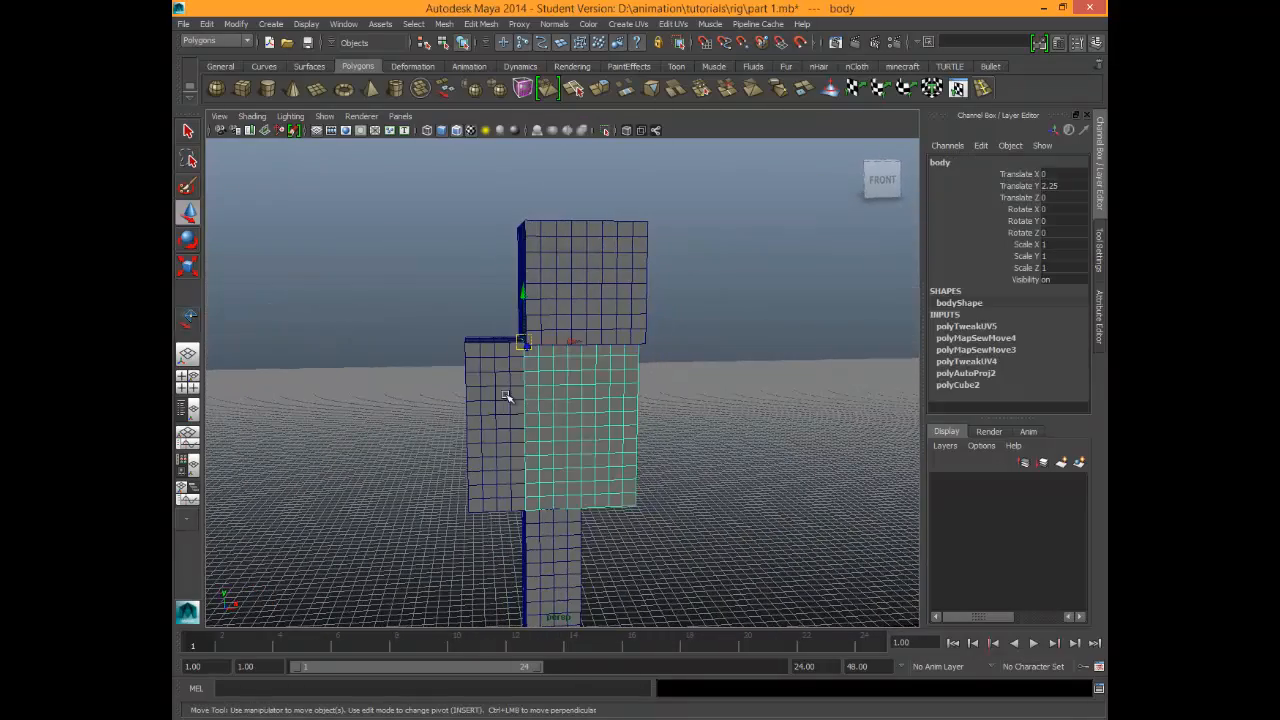
click(506, 396)
click(591, 300)
click(557, 494)
click(480, 436)
click(540, 430)
click(580, 569)
click(491, 466)
click(589, 423)
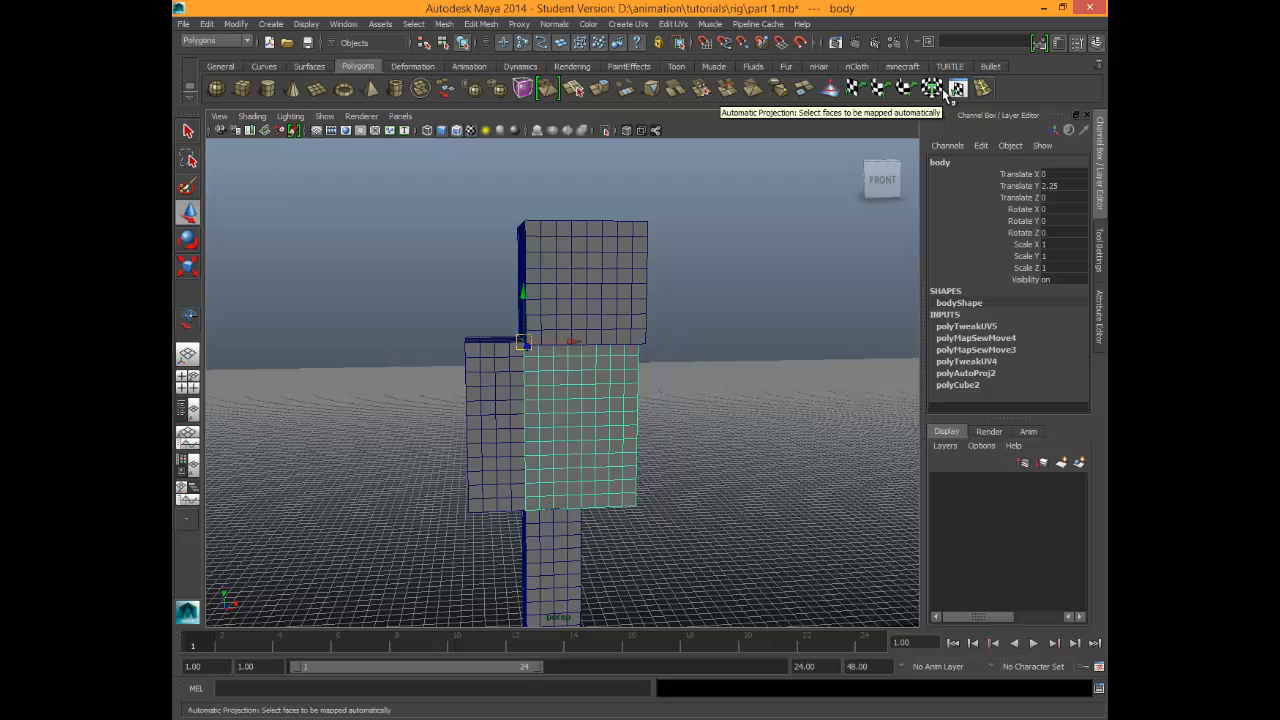
Select the arm, body, leg and head together and apply Automatic Mapping to create their UVs.
click(757, 380)
click(520, 398)
shift+click(590, 470)
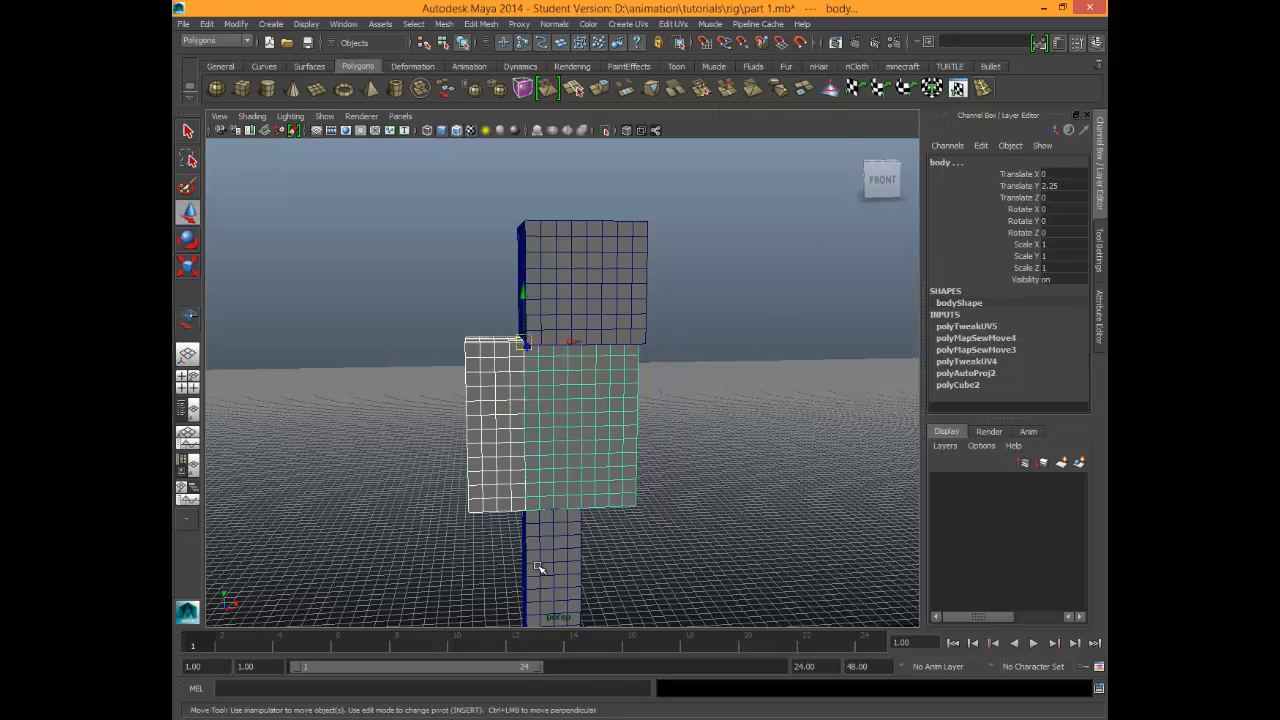
click(571, 571)
click(491, 420)
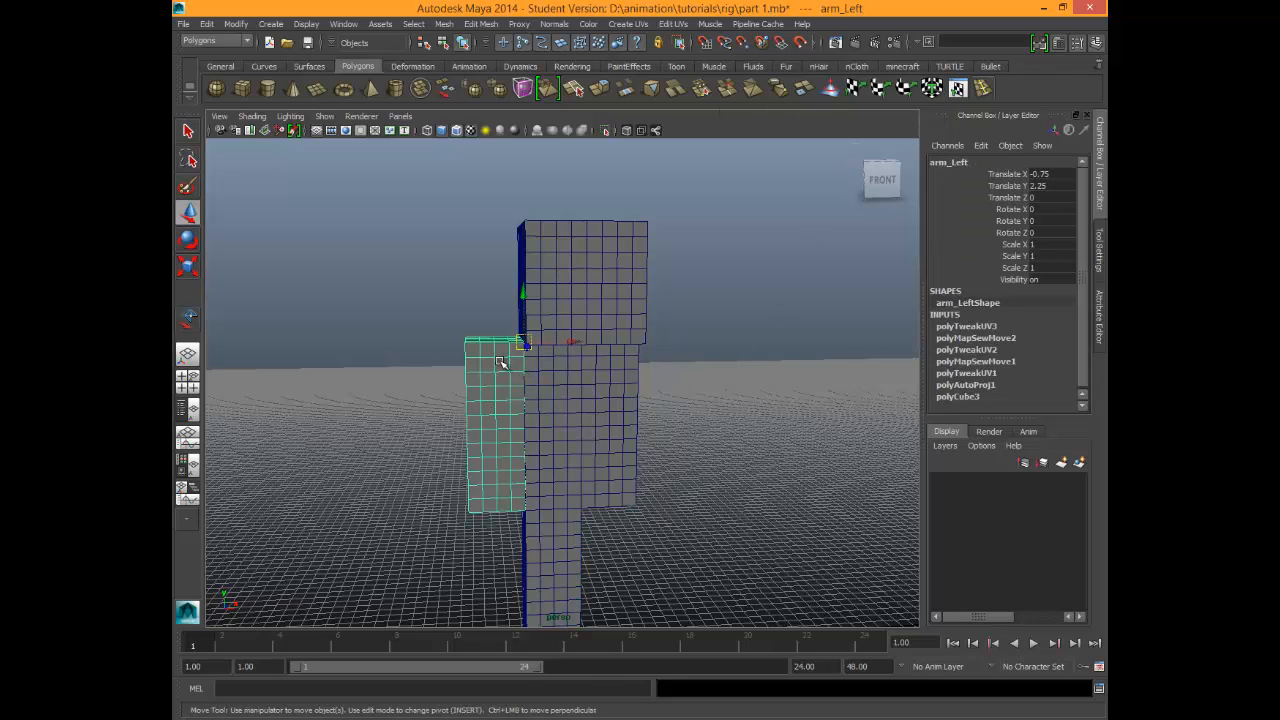
click(602, 414)
click(574, 567)
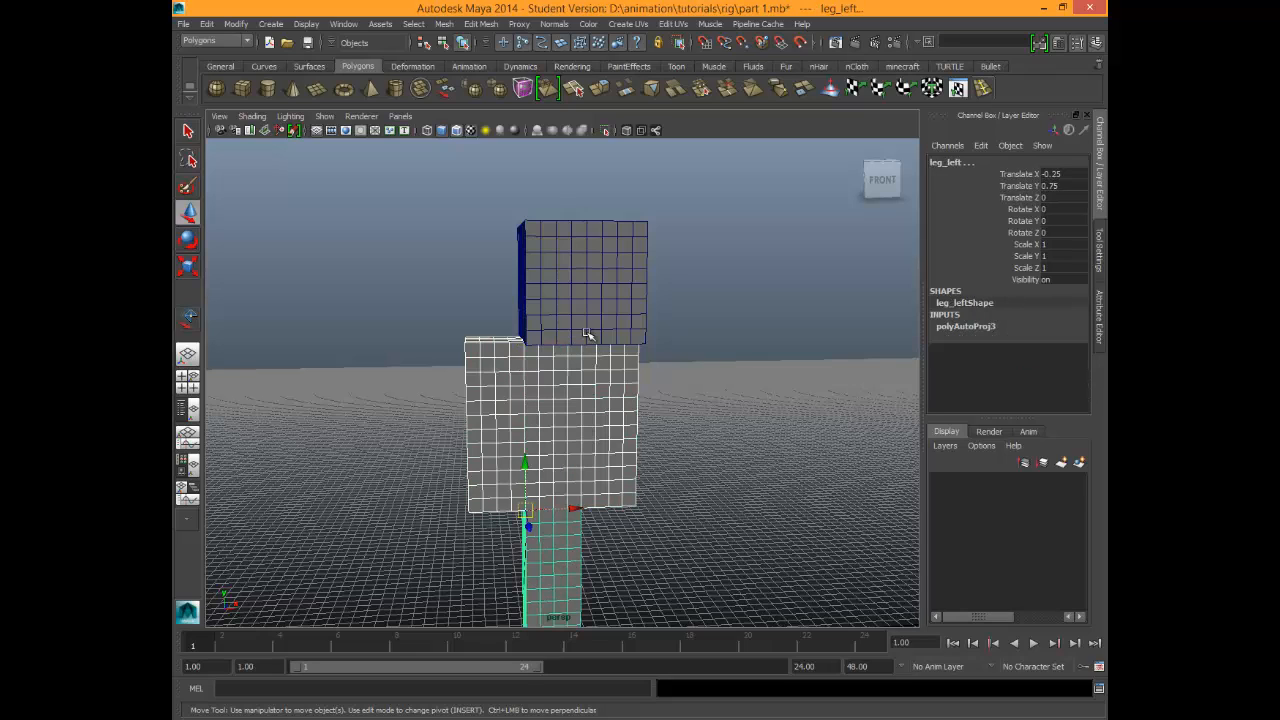
click(590, 314)
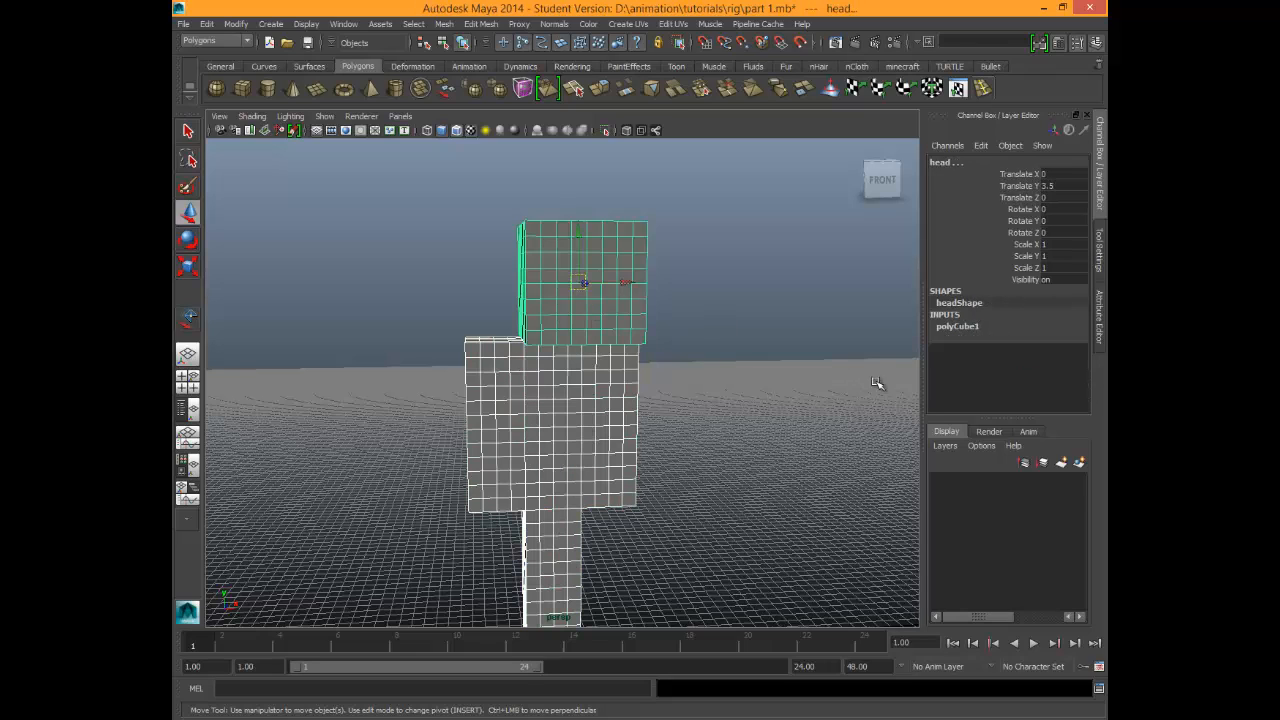
click(627, 24)
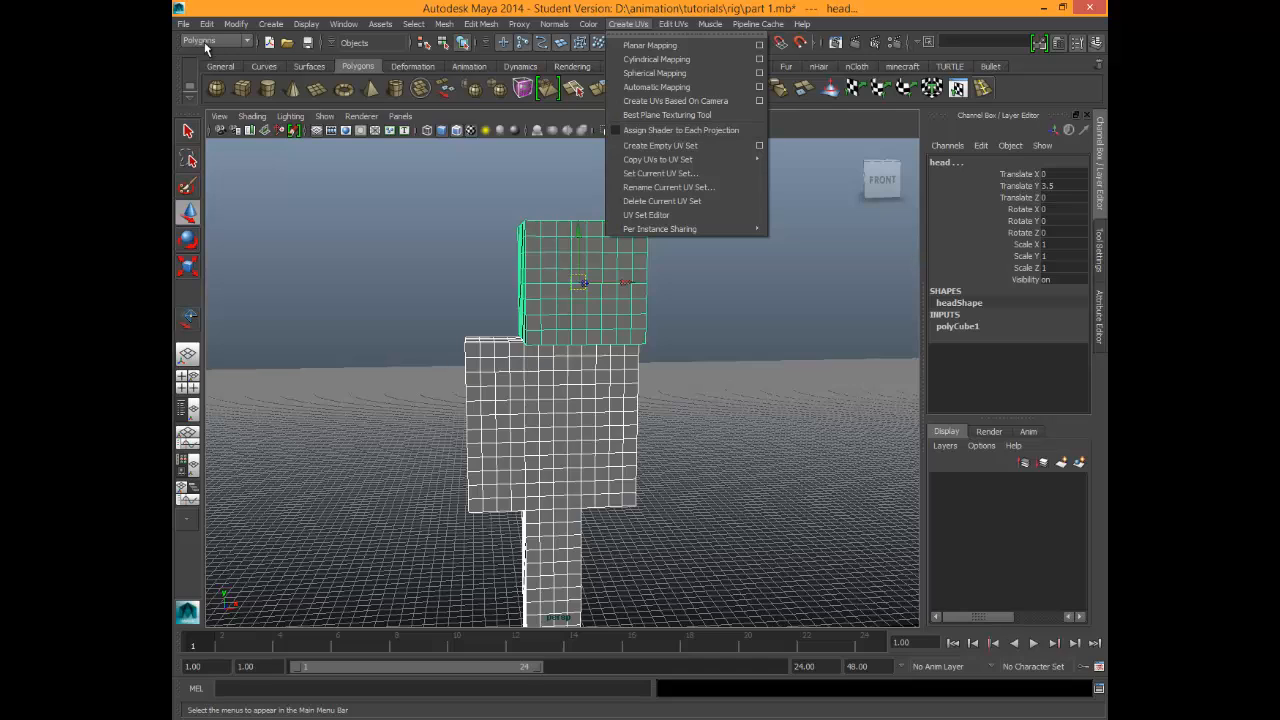
click(686, 88)
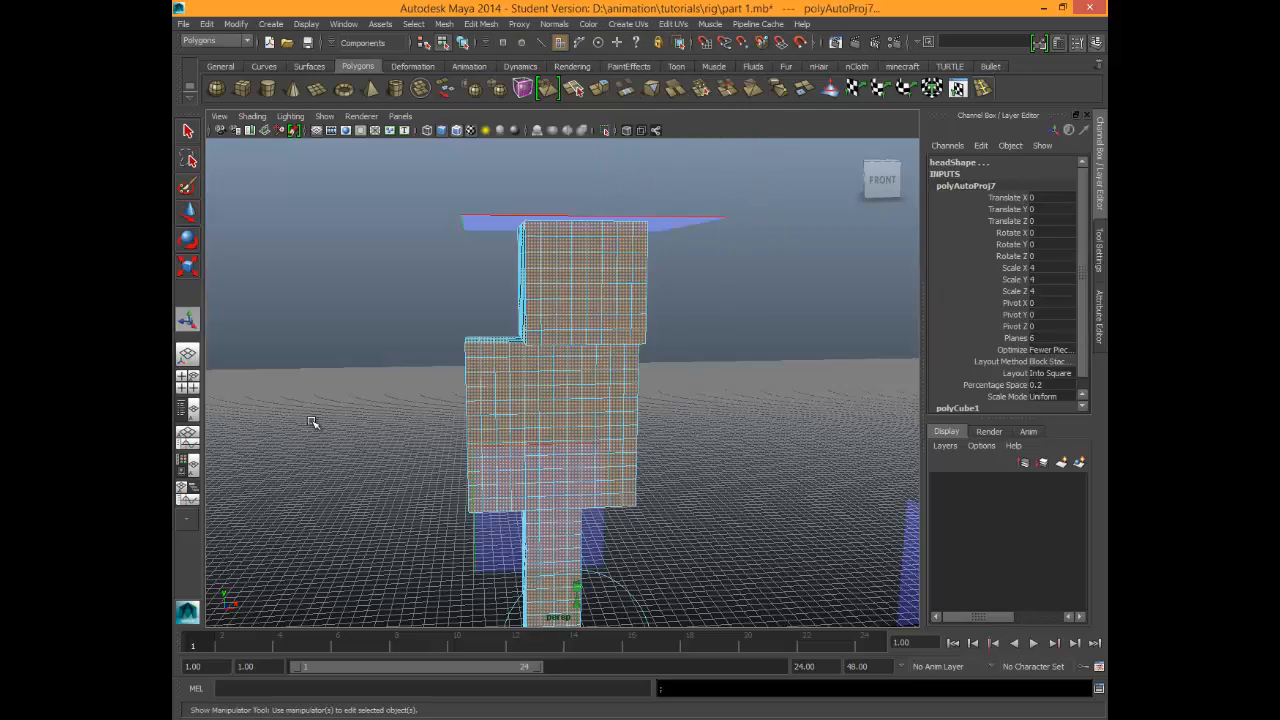
Return the model from face mode to object mode and select the body.
click(345, 393)
alt+drag(345, 393, 623, 394)
click(623, 394)
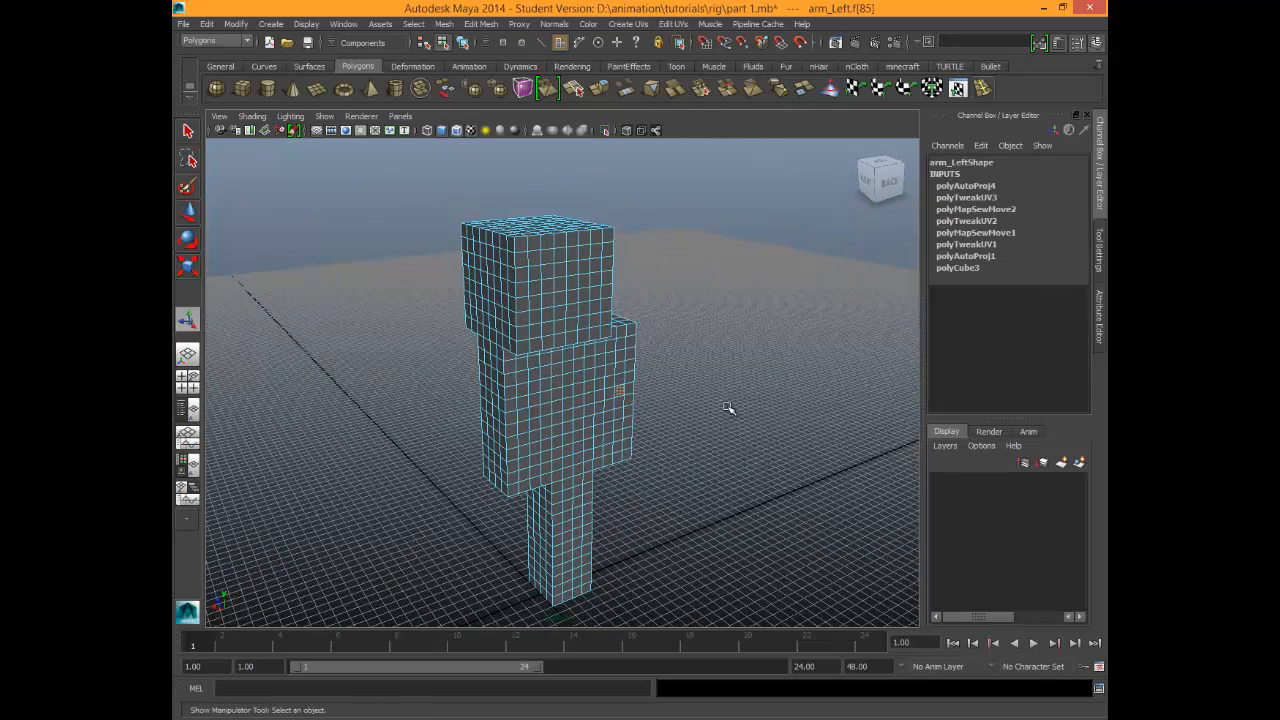
right_click(567, 366)
right_drag(565, 363, 649, 351)
click(558, 389)
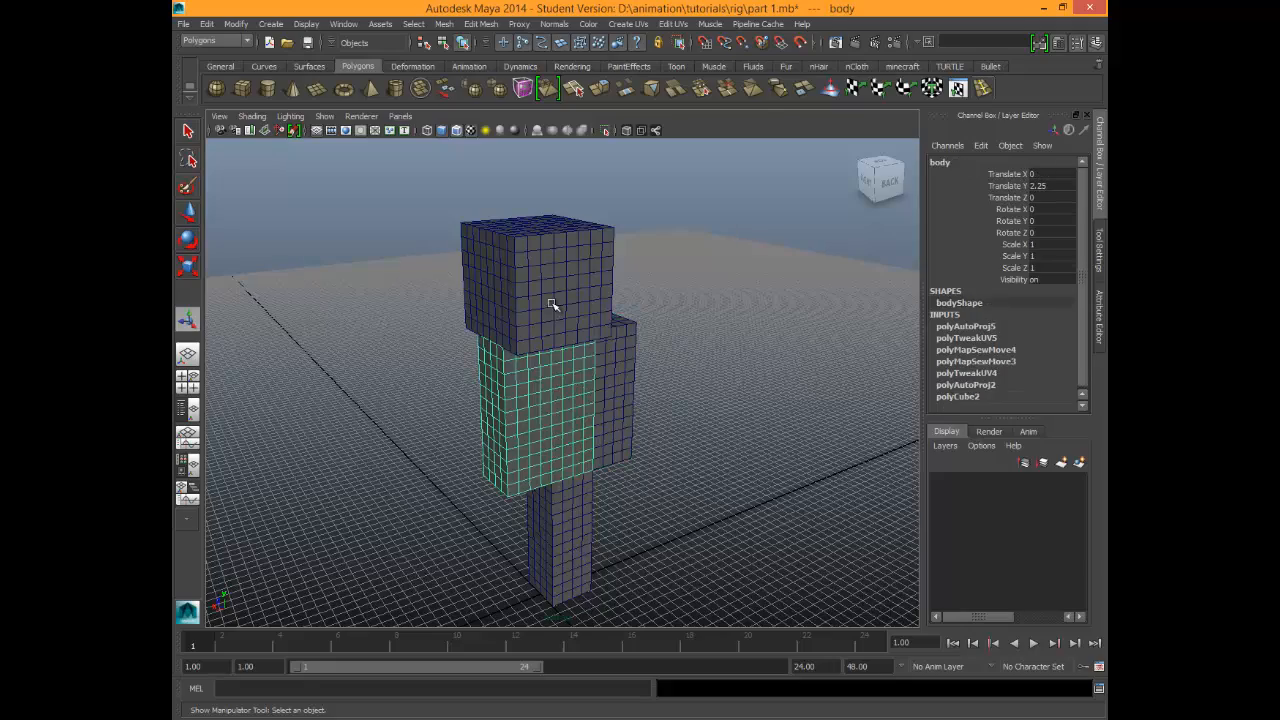
click(554, 306)
click(535, 478)
click(556, 440)
alt+drag(685, 458, 335, 425)
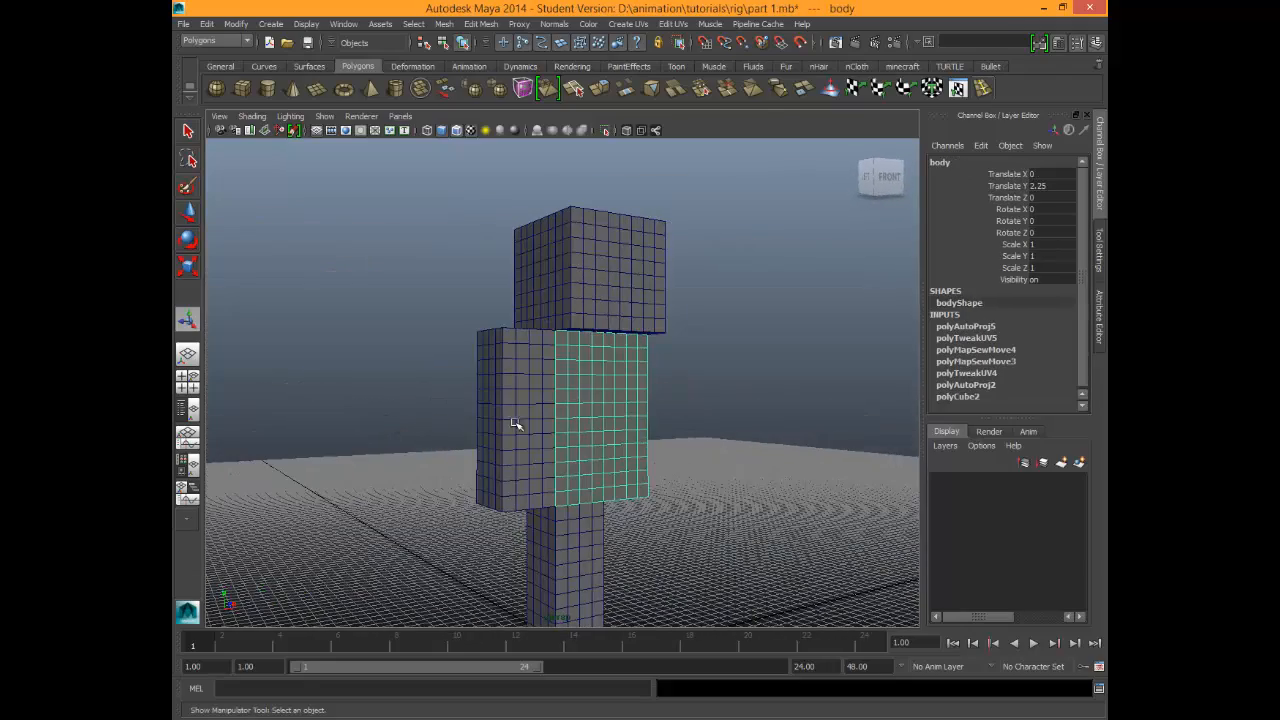
shift+click(546, 359)
click(634, 323)
click(597, 550)
click(566, 474)
shift+click(515, 442)
Open the UV Texture Editor beside the viewport and display the left arm's UVs in it.
click(594, 570)
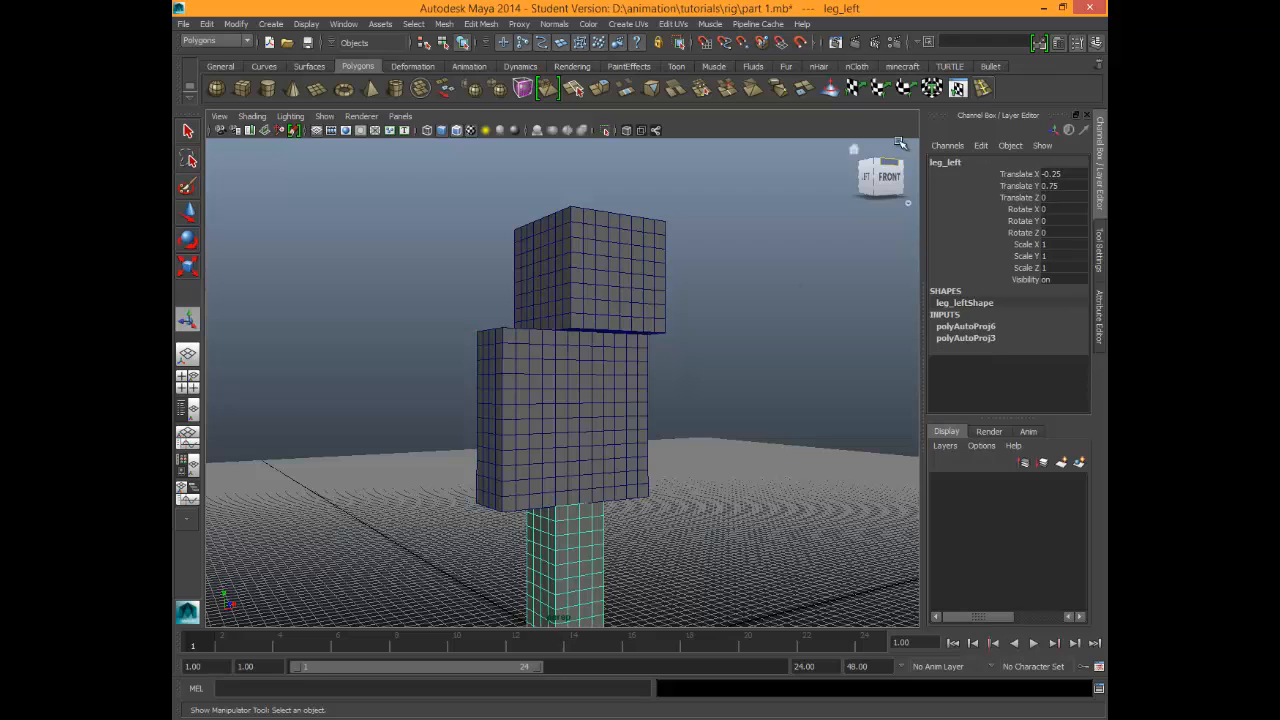
click(957, 89)
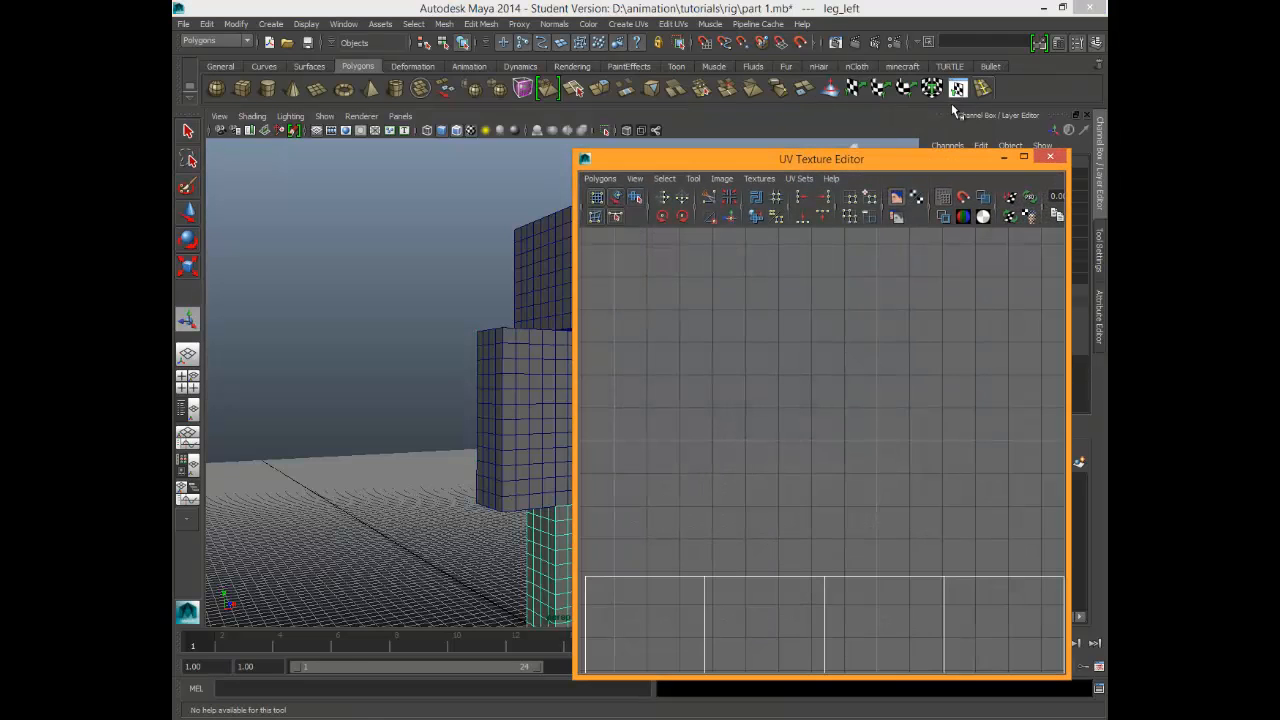
click(1023, 157)
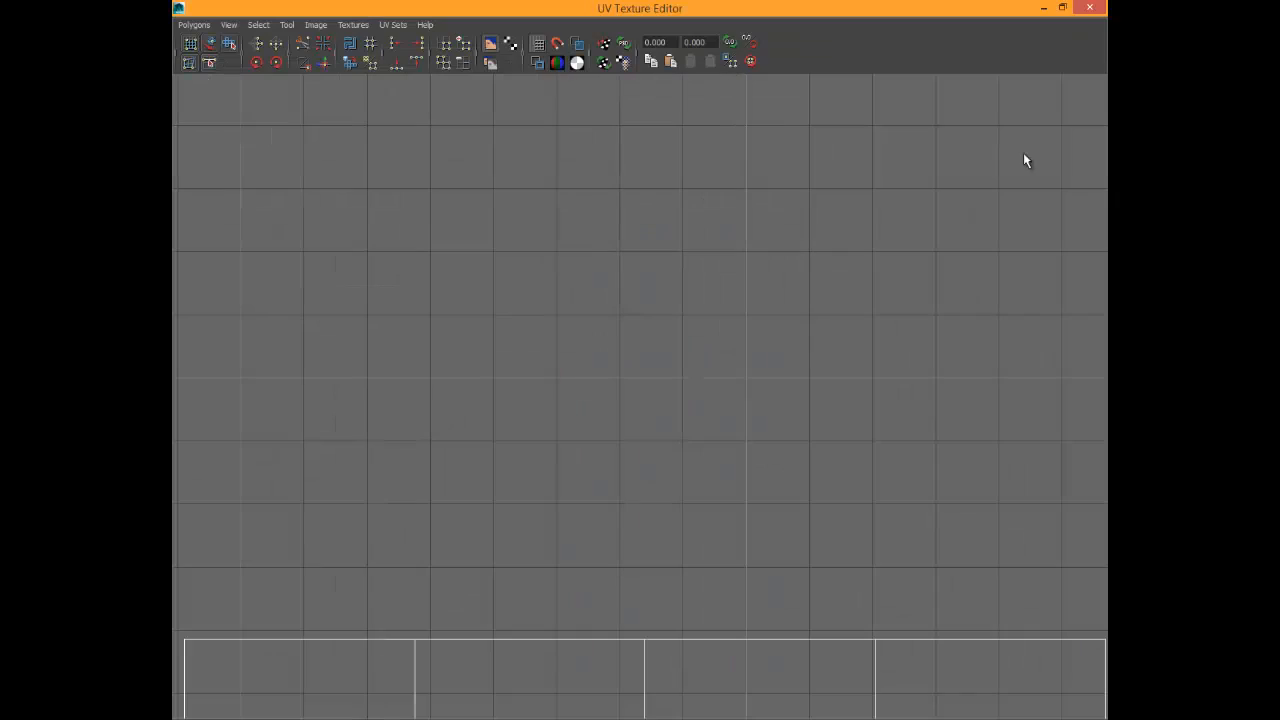
scroll(760, 209, down, 6)
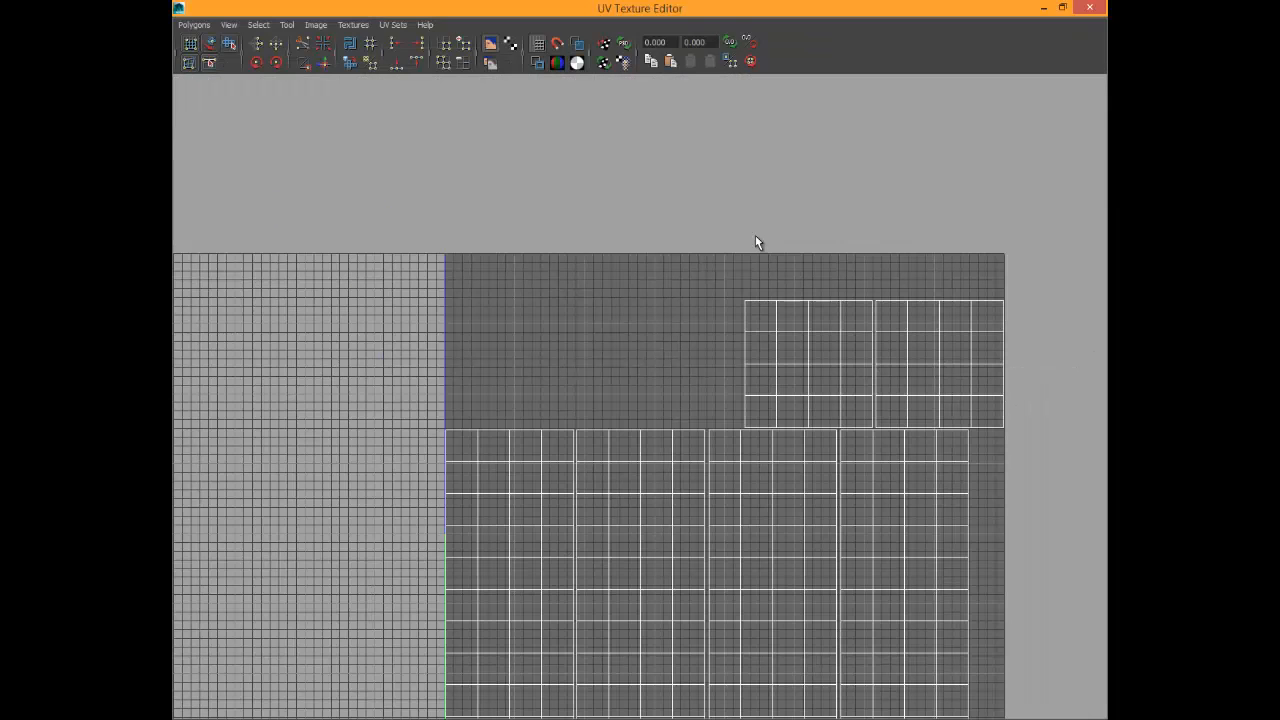
drag(714, 8, 1106, 92)
click(511, 386)
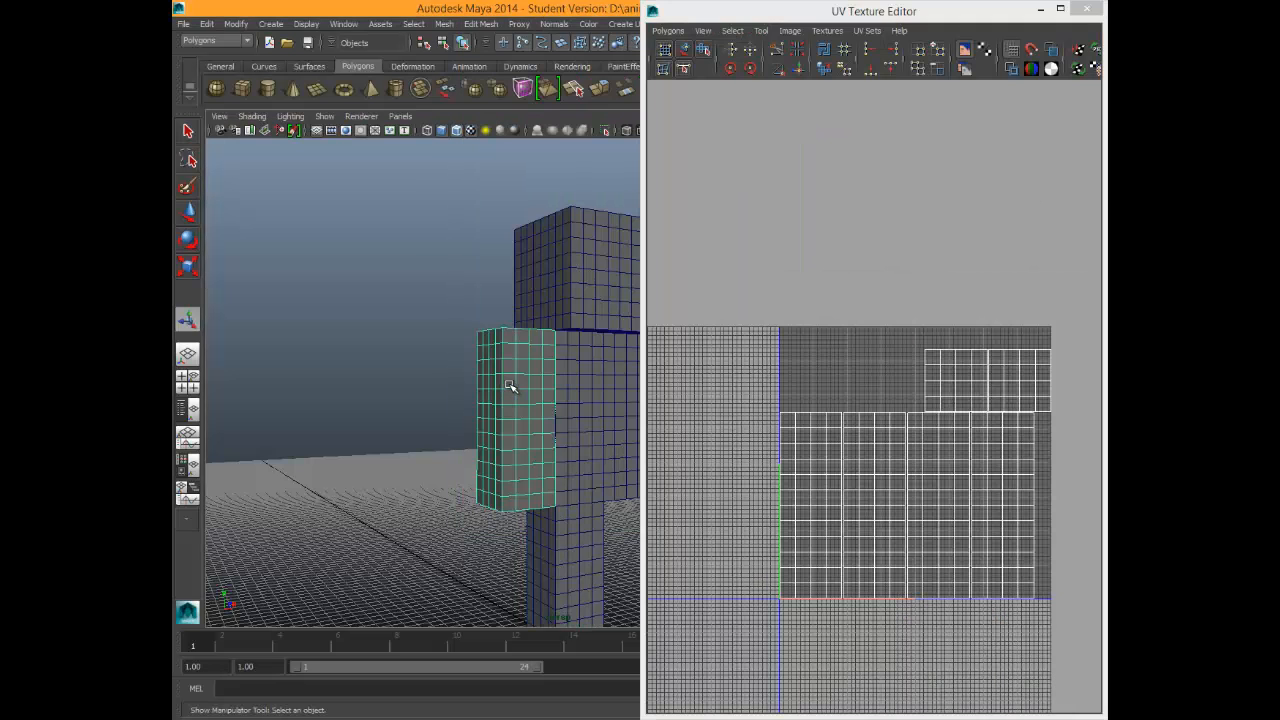
Move the arm's first tall UV shell away from the neighbouring shells with the Move UV Shell tool.
alt+middle_drag(780, 420, 731, 289)
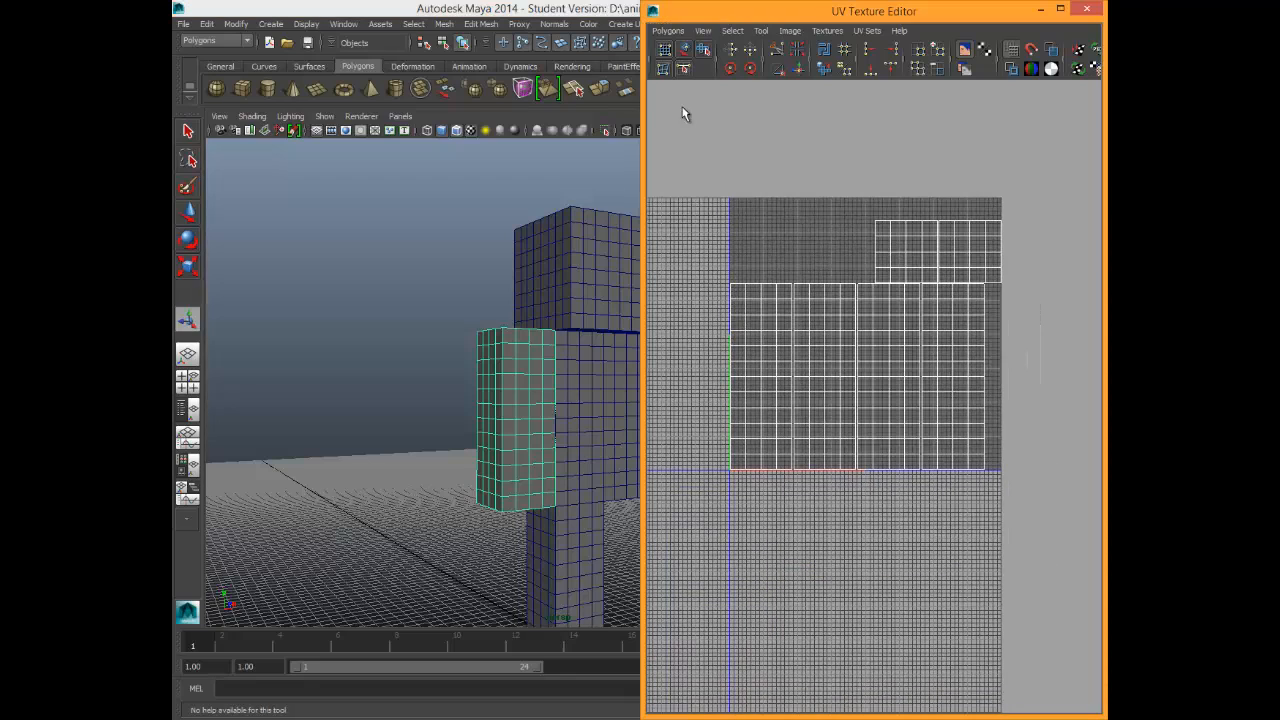
click(688, 52)
click(766, 368)
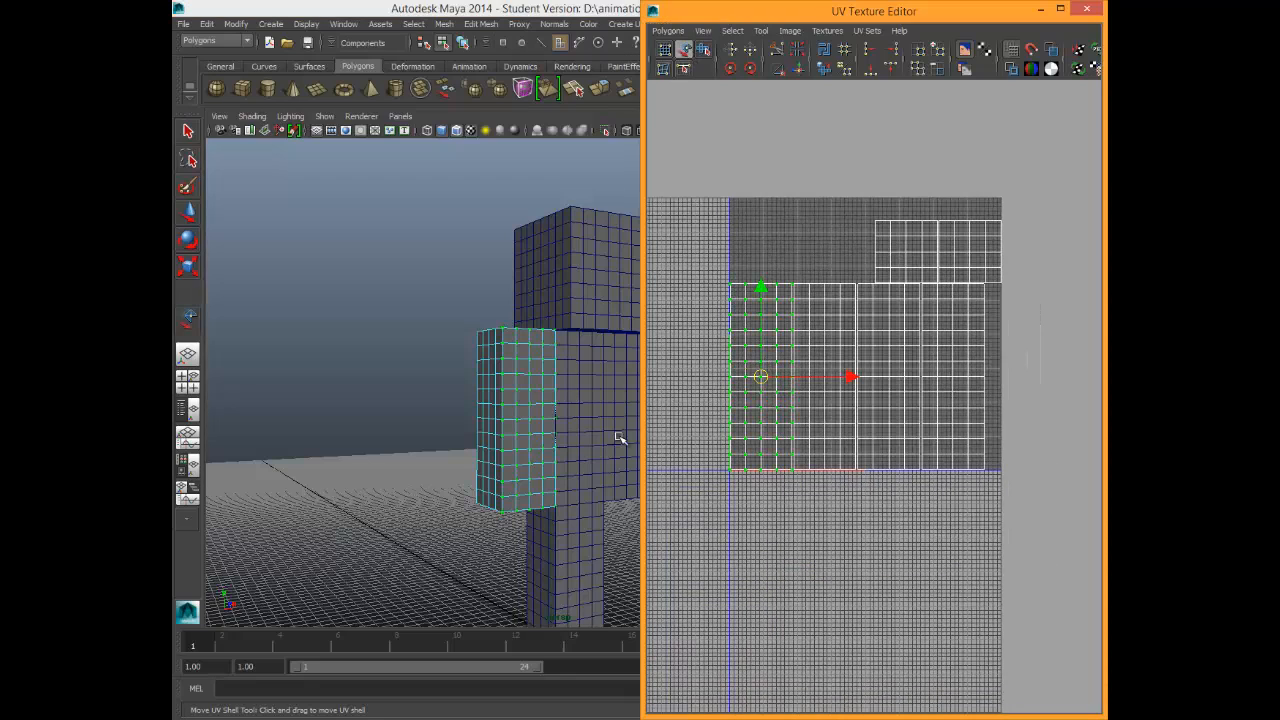
alt+drag(614, 437, 538, 420)
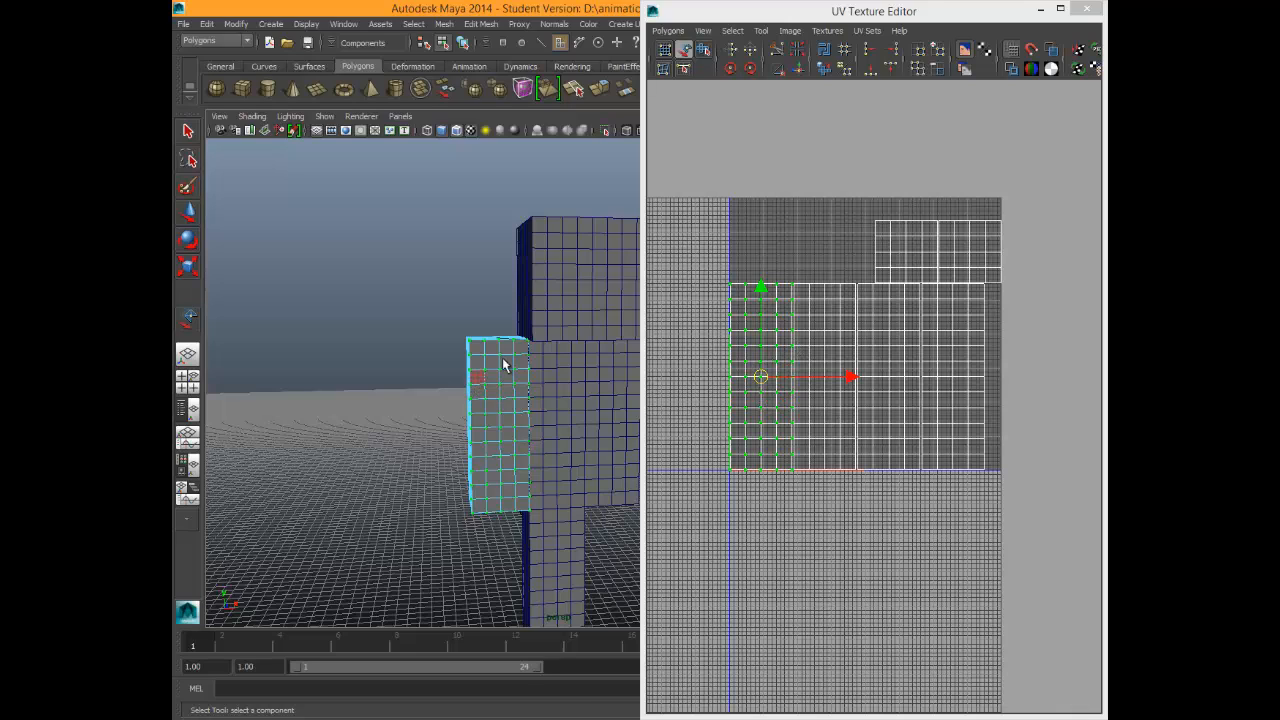
alt+drag(528, 403, 475, 402)
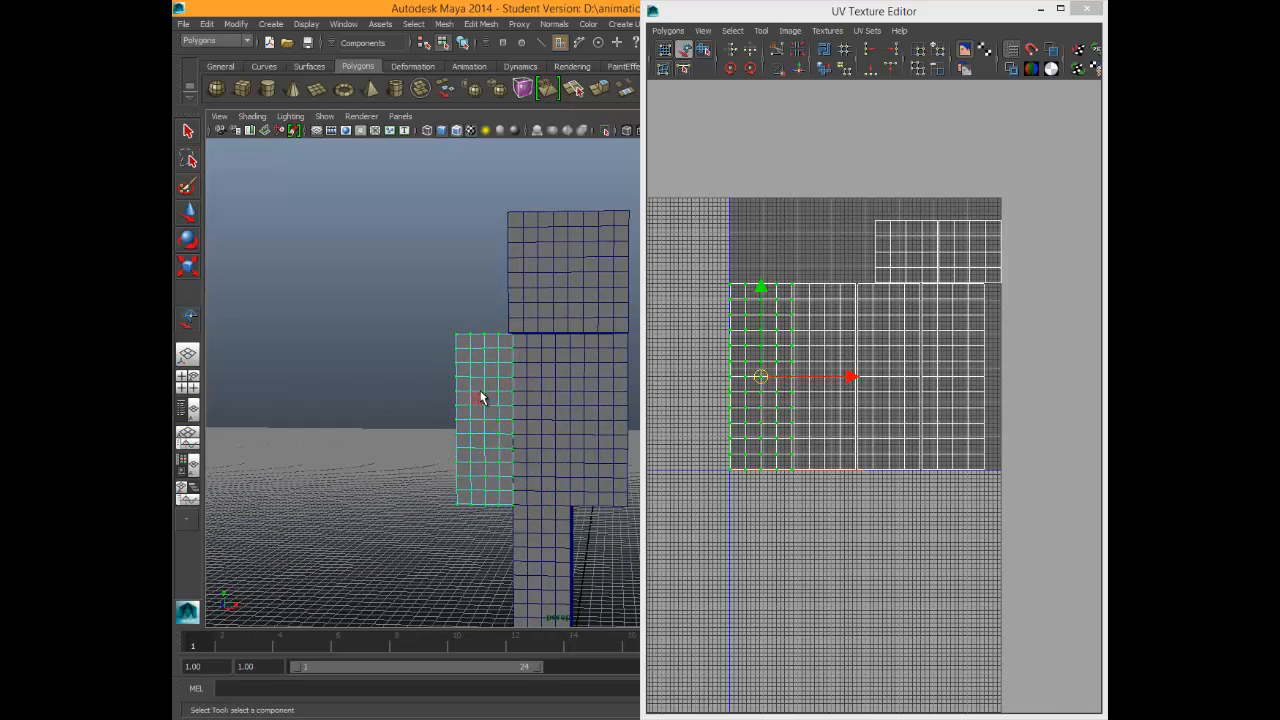
click(731, 298)
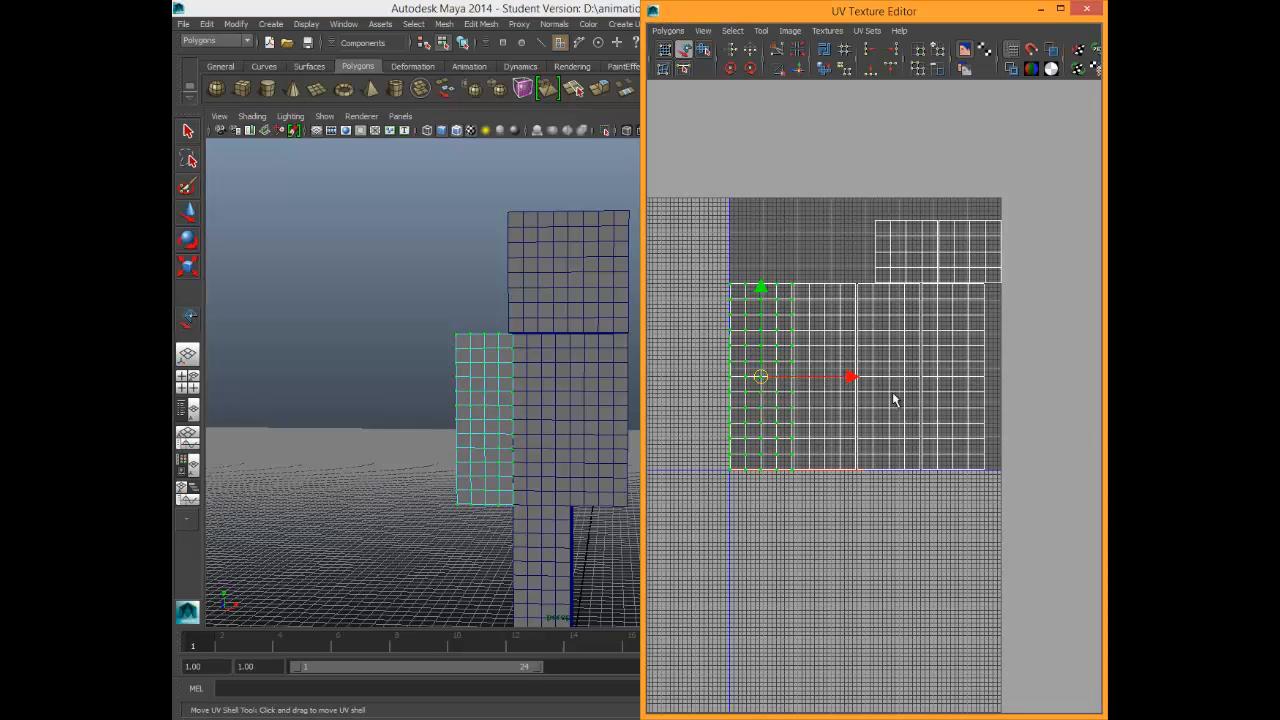
drag(760, 378, 720, 375)
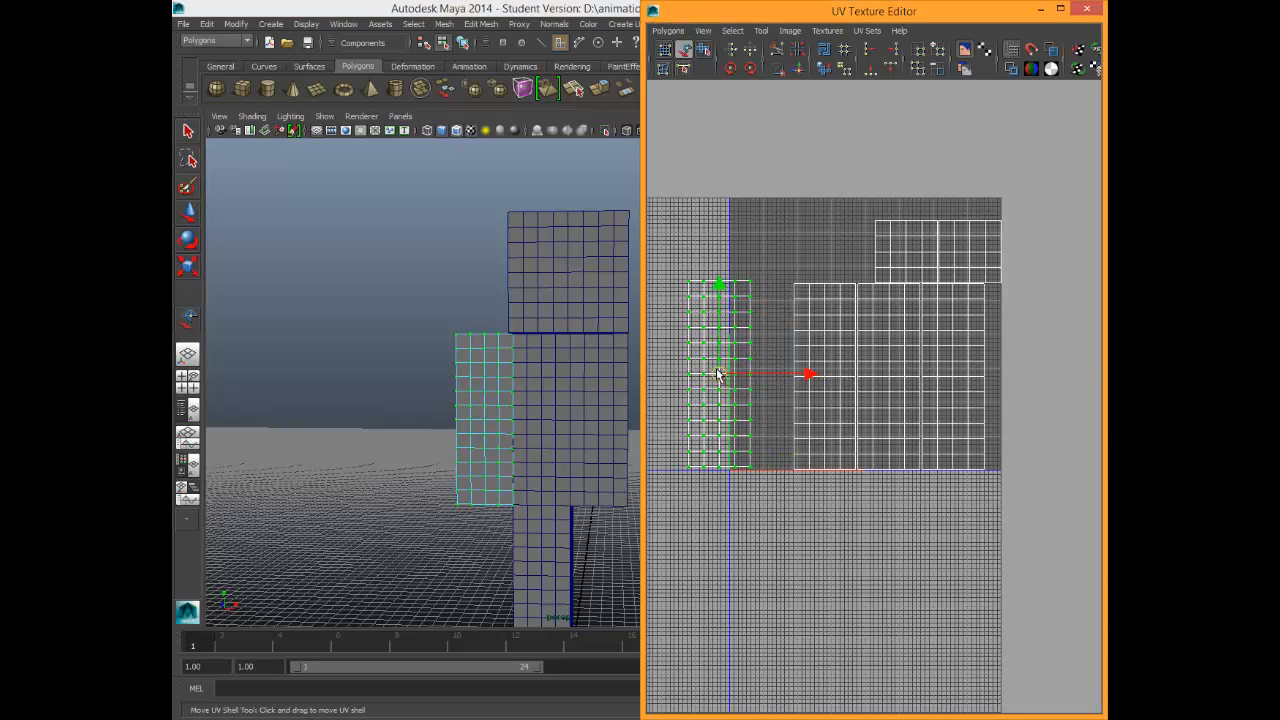
Select the separated tall shell's border edges and move and sew the matching neighbouring shells onto them.
key(w)
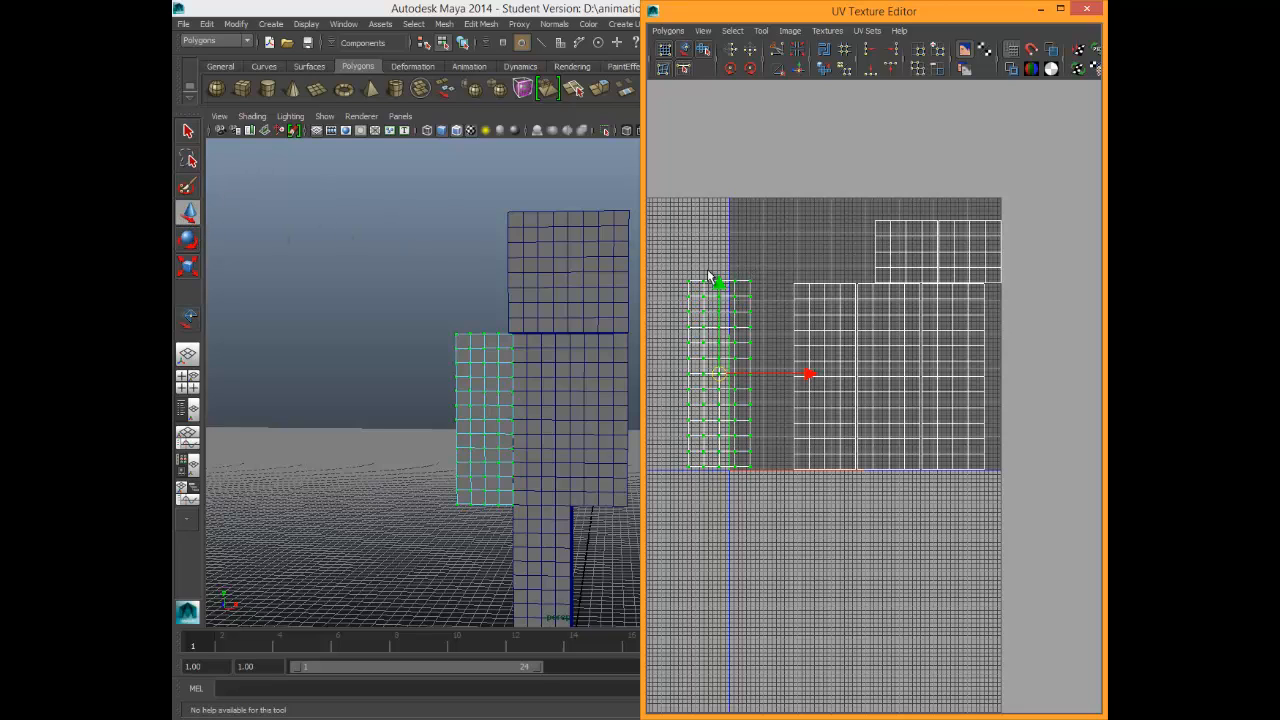
drag(762, 432, 766, 457)
drag(677, 267, 694, 443)
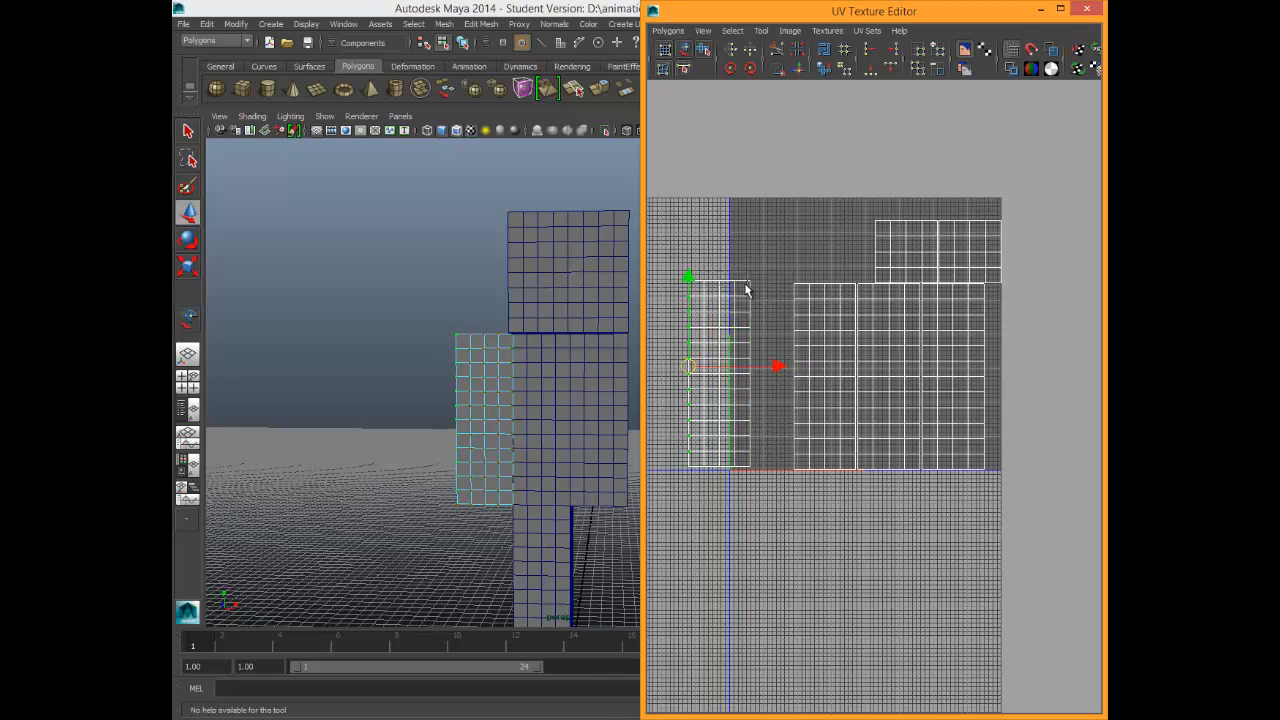
middle_drag(740, 280, 757, 277)
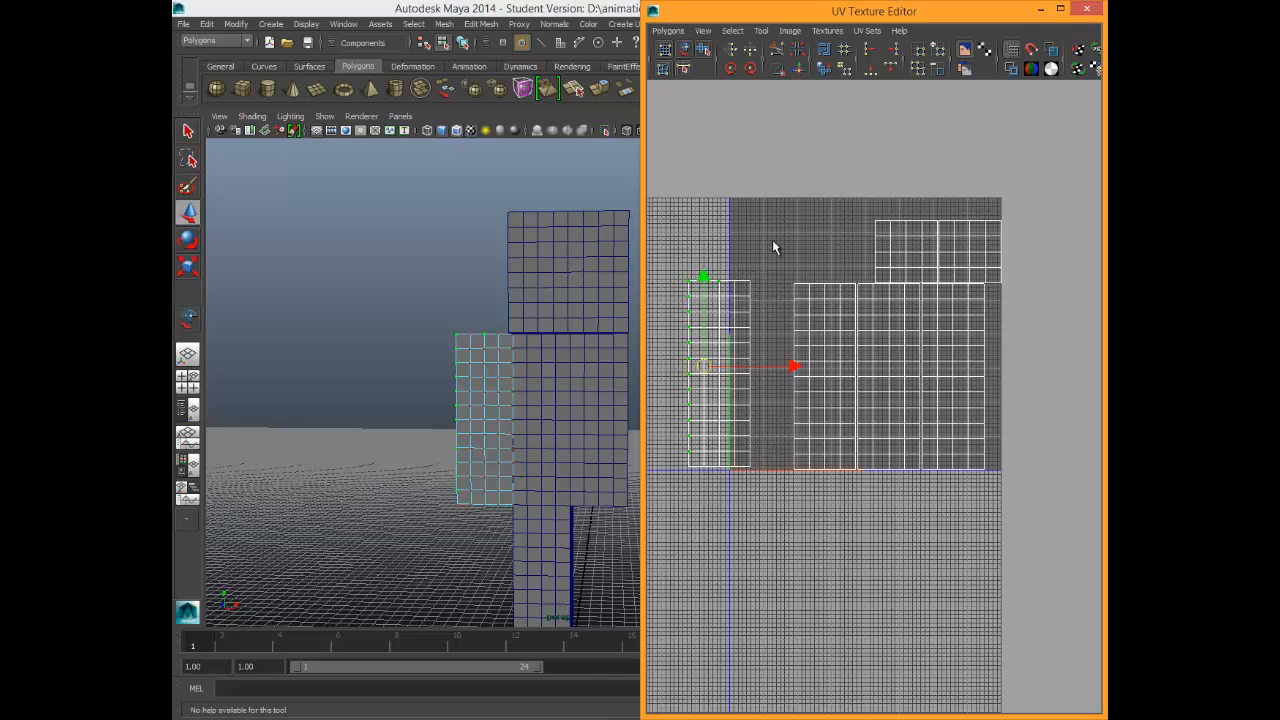
shift+drag(760, 455, 759, 452)
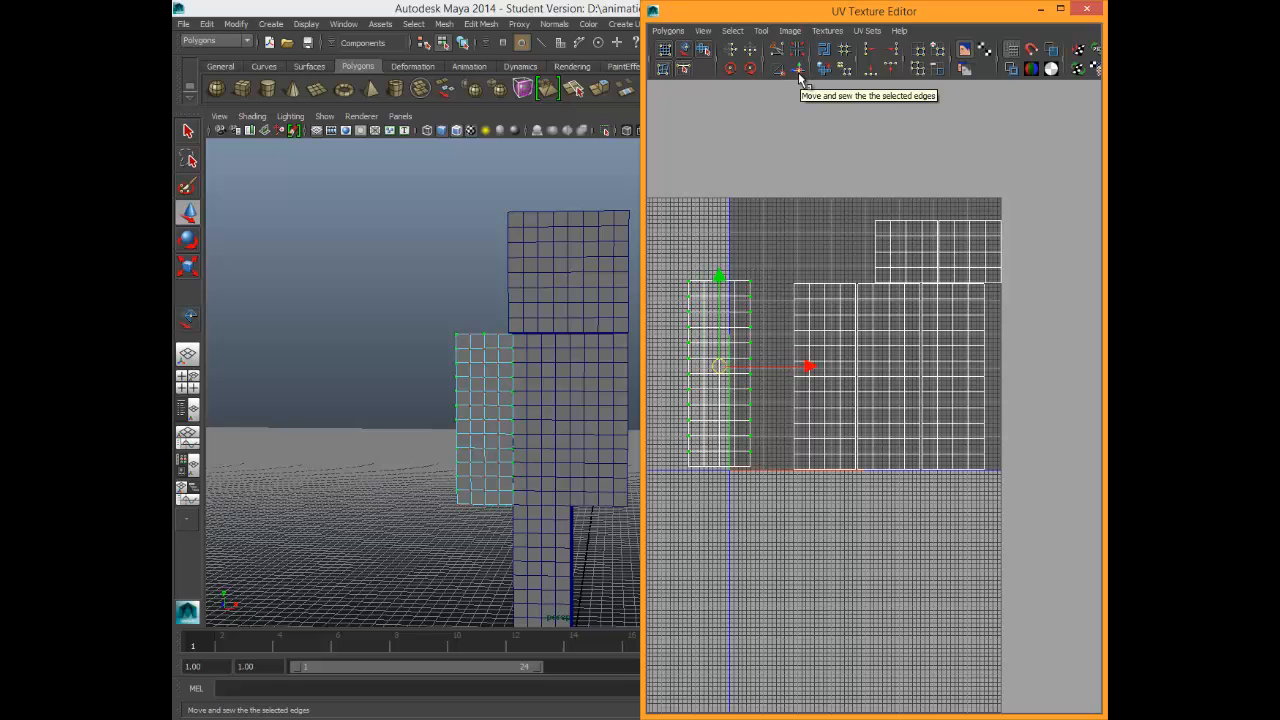
click(800, 73)
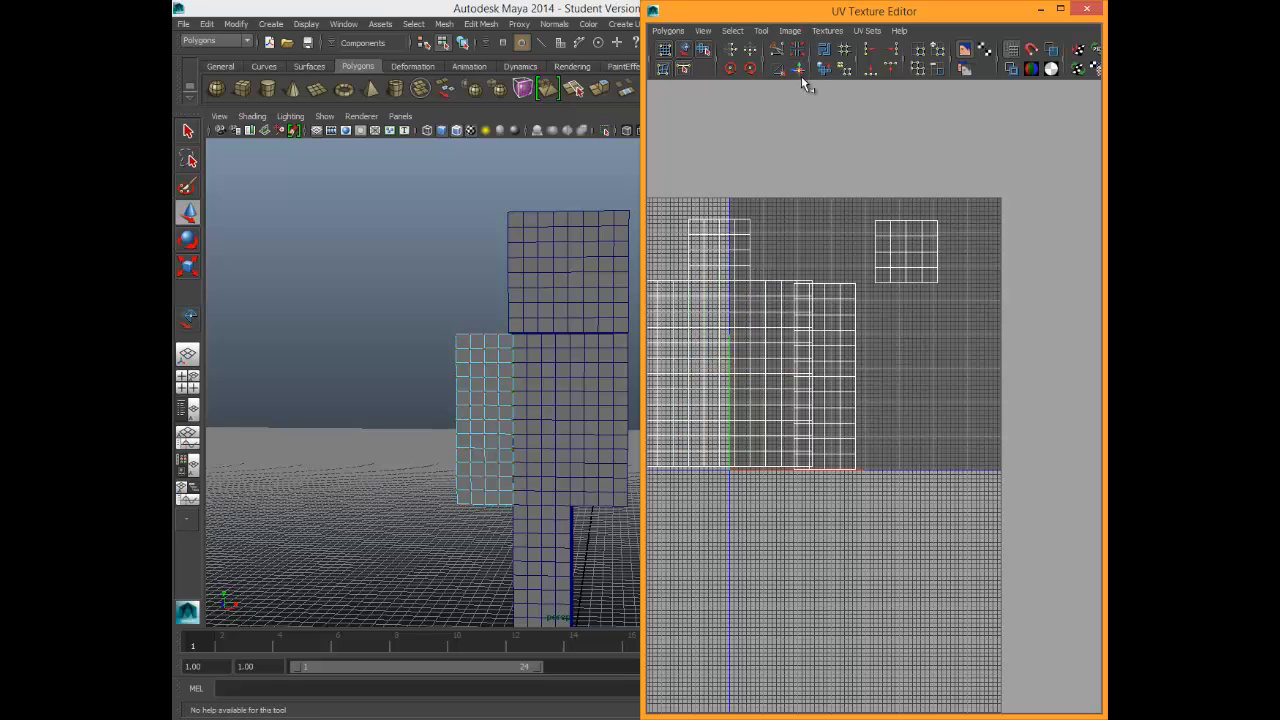
Pull the joined arm shell clear of the two remaining shells and place it beside the loose tall strip.
click(685, 49)
click(728, 315)
drag(715, 347, 720, 585)
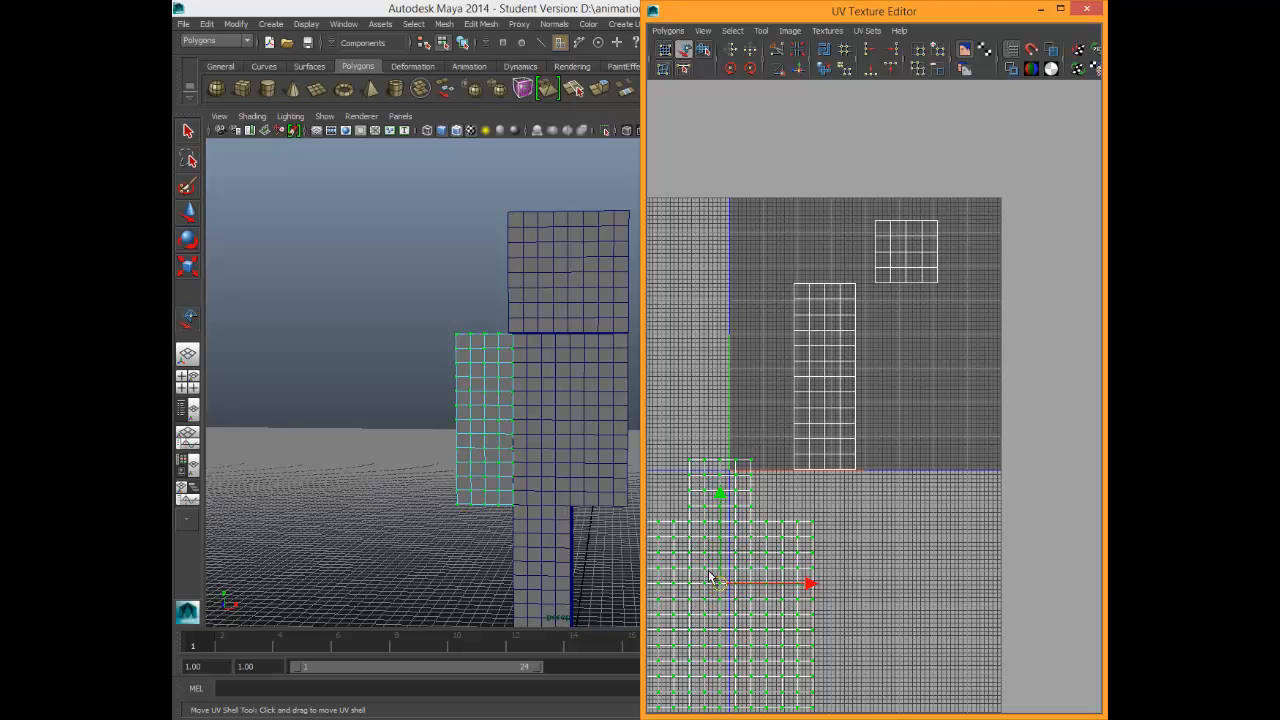
drag(709, 571, 688, 335)
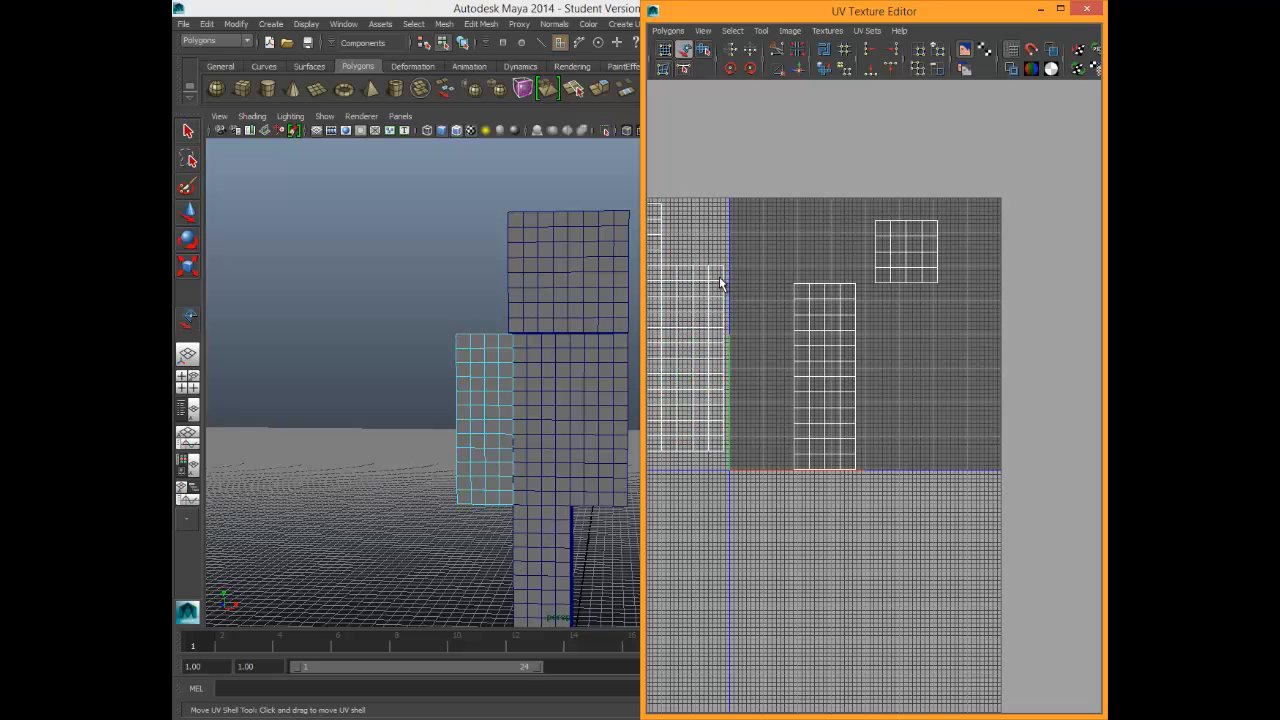
Select the joined shell's outer vertical border edges and move and sew the last tall strip onto them.
drag(720, 284, 749, 386)
key(w)
click(798, 68)
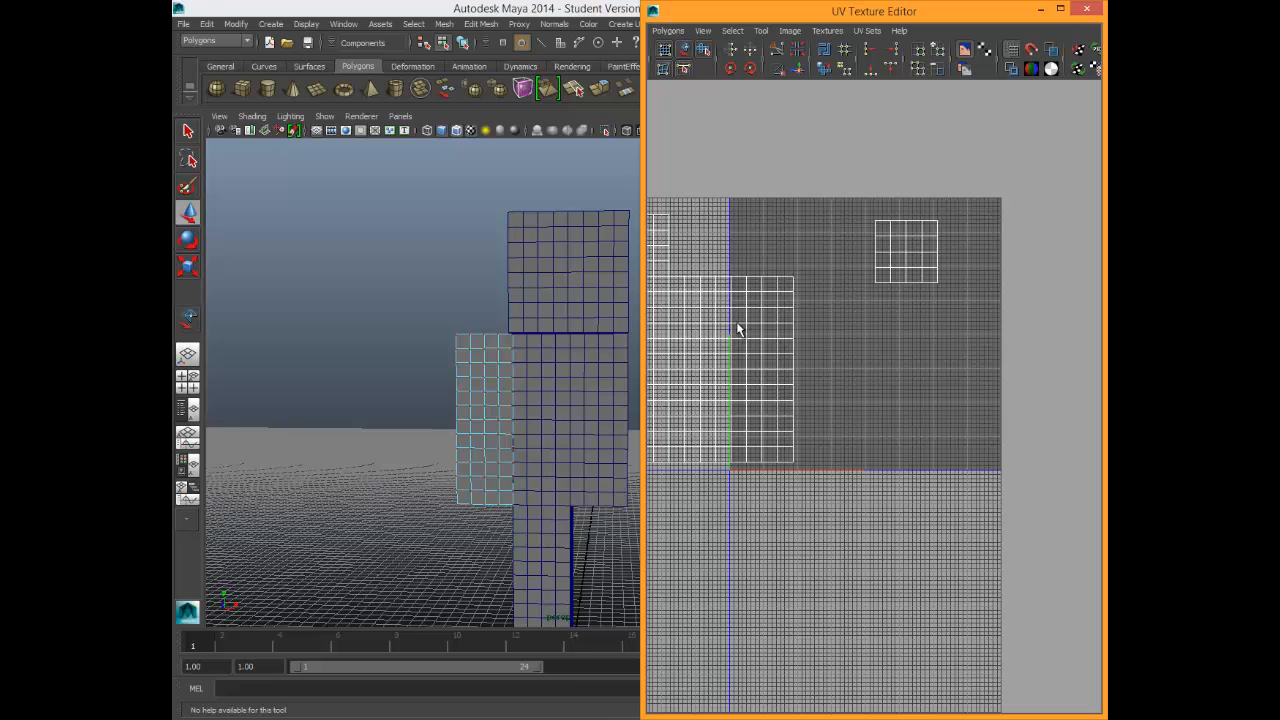
Shift the joined arm shell toward the lower edge of UV space and bring the loose bottom-cap shell close to it.
click(684, 49)
click(699, 404)
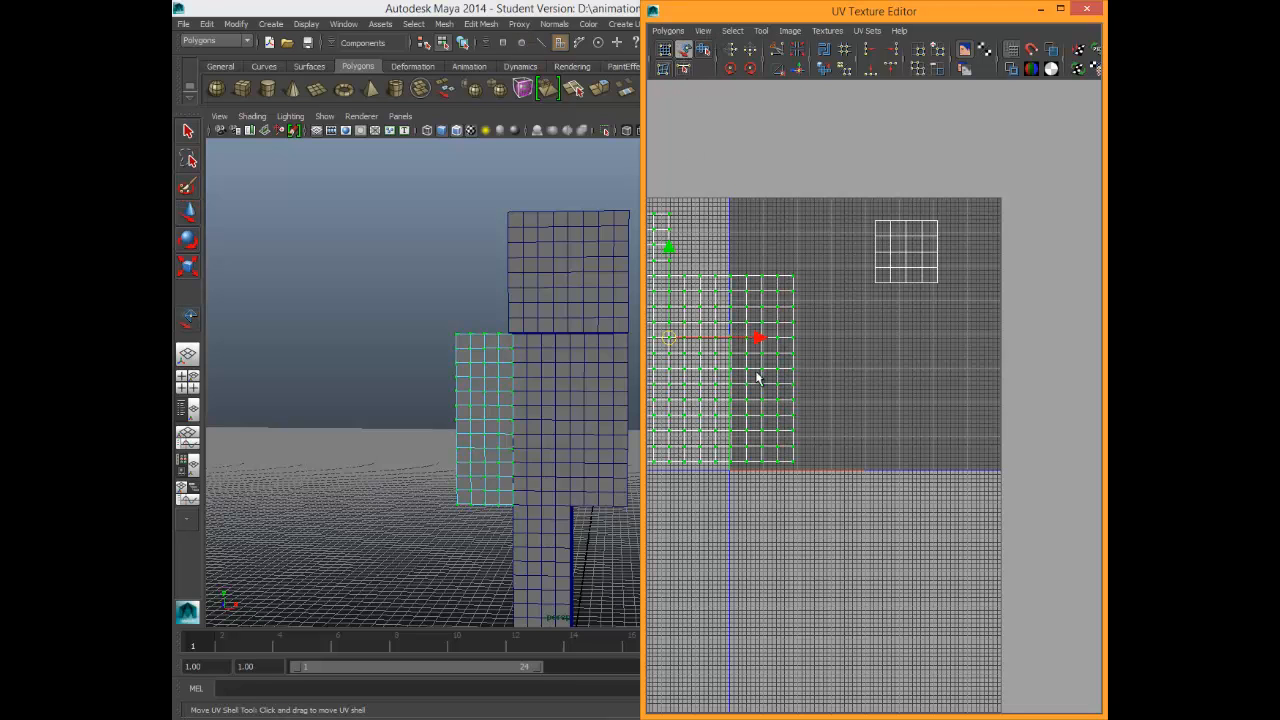
drag(757, 377, 800, 461)
click(912, 243)
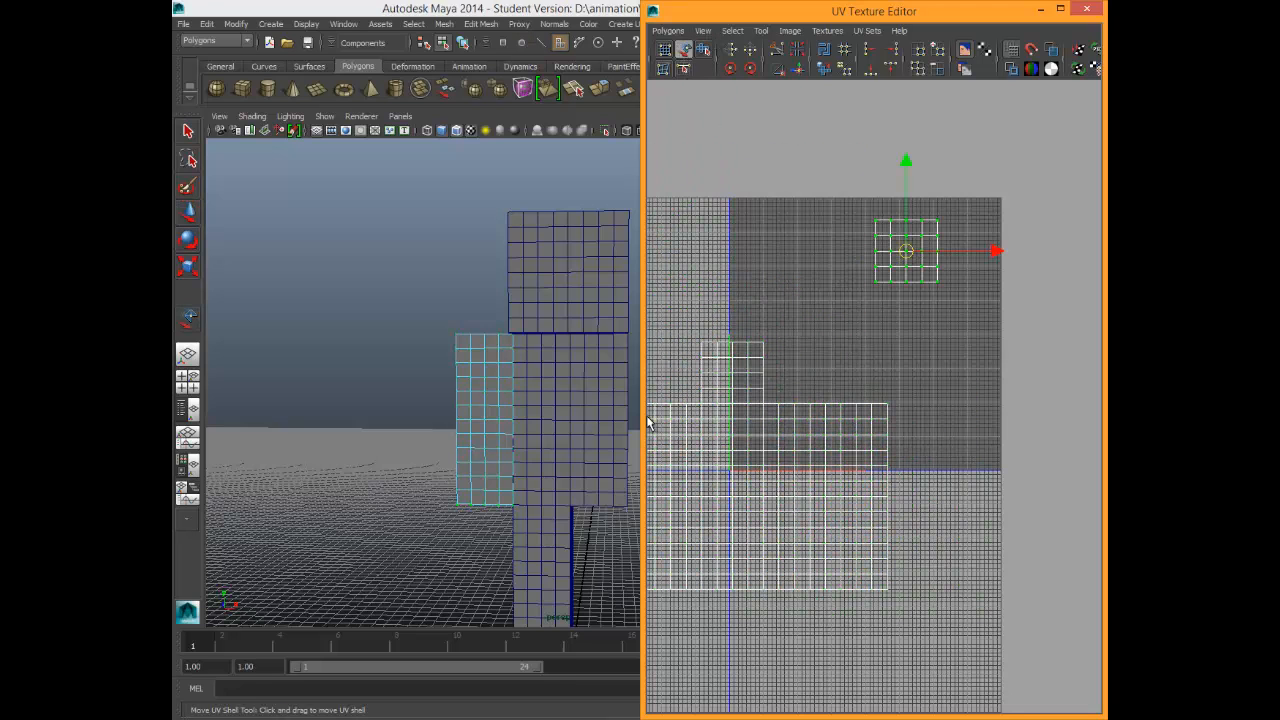
alt+drag(590, 410, 600, 340)
click(863, 309)
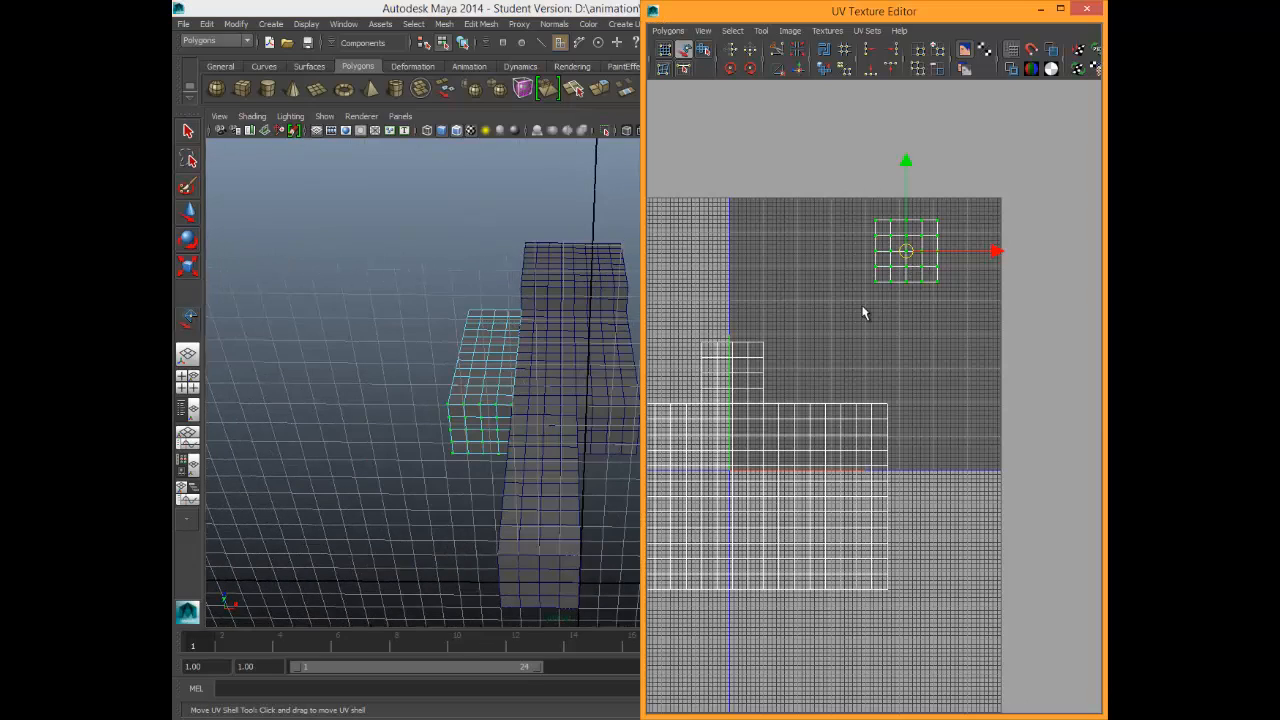
drag(914, 255, 831, 354)
Align the joined shell's top cap with the vertical UV axis and move the loose square shell farther out of the way.
click(764, 435)
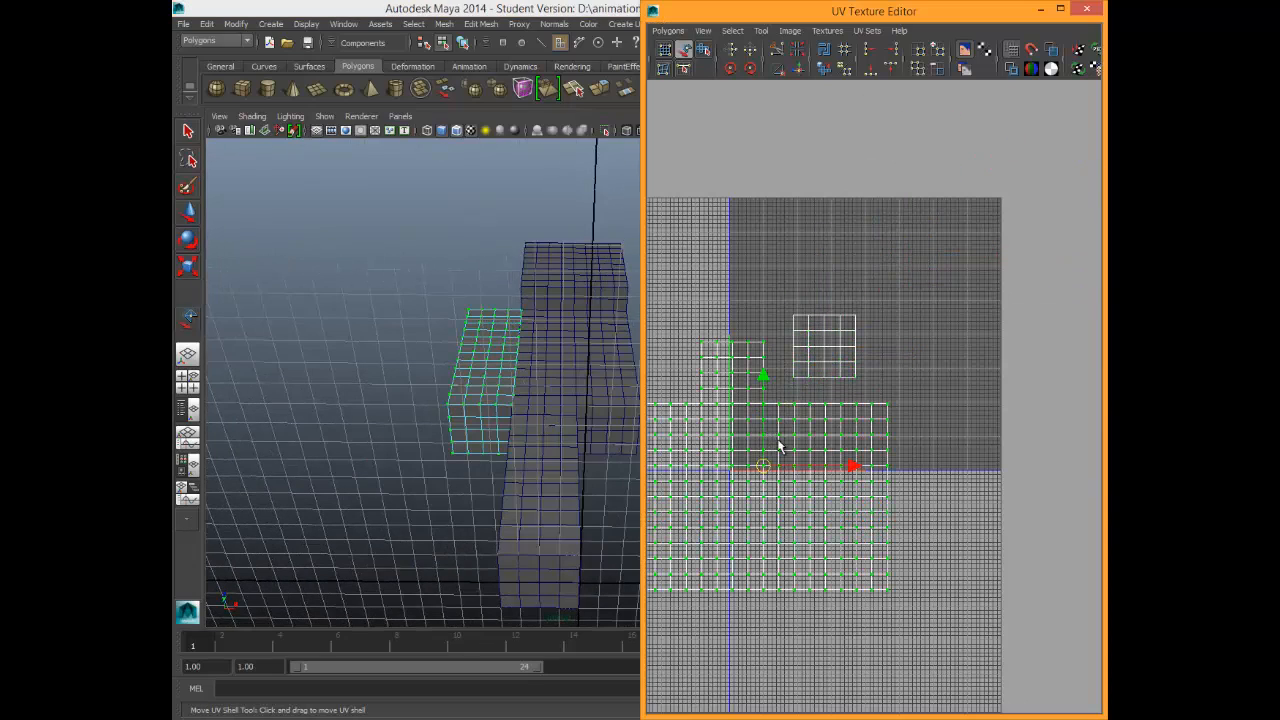
drag(766, 447, 794, 447)
drag(797, 363, 790, 452)
click(823, 346)
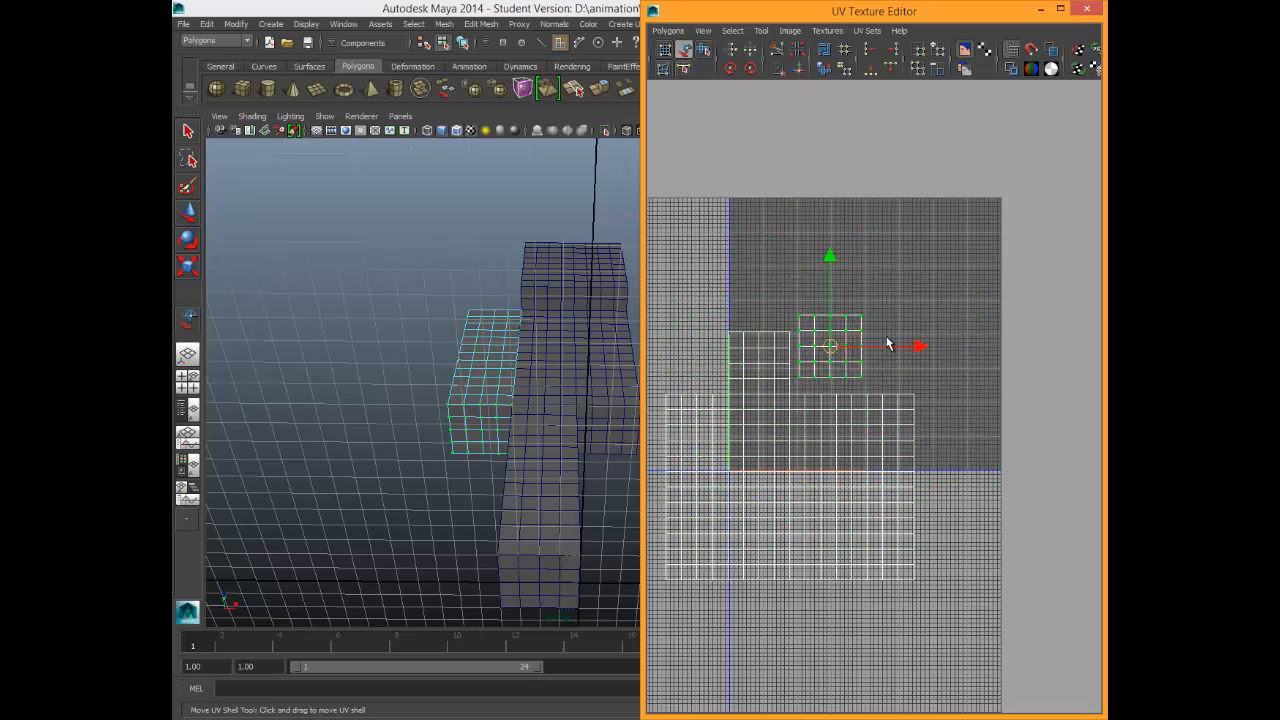
drag(886, 343, 1006, 323)
click(785, 443)
mouse_move(785, 443)
mouse_down()
mouse_move(797, 380)
mouse_move(791, 420)
mouse_up()
Review the UV grid options for size, grid line spacing and subdivisions, comparing the joined shell with the grid.
scroll(783, 425, up, 3)
alt+right_drag(783, 419, 779, 484)
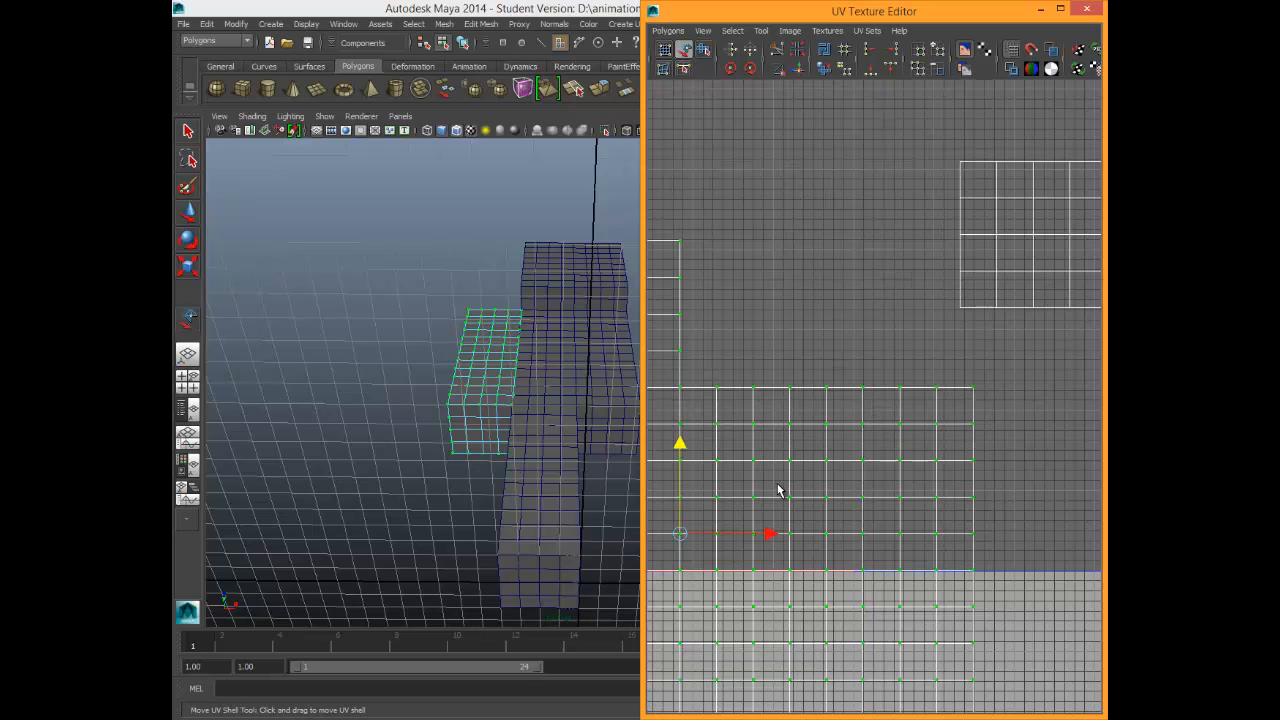
alt+middle_drag(716, 460, 858, 413)
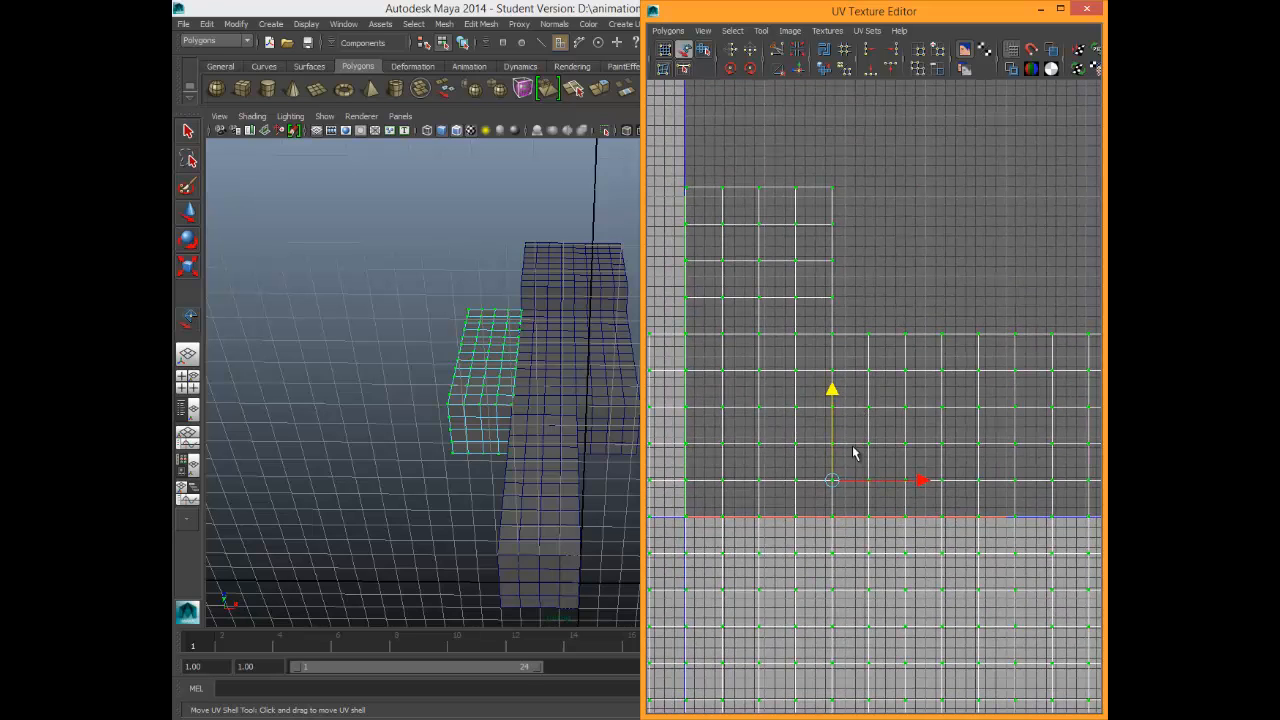
click(733, 31)
mouse_move(703, 31)
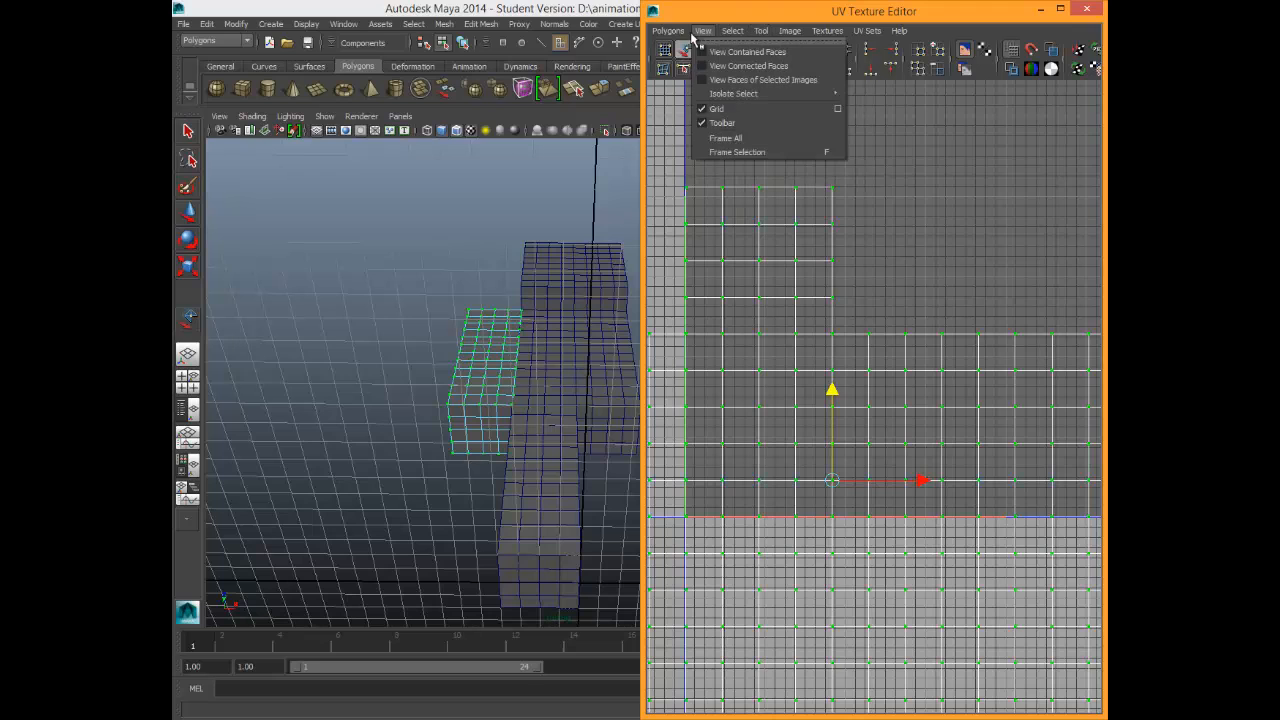
click(836, 109)
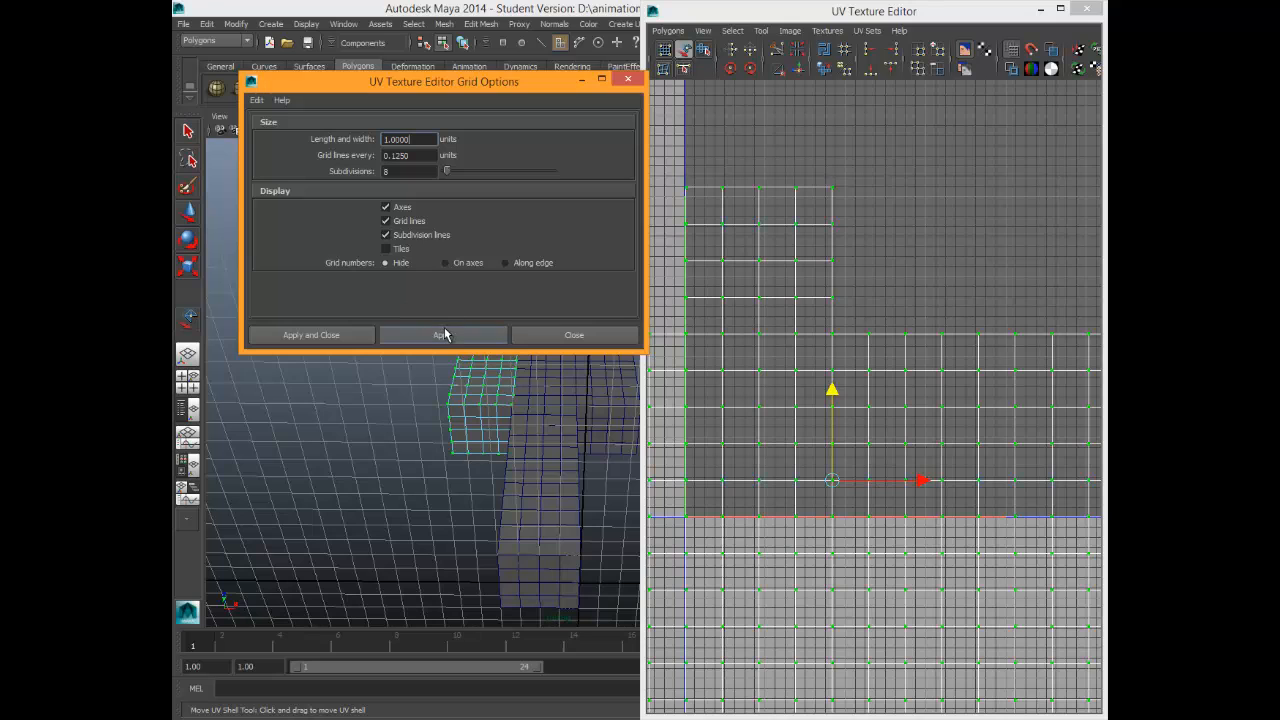
click(642, 360)
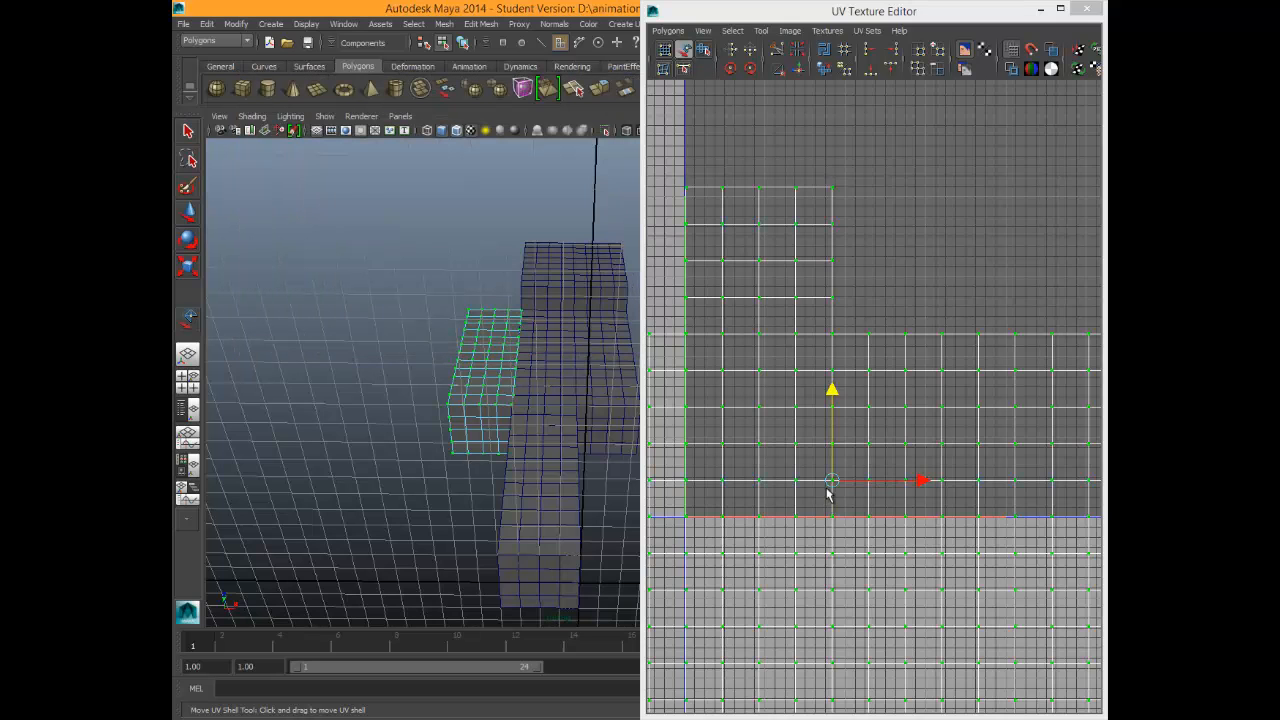
drag(831, 481, 877, 203)
key(ctrl+z)
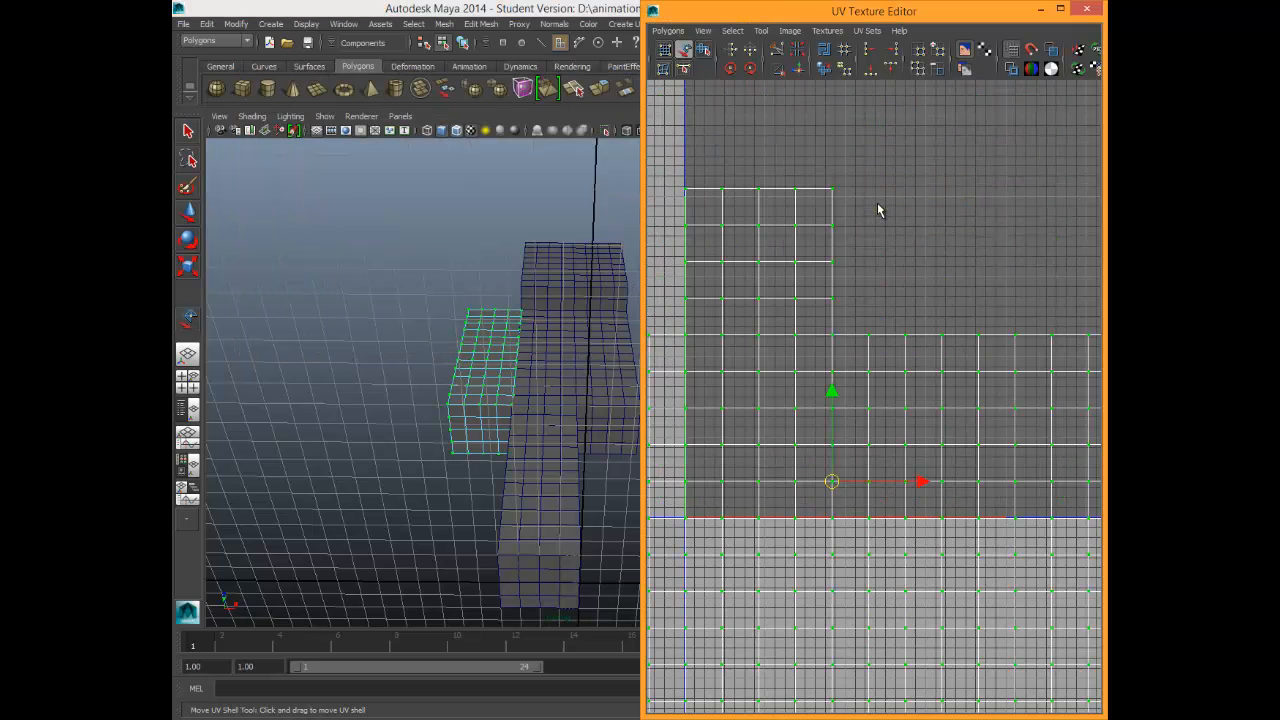
drag(831, 480, 883, 225)
key(ctrl+z)
Move the loose square shell to the upper corner of UV space and raise the joined arm shell toward it.
scroll(932, 315, down, 3)
click(1028, 298)
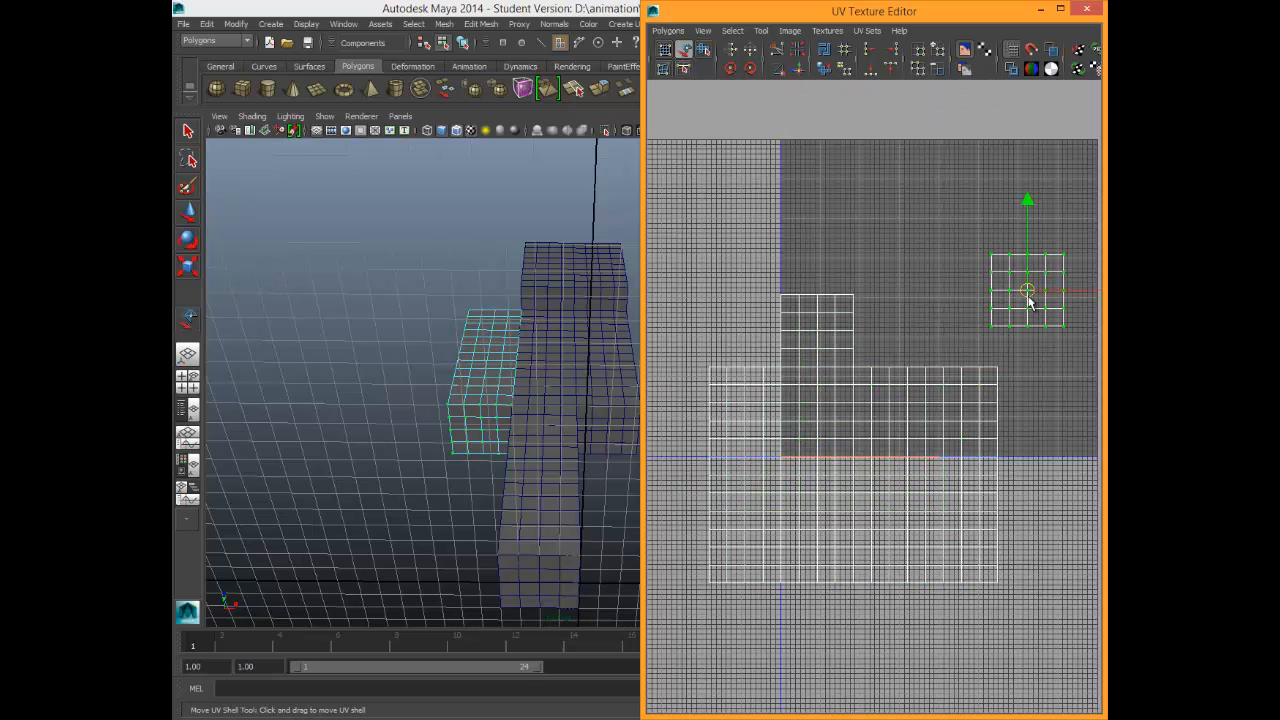
drag(1024, 295, 1030, 186)
click(851, 440)
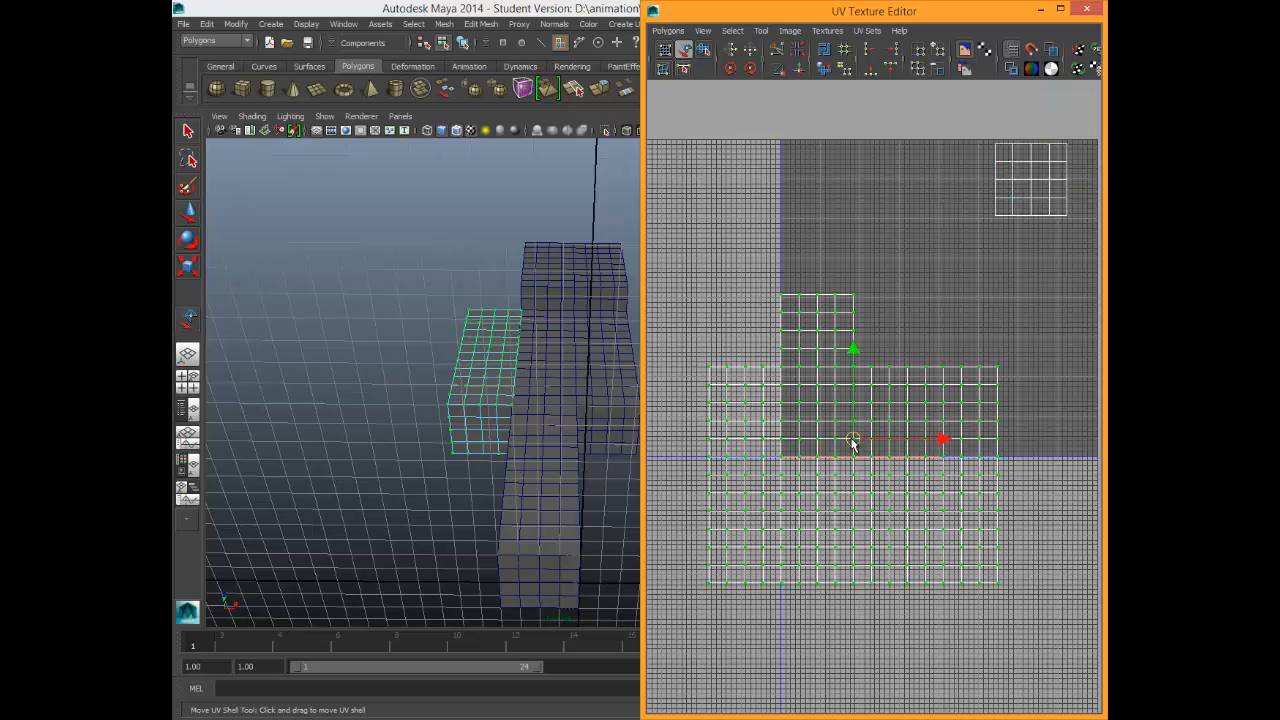
drag(851, 440, 870, 325)
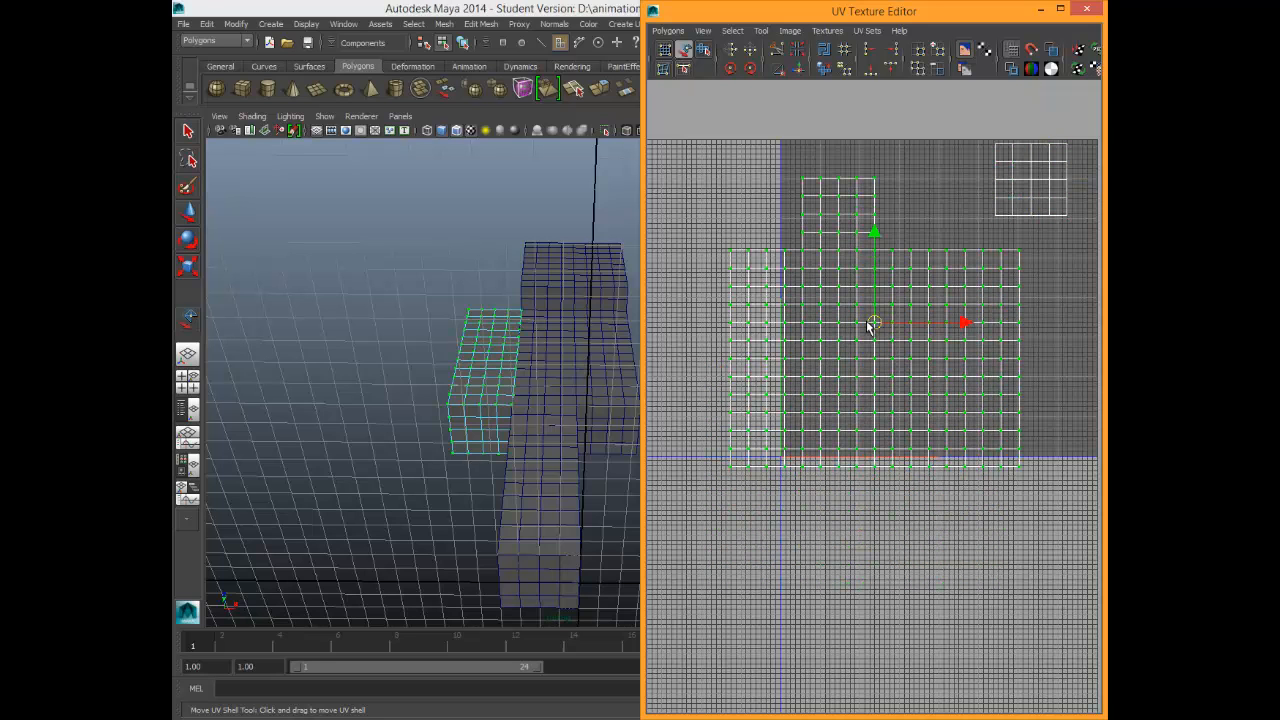
Scale the joined arm shell down uniformly until each of its faces spans two grid cells.
scroll(862, 310, up, 8)
alt+middle_drag(854, 250, 786, 650)
alt+middle_drag(790, 192, 869, 524)
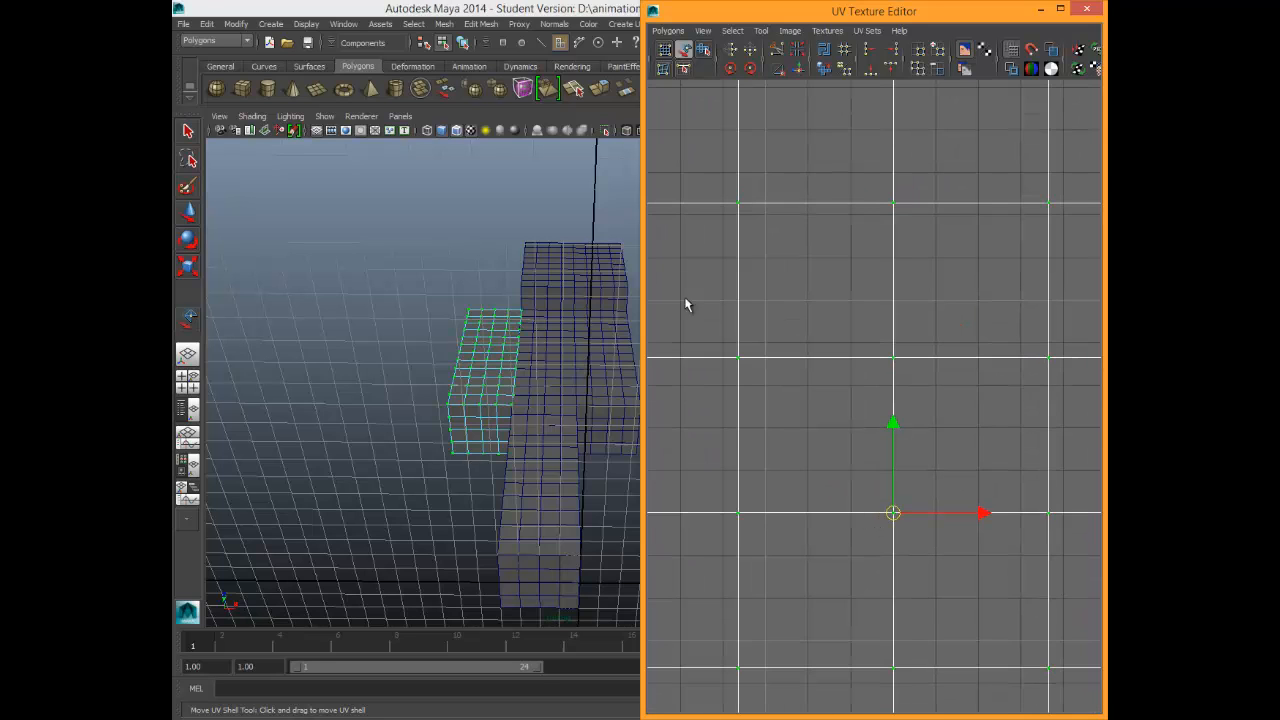
key(r)
drag(898, 517, 855, 519)
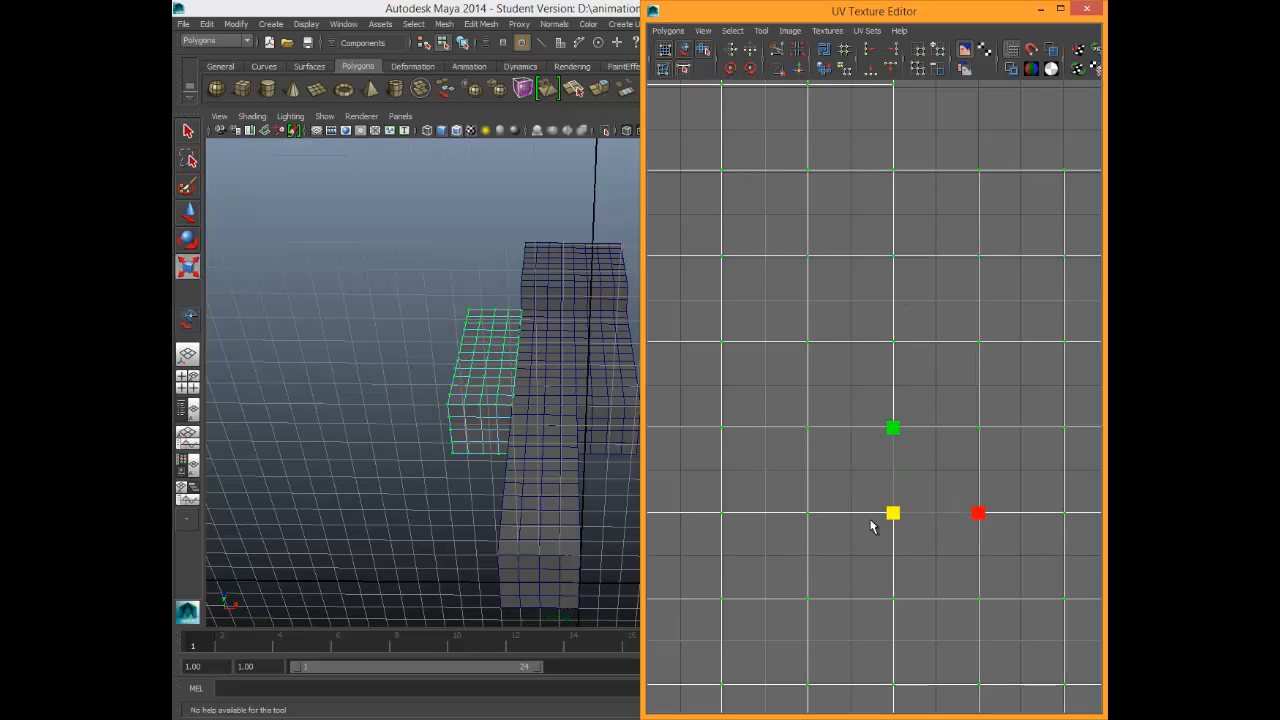
scroll(766, 269, down, 5)
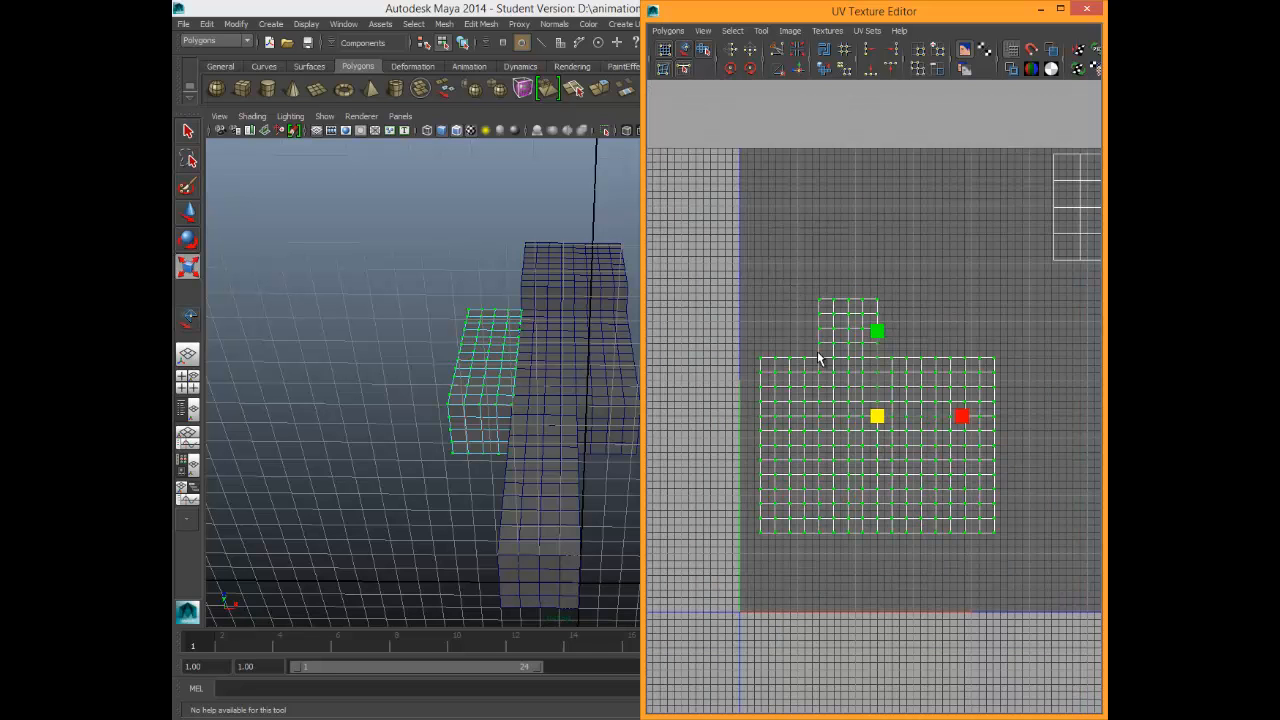
Move the scaled arm shell down near the UV origin, keeping its edges on the grid lines.
key(w)
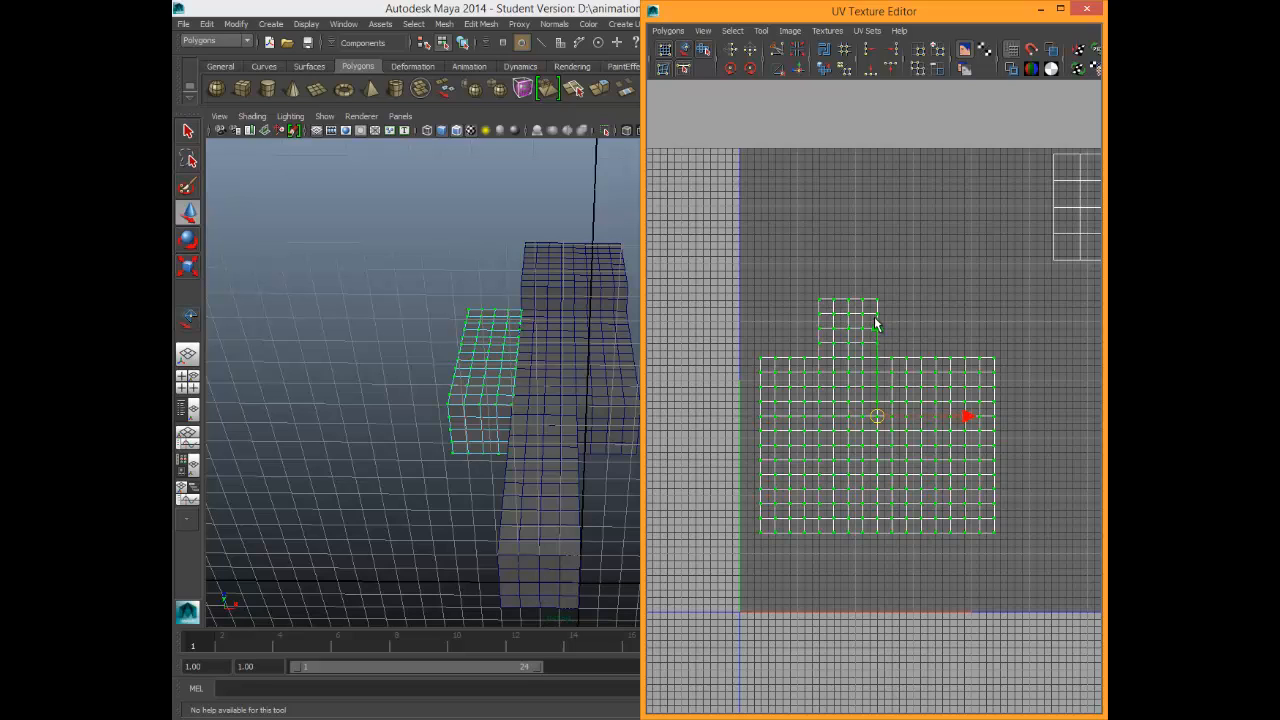
drag(875, 325, 875, 391)
click(683, 55)
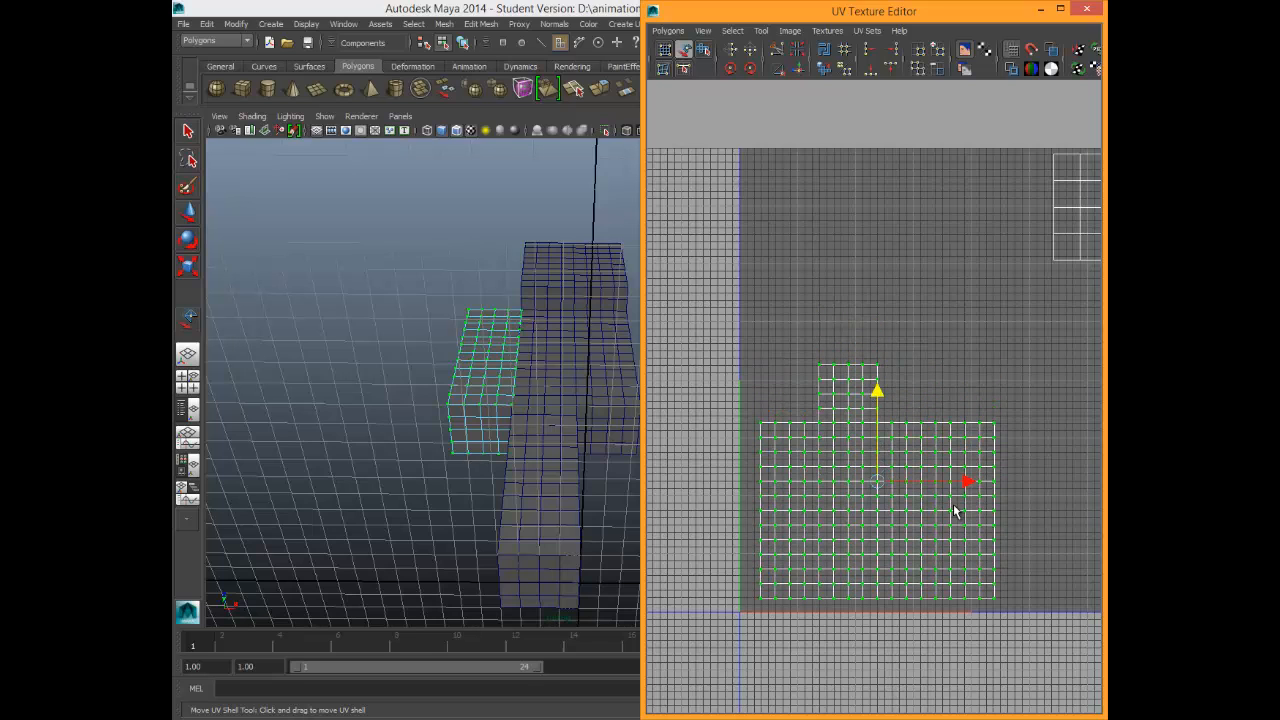
drag(964, 481, 957, 484)
Bring the loose bottom-cap shell next to the arm shell and scale it down to the same face size.
click(896, 391)
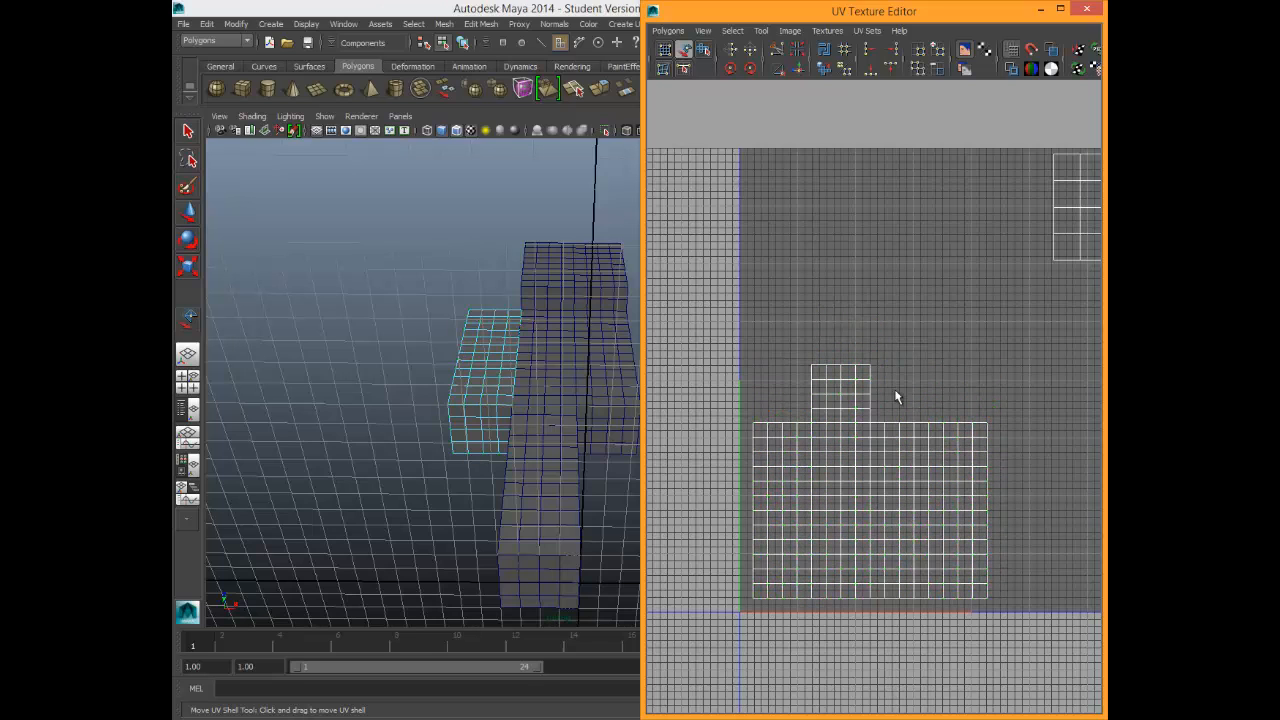
drag(1071, 214, 878, 362)
scroll(920, 360, up, 5)
key(r)
key(w)
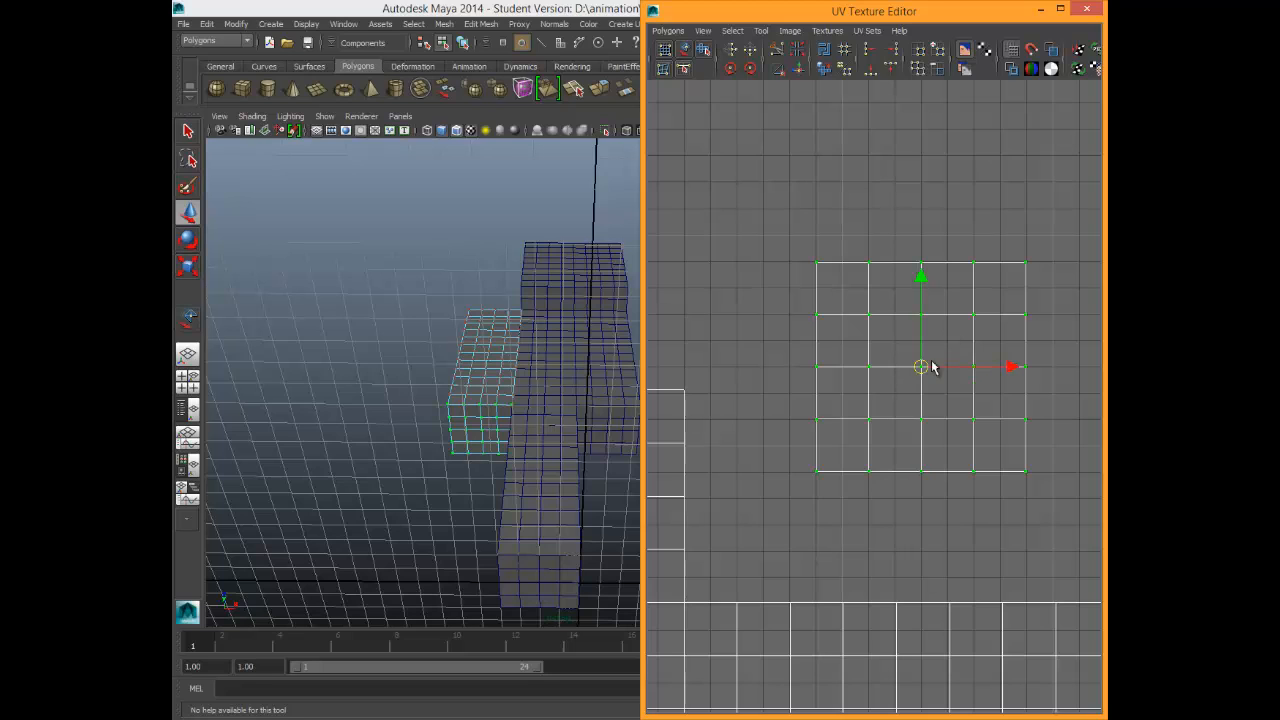
Move the bottom-cap shell down beside the arm's cap face and snap both arm shells to a 64 Map grid at pixel borders.
click(684, 49)
drag(924, 364, 853, 437)
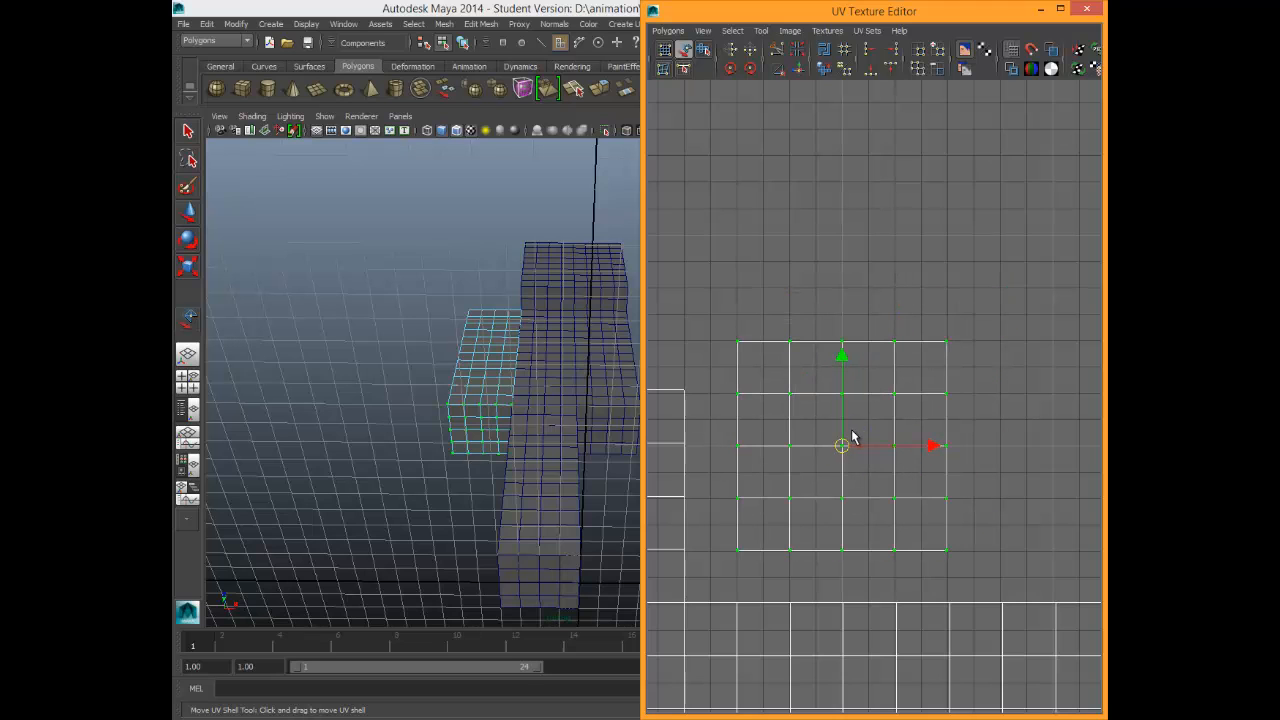
scroll(778, 452, down, 3)
click(763, 509)
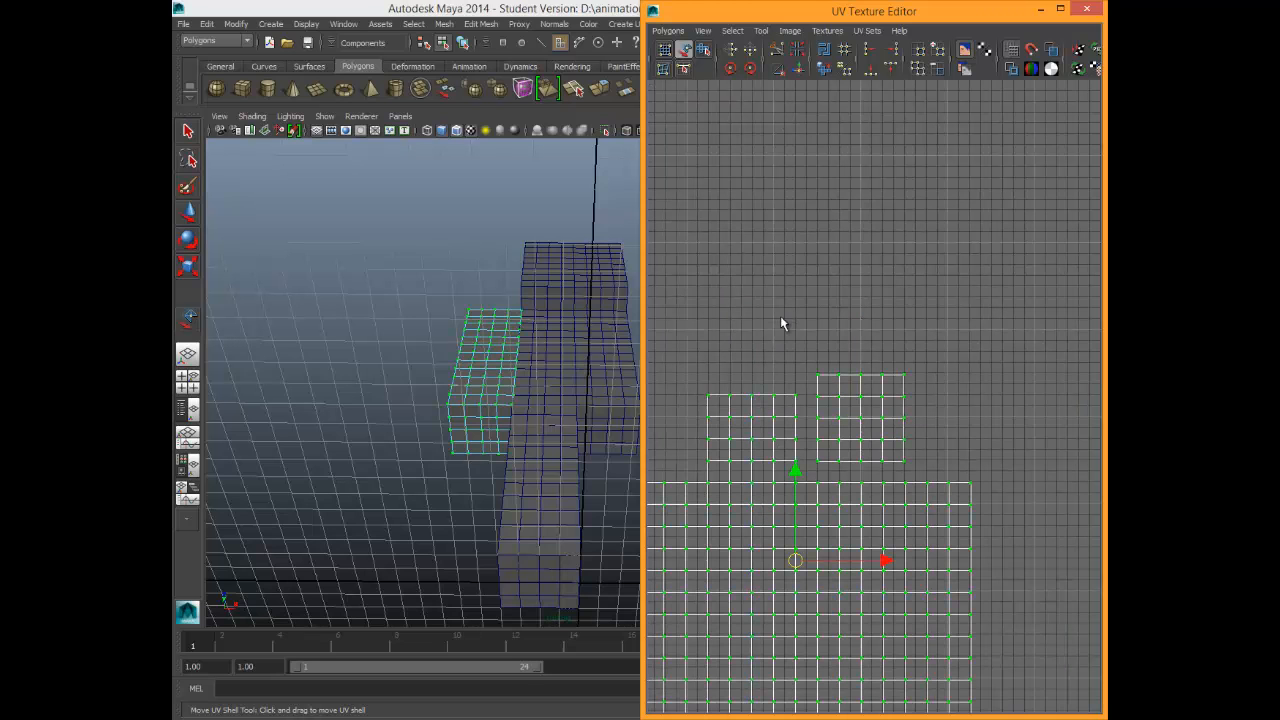
click(668, 31)
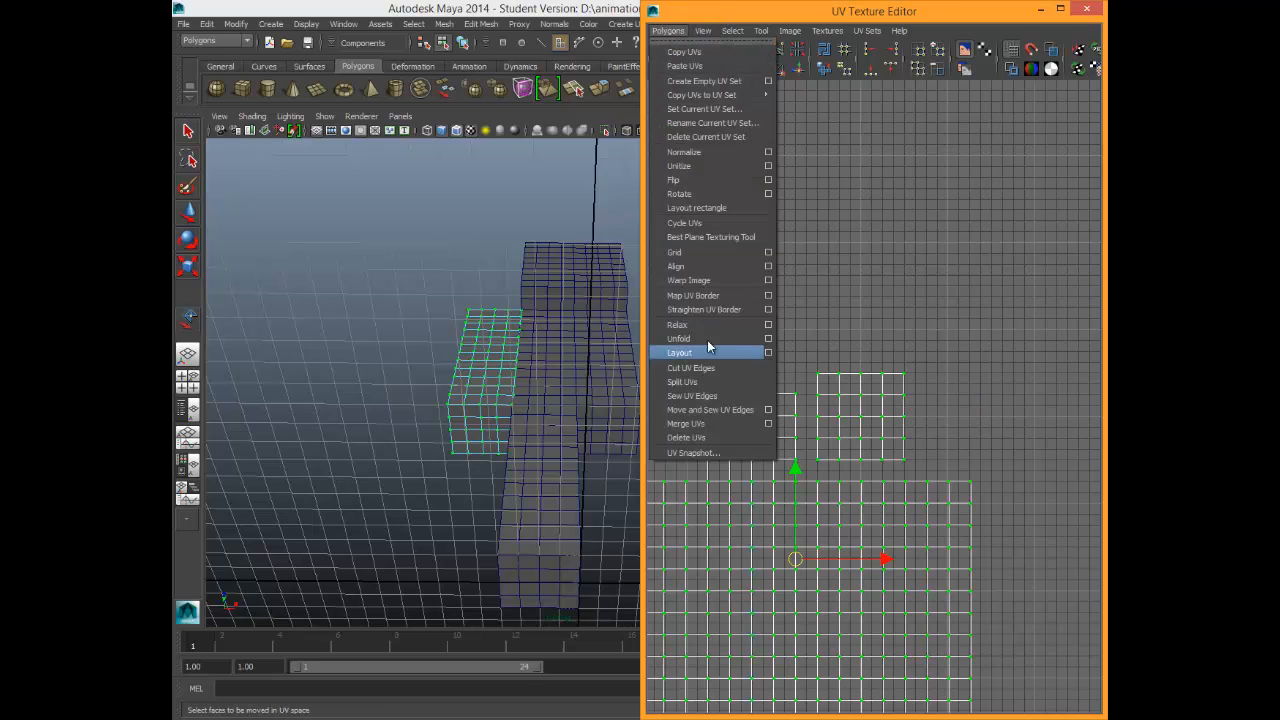
click(768, 252)
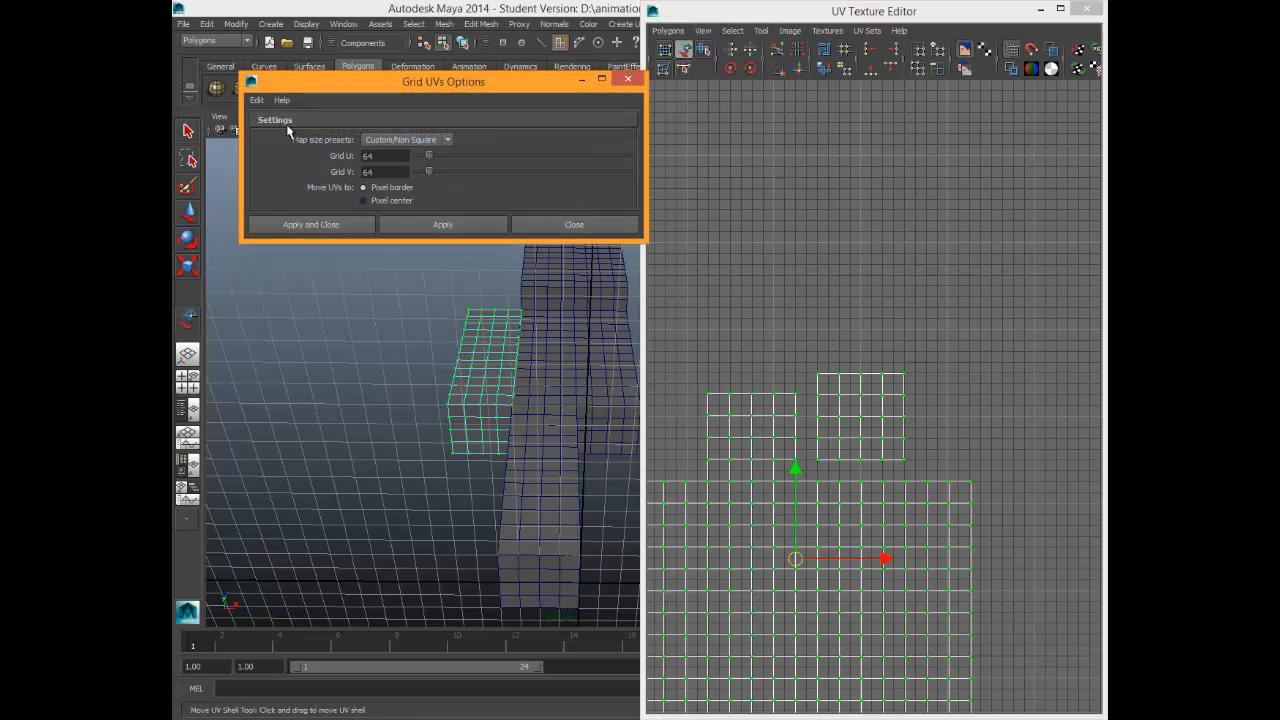
click(395, 140)
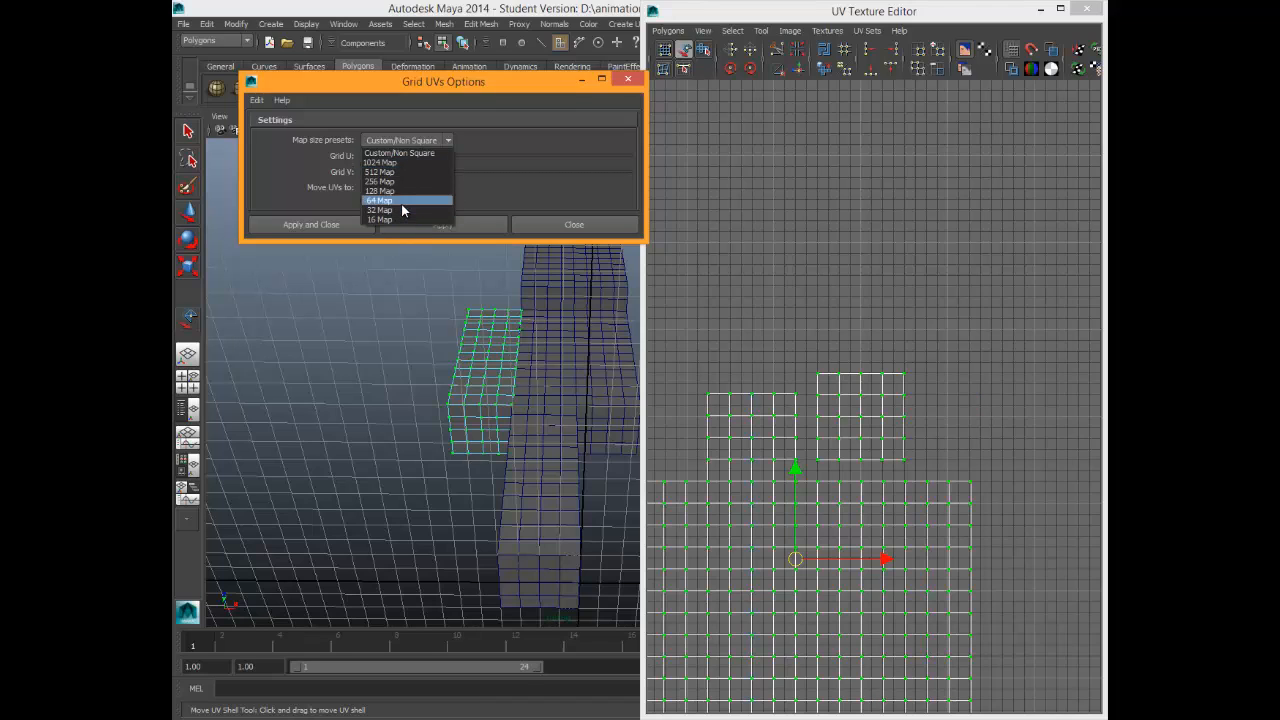
click(403, 201)
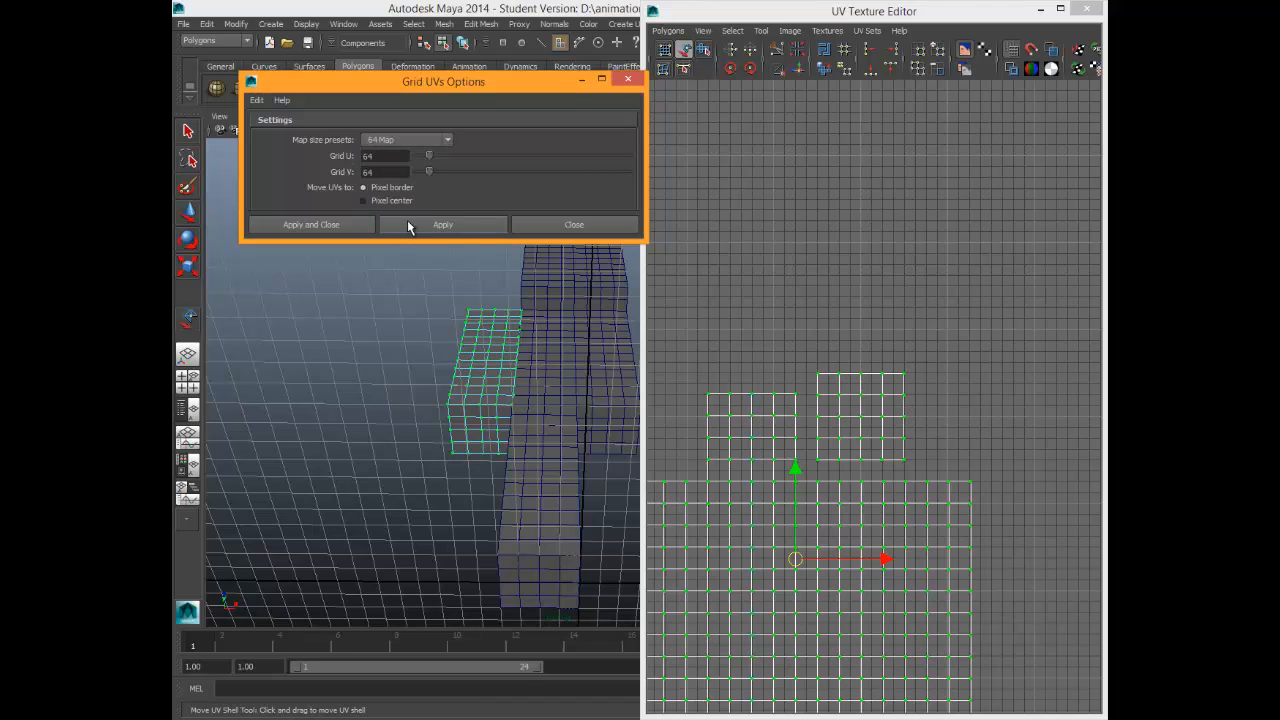
click(407, 224)
Examine how the snapped arm shells sit on the grid and compare them with the torso, head and leg UV layouts.
click(919, 303)
scroll(786, 530, up, 4)
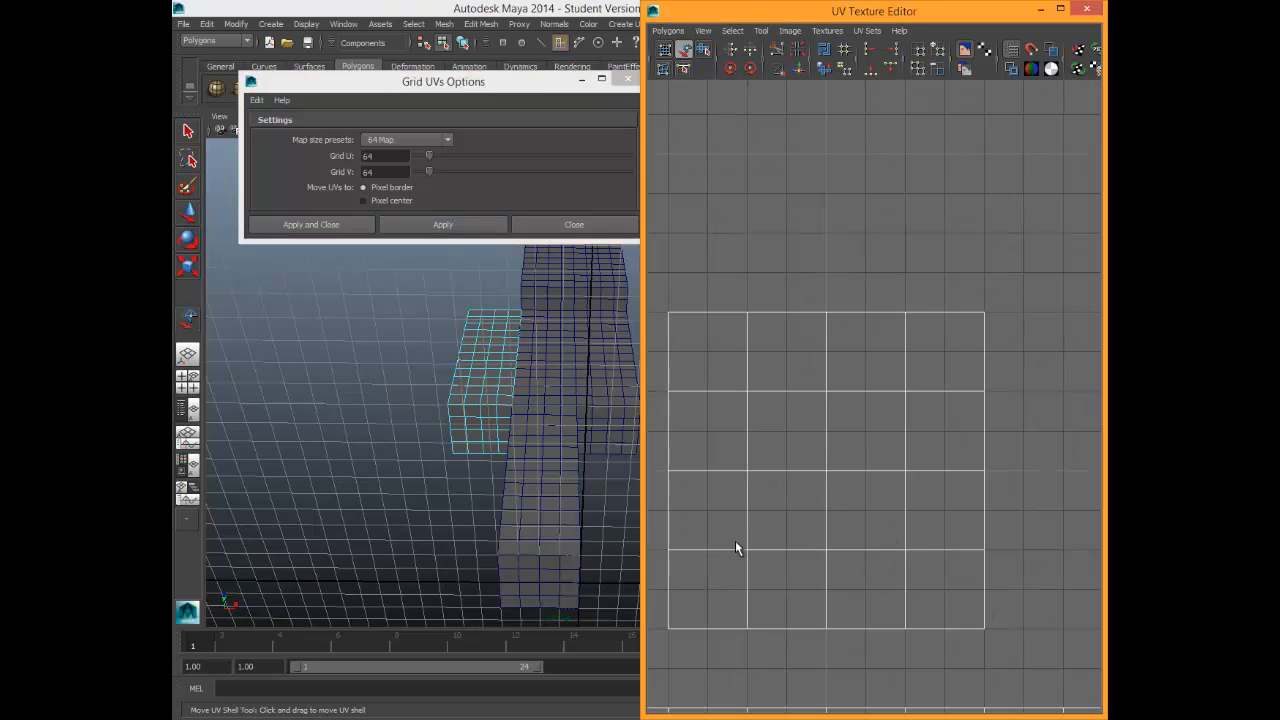
scroll(779, 334, up, 10)
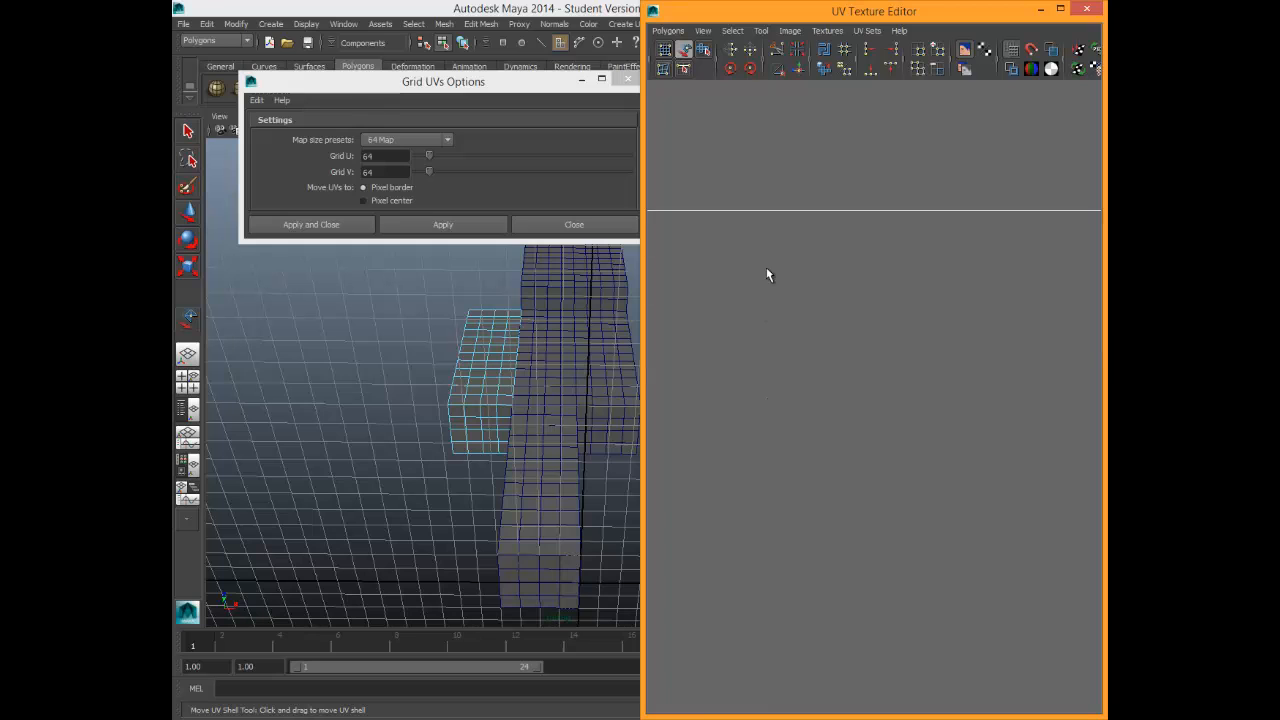
scroll(766, 280, down, 8)
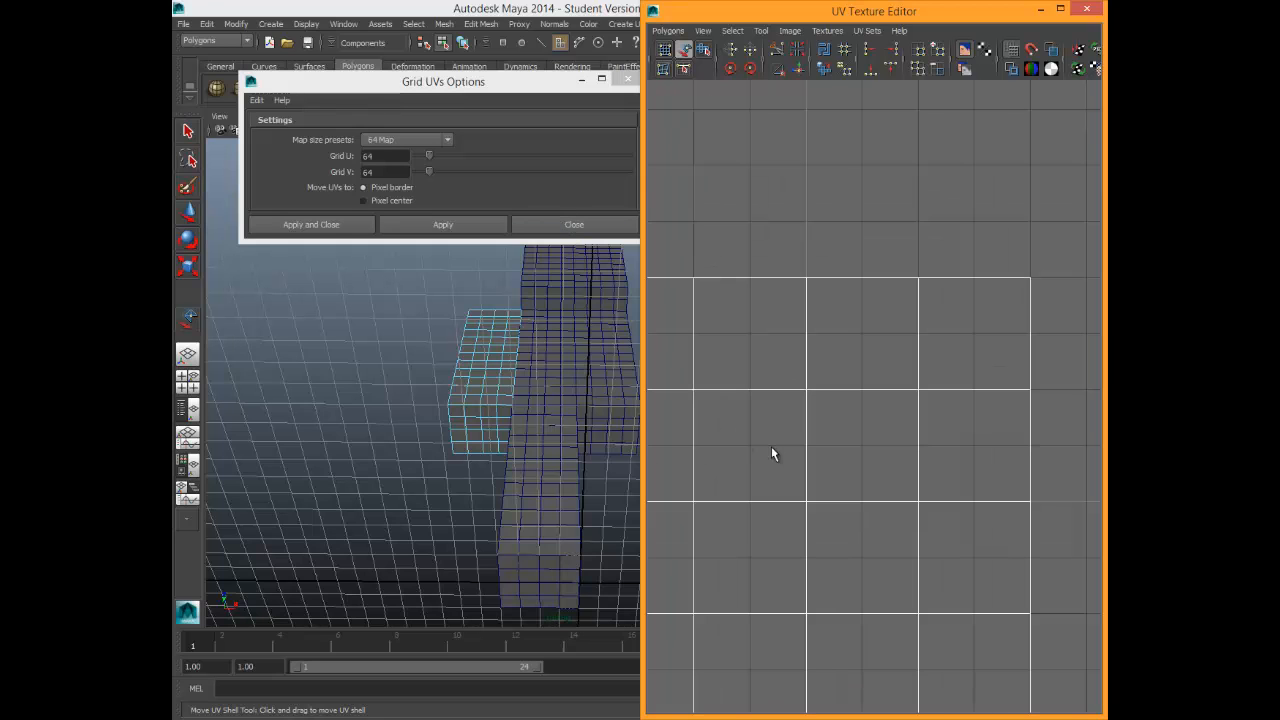
scroll(790, 440, down, 3)
scroll(817, 430, down, 6)
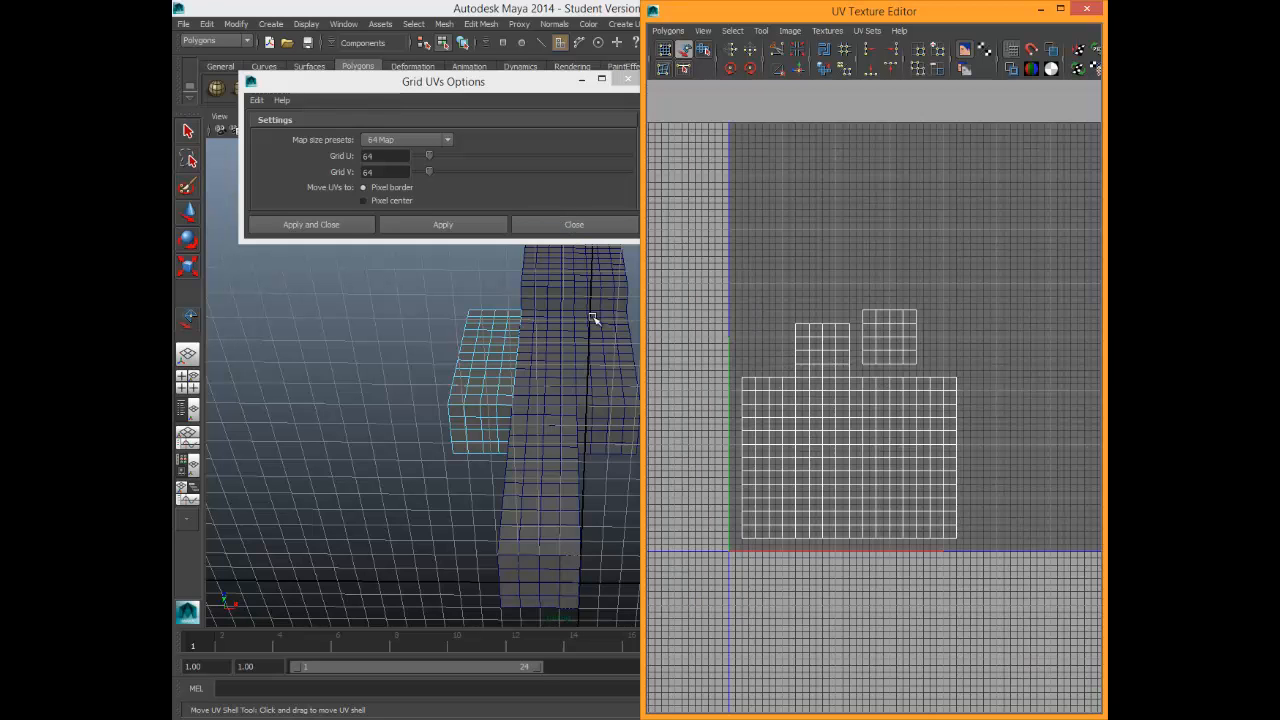
key(q)
click(543, 366)
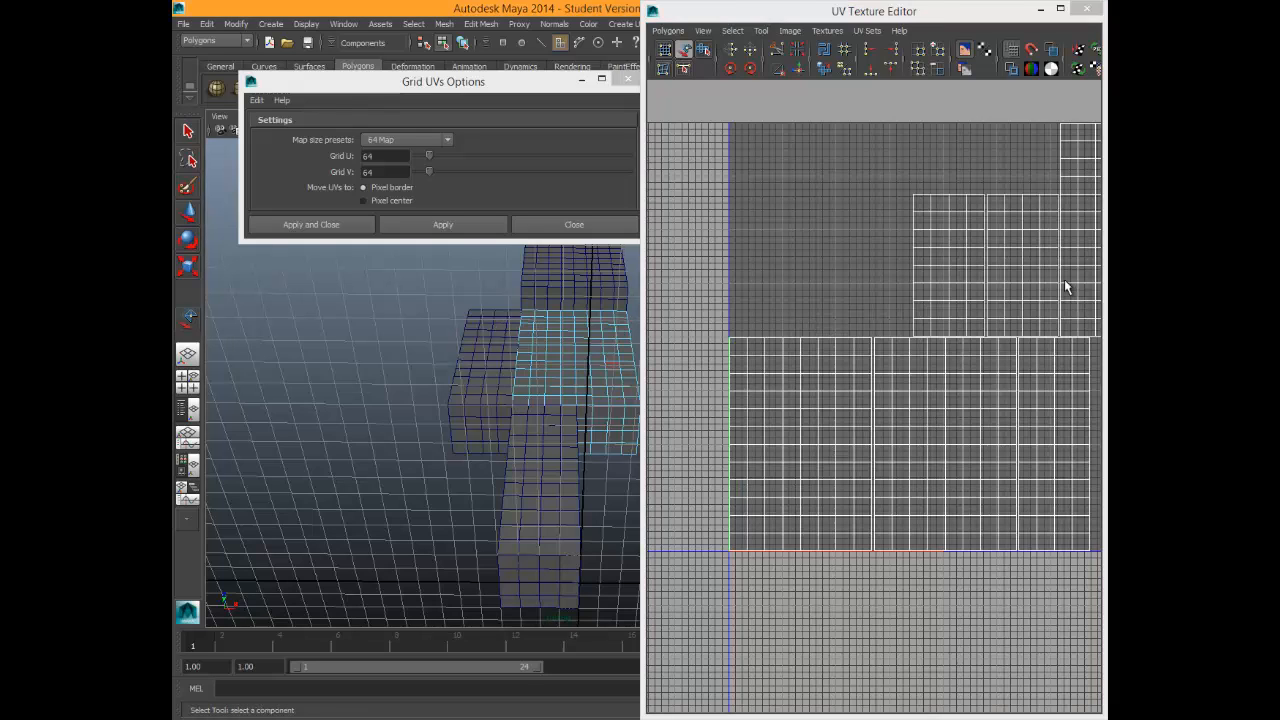
click(530, 288)
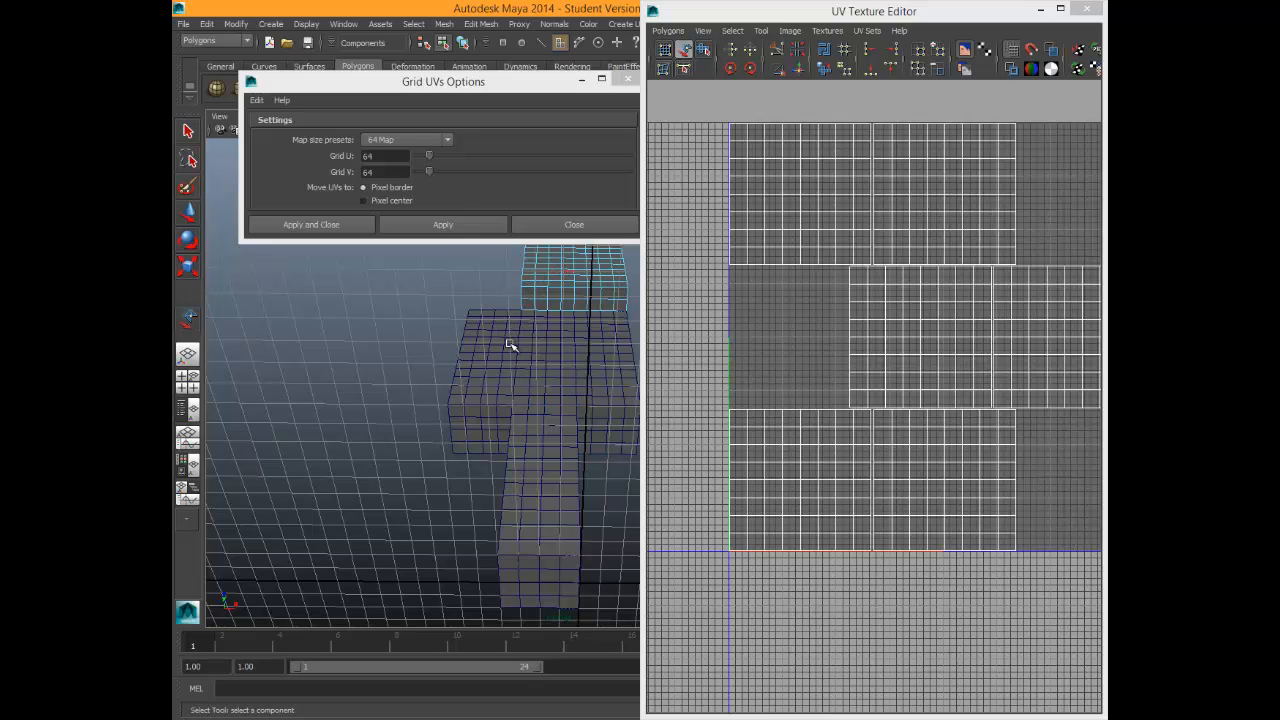
click(556, 368)
click(476, 360)
click(550, 388)
click(507, 560)
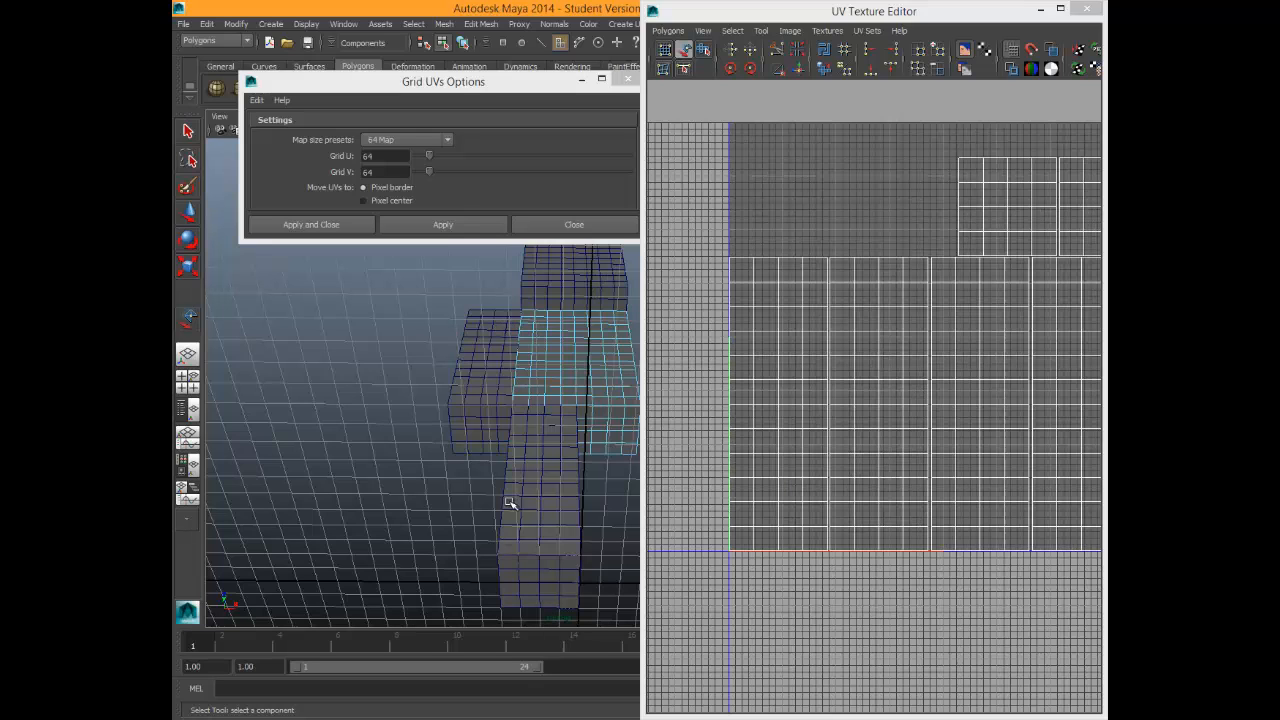
click(510, 503)
click(600, 272)
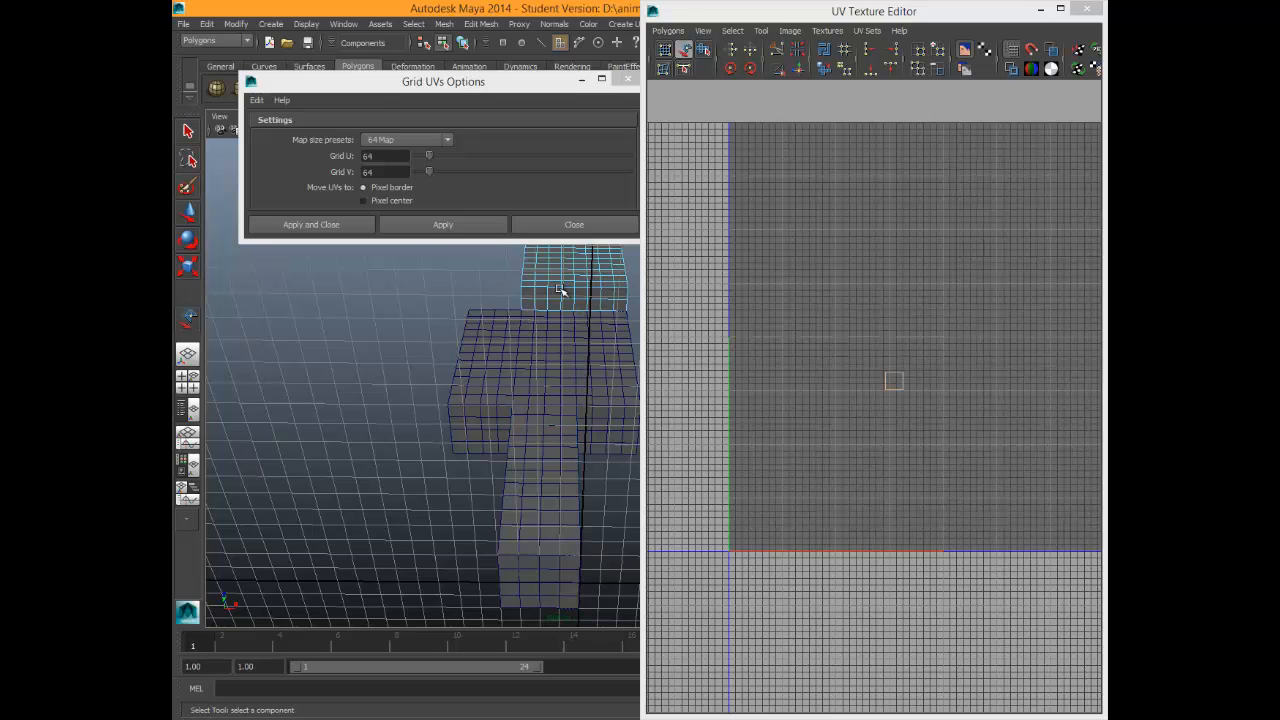
Return to object selection and review the UV layouts of the head, arm, leg and torso one by one.
right_drag(560, 290, 594, 286)
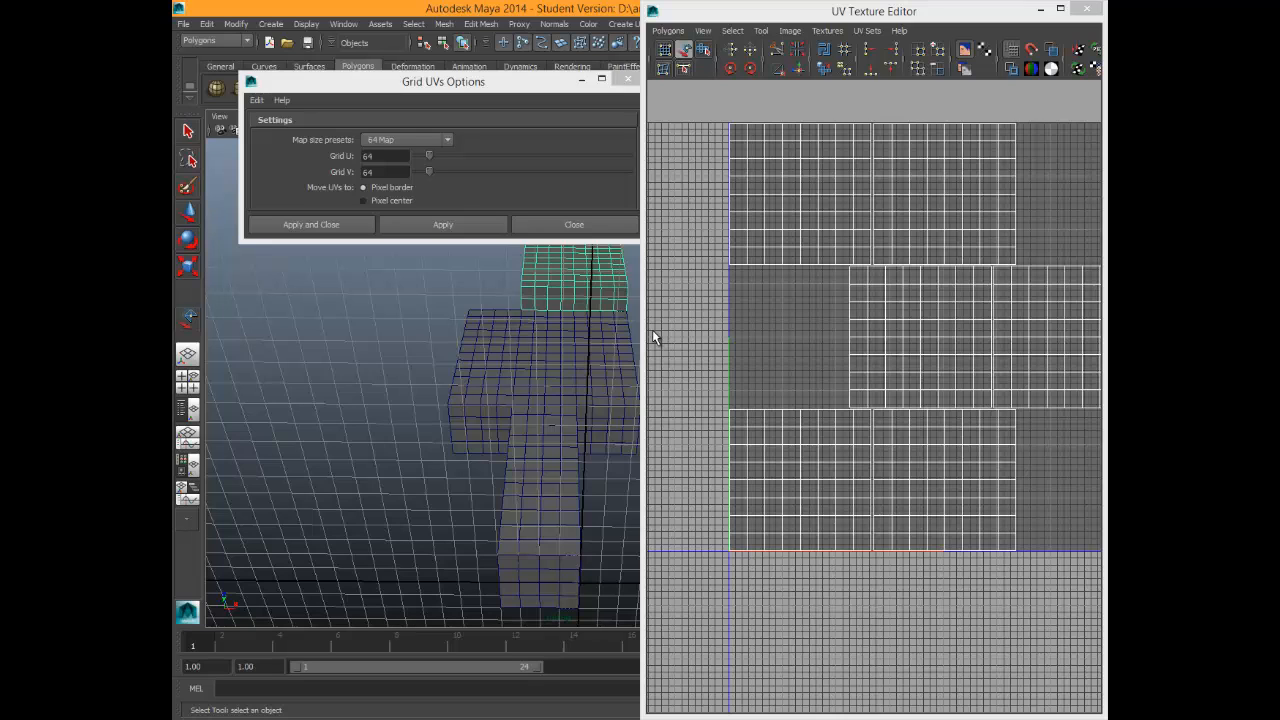
click(491, 349)
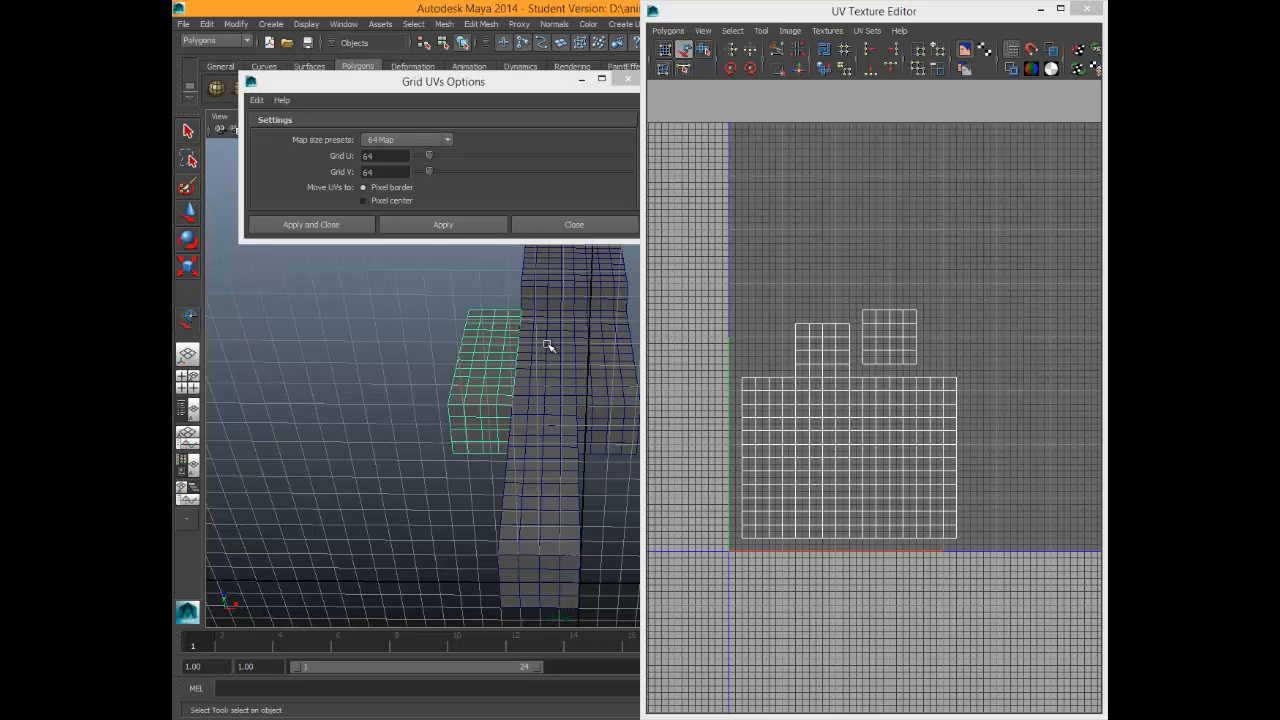
click(548, 346)
shift+click(530, 446)
click(474, 403)
click(592, 374)
click(526, 447)
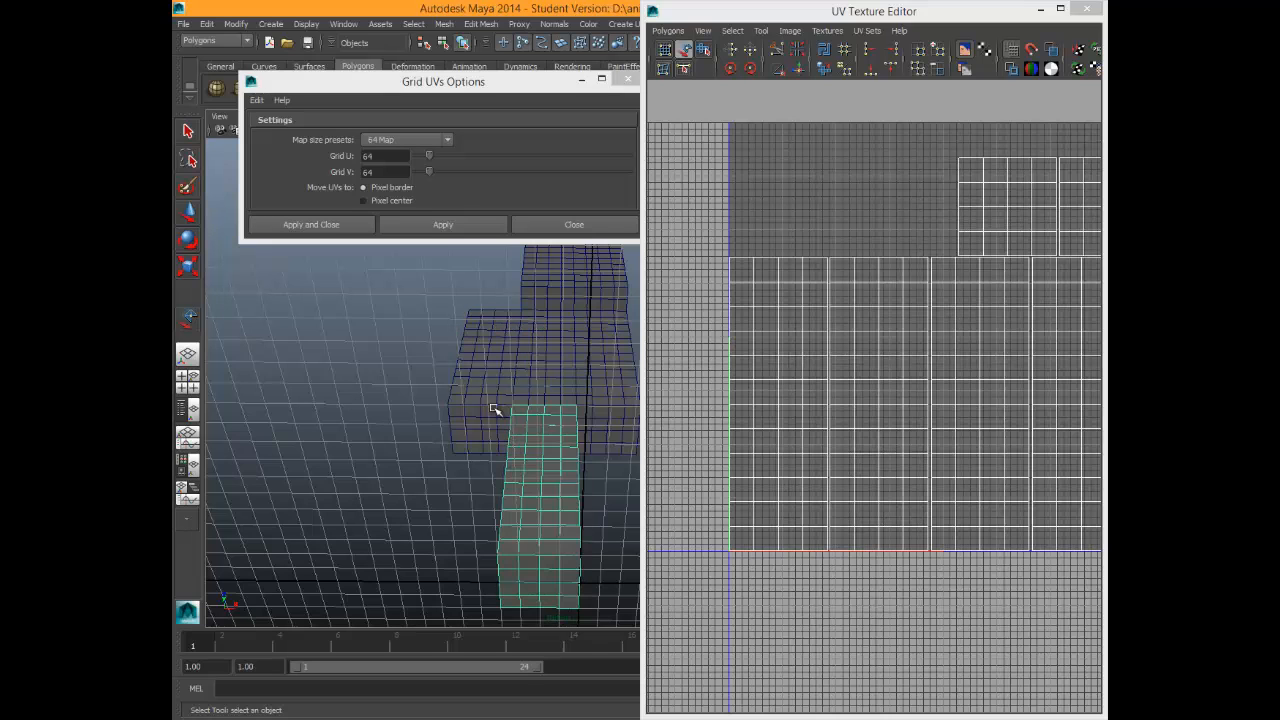
click(591, 386)
click(785, 436)
click(582, 330)
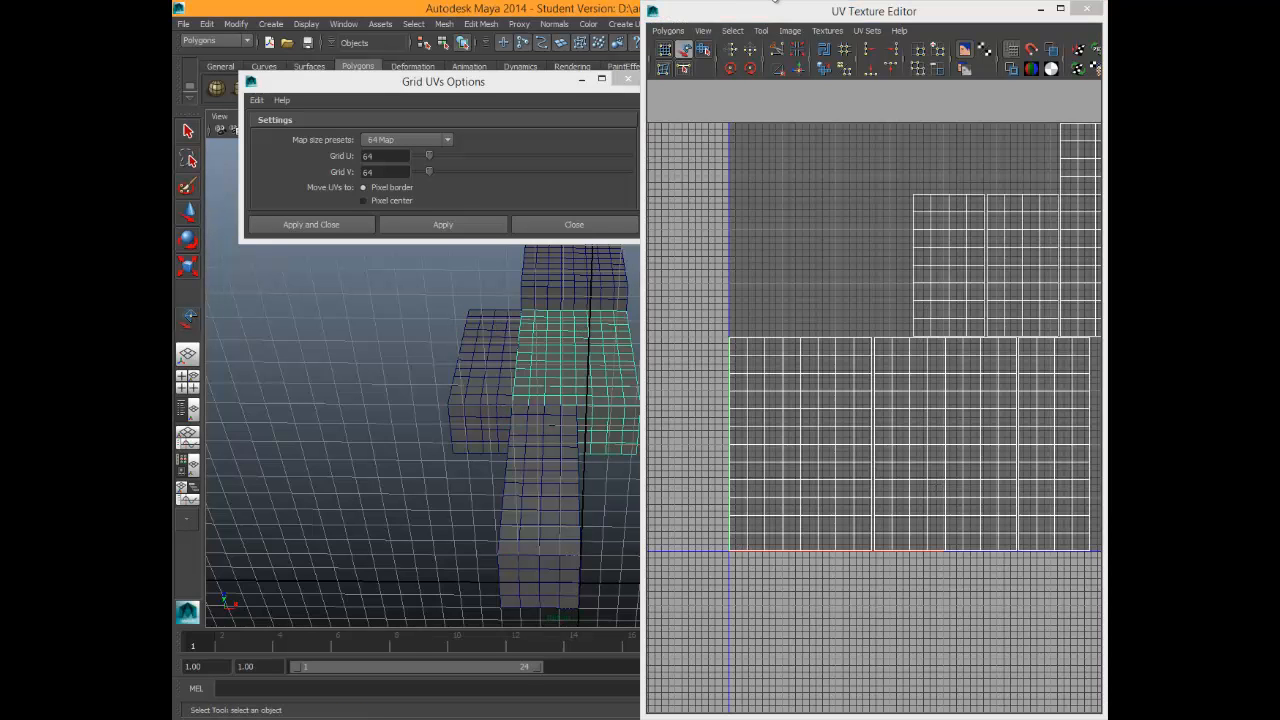
click(794, 443)
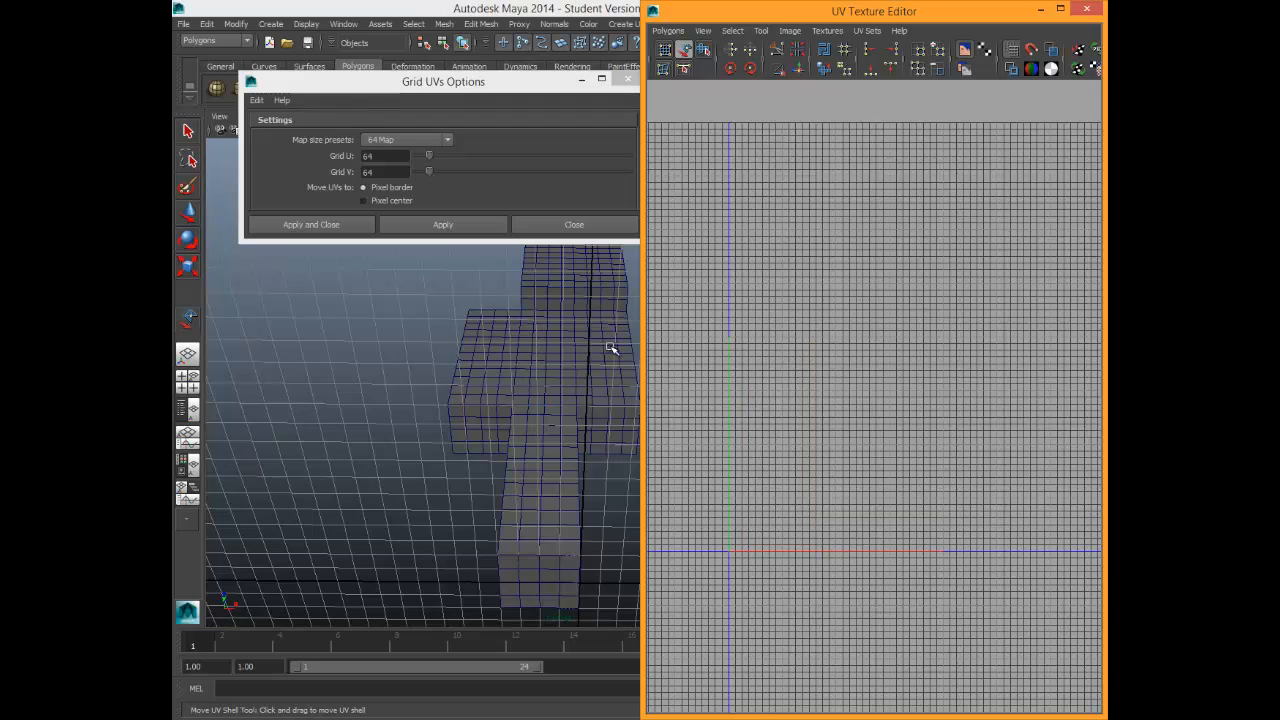
Select the torso and move its first full-height shell down and across so that it straddles the UV origin.
click(612, 348)
key(w)
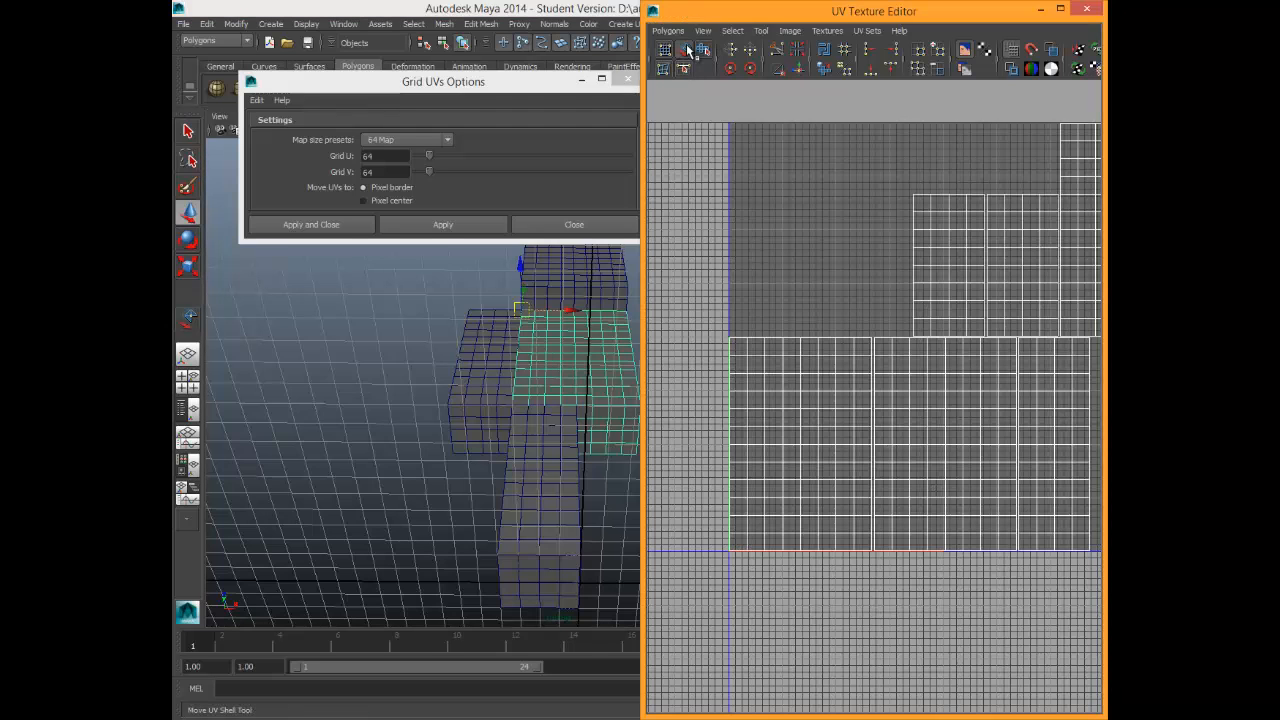
click(837, 424)
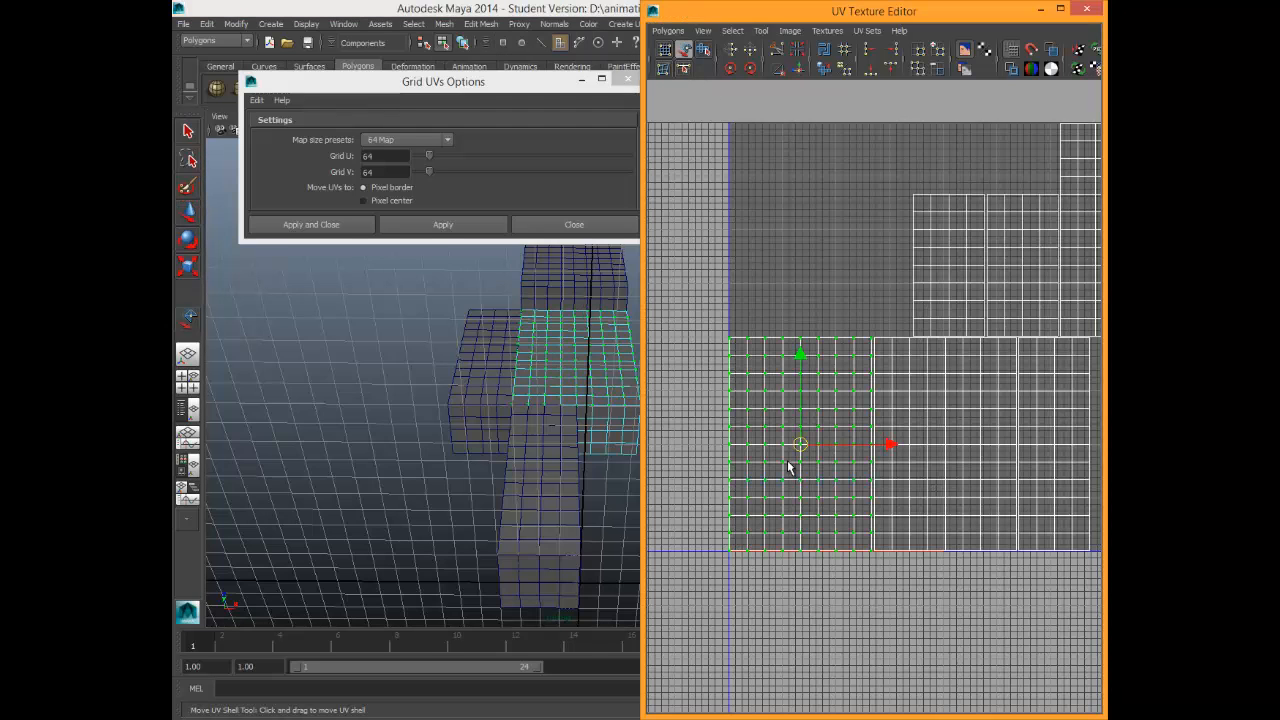
drag(788, 467, 719, 497)
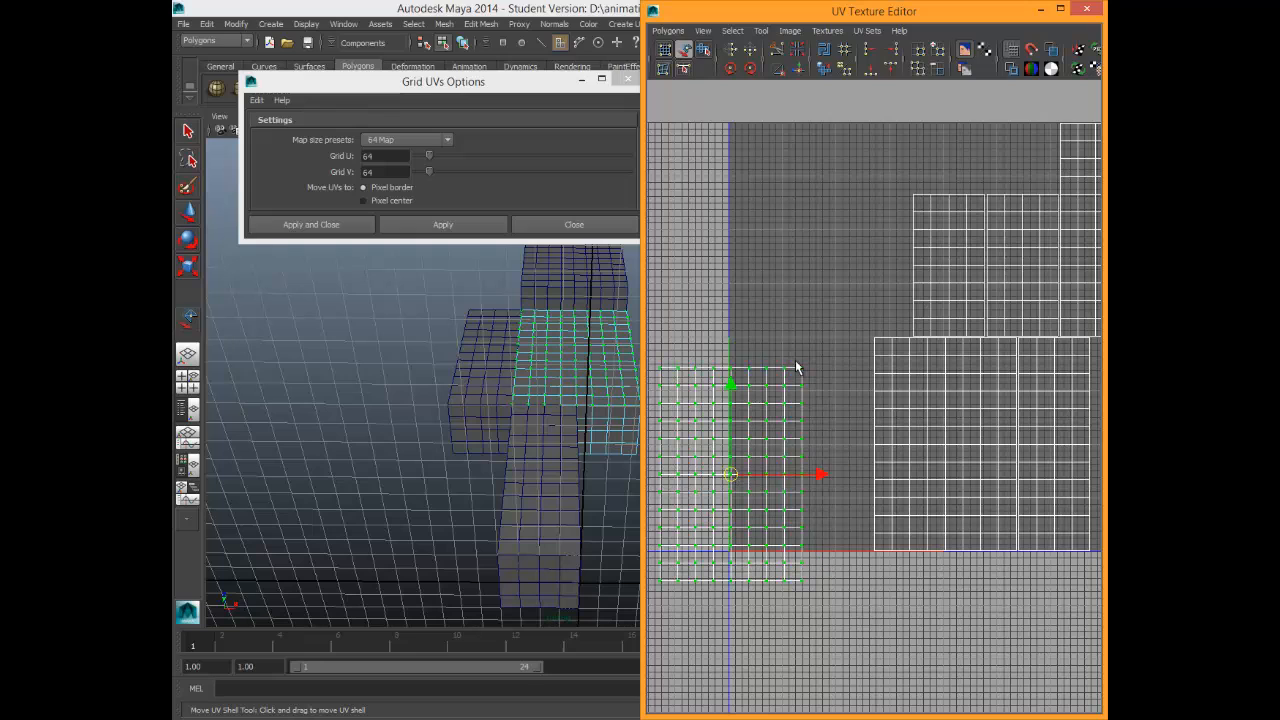
Move and sew neighbouring torso shells onto the moved shell along its top border and the upper UVs of both side borders.
click(822, 565)
key(w)
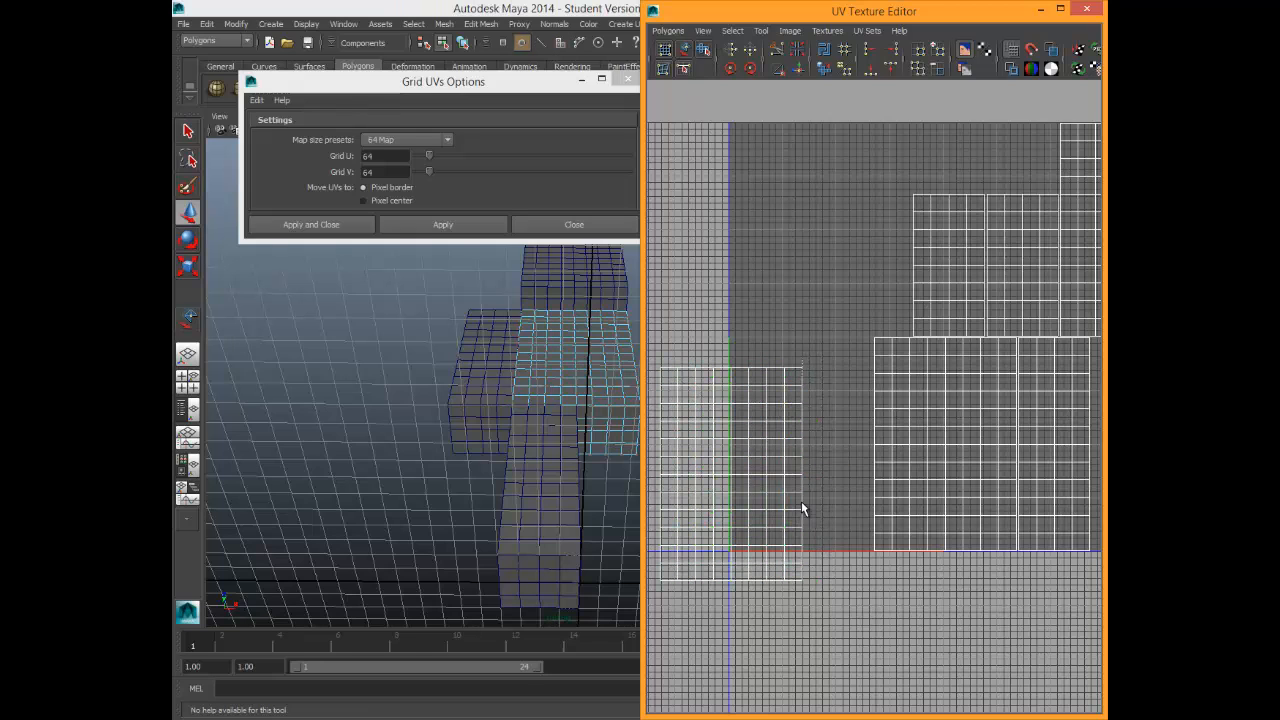
drag(801, 501, 815, 540)
drag(651, 353, 670, 427)
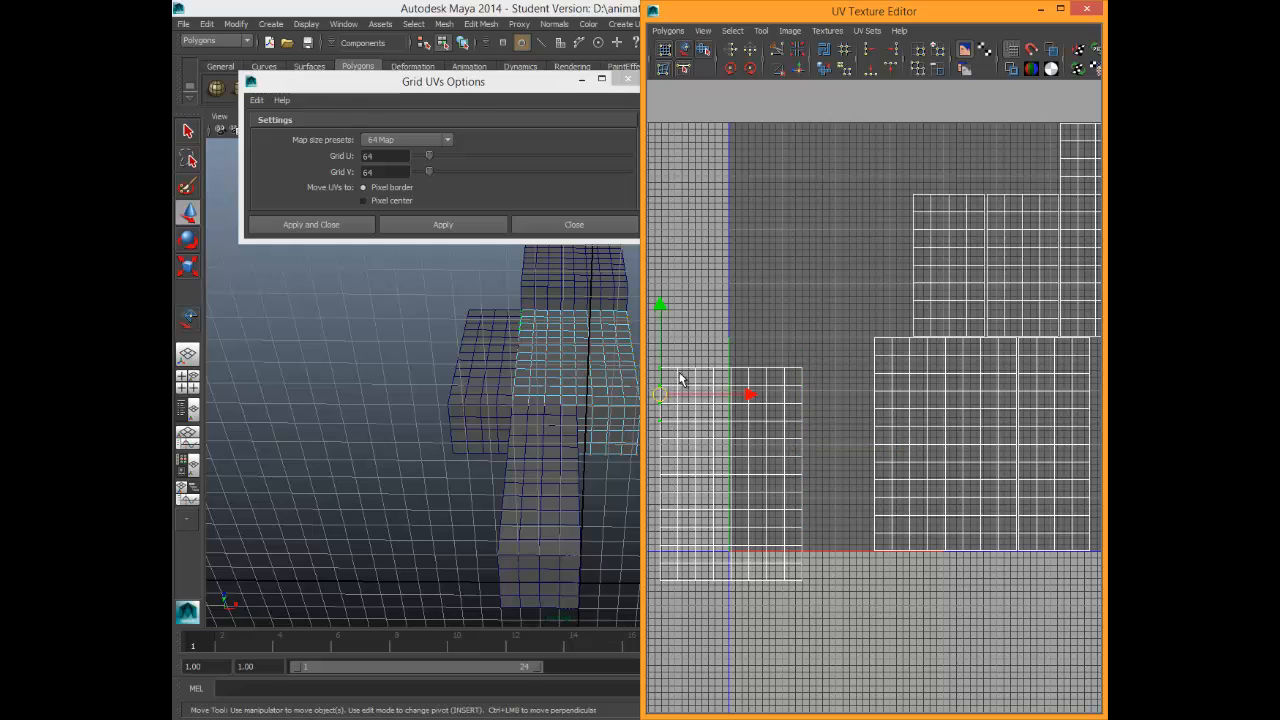
click(744, 369)
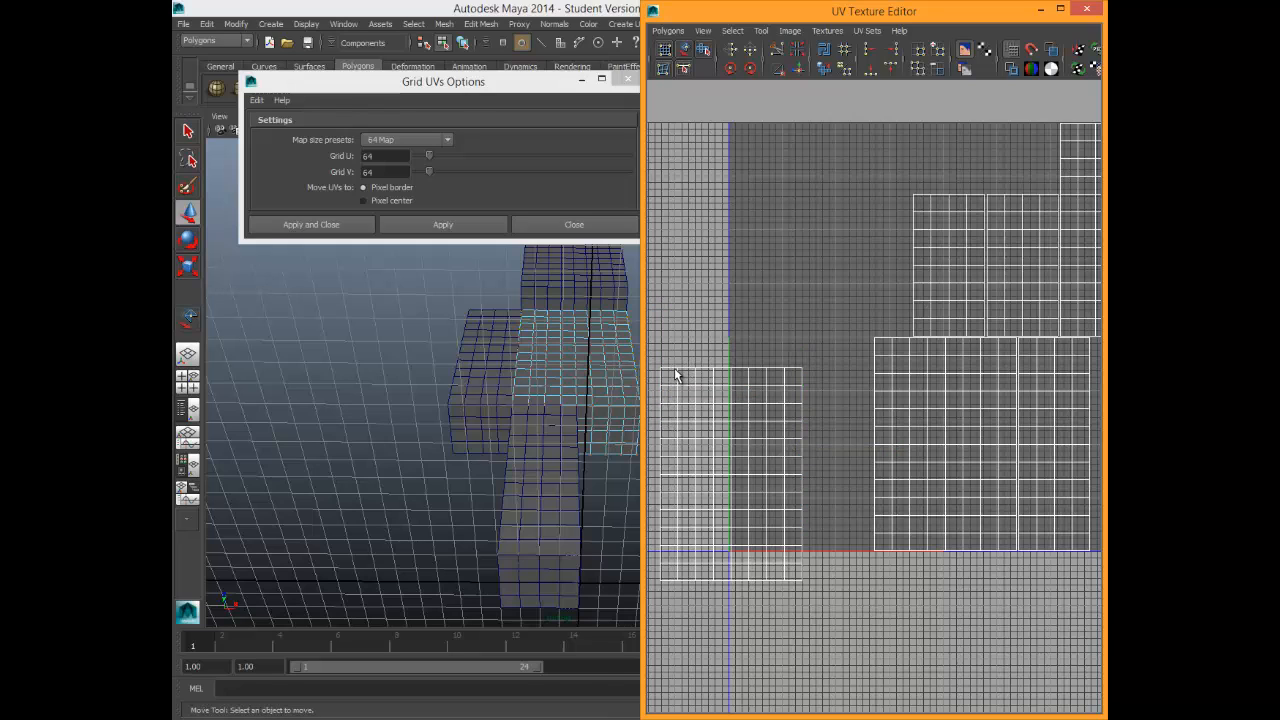
key(ctrl+z)
drag(679, 359, 809, 443)
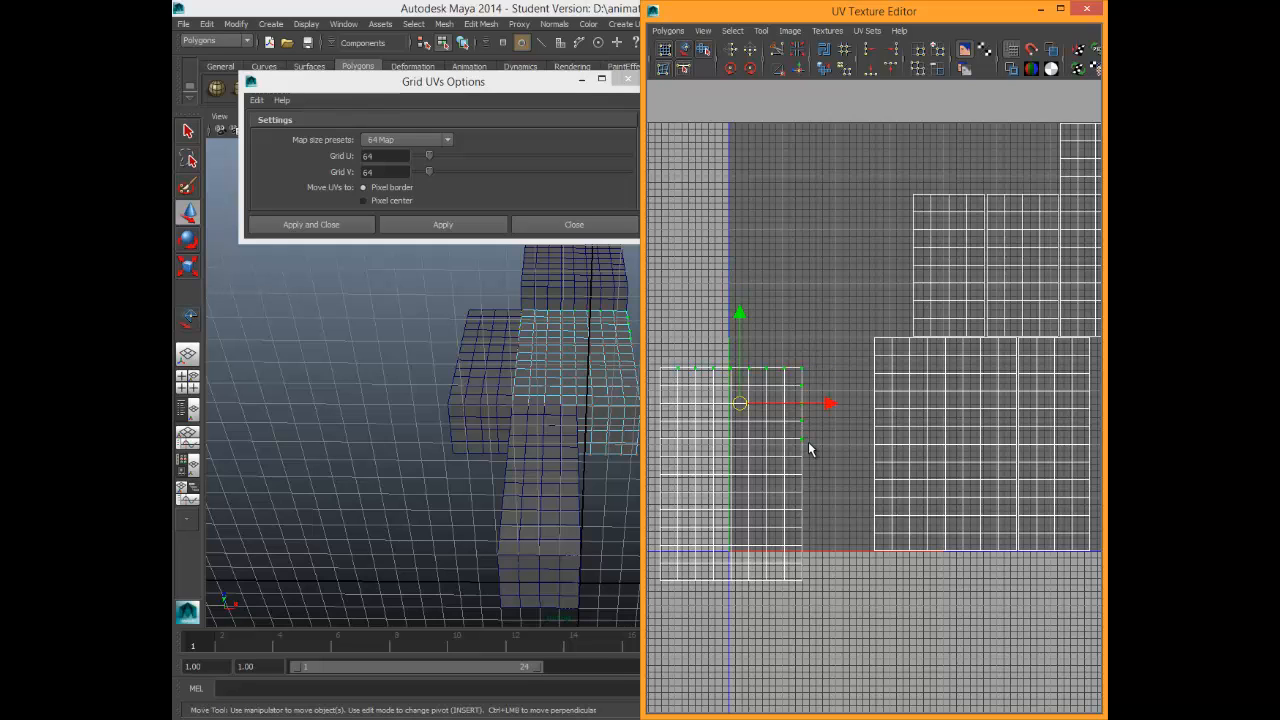
shift+drag(649, 353, 668, 460)
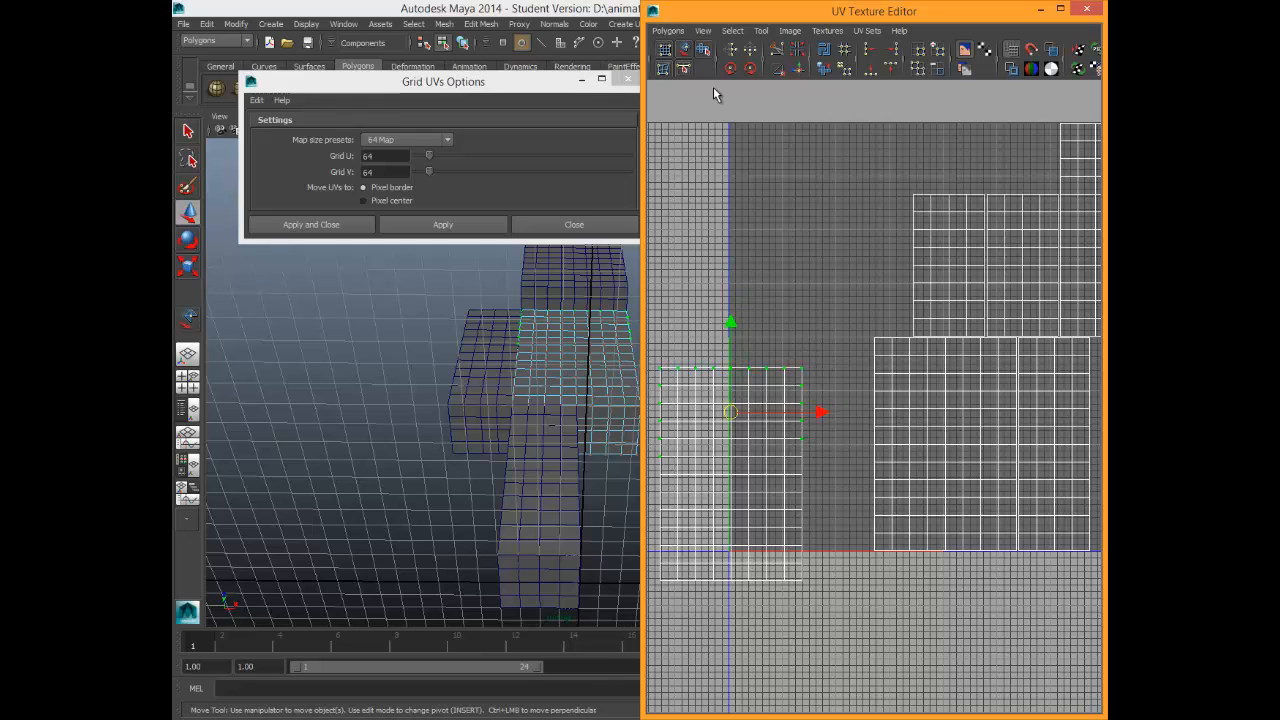
click(799, 72)
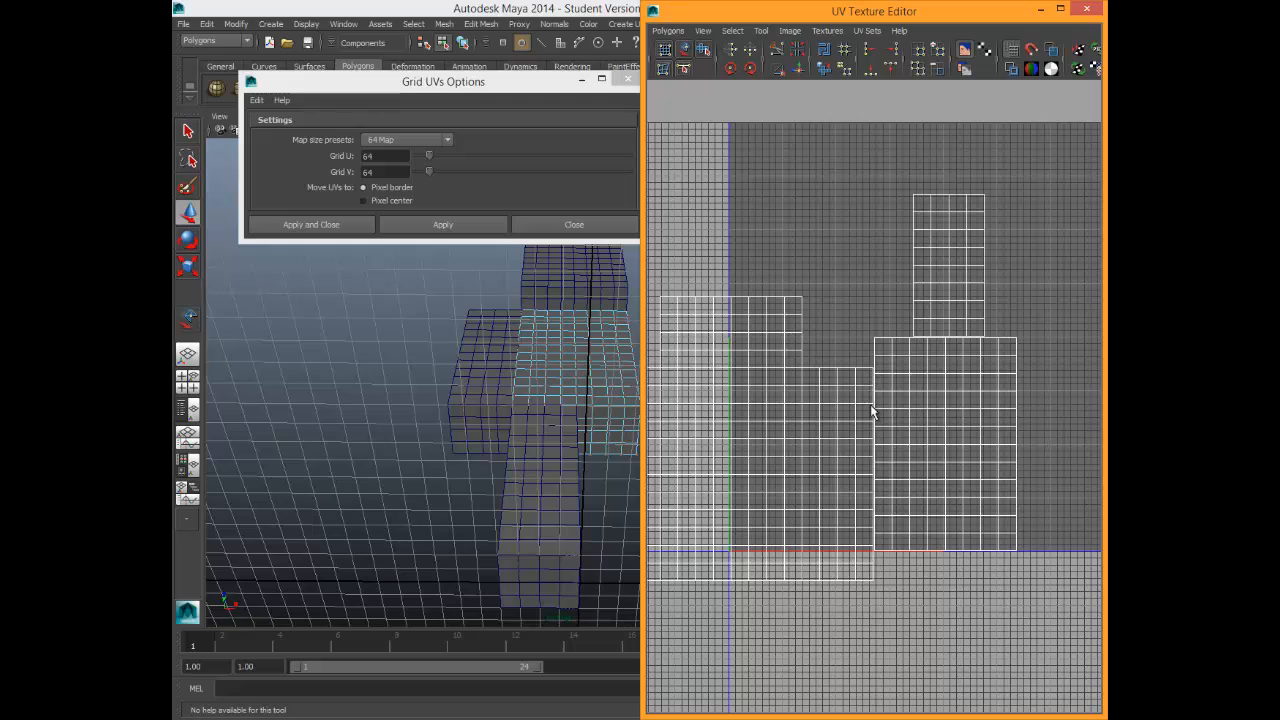
Move the remaining full-height torso shell out to the lower right of UV space and shift the sewn torso shell slightly right.
click(684, 48)
click(922, 462)
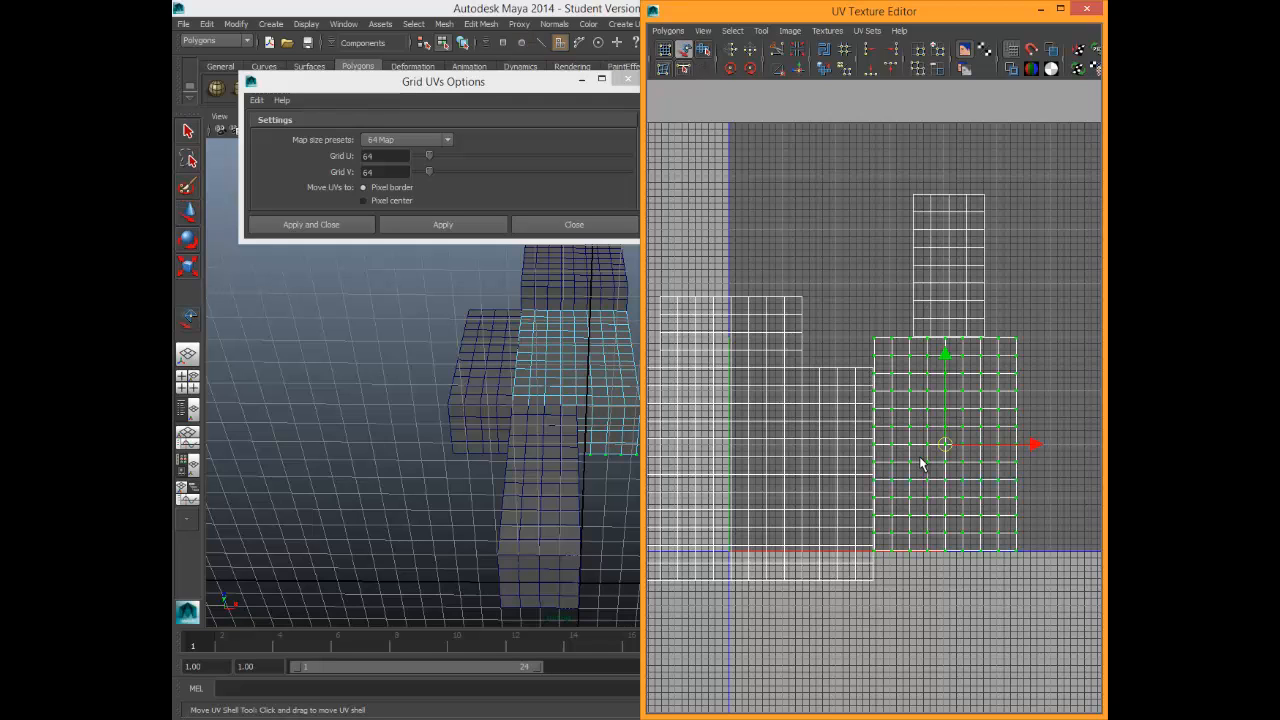
drag(1013, 520, 1149, 675)
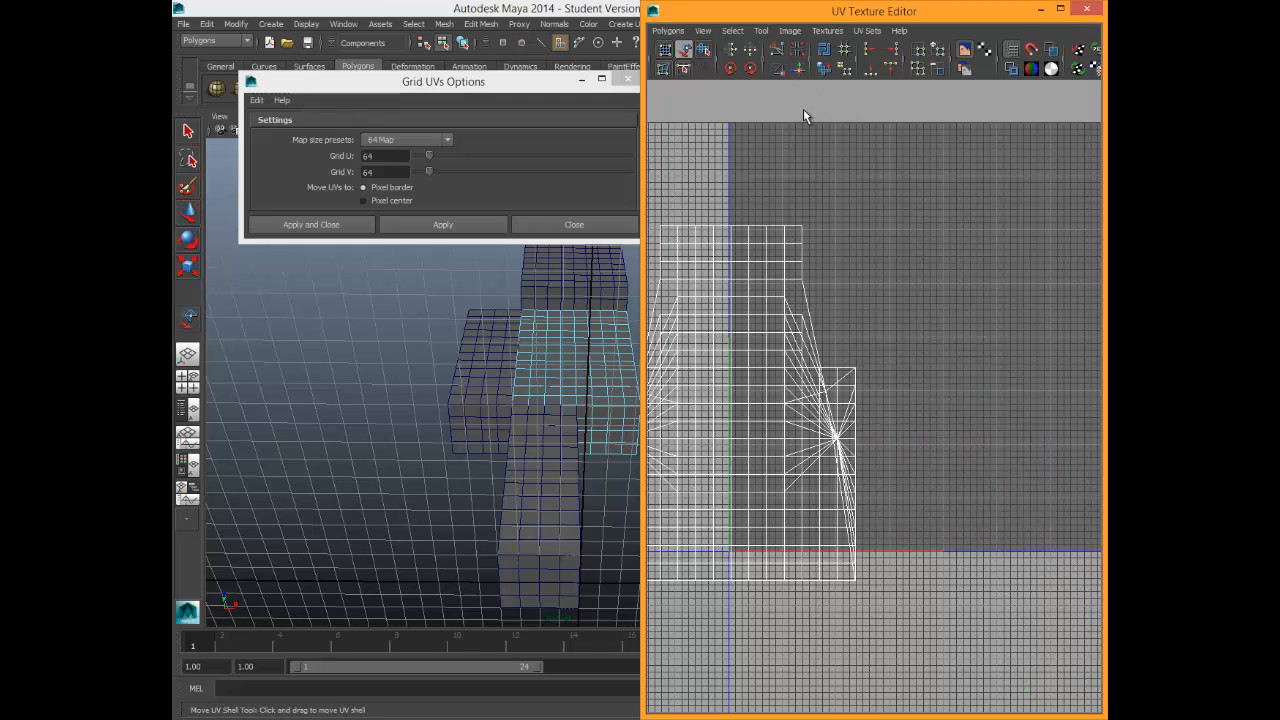
drag(852, 385, 886, 360)
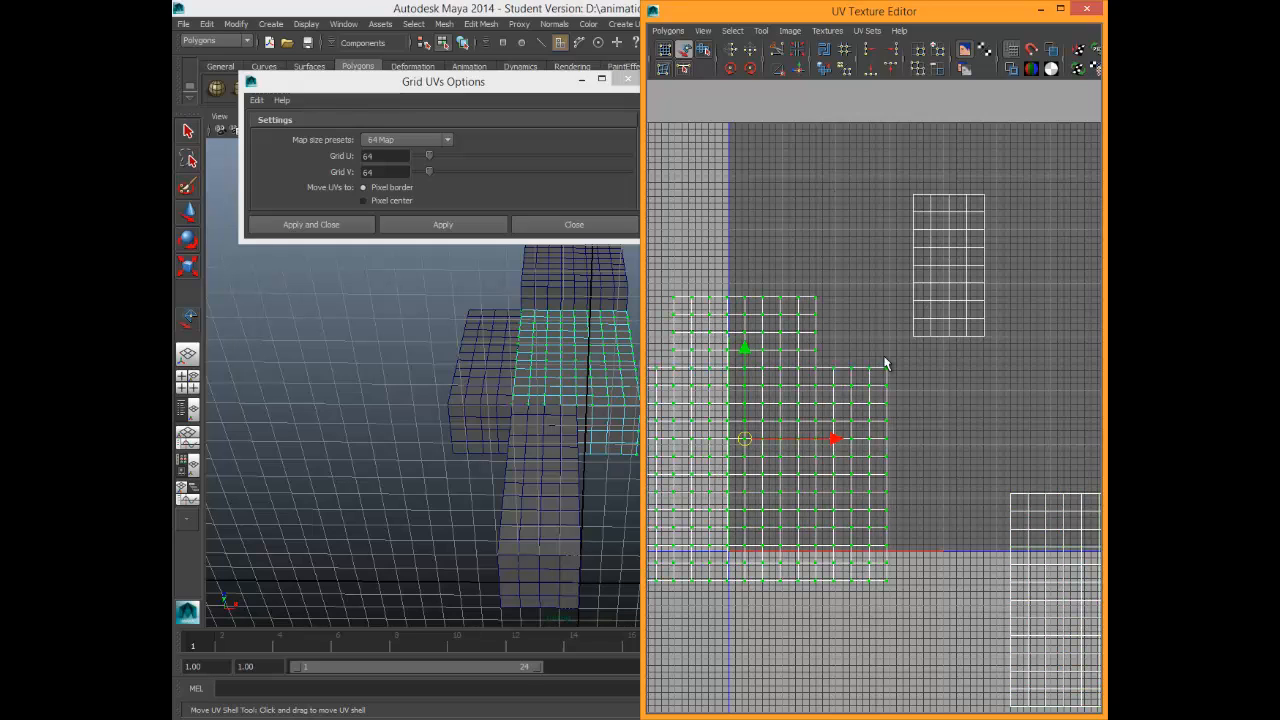
Select the UVs along the sewn torso shell's right border and move and sew the remaining full-height shell onto it.
key(w)
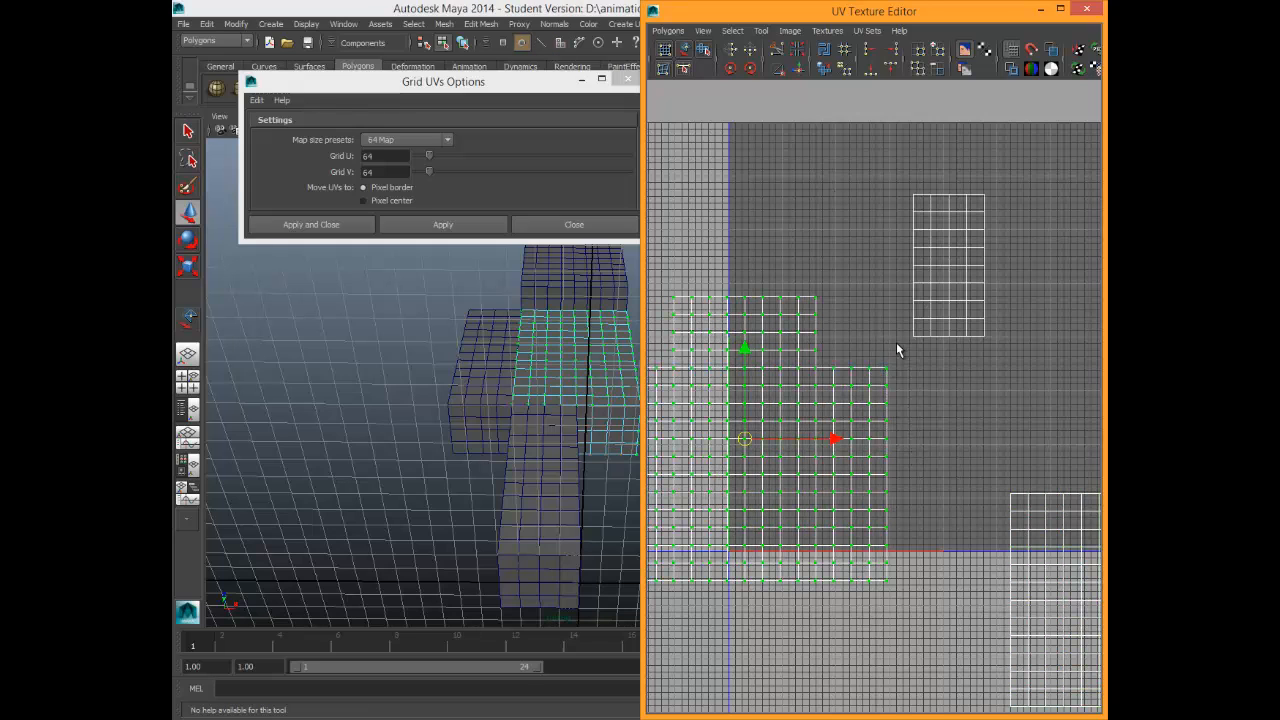
drag(883, 473, 883, 473)
drag(871, 344, 906, 471)
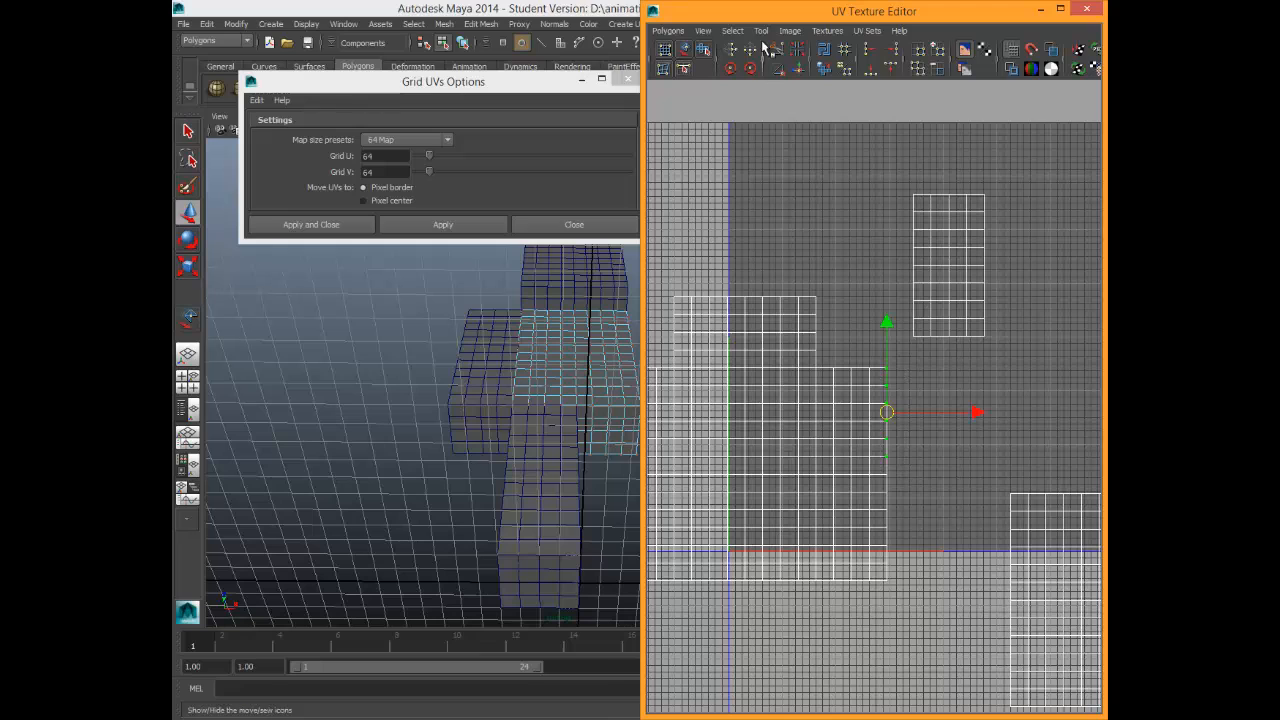
click(799, 72)
key(ctrl+z)
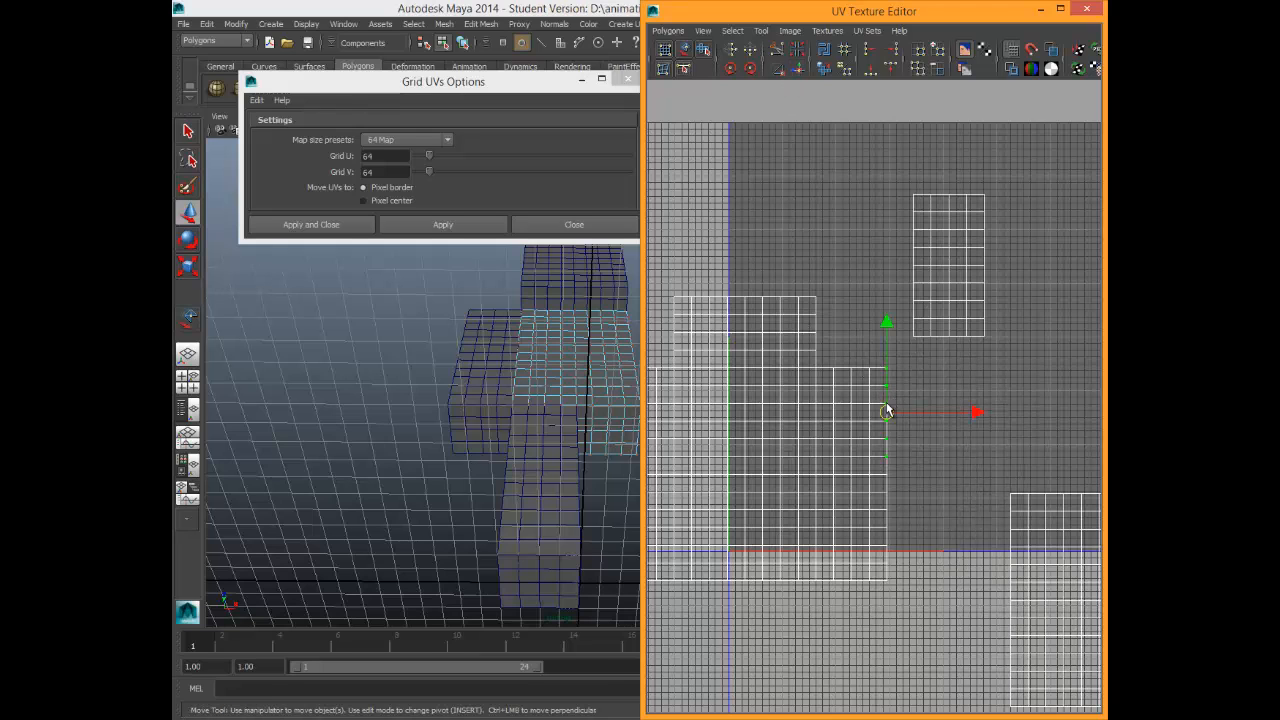
ctrl+drag(881, 358, 894, 374)
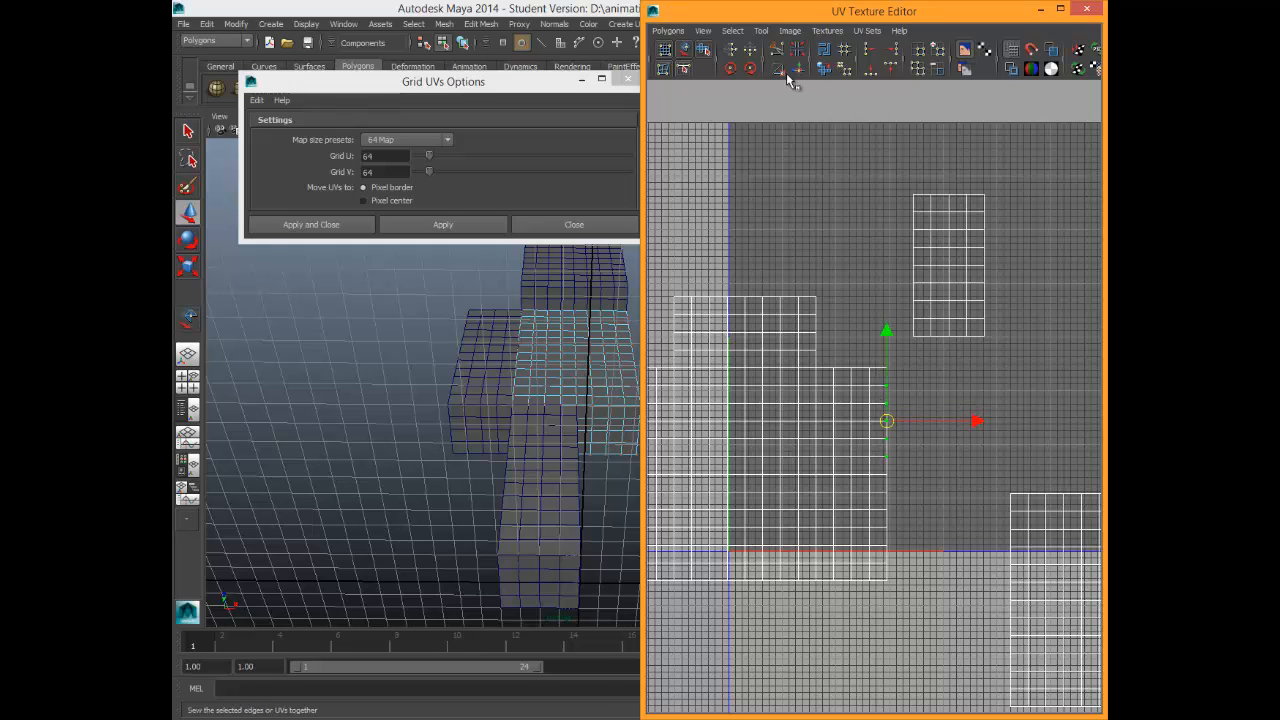
click(795, 72)
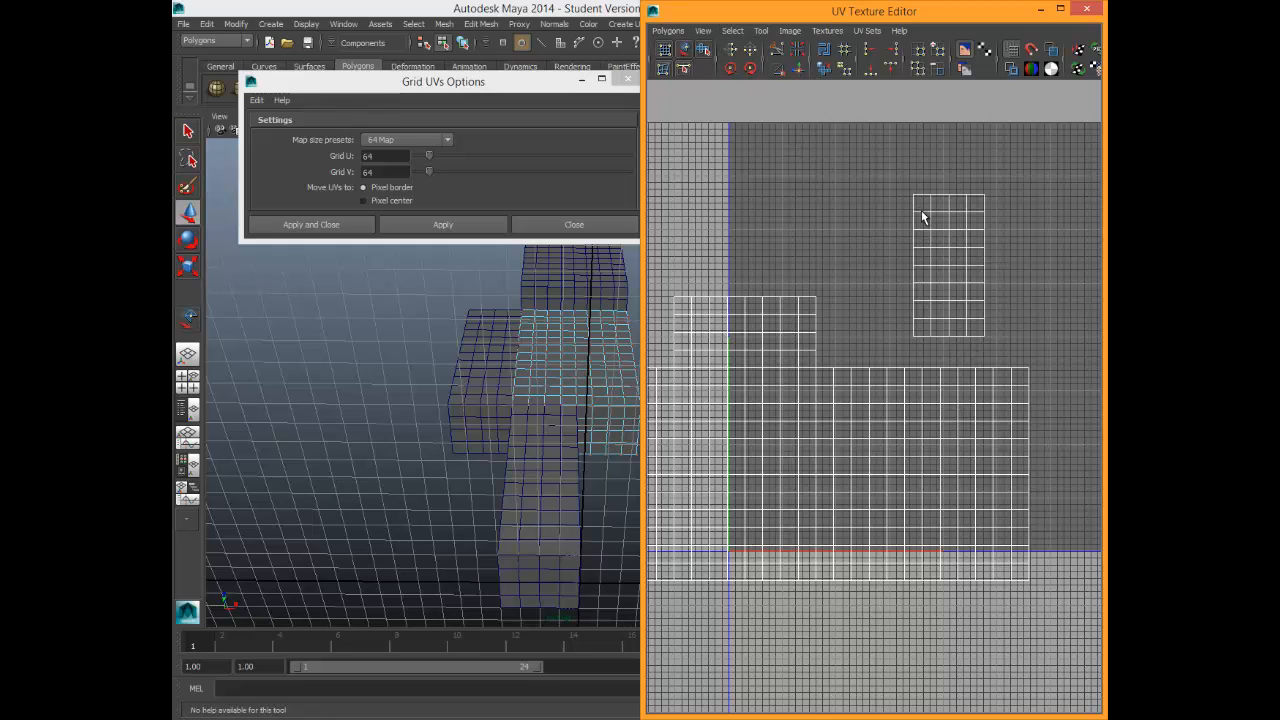
Rotate the torso's loose bottom-face shell counterclockwise by a quarter turn, so that it lies horizontally, and move it up and right.
key(w)
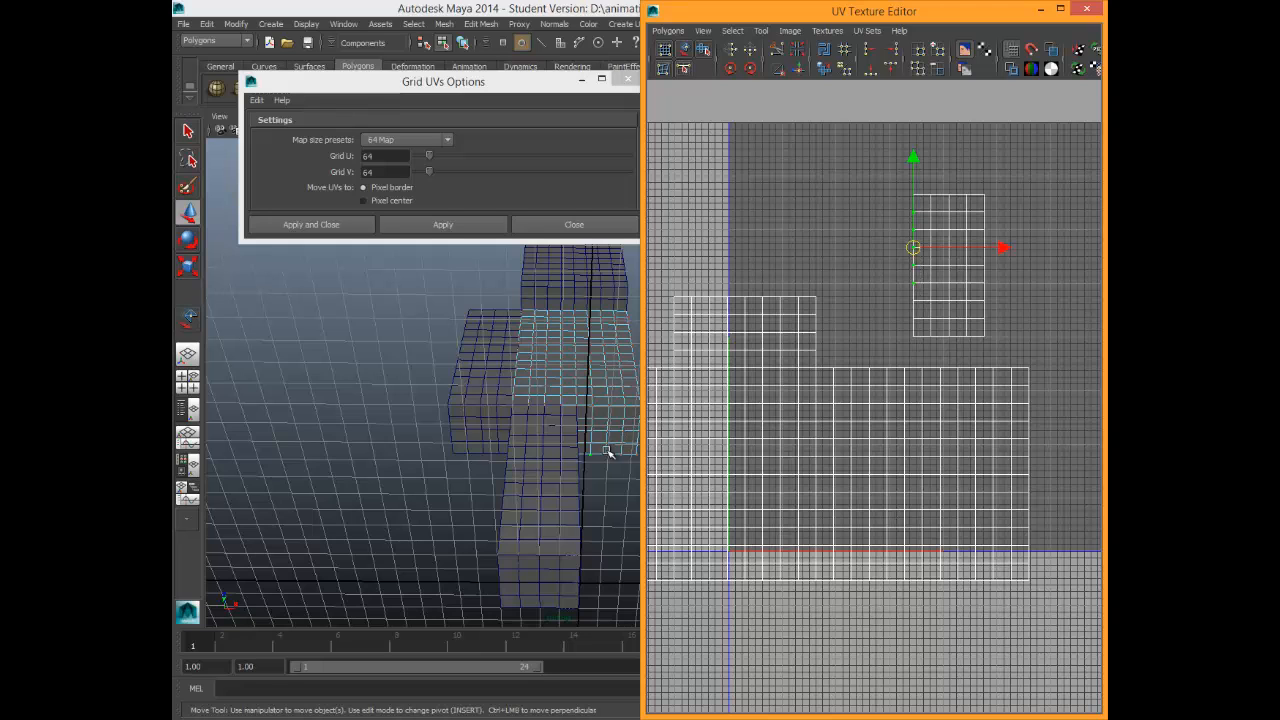
alt+drag(607, 452, 490, 480)
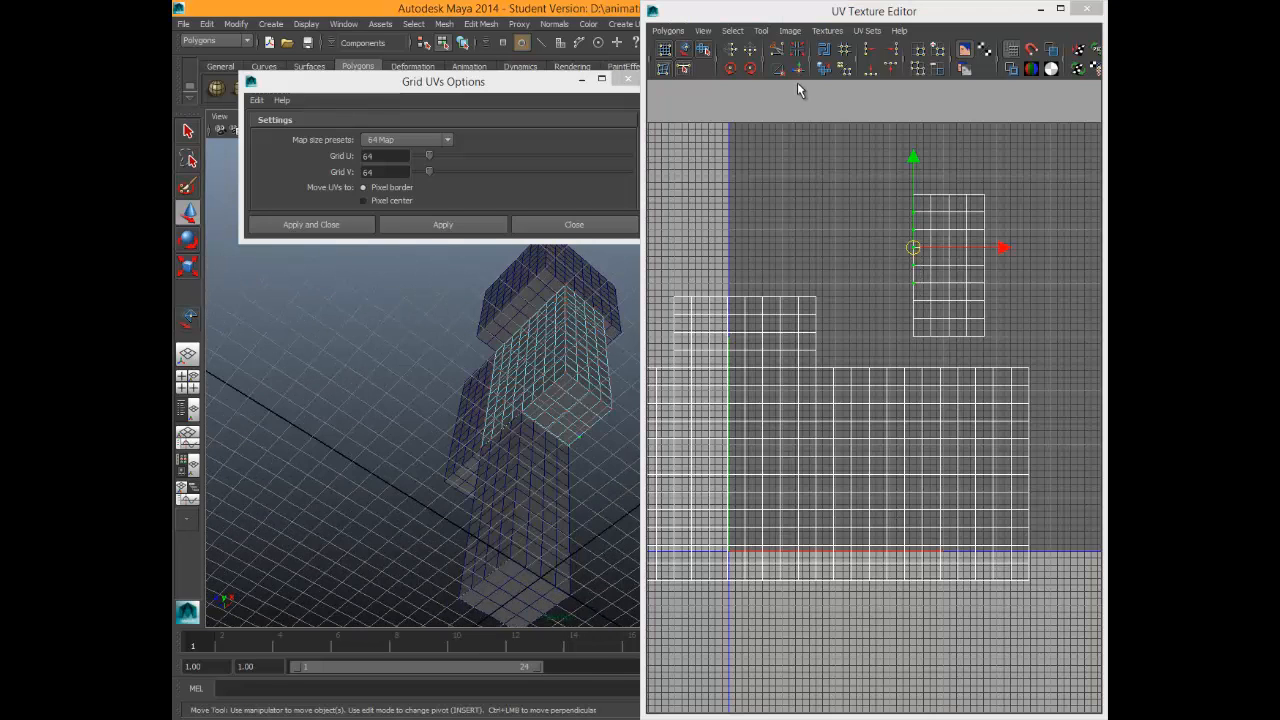
click(731, 68)
key(ctrl+z)
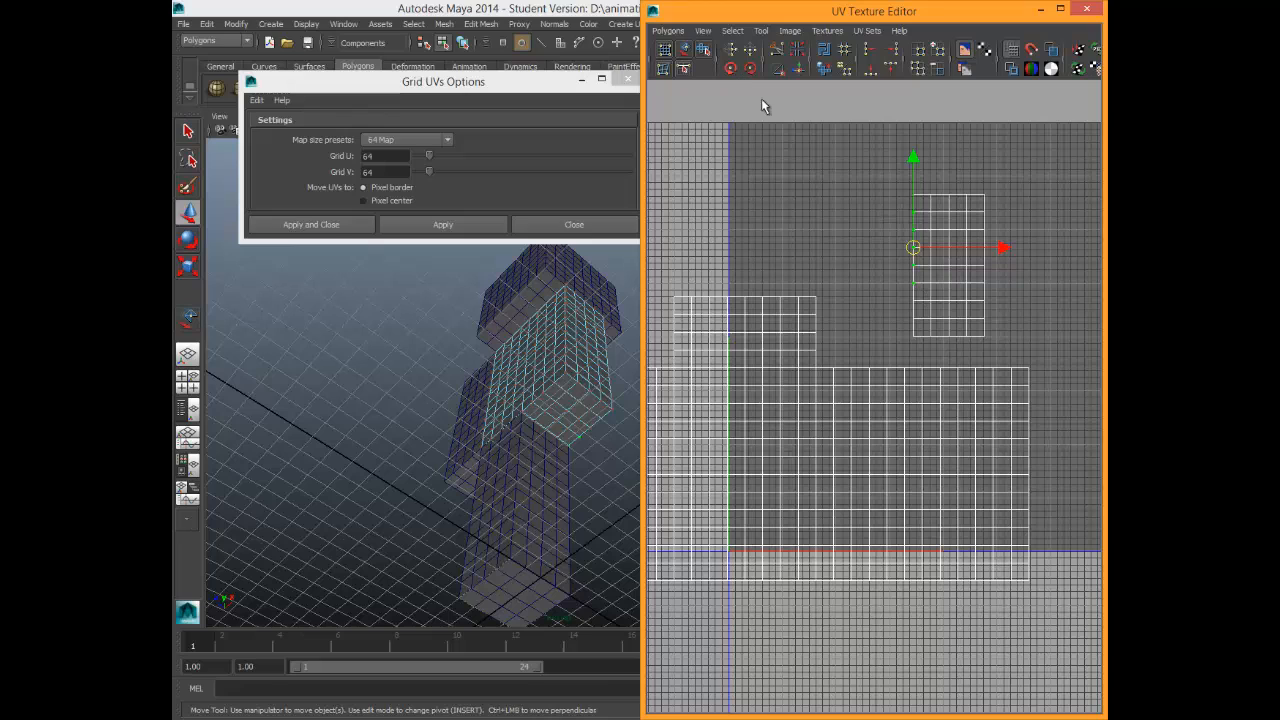
click(684, 49)
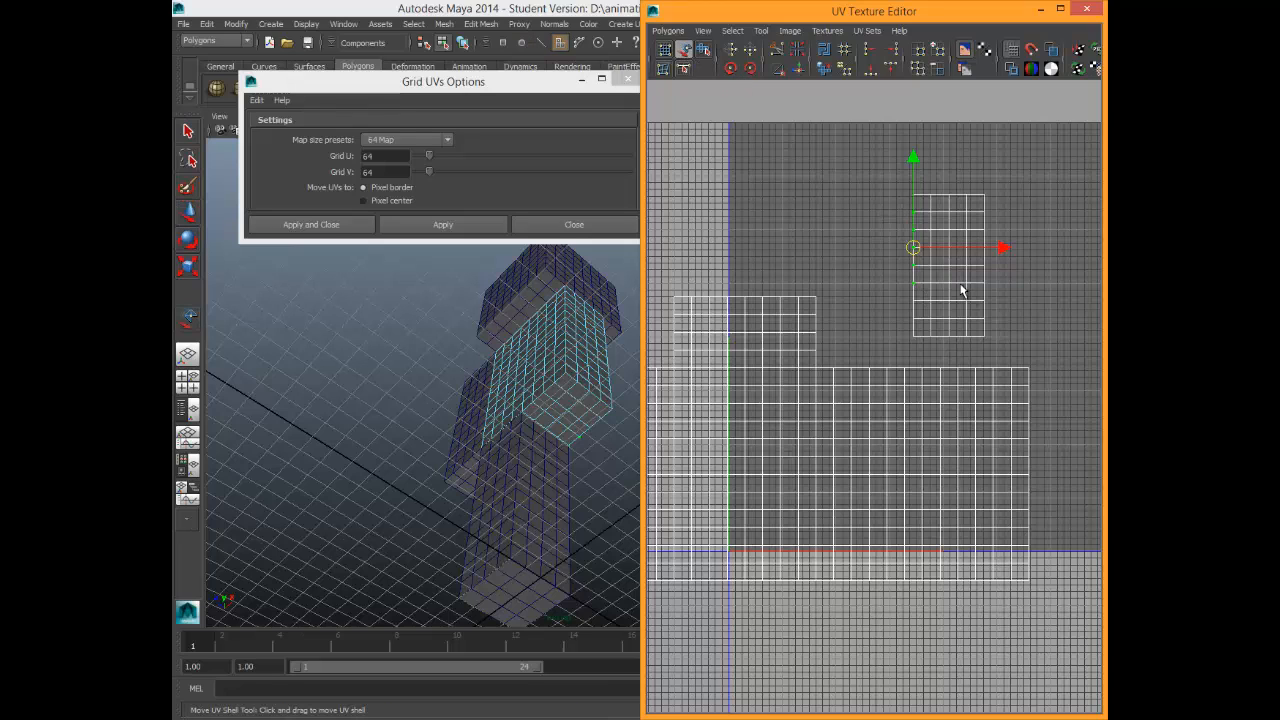
click(962, 290)
click(731, 68)
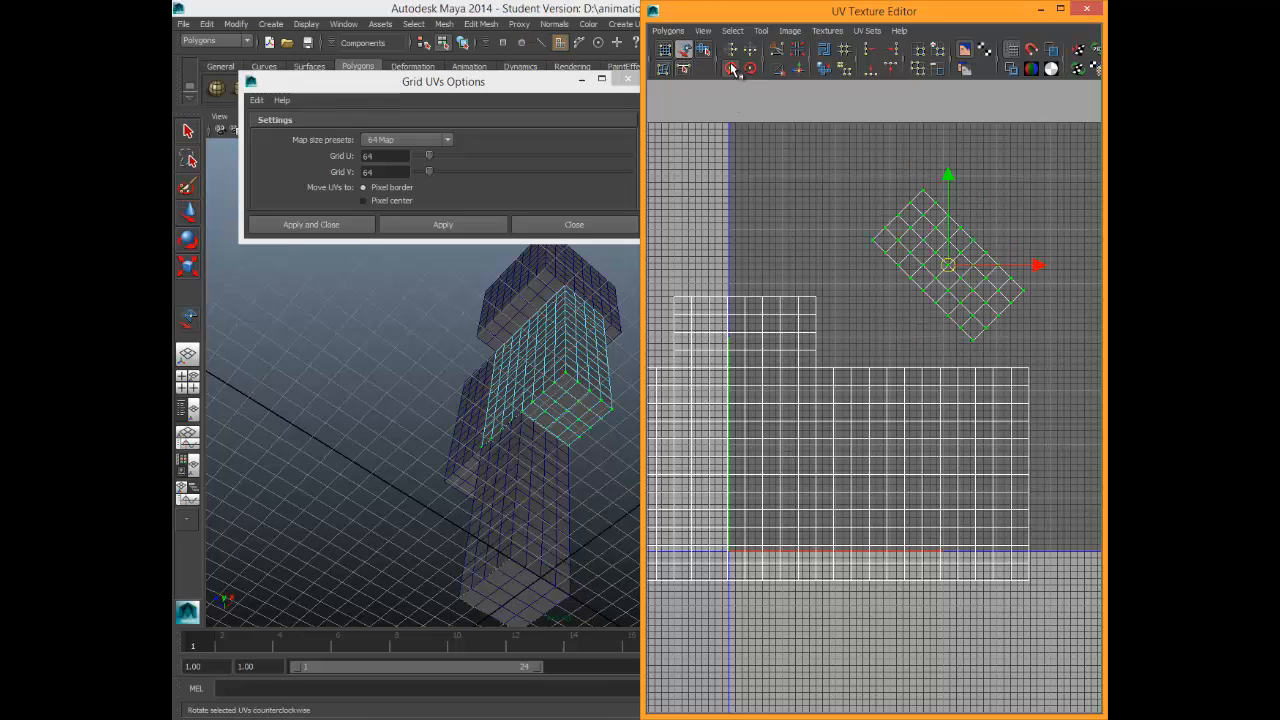
click(731, 68)
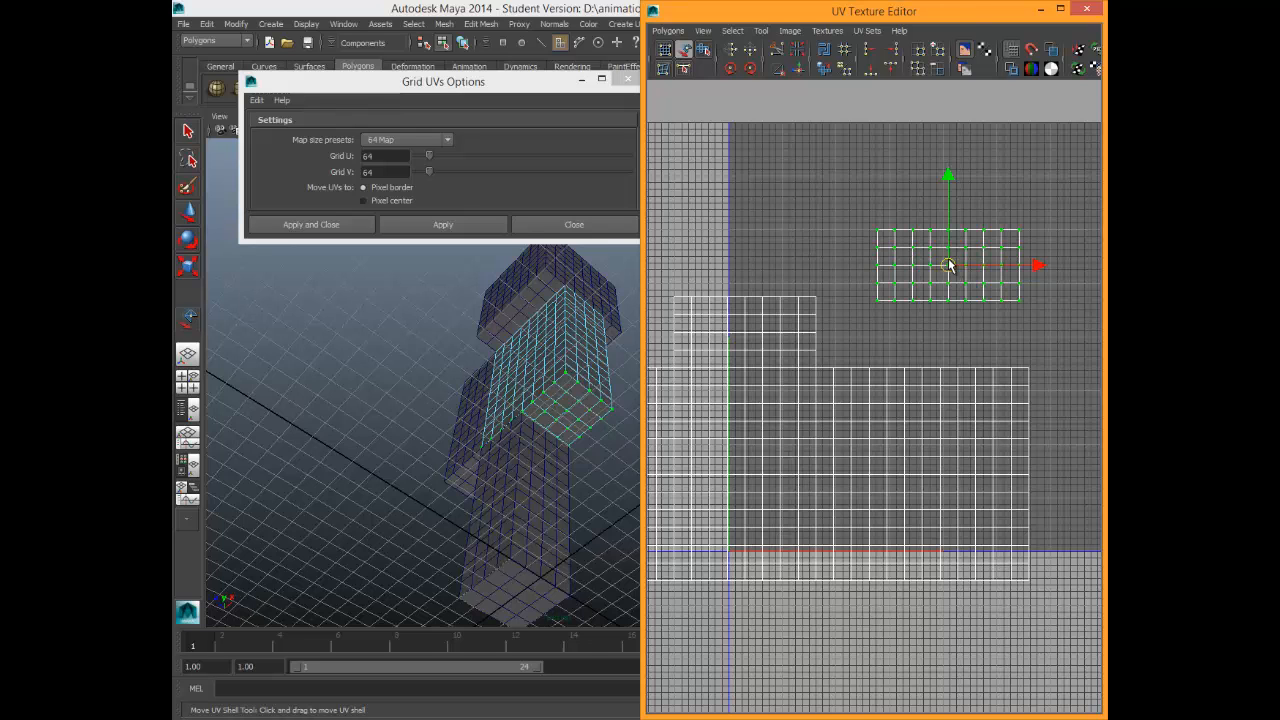
drag(948, 265, 997, 160)
Shift the sewn torso shell slightly right and scale it down uniformly so that each face spans two grid squares.
click(832, 440)
click(785, 485)
mouse_move(834, 443)
mouse_down()
mouse_move(900, 431)
mouse_move(872, 460)
mouse_move(851, 448)
mouse_up()
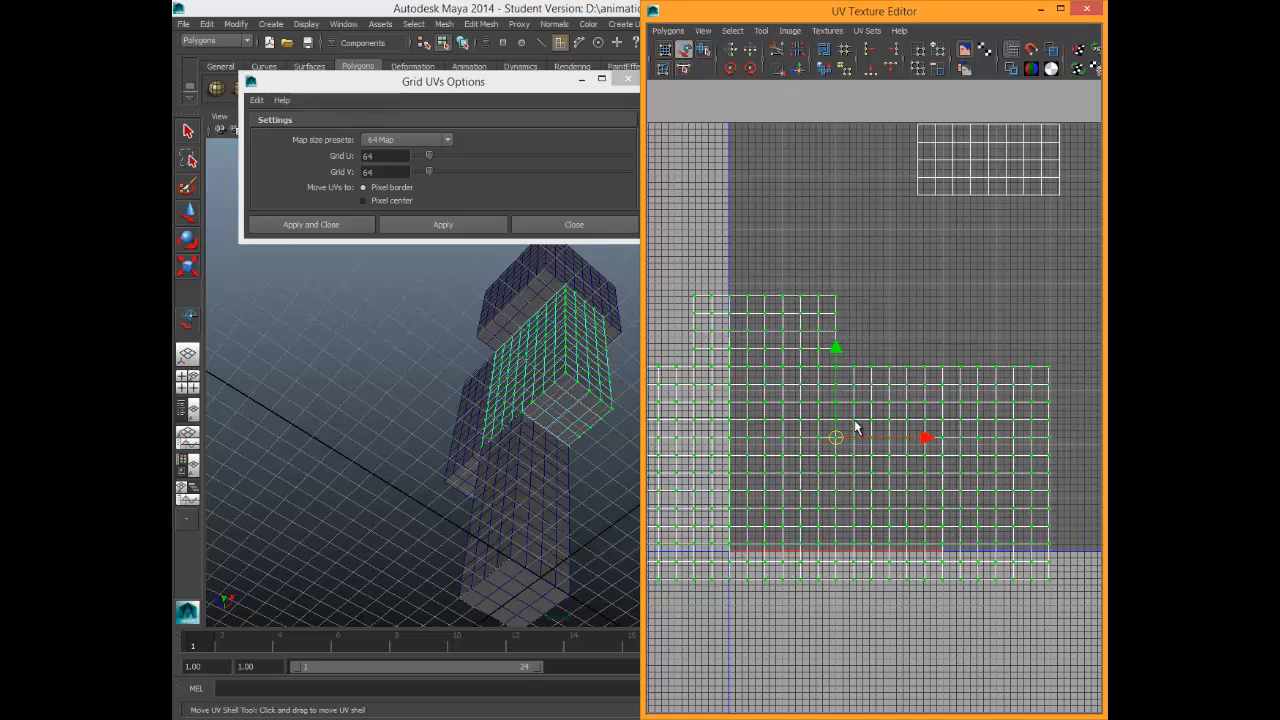
key(w)
key(r)
drag(836, 438, 788, 432)
scroll(785, 561, up, 3)
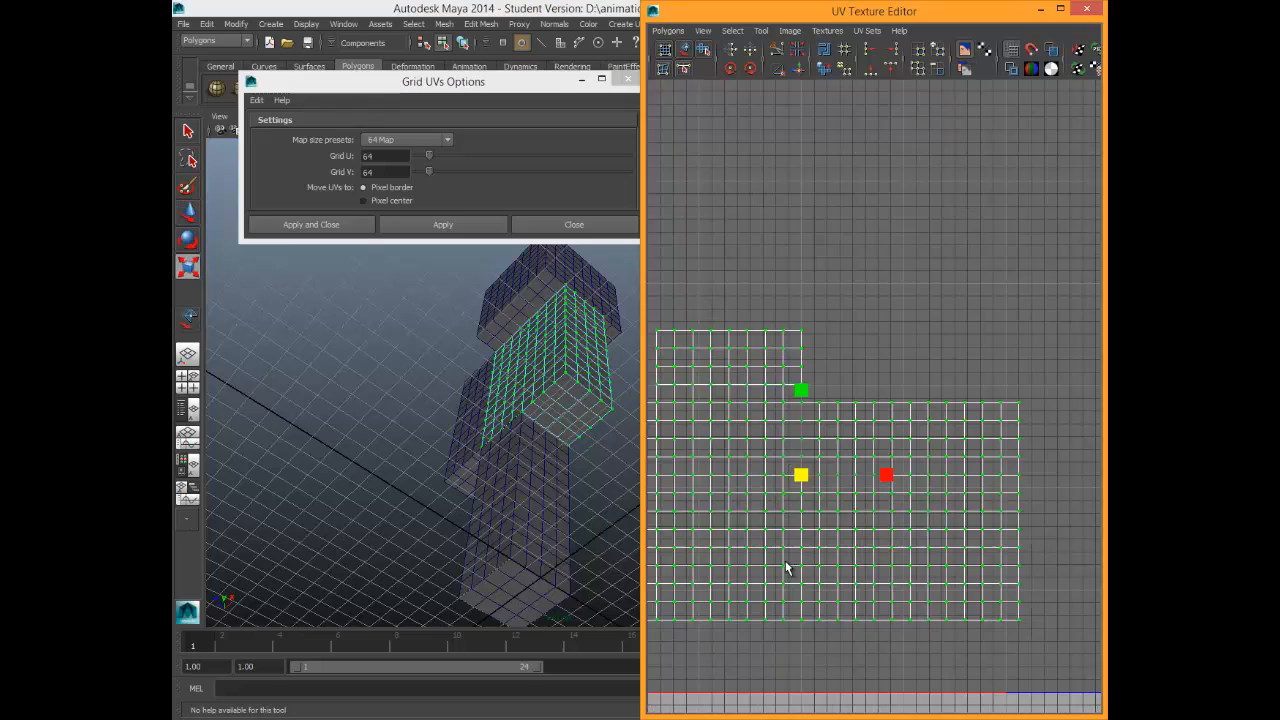
scroll(785, 561, up, 5)
alt+middle_drag(760, 548, 986, 365)
drag(886, 443, 921, 444)
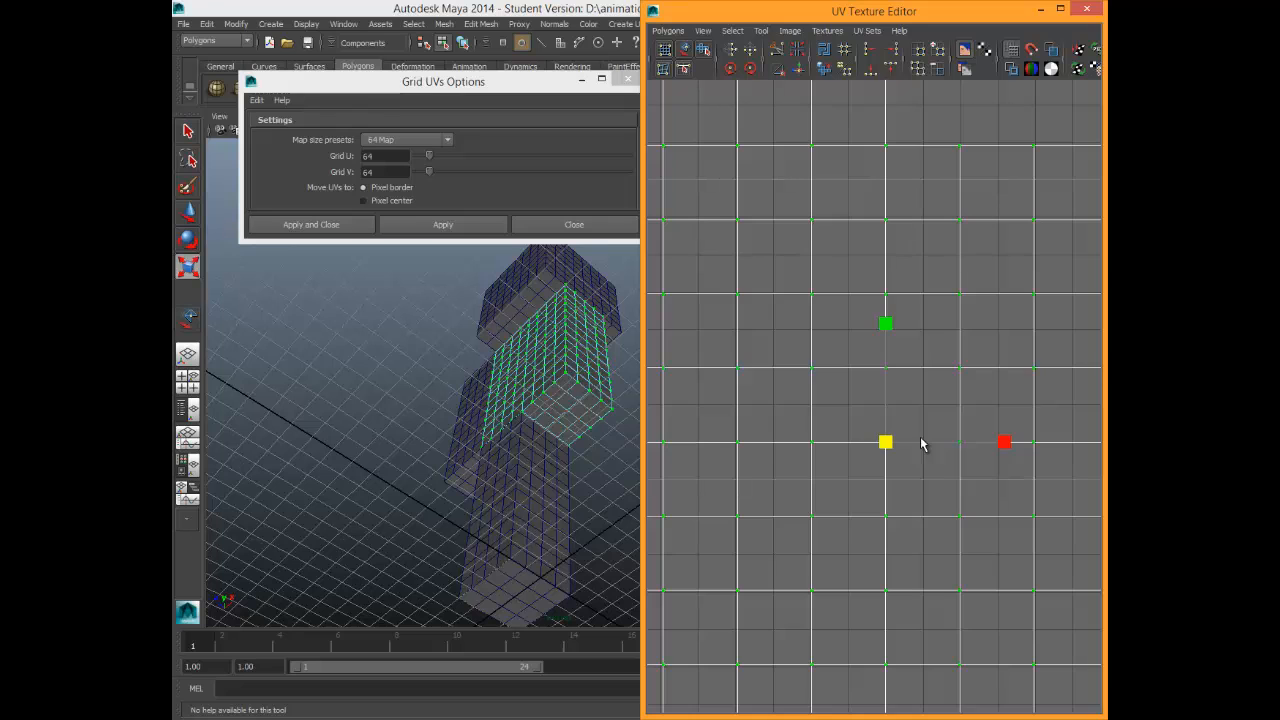
scroll(916, 305, down, 8)
alt+middle_drag(932, 257, 887, 297)
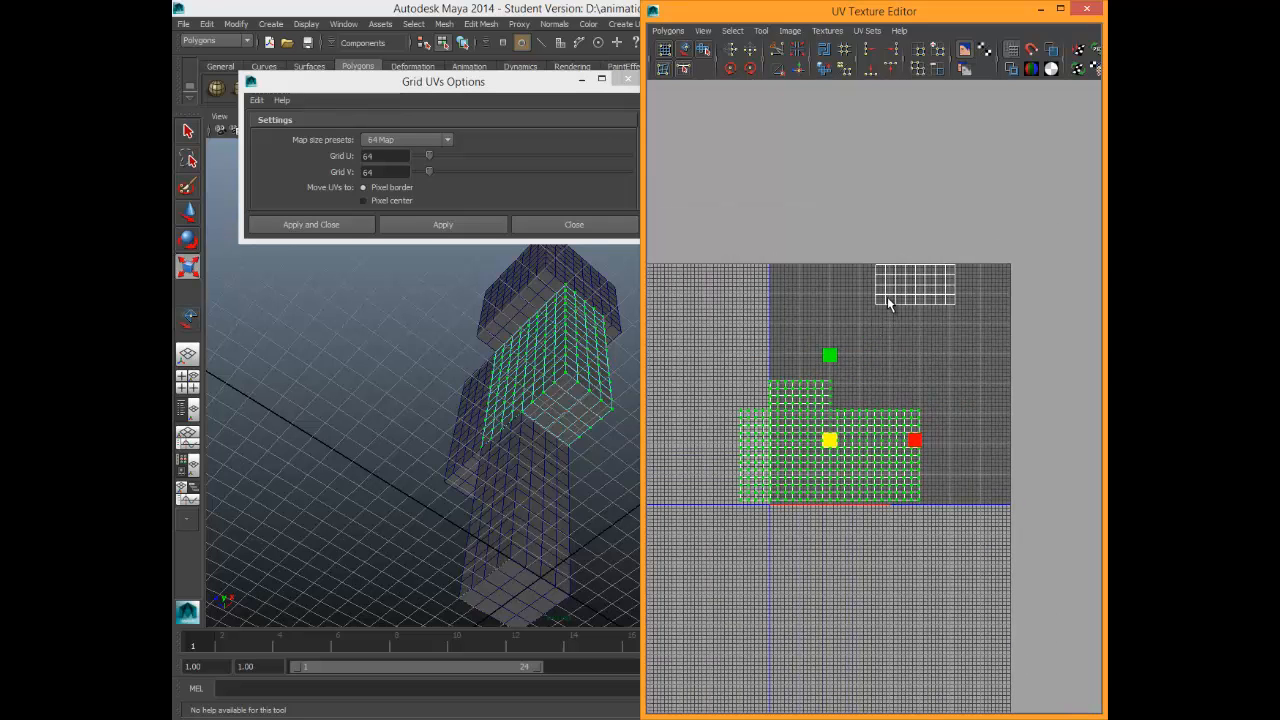
Add the arm to the selection and move the sewn torso shell up, off the arm's largest shell.
click(480, 385)
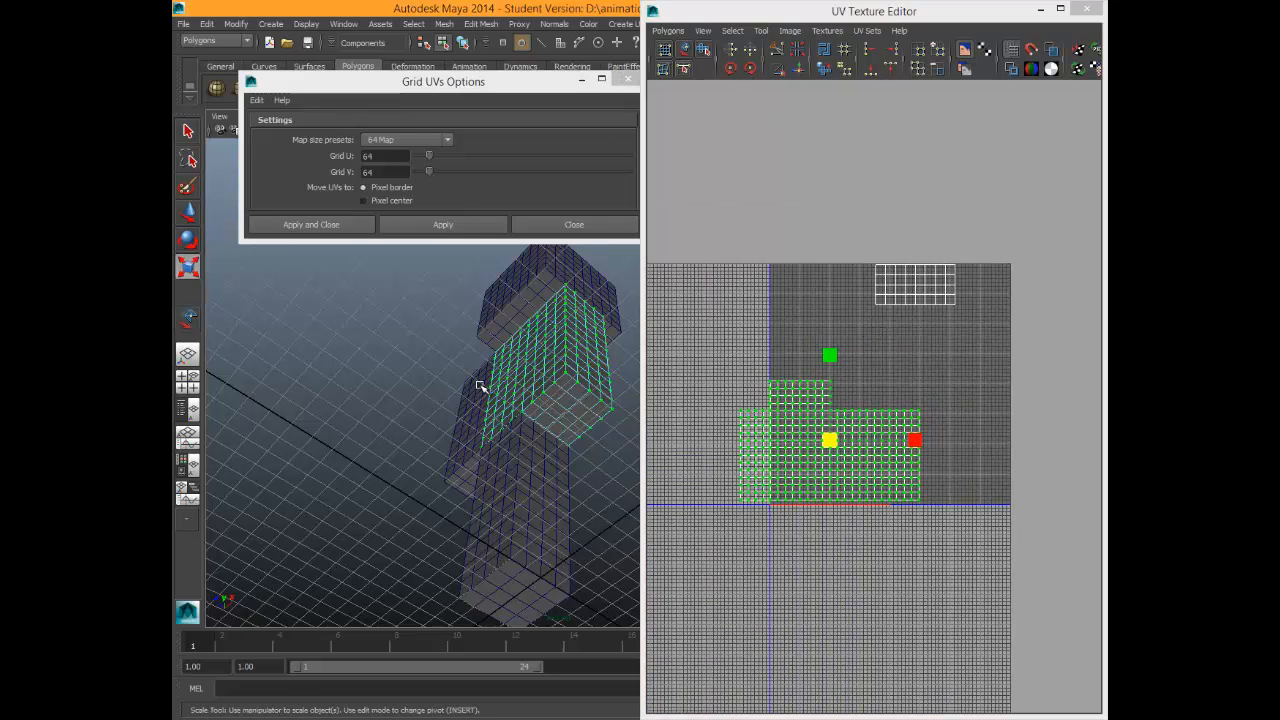
shift+click(477, 398)
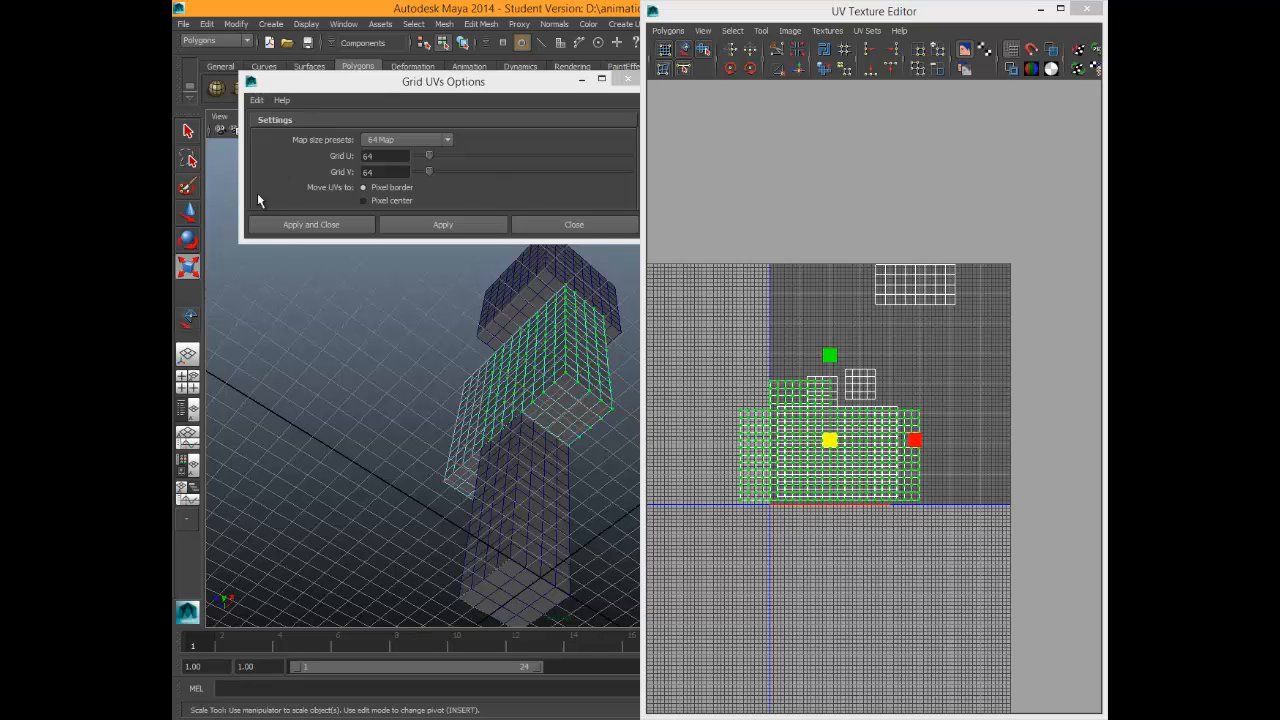
key(w)
click(912, 284)
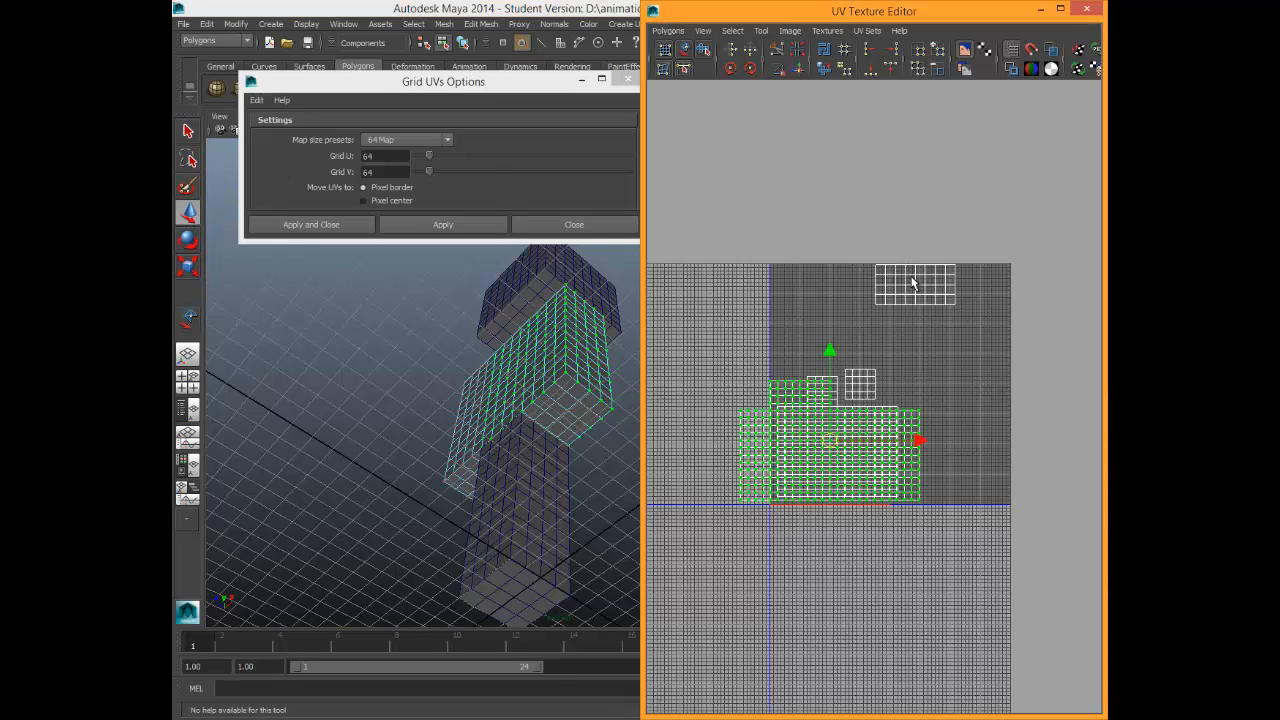
drag(846, 444, 822, 364)
drag(828, 338, 831, 336)
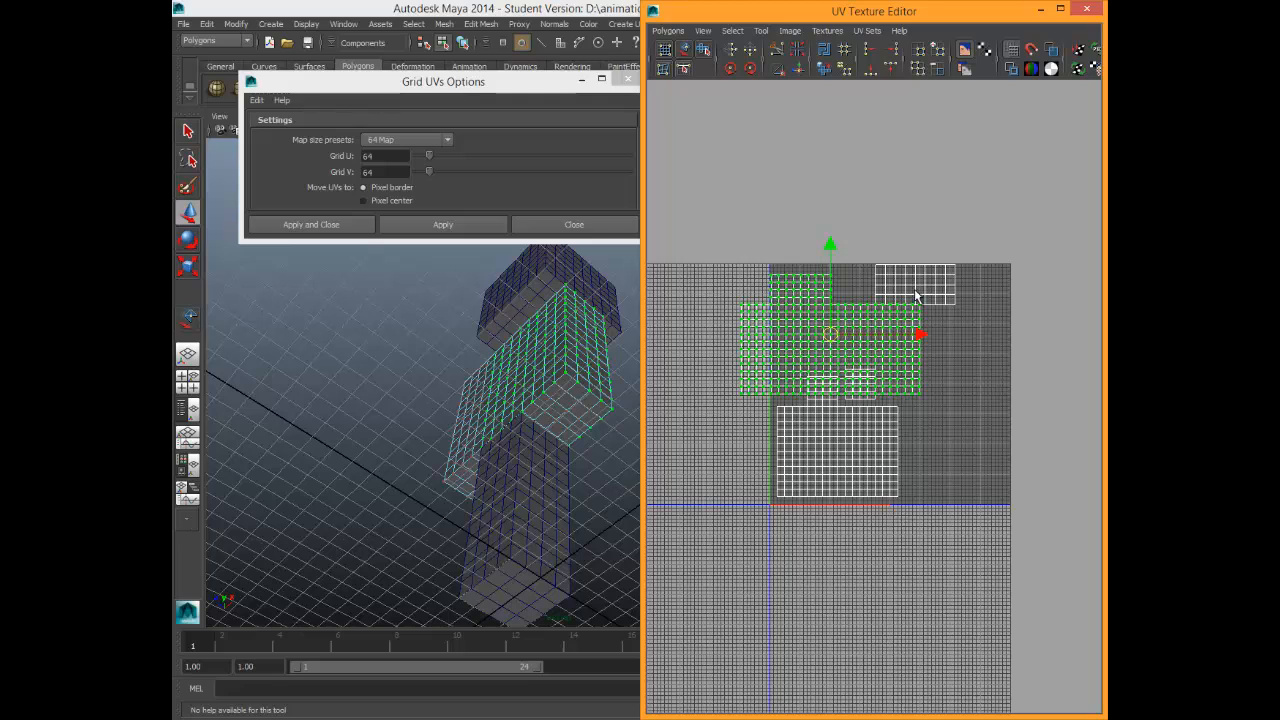
Select the torso's loose bottom-face shell and move it above and to the right of the gridded UV area.
click(917, 282)
click(916, 266)
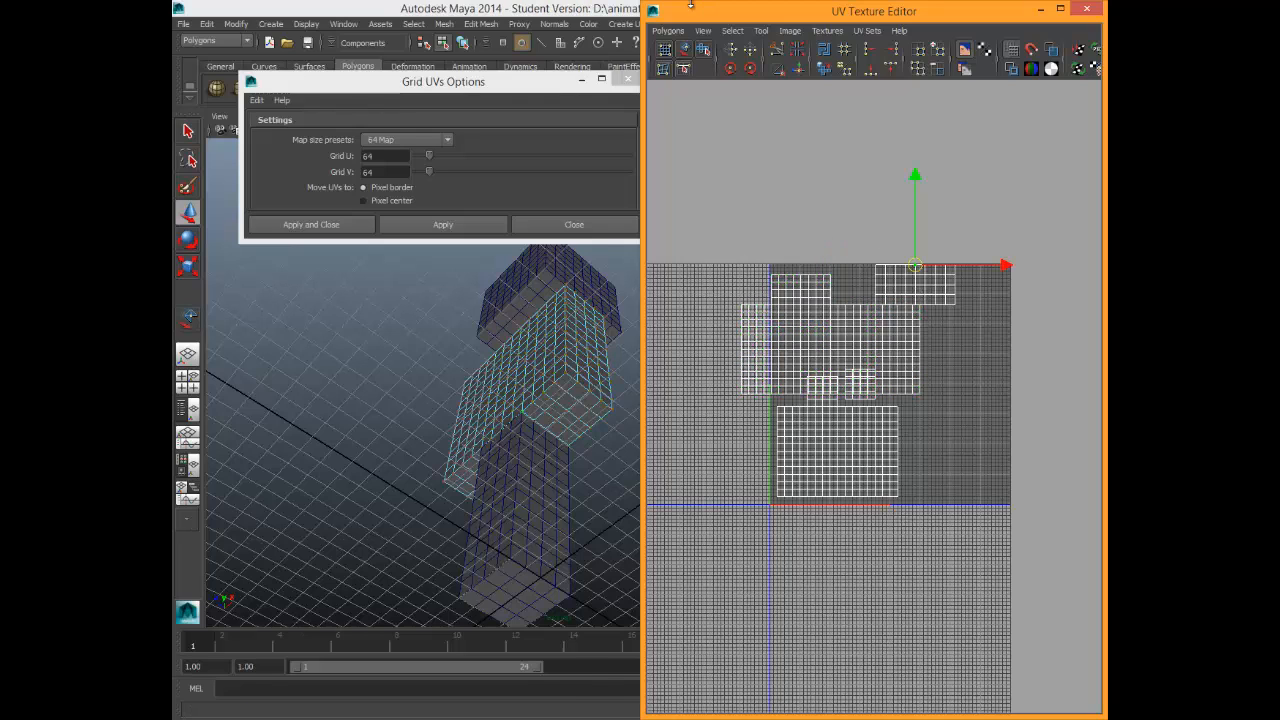
click(684, 48)
click(934, 294)
drag(915, 290, 1011, 157)
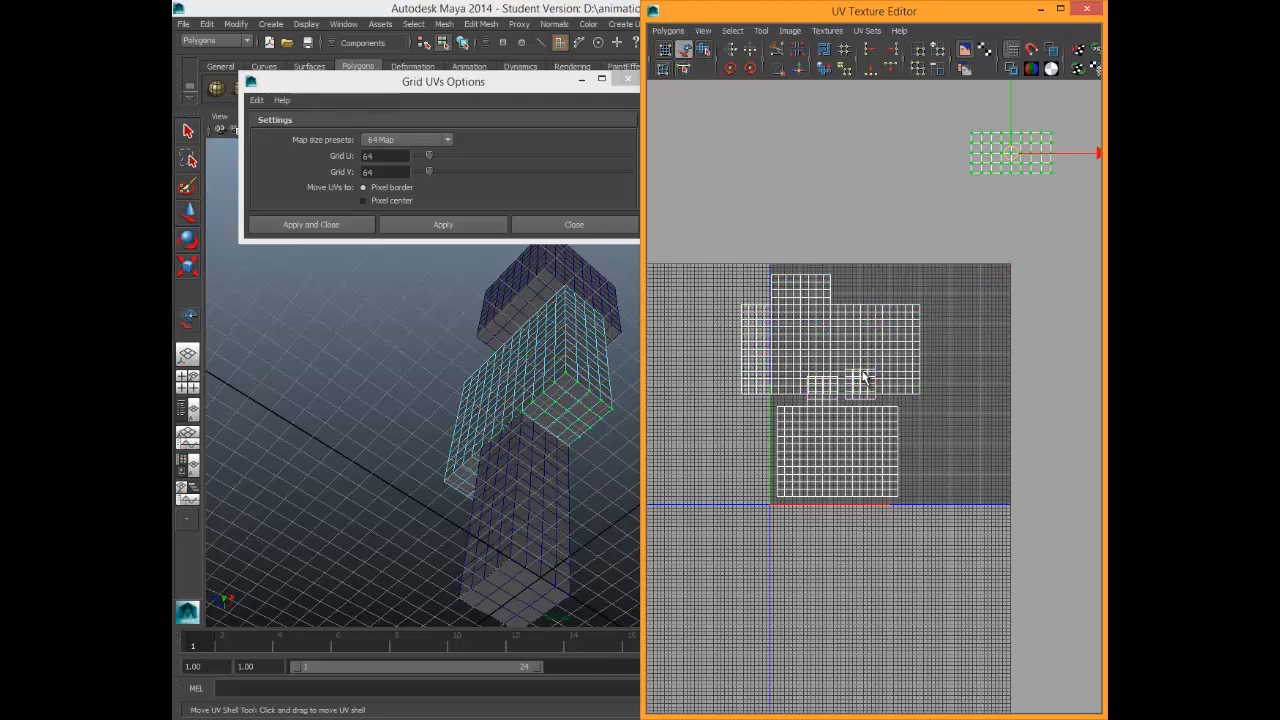
Move the sewn torso shell up, clear of the arm's shells, with its upper block above the gridded UV area.
click(817, 346)
drag(831, 350, 834, 312)
scroll(777, 257, up, 5)
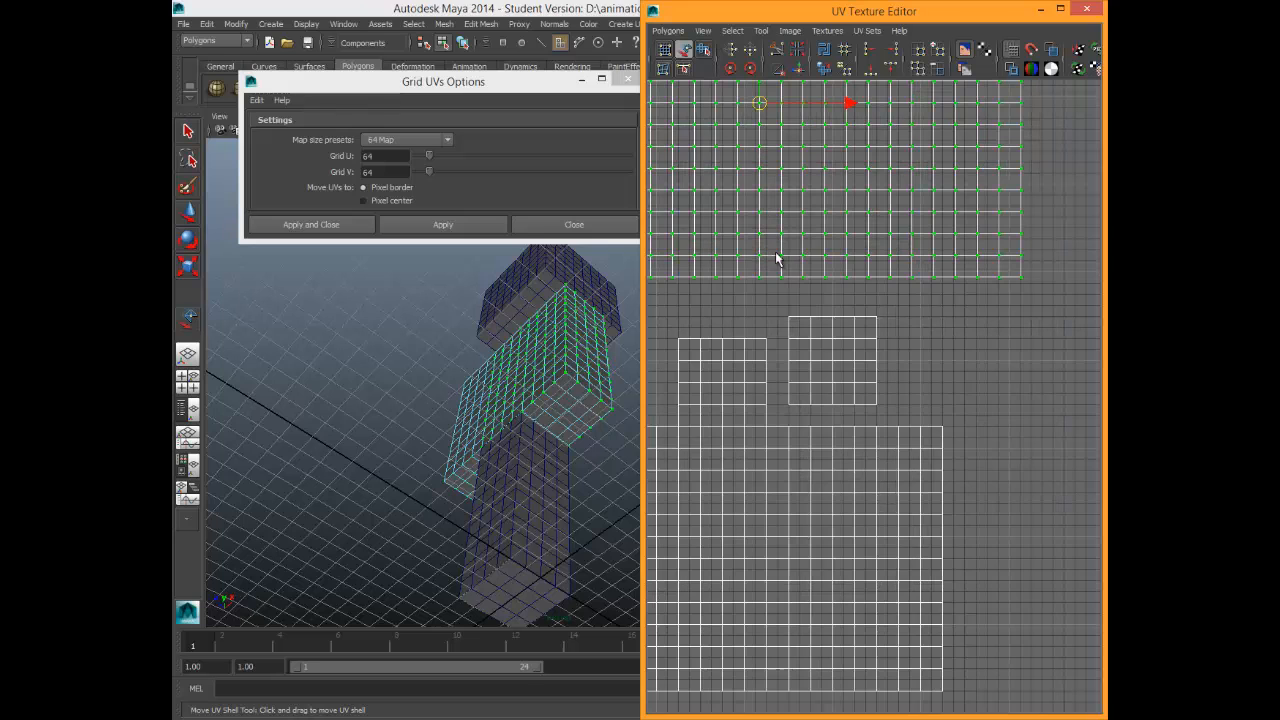
alt+middle_drag(777, 257, 882, 435)
key(r)
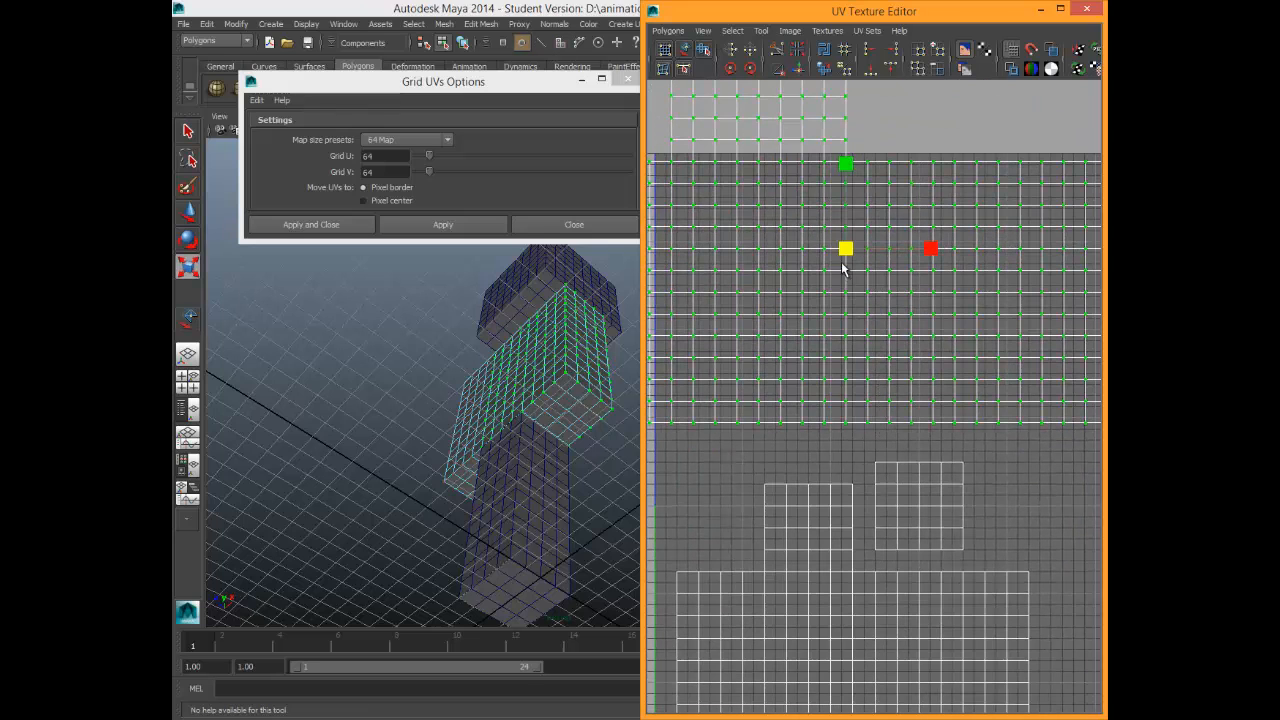
key(e)
key(w)
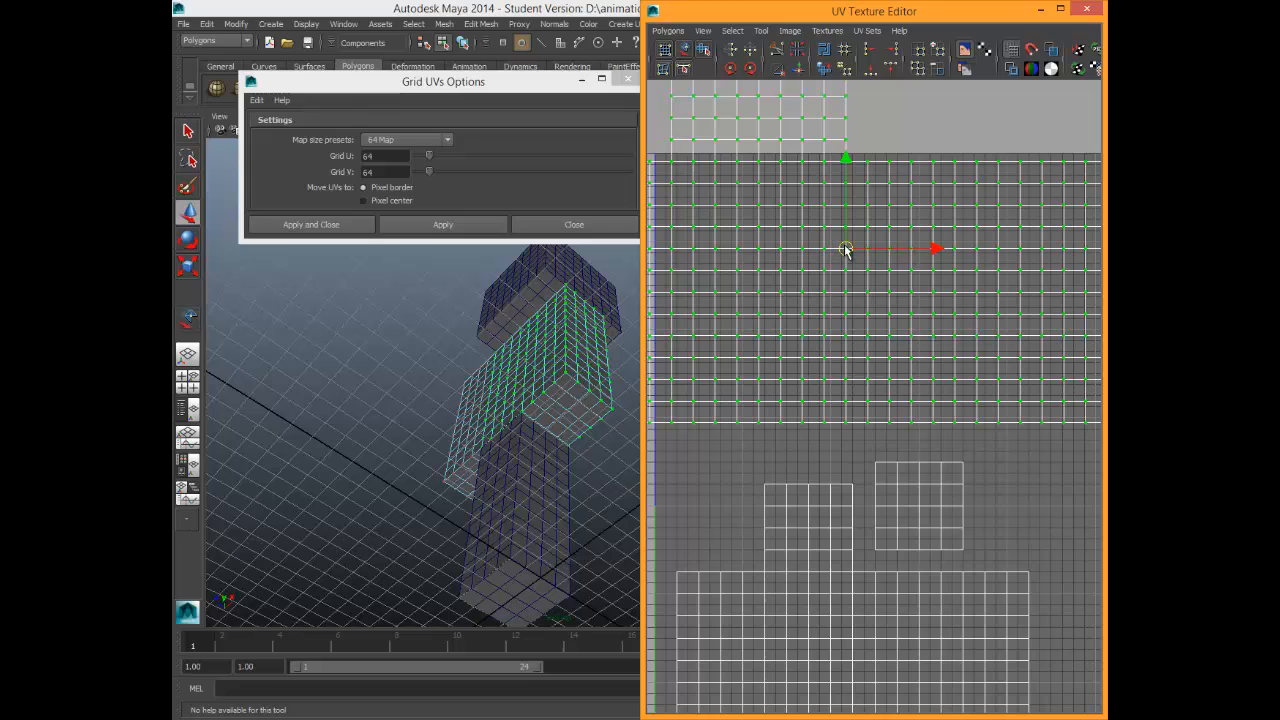
click(685, 50)
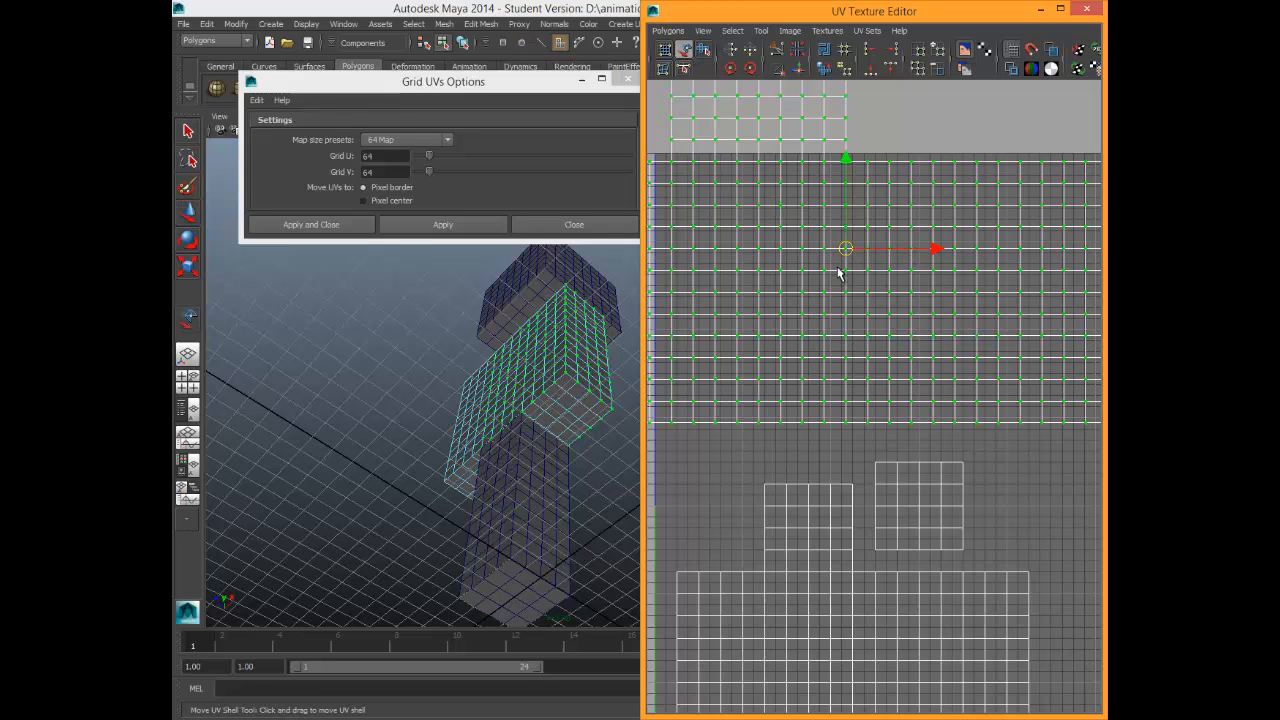
drag(841, 262, 873, 326)
scroll(873, 326, down, 2)
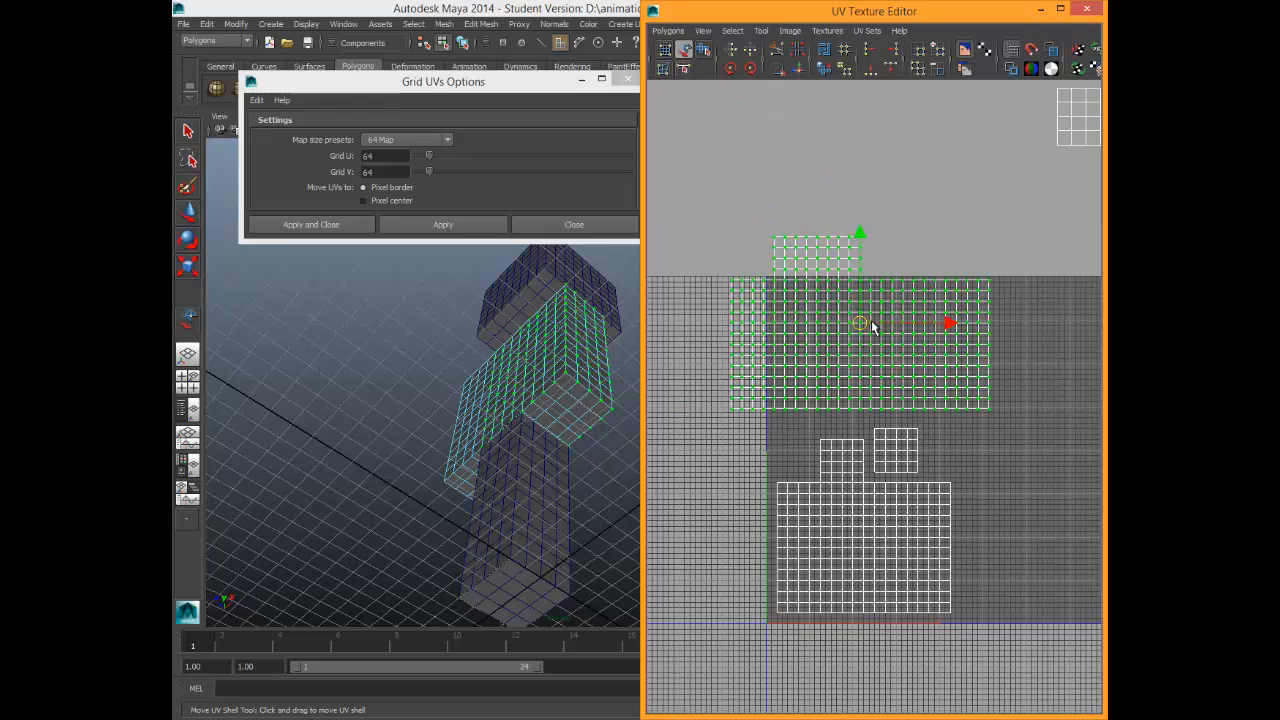
alt+middle_drag(926, 530, 882, 456)
Select the arm's largest shell and scale it uniformly to half size so that each face spans one grid square.
click(780, 414)
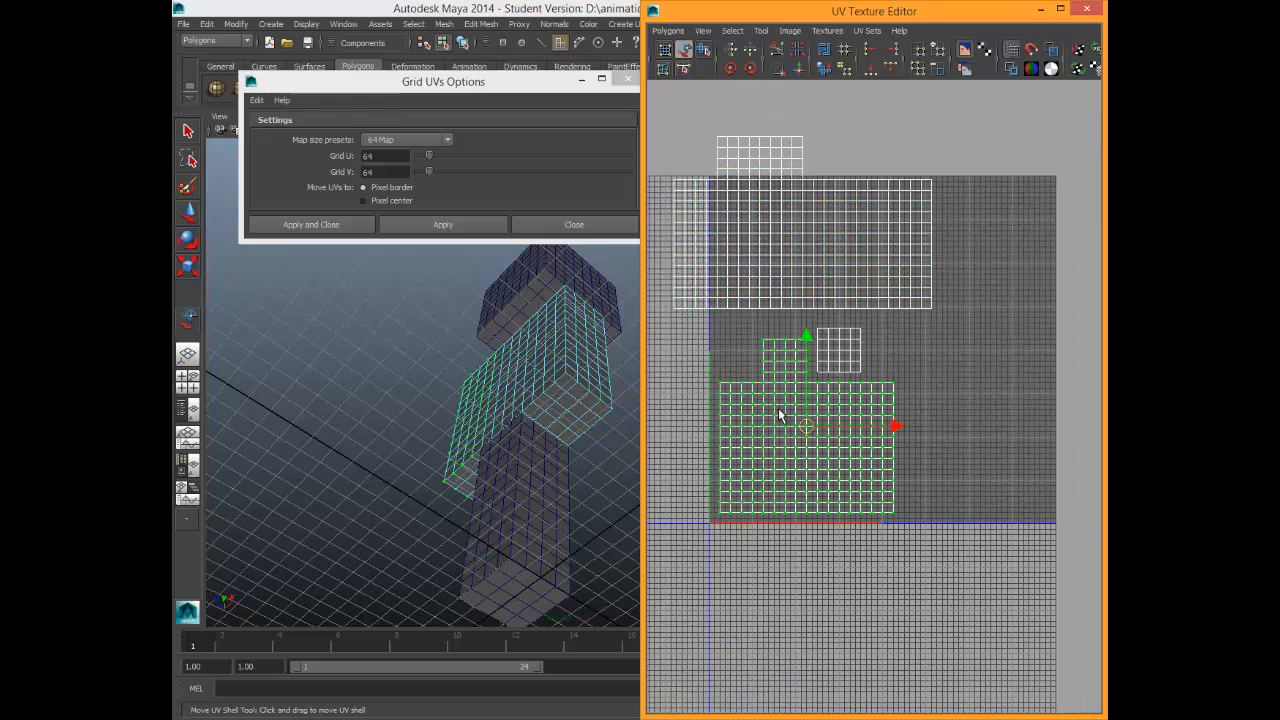
click(830, 480)
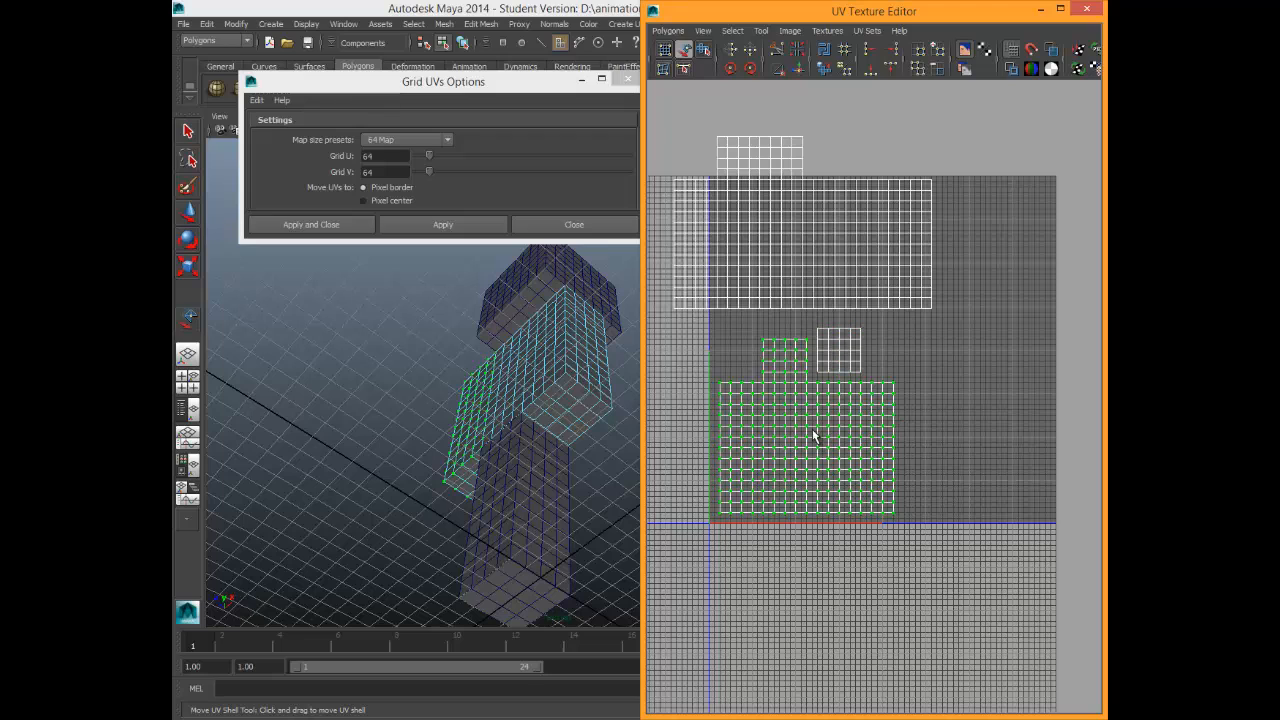
scroll(815, 455, up, 8)
alt+middle_drag(815, 480, 1152, 356)
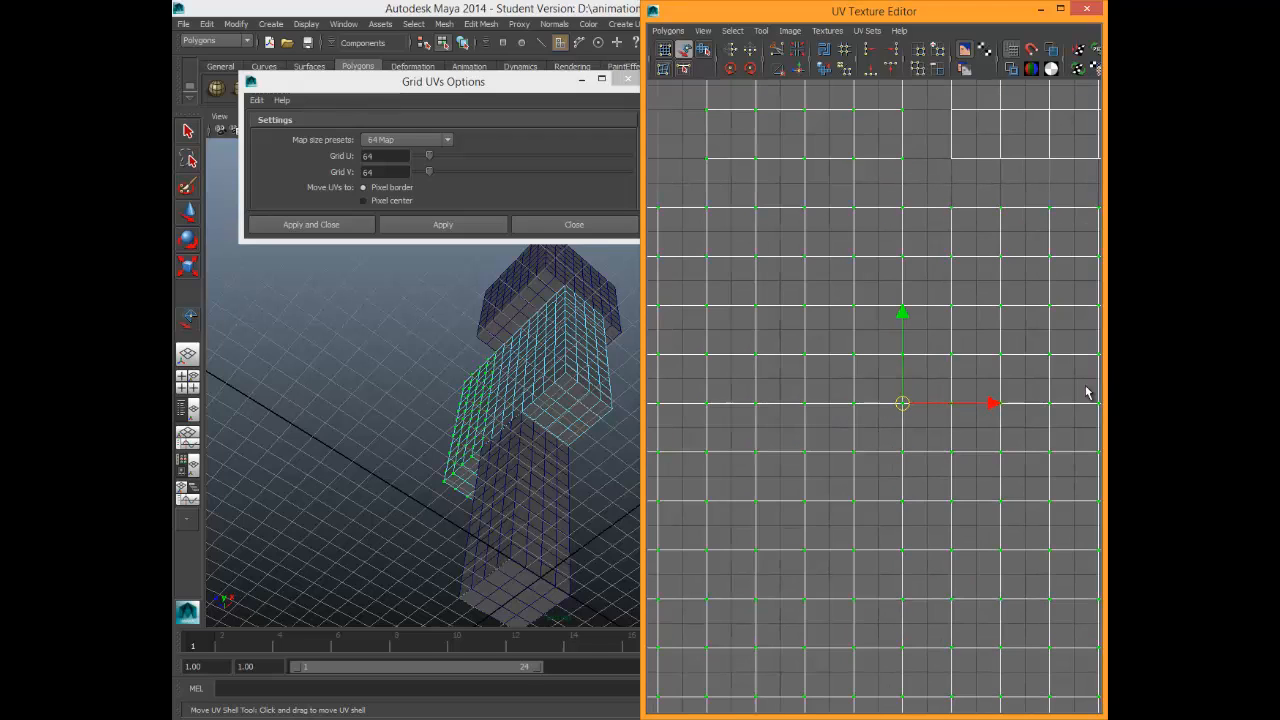
key(w)
key(r)
scroll(903, 406, down, 4)
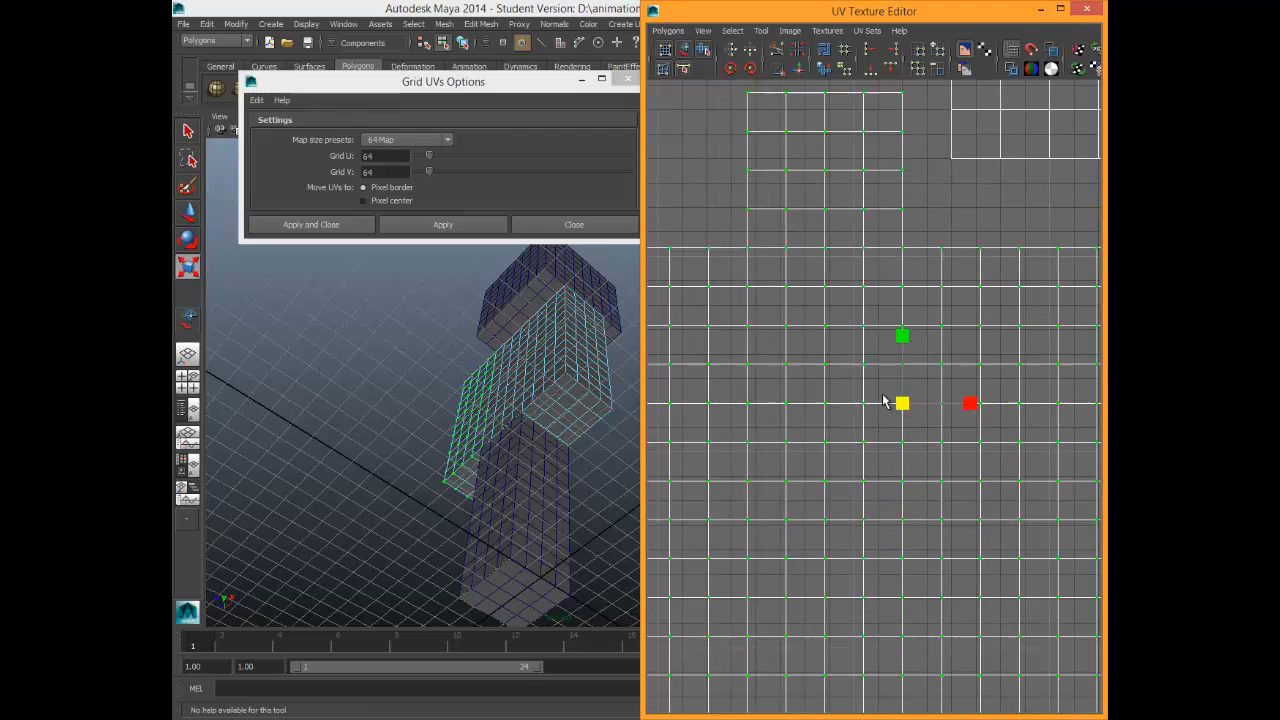
drag(868, 387, 898, 401)
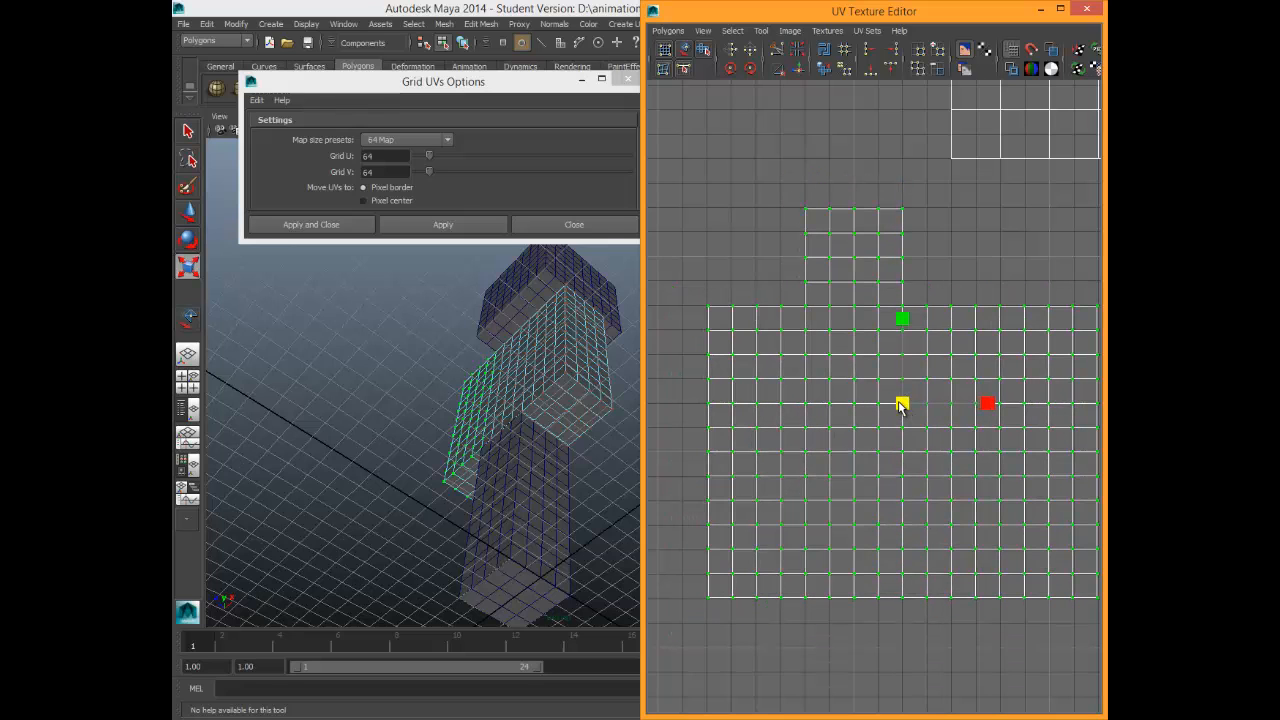
Select the arm's loose small square shell and scale it uniformly to about half size so each face spans one grid square.
click(969, 103)
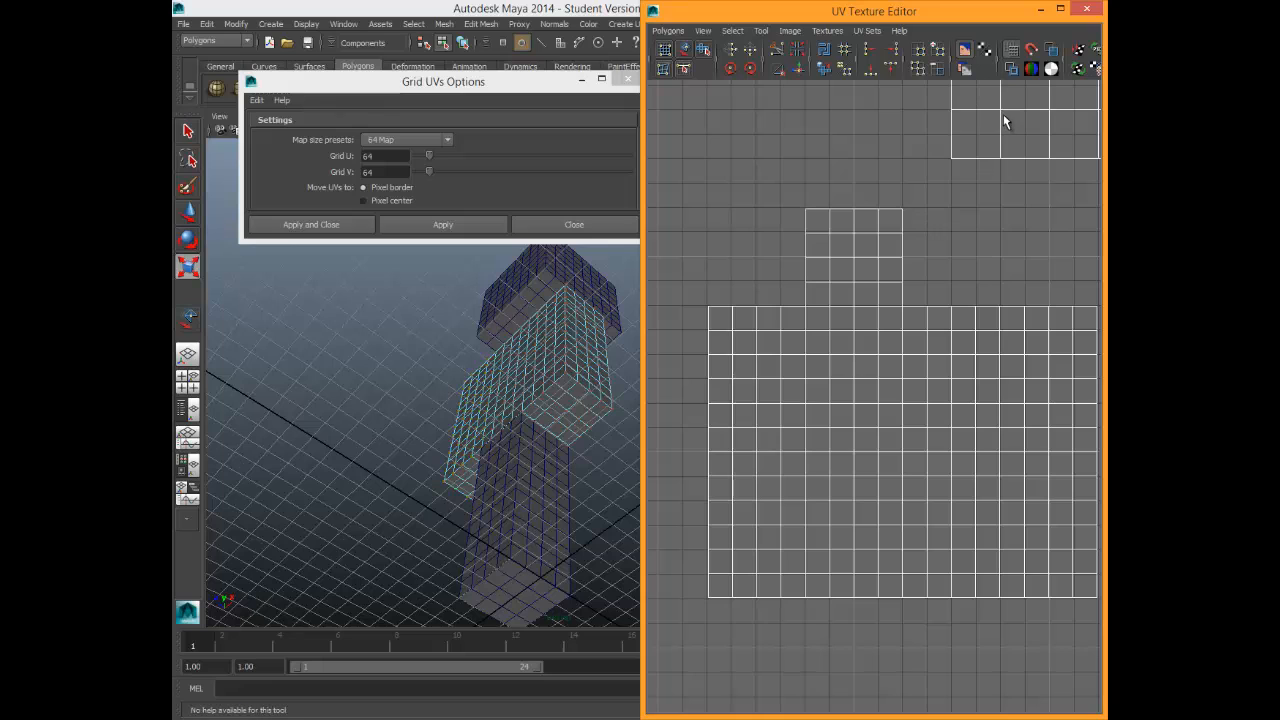
scroll(1005, 120, down, 3)
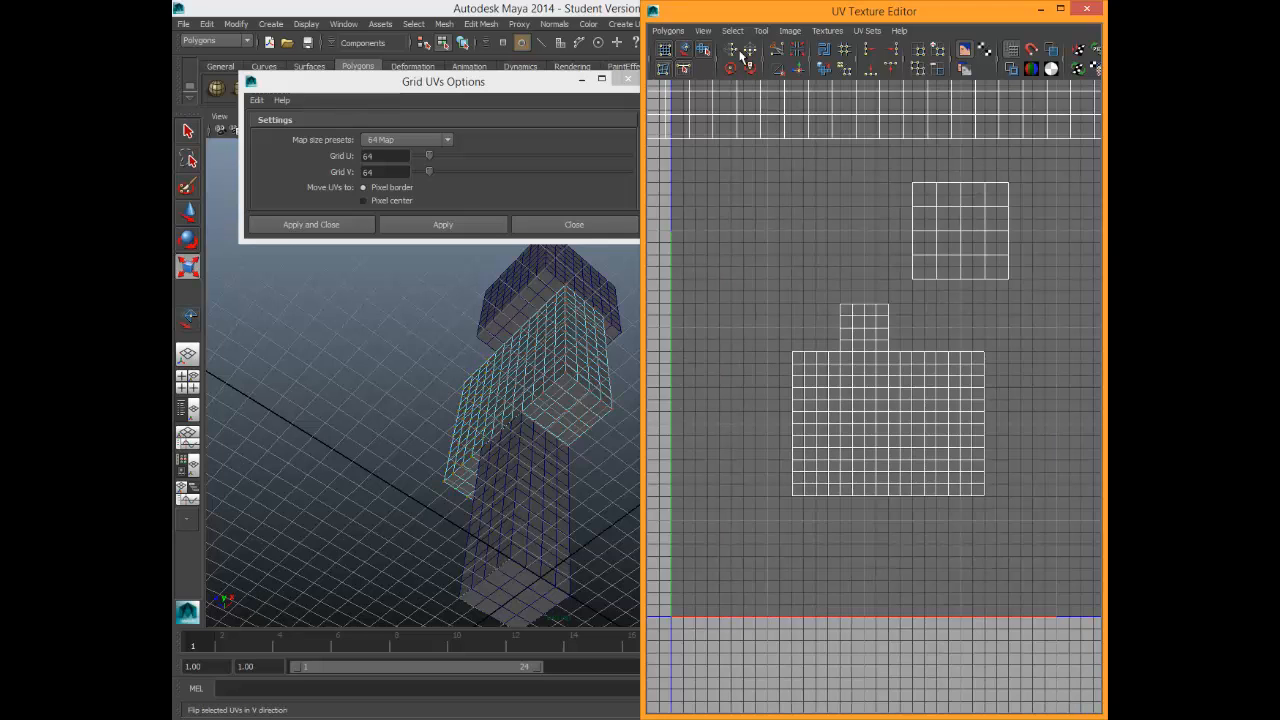
click(685, 49)
click(914, 229)
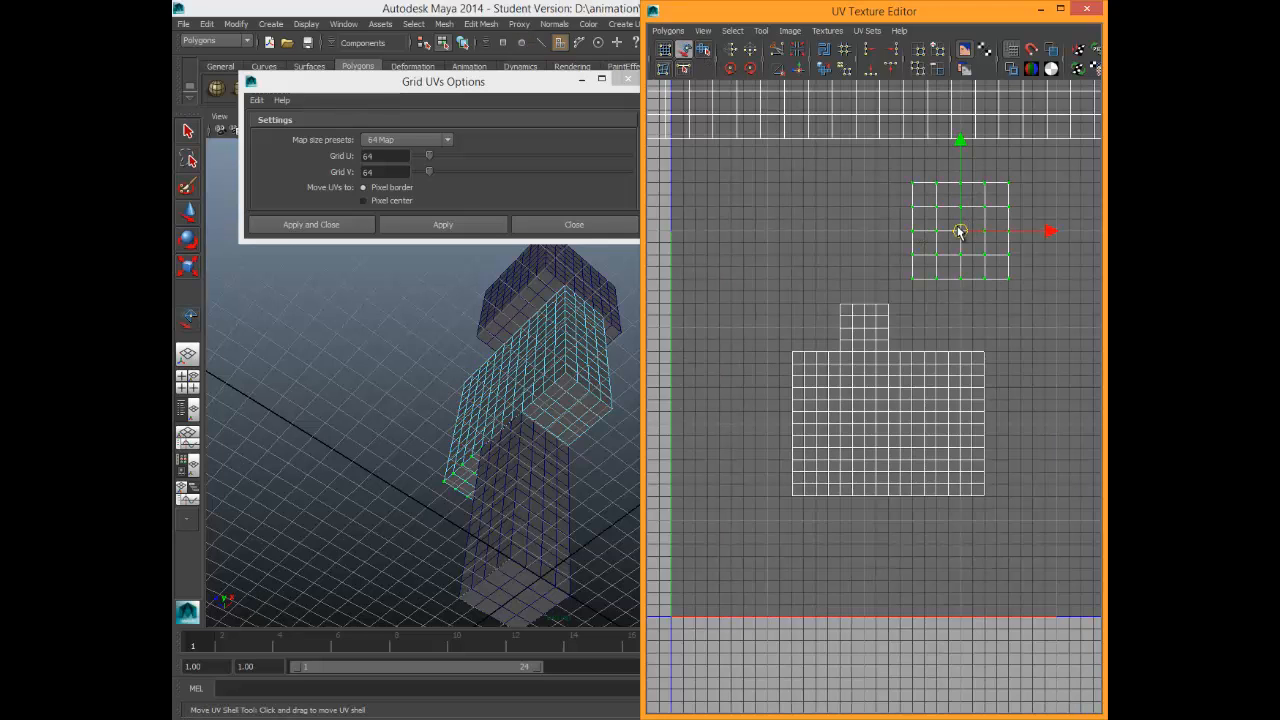
scroll(957, 236, up, 10)
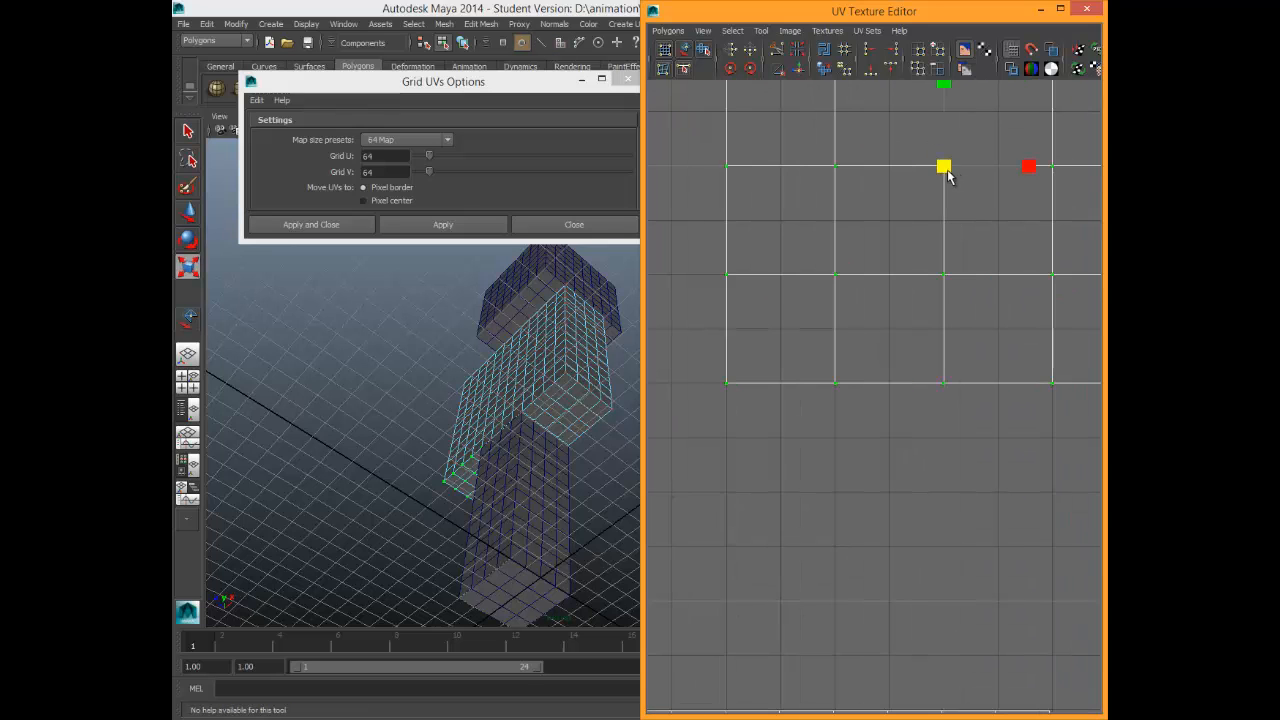
scroll(918, 162, down, 5)
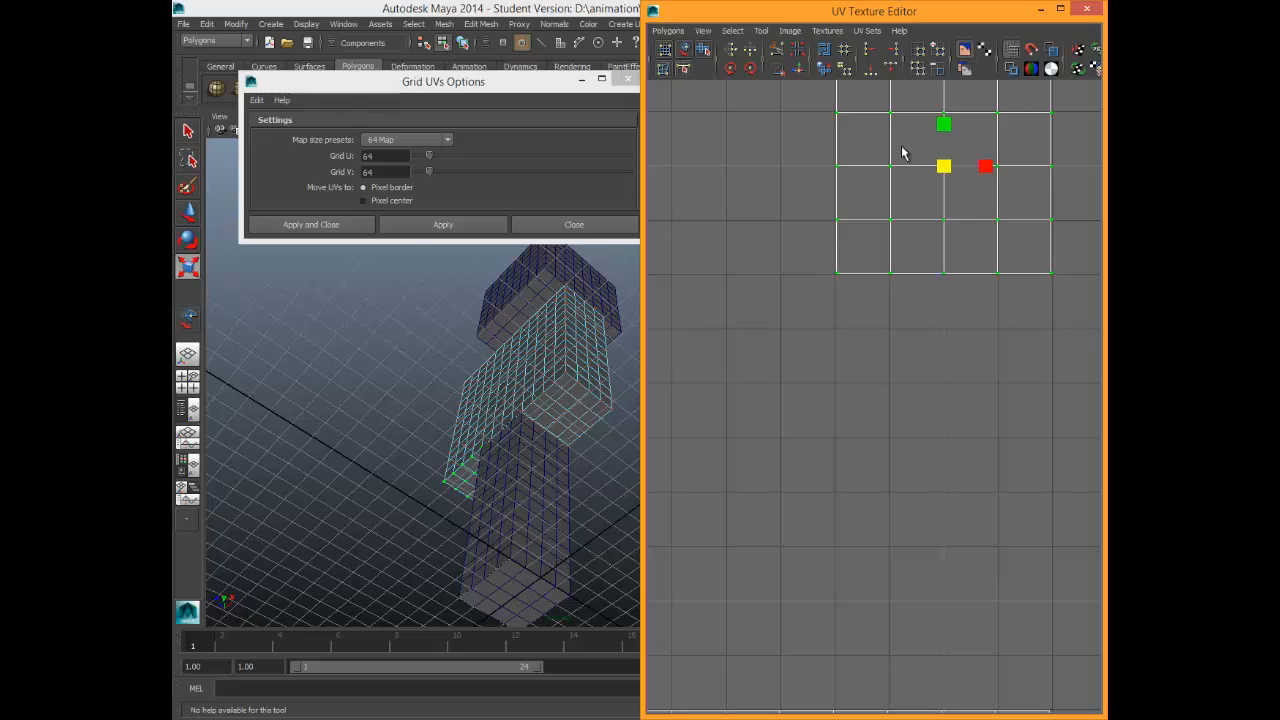
key(ctrl+z)
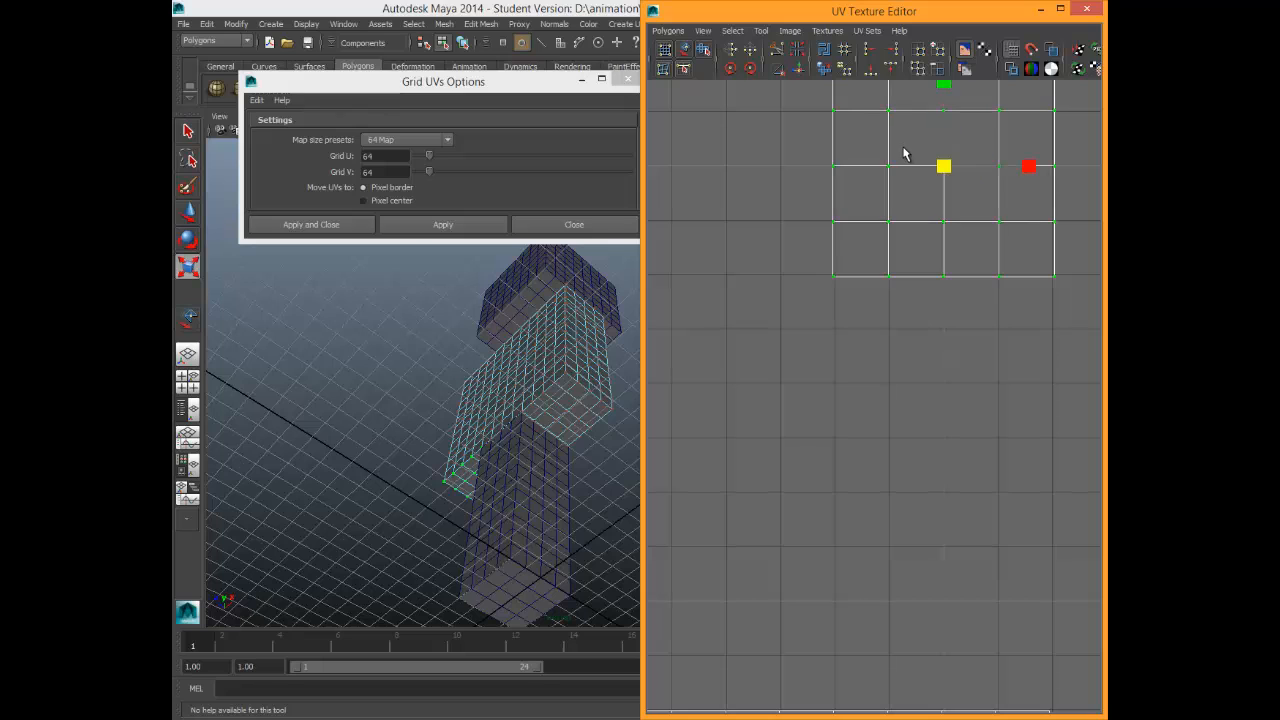
Move the arm's small square shell down beside the upper block of the arm's largest shell.
click(684, 49)
drag(945, 164, 821, 509)
scroll(820, 495, down, 7)
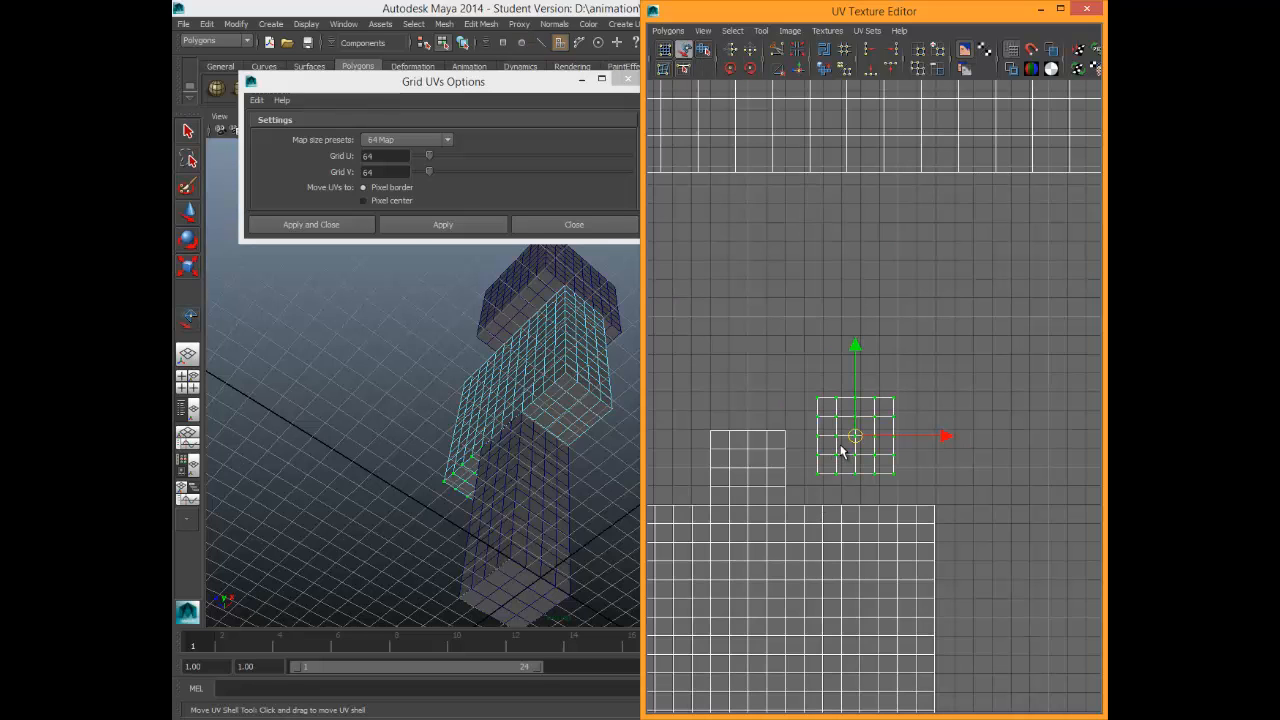
drag(855, 436, 841, 449)
scroll(842, 425, down, 3)
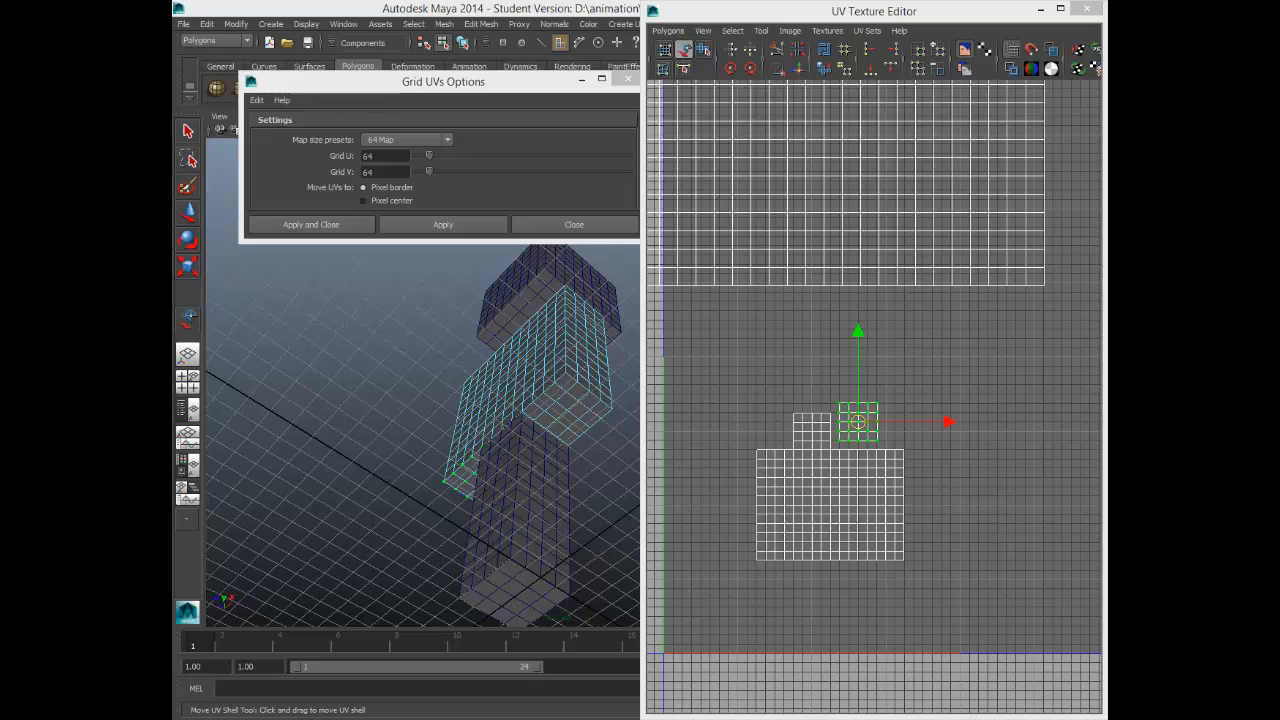
Select the arm's largest shell alone and move it down toward the lower-left corner of the gridded UV area.
click(838, 538)
click(848, 424)
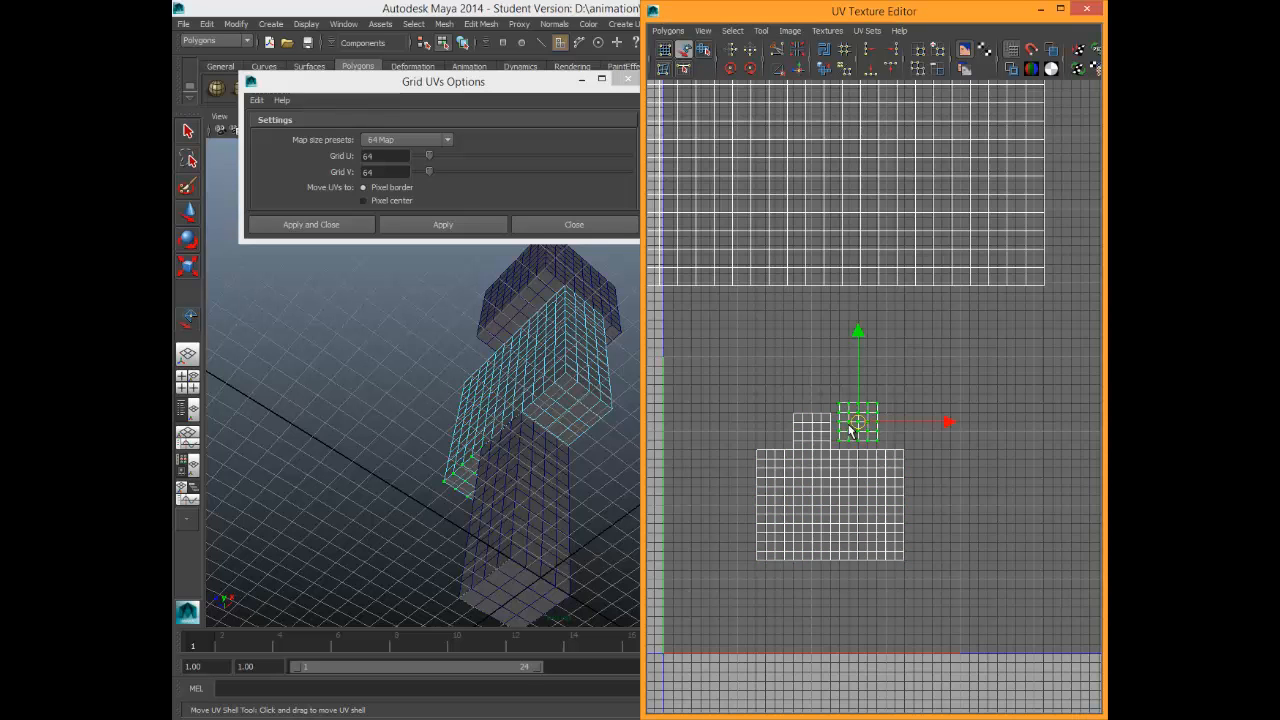
scroll(848, 424, up, 5)
scroll(770, 551, down, 5)
click(831, 489)
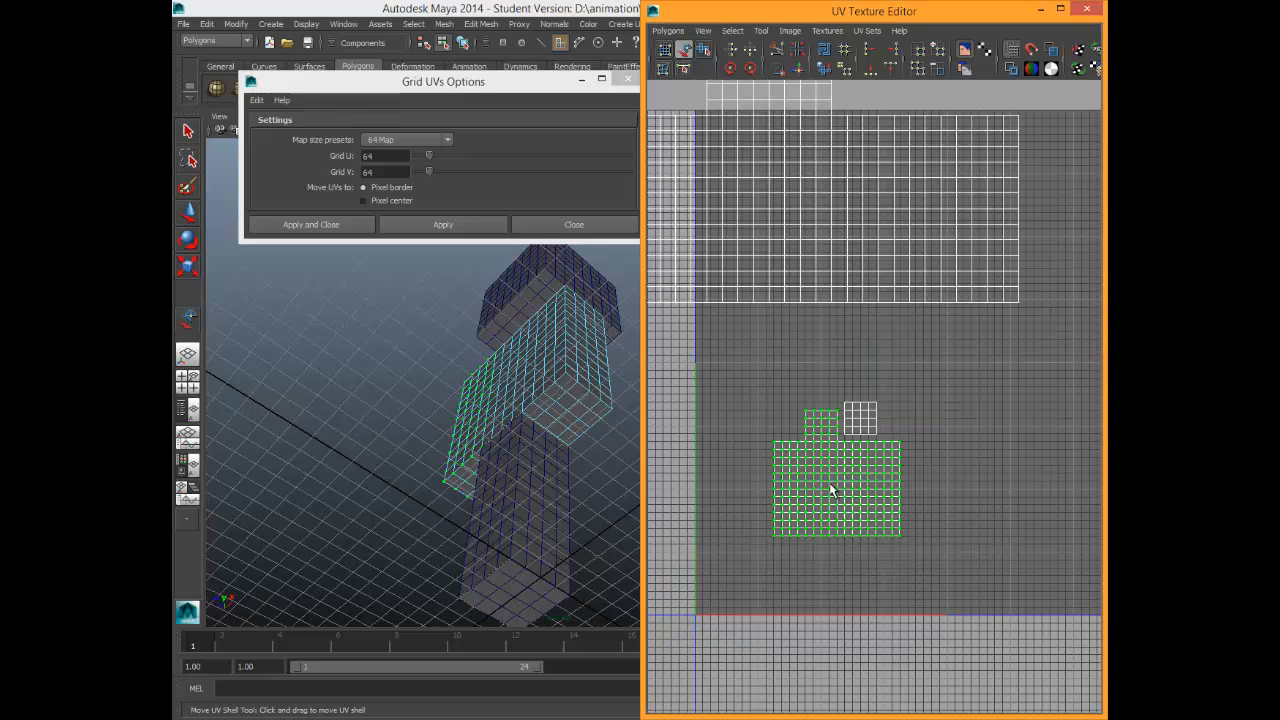
shift+click(864, 433)
click(820, 509)
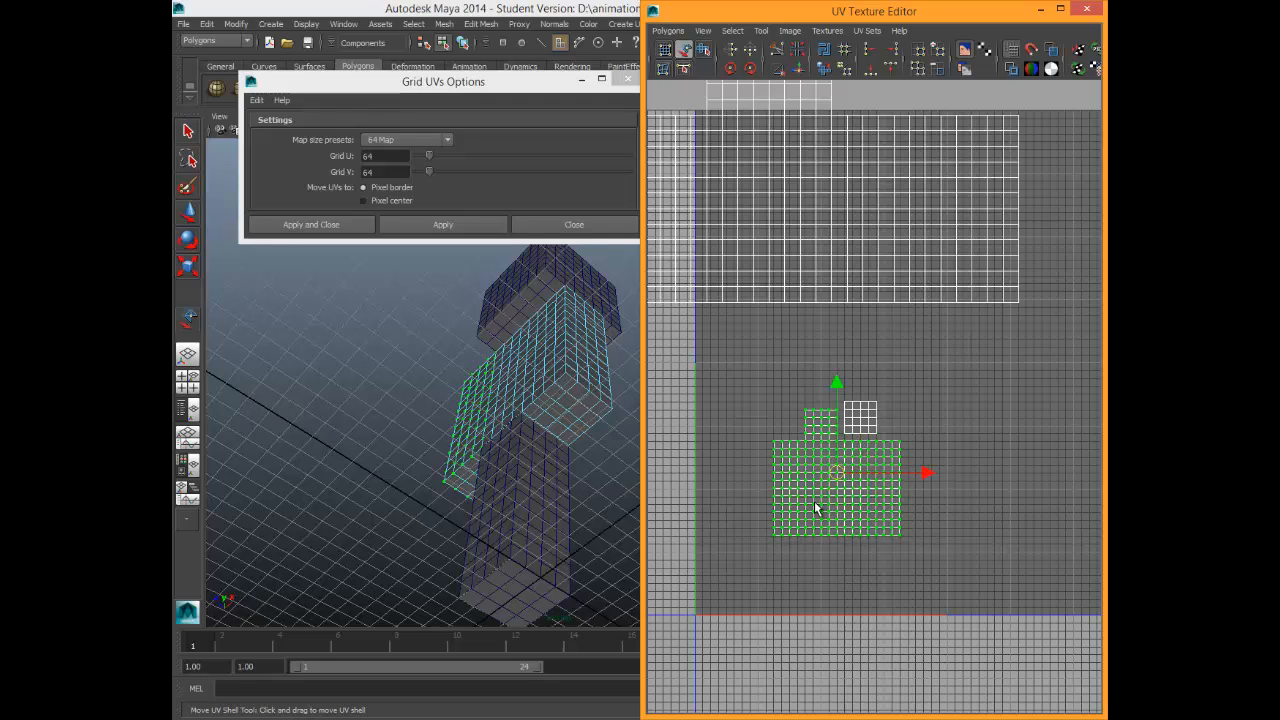
drag(837, 478, 785, 514)
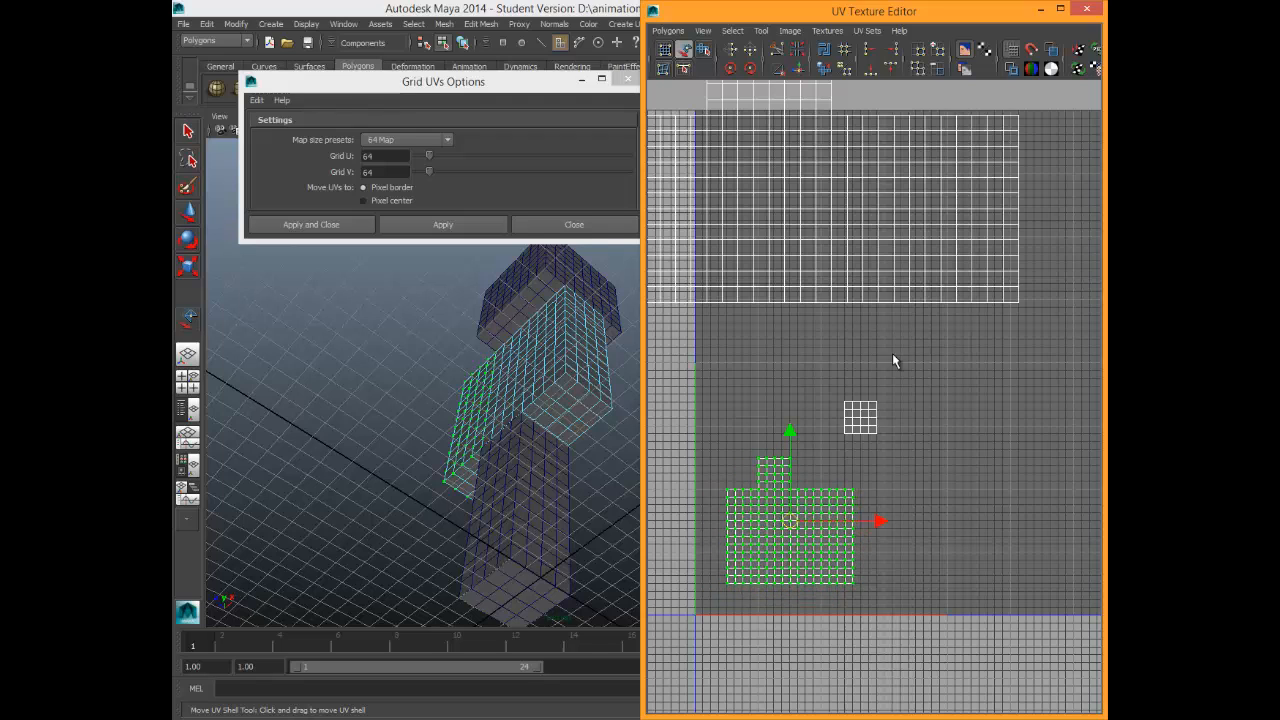
Move the arm's small square shell back beside the upper block of the relocated largest shell.
click(860, 418)
drag(860, 418, 815, 470)
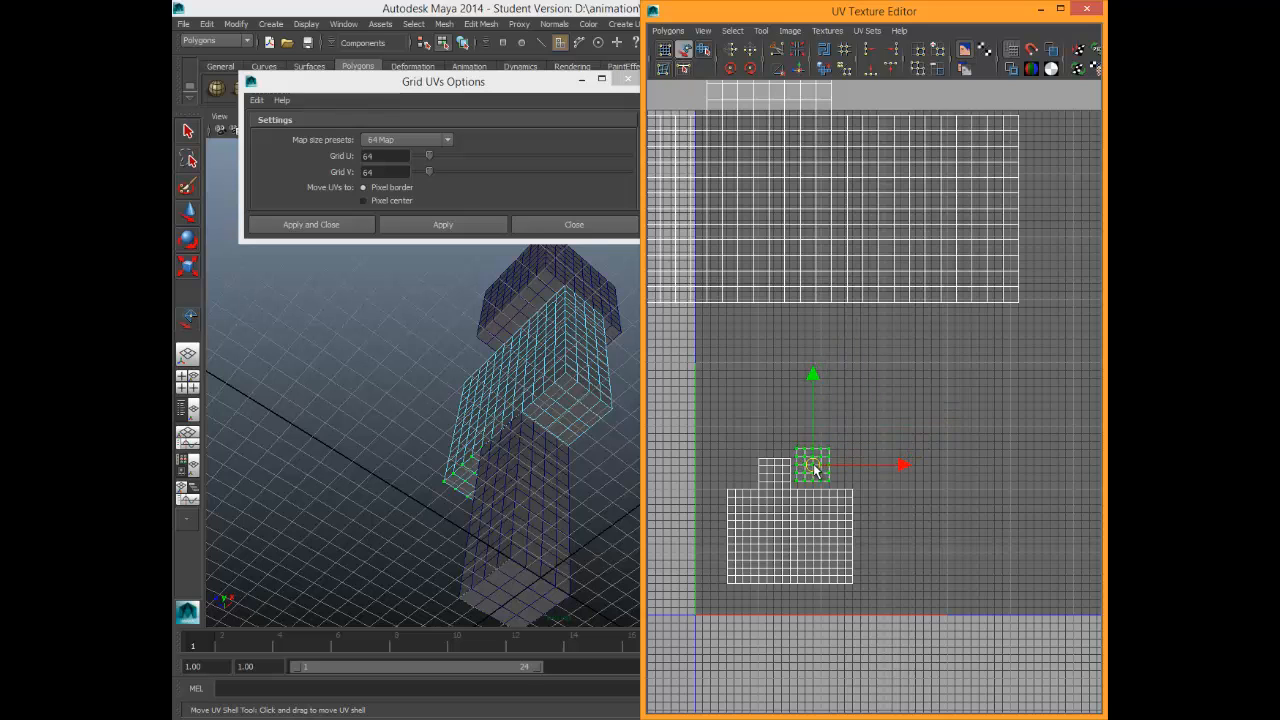
scroll(753, 533, up, 5)
alt+middle_drag(712, 582, 996, 280)
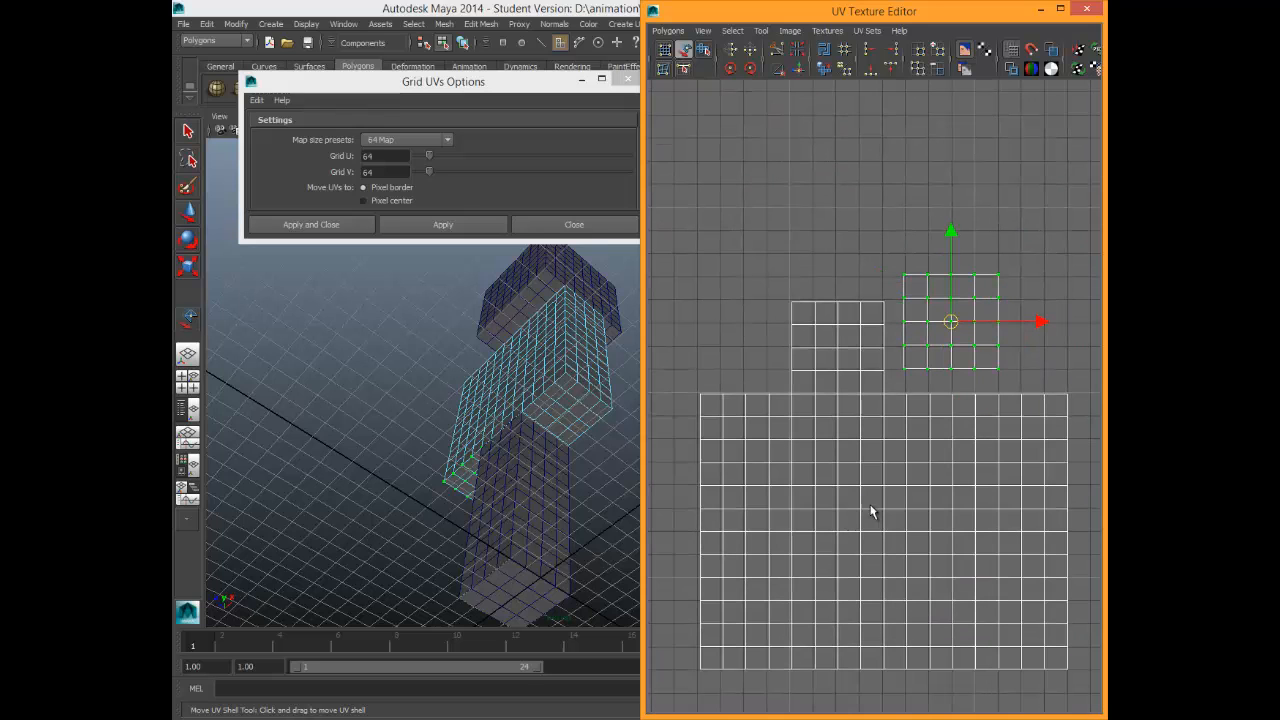
Nudge both arm shells onto the grid lines, keeping the small shell just beside the upper block.
click(872, 432)
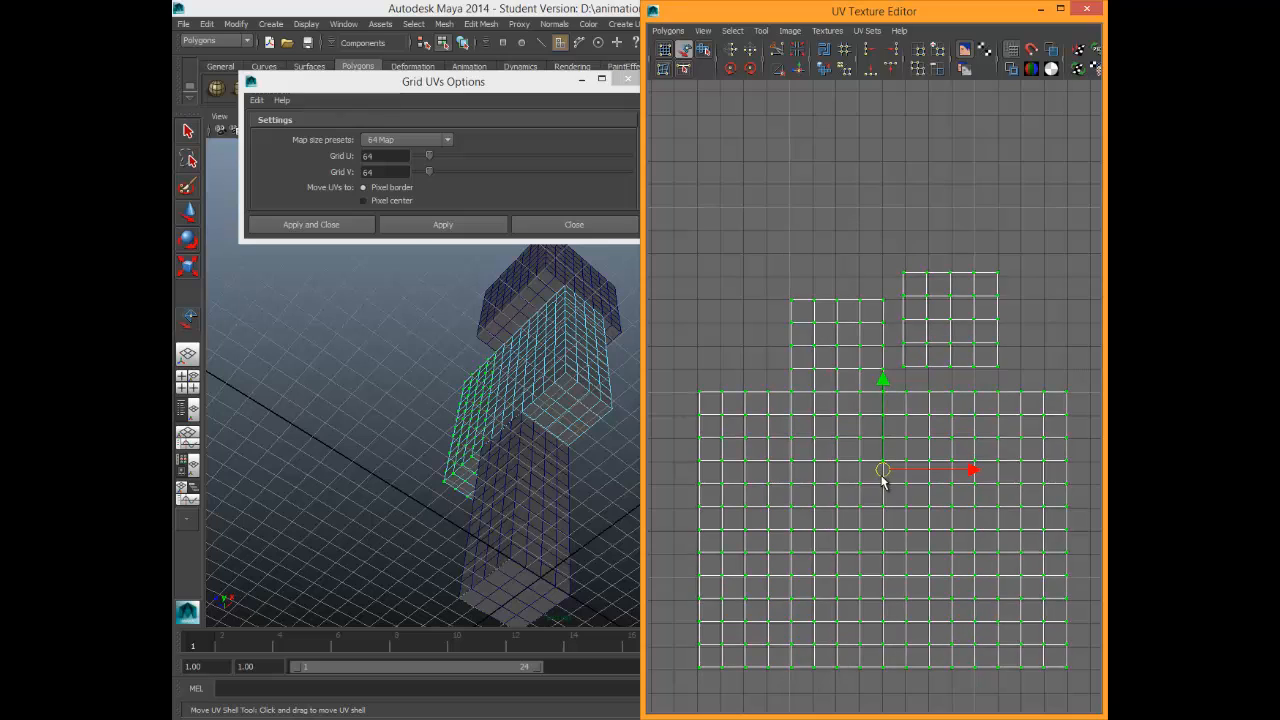
drag(882, 476, 881, 482)
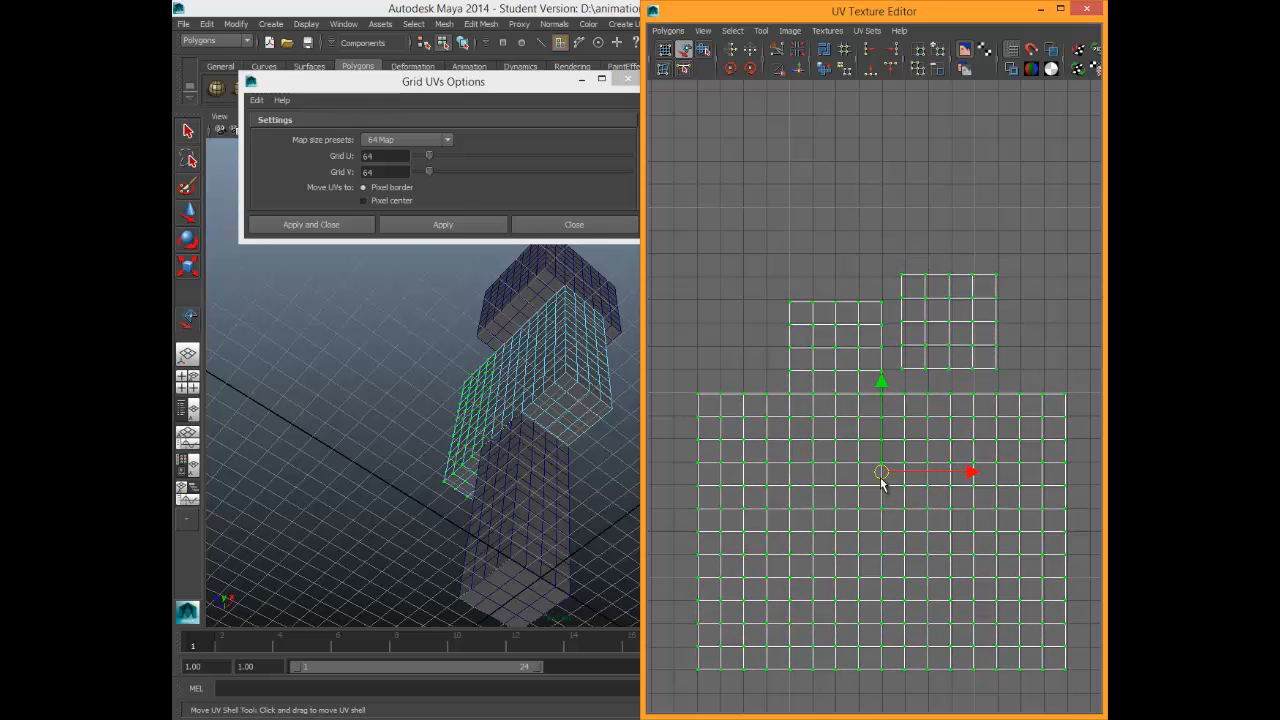
click(947, 328)
drag(951, 326, 954, 328)
Snap the arm's small shell and then its largest shell to the 64 by 64 UV grid at the pixel borders.
click(668, 31)
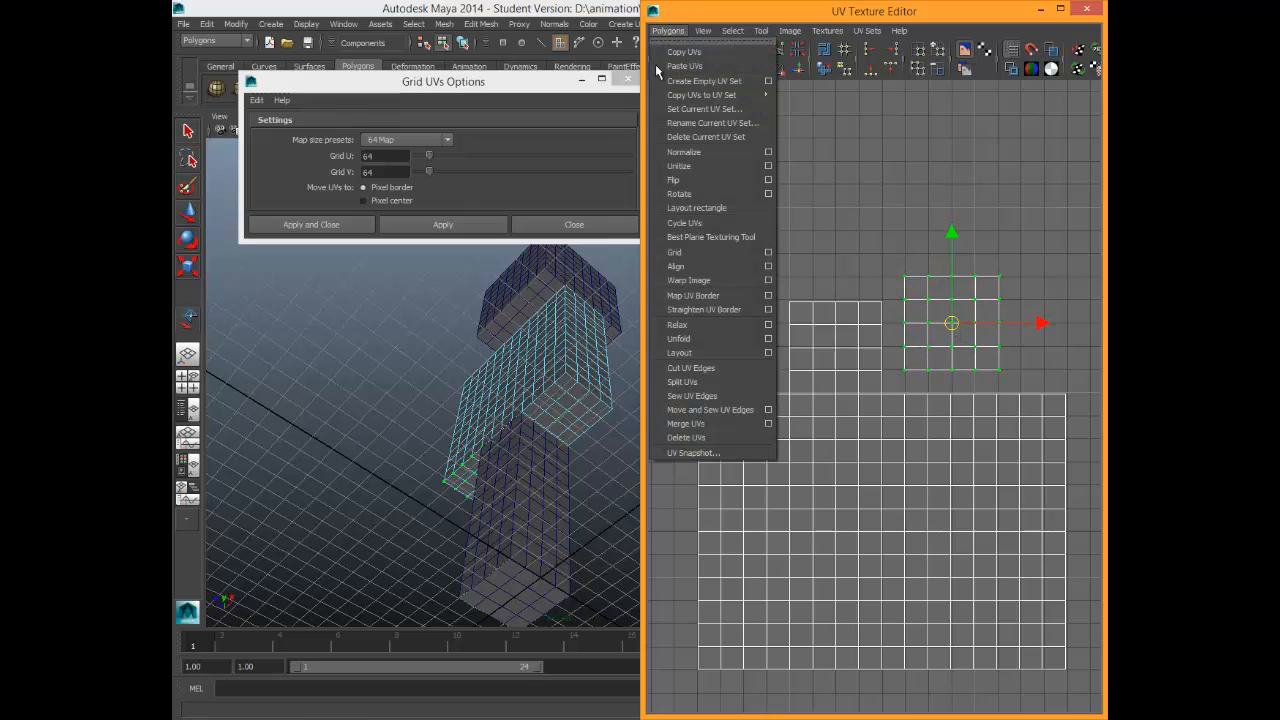
click(441, 221)
click(803, 400)
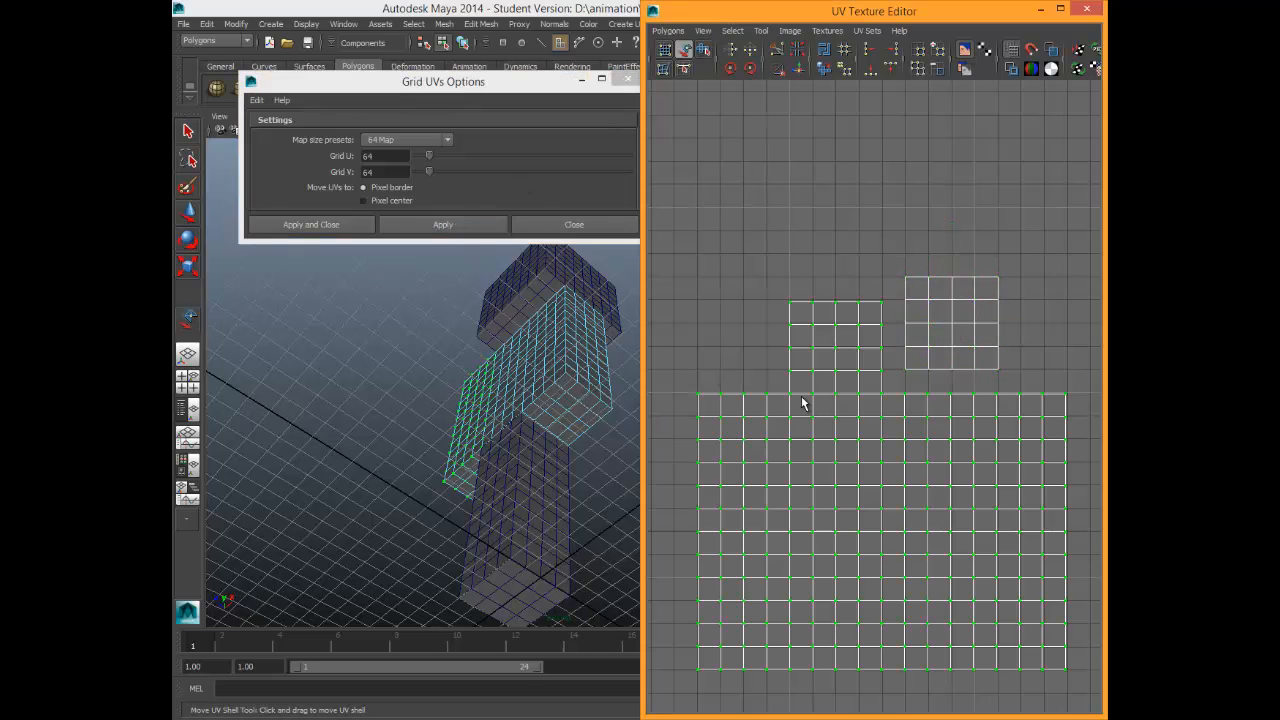
click(475, 232)
scroll(881, 385, down, 4)
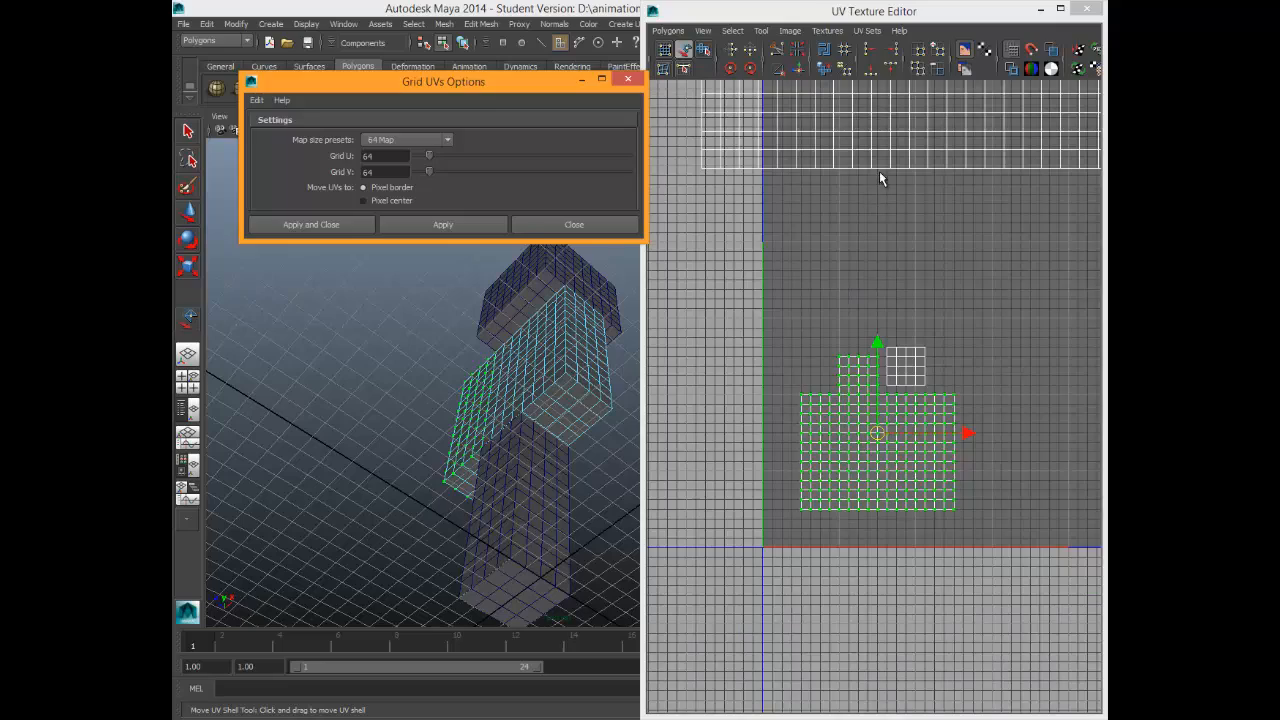
Select the sewn torso shell and move it down into the gridded UV area, above the arm's shells.
alt+middle_drag(879, 171, 805, 402)
click(846, 281)
drag(855, 246, 875, 367)
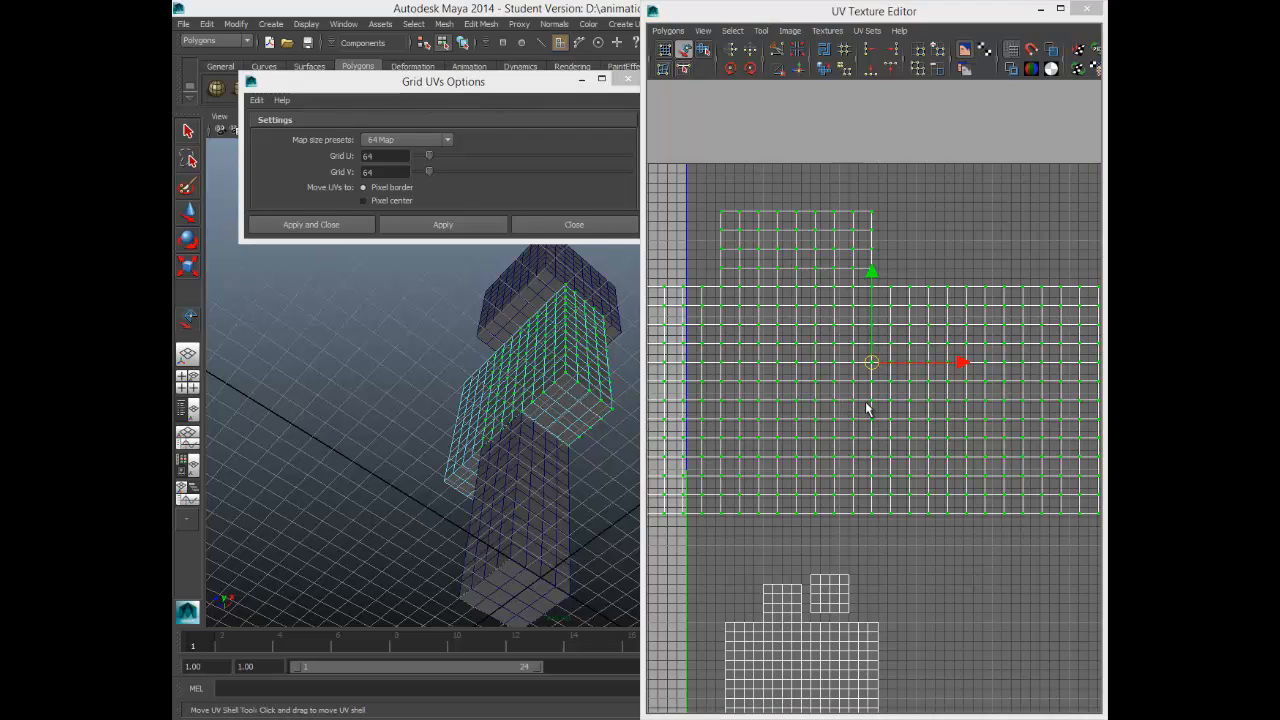
Scale the sewn torso shell uniformly to about half size so that each face spans one grid square.
click(940, 192)
click(886, 337)
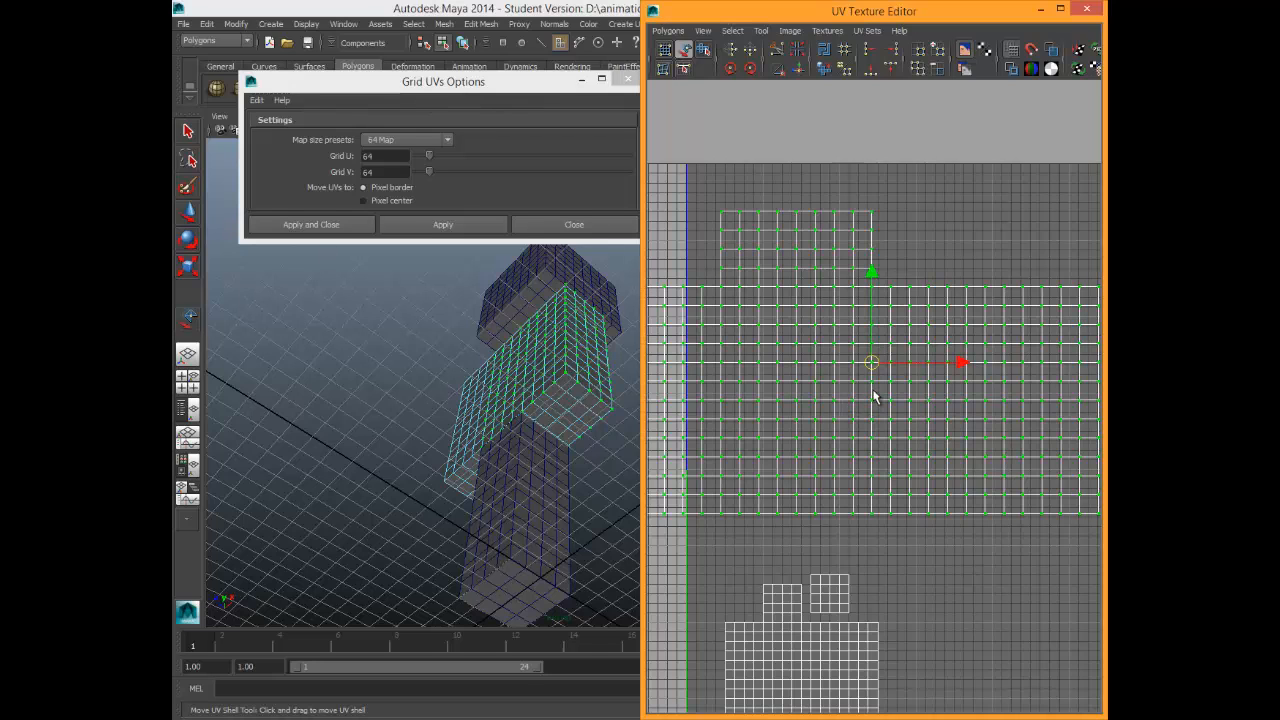
scroll(845, 345, up, 5)
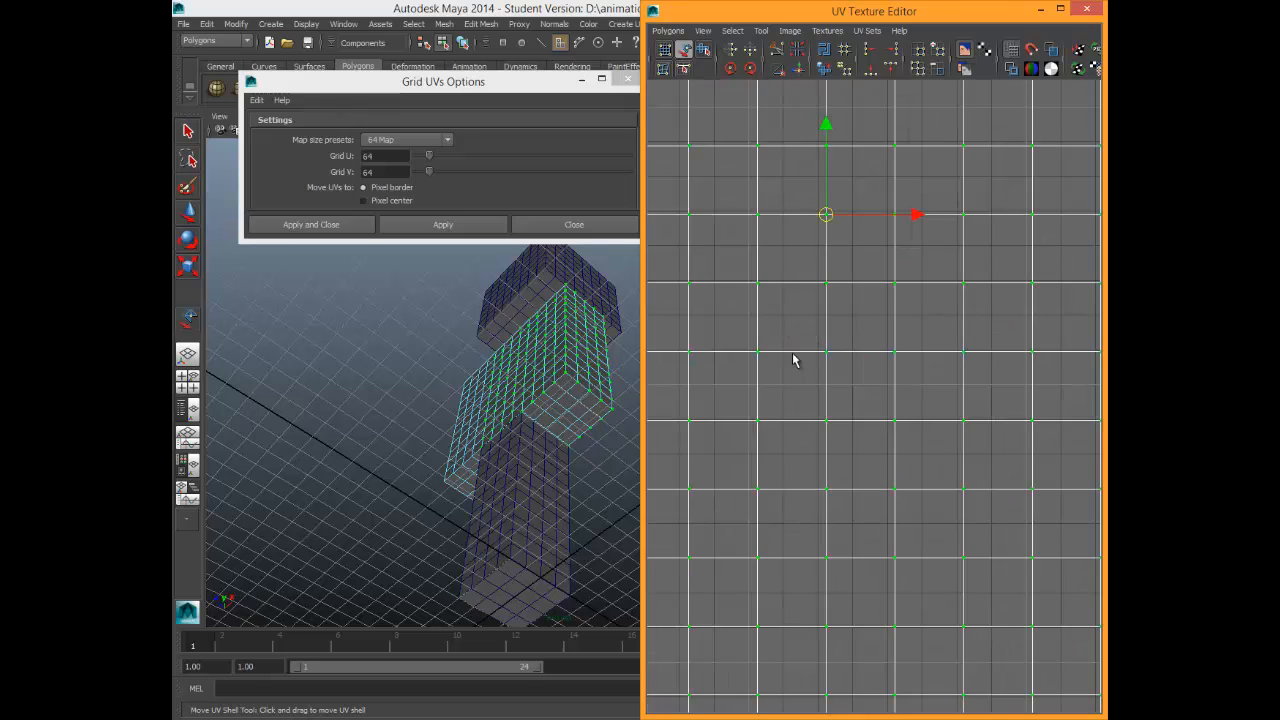
alt+middle_drag(793, 354, 788, 459)
drag(825, 324, 776, 321)
key(r)
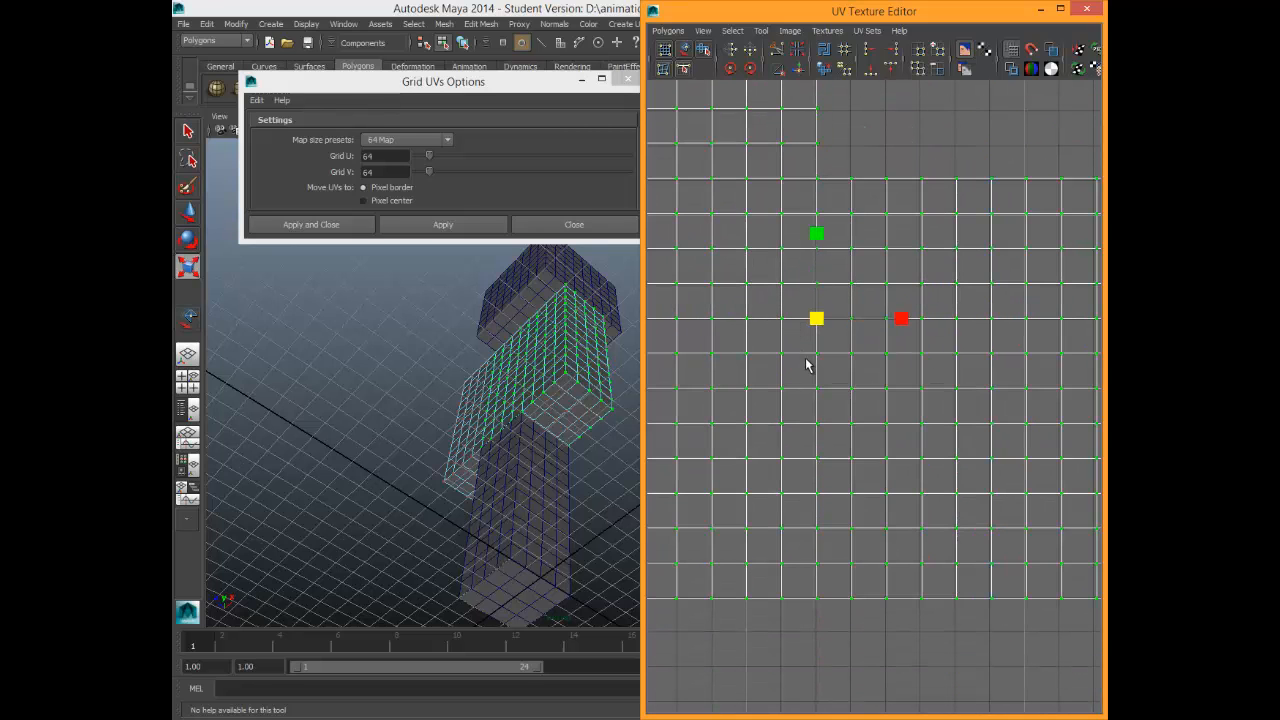
Move the torso shell down above the arm's shells and line its left edge up with theirs on the grid.
scroll(804, 358, down, 6)
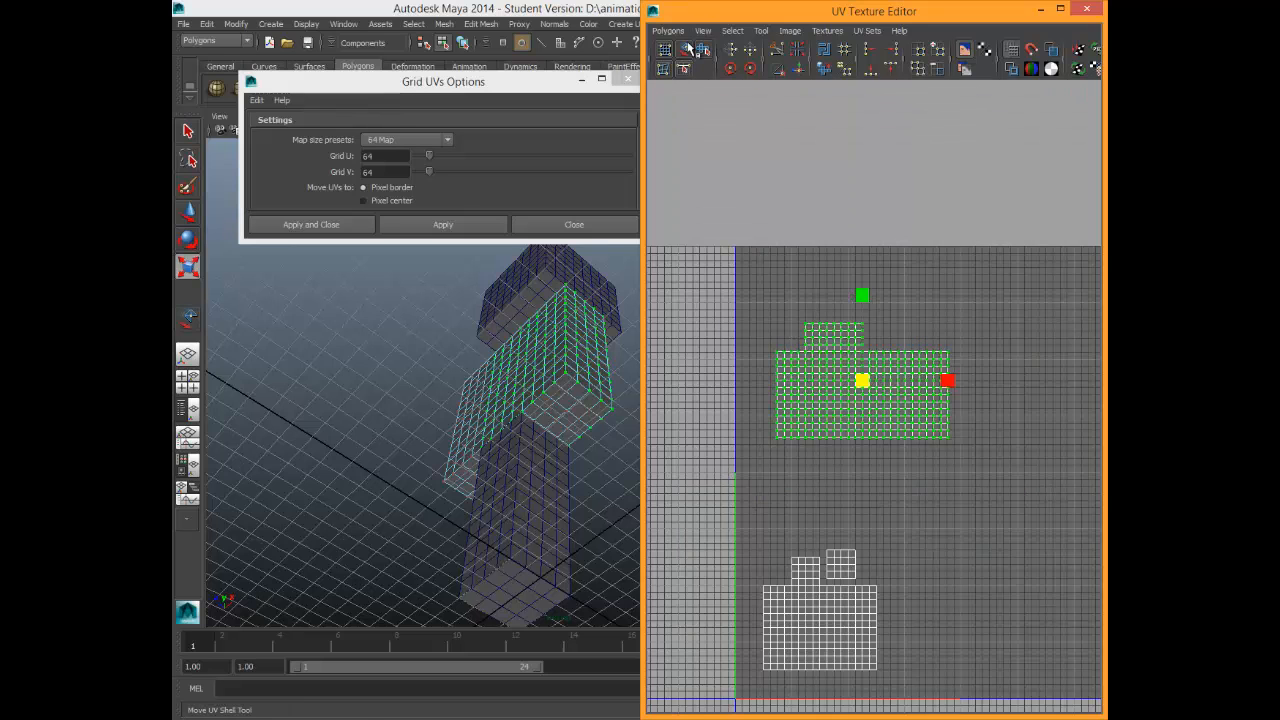
click(686, 49)
drag(862, 378, 851, 421)
scroll(797, 448, up, 5)
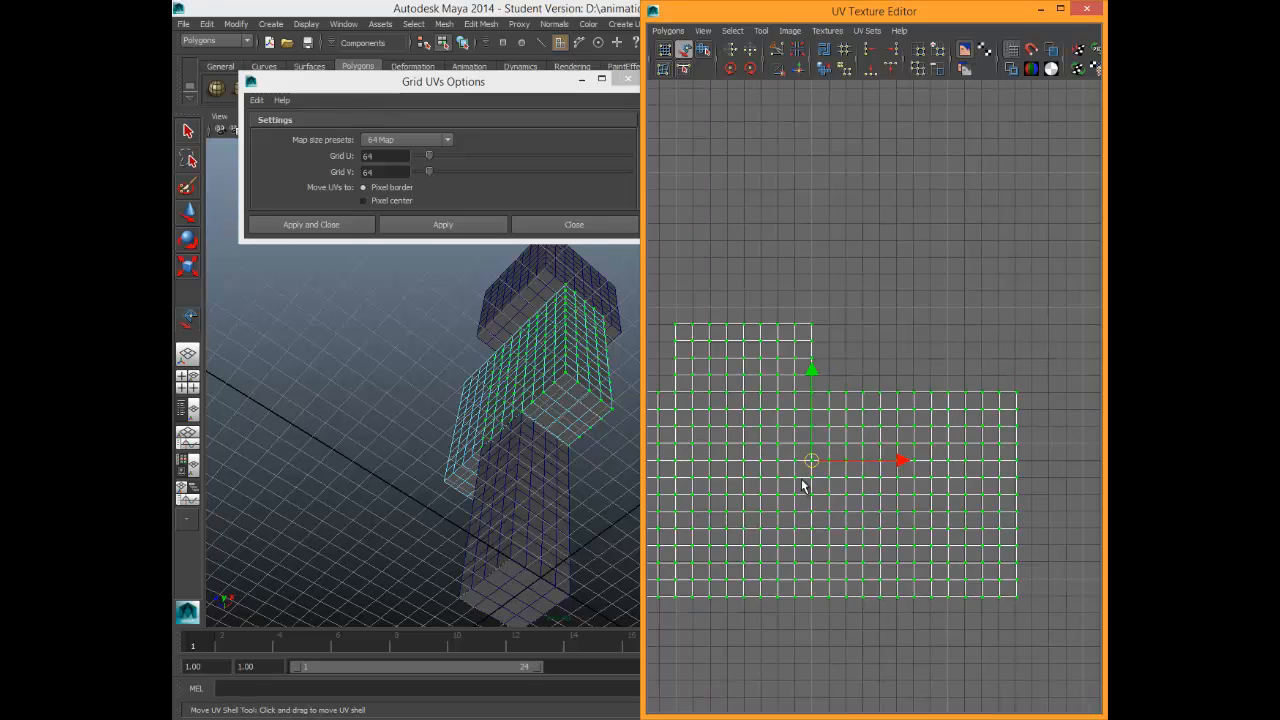
drag(811, 466, 806, 463)
scroll(906, 411, down, 5)
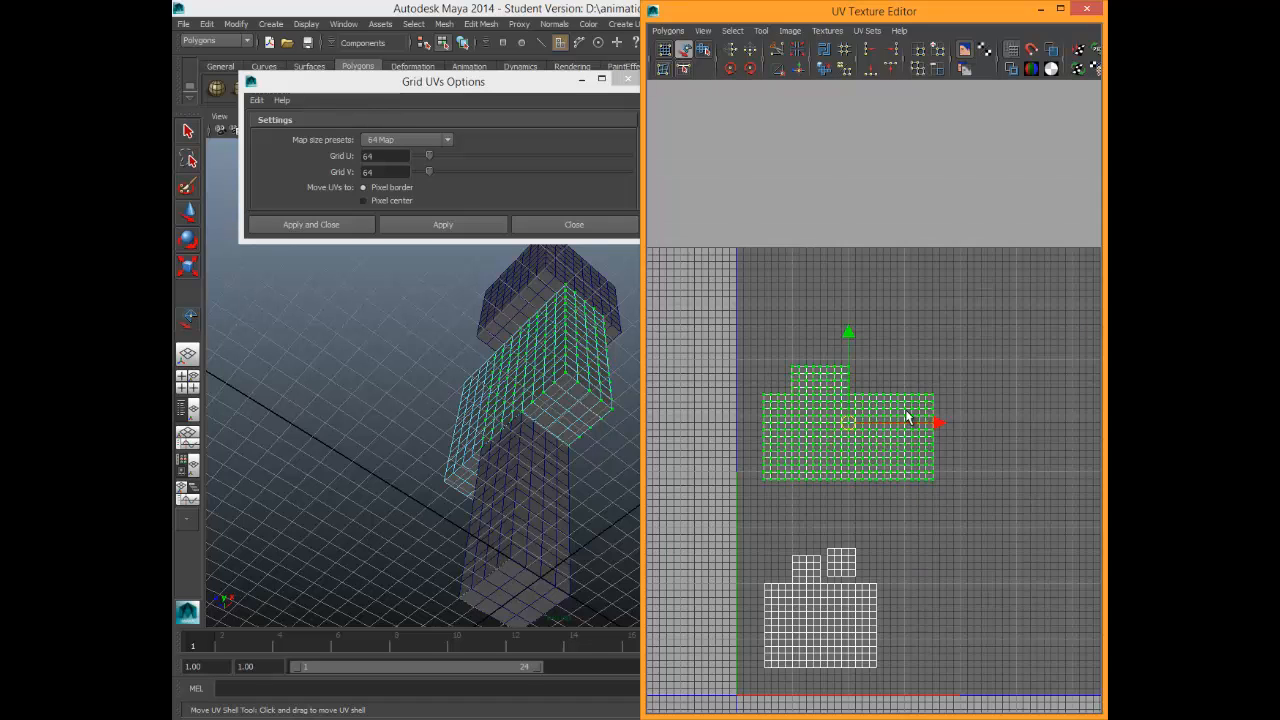
Select the torso's loose bottom-face shell and move it inside the gridded UV area, above and to the right of the torso shell.
scroll(906, 416, down, 3)
click(1023, 220)
drag(1023, 220, 931, 356)
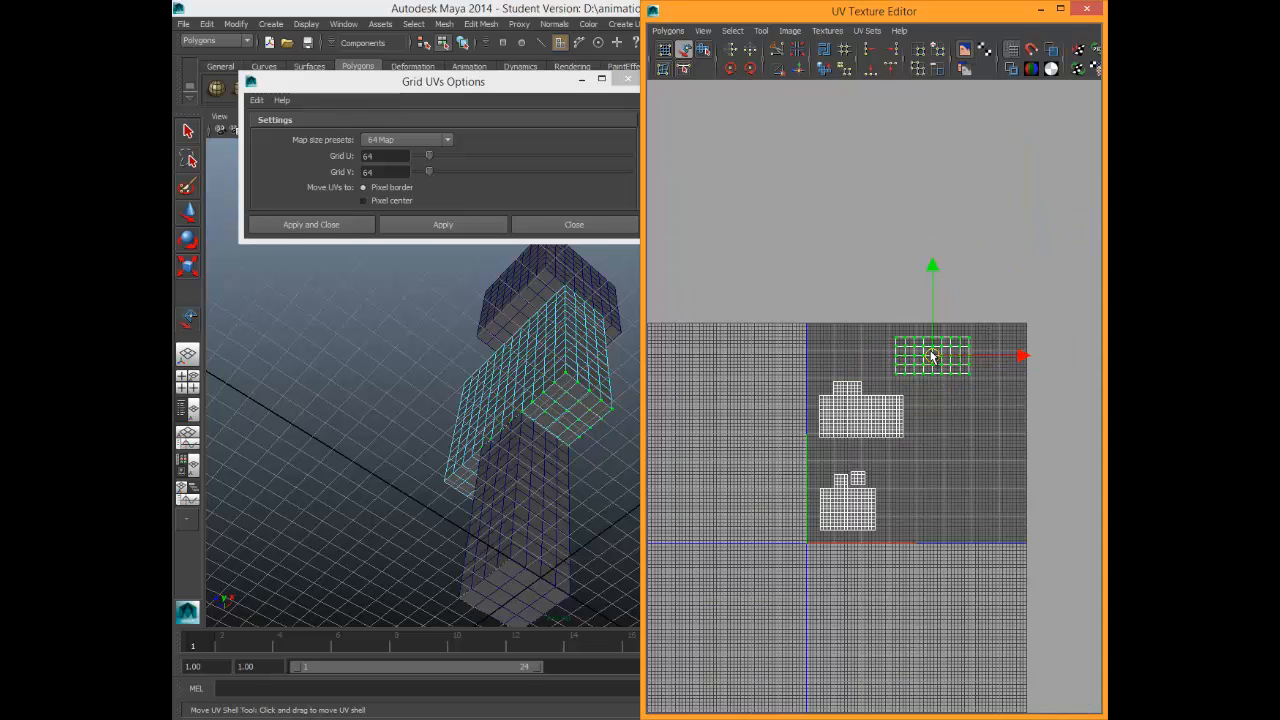
key(a)
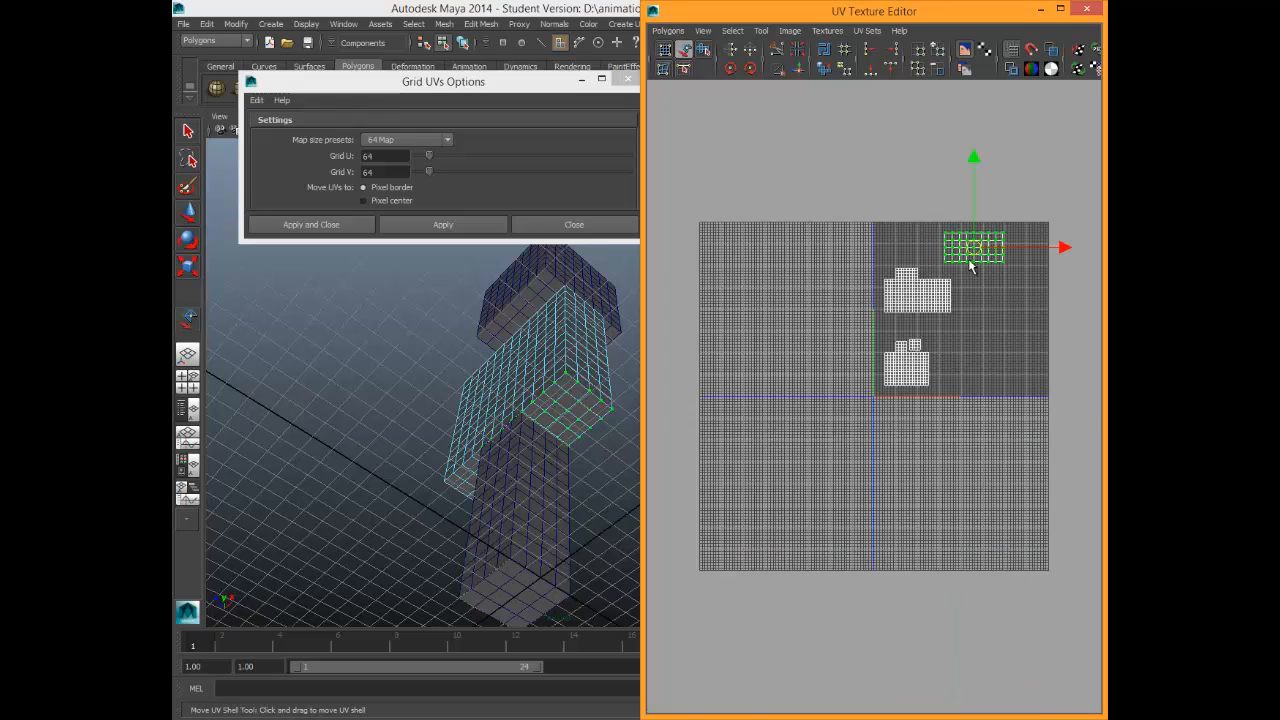
Nudge the torso's bottom-face shell into line with the grid and scale it uniformly until each face spans about one grid square.
scroll(969, 262, up, 5)
alt+middle_drag(952, 297, 556, 682)
scroll(731, 409, up, 5)
alt+middle_drag(725, 399, 886, 471)
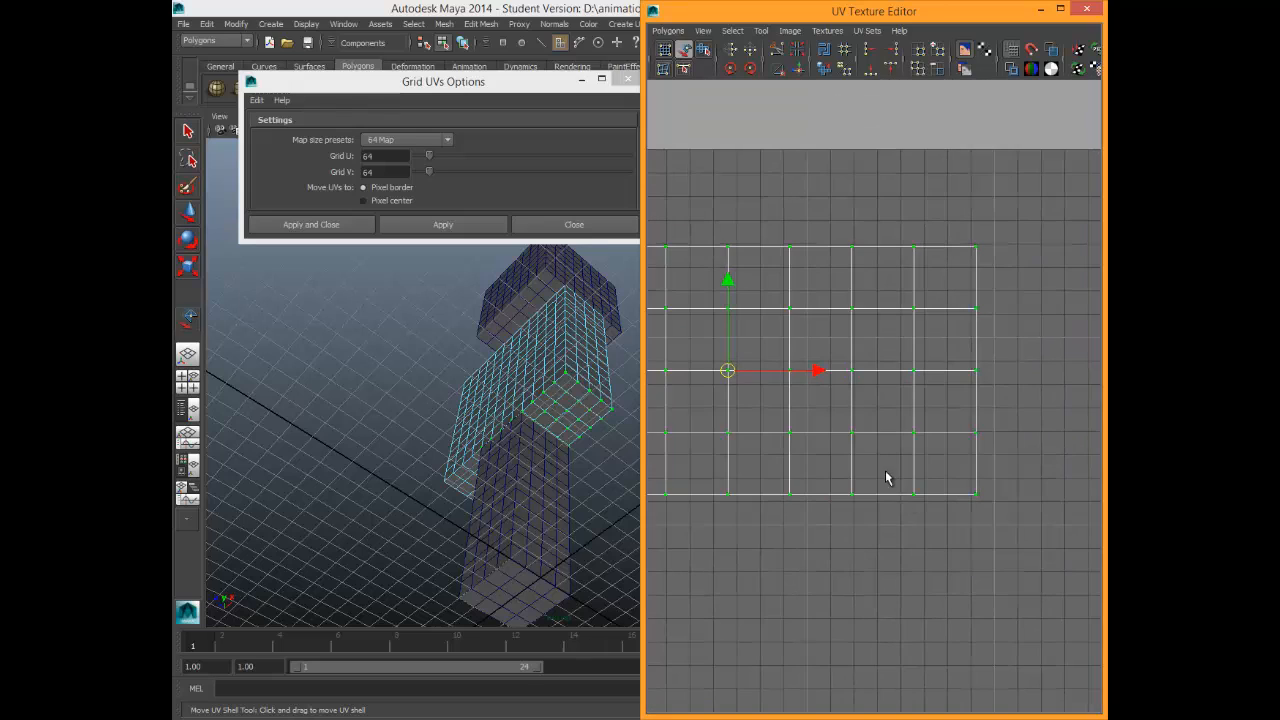
alt+middle_drag(741, 375, 863, 380)
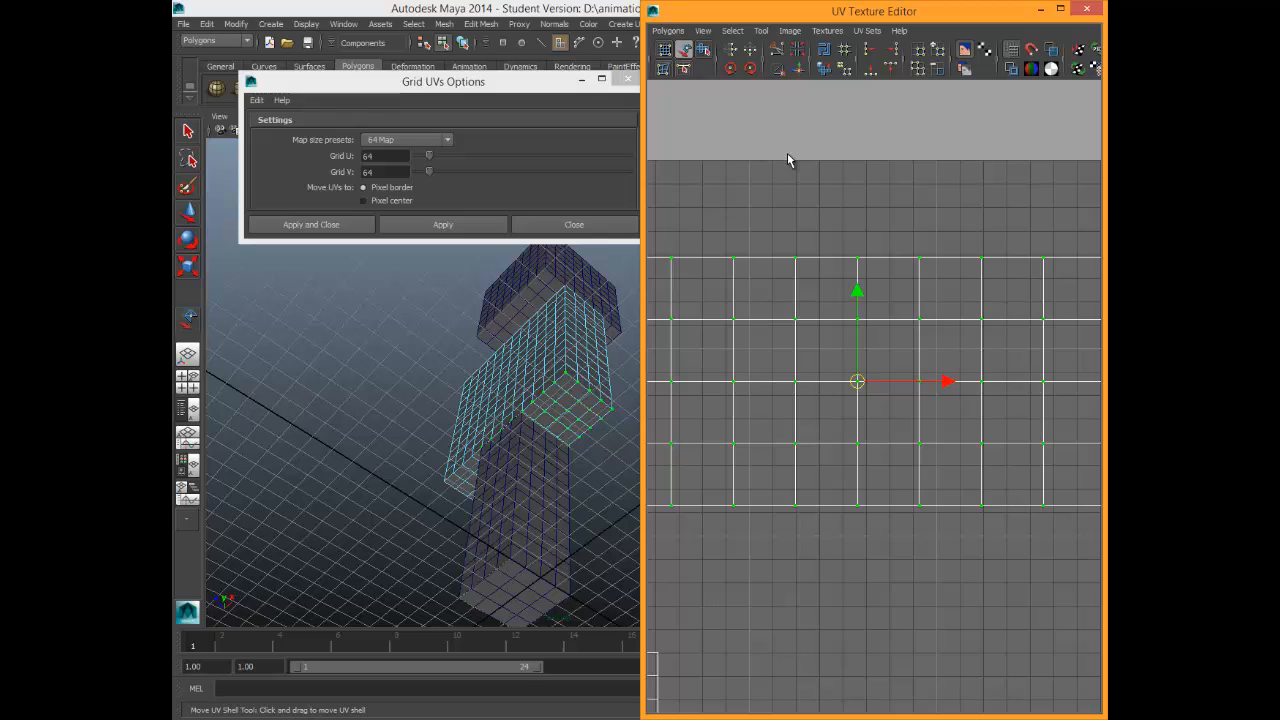
key(r)
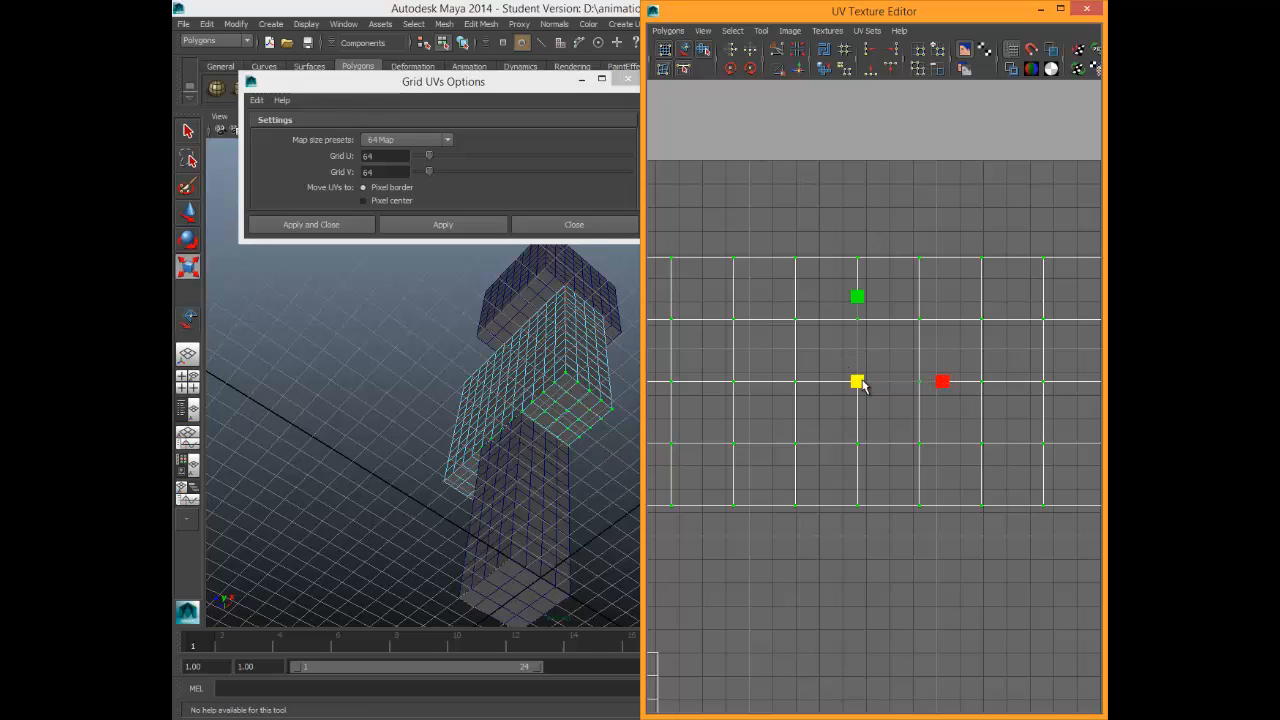
key(w)
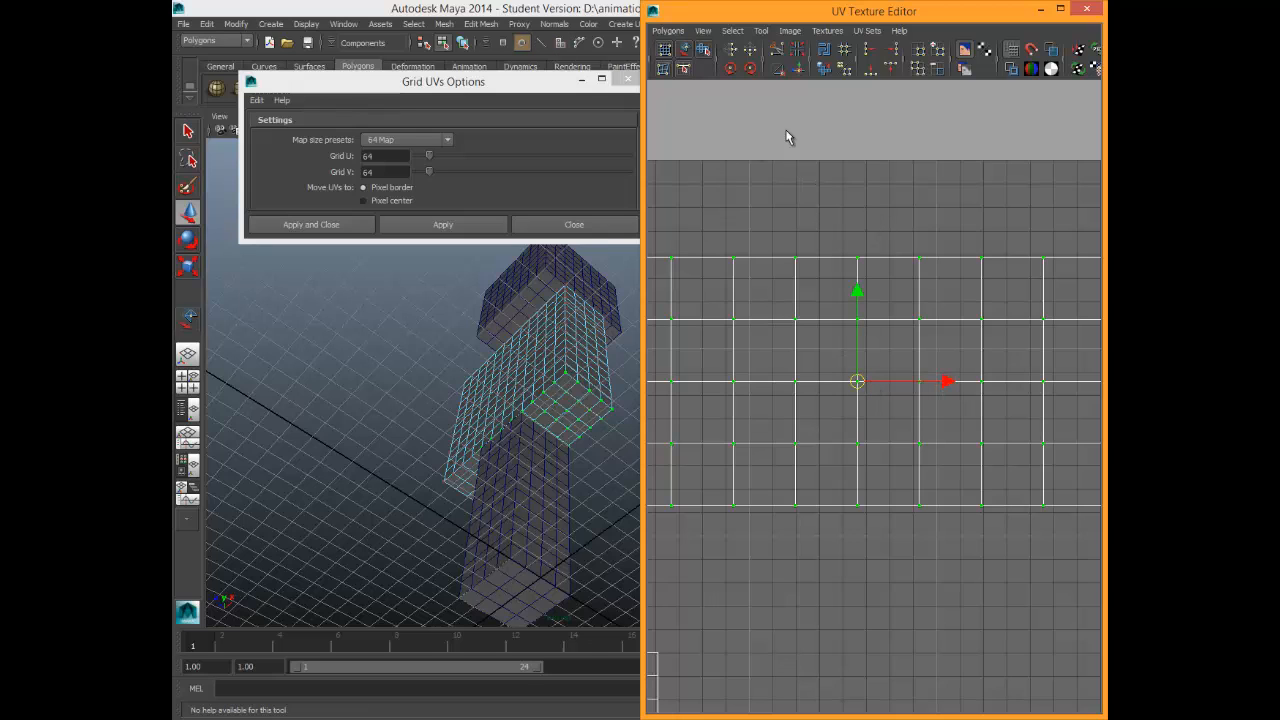
click(684, 49)
drag(849, 370, 866, 372)
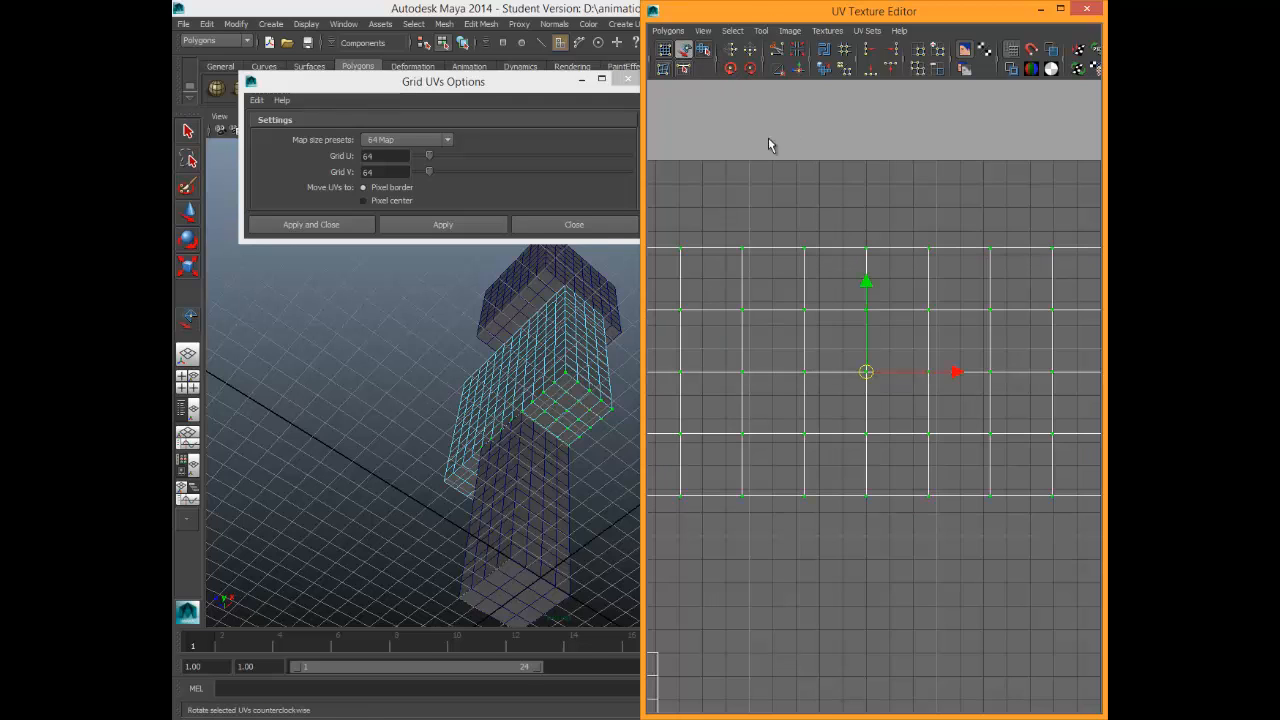
key(r)
drag(868, 378, 817, 371)
Move the torso's bottom-face shell directly beside the upper block of the sewn torso shell.
click(684, 49)
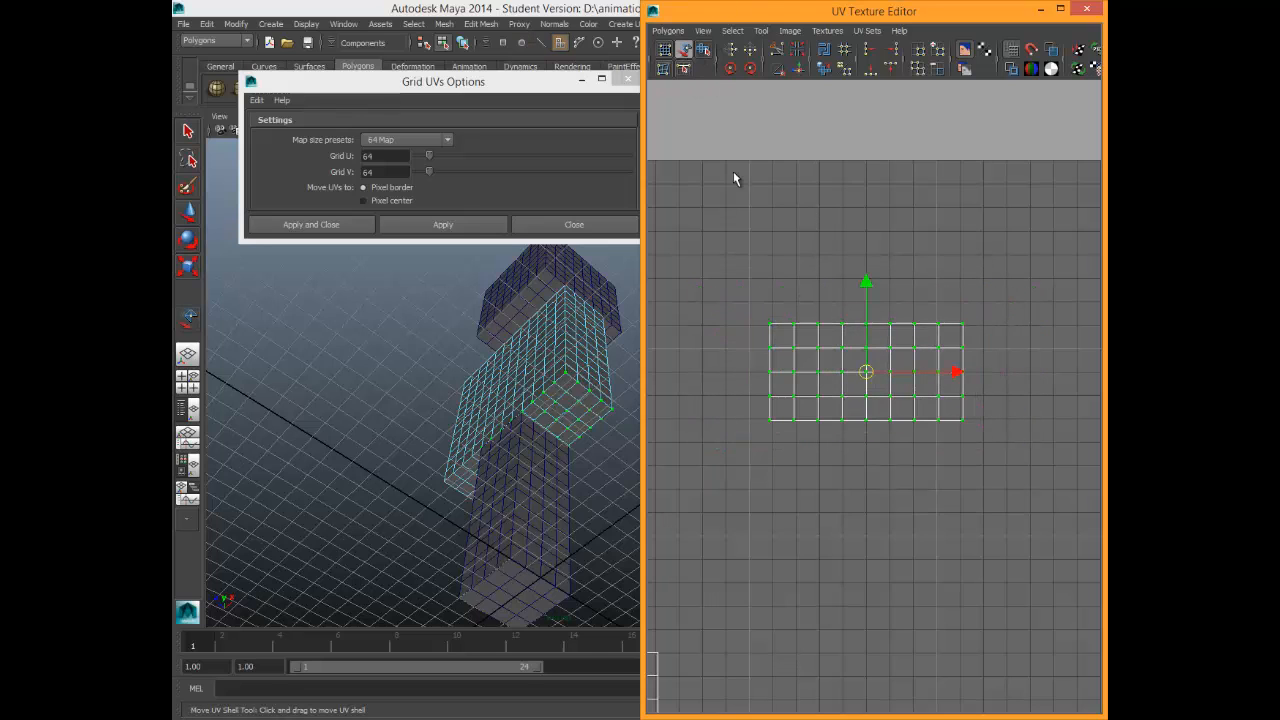
scroll(832, 420, down, 3)
drag(891, 372, 717, 474)
scroll(755, 530, down, 2)
alt+middle_drag(765, 553, 812, 514)
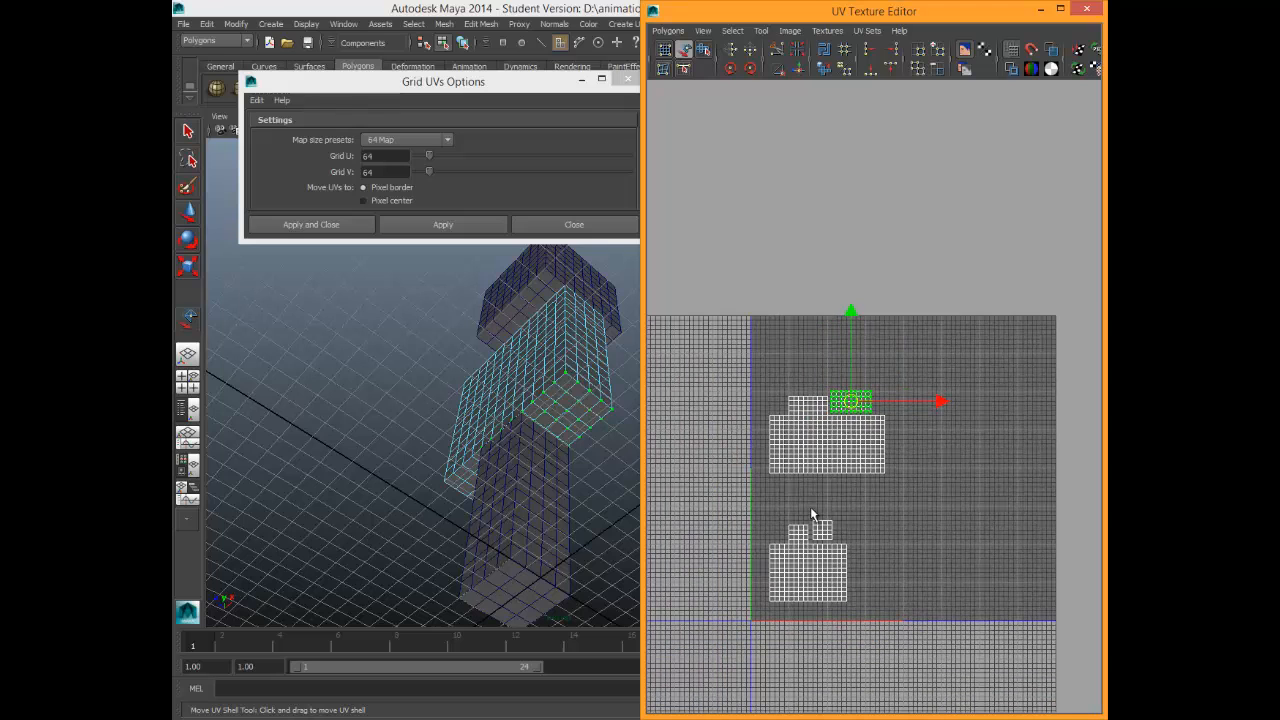
Return to object selection and select the leg on its own so that its UV shells are displayed.
click(521, 484)
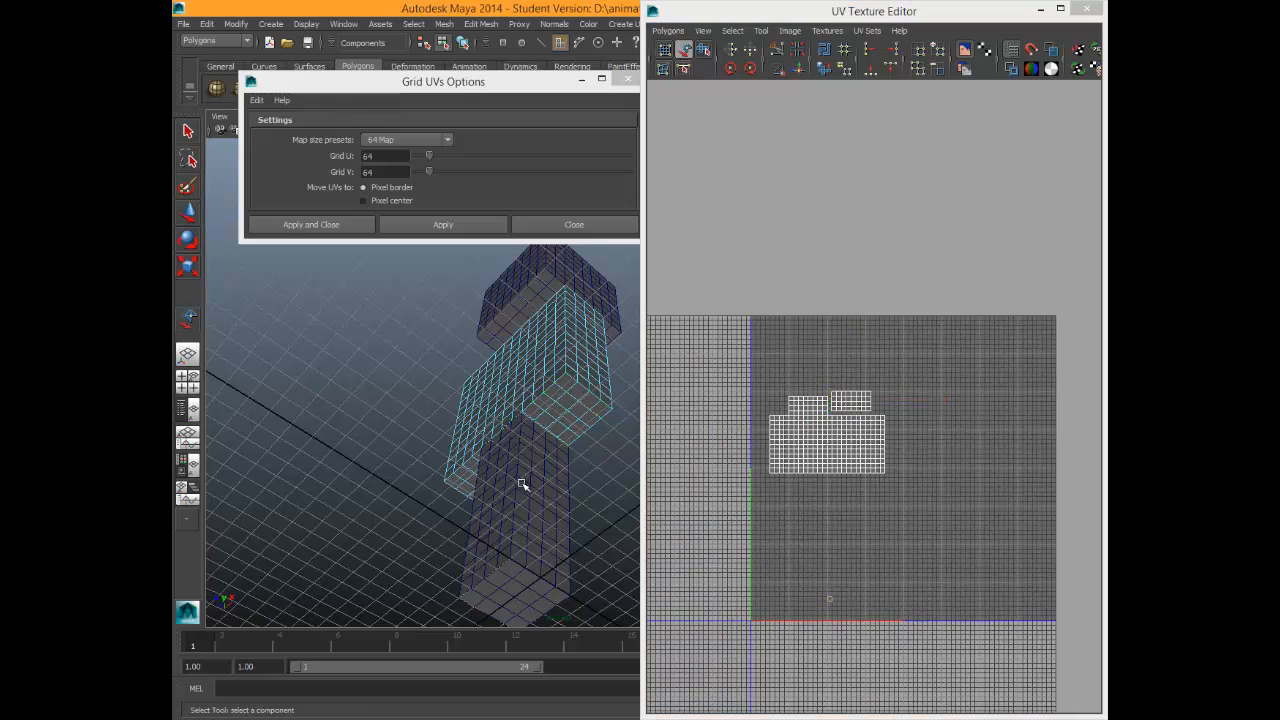
right_drag(505, 481, 540, 420)
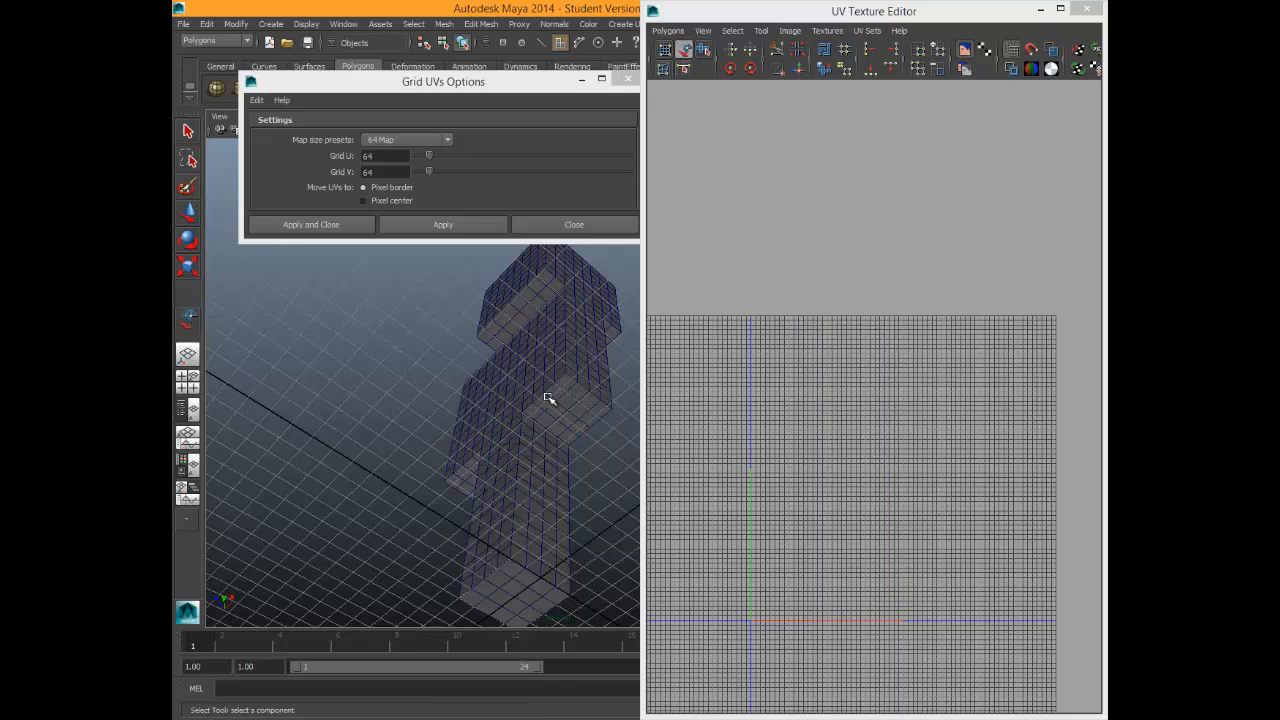
click(471, 413)
shift+click(553, 398)
shift+click(558, 498)
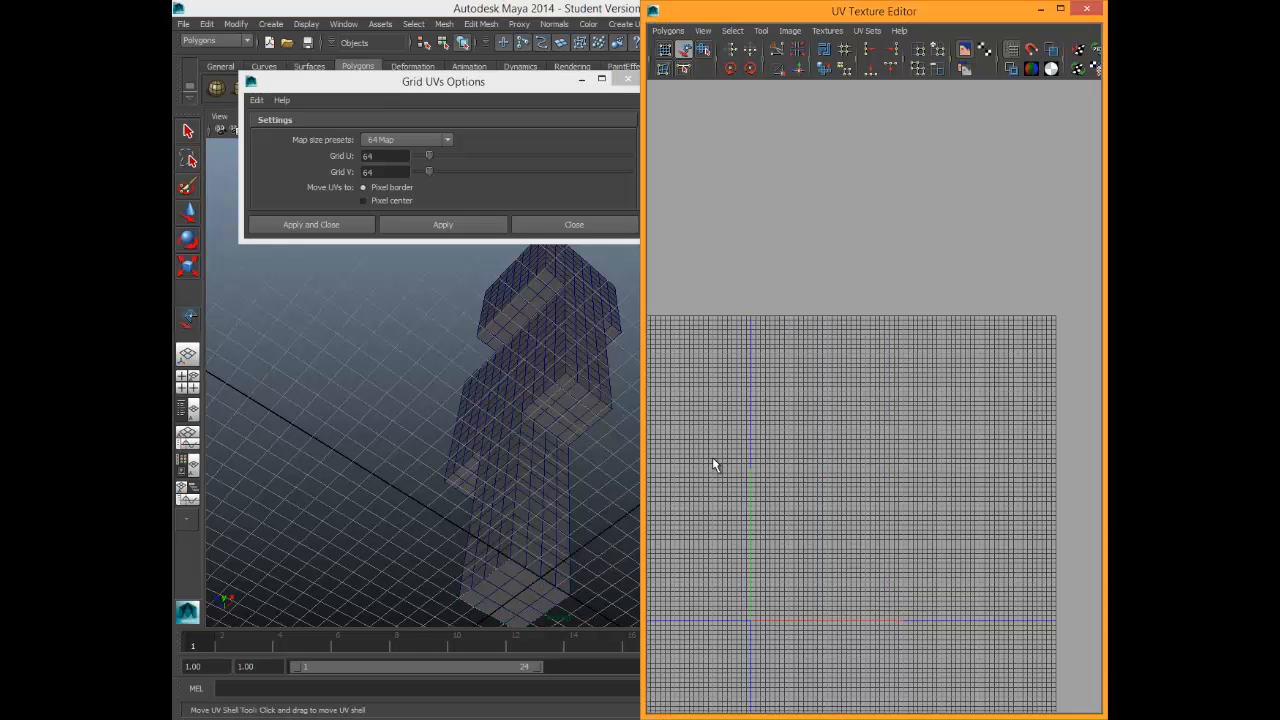
click(533, 477)
click(814, 511)
click(525, 511)
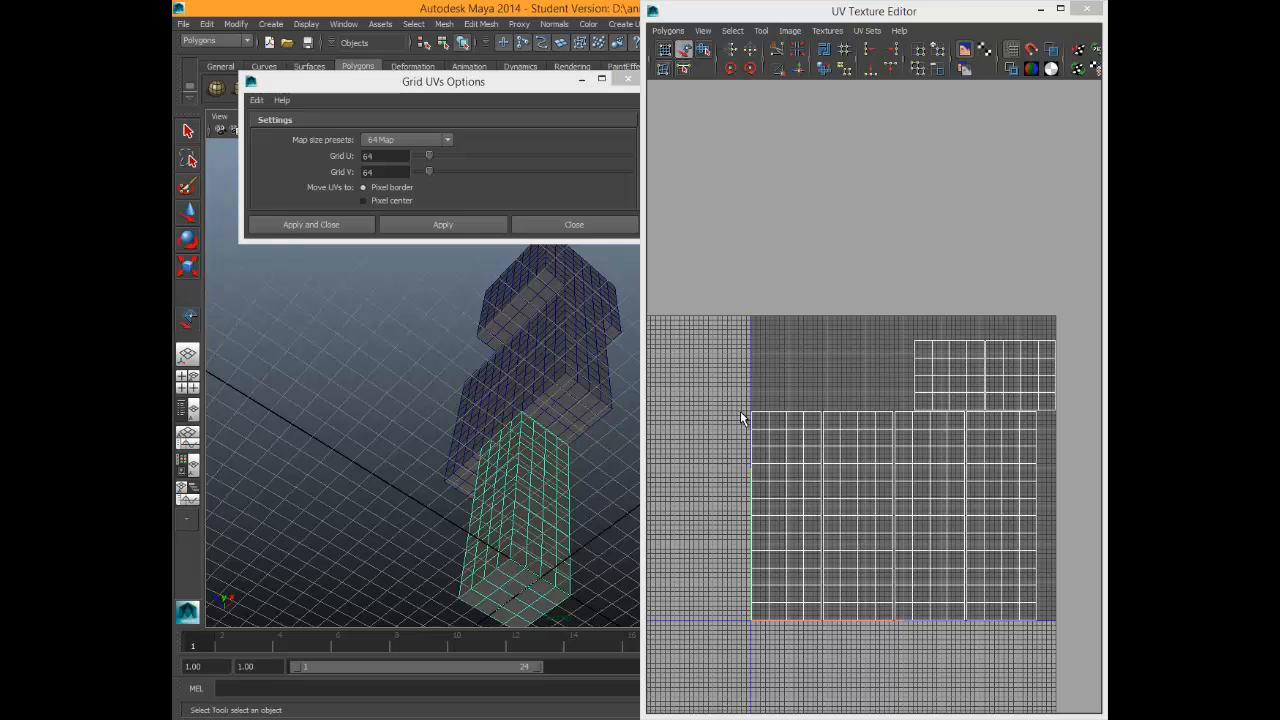
Move the leg's leftmost side-face strip out of the 0–1 UV area, up and to the left.
key(w)
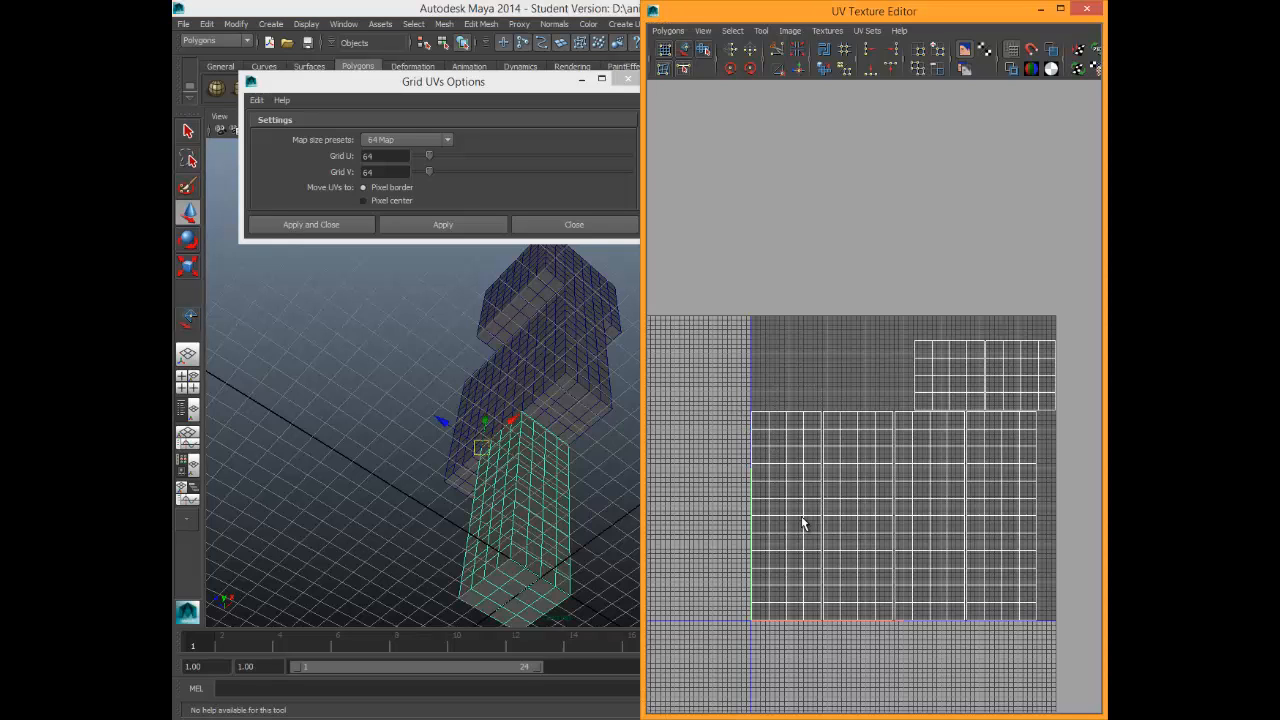
click(798, 548)
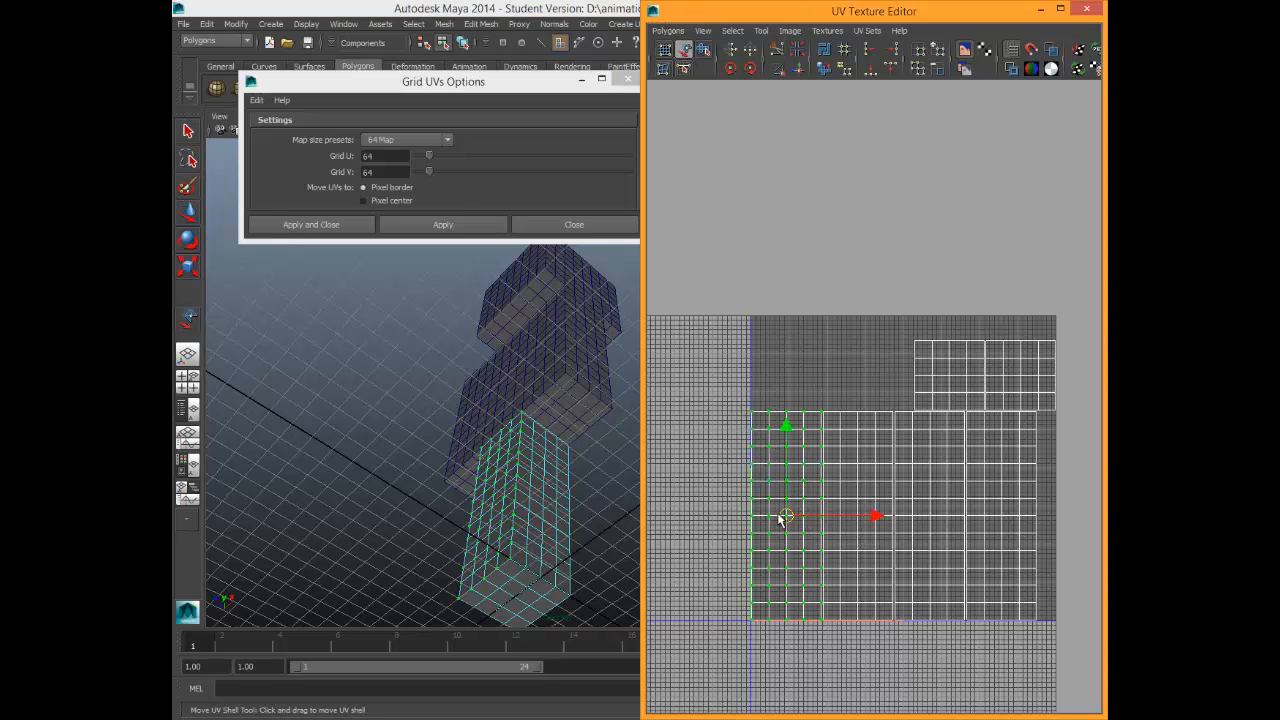
drag(784, 517, 697, 419)
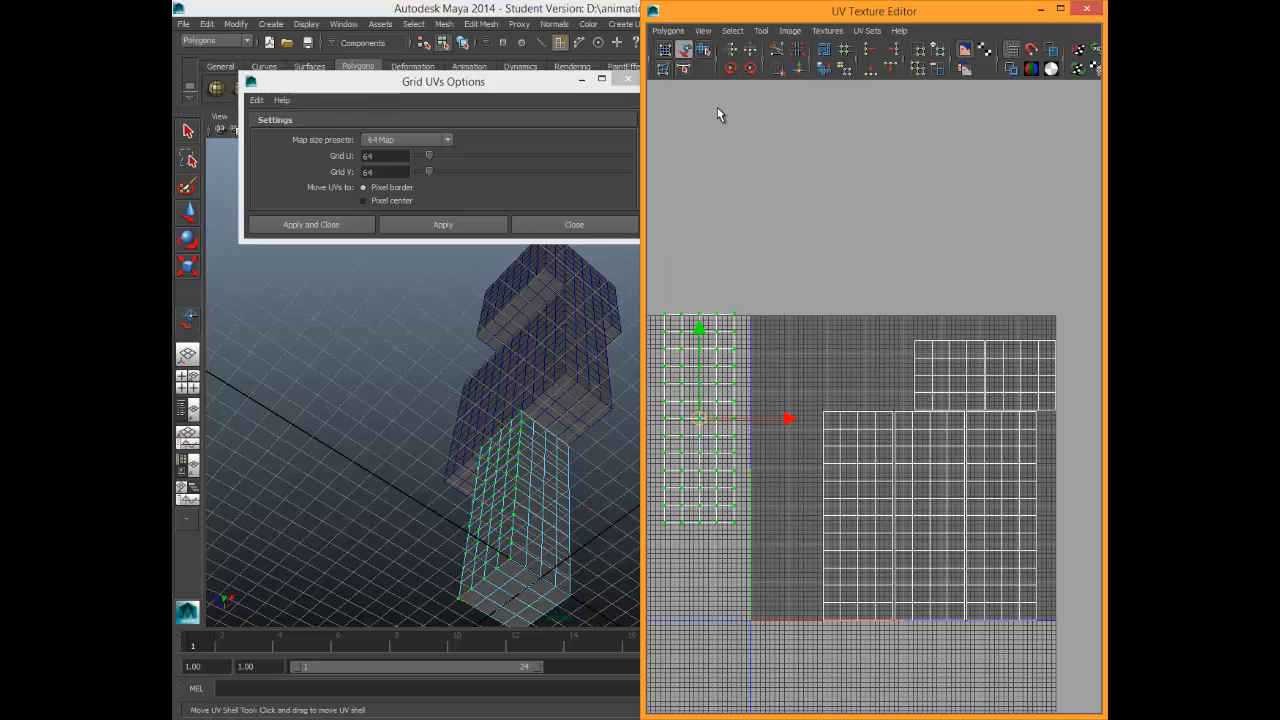
Sew the leg's other side-face strips and its top face onto the moved strip along their shared borders.
key(w)
drag(743, 463, 727, 310)
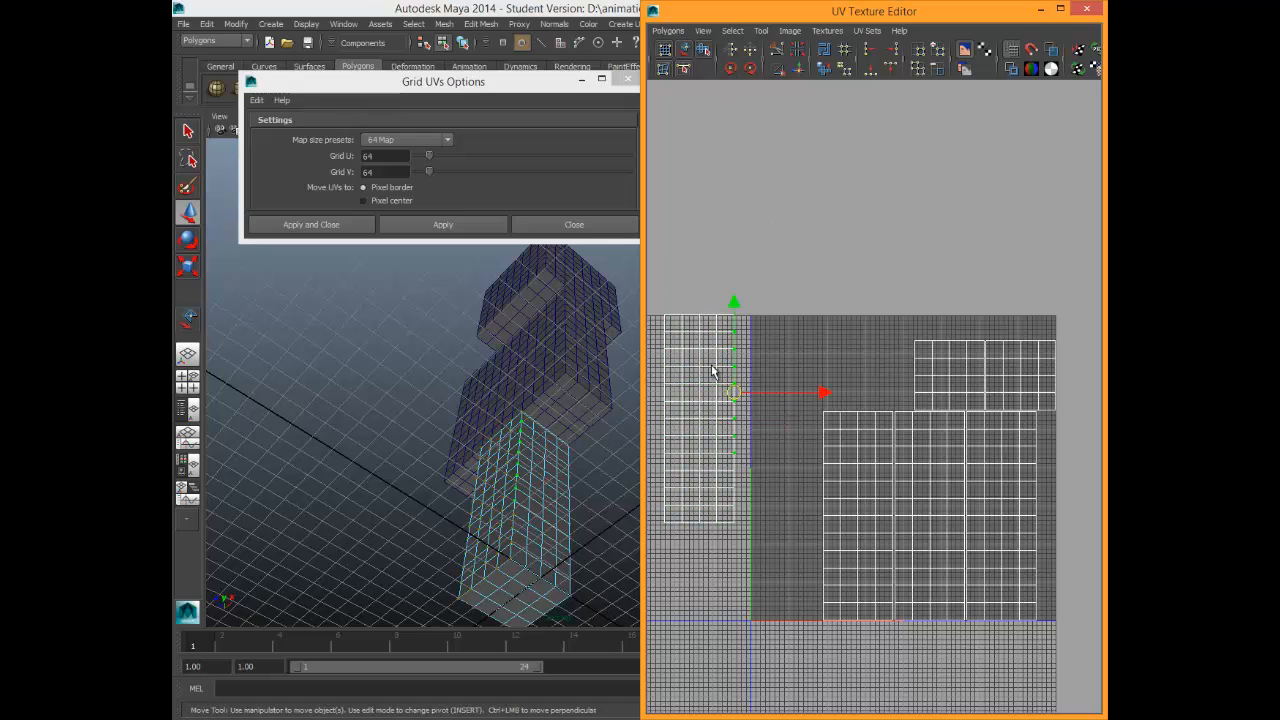
shift+drag(663, 340, 671, 466)
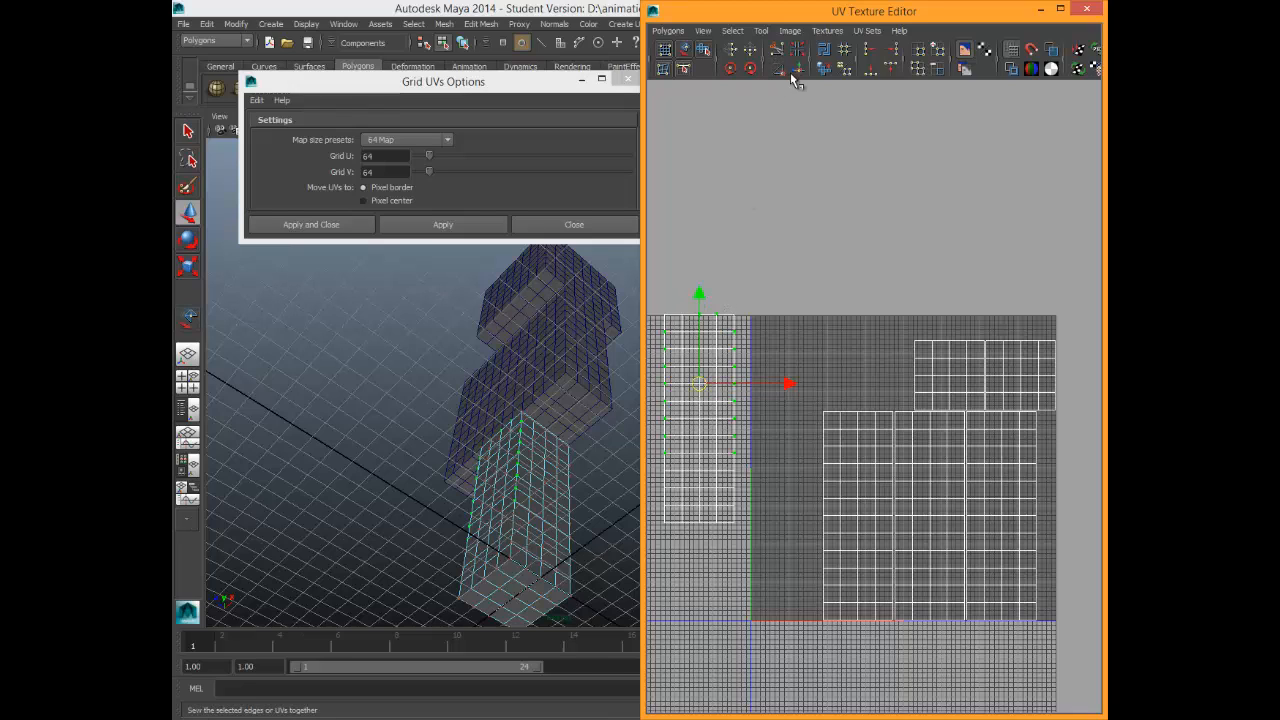
click(791, 70)
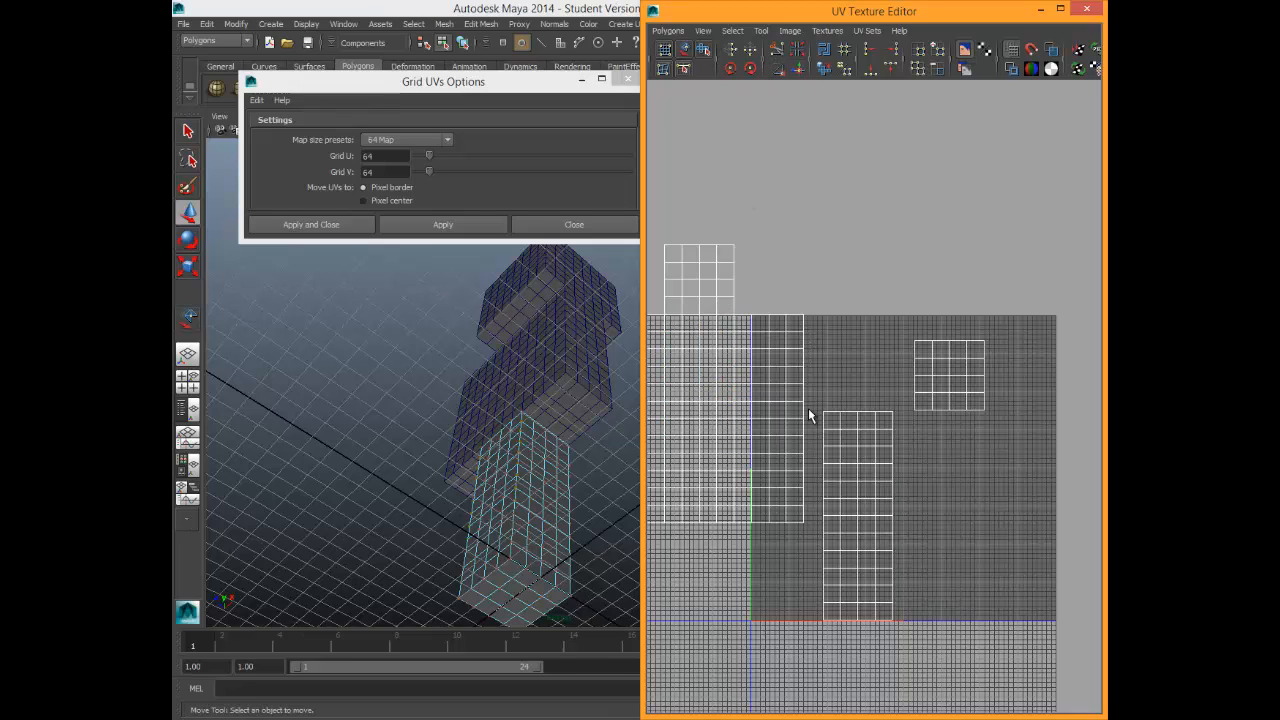
drag(800, 325, 813, 411)
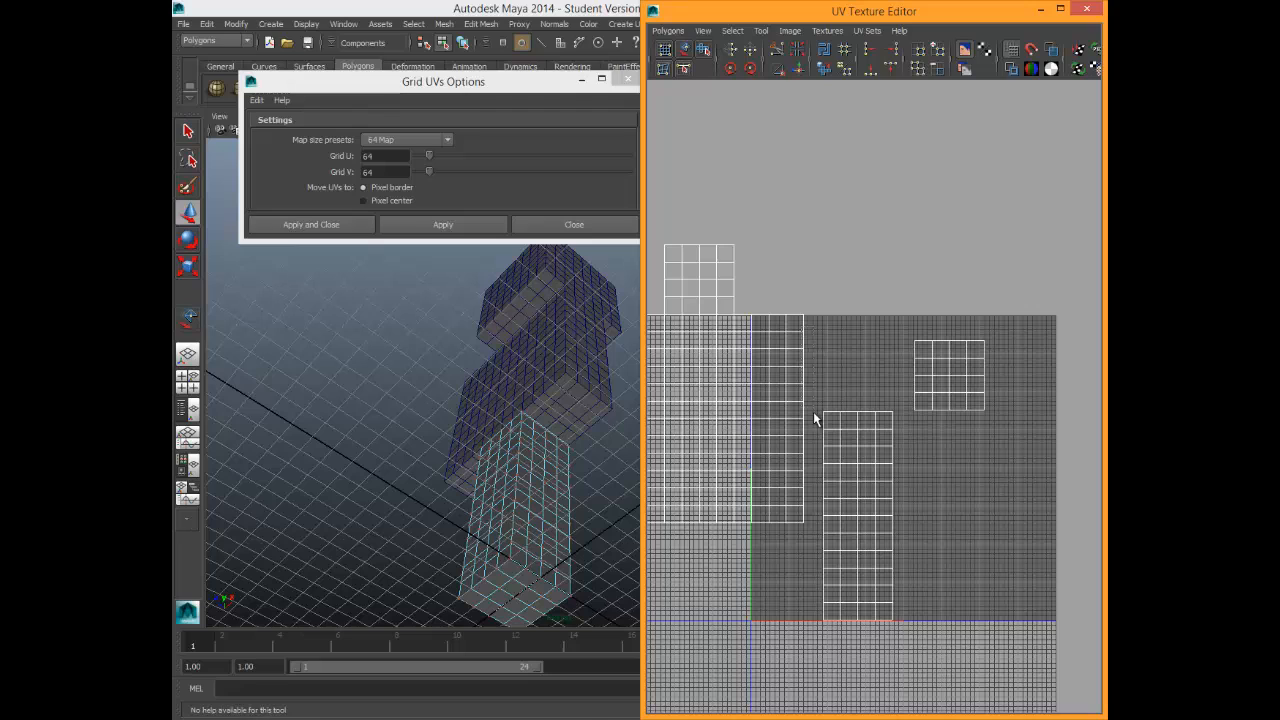
click(798, 68)
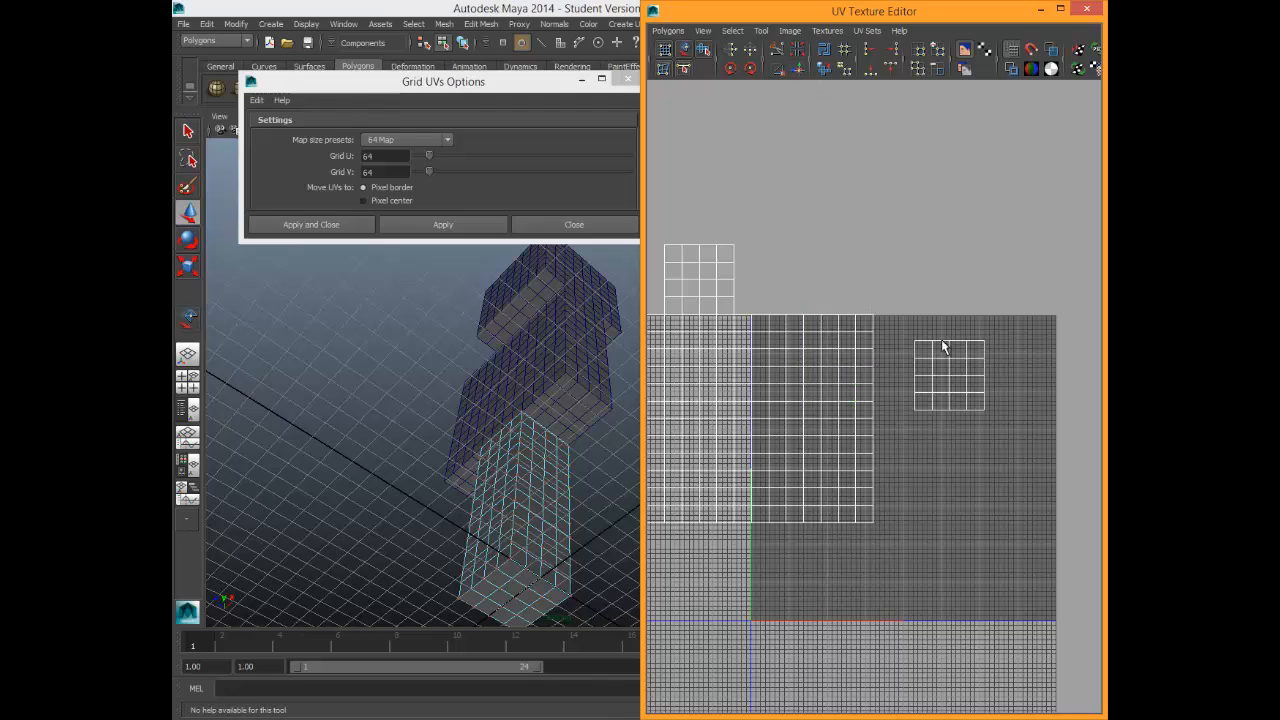
Move the leg's loose bottom-face shell above the UV area and the sewn leg shell to the area's lower right.
click(684, 48)
click(955, 365)
drag(927, 352, 761, 250)
click(762, 355)
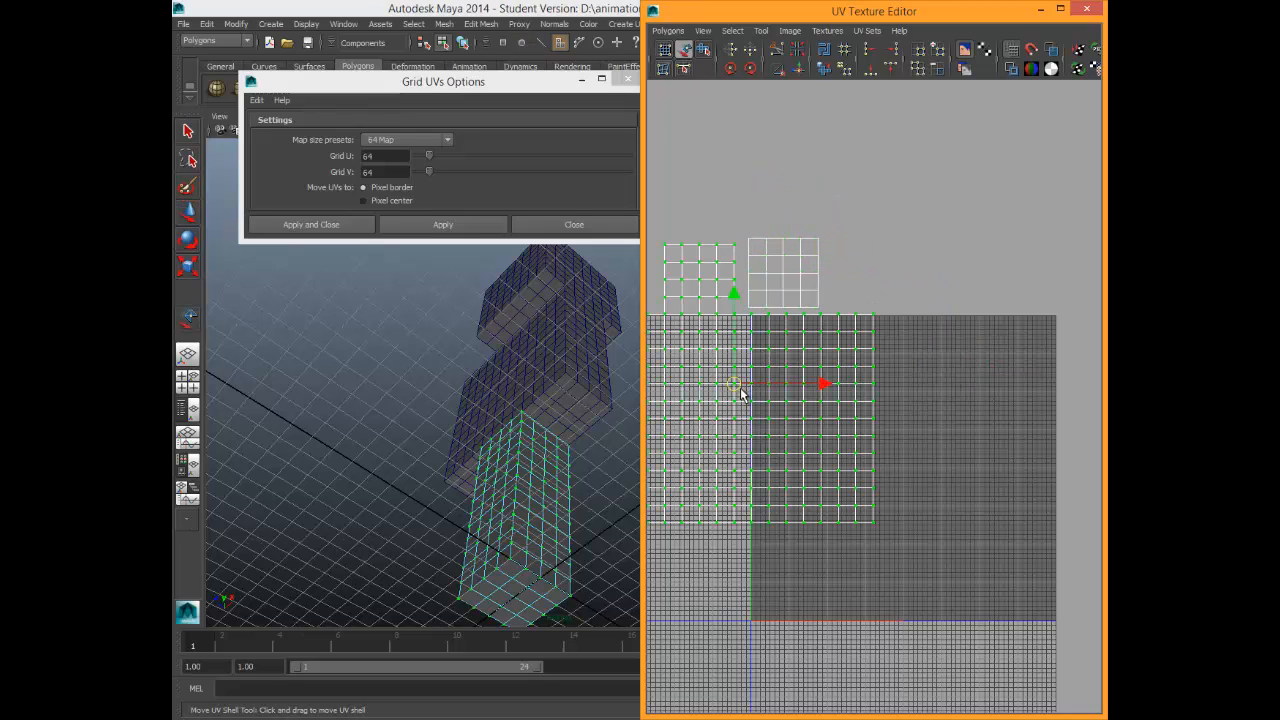
drag(738, 388, 994, 556)
Select the torso, arm and leg together as objects so that all their UV shells are displayed.
key(q)
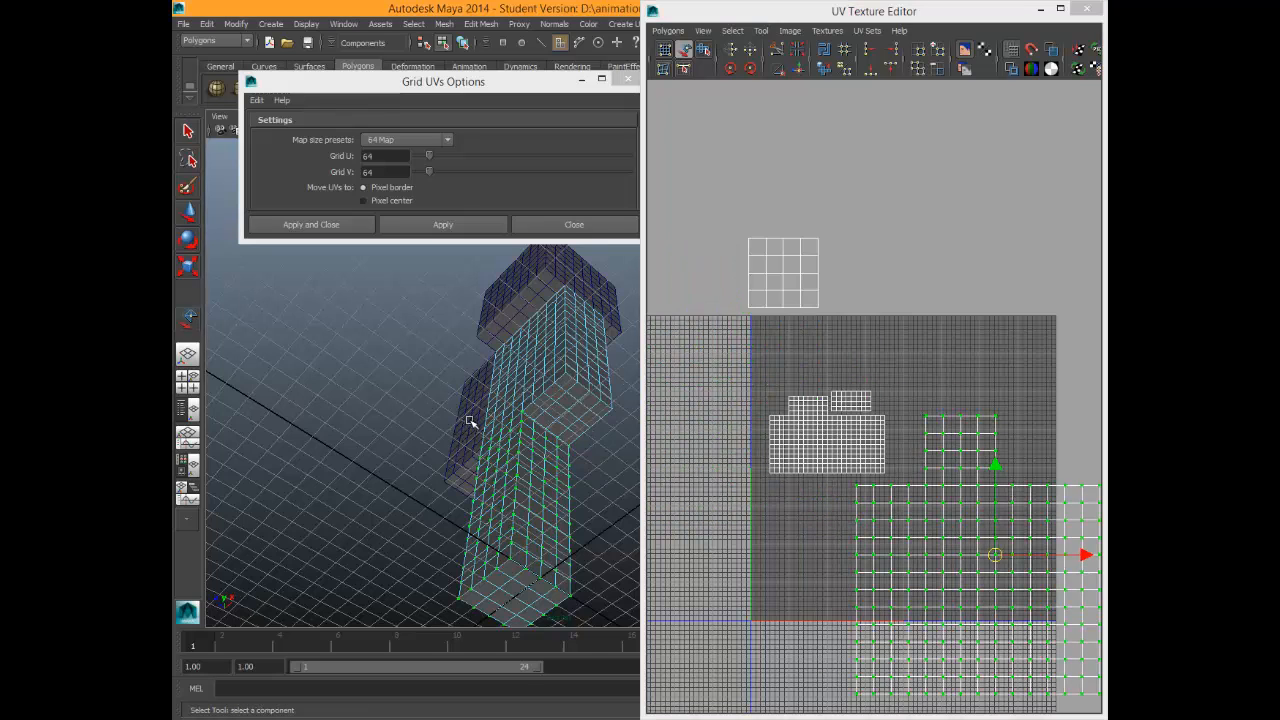
shift+click(470, 421)
right_drag(473, 431, 526, 393)
shift+click(546, 517)
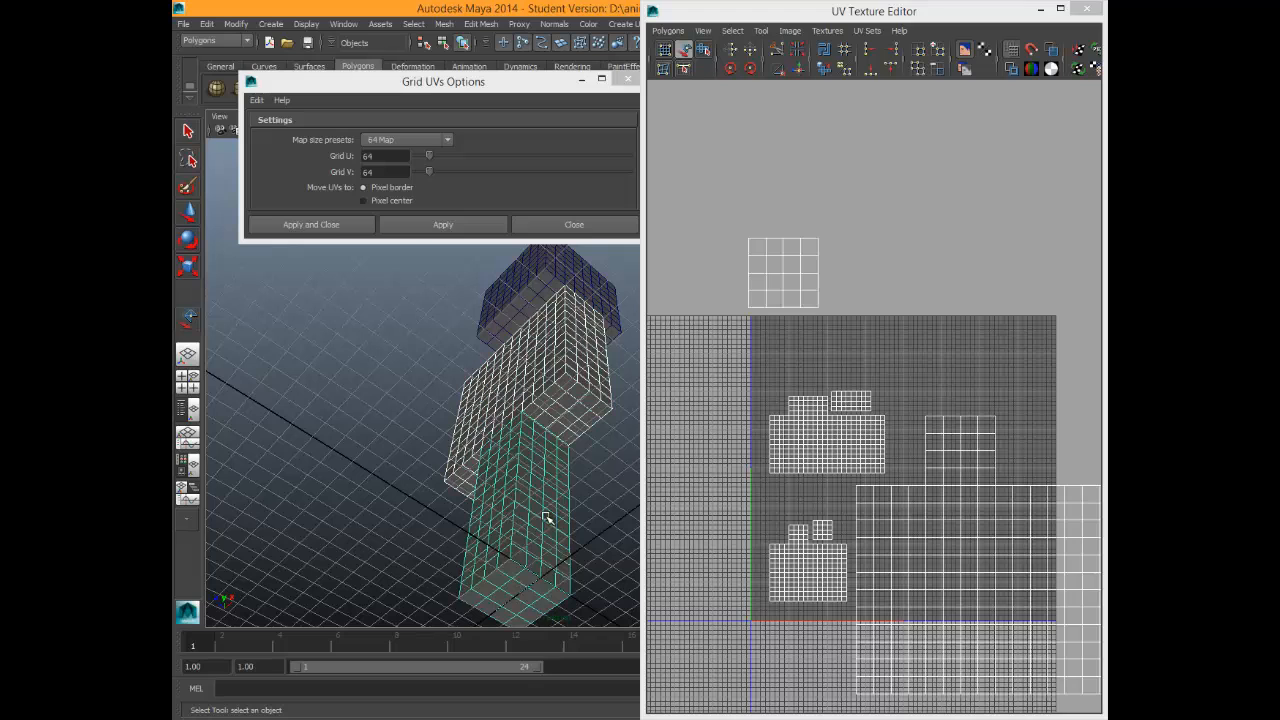
click(705, 54)
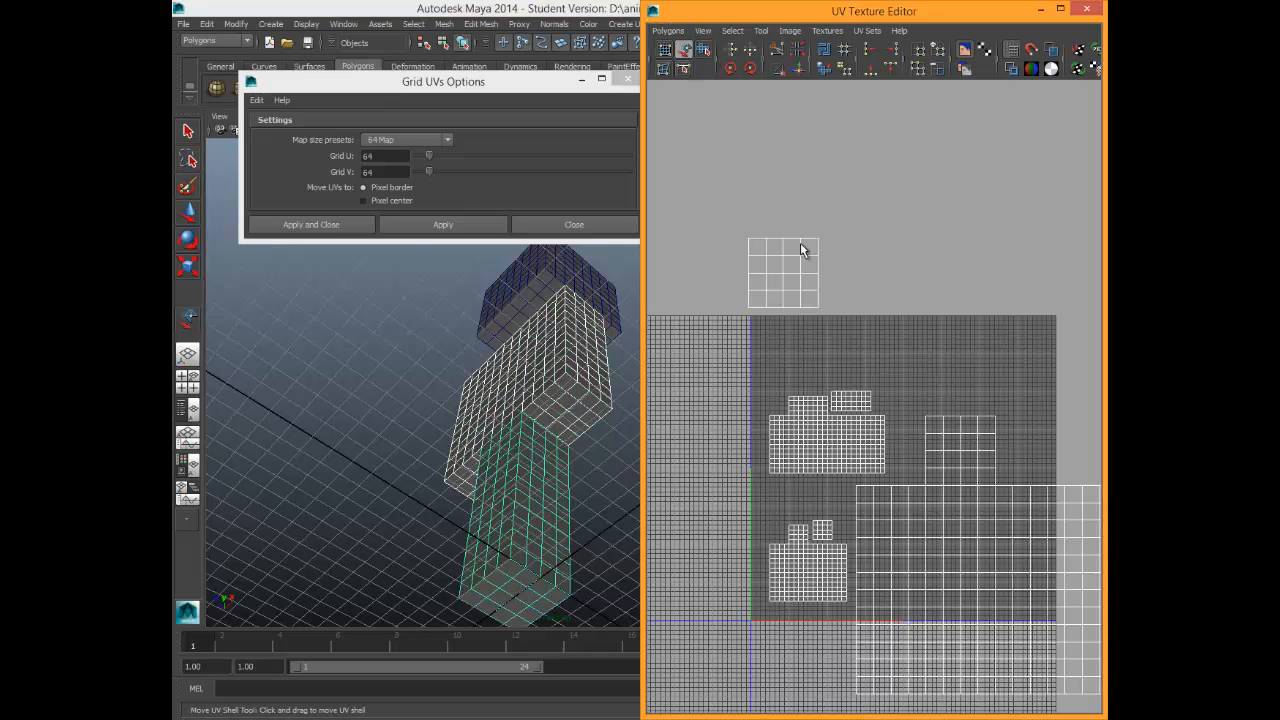
click(943, 474)
click(553, 488)
shift+click(470, 445)
shift+click(543, 397)
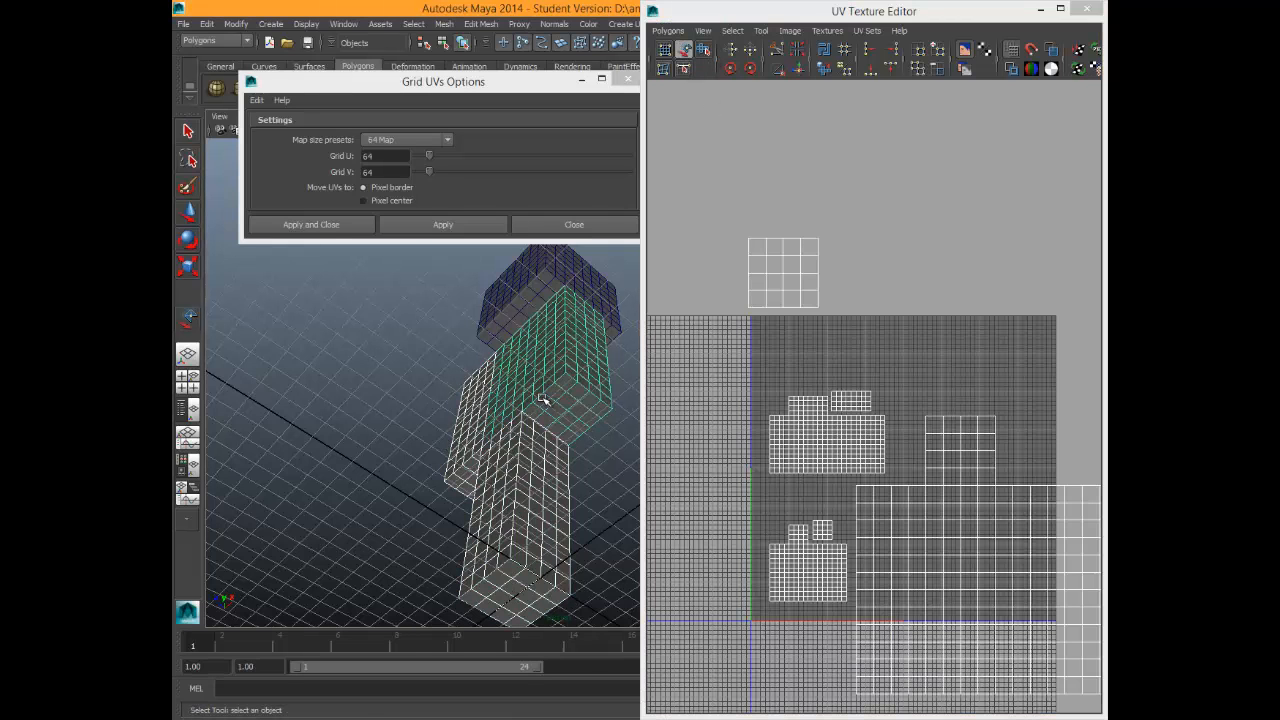
key(w)
Nudge the sewn leg shell into line with the grid and scale it uniformly until each face spans about one grid square.
click(684, 49)
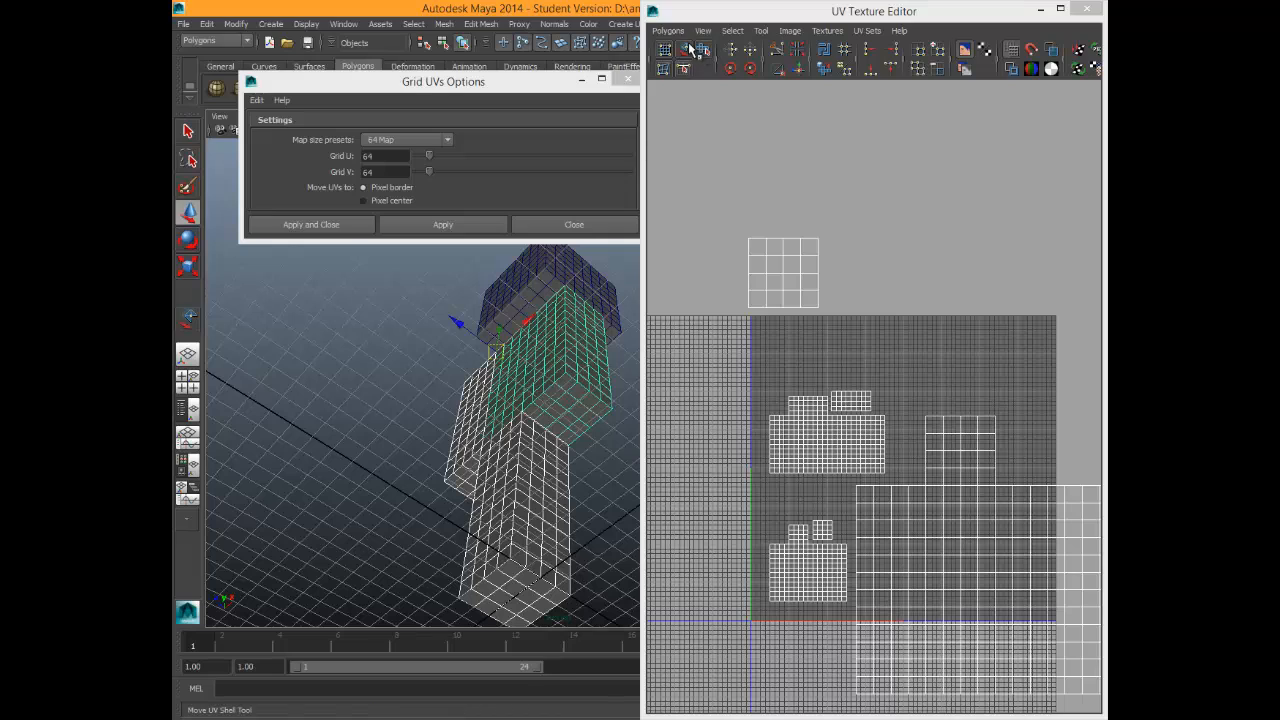
click(990, 555)
drag(990, 555, 951, 586)
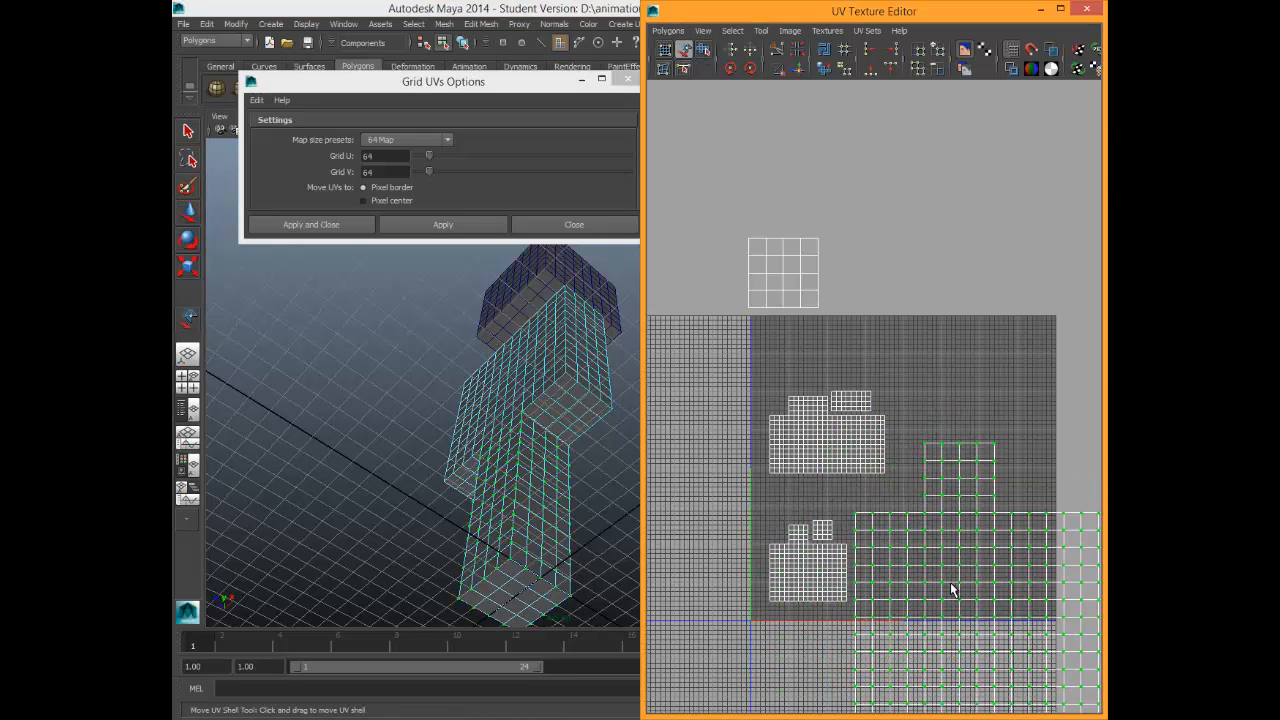
scroll(957, 591, up, 3)
alt+middle_drag(999, 627, 706, 311)
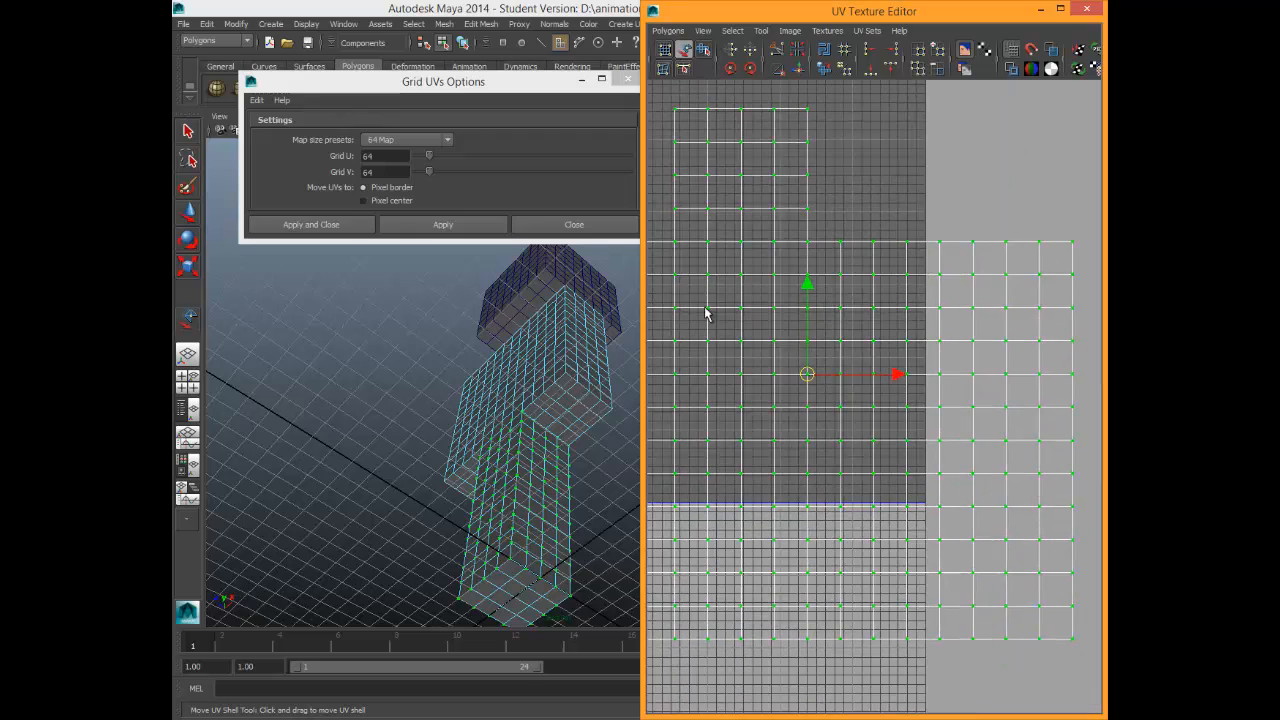
scroll(706, 311, up, 6)
alt+middle_drag(740, 389, 908, 481)
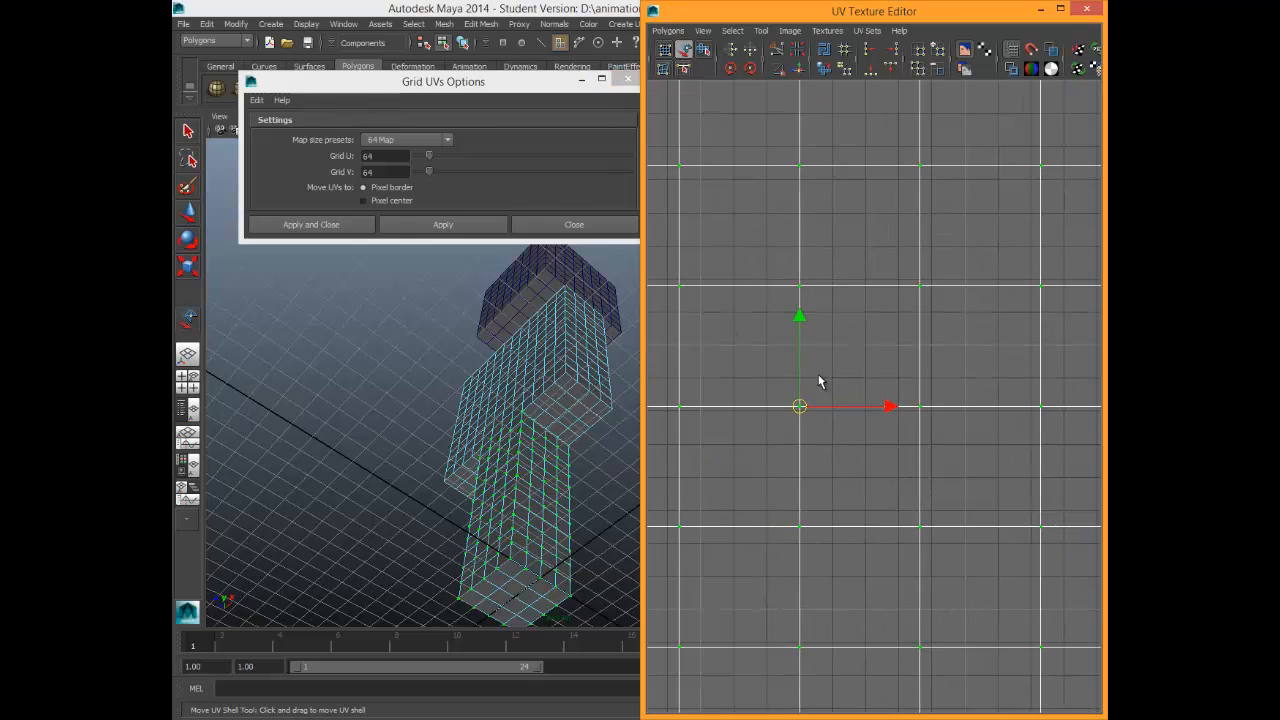
drag(799, 410, 754, 375)
key(r)
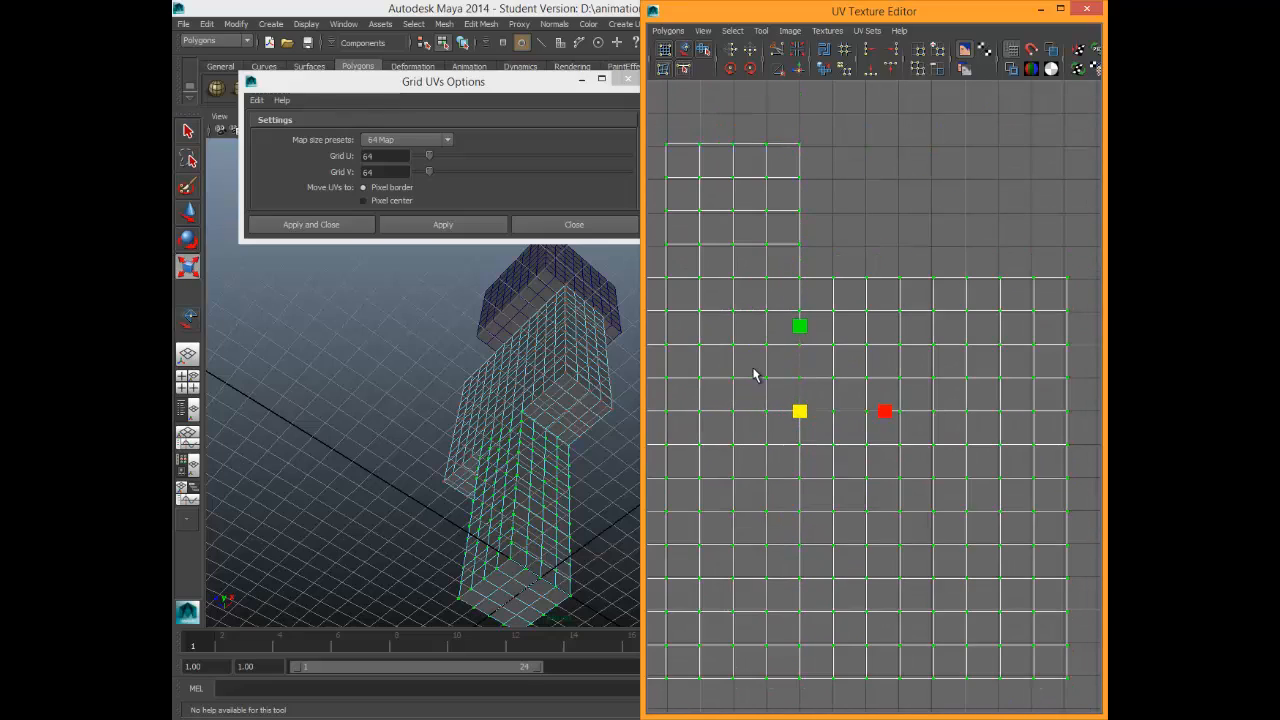
Move the scaled leg shell to the right of the arm's shells, in the same row.
scroll(754, 368, down, 7)
alt+middle_drag(790, 425, 909, 445)
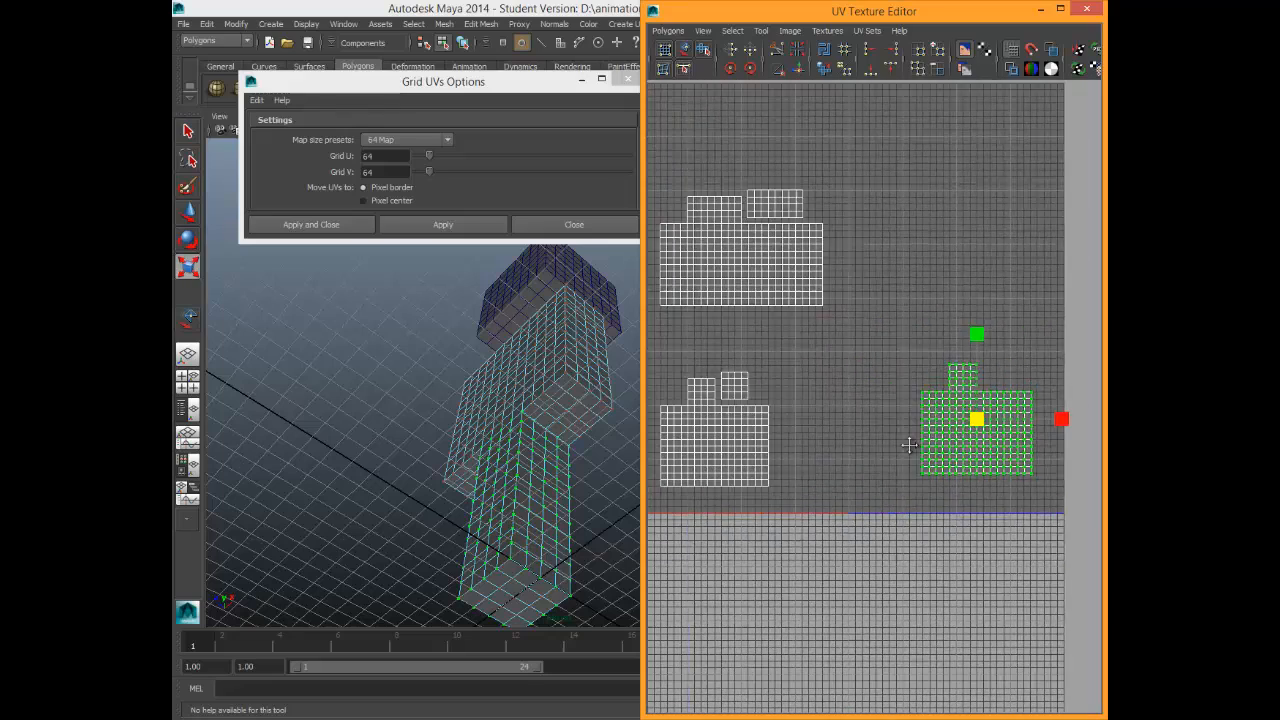
click(685, 50)
drag(1030, 417, 916, 428)
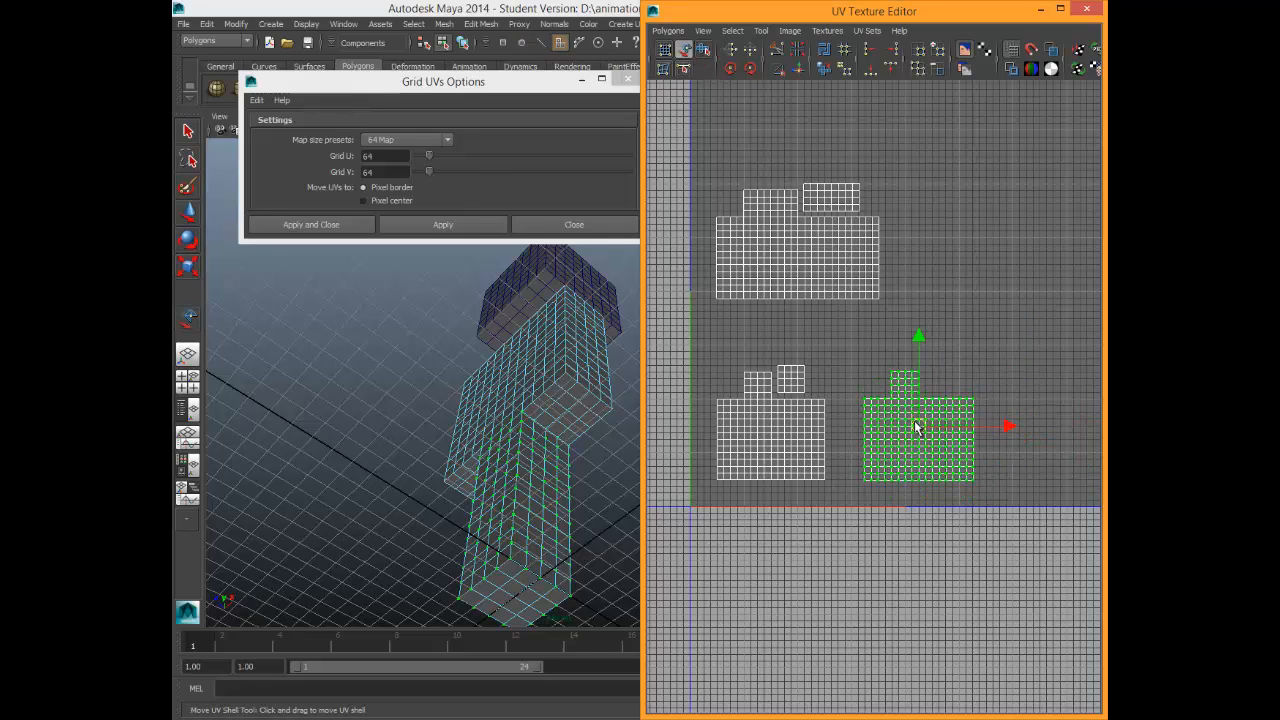
Move the leg's bottom-face shell into the gridded UV area and scale it uniformly until each face spans about one grid square.
scroll(926, 314, down, 2)
click(812, 170)
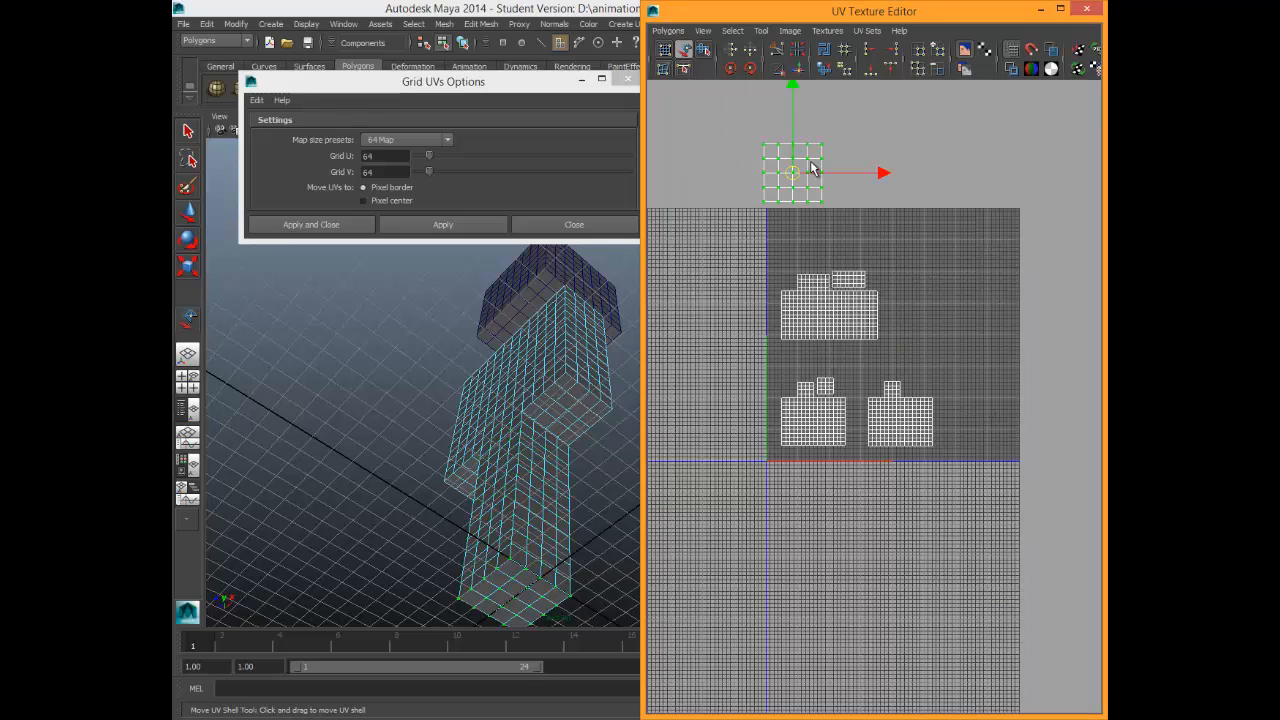
drag(812, 170, 955, 362)
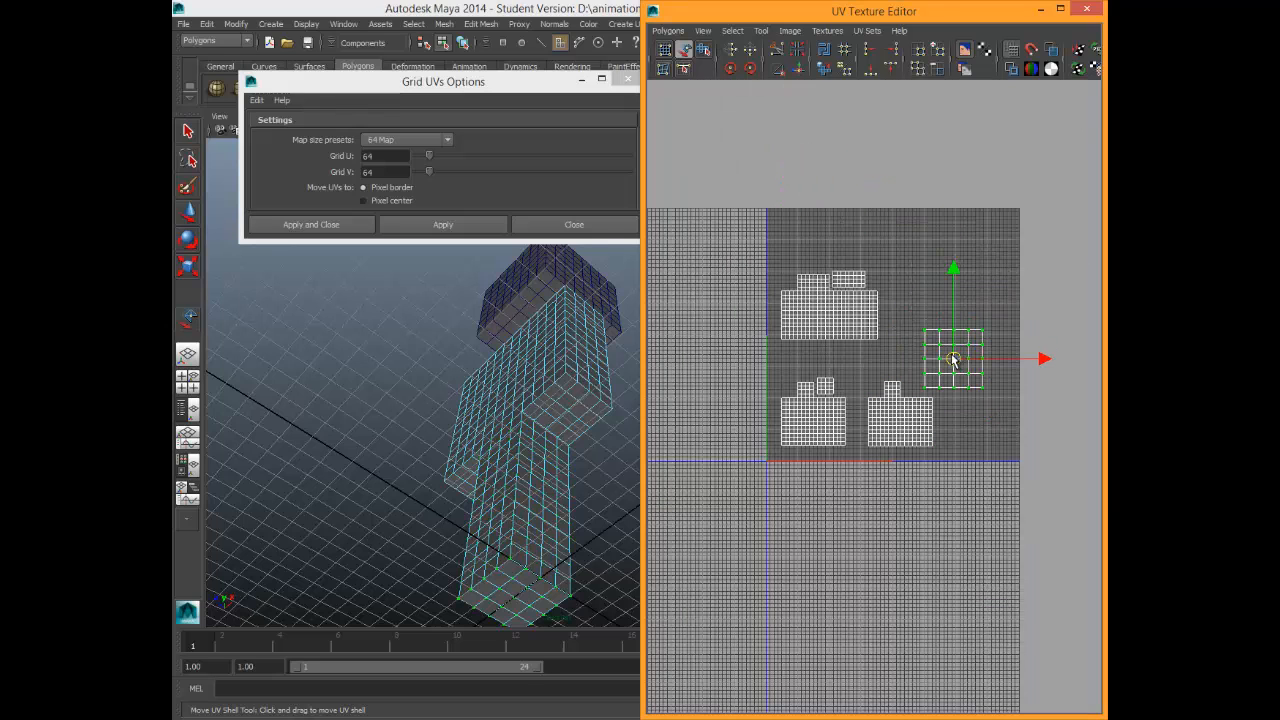
scroll(953, 359, up, 5)
key(a)
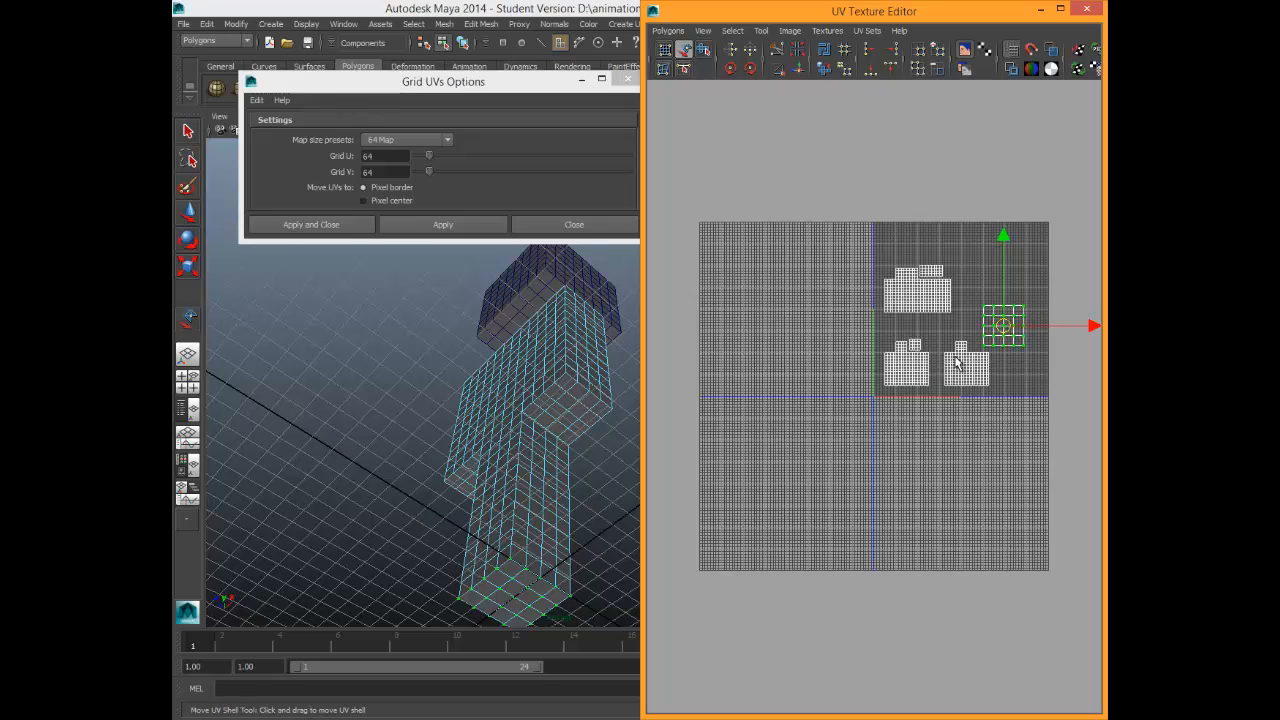
scroll(1011, 339, up, 3)
scroll(1011, 345, up, 10)
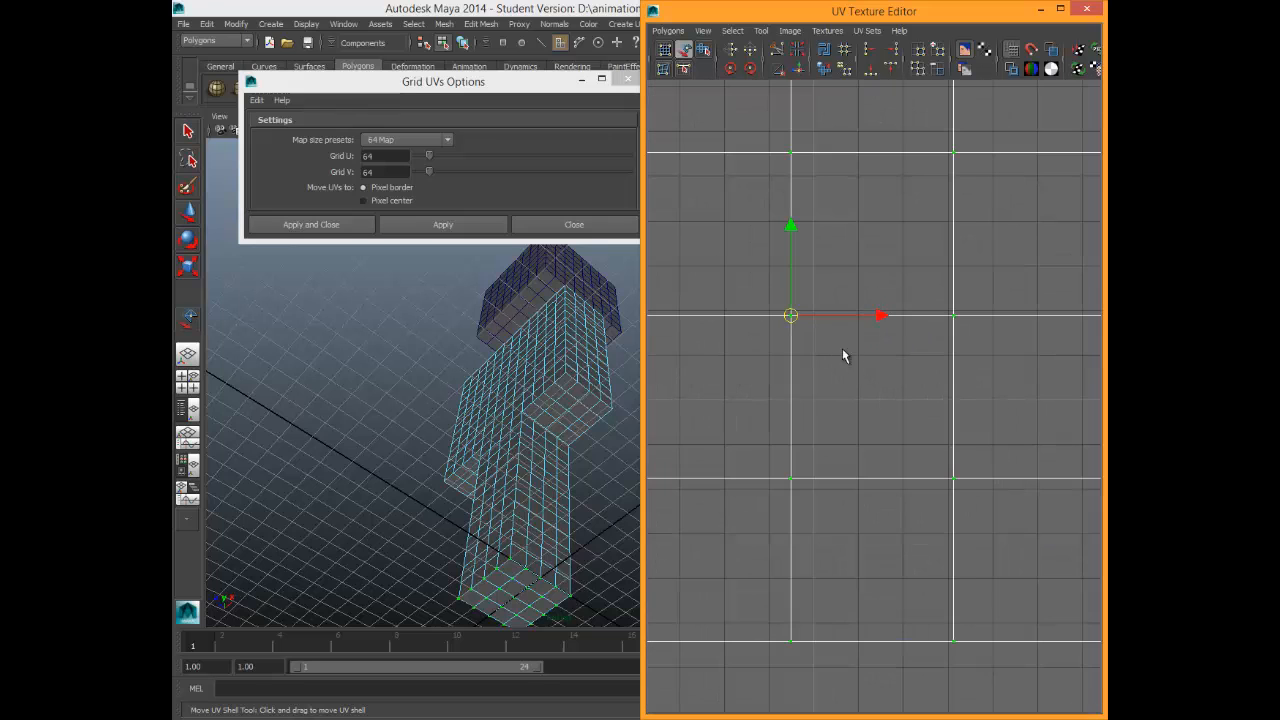
alt+middle_drag(790, 318, 800, 321)
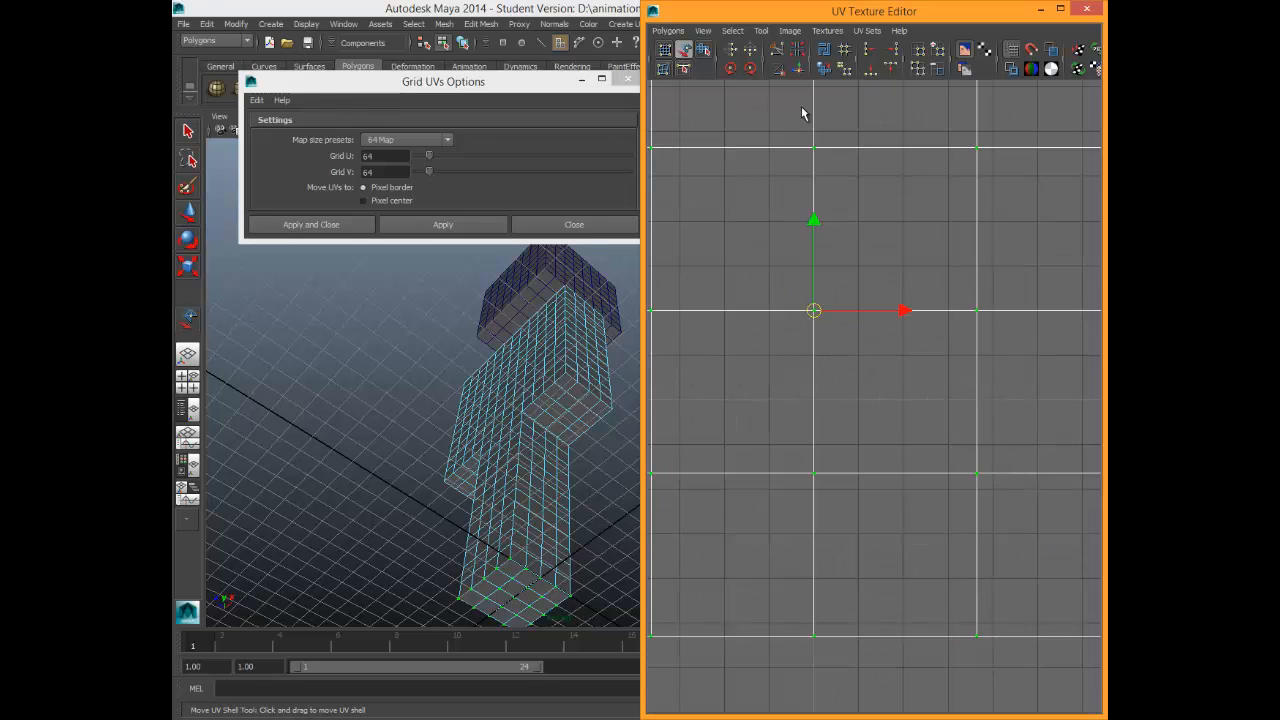
key(r)
drag(814, 310, 741, 332)
scroll(745, 414, down, 5)
alt+middle_drag(882, 457, 1100, 441)
Move the leg's bottom-face shell directly beside the upper block of the sewn leg shell.
key(w)
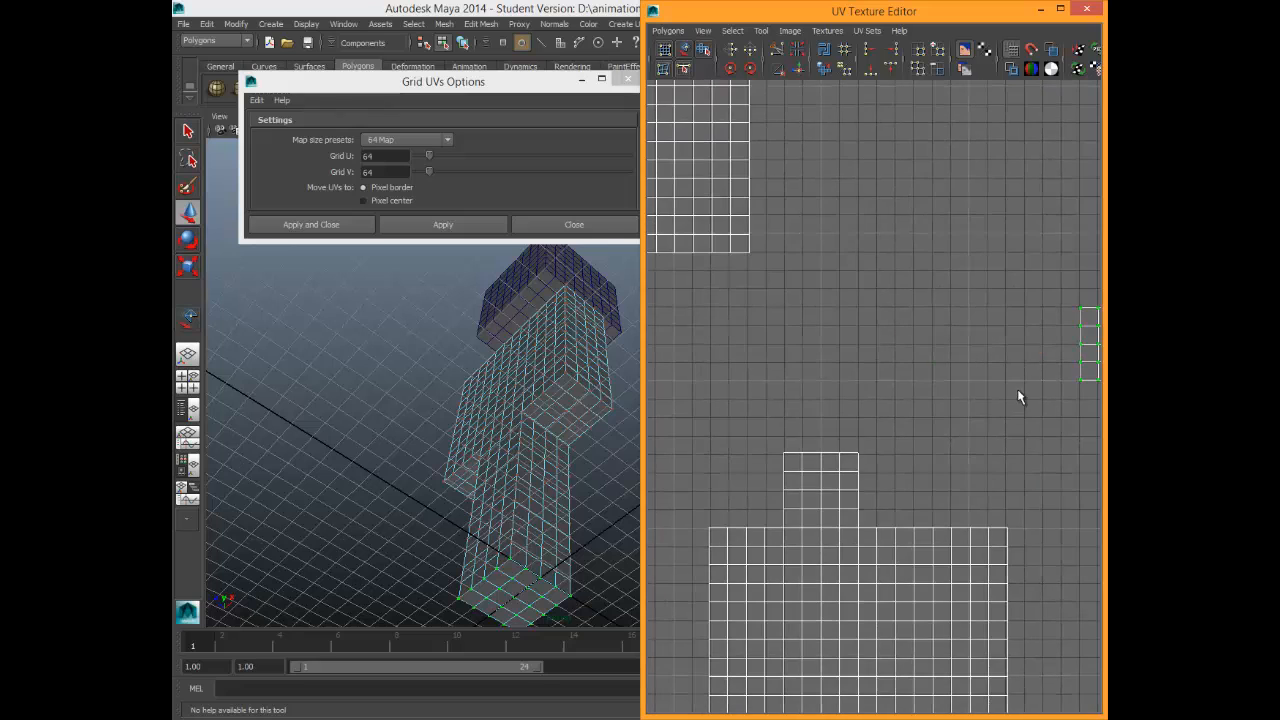
scroll(1011, 381, down, 3)
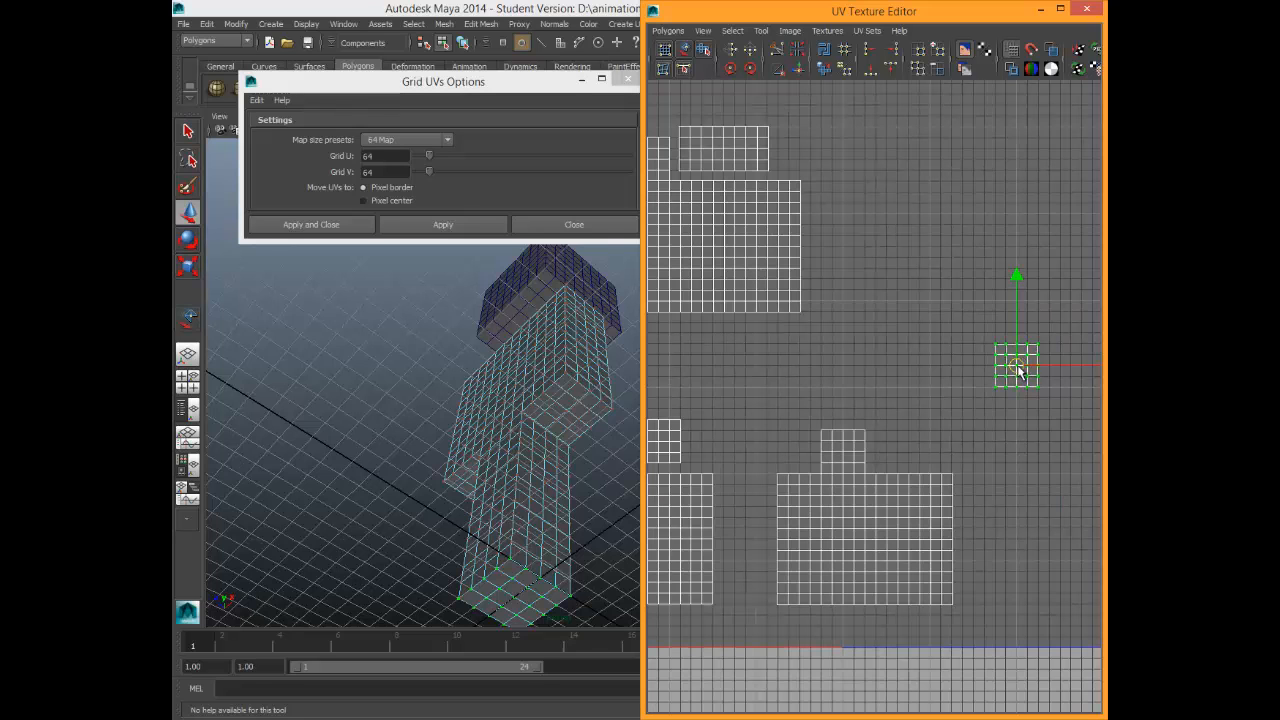
drag(1014, 369, 893, 450)
key(ctrl+z)
click(686, 51)
drag(954, 409, 897, 446)
Select all torso, arm and leg shells and snap their UVs to the pixel borders of the 64 map grid.
scroll(809, 353, down, 3)
shift+click(760, 340)
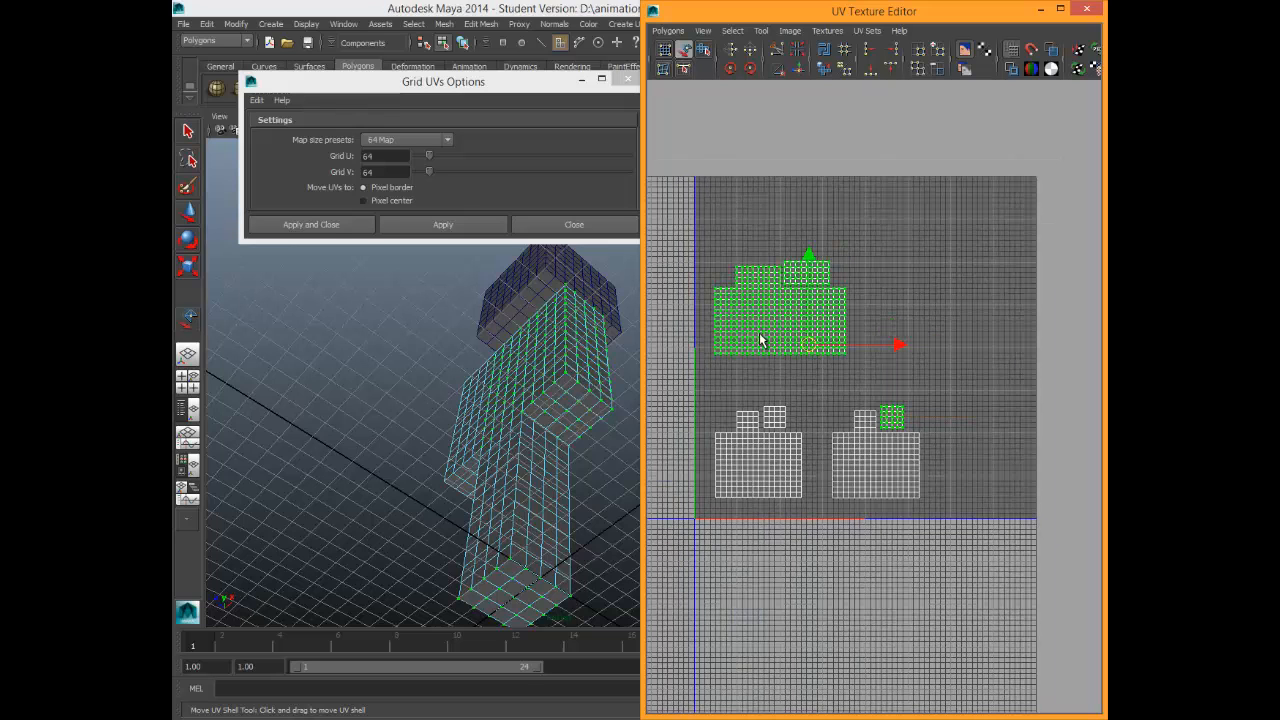
shift+click(877, 455)
shift+click(737, 451)
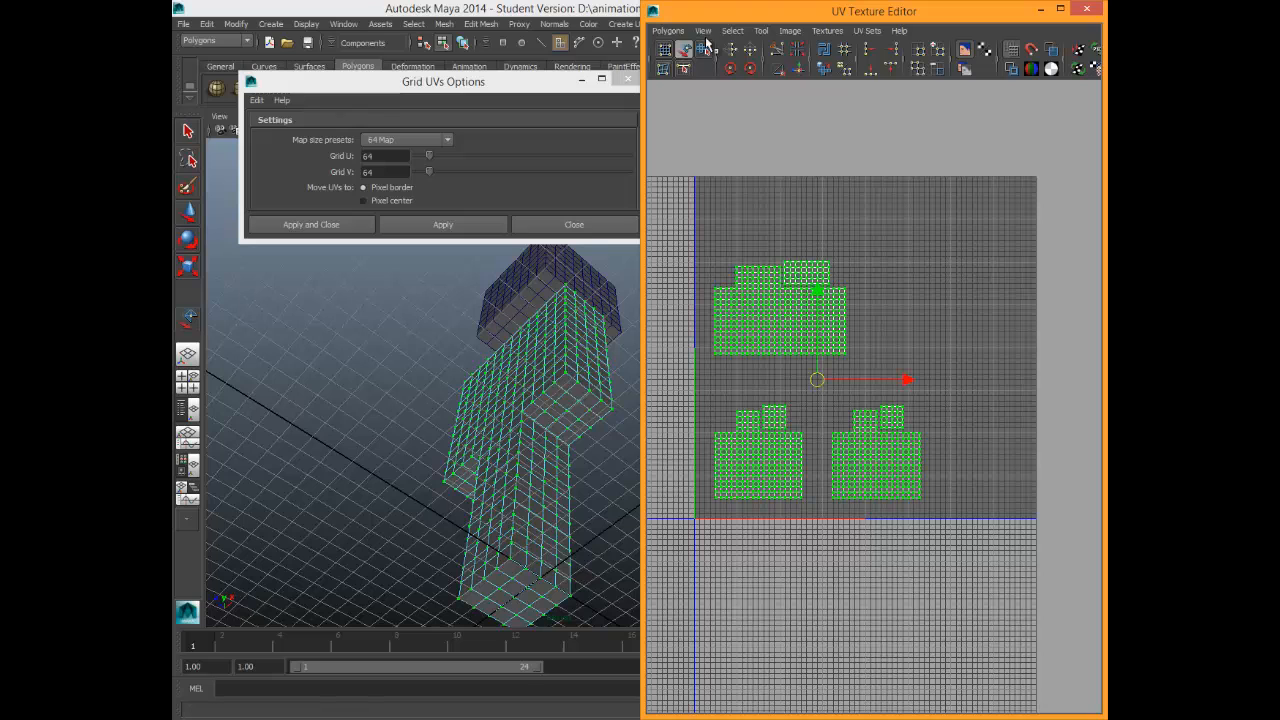
click(422, 217)
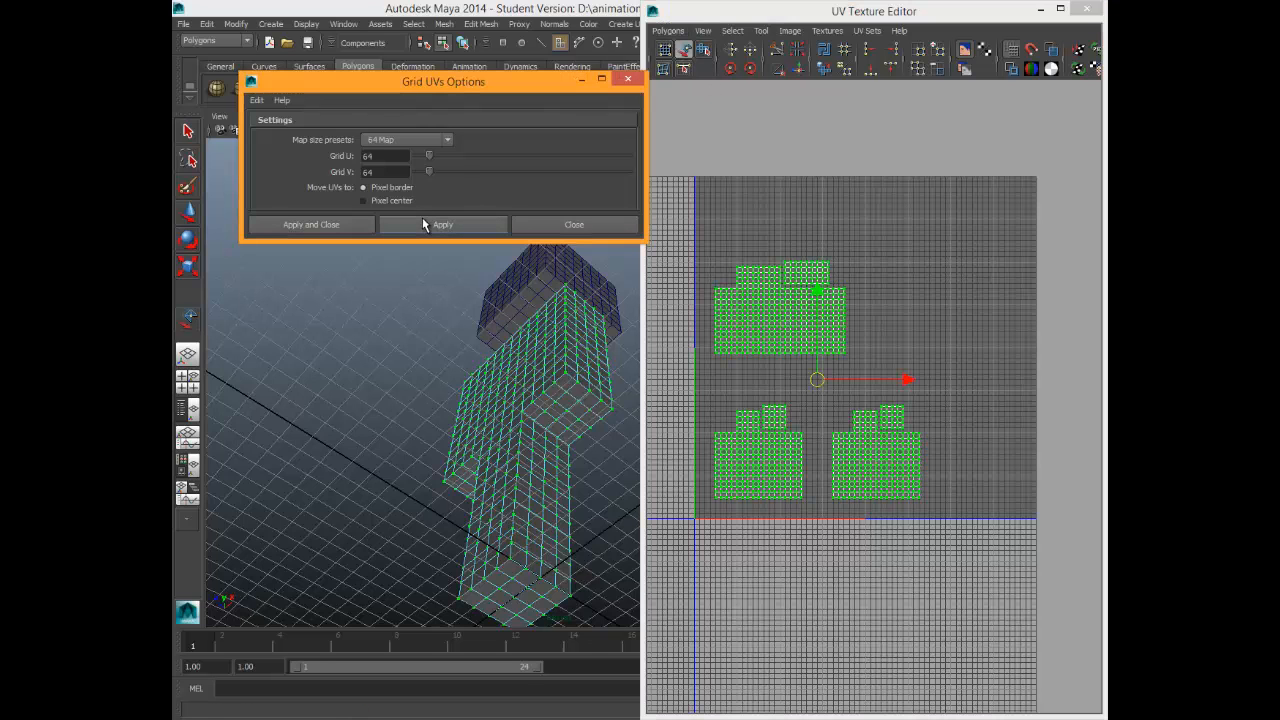
click(960, 325)
scroll(740, 234, up, 6)
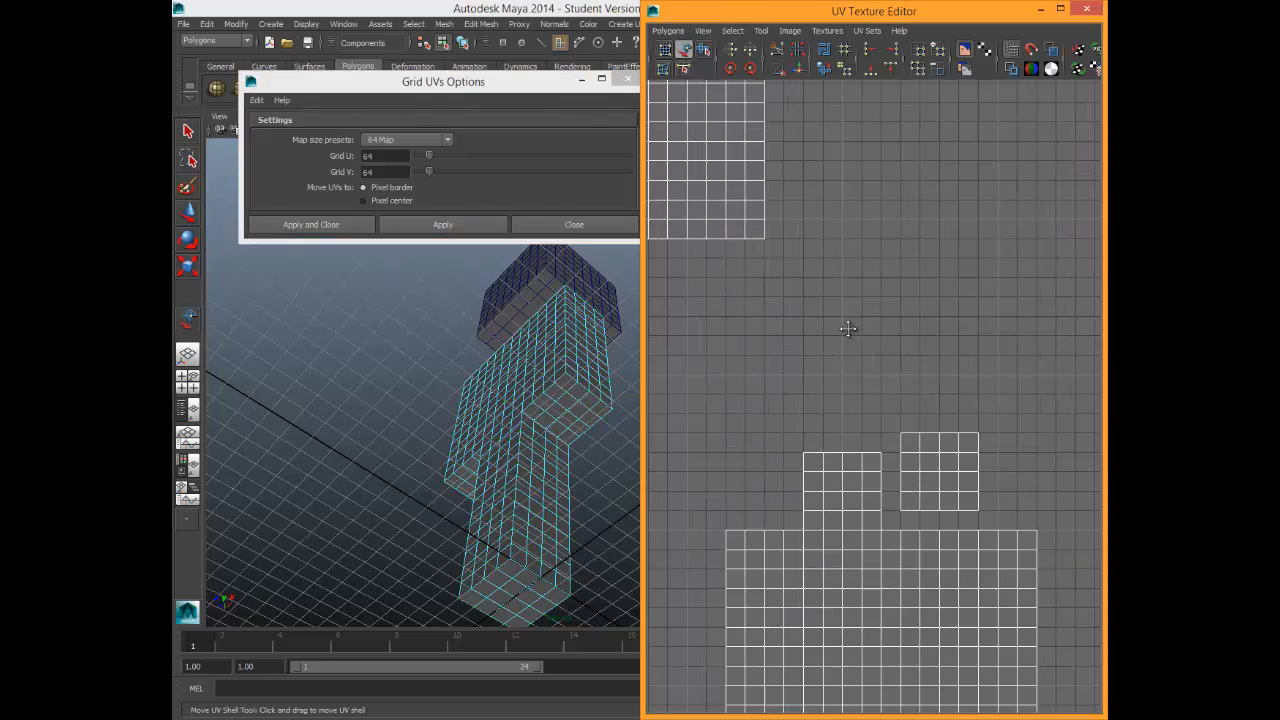
Move both leg shells about two grid squares closer to the arm's shells, leaving a gap of four squares.
scroll(810, 420, down, 5)
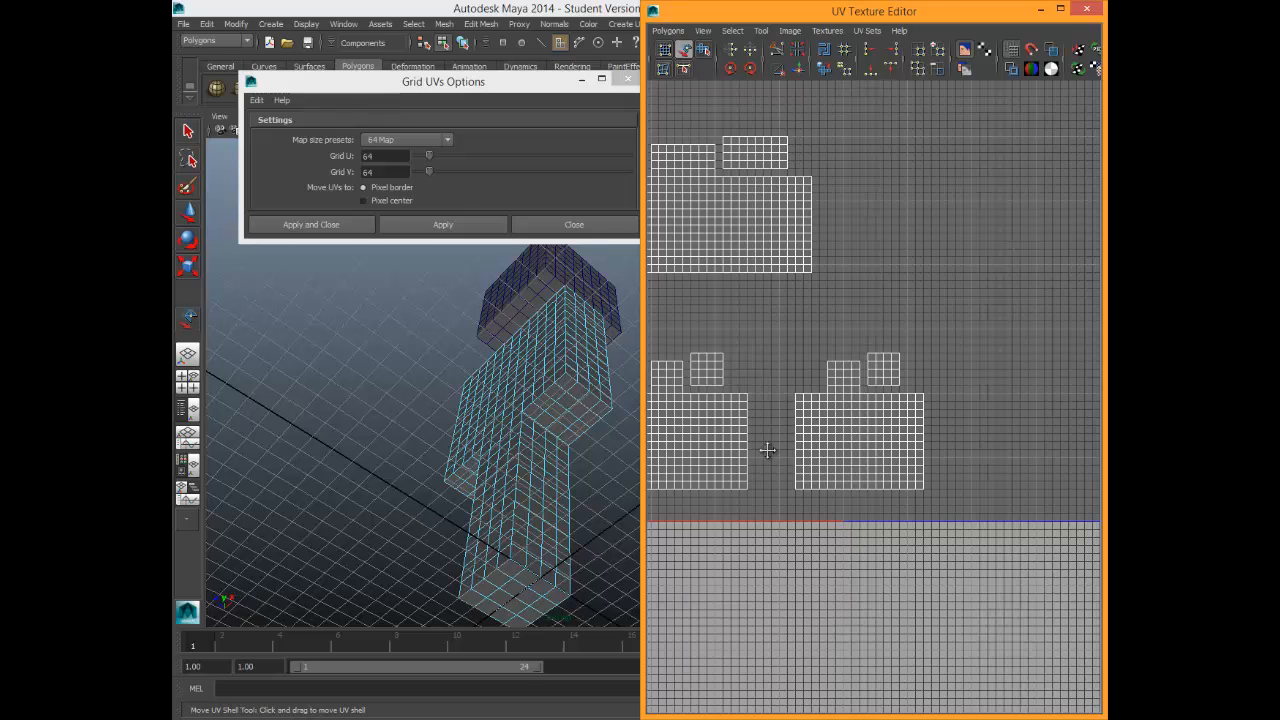
alt+middle_drag(767, 450, 857, 434)
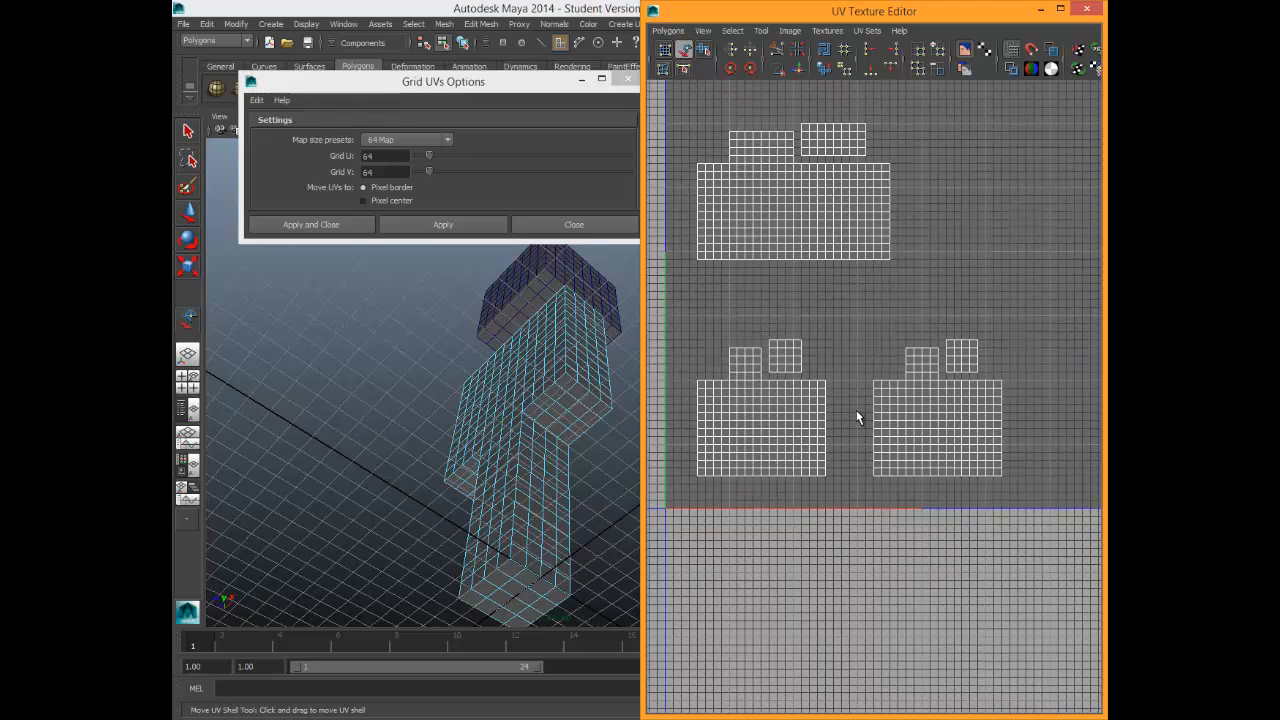
click(944, 392)
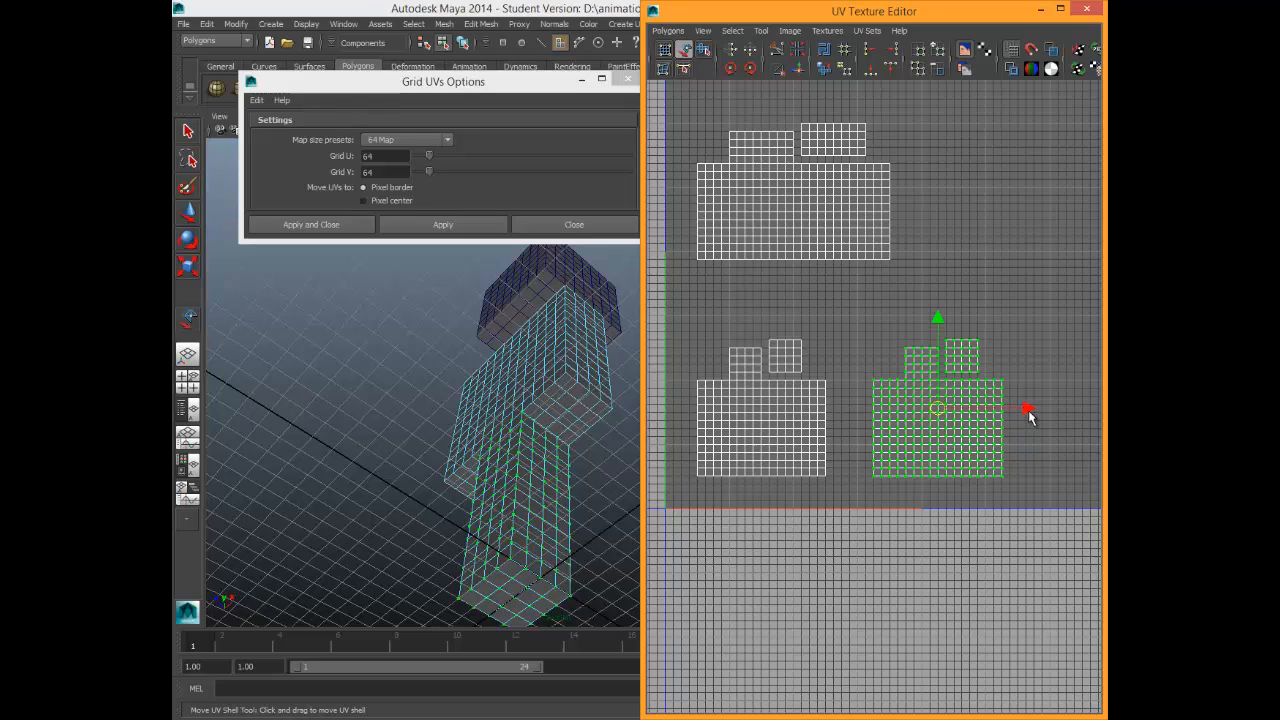
drag(1030, 411, 1008, 408)
scroll(866, 398, up, 5)
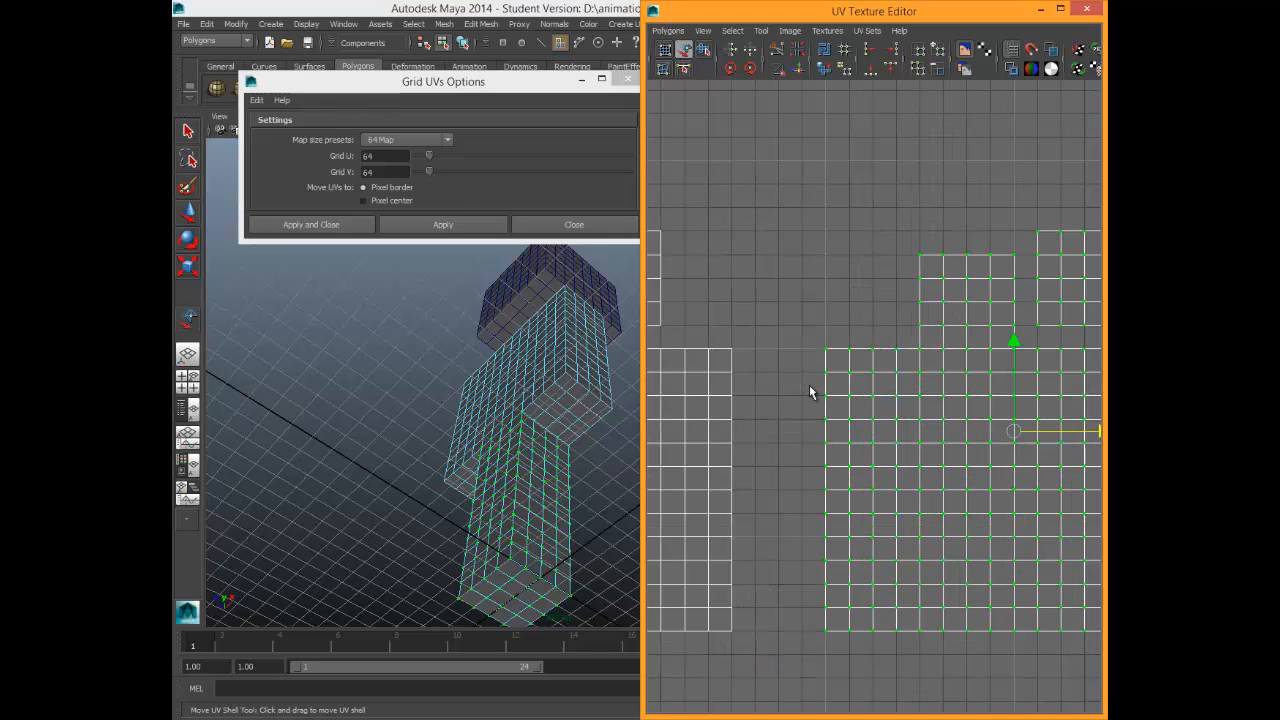
scroll(809, 385, down, 5)
Examine the torso, arm and leg shells one by one, checking how their edges line up with the grid lines.
click(811, 206)
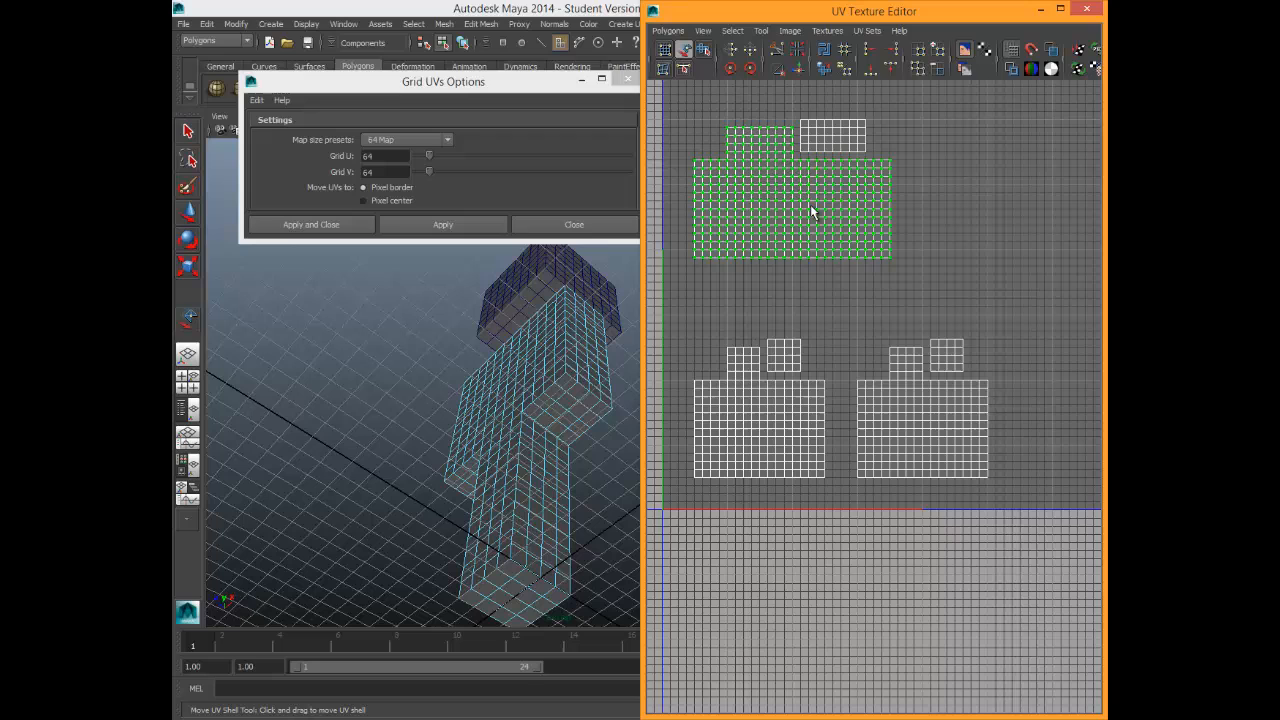
click(845, 140)
click(780, 250)
click(903, 437)
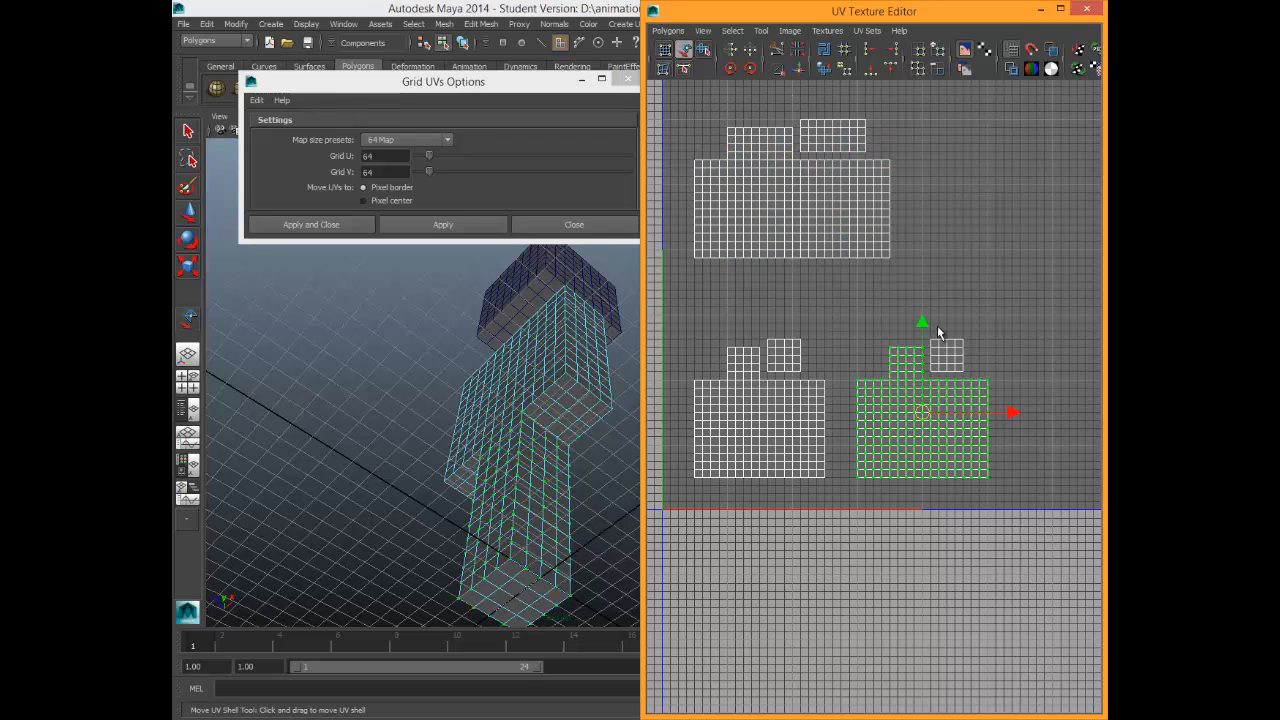
click(945, 354)
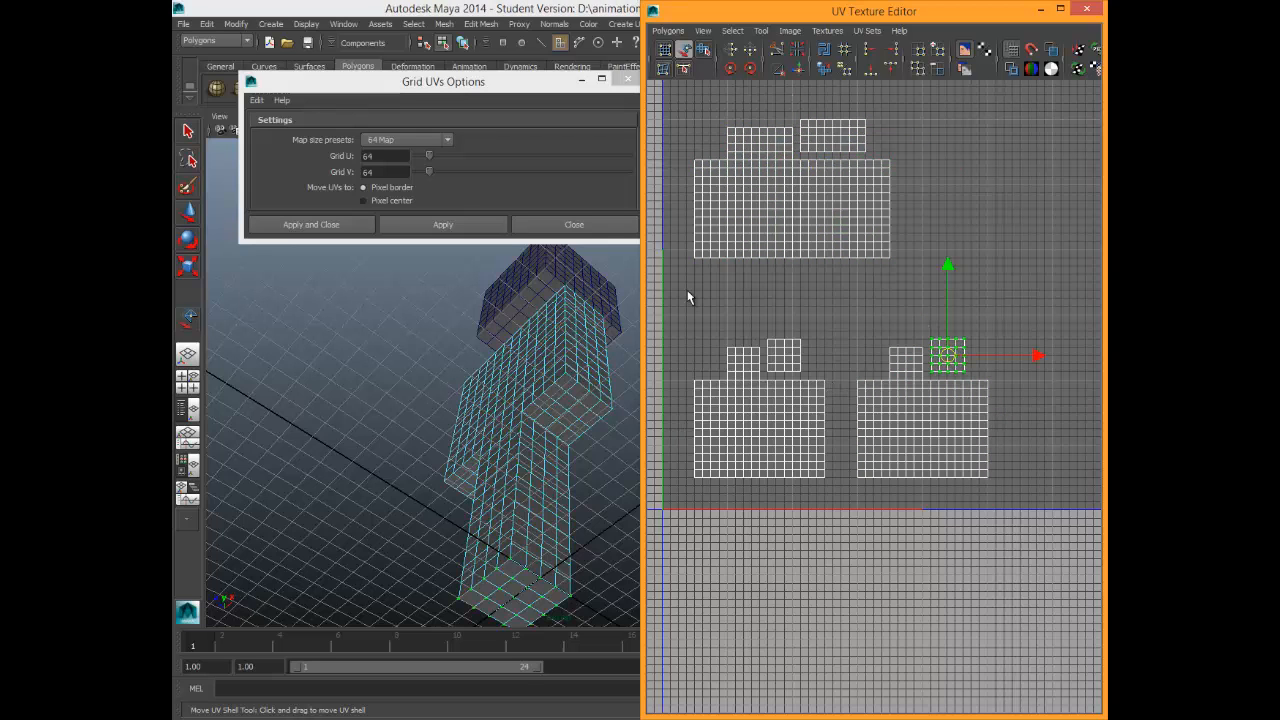
click(938, 383)
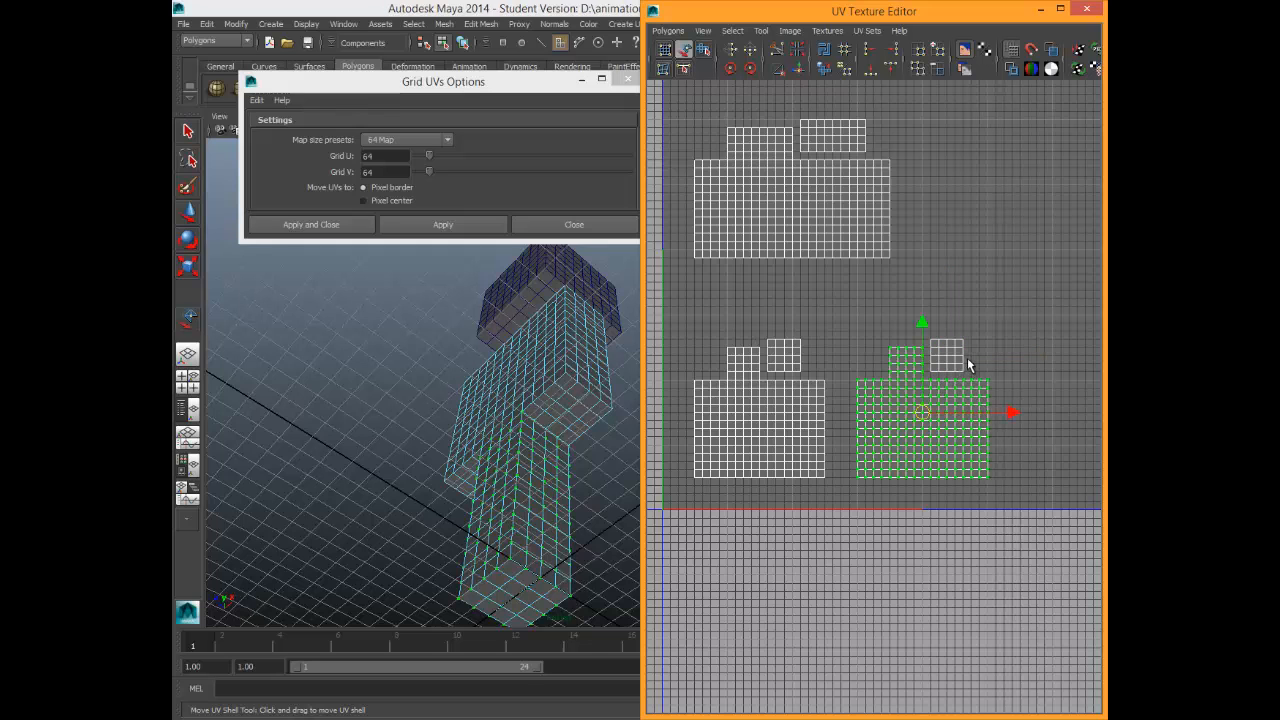
scroll(967, 358, up, 6)
alt+middle_drag(982, 358, 664, 498)
scroll(745, 414, up, 10)
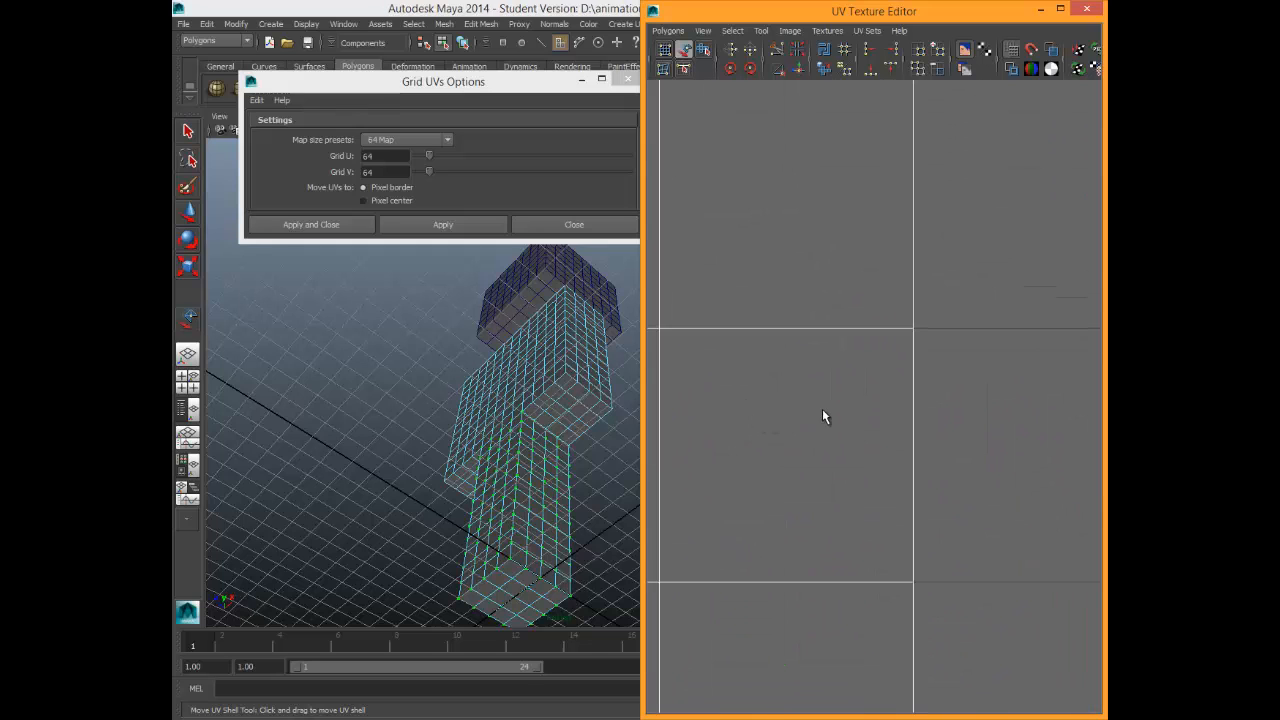
scroll(940, 395, down, 8)
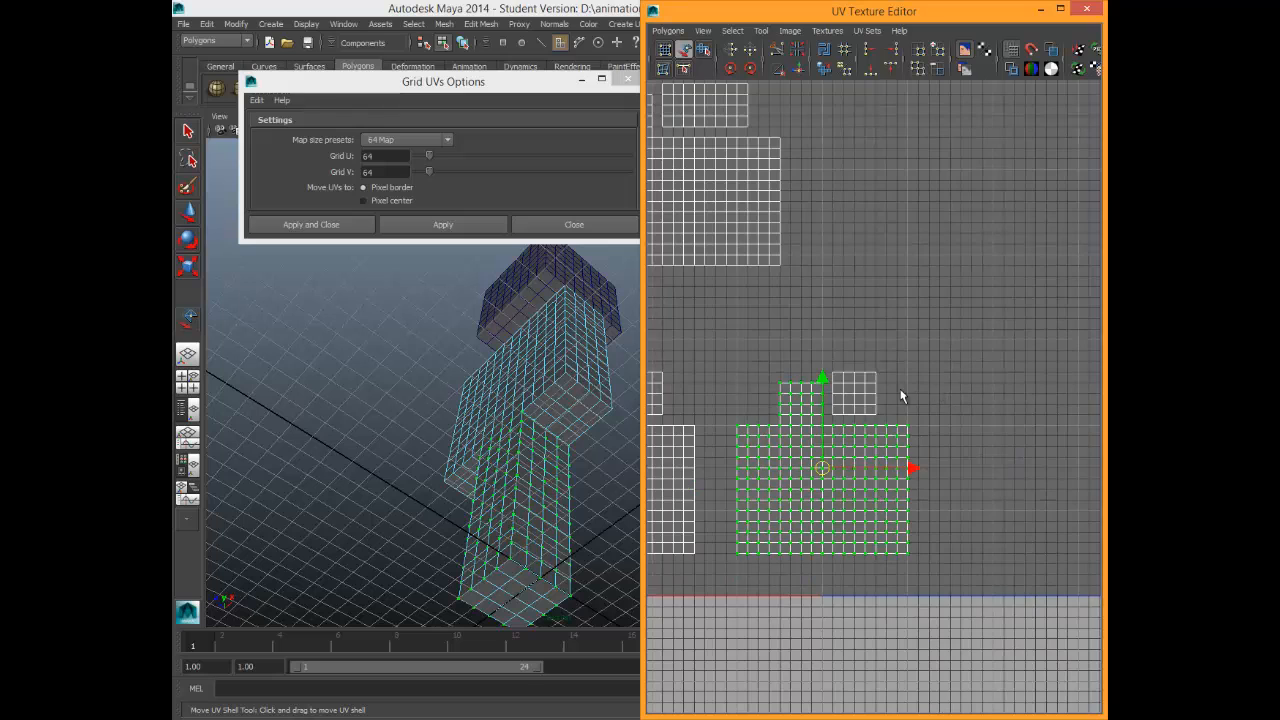
Select every torso, arm and leg shell, snap them again to the 64 map grid's pixel borders, and close the grid options.
shift+click(847, 405)
shift+click(688, 462)
shift+click(653, 391)
shift+click(698, 200)
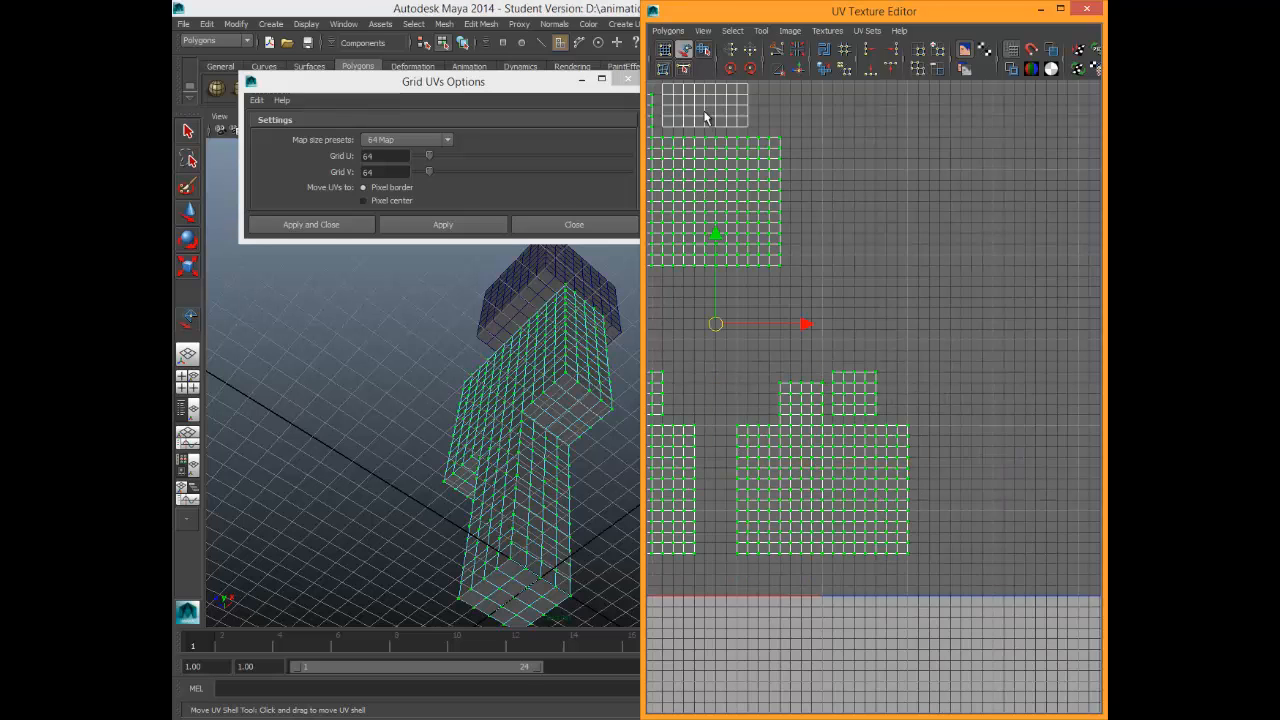
shift+click(704, 118)
click(460, 211)
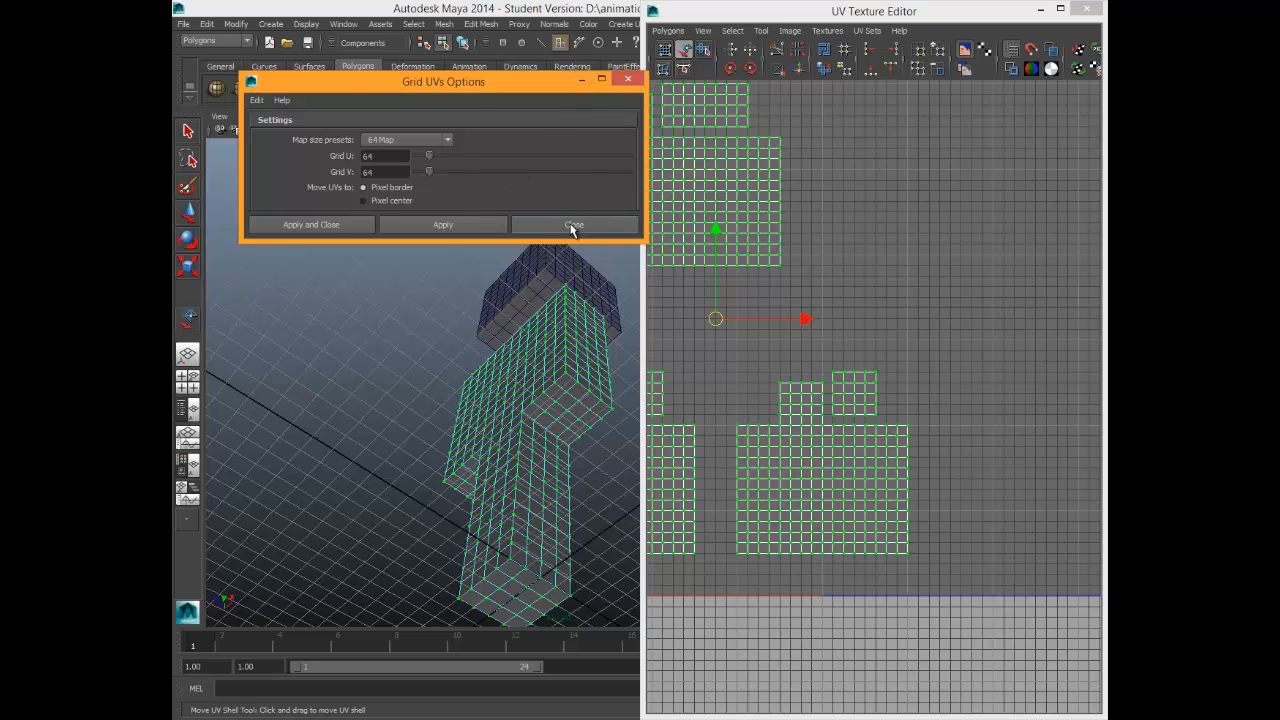
click(636, 80)
Open the UV Snapshot settings for the selected shells and keep PNG as the image format.
scroll(758, 383, down, 3)
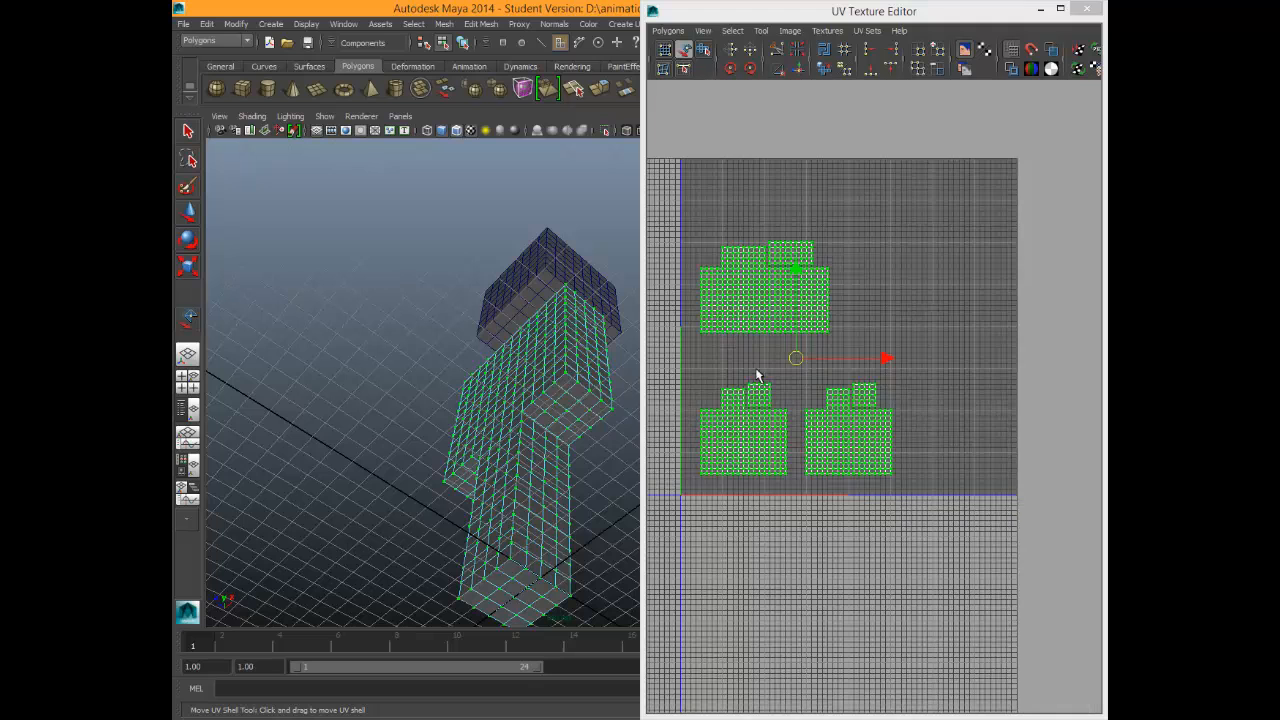
alt+middle_drag(742, 385, 795, 396)
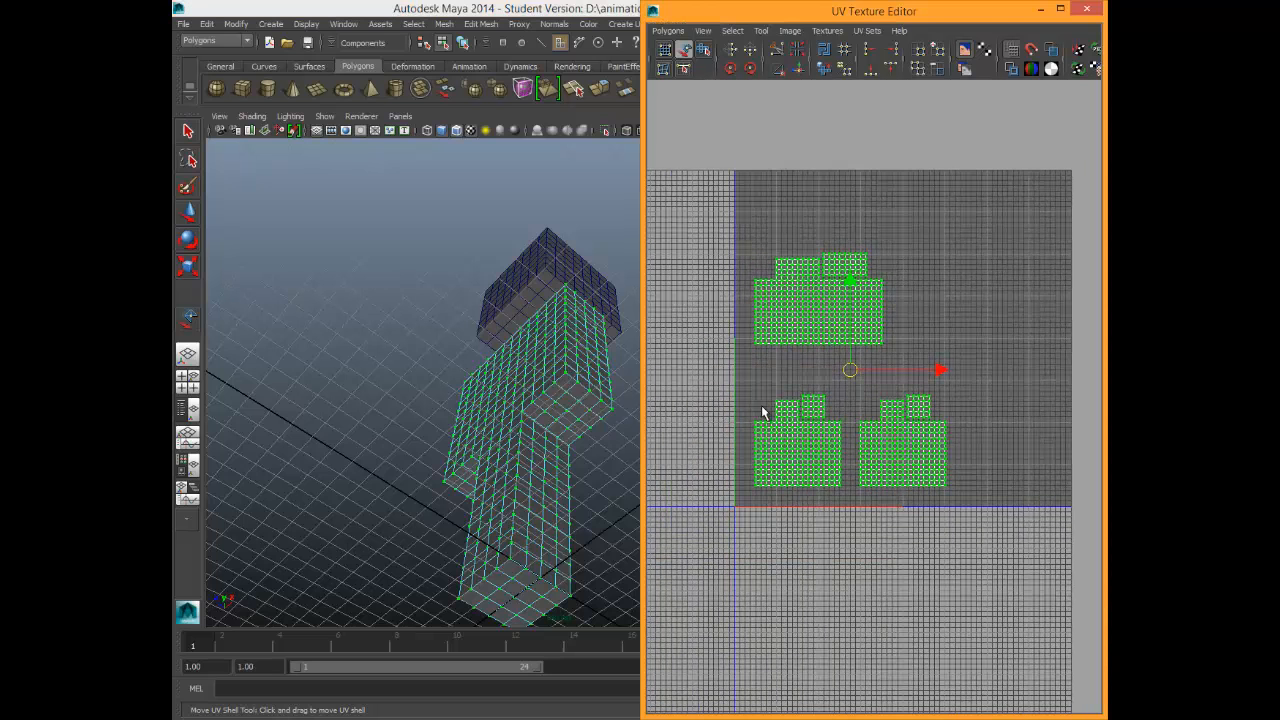
click(670, 31)
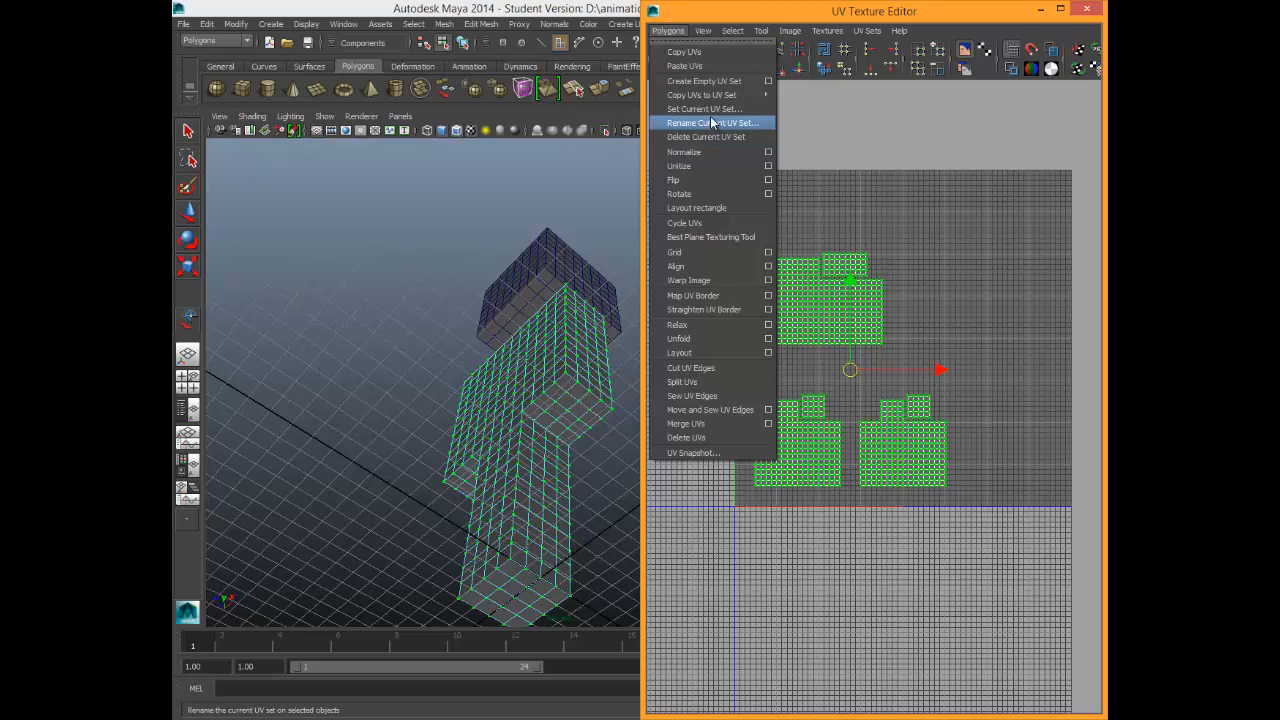
click(718, 453)
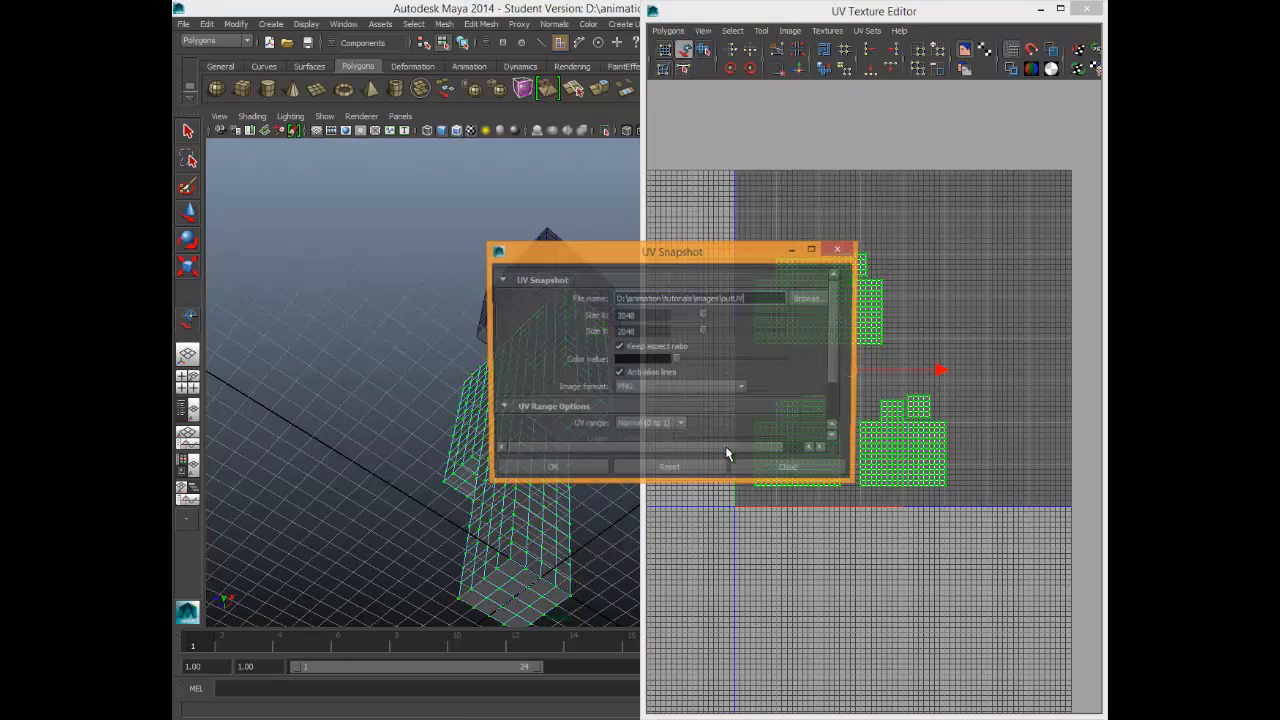
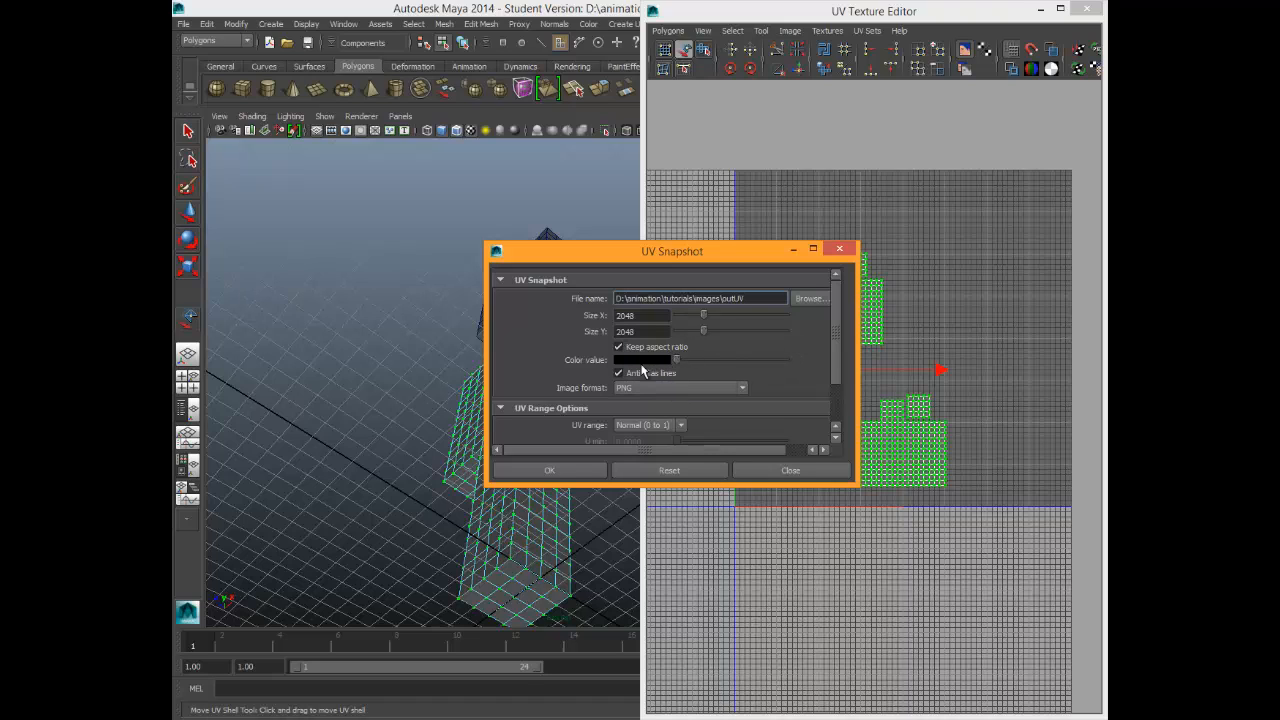
scroll(650, 380, down, 2)
click(680, 327)
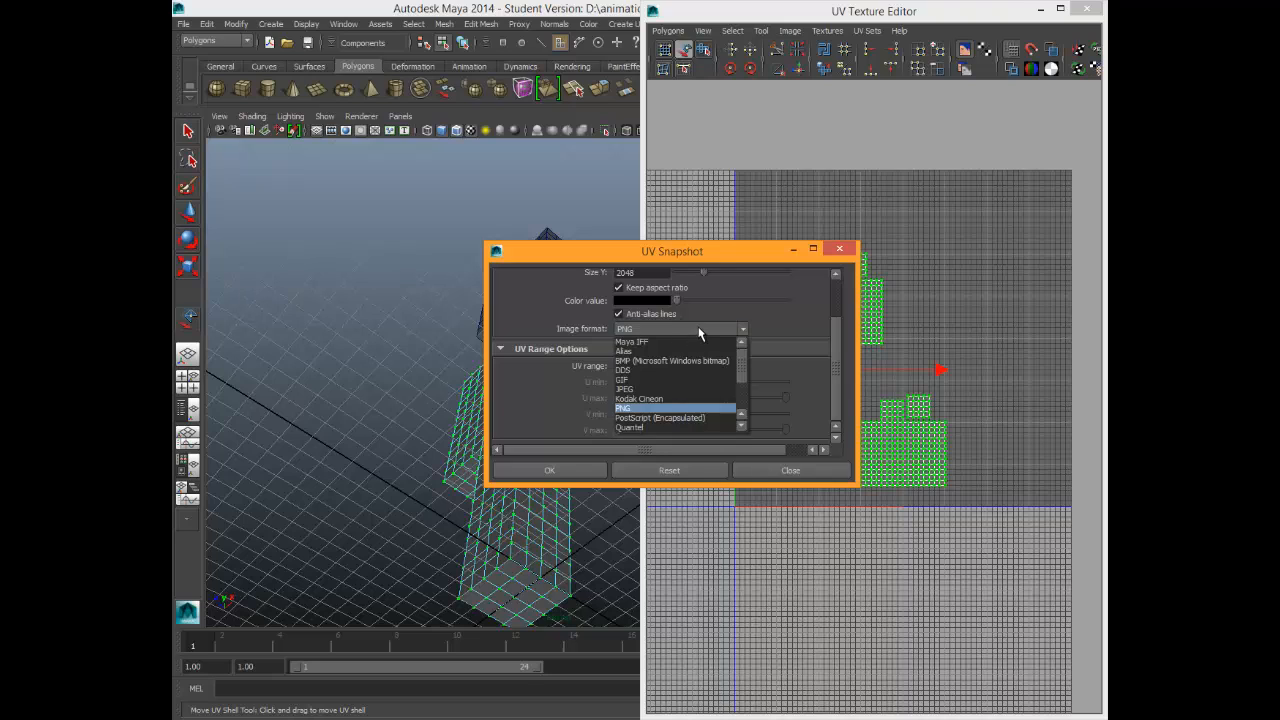
click(700, 330)
scroll(652, 352, up, 2)
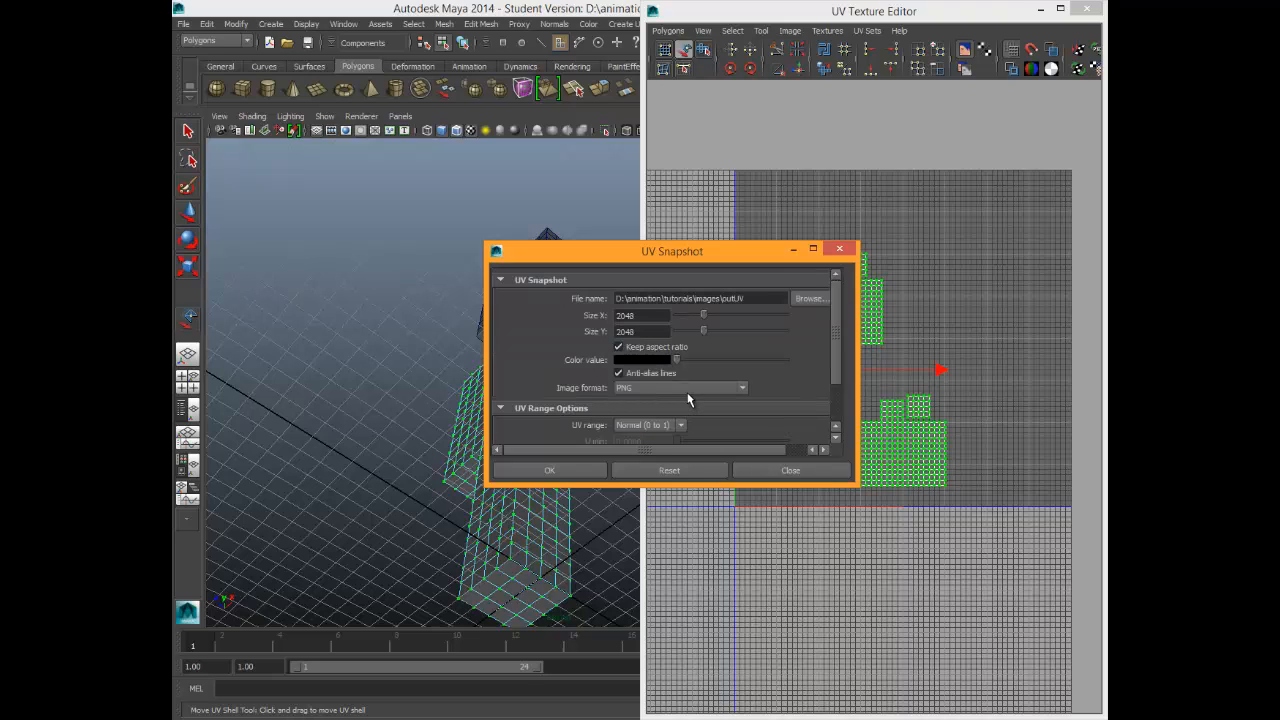
Export the UV snapshot at 2048 by 2048 with the Normal (0 to 1) UV range.
scroll(604, 401, down, 2)
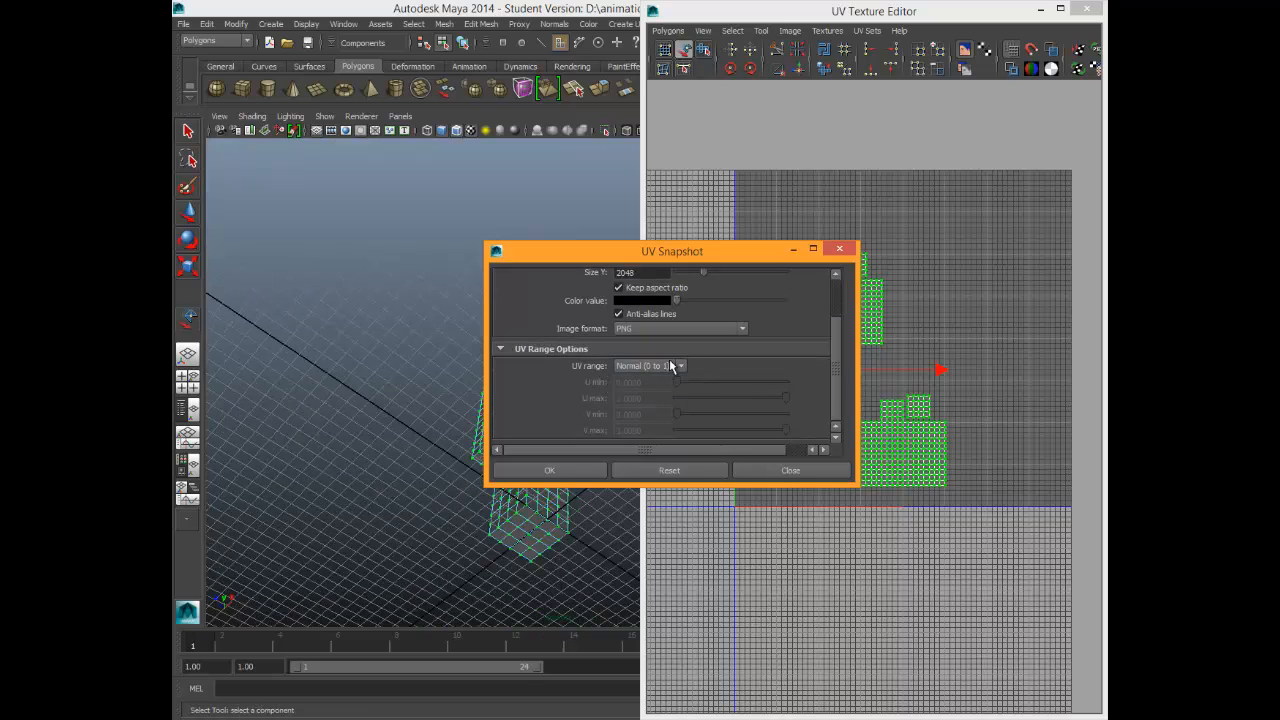
click(672, 366)
click(666, 372)
scroll(675, 372, up, 2)
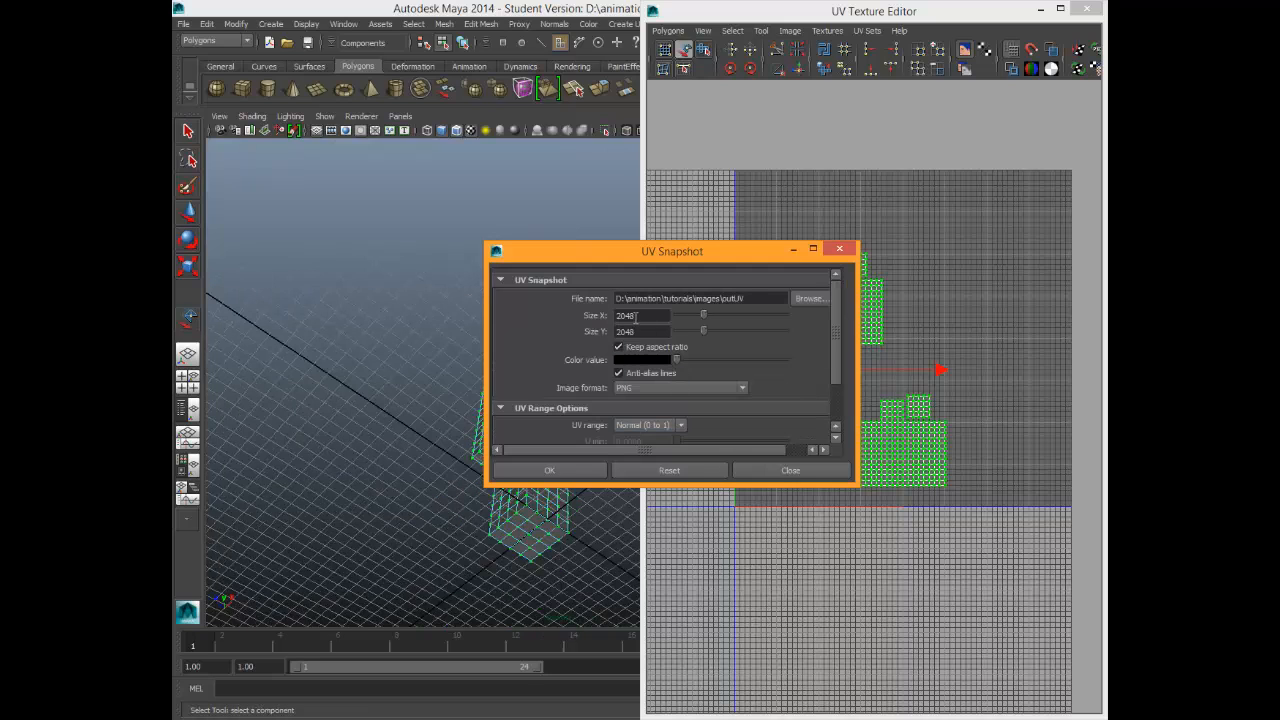
drag(636, 316, 611, 319)
click(555, 470)
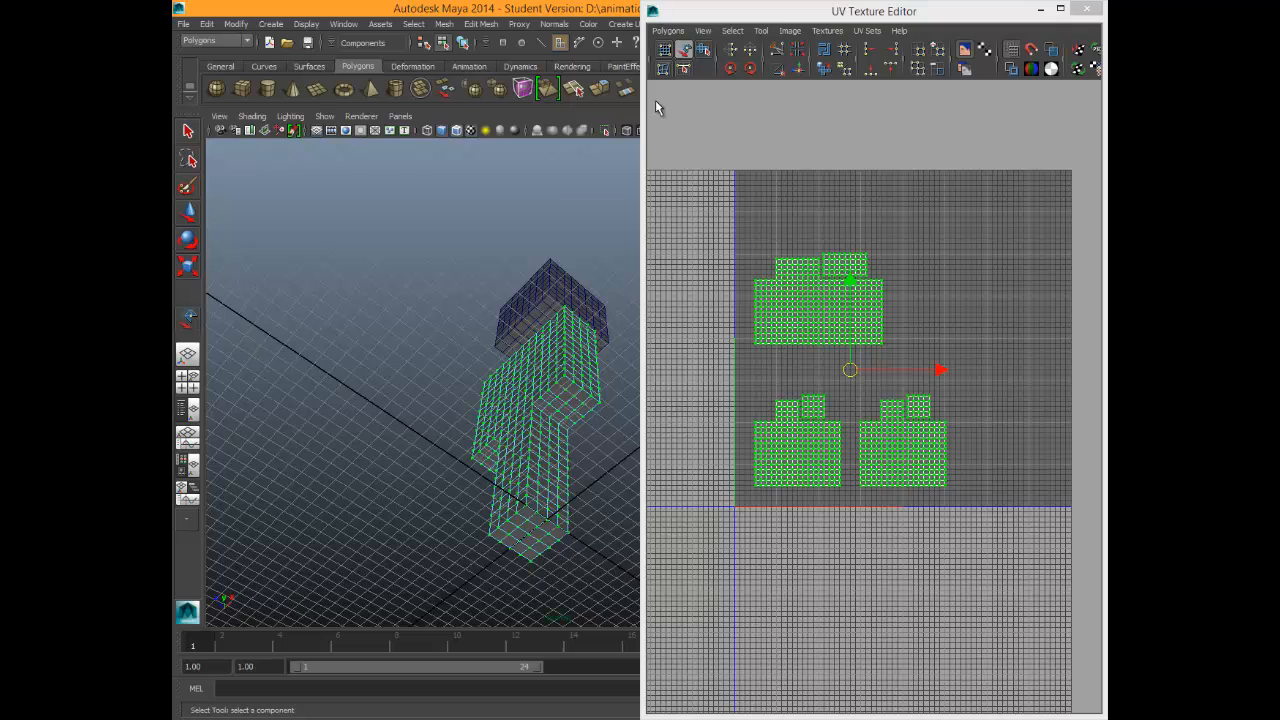
Copy the output path from the UV Snapshot settings and try to open D:\animation\tutorials\images\outUV through the Windows Run dialog.
click(668, 30)
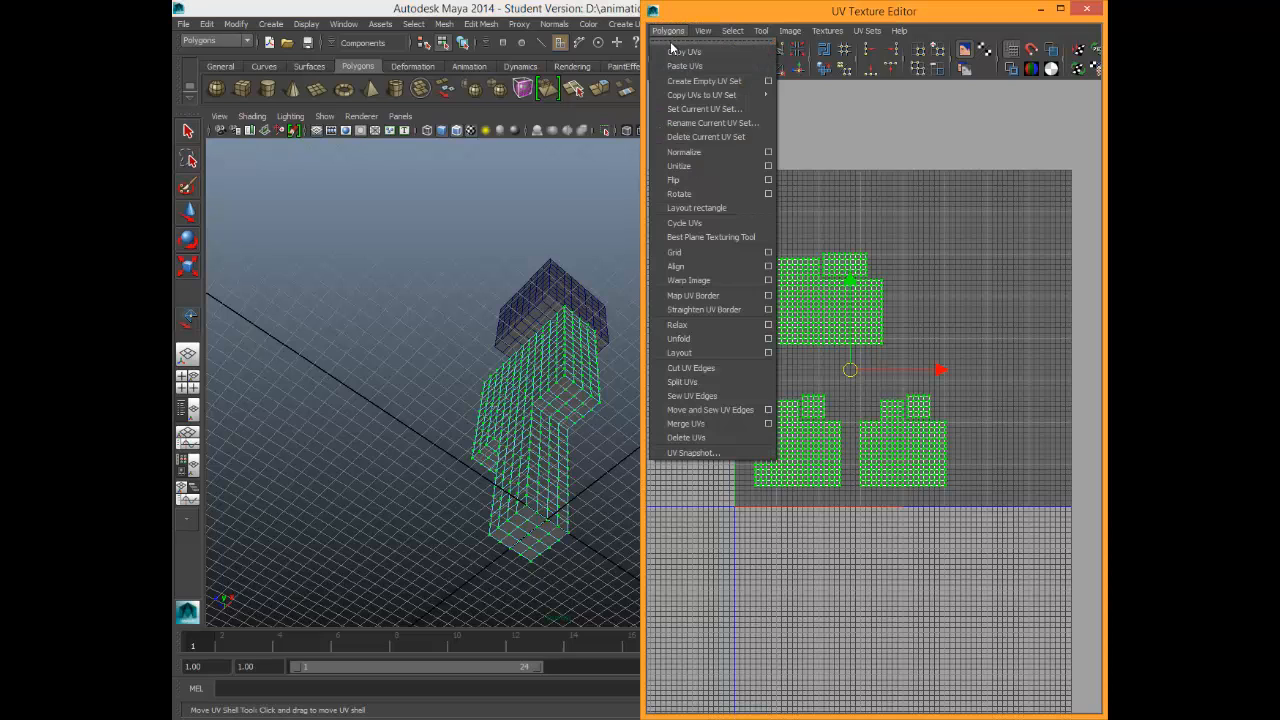
click(703, 454)
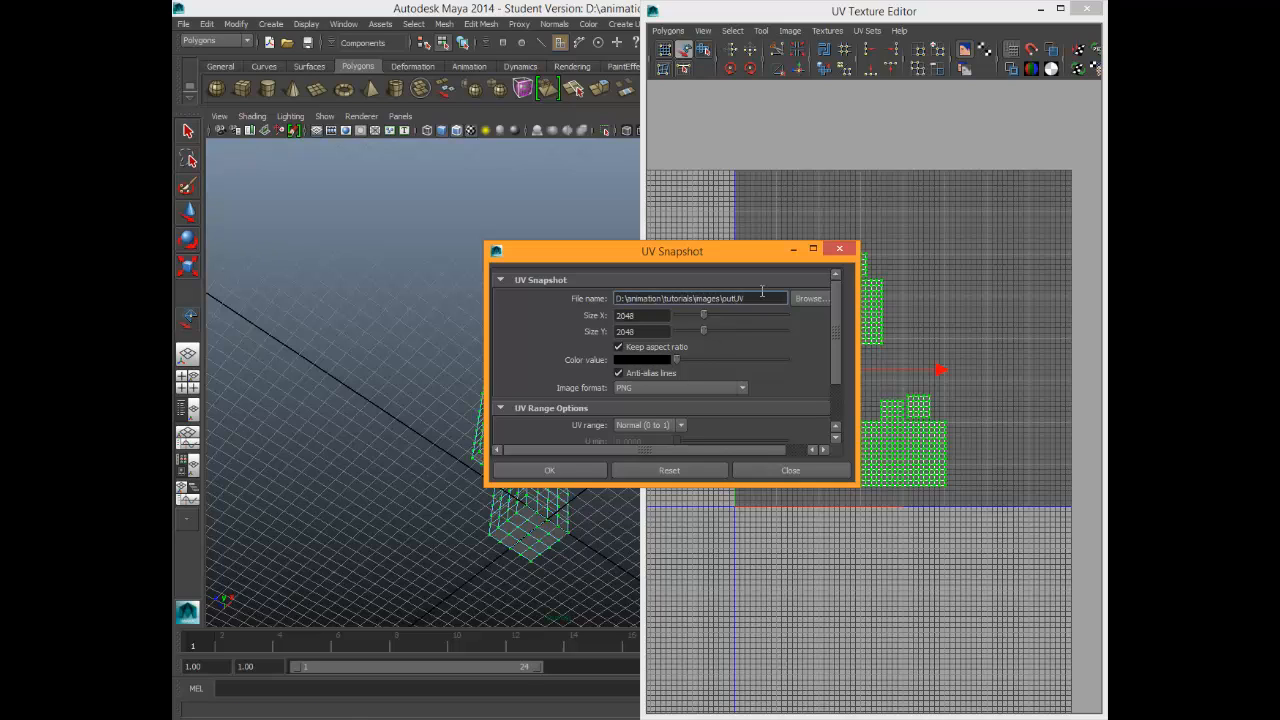
drag(745, 299, 441, 319)
key(ctrl+c)
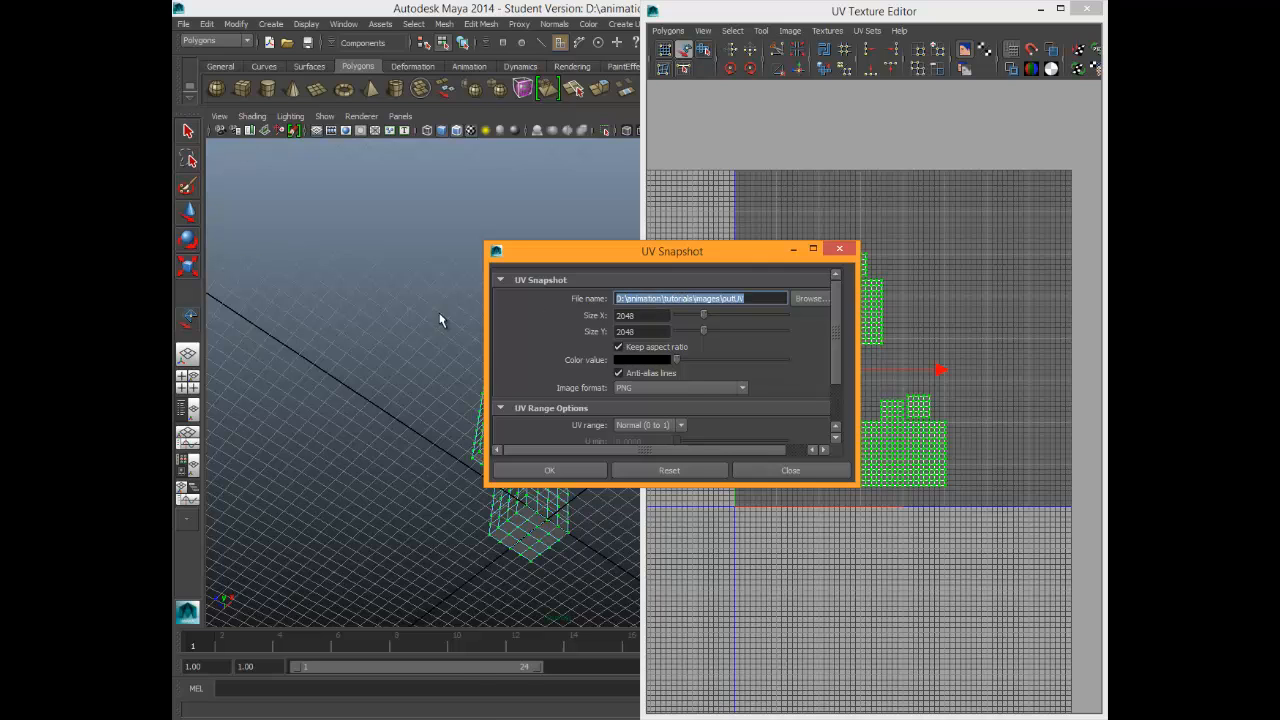
key(super+r)
key(ctrl+v)
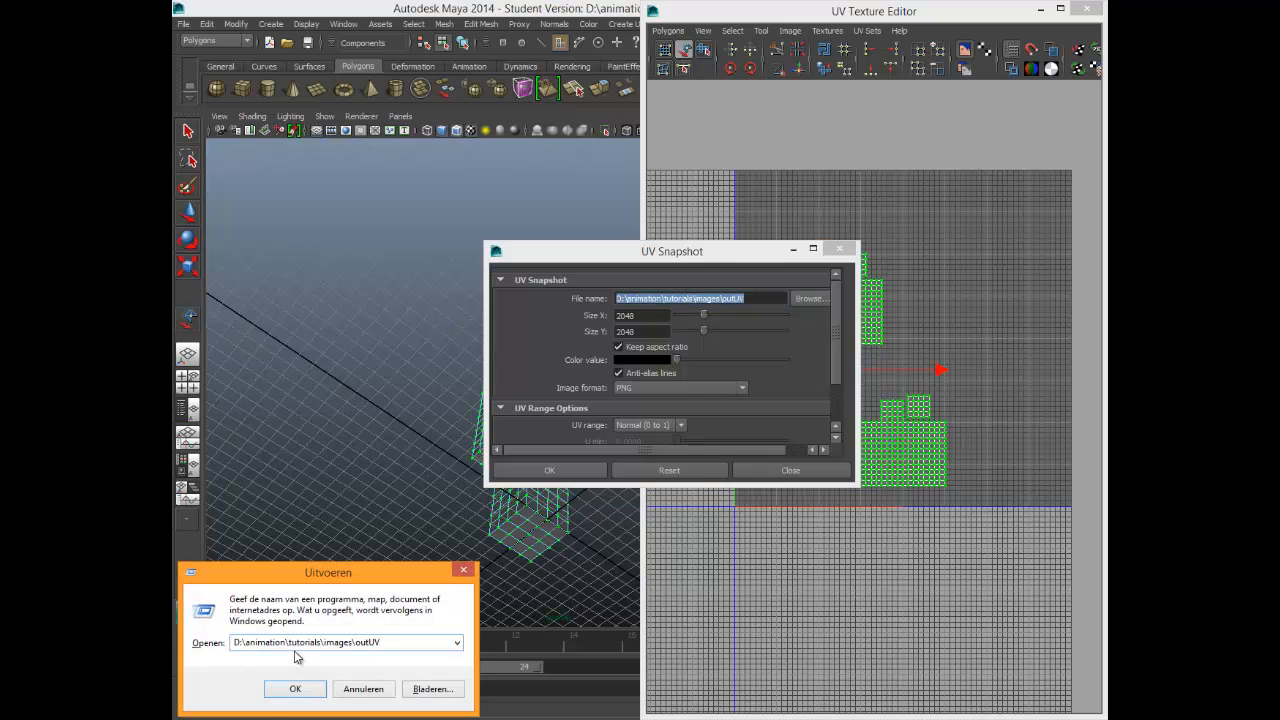
key(Return)
click(808, 385)
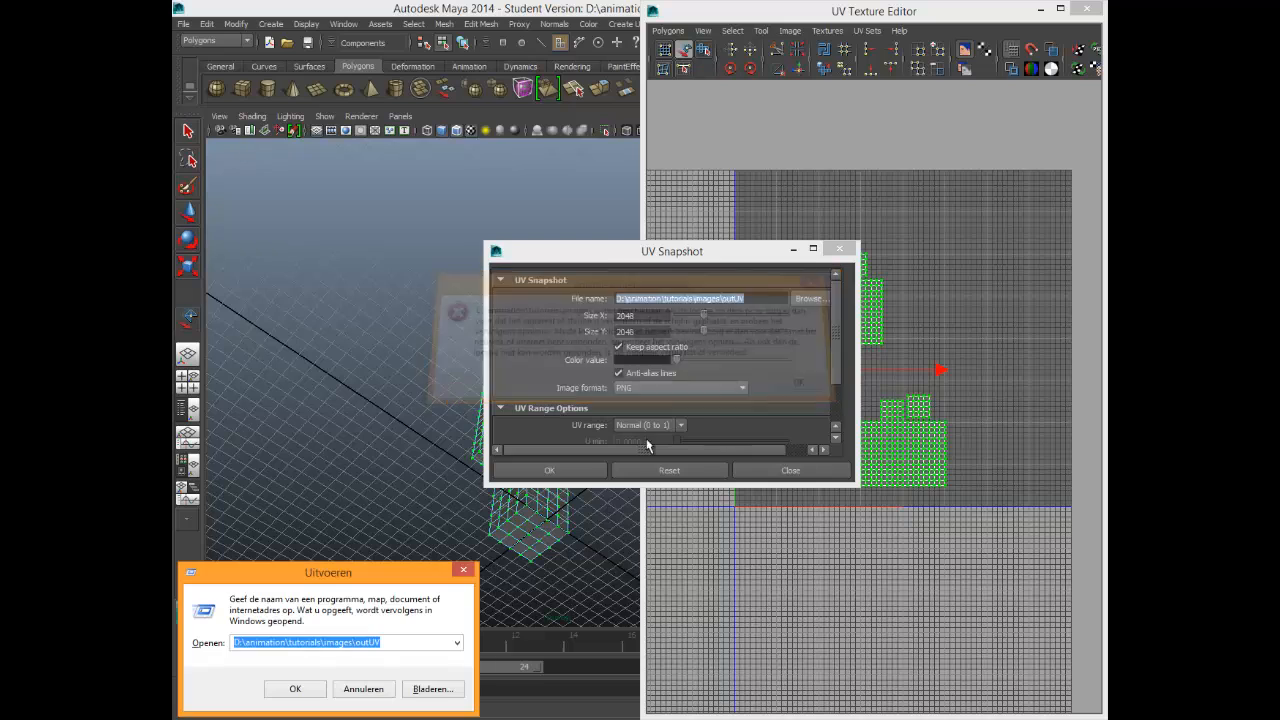
Try to open the folder D:\animation\tutorials\images from the Run dialog, then close it and the UV Snapshot settings.
click(400, 642)
drag(385, 642, 355, 642)
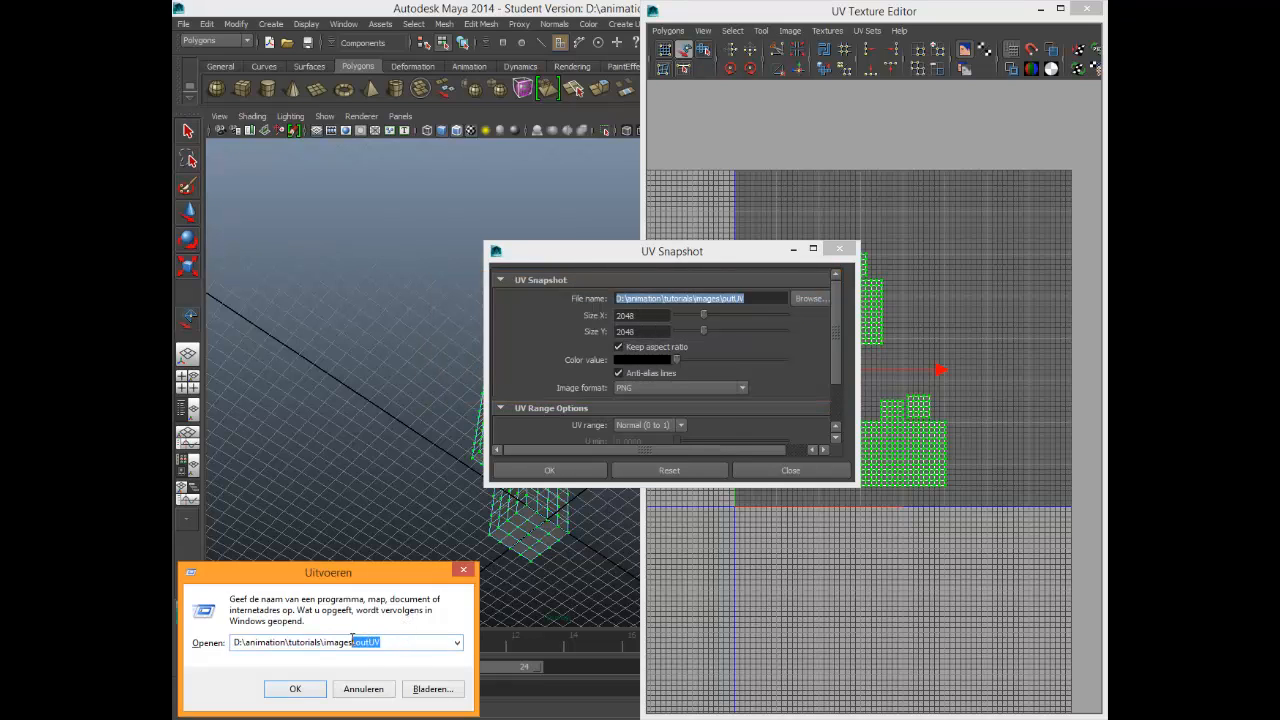
key(BackSpace)
key(Return)
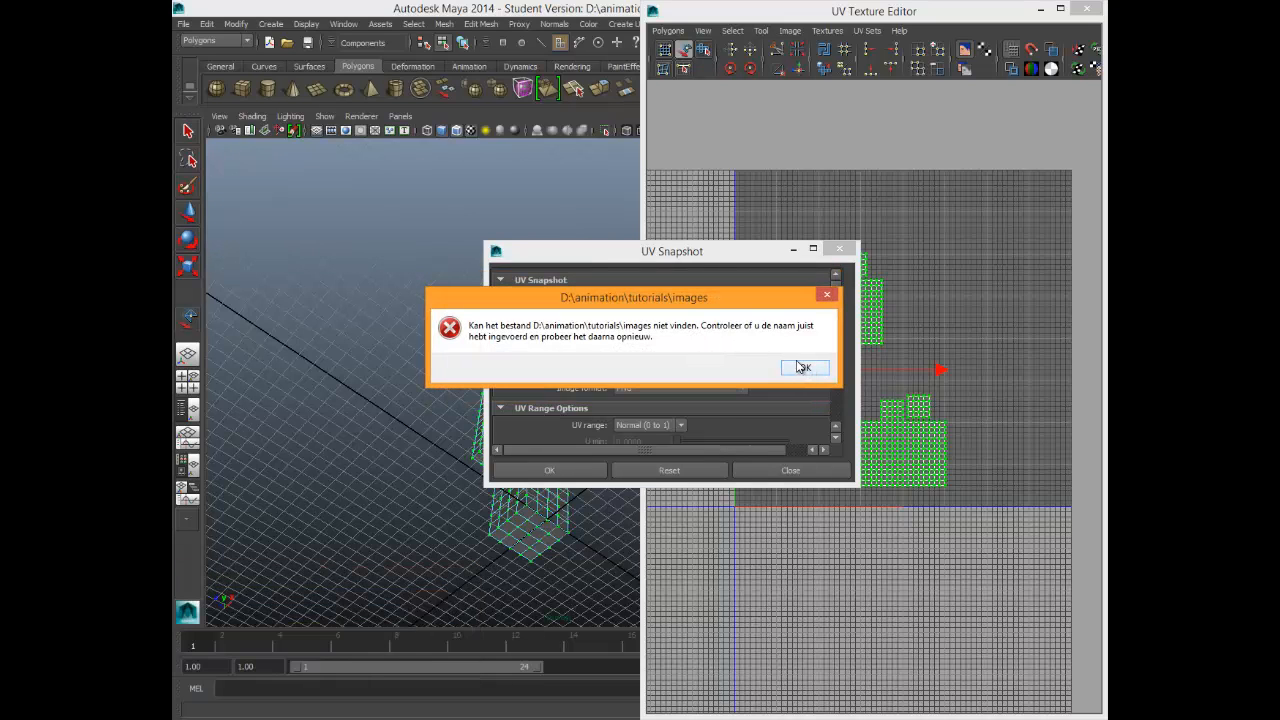
click(804, 367)
click(350, 644)
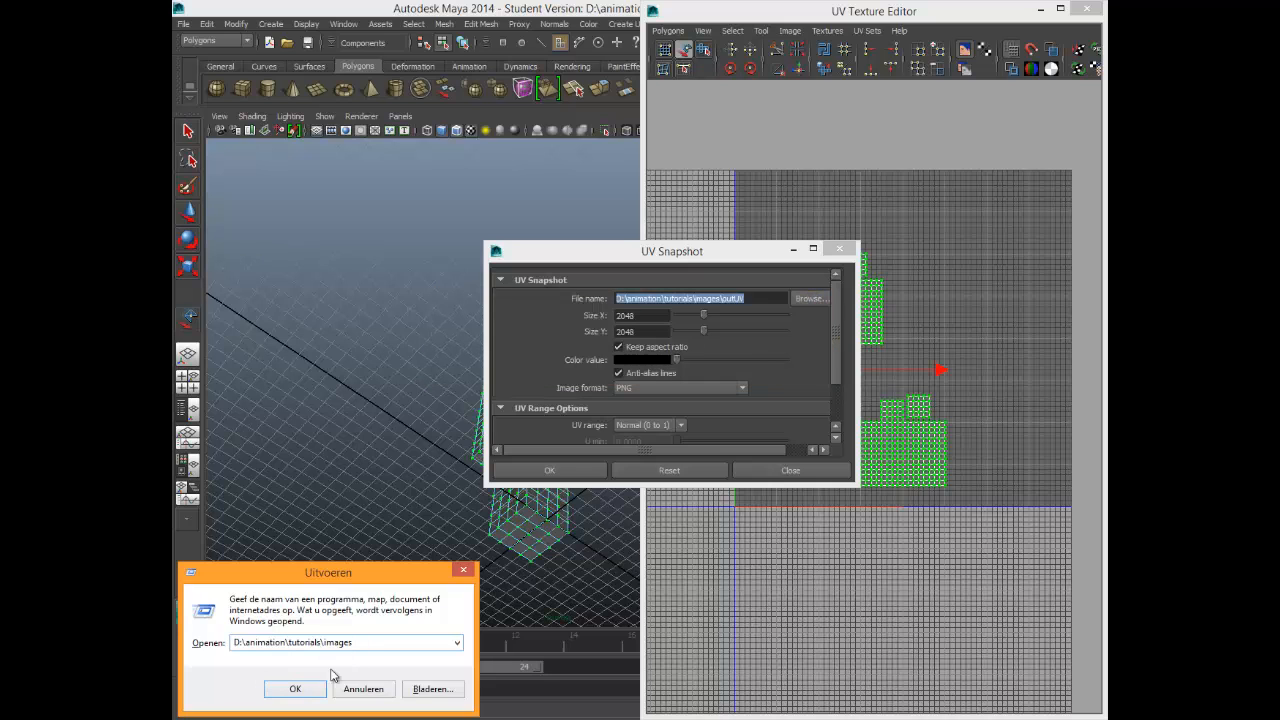
click(309, 689)
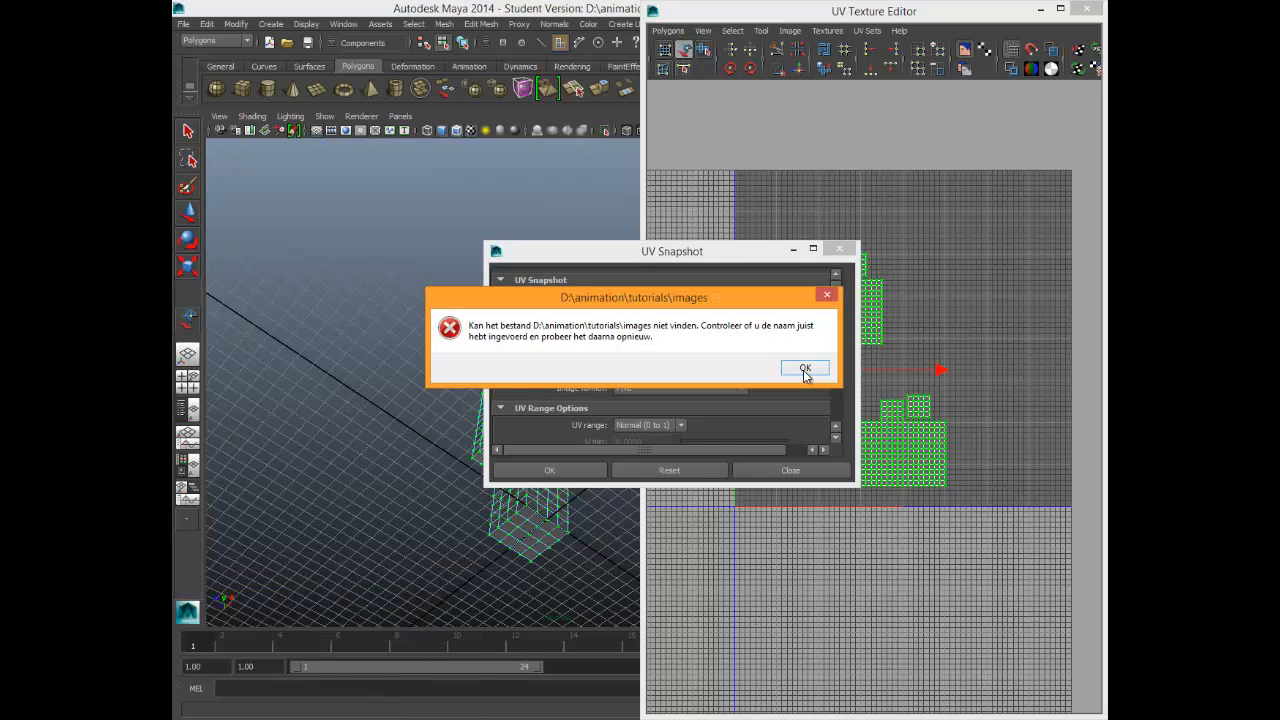
click(804, 368)
click(388, 692)
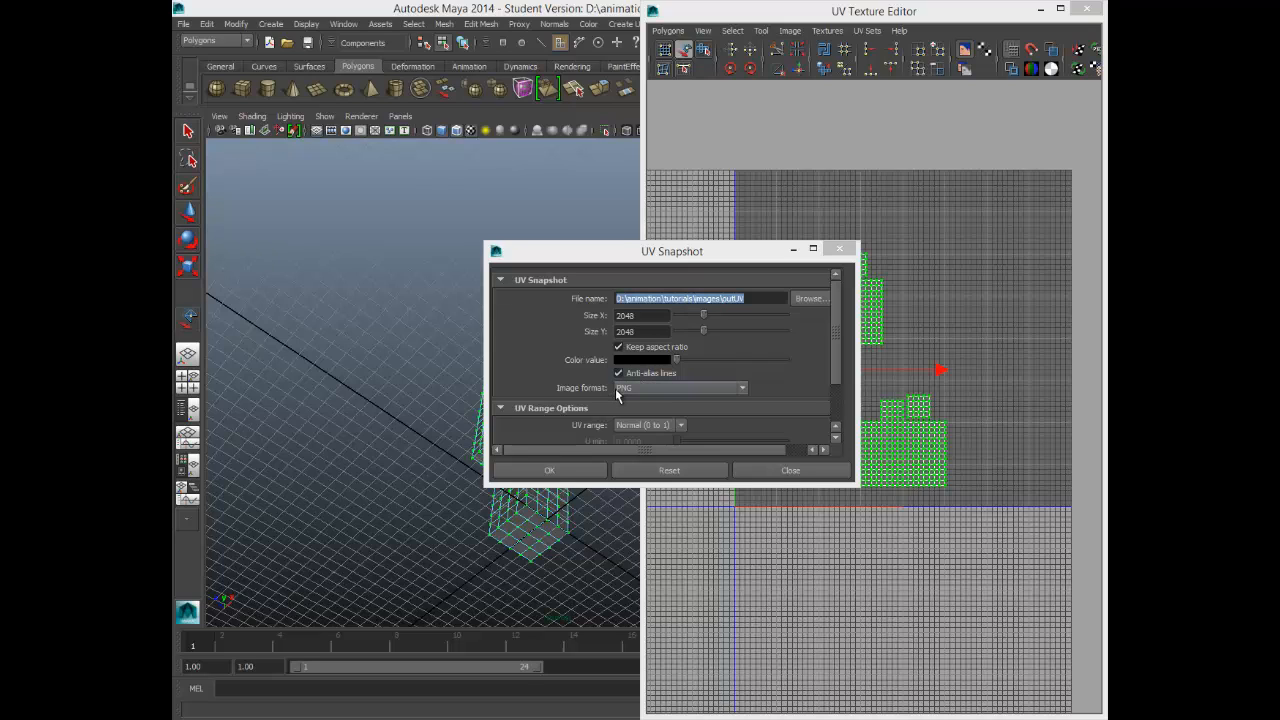
click(840, 248)
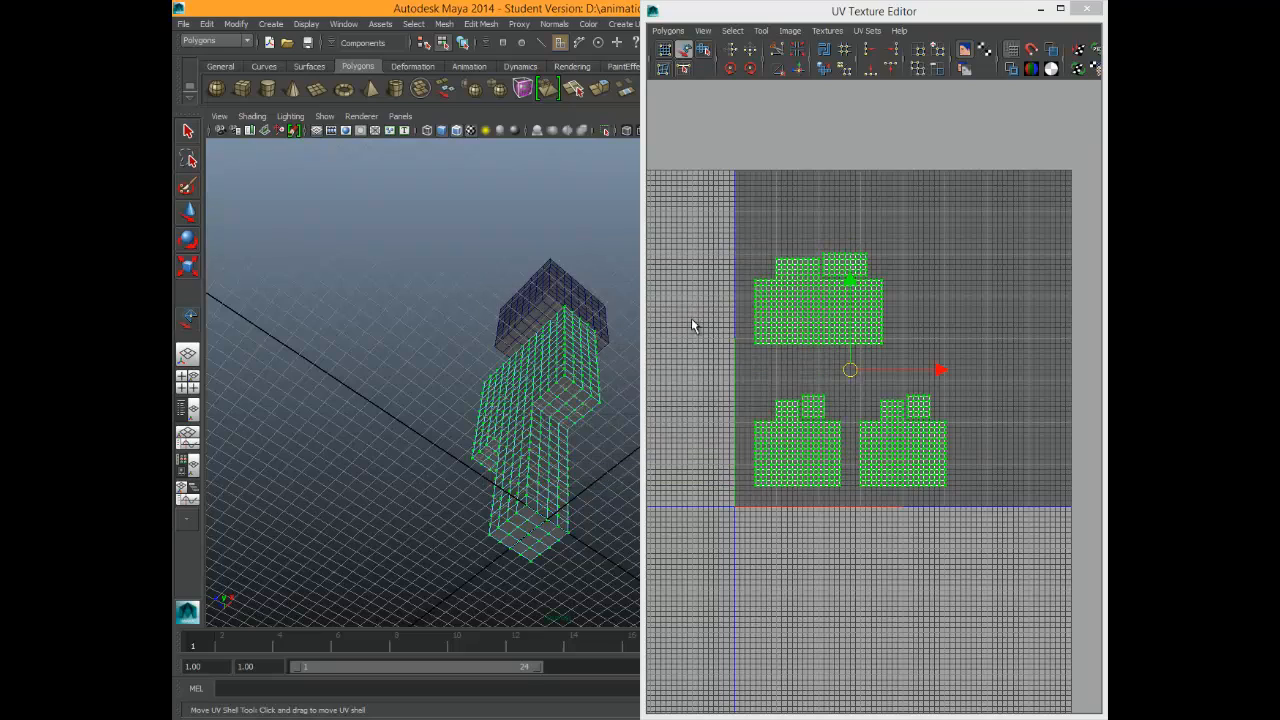
Minimize the UV Texture Editor and open File Explorer at the Data (D:) drive.
alt+drag(428, 319, 543, 343)
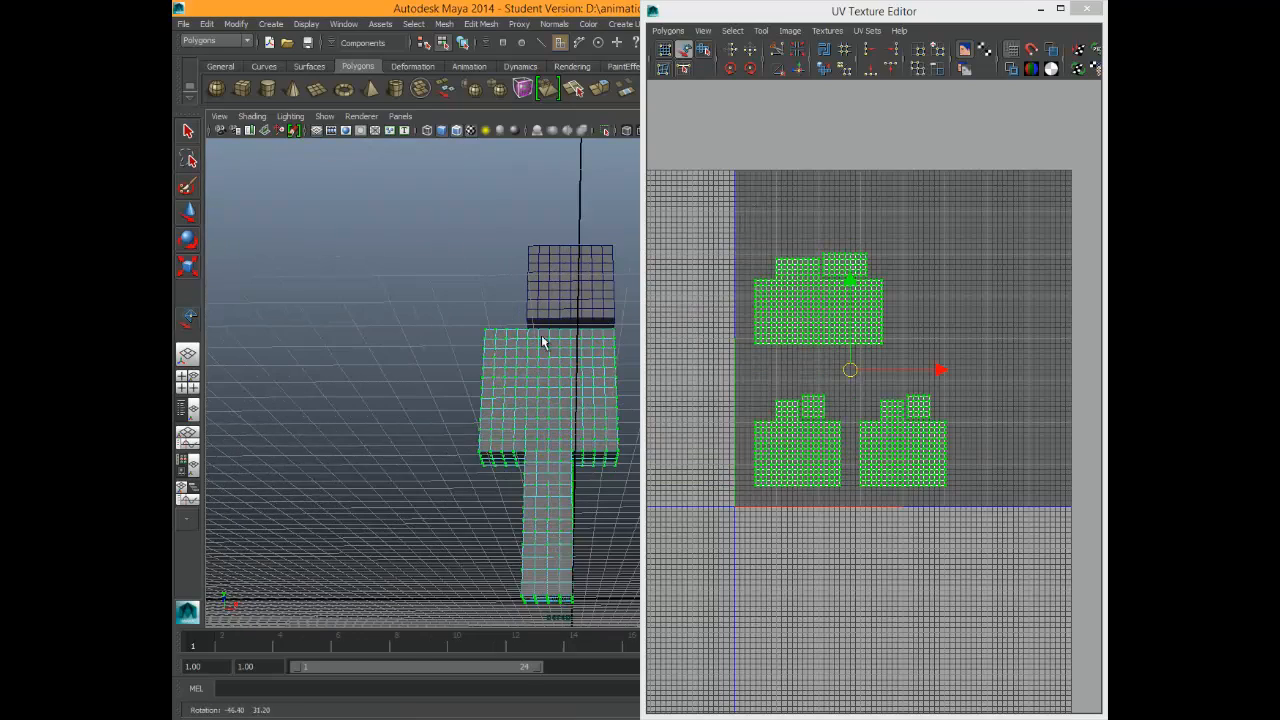
click(1040, 8)
key(super+e)
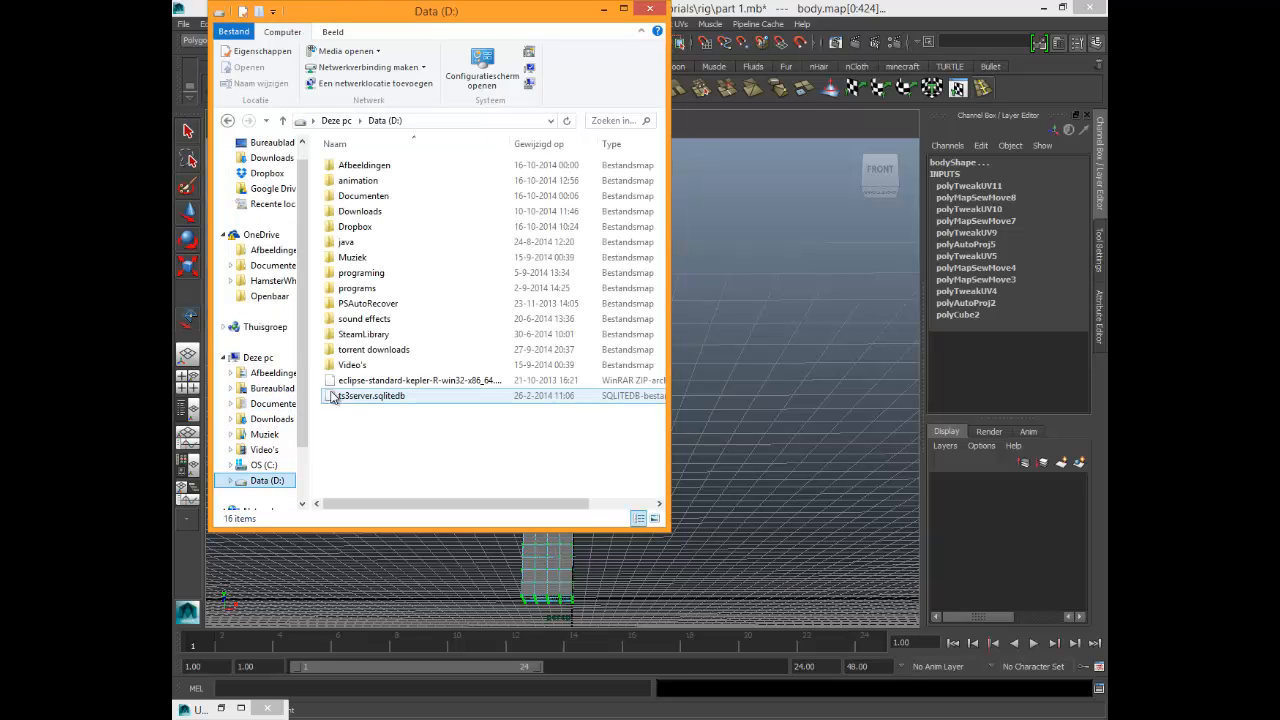
Browse to D:\animation\tutorials in File Explorer and check it and its rig folder for the exported UV image.
click(378, 182)
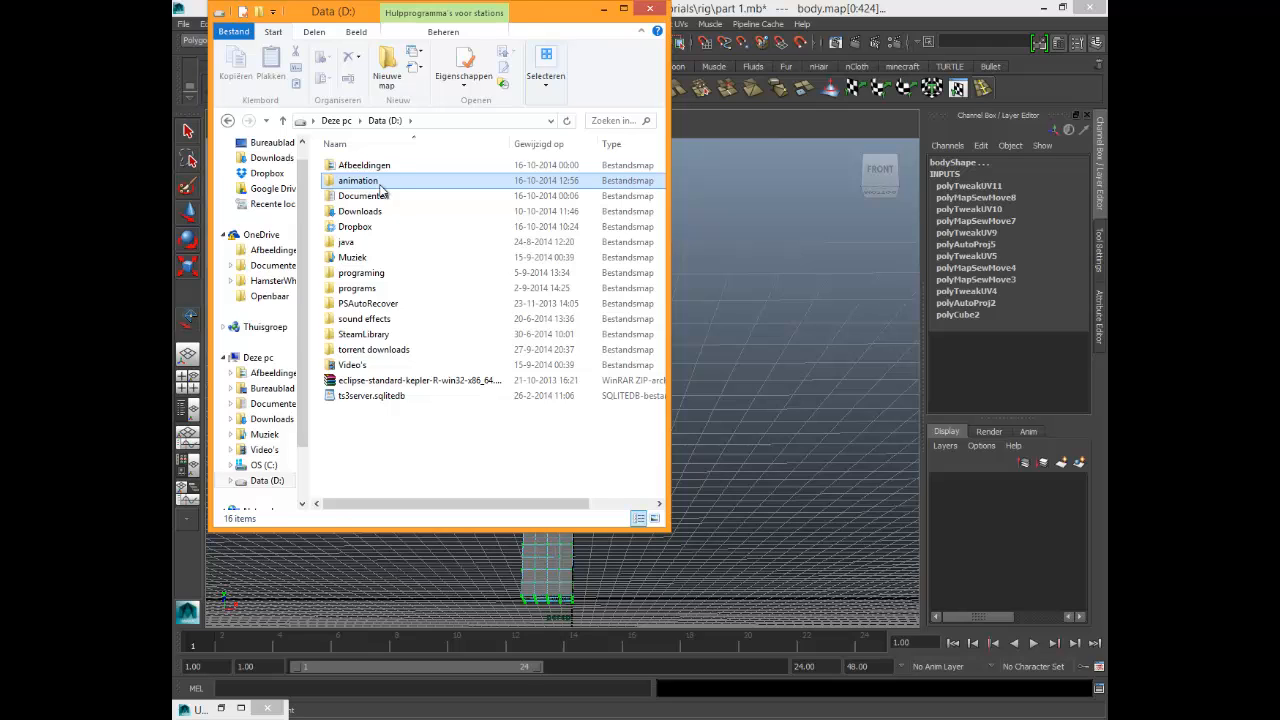
double_click(380, 184)
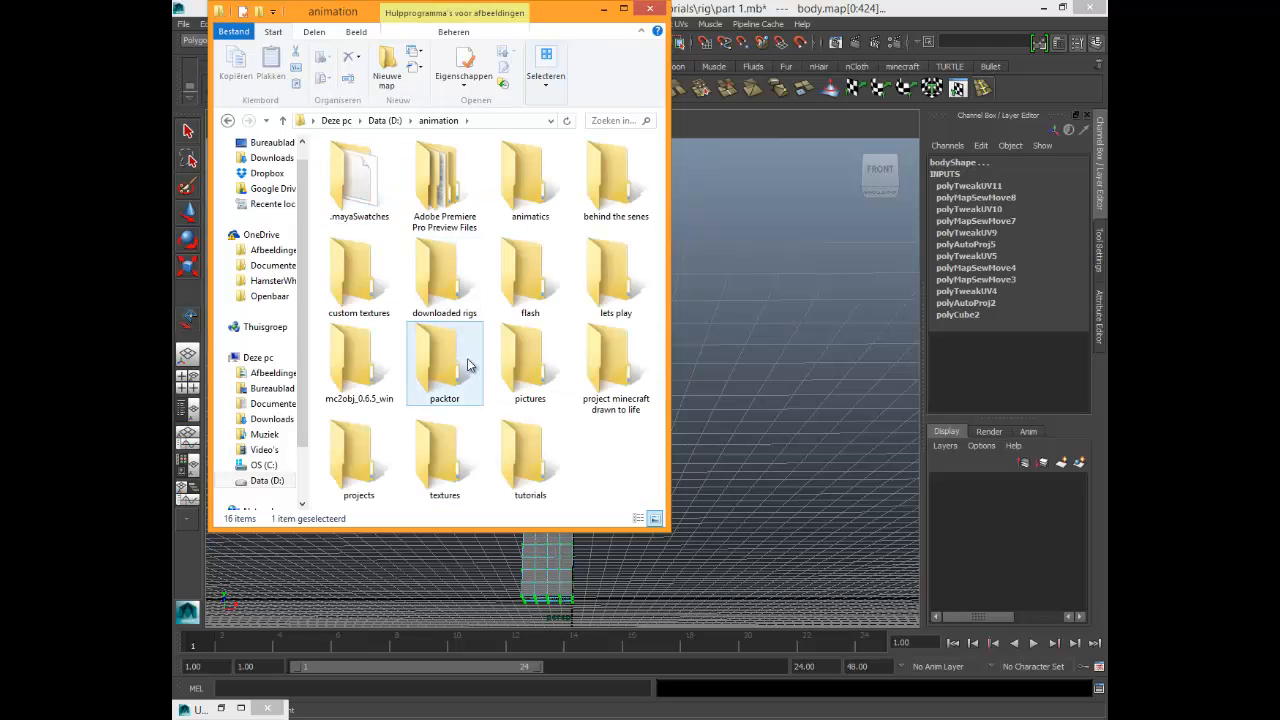
double_click(543, 468)
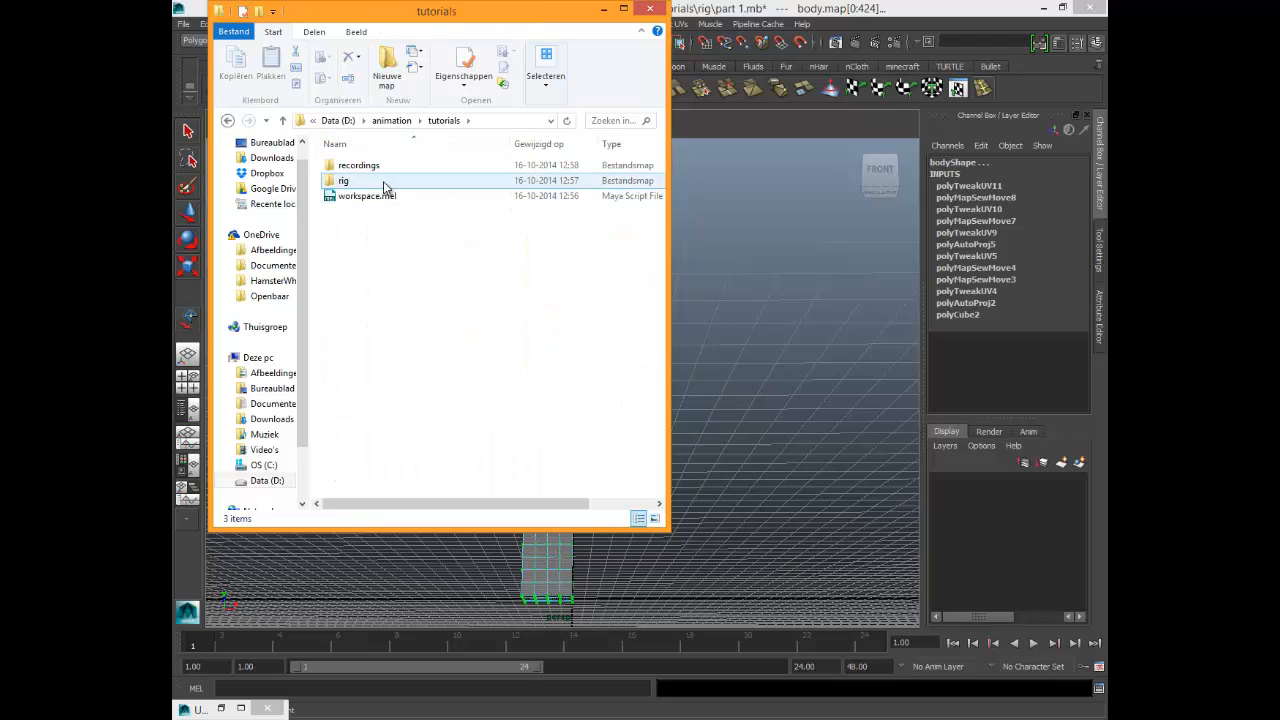
double_click(383, 181)
click(227, 121)
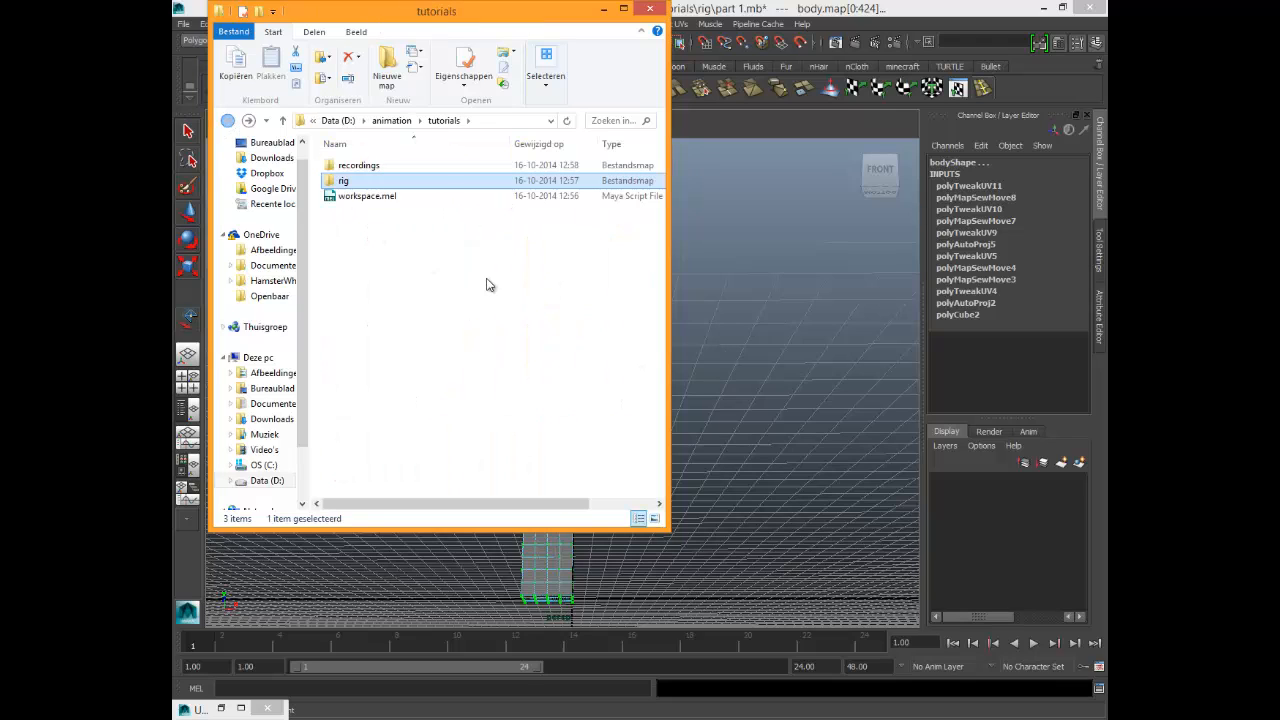
drag(570, 35, 609, 75)
click(622, 264)
click(620, 311)
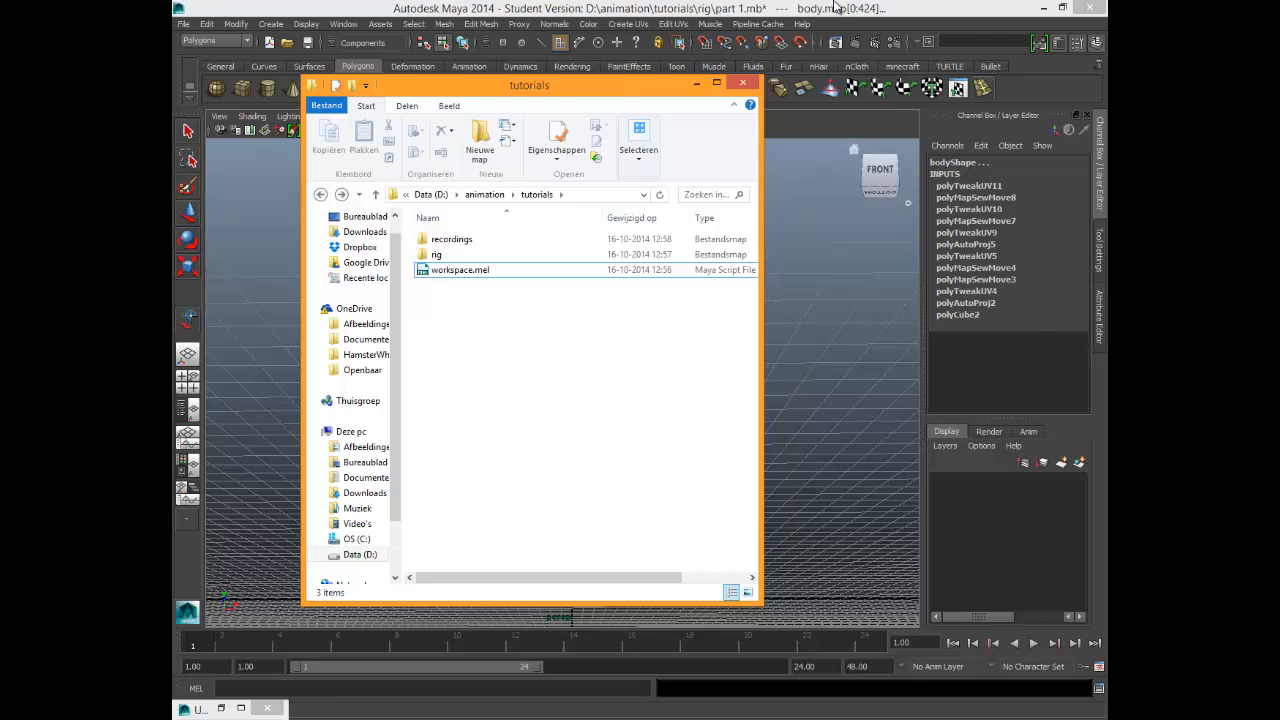
Return to Maya's UV Texture Editor, reopen the UV Snapshot settings to check the output path, and set the size to 2387 by 2387.
click(954, 90)
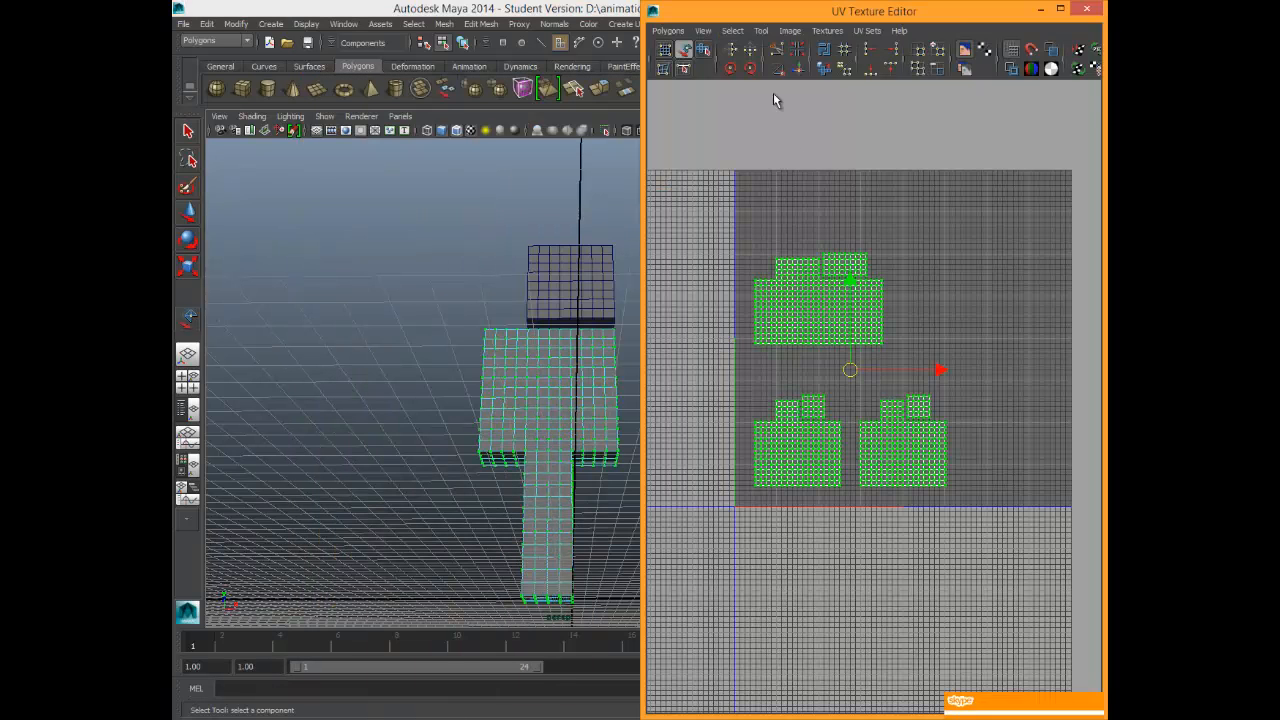
click(668, 30)
click(722, 460)
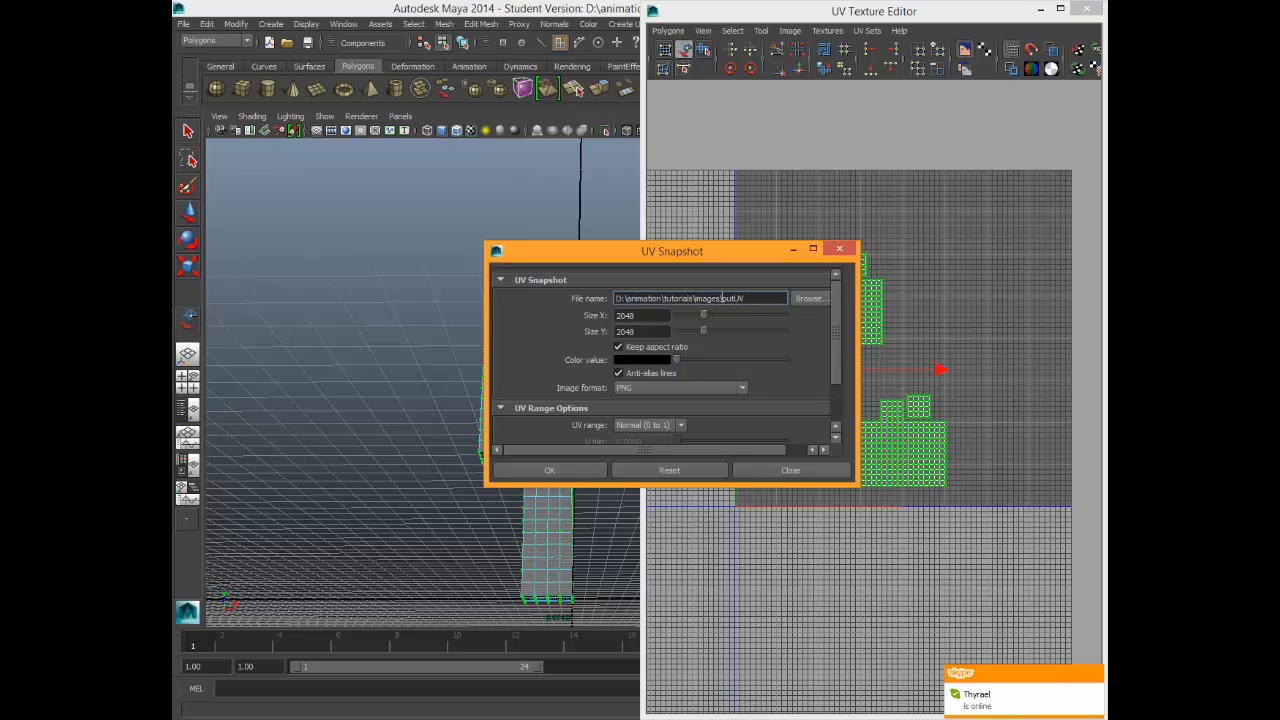
drag(722, 298, 615, 298)
drag(704, 330, 708, 330)
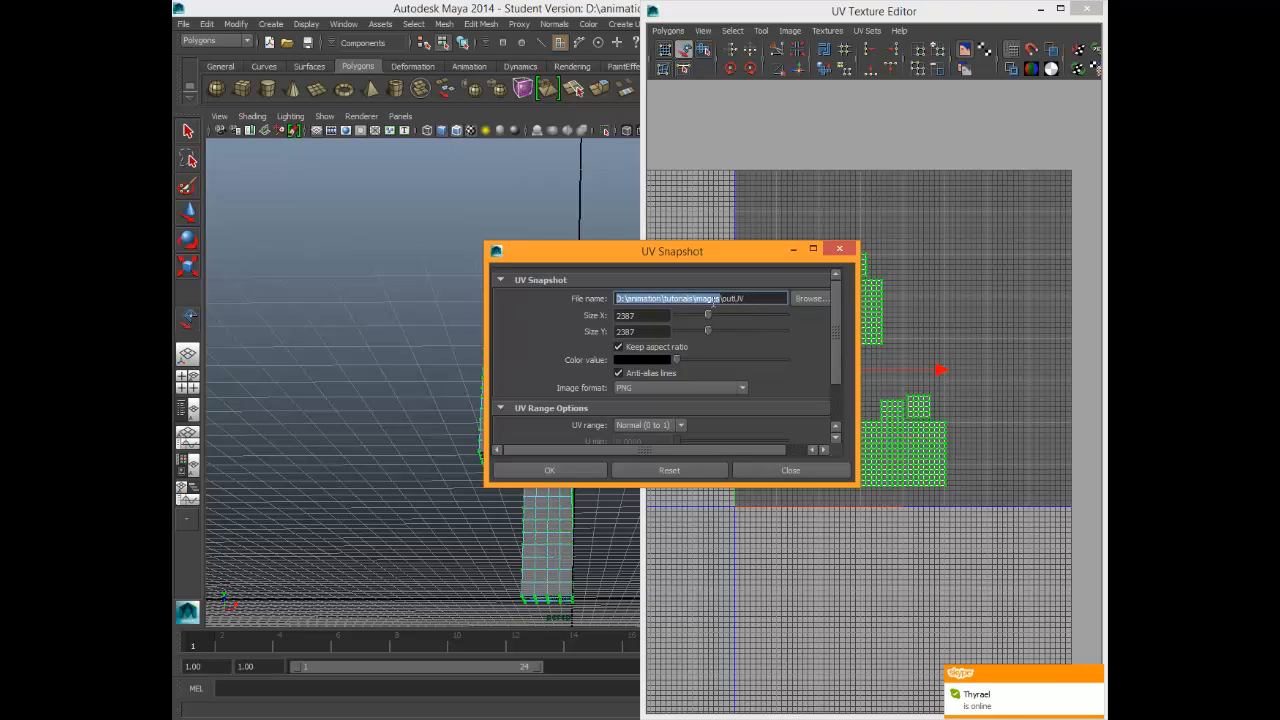
click(718, 298)
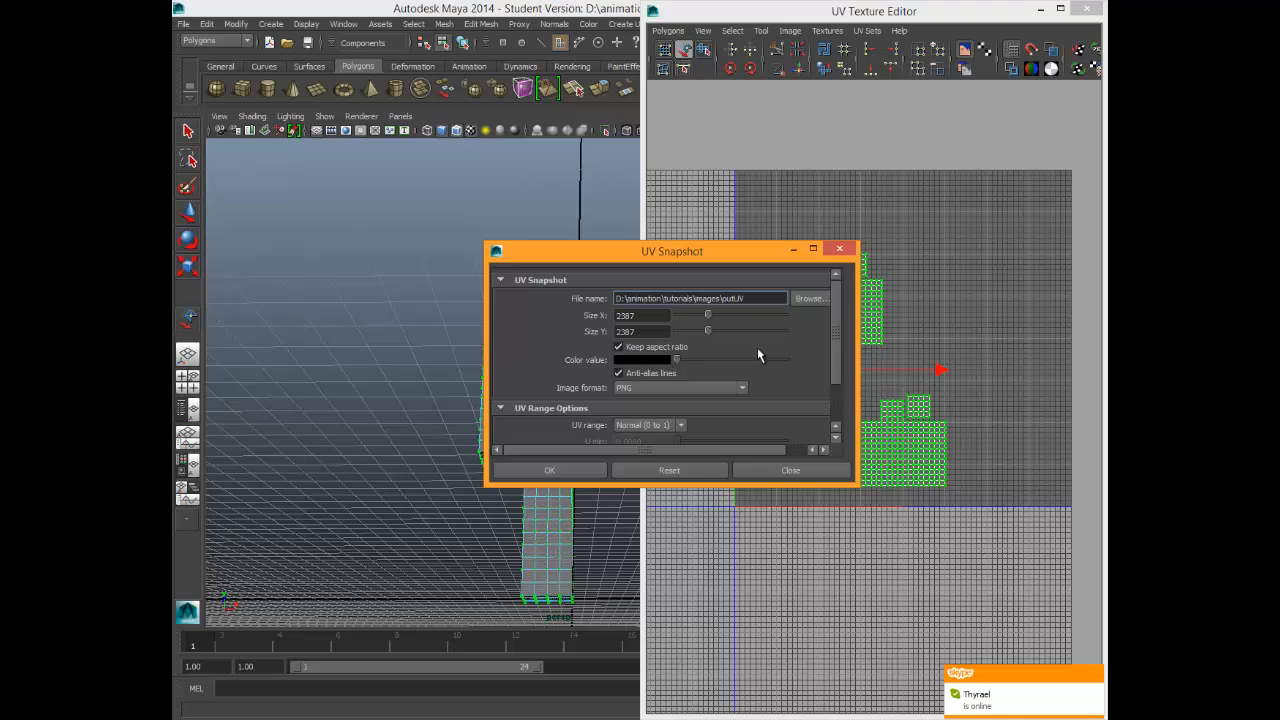
Set the UV snapshot size to 2048 by 2048 with the aspect ratio kept.
drag(645, 335, 617, 333)
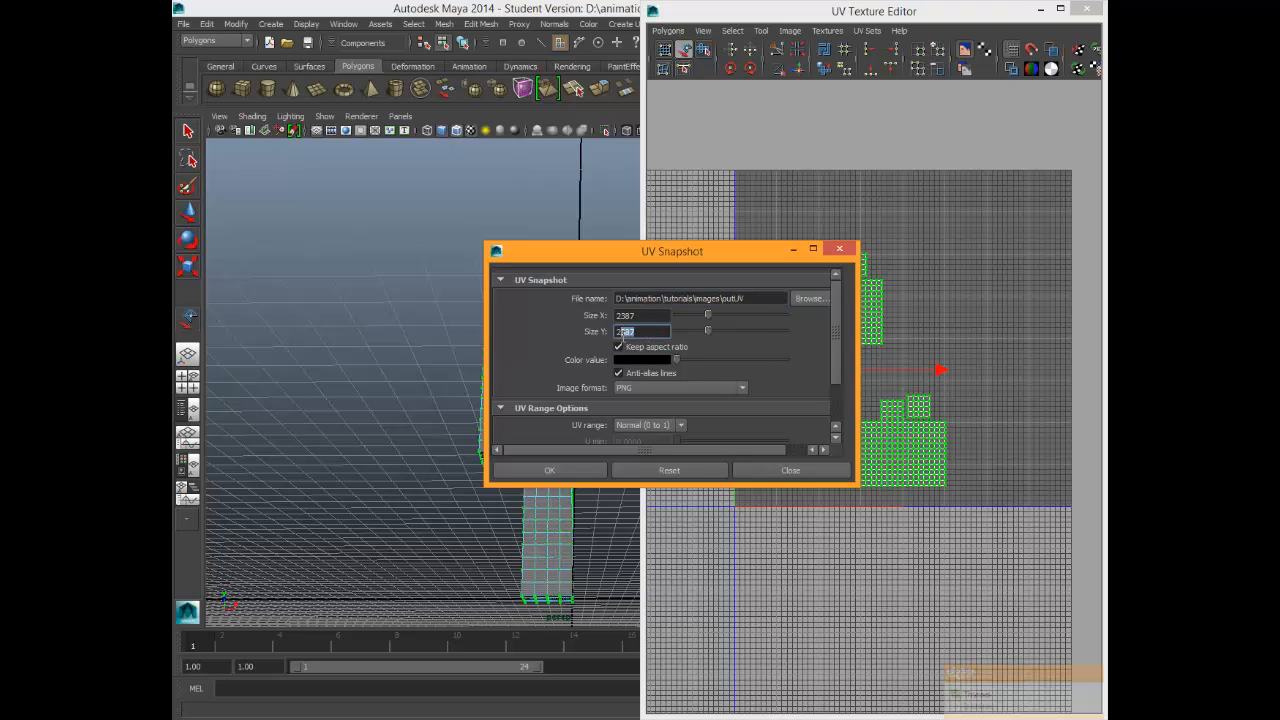
key(Return)
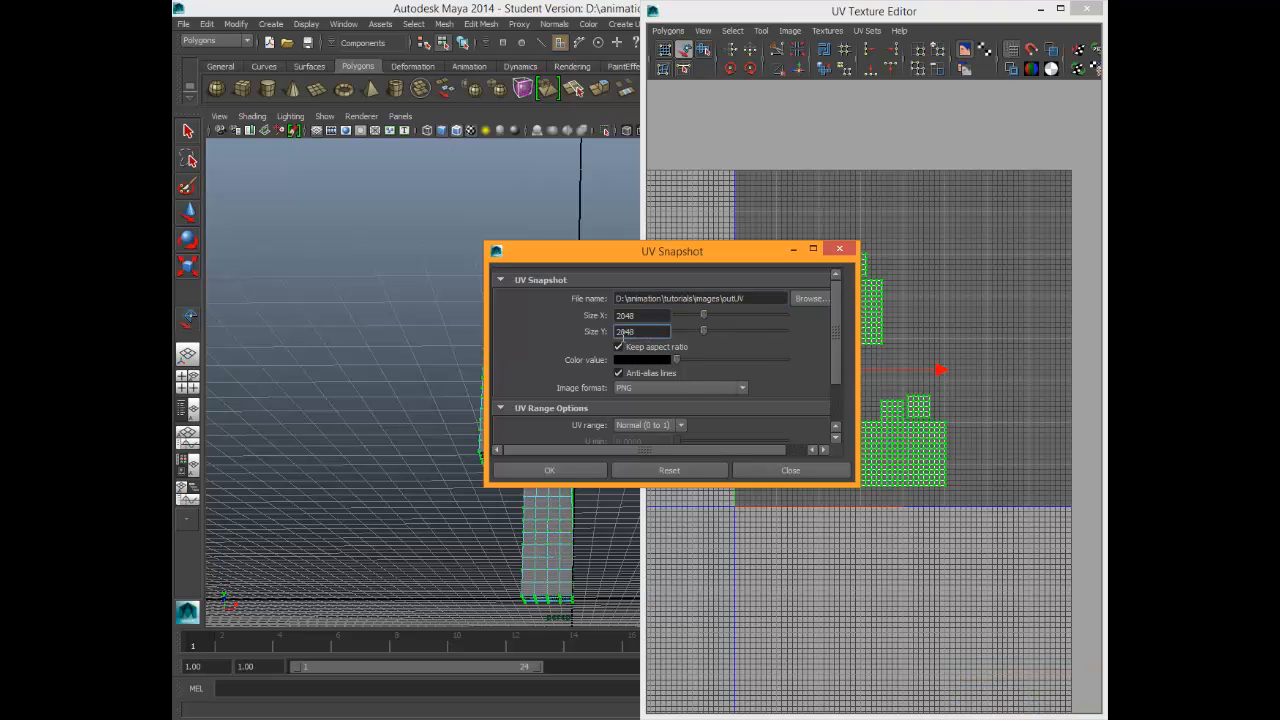
click(718, 298)
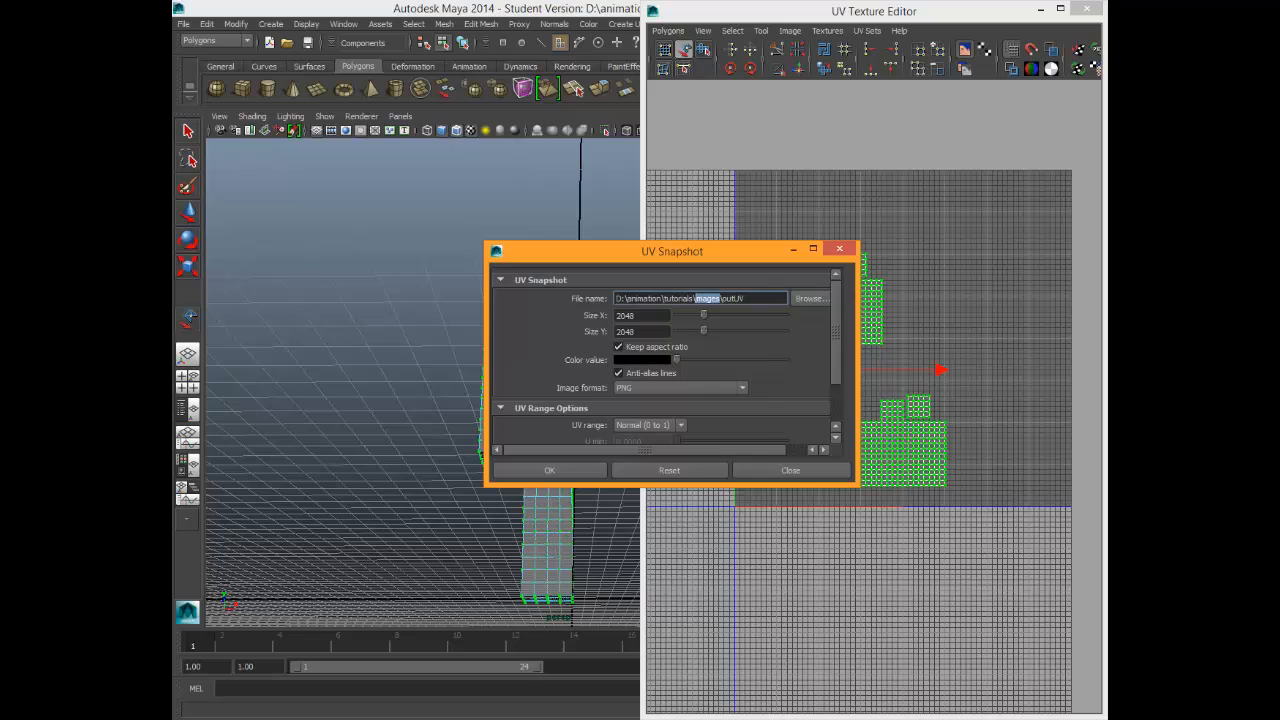
Switch to File Explorer and create a folder named images inside the tutorials folder.
key(alt+Tab)
right_click(448, 335)
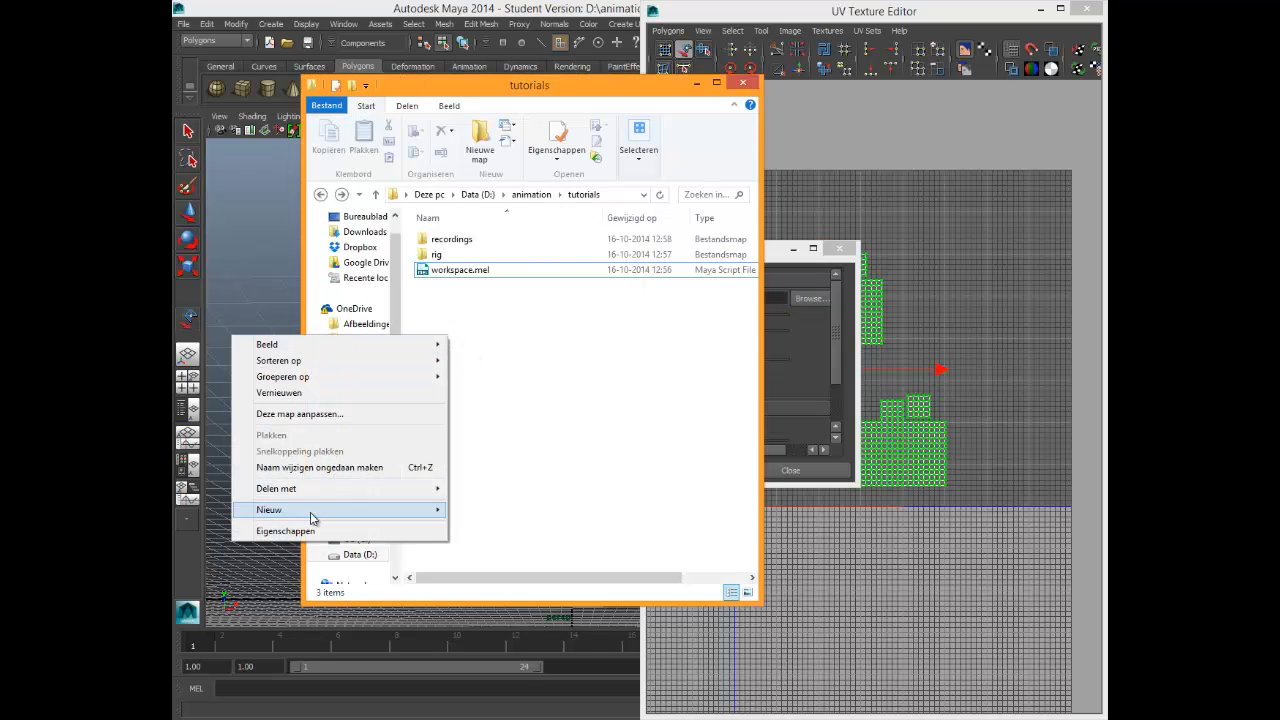
mouse_move(312, 518)
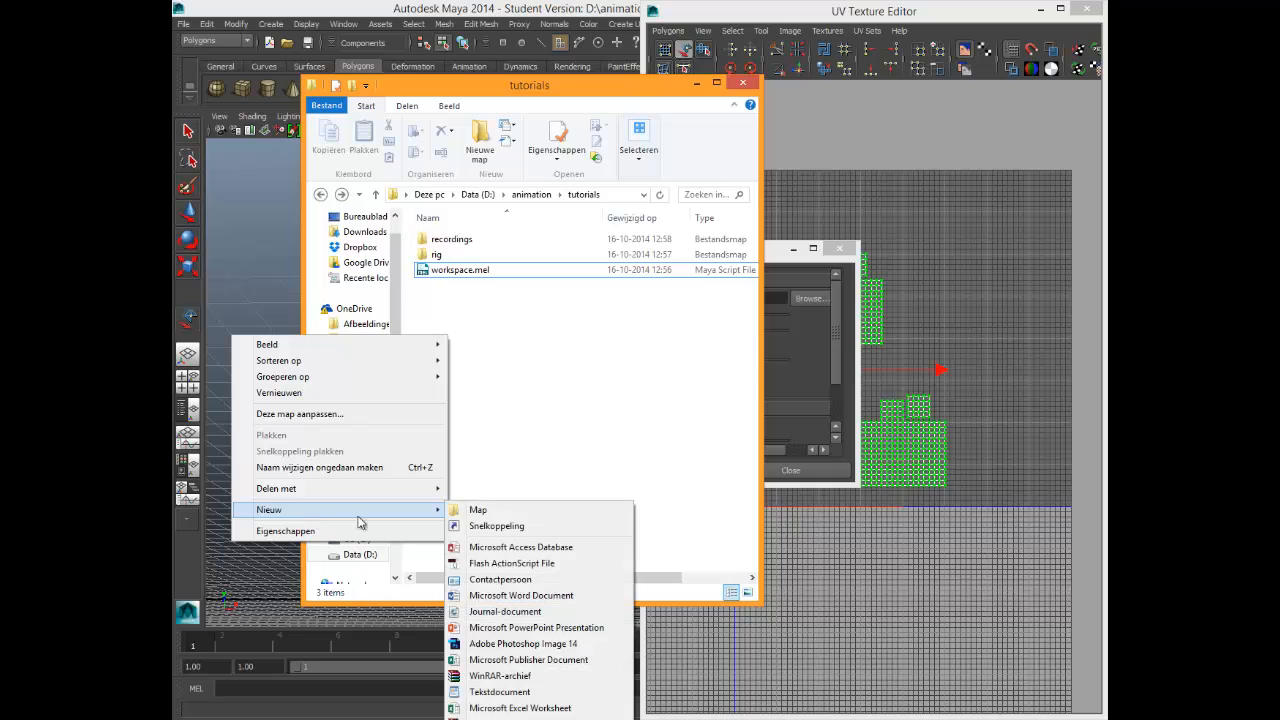
click(473, 510)
text(images)
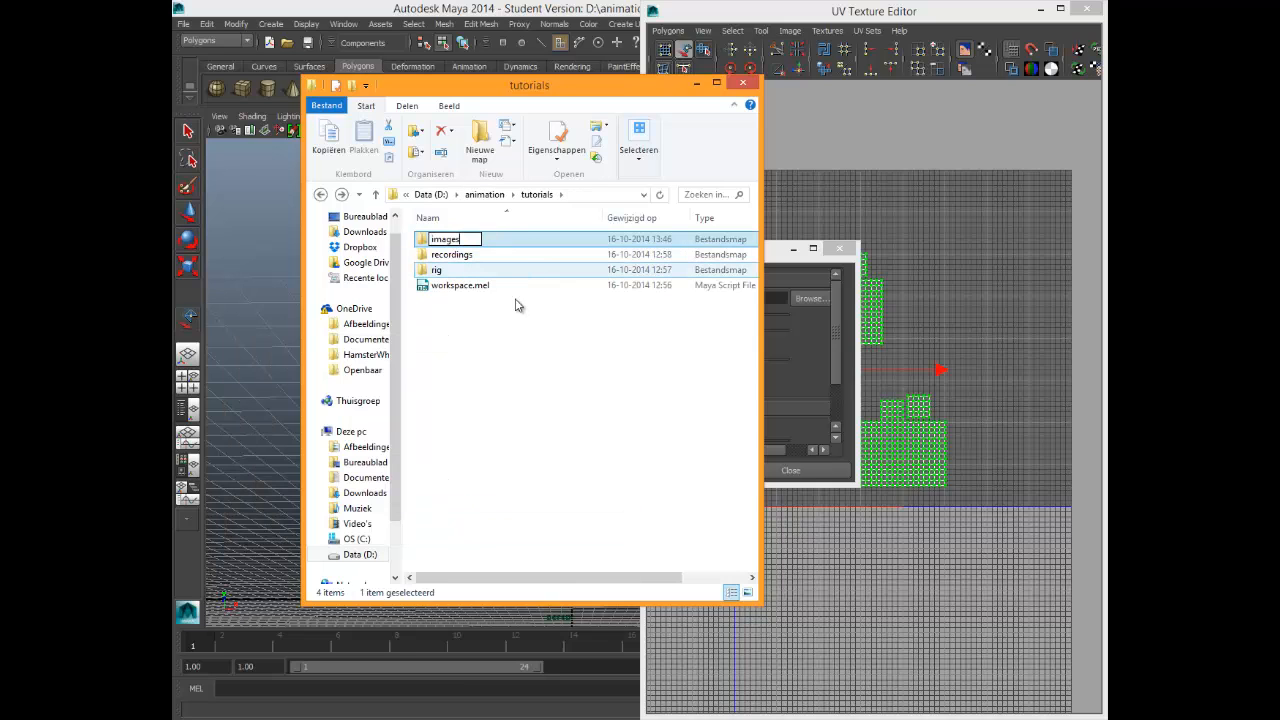
click(480, 390)
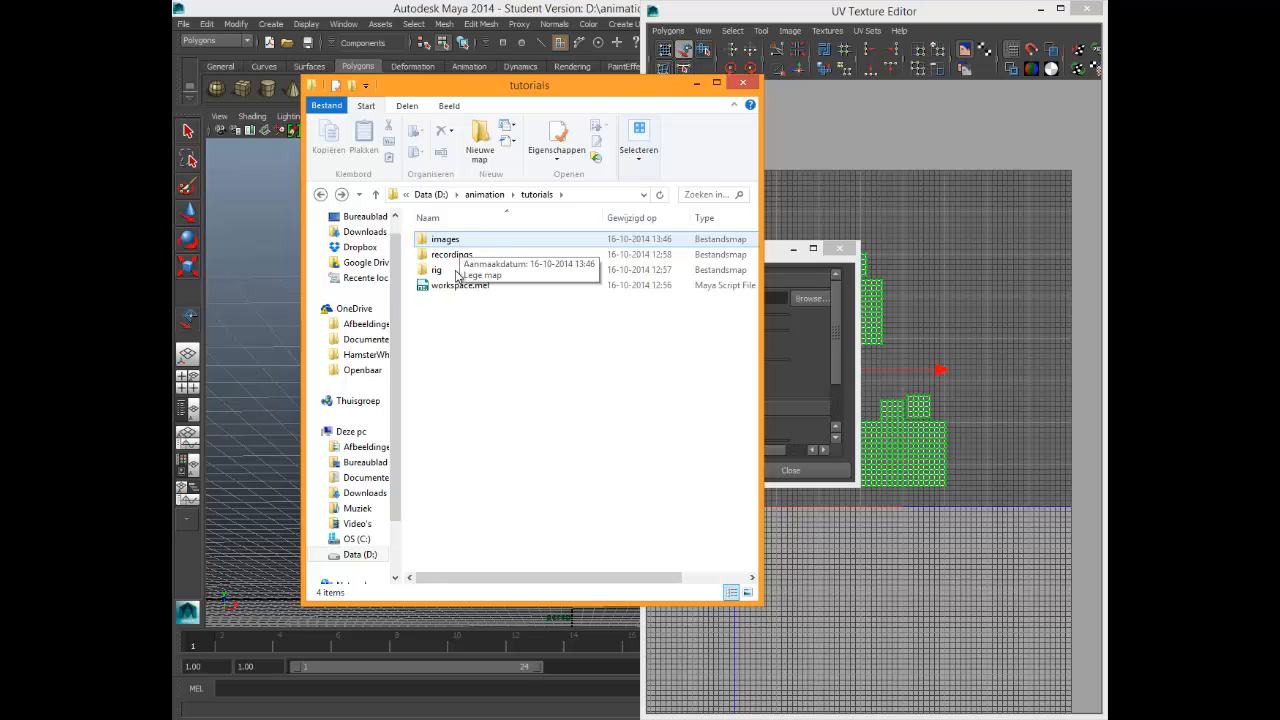
Open the new images folder and export the UV snapshot into it as a PNG.
double_click(468, 240)
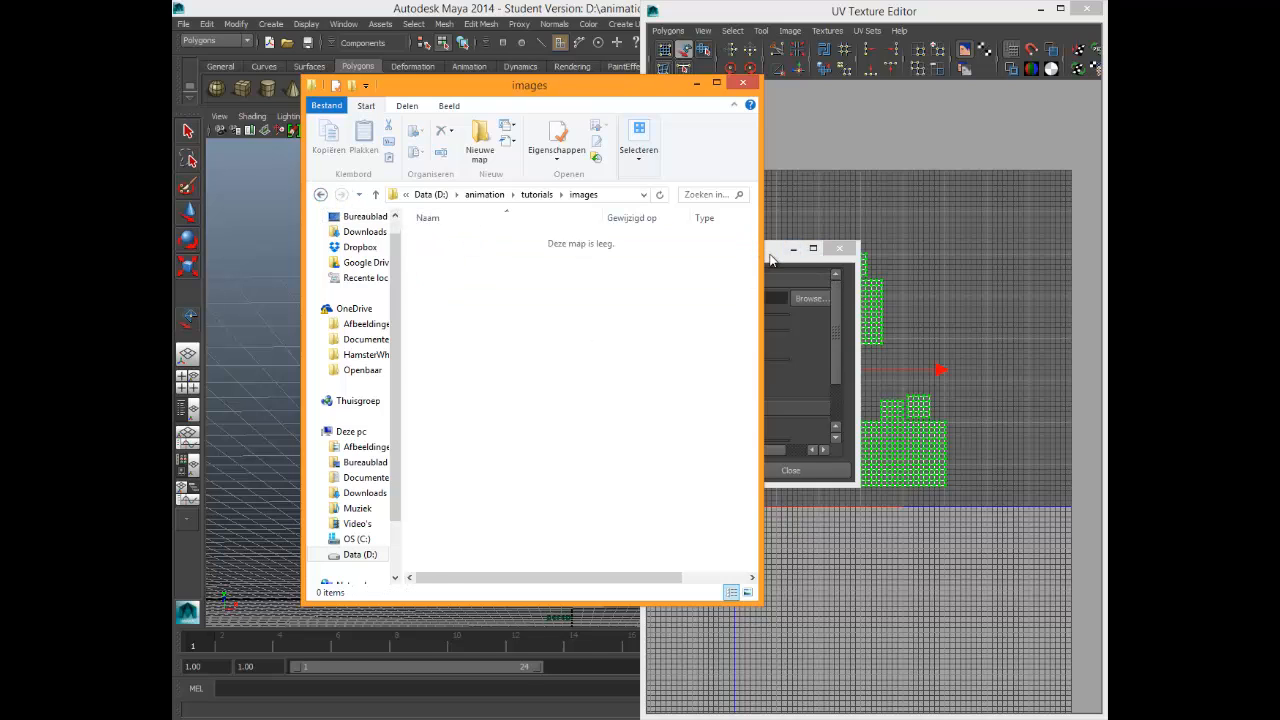
drag(792, 258, 835, 246)
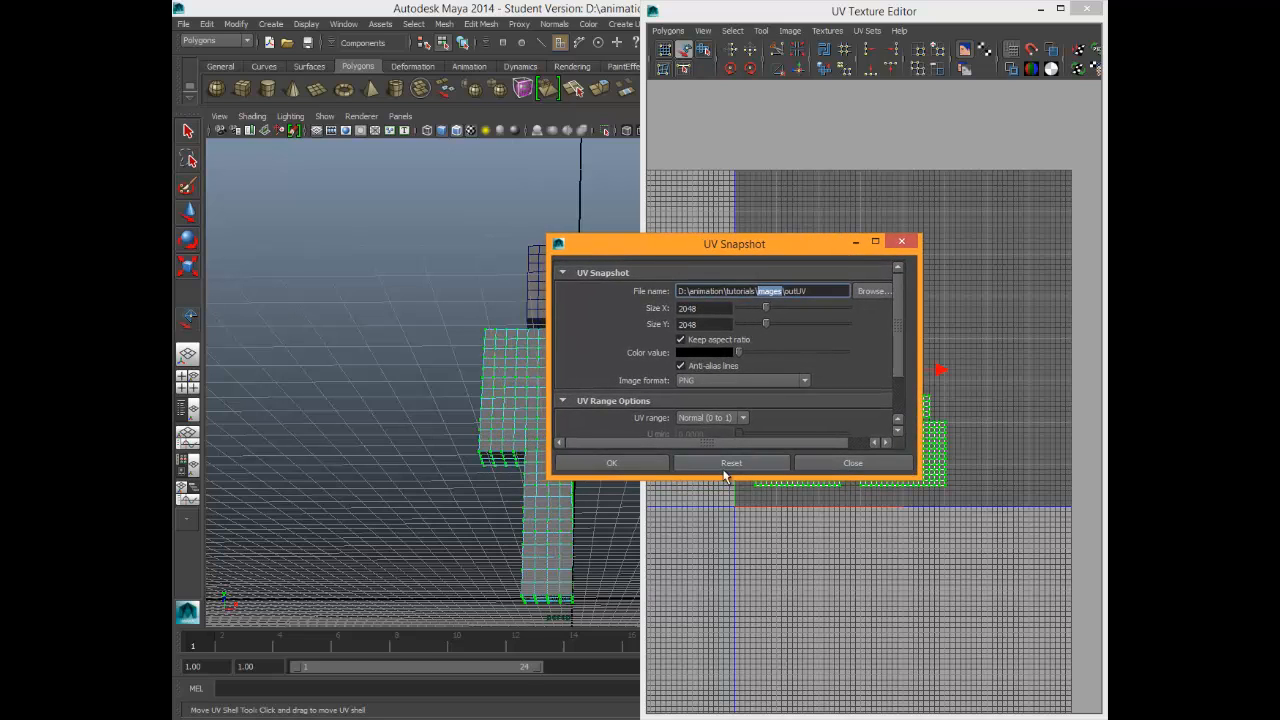
click(650, 463)
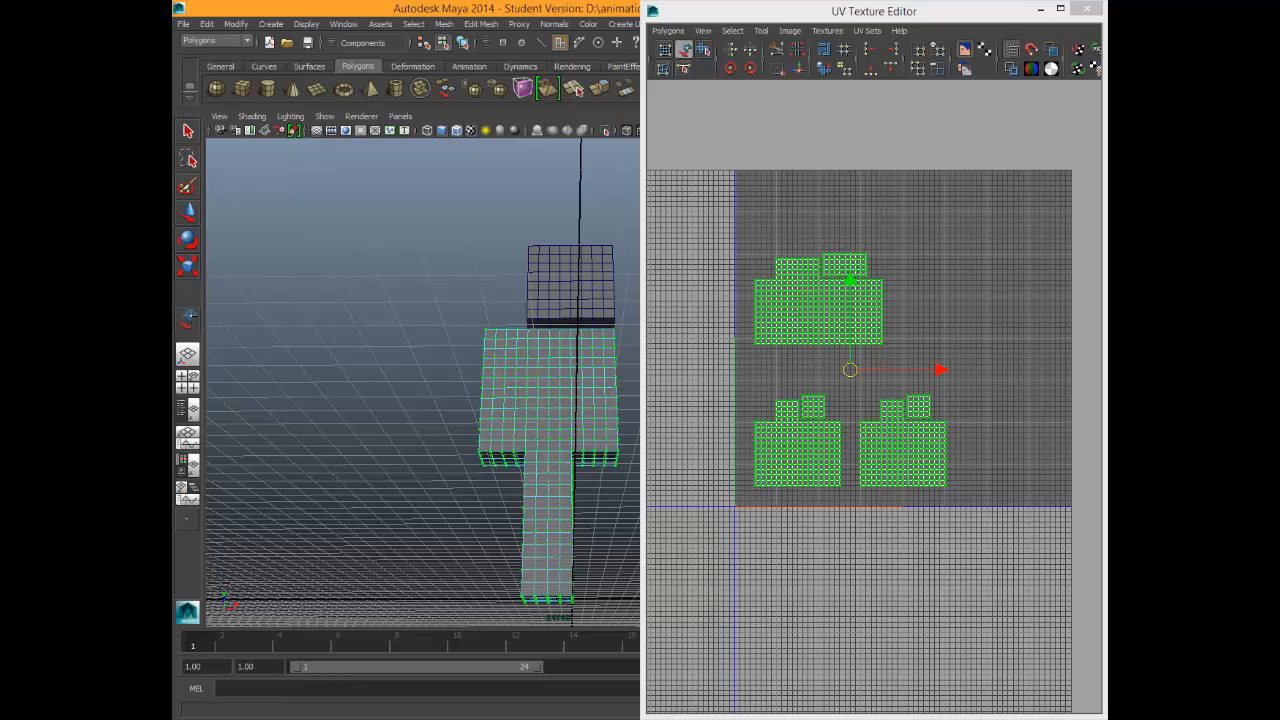
Rename the exported outUV.png in the images folder to texture_body.png and preview the picture.
key(alt+Tab)
double_click(464, 239)
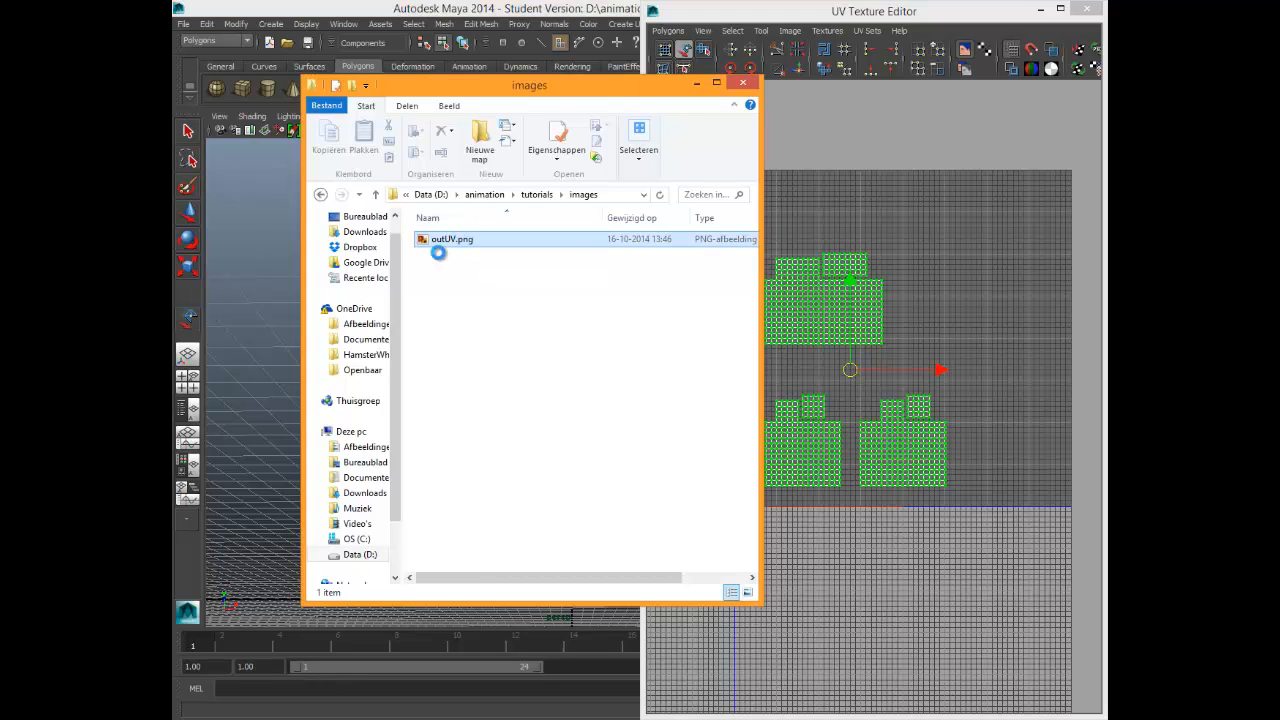
click(458, 239)
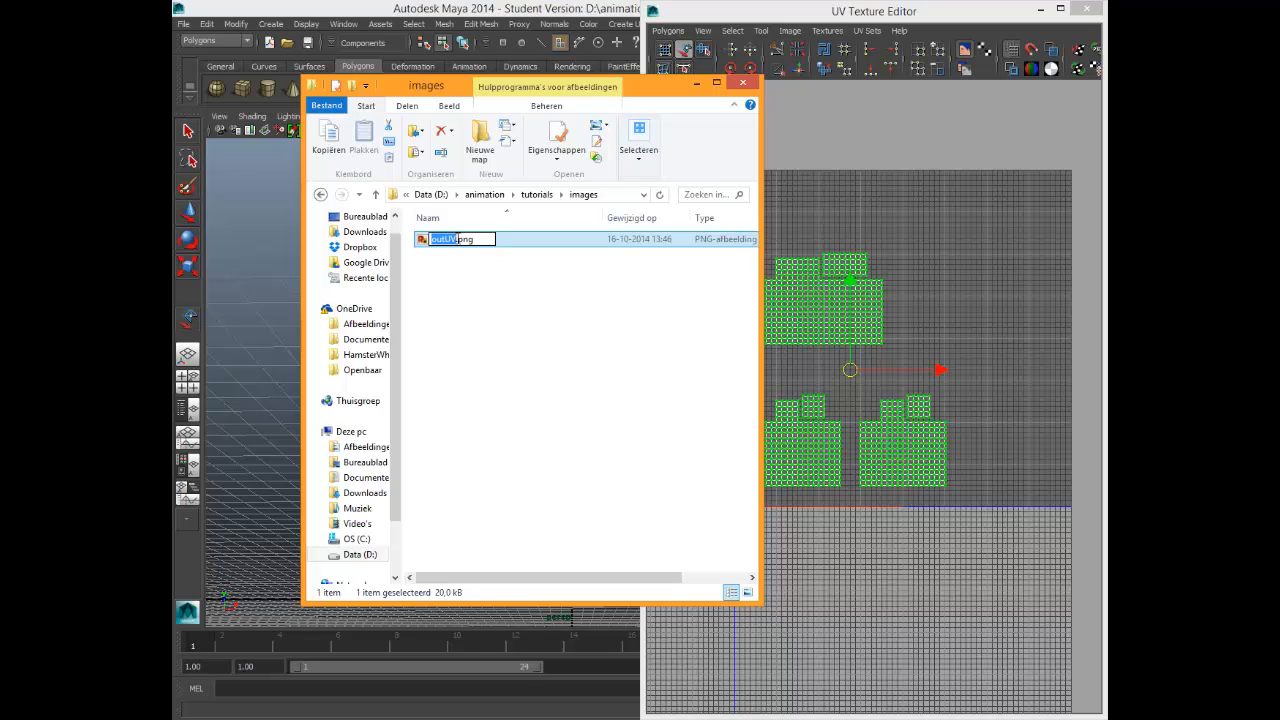
key(BackSpace)
text(texture_body)
click(535, 306)
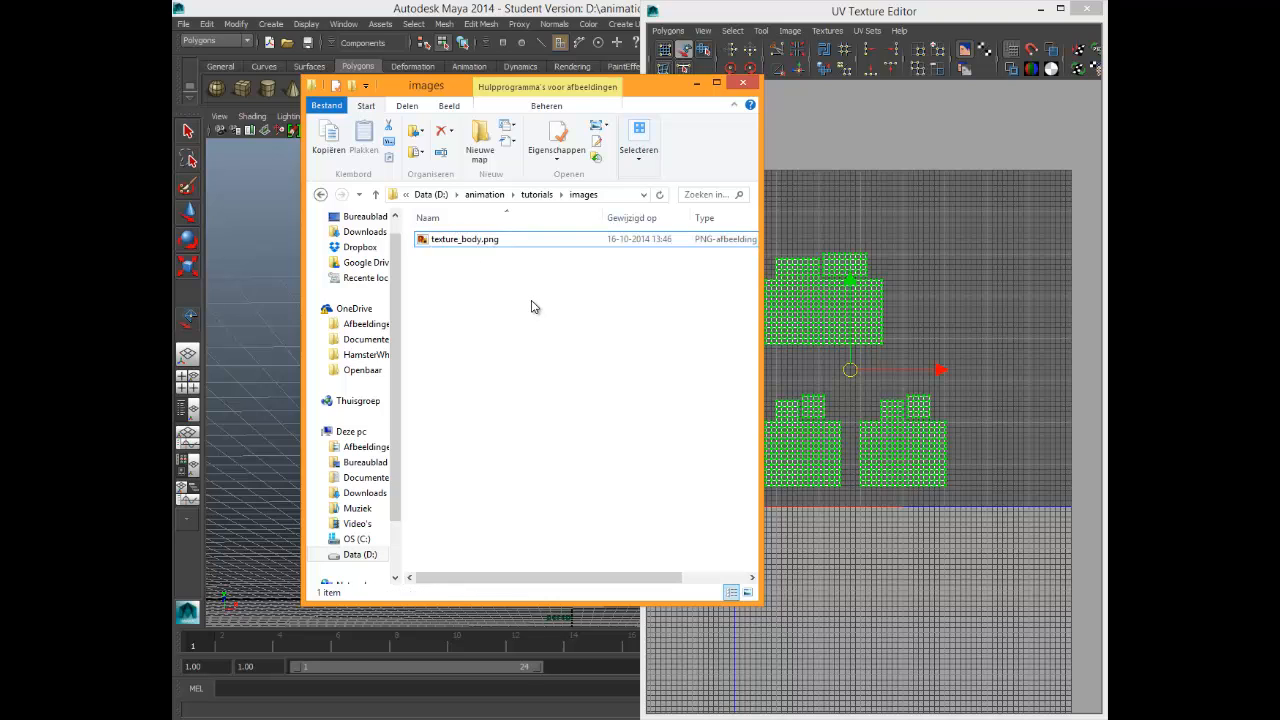
double_click(492, 241)
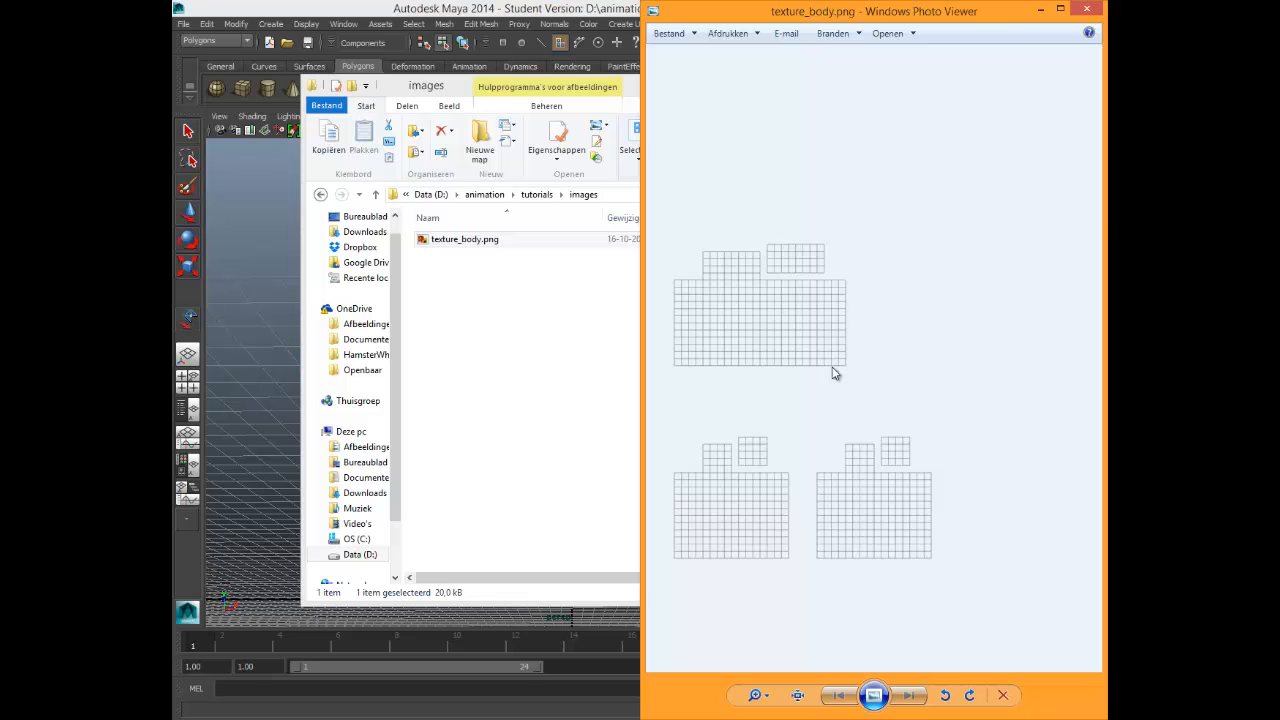
click(1090, 9)
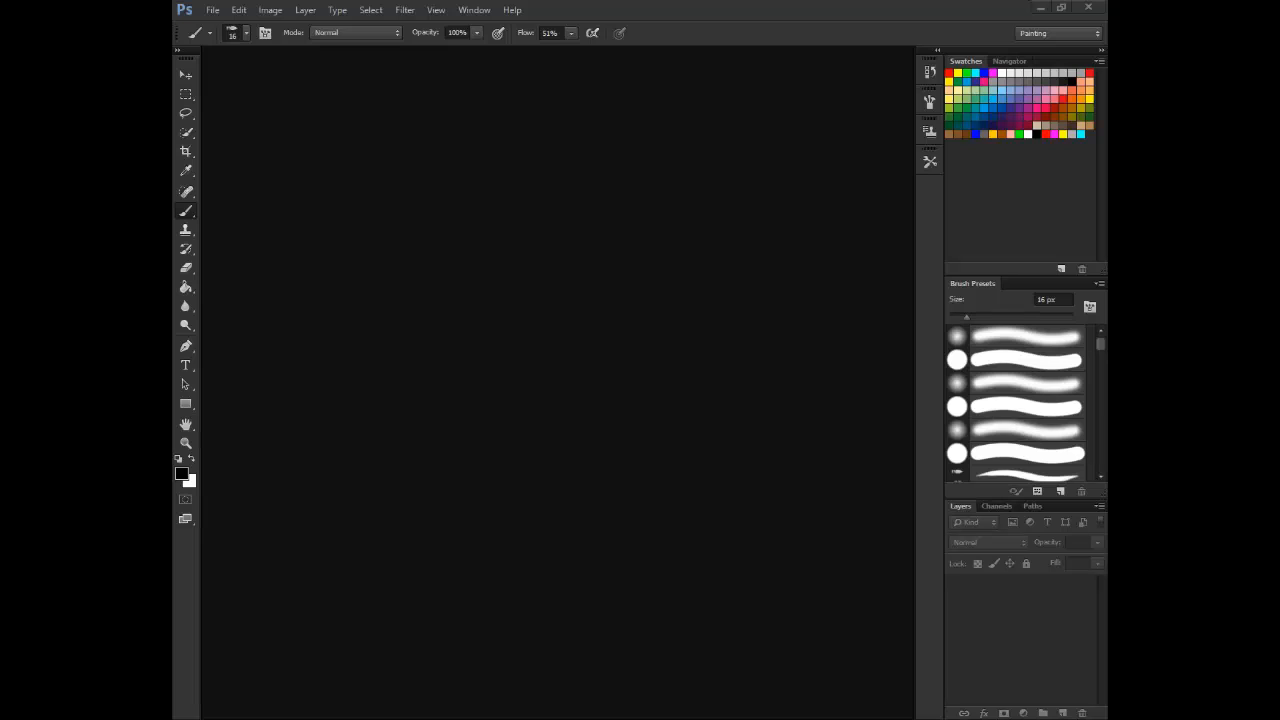
Open texture_body.png from the images folder in Photoshop and hide the bristle brush preview.
key(alt+Tab)
drag(477, 243, 740, 240)
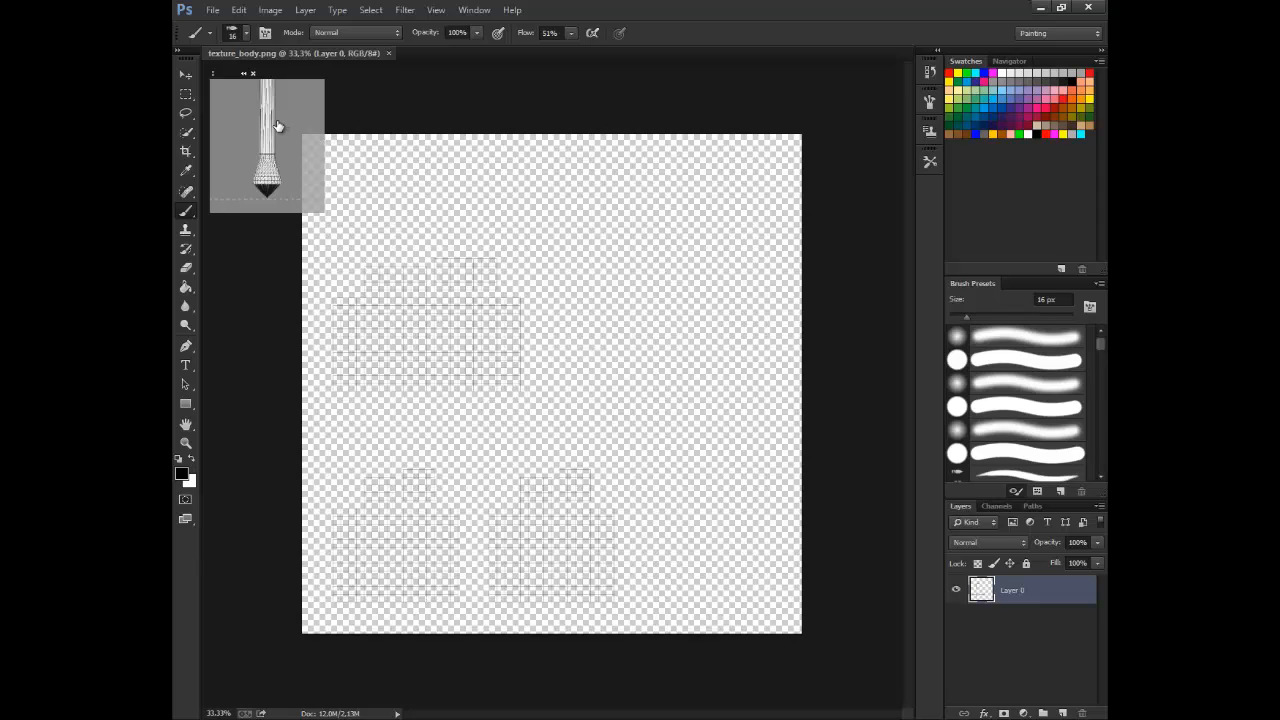
click(1015, 491)
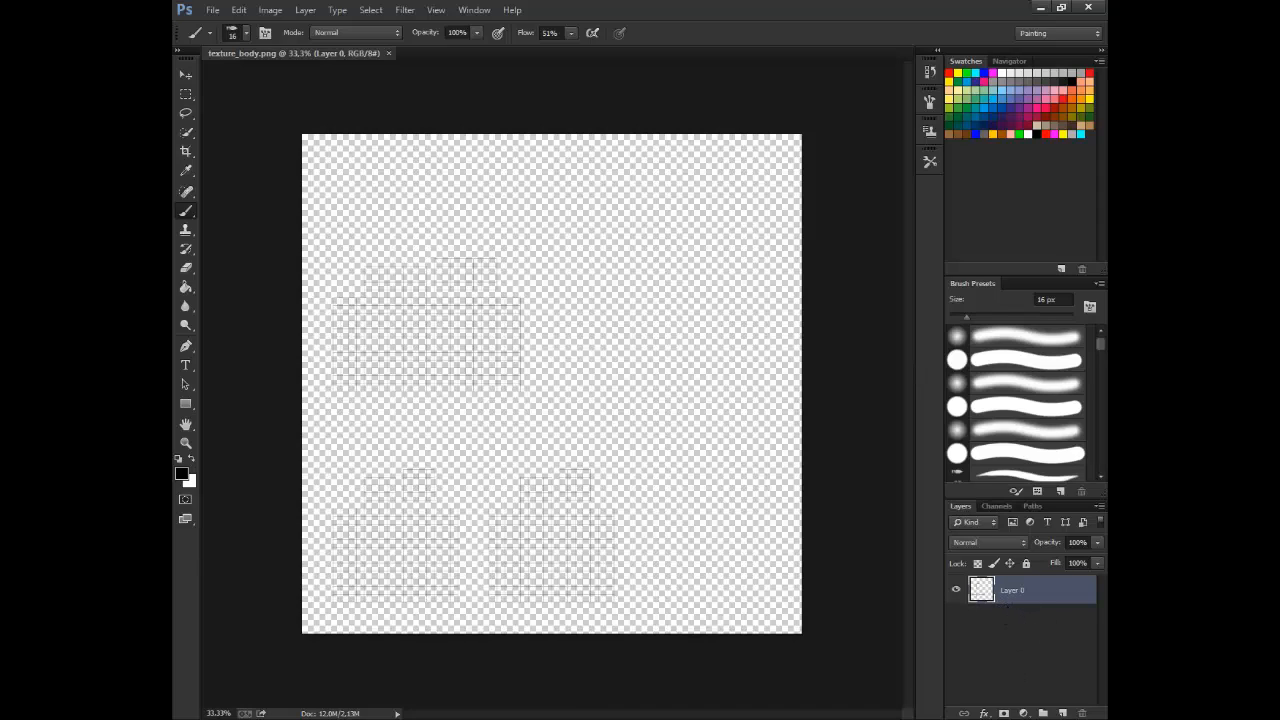
Add two empty layers and move the UV layer, Layer 0, above them.
click(1062, 713)
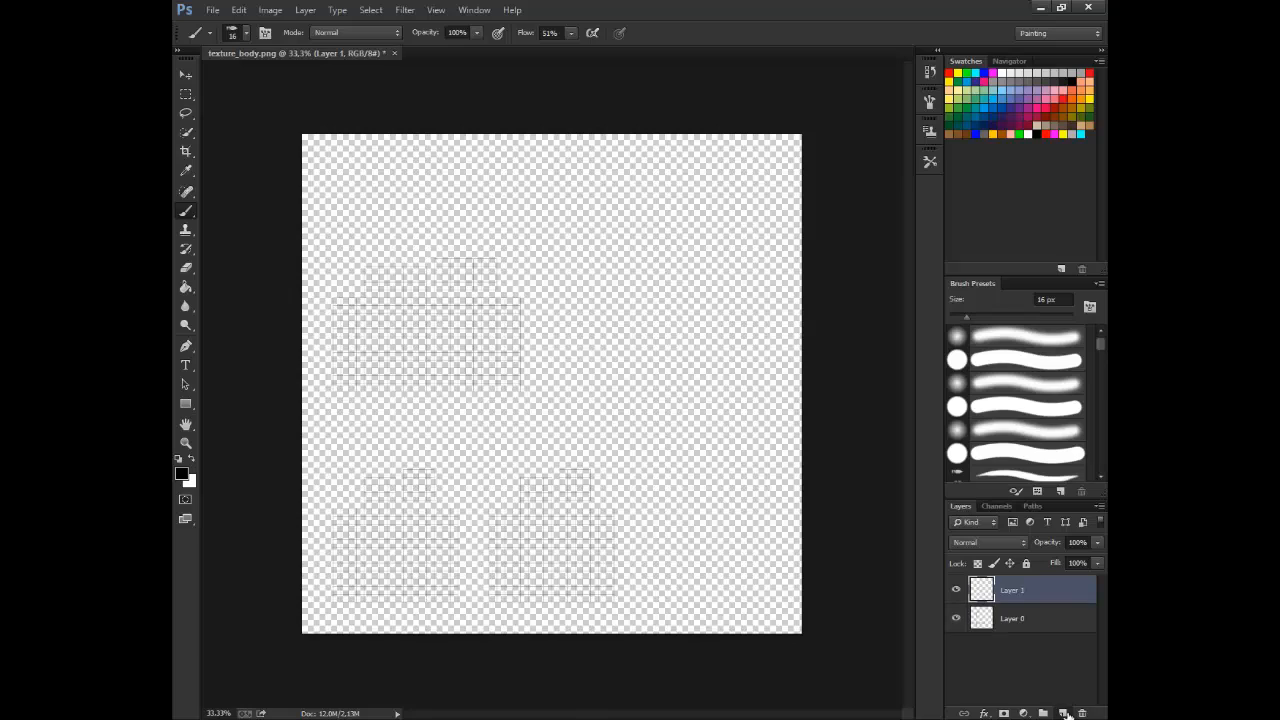
click(1062, 713)
drag(997, 620, 1013, 582)
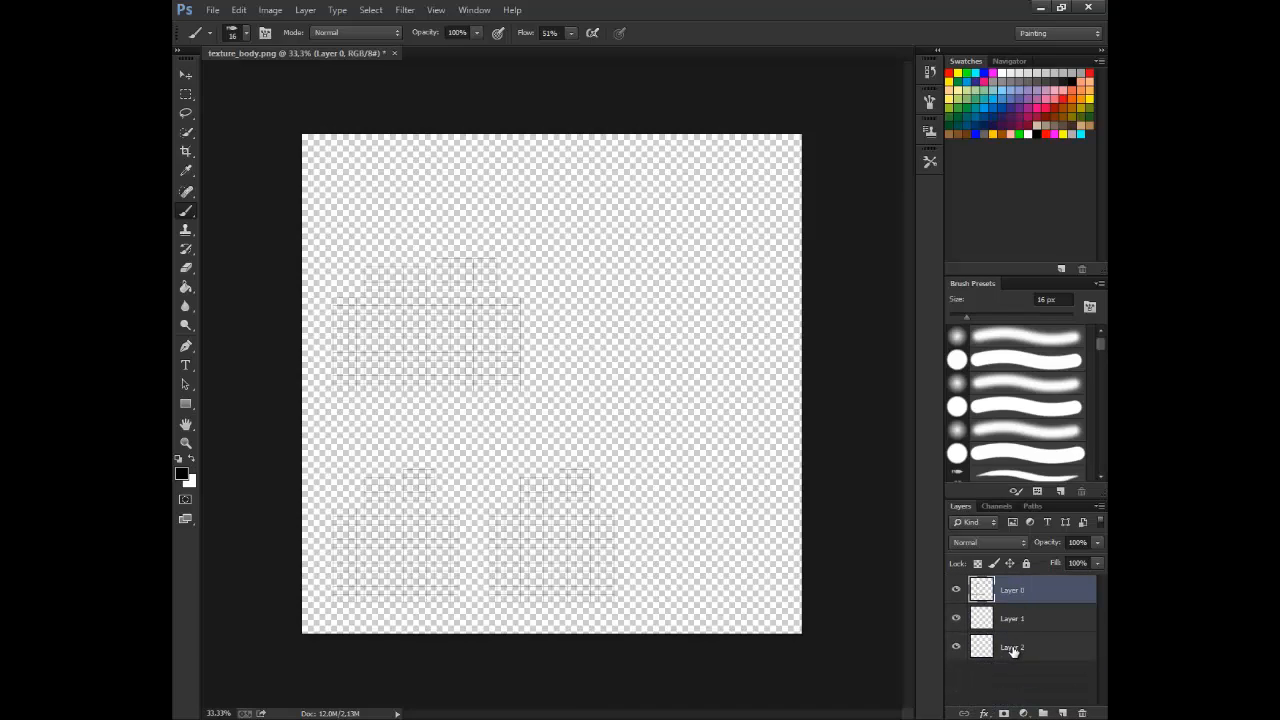
Fill the bottom layer, Layer 2, with white using the Paint Bucket.
click(1014, 650)
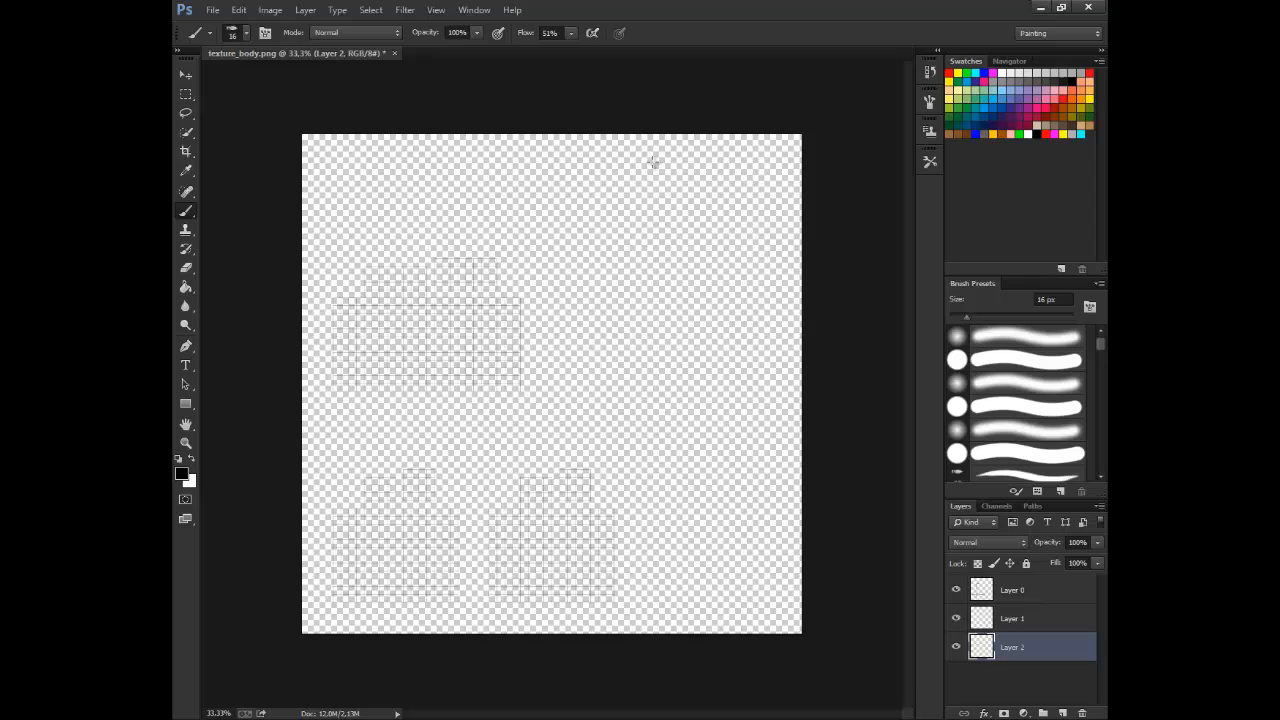
click(1027, 133)
click(185, 287)
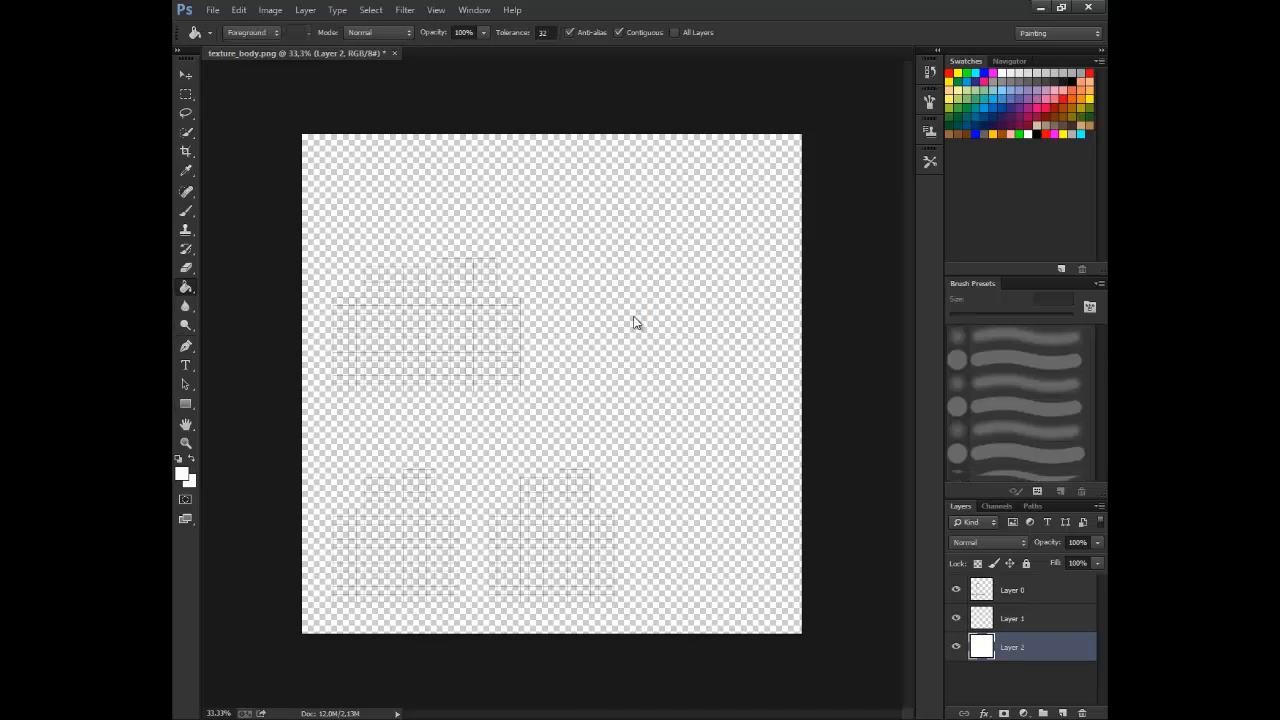
click(634, 320)
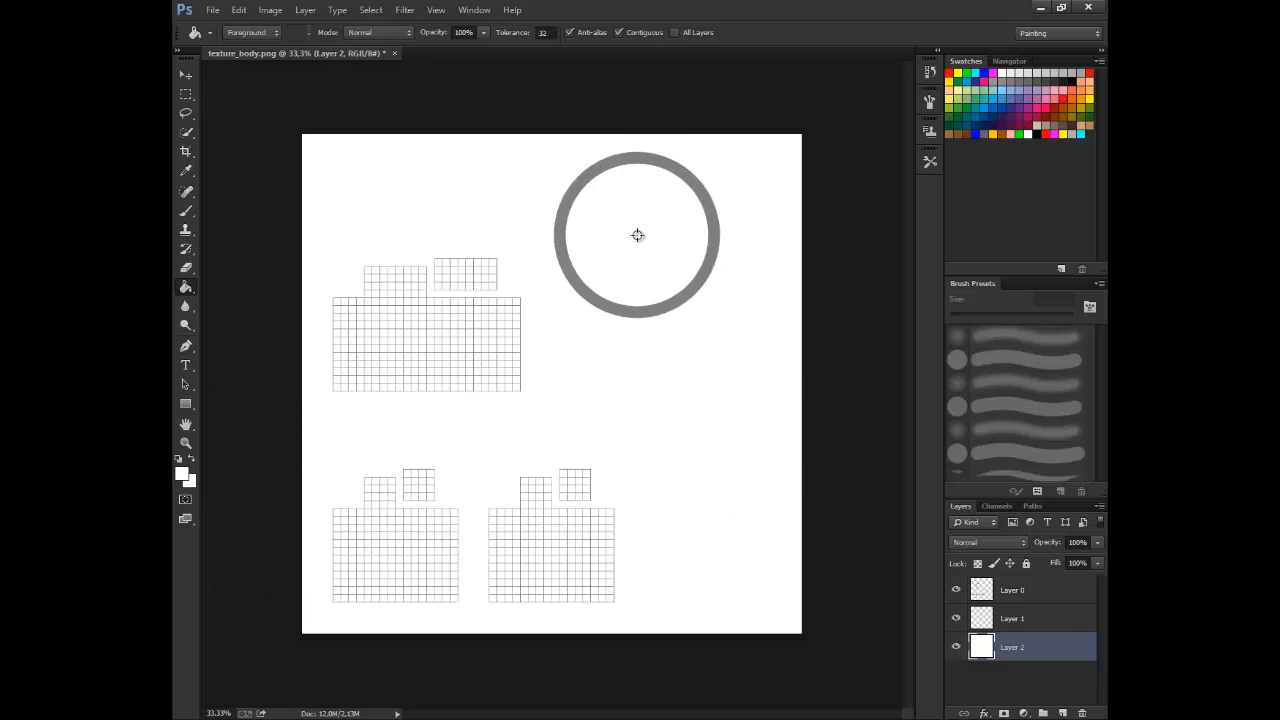
Switch to the Brush tool and show the grid over the canvas.
click(186, 211)
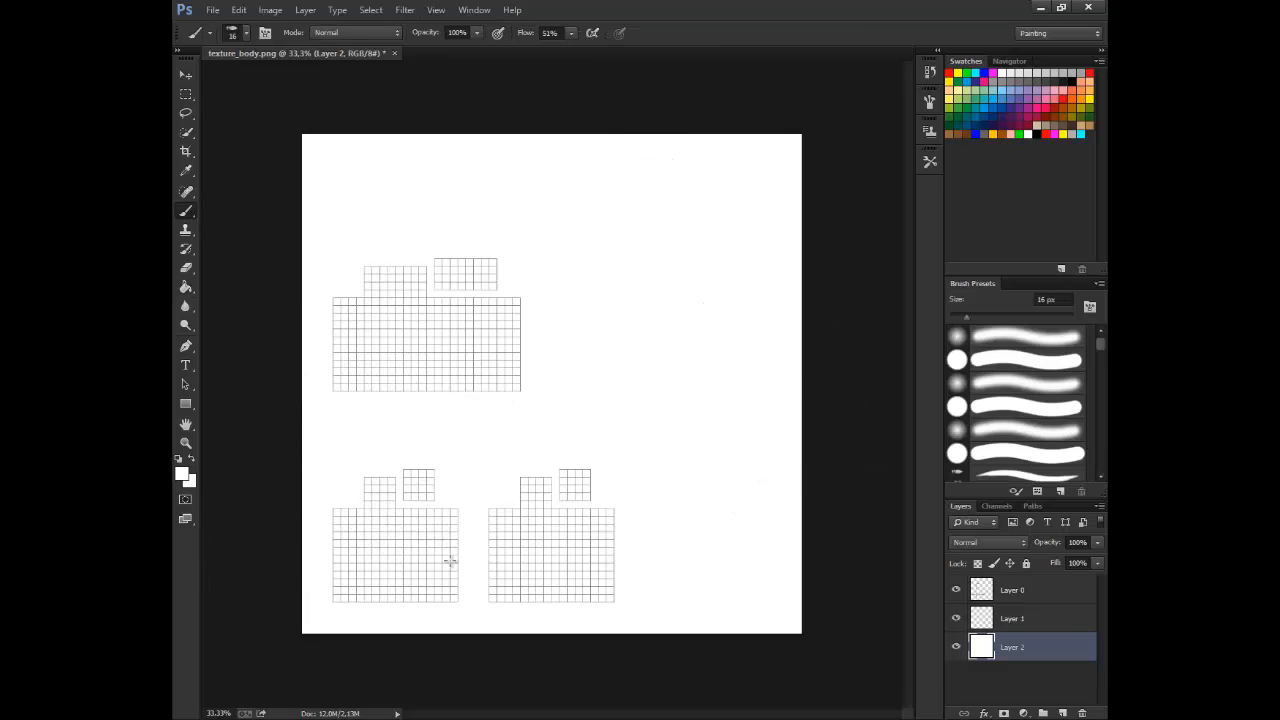
click(371, 10)
mouse_move(406, 11)
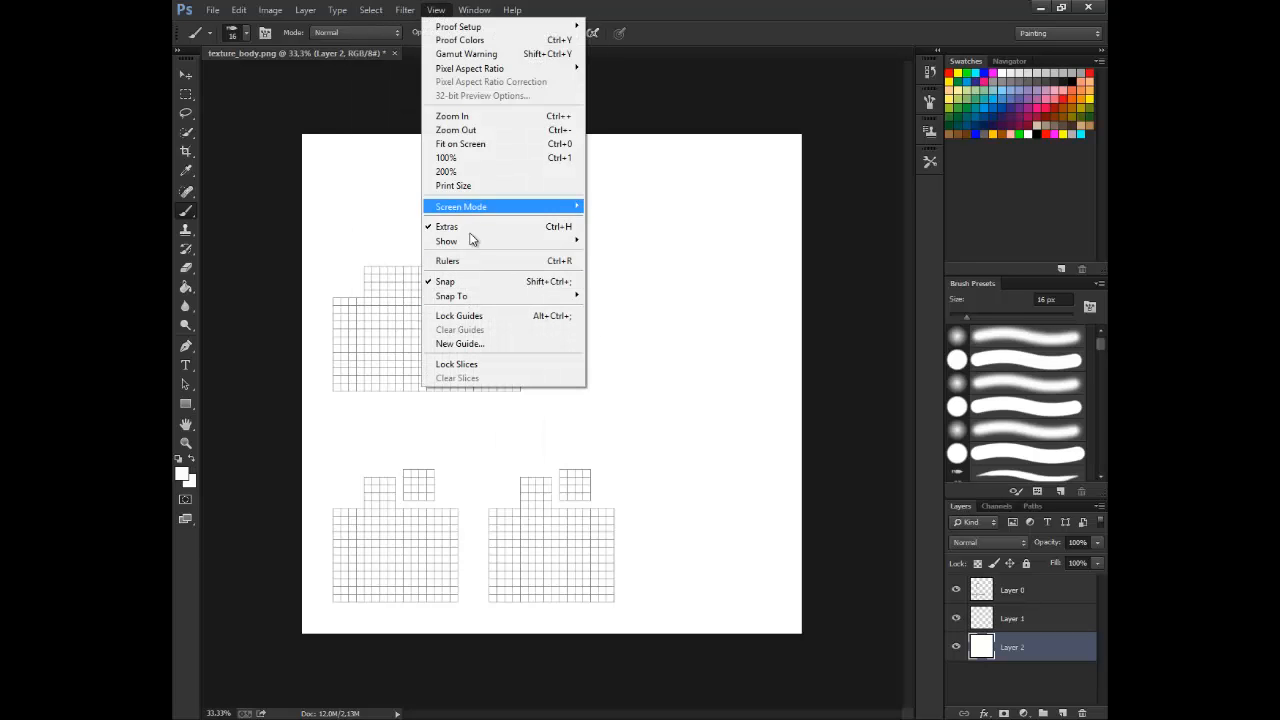
mouse_move(463, 246)
click(315, 283)
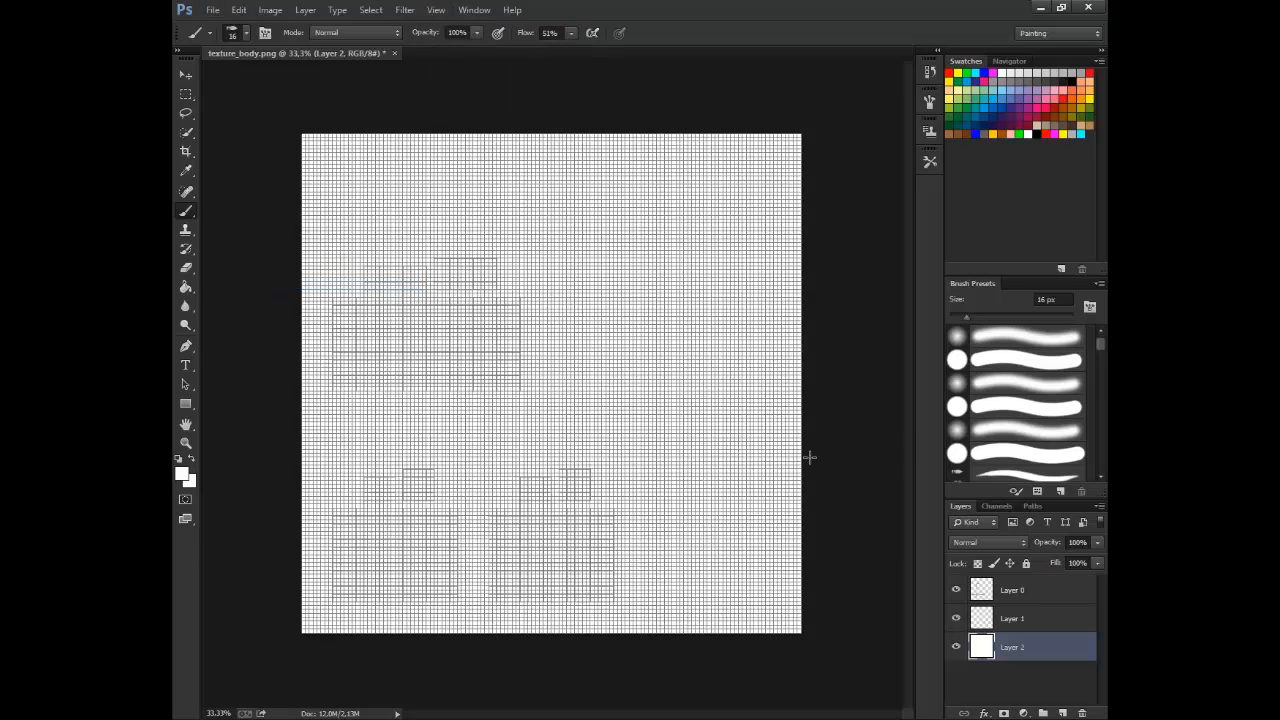
Examine up close how the UV lines align with the grid, then return to a 100% view of the lower UV shells.
click(186, 443)
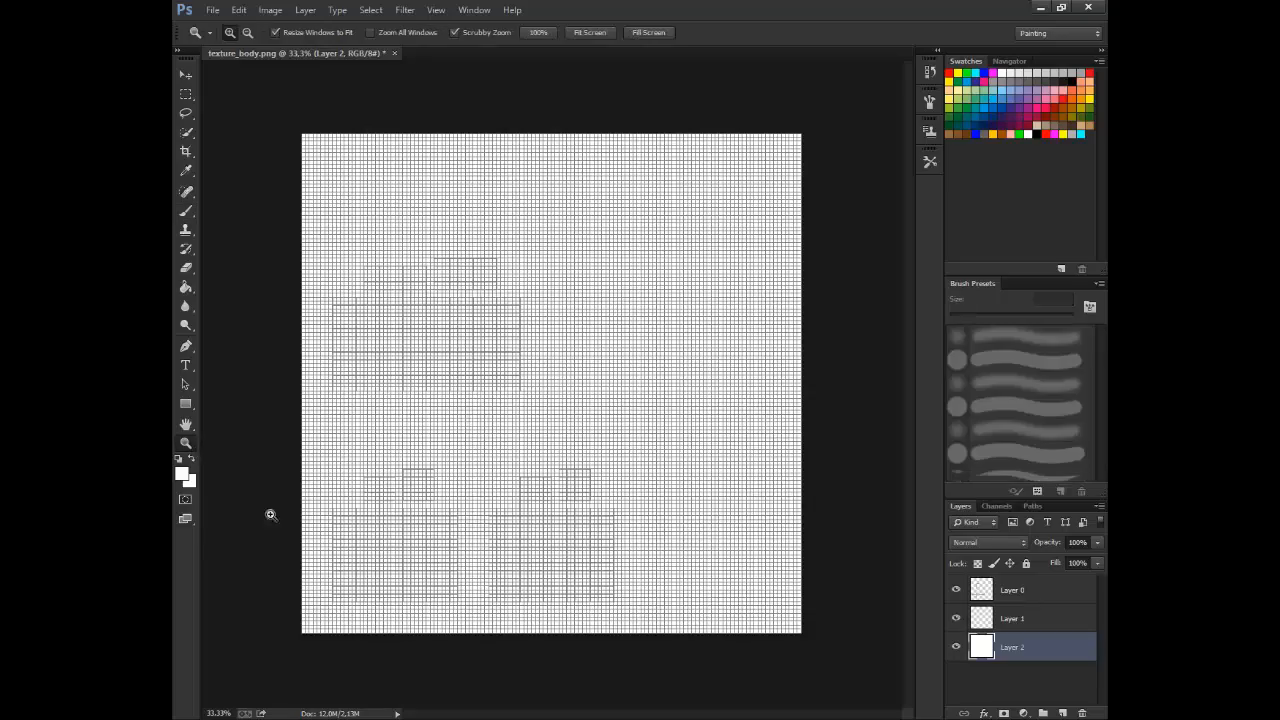
drag(269, 514, 577, 494)
right_click(408, 454)
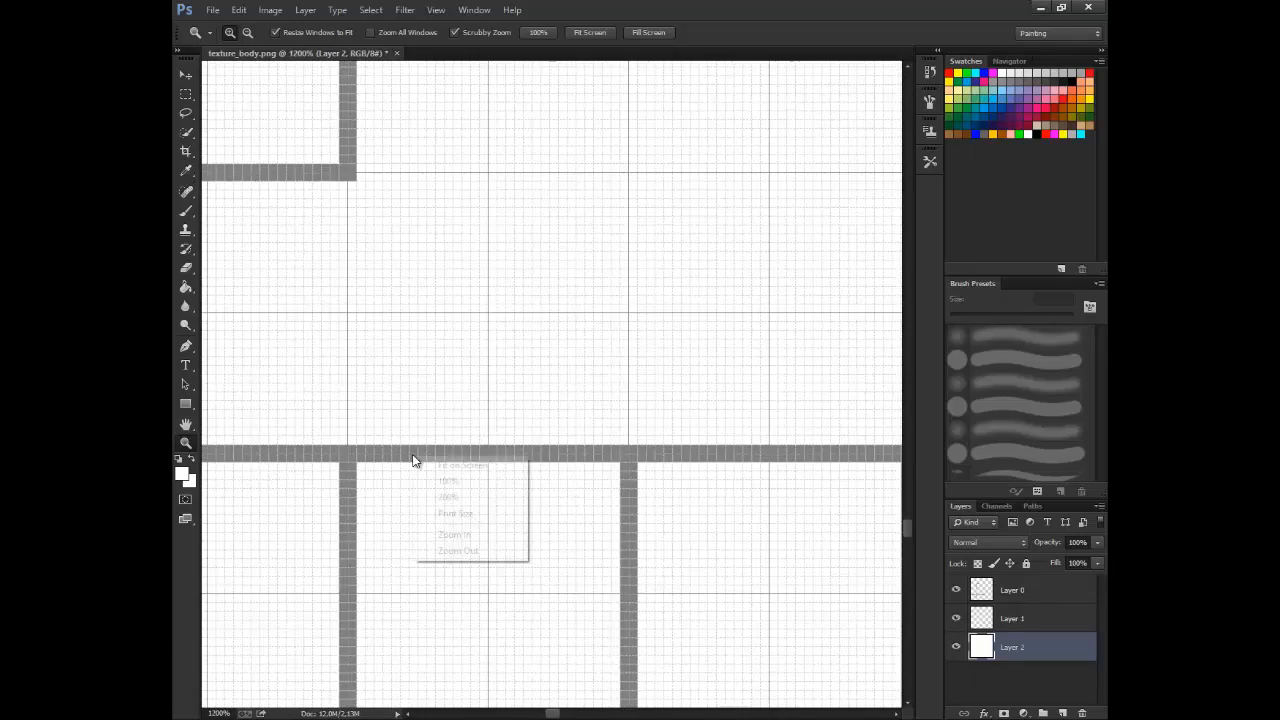
click(430, 378)
scroll(430, 377, down, 1)
scroll(430, 377, up, 2)
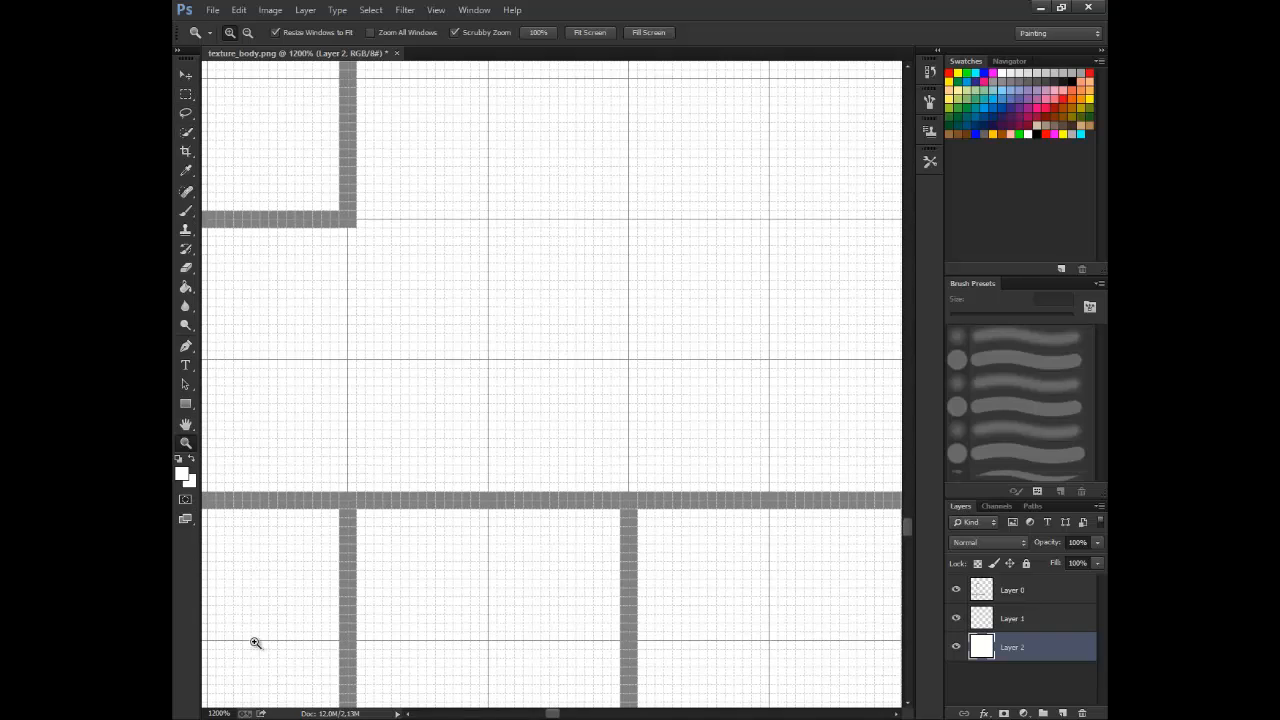
scroll(266, 486, down, 1)
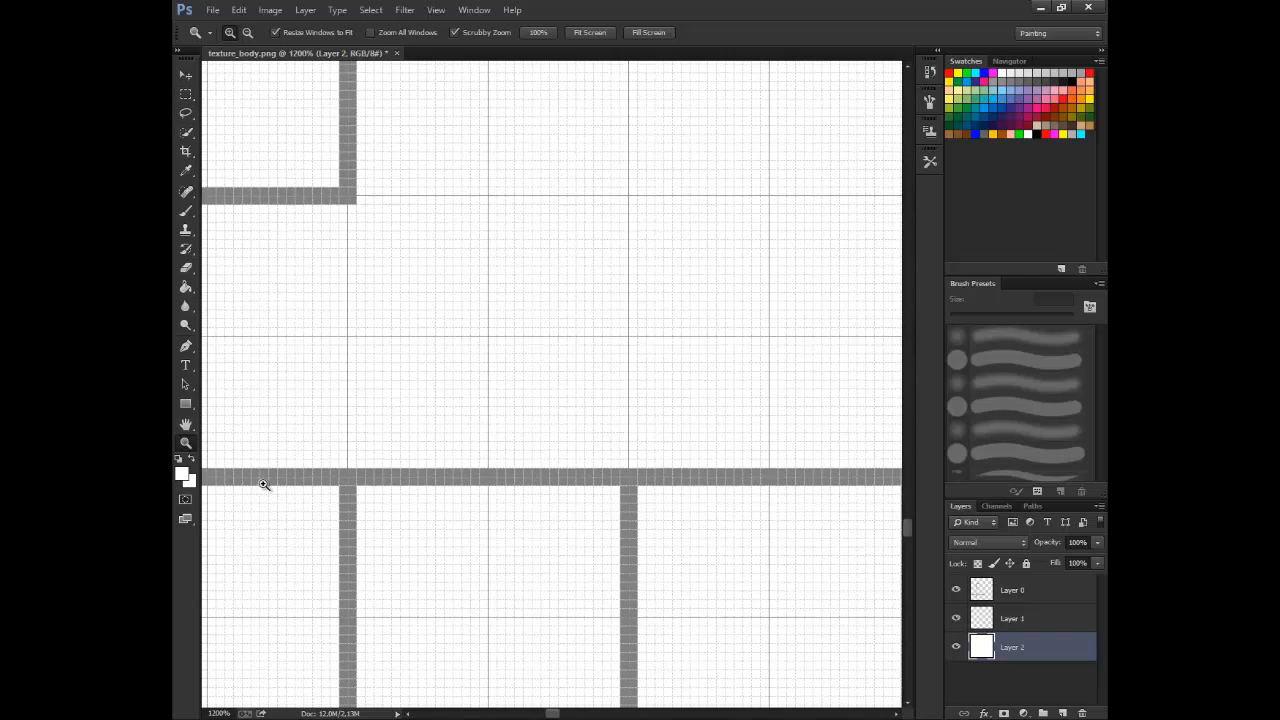
click(248, 33)
drag(343, 278, 343, 281)
drag(630, 712, 566, 661)
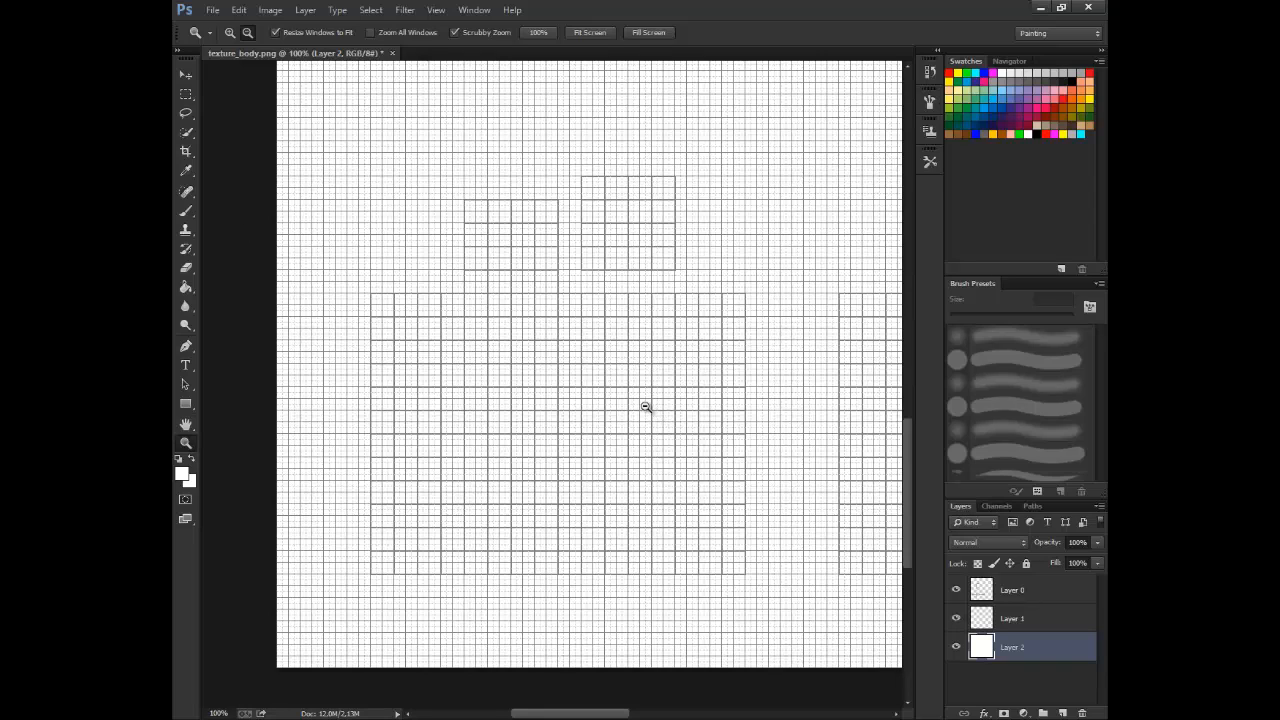
Set the grid subdivisions to 8 in the grid preferences and apply the change.
click(238, 9)
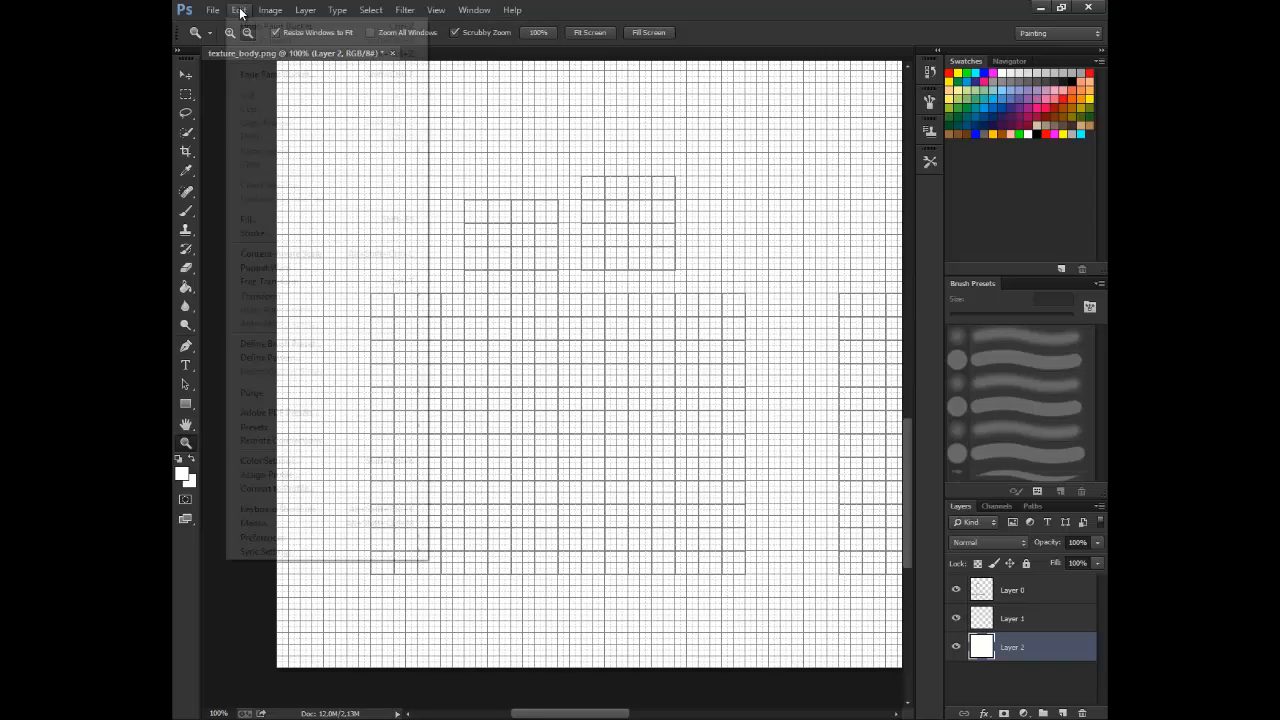
mouse_move(348, 542)
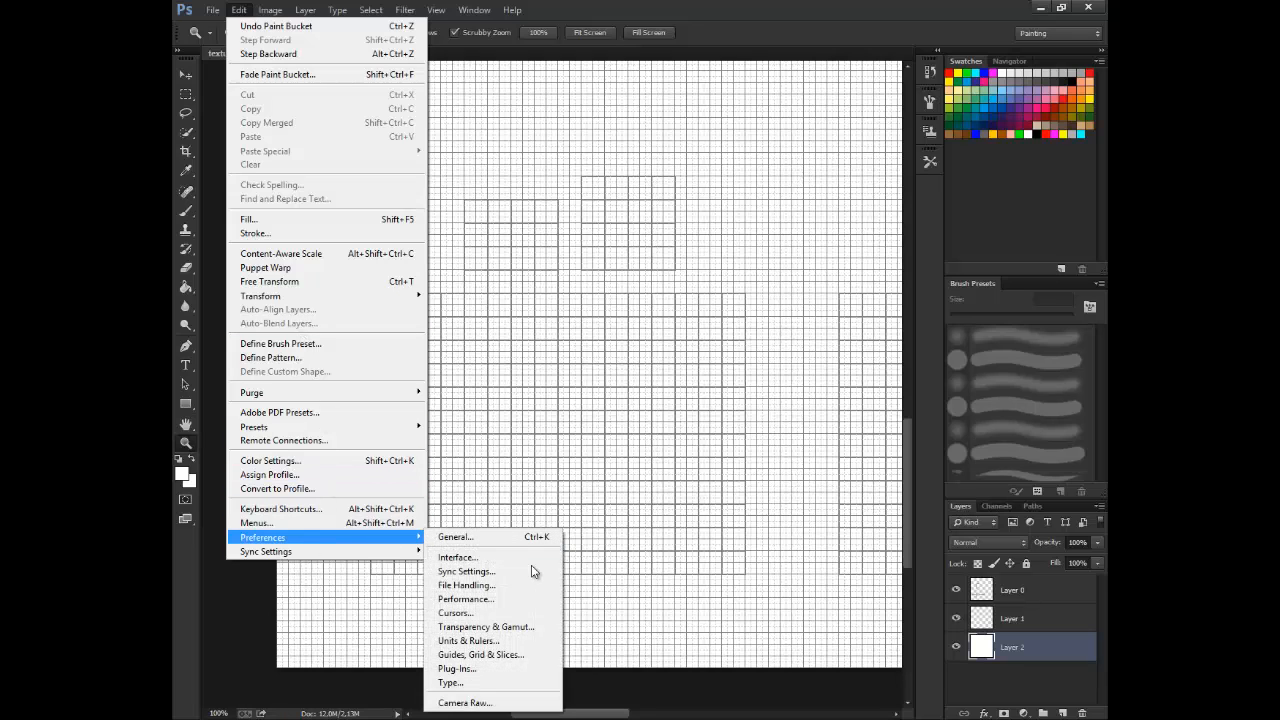
click(502, 654)
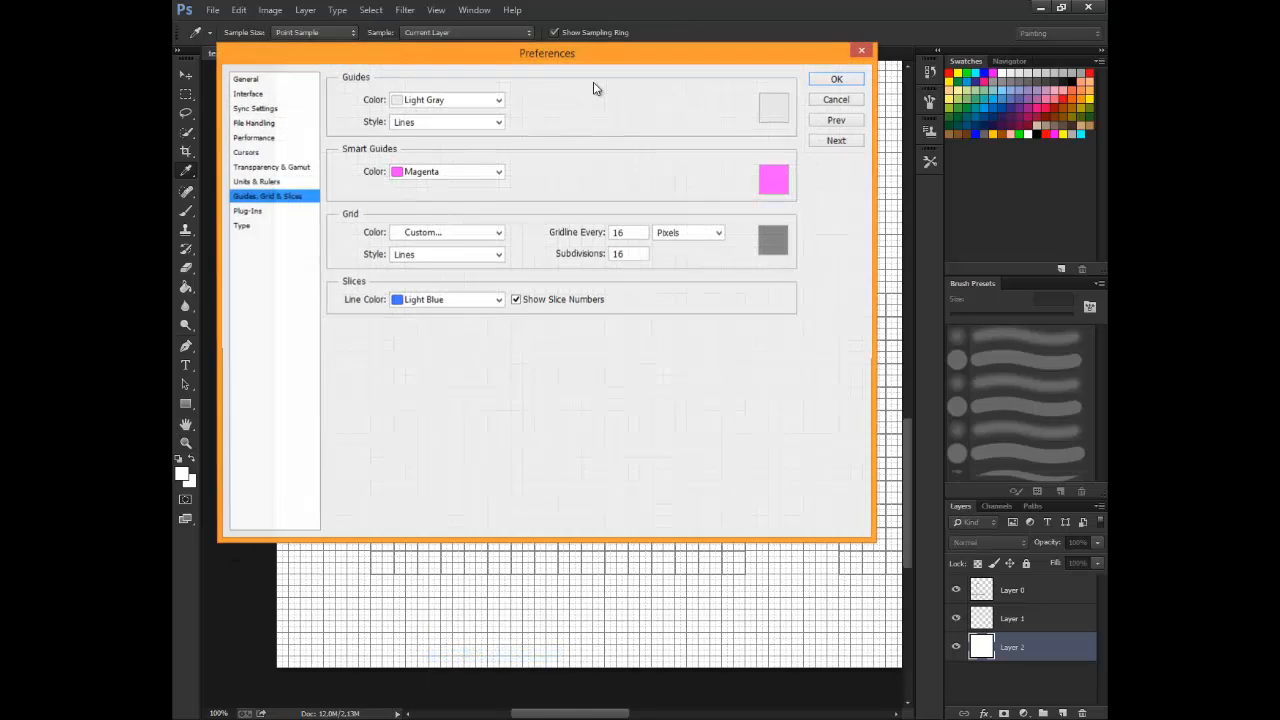
drag(568, 56, 454, 293)
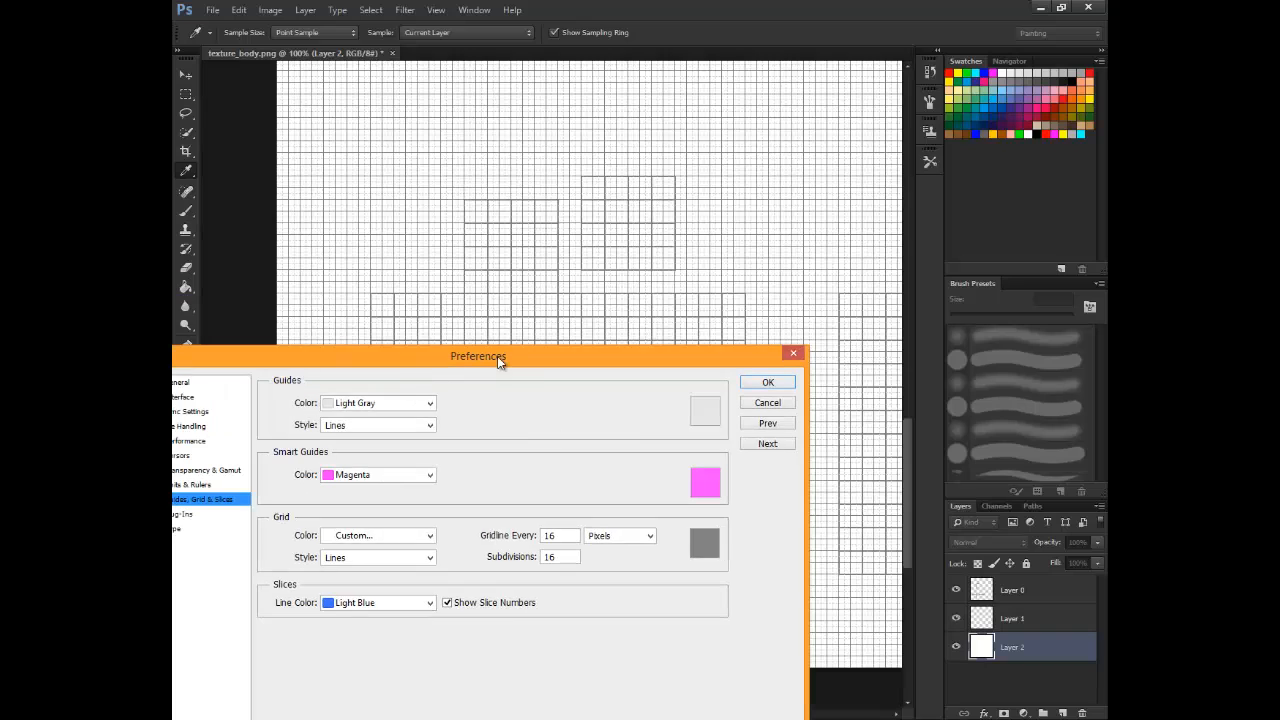
drag(497, 356, 555, 17)
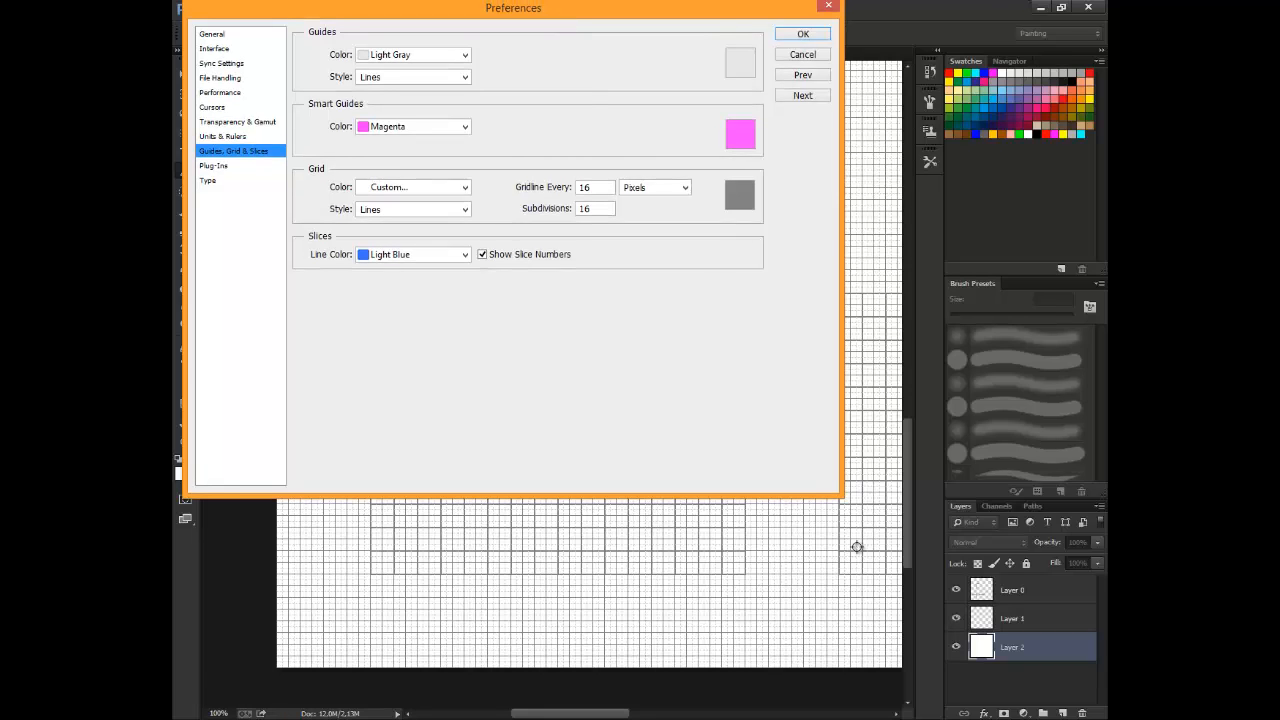
drag(563, 17, 772, 190)
drag(796, 385, 758, 385)
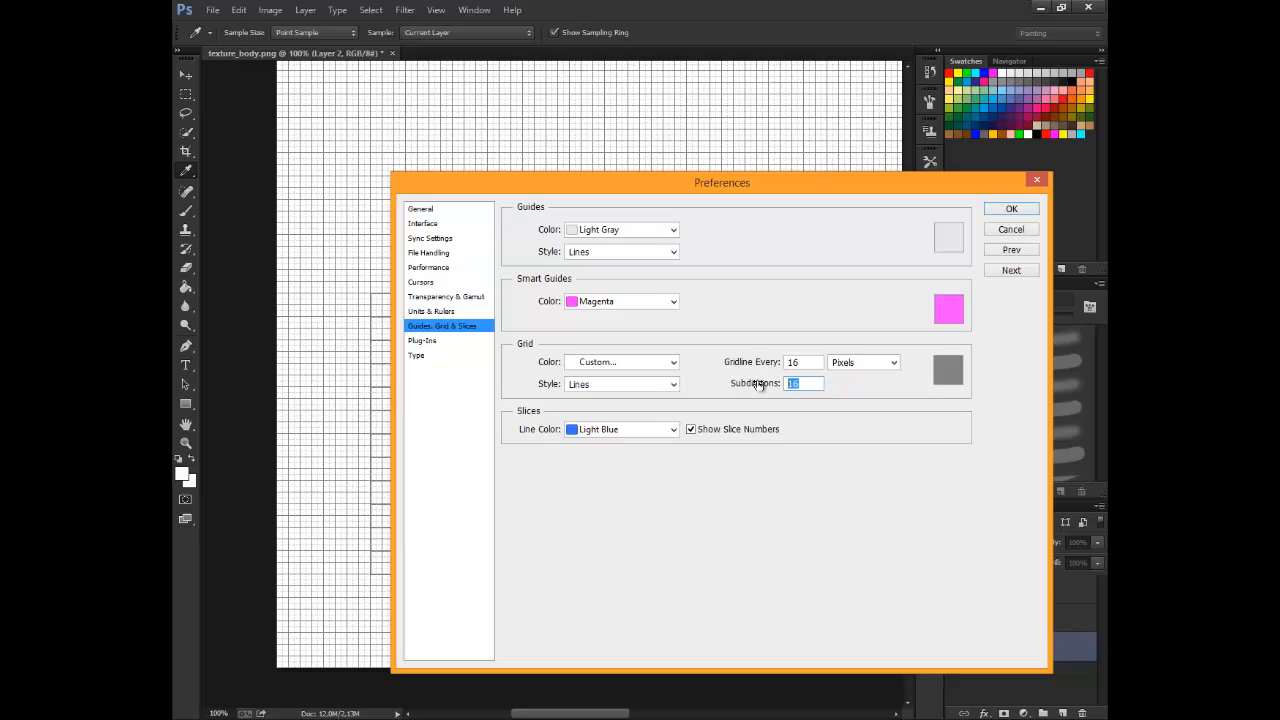
text(2)
key(Return)
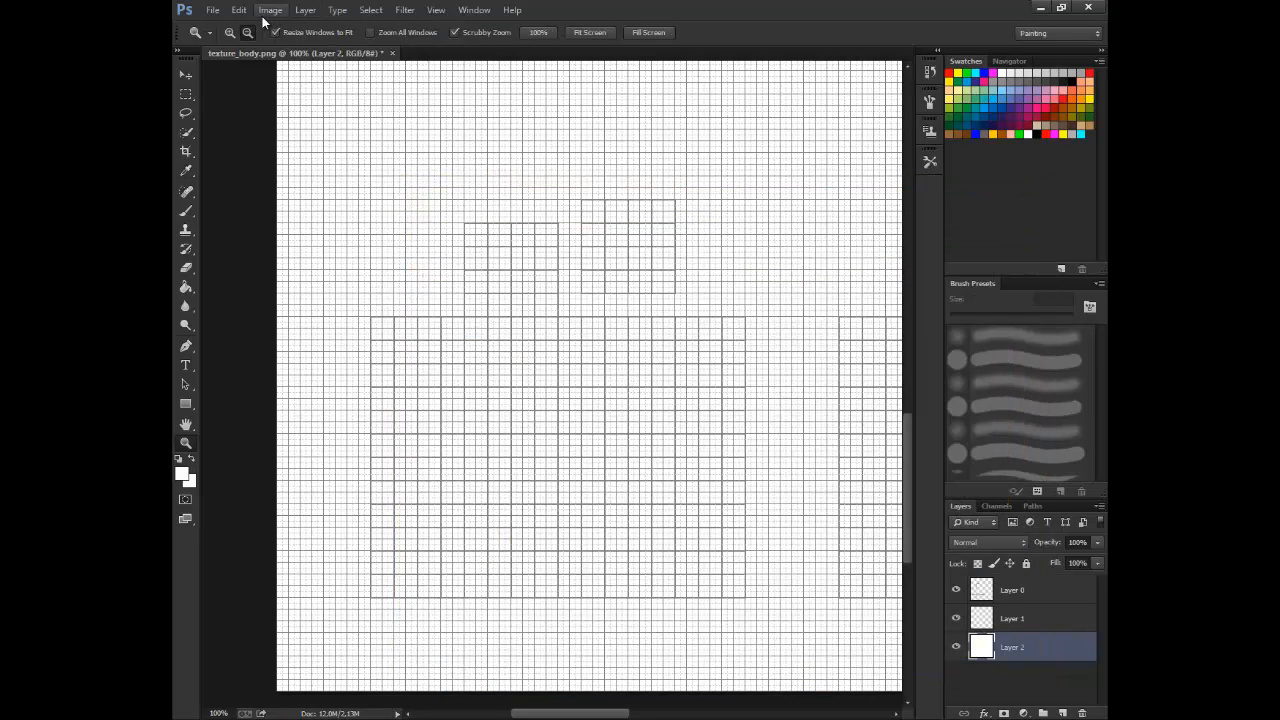
Set the grid to draw a gridline every 8 pixels and apply it to the canvas.
click(211, 10)
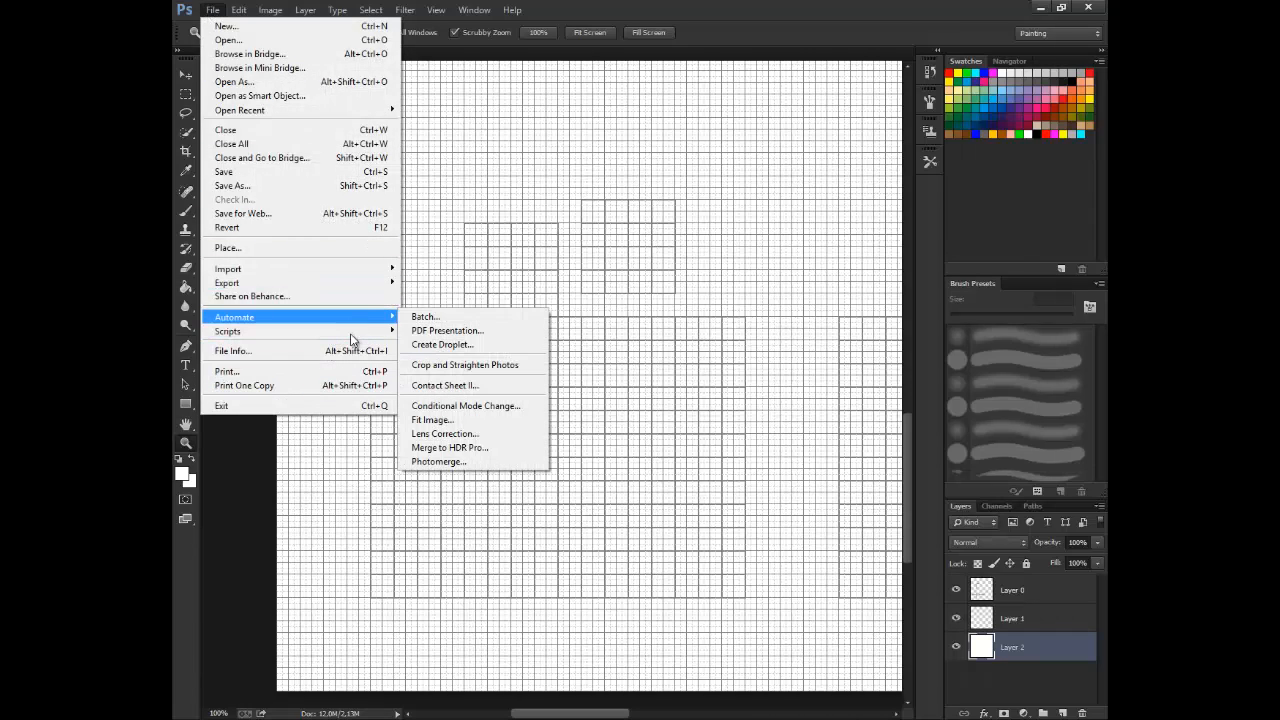
click(182, 8)
click(239, 9)
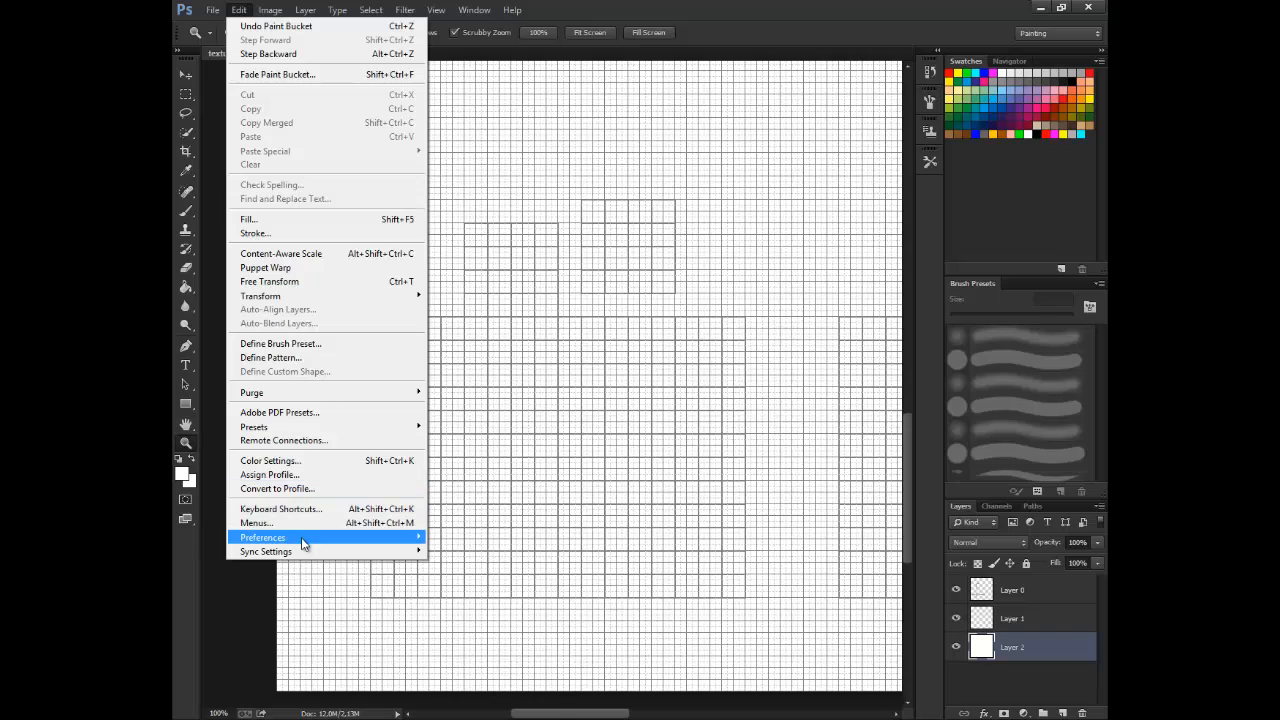
mouse_move(418, 543)
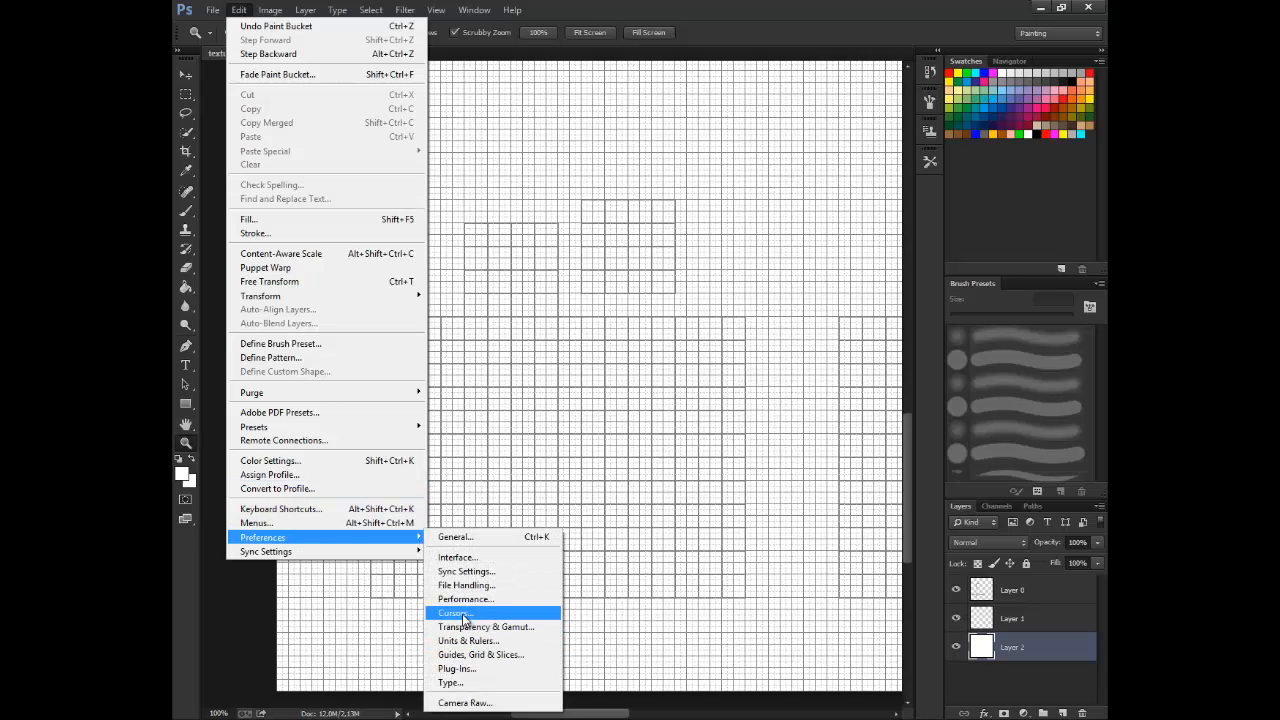
click(472, 654)
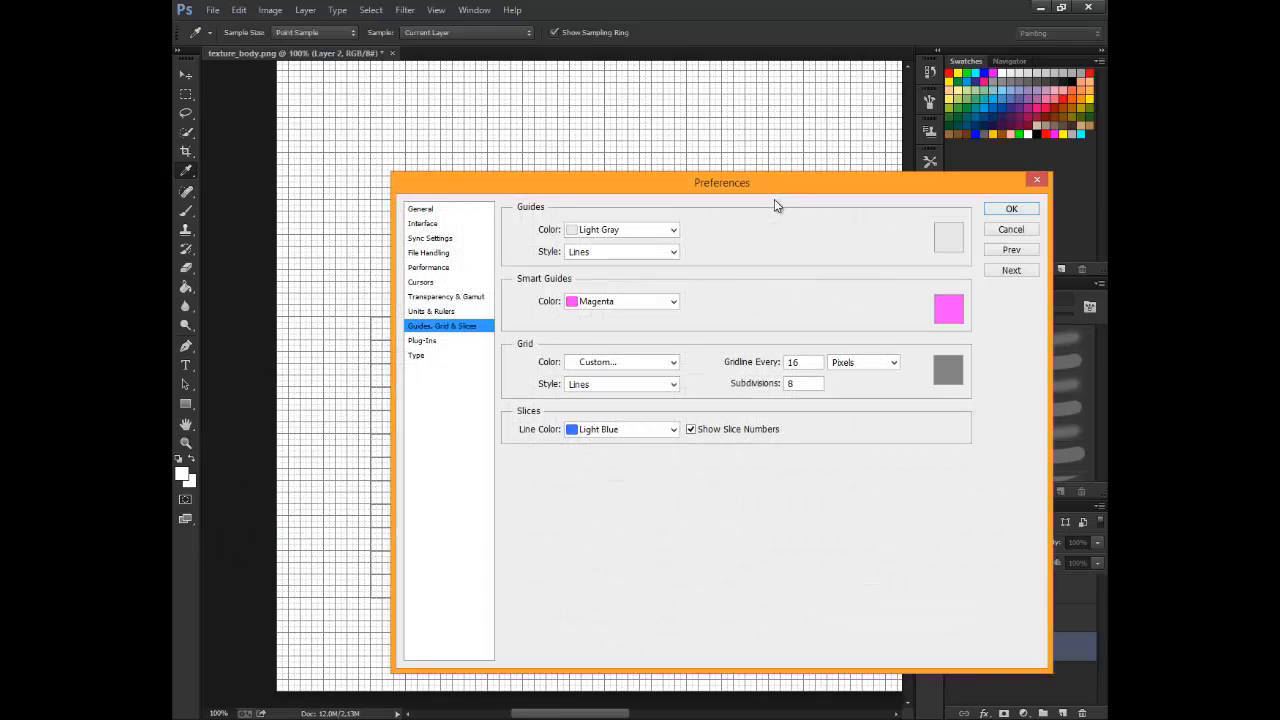
drag(749, 182, 626, 243)
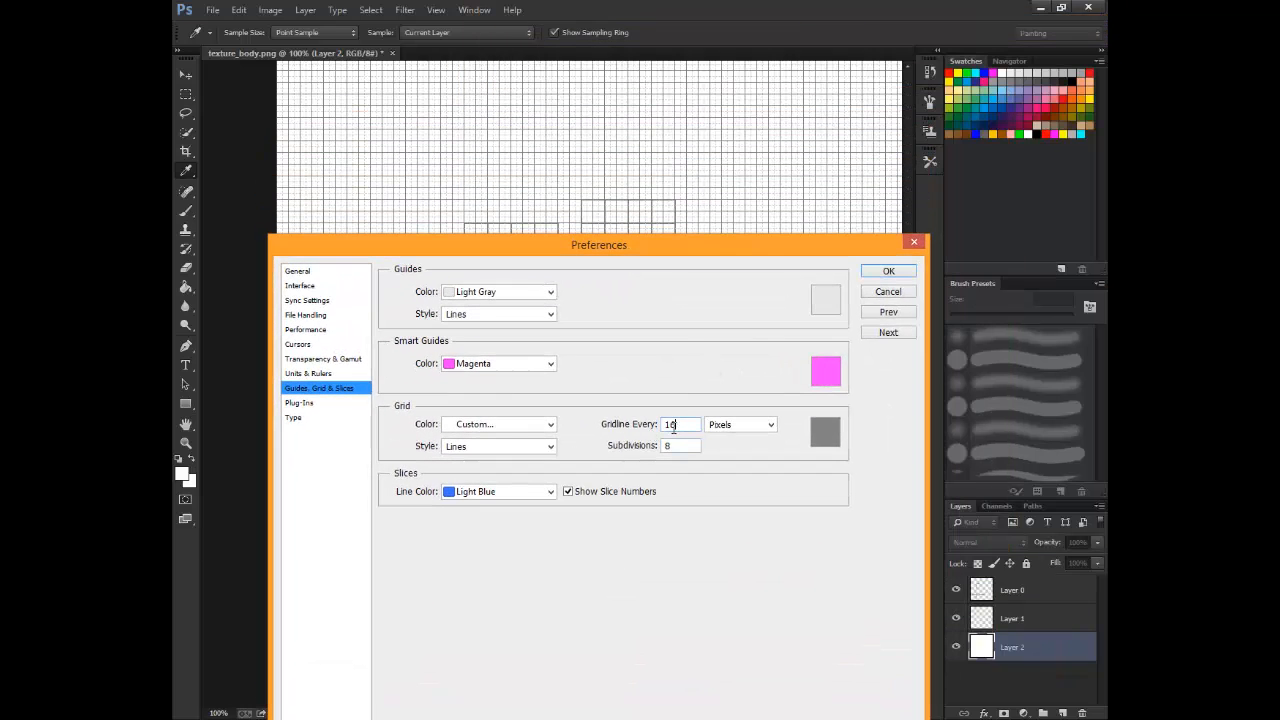
drag(673, 427, 637, 427)
key(Return)
key(z)
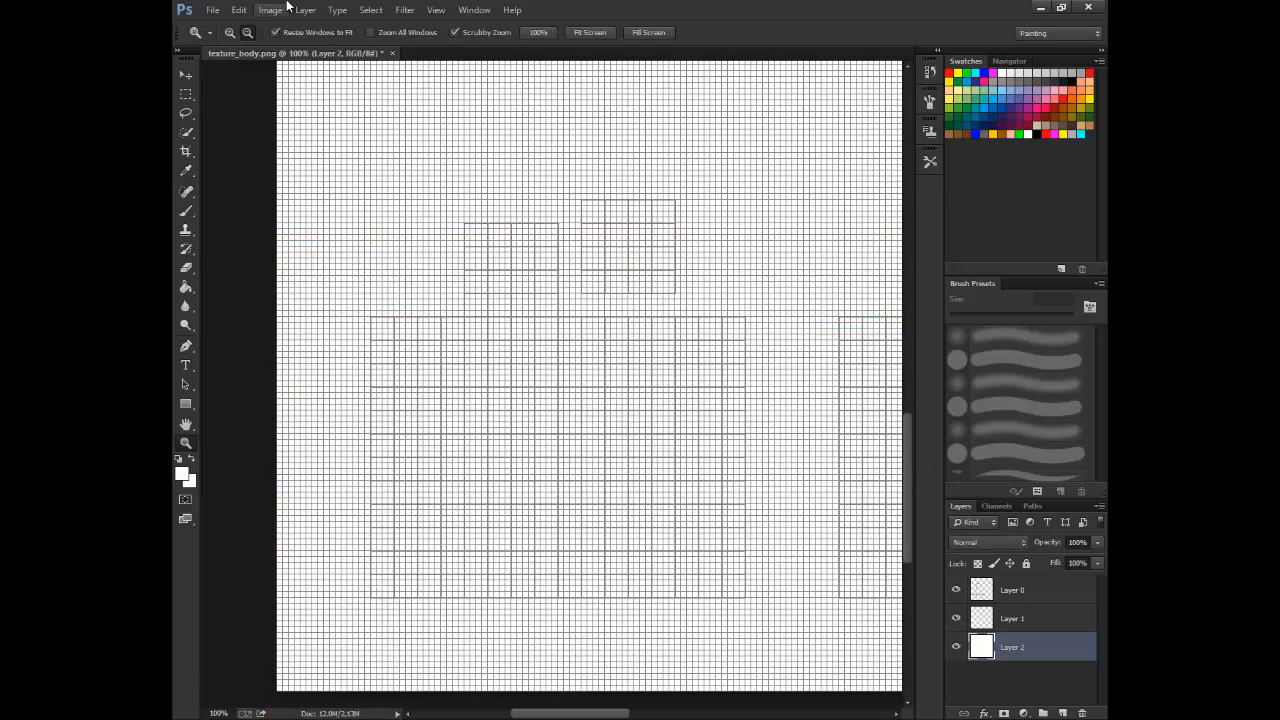
Reopen the grid preferences and set a gridline every 32 pixels with 1 subdivision.
click(213, 10)
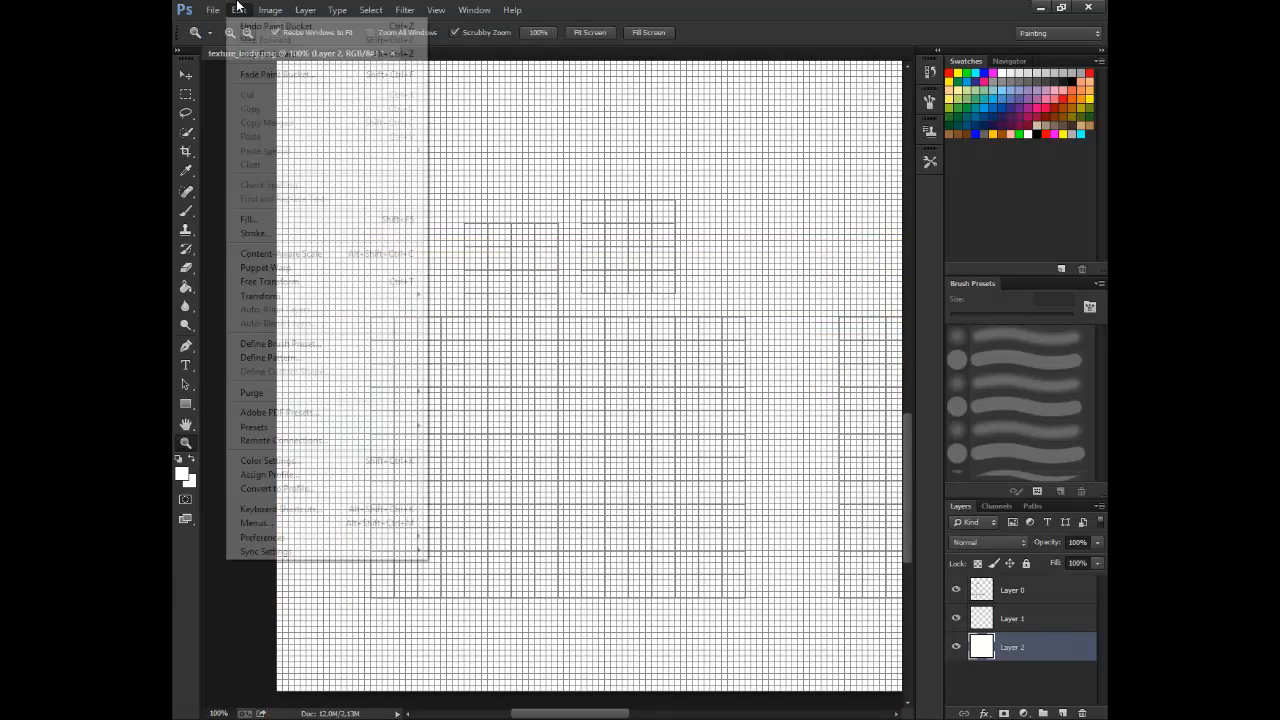
mouse_move(243, 9)
mouse_move(302, 538)
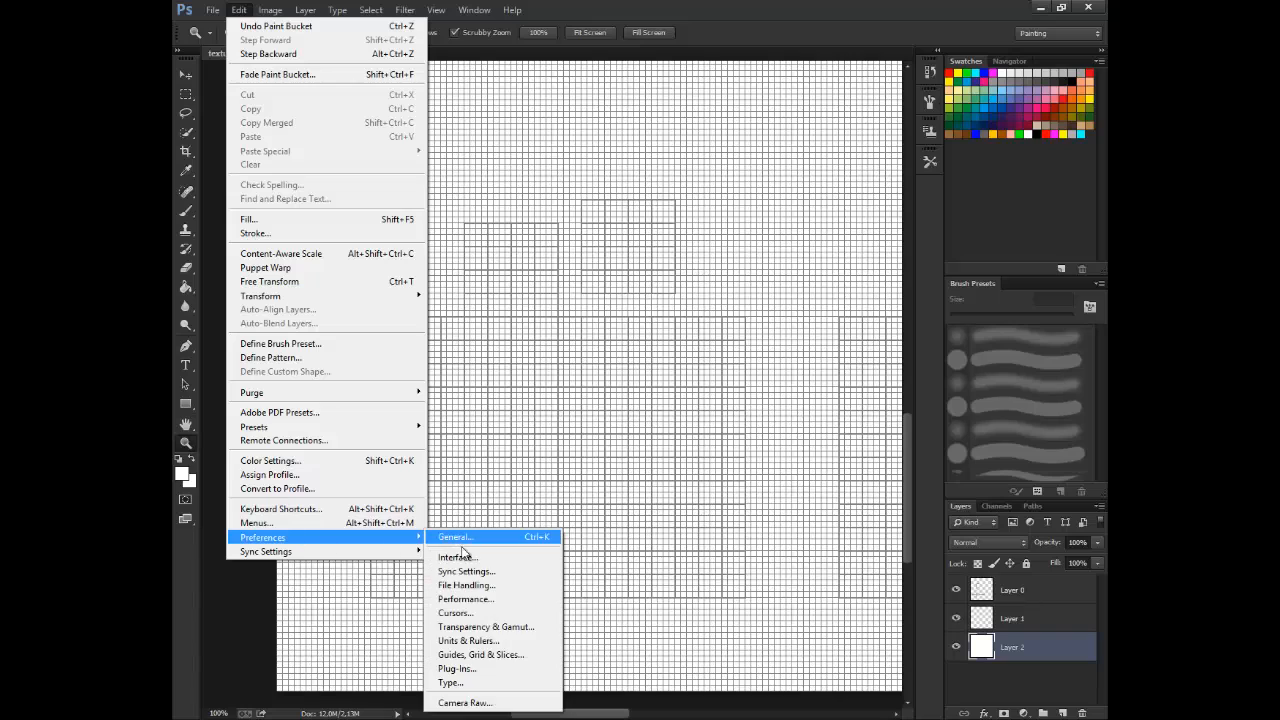
click(508, 654)
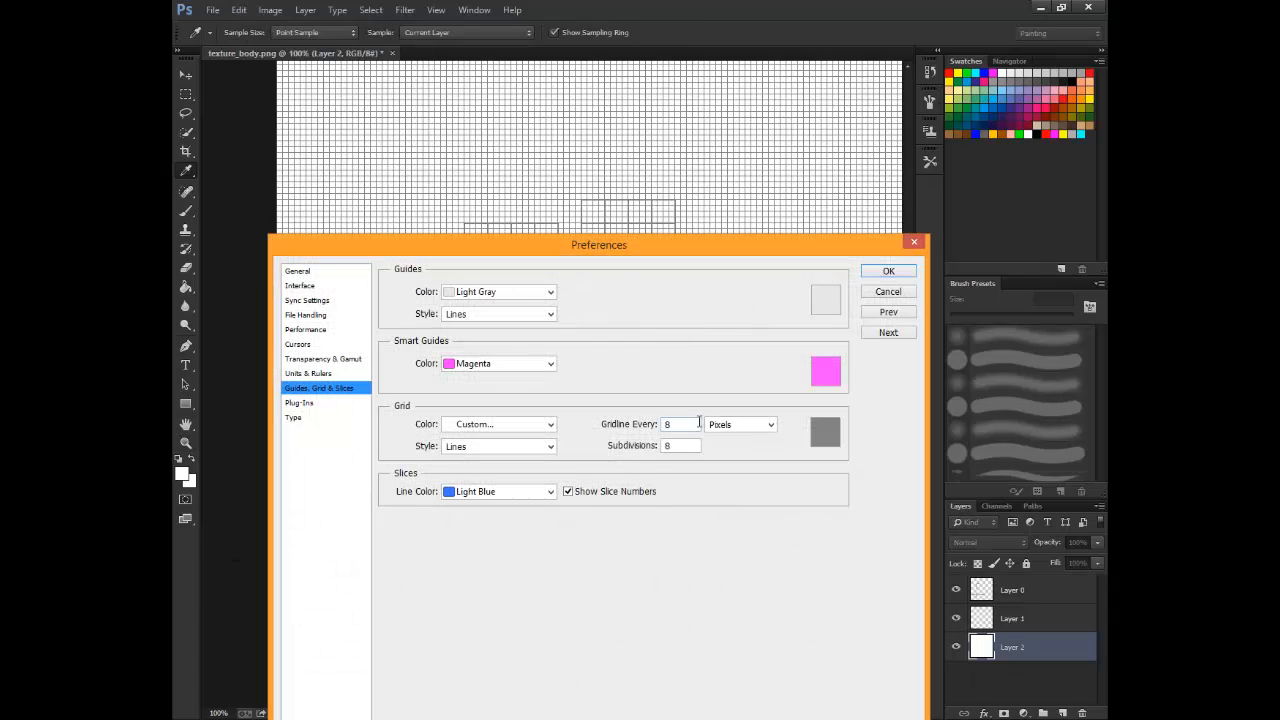
double_click(699, 422)
text(32)
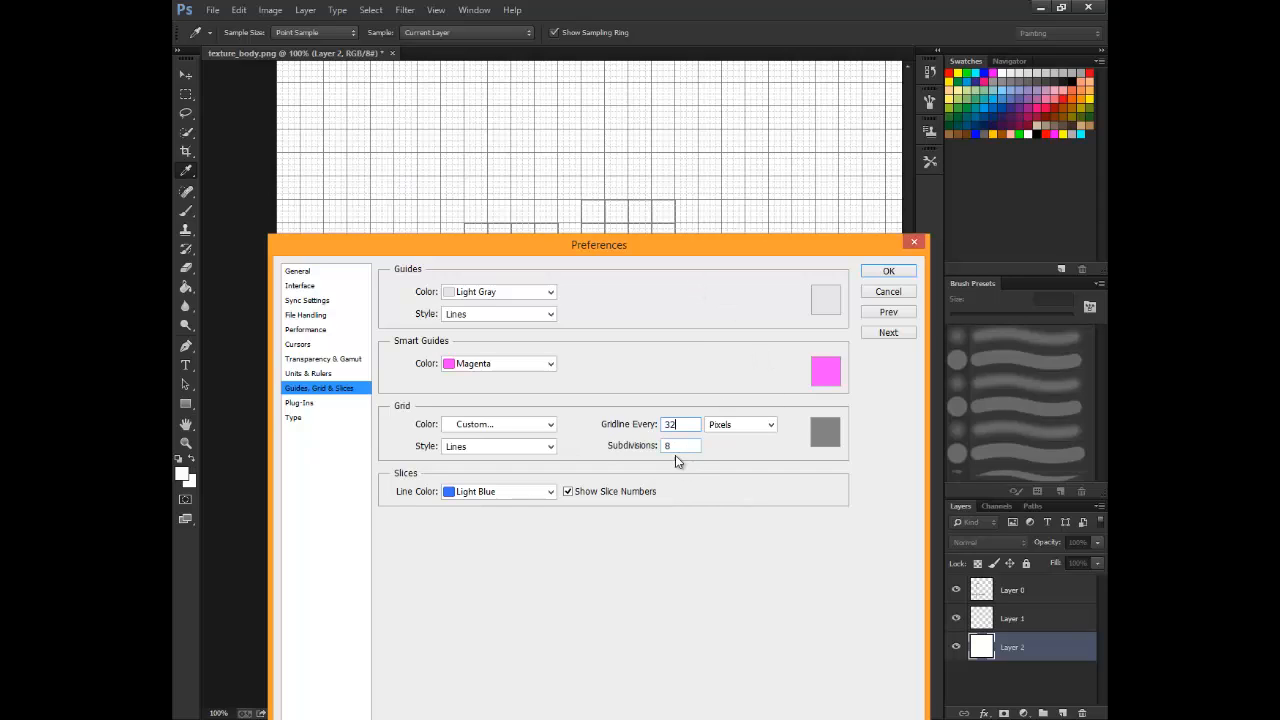
text(1)
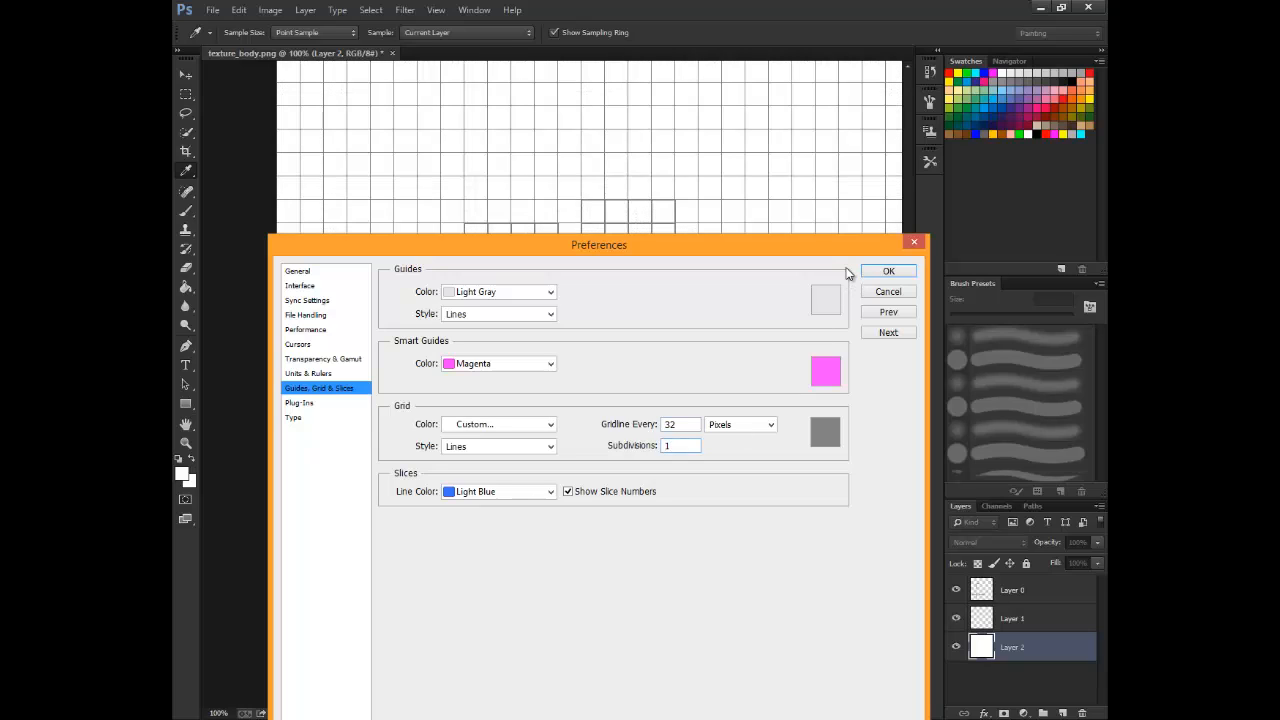
Set the grid to a gridline every 64 pixels with 2 subdivisions.
drag(779, 255, 742, 276)
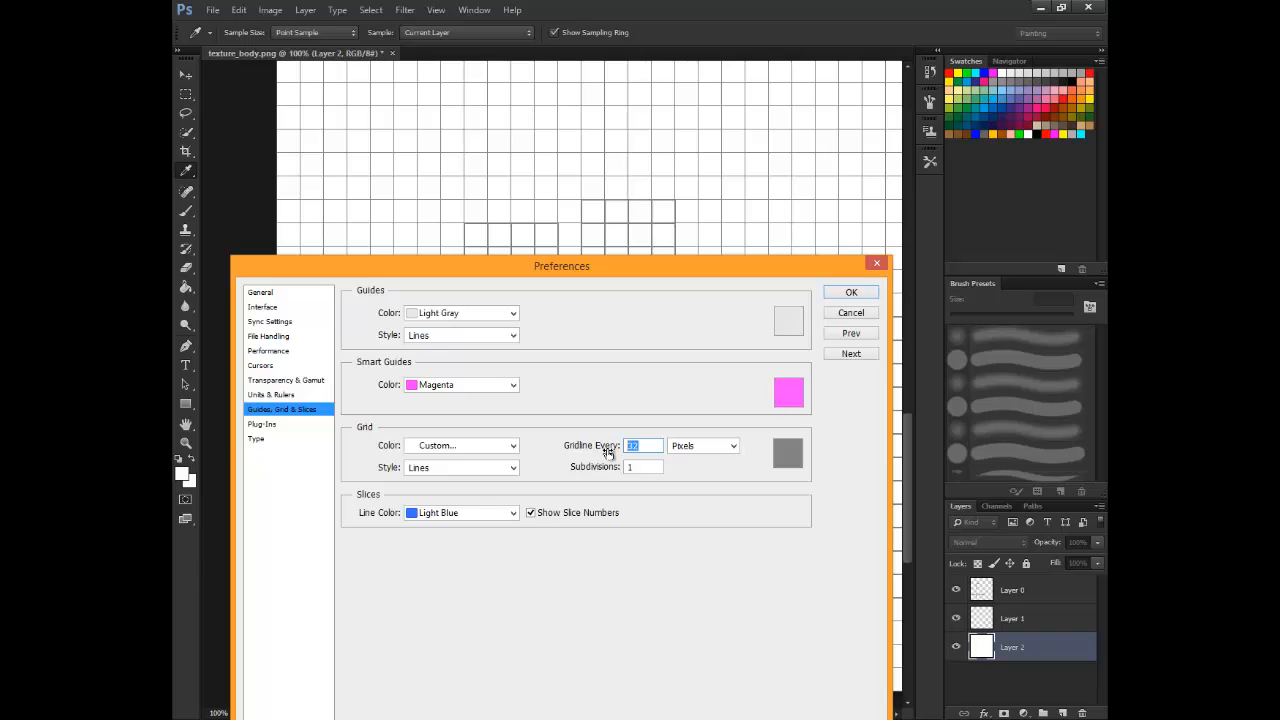
text(64)
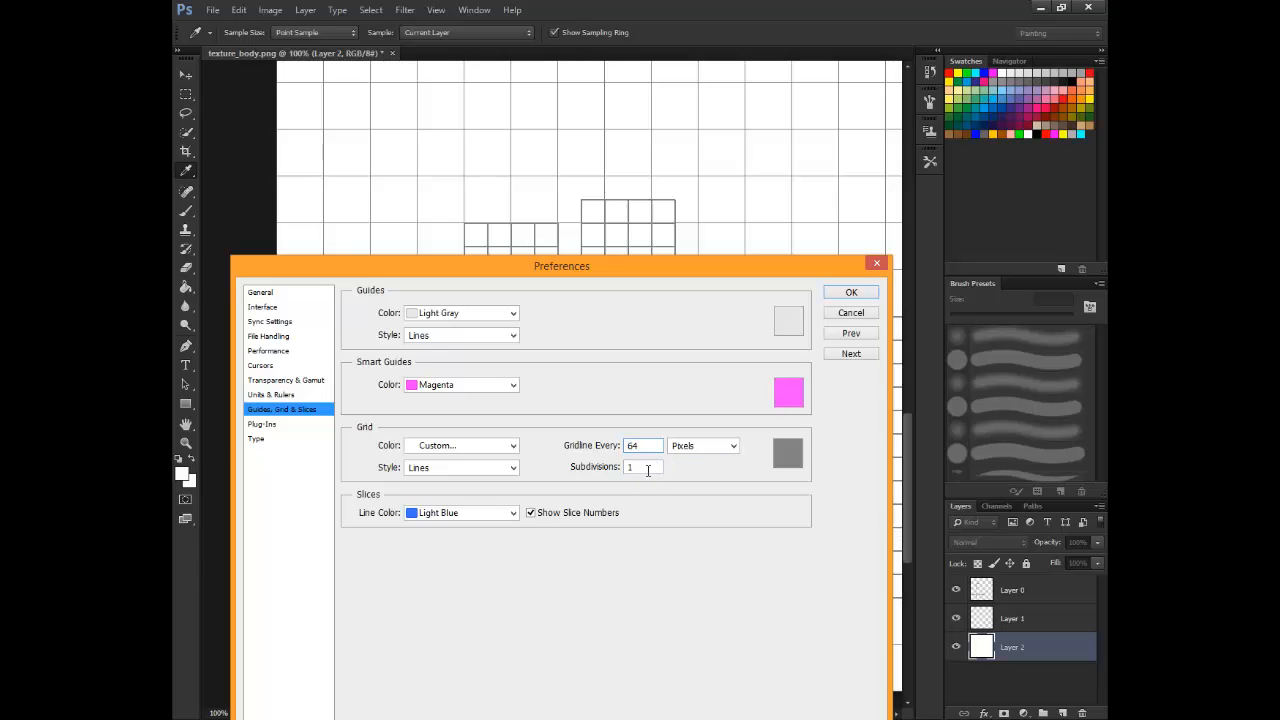
text(2)
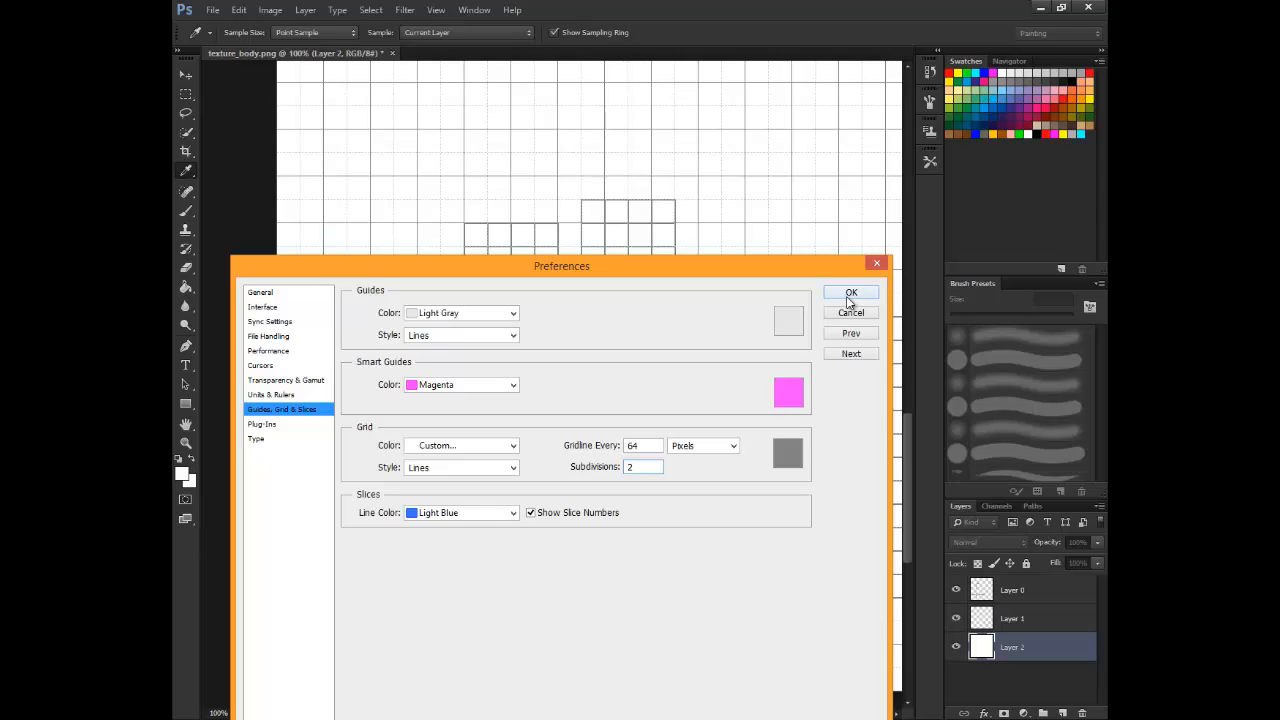
Set the gridline spacing to 32 pixels and apply the grid preferences.
double_click(653, 446)
text(32)
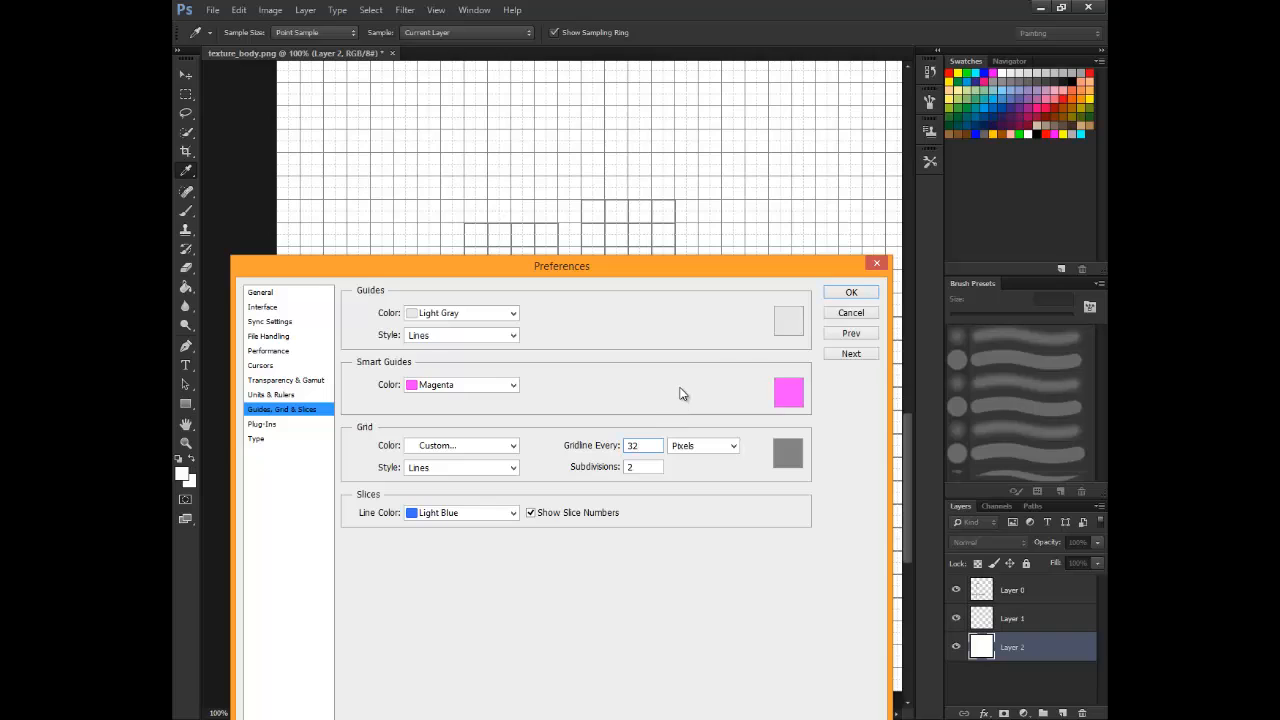
text(z)
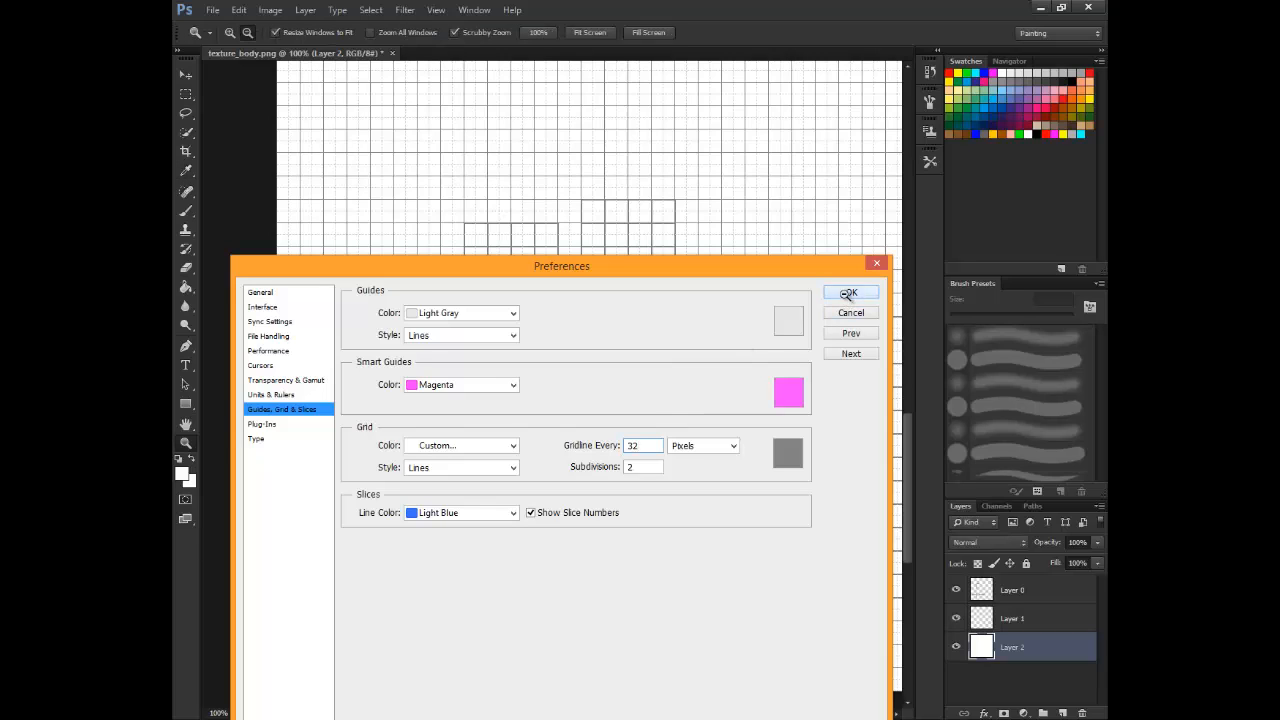
click(849, 293)
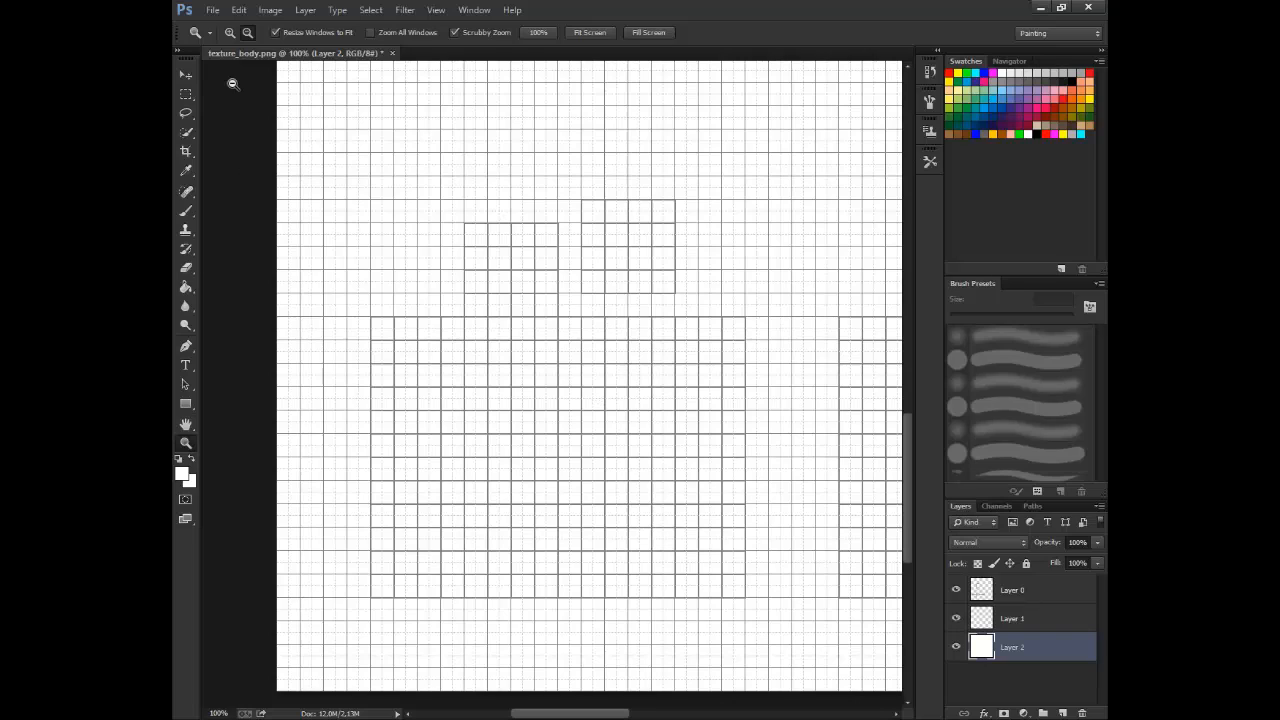
Select the large lower-left UV shell with the Rectangular Marquee, combining its narrow upper block and its wide main block.
click(186, 94)
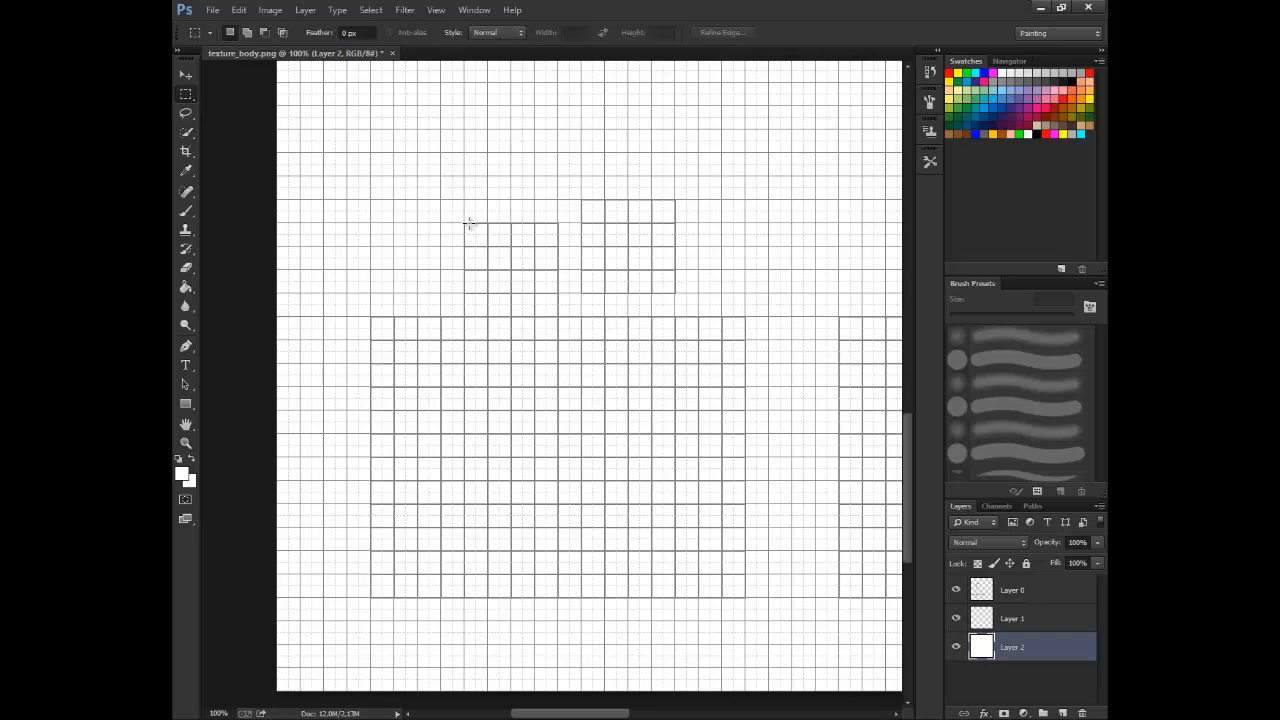
drag(464, 222, 558, 597)
shift+drag(373, 319, 745, 597)
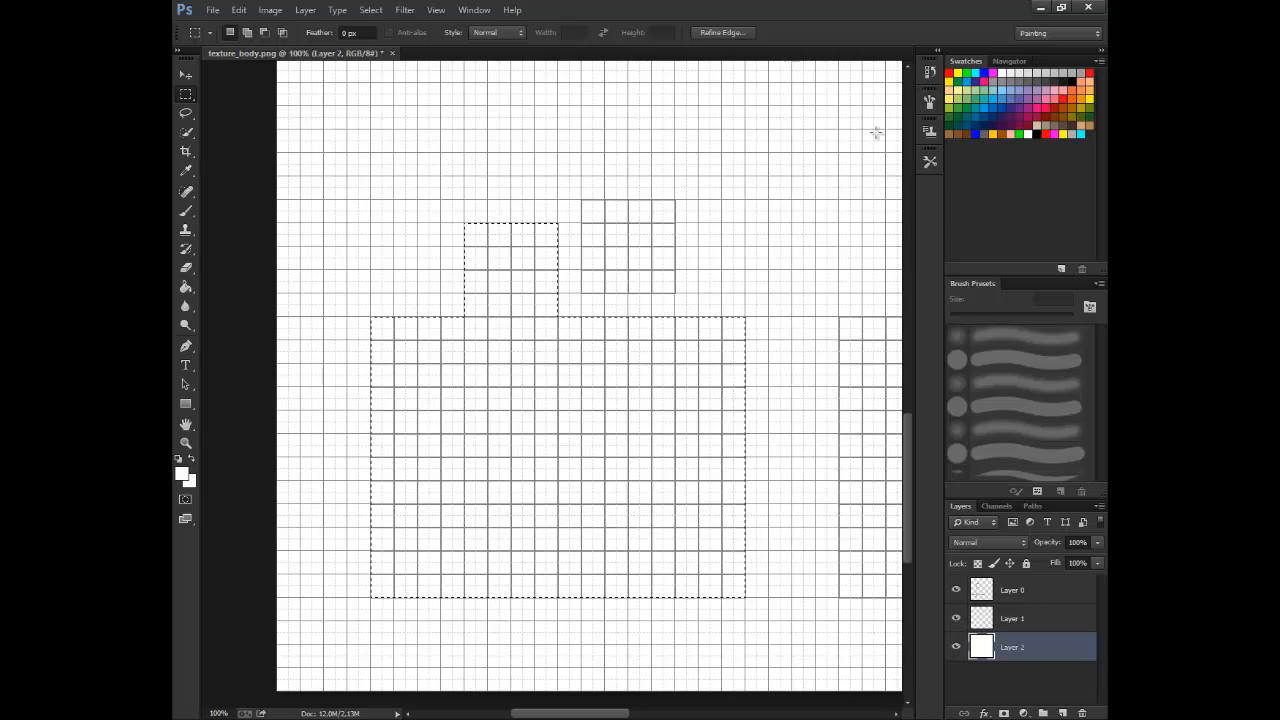
Choose the light blue swatch and fill the selected UV shell on Layer 2 with the Paint Bucket.
click(983, 73)
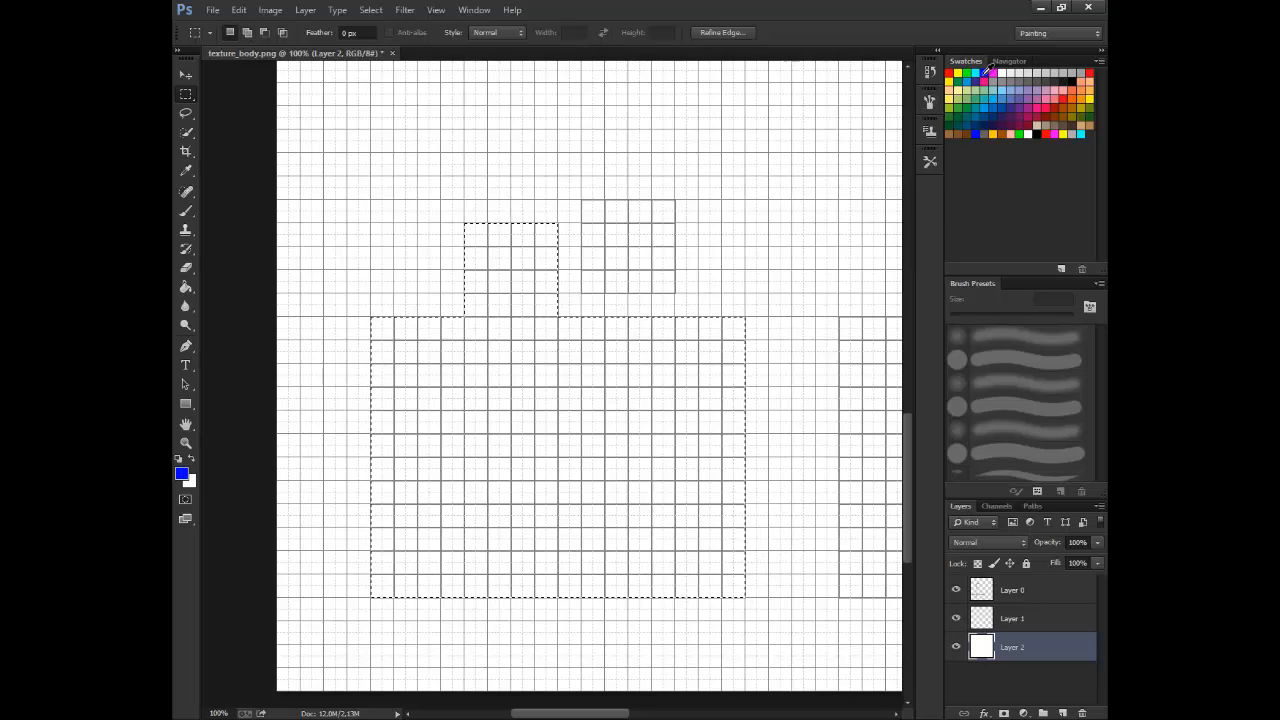
click(973, 80)
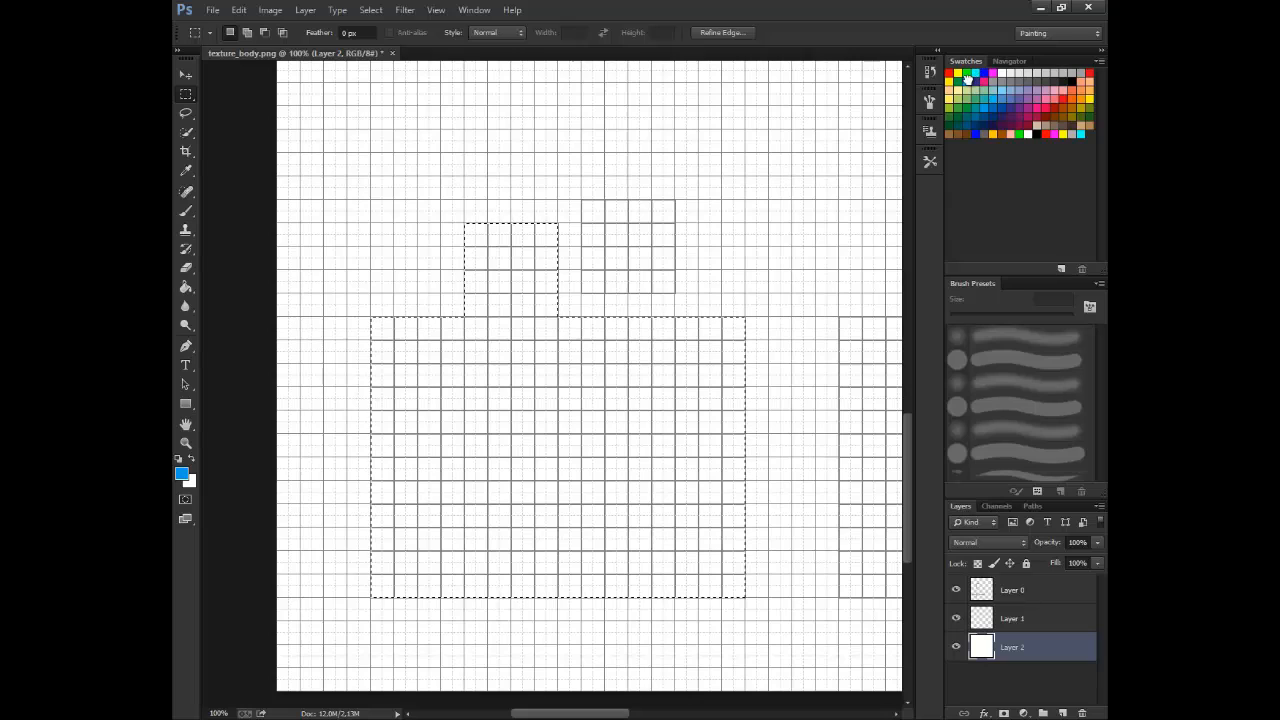
click(185, 287)
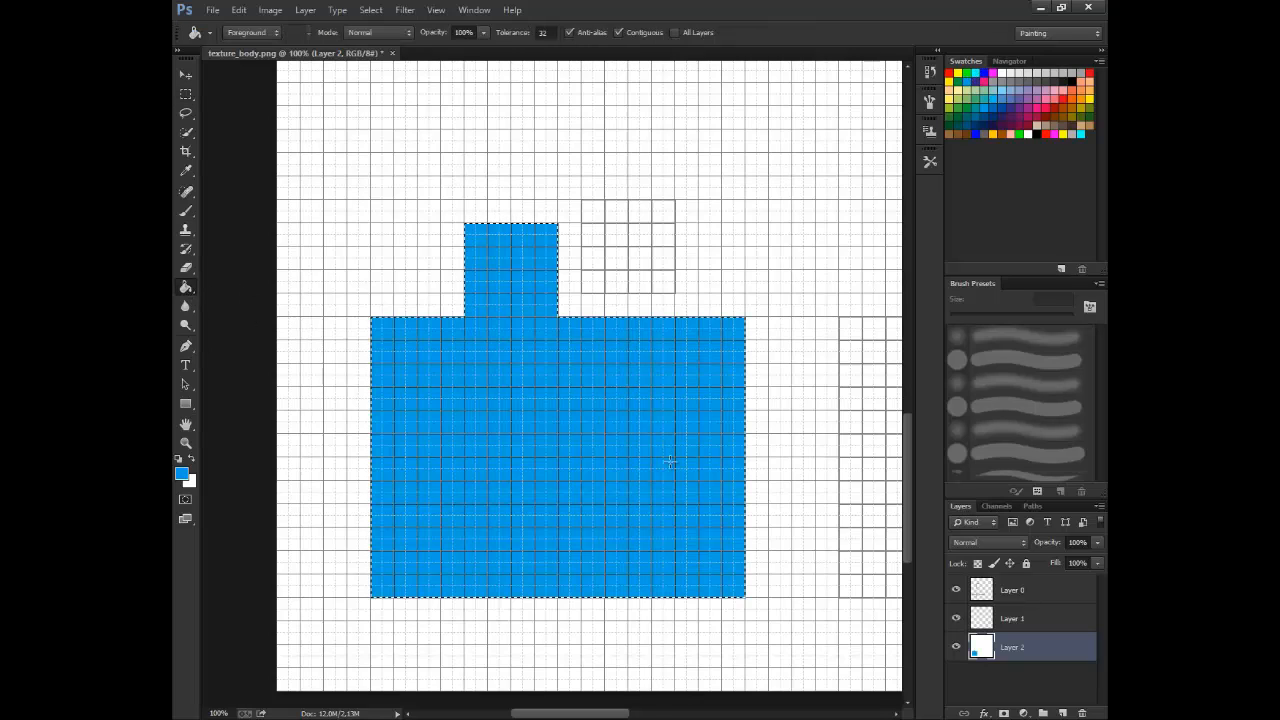
click(674, 462)
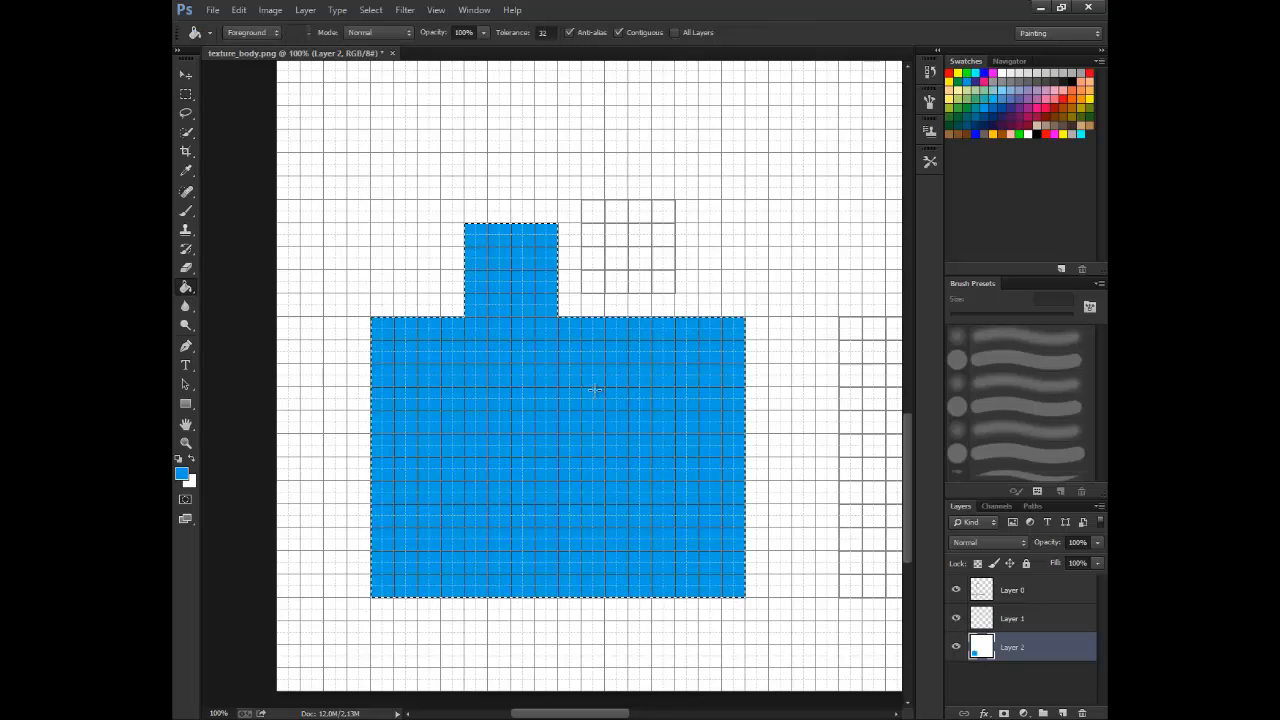
Select the bottom seven grid rows of the blue lower-left shell and fill them with the light peach swatch on Layer 2.
click(185, 94)
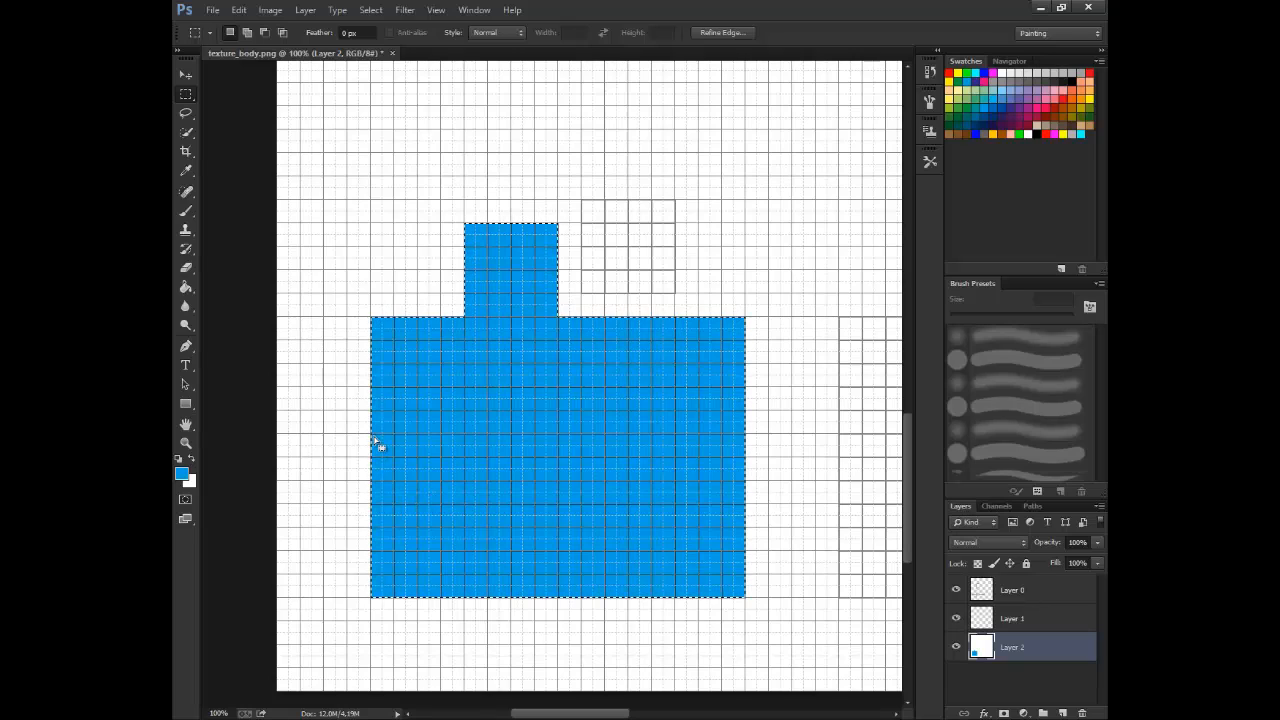
drag(376, 440, 745, 597)
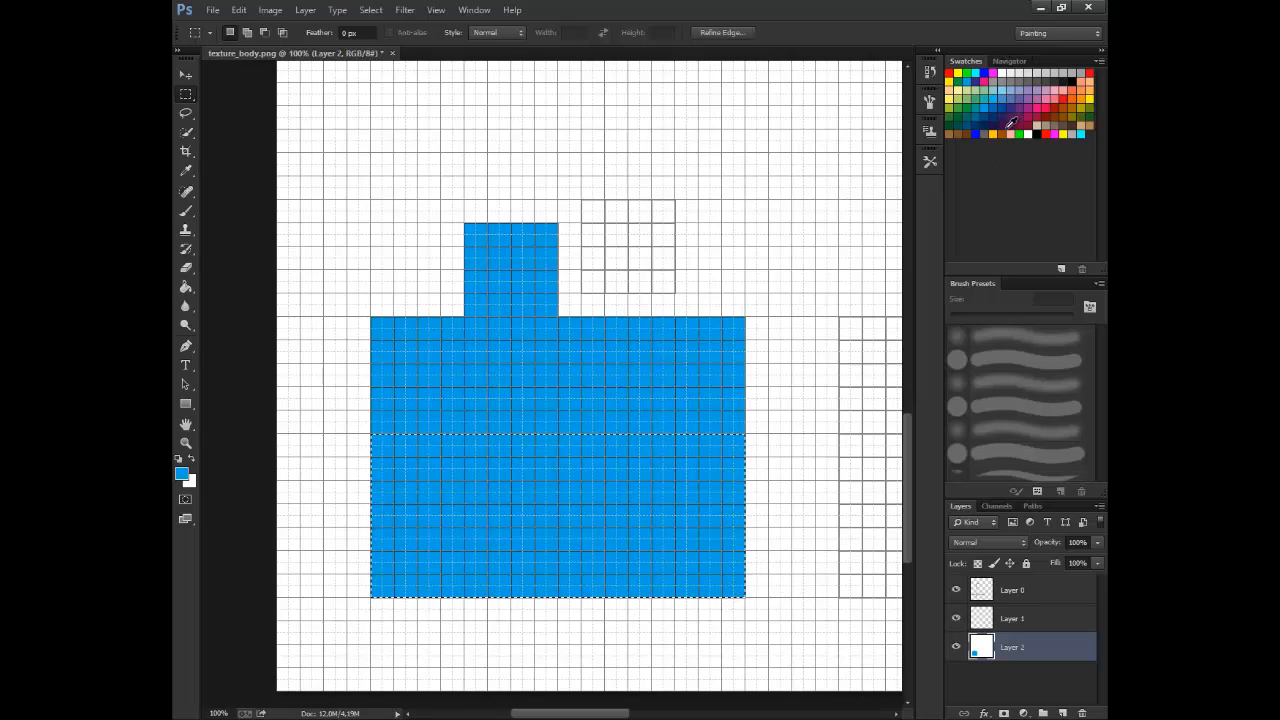
click(951, 89)
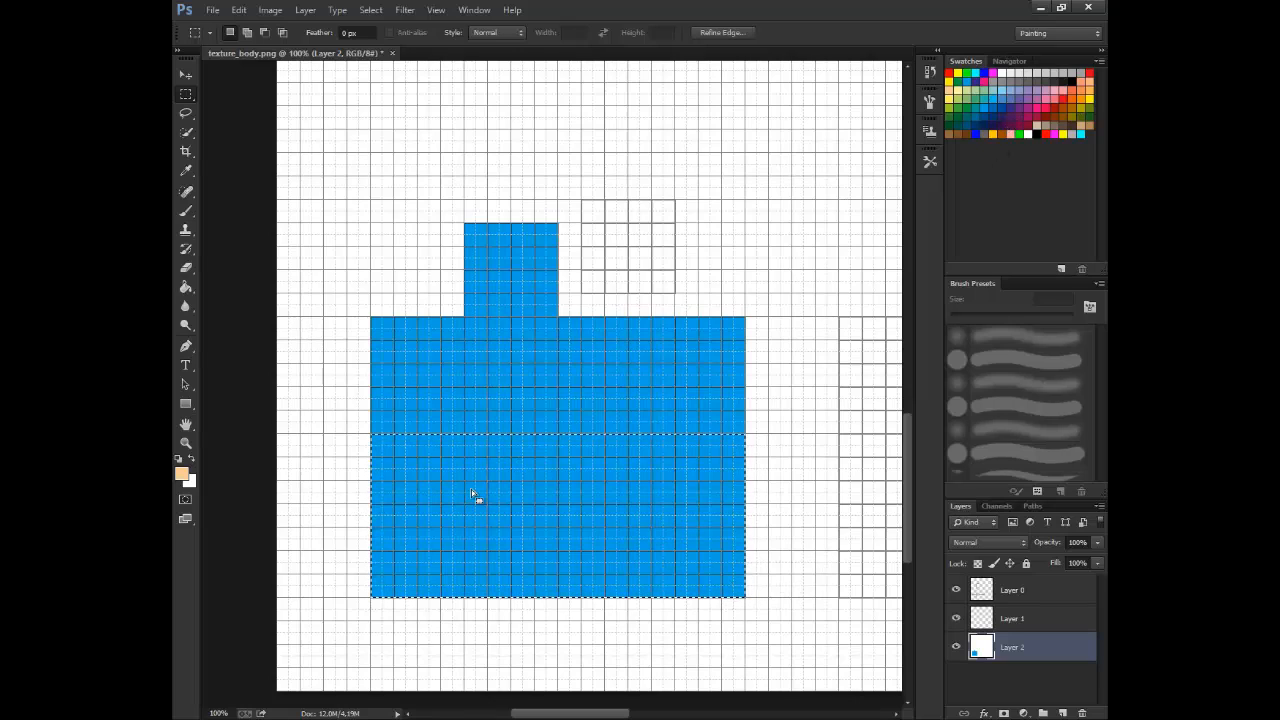
key(b)
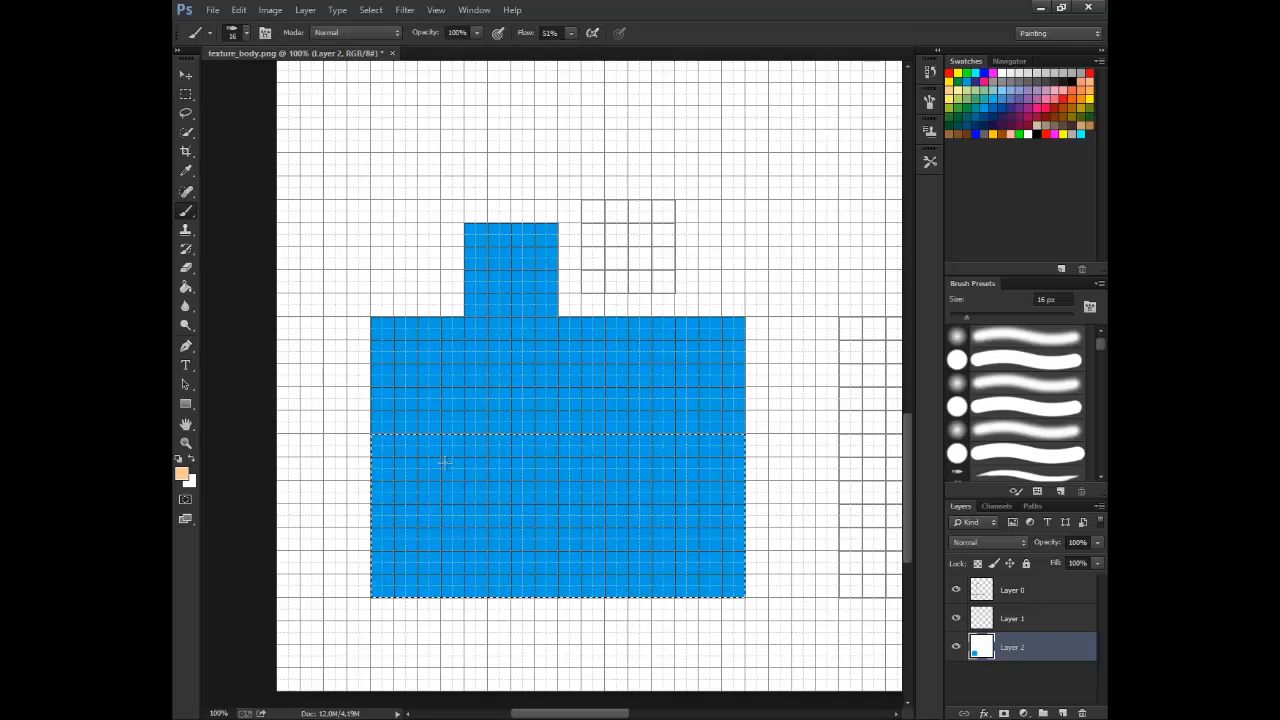
key(g)
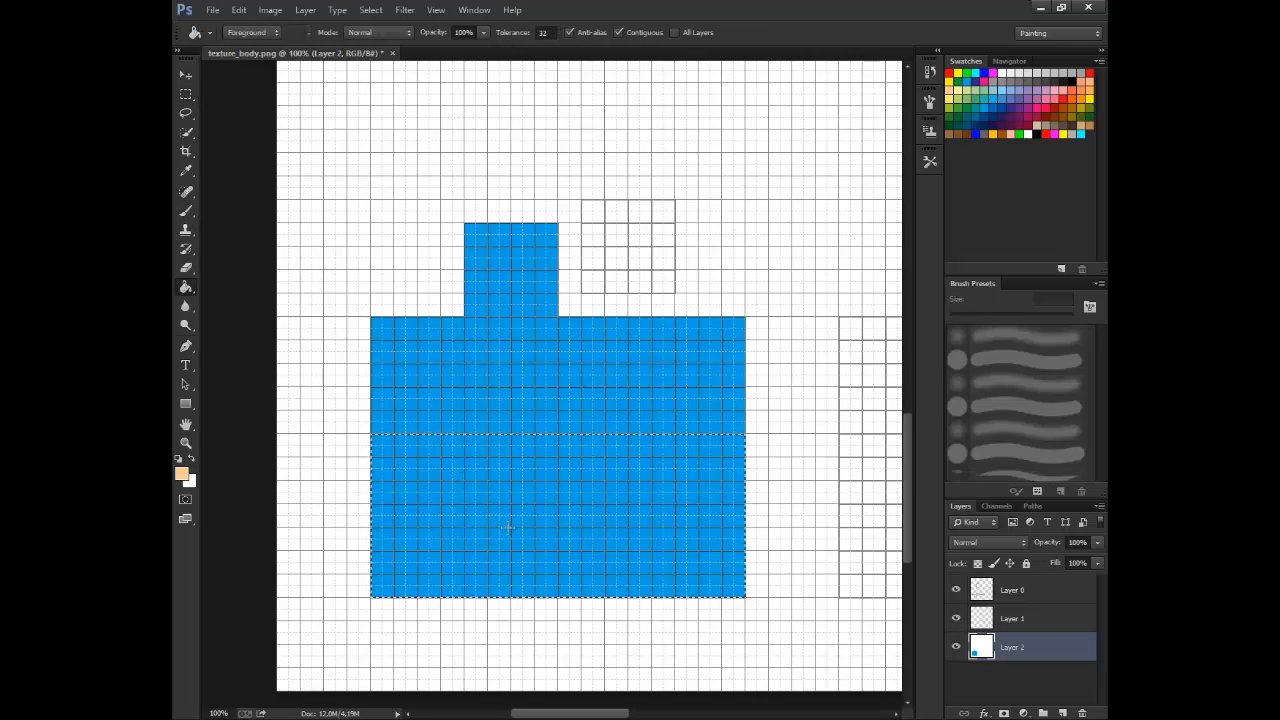
click(507, 531)
key(ctrl+z)
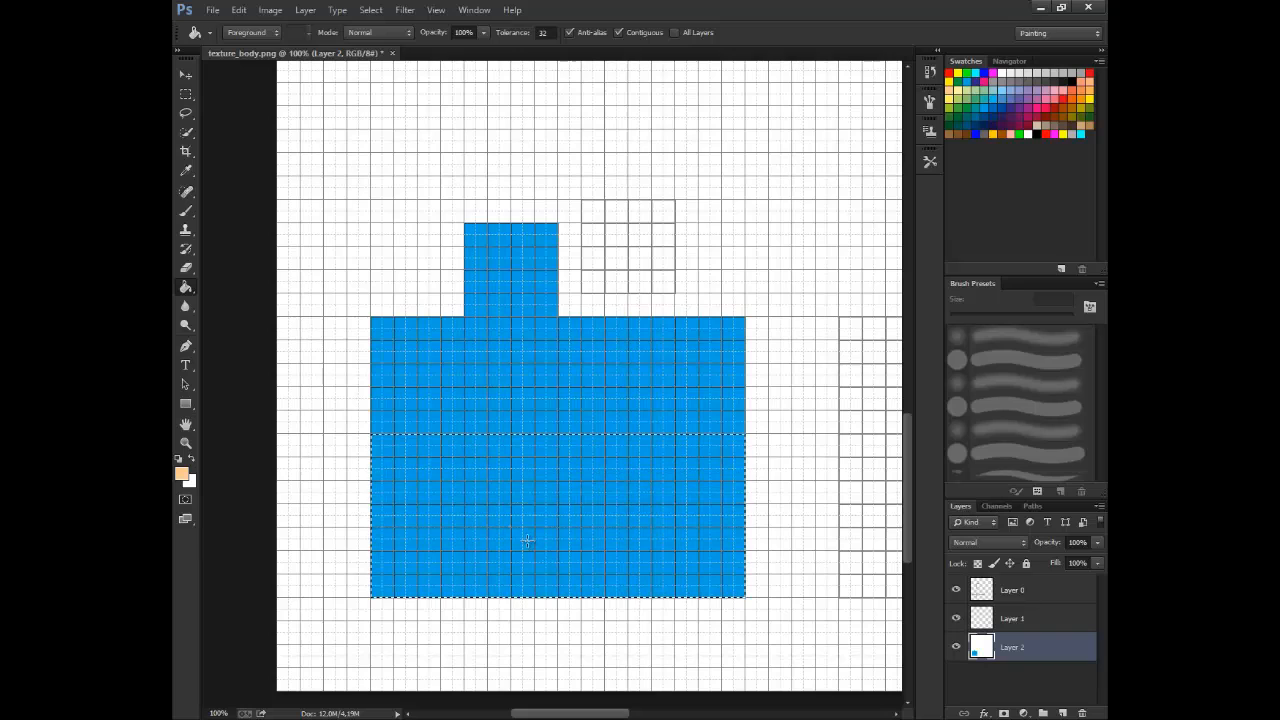
key(ctrl+z)
key(ctrl+z)
scroll(497, 541, left, 3)
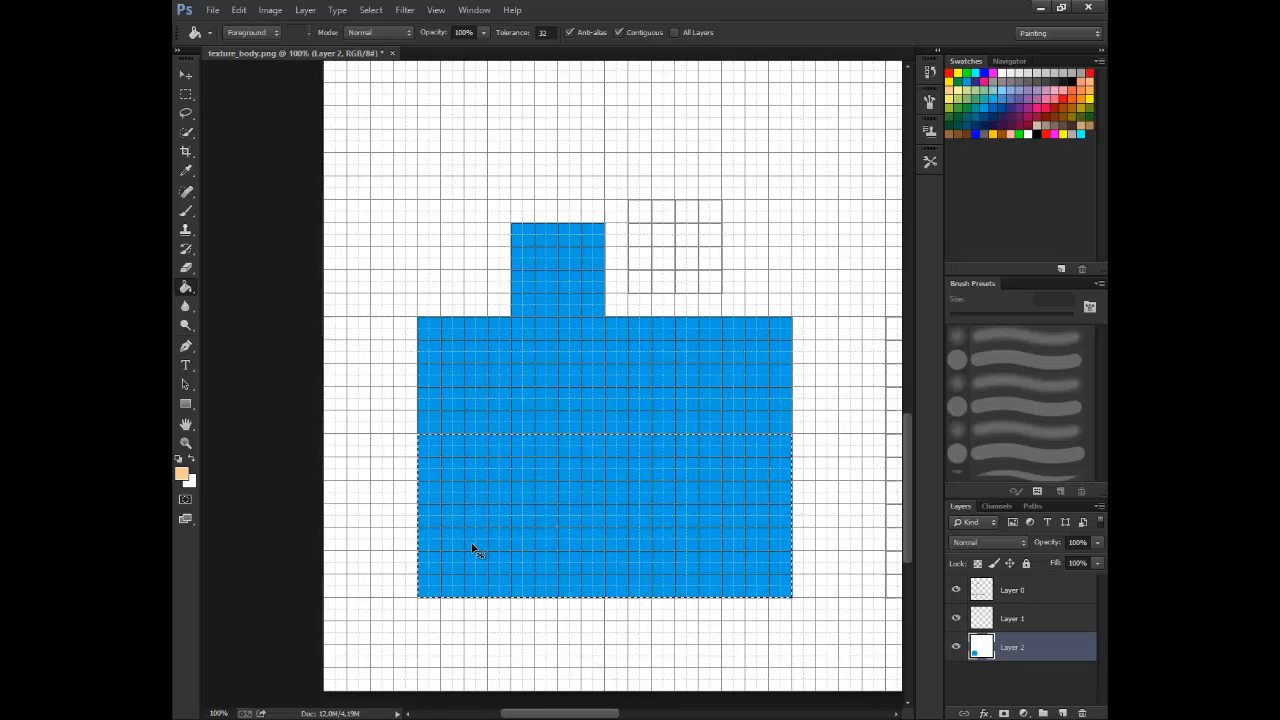
click(603, 546)
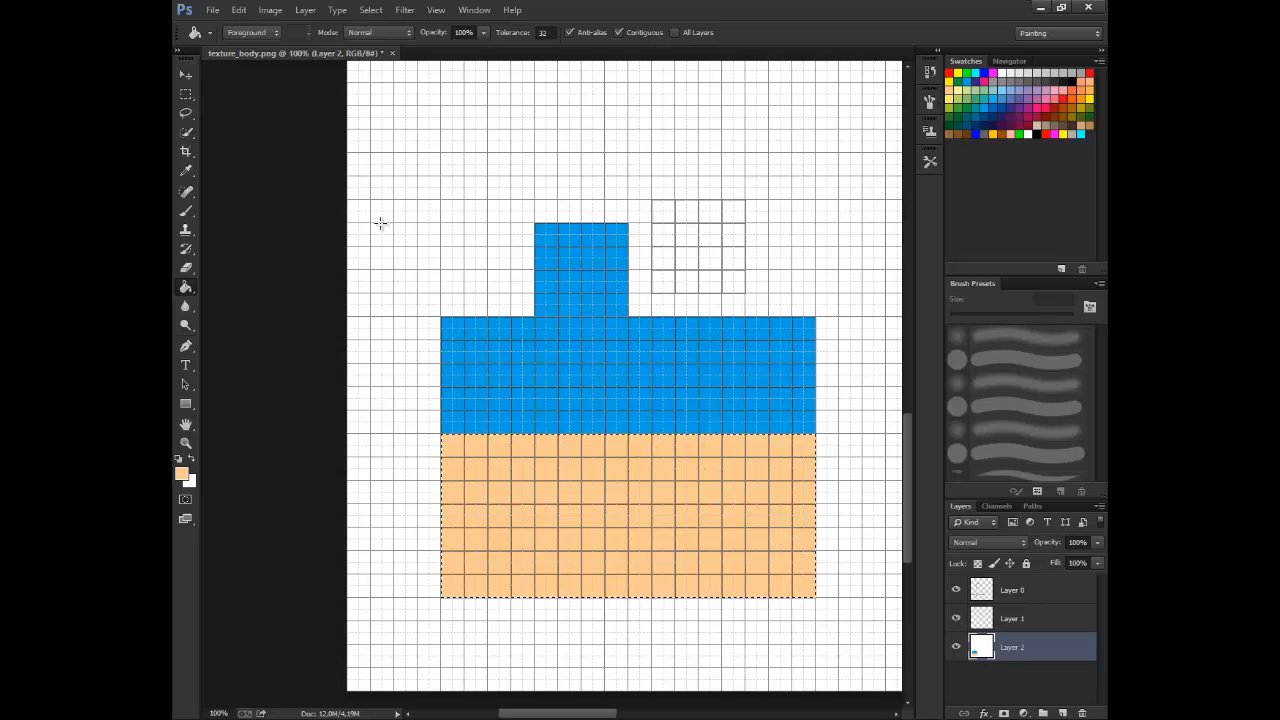
Deselect the area and fill both the blue and peach parts of the lower-left shell with white on Layer 2.
click(188, 95)
click(260, 198)
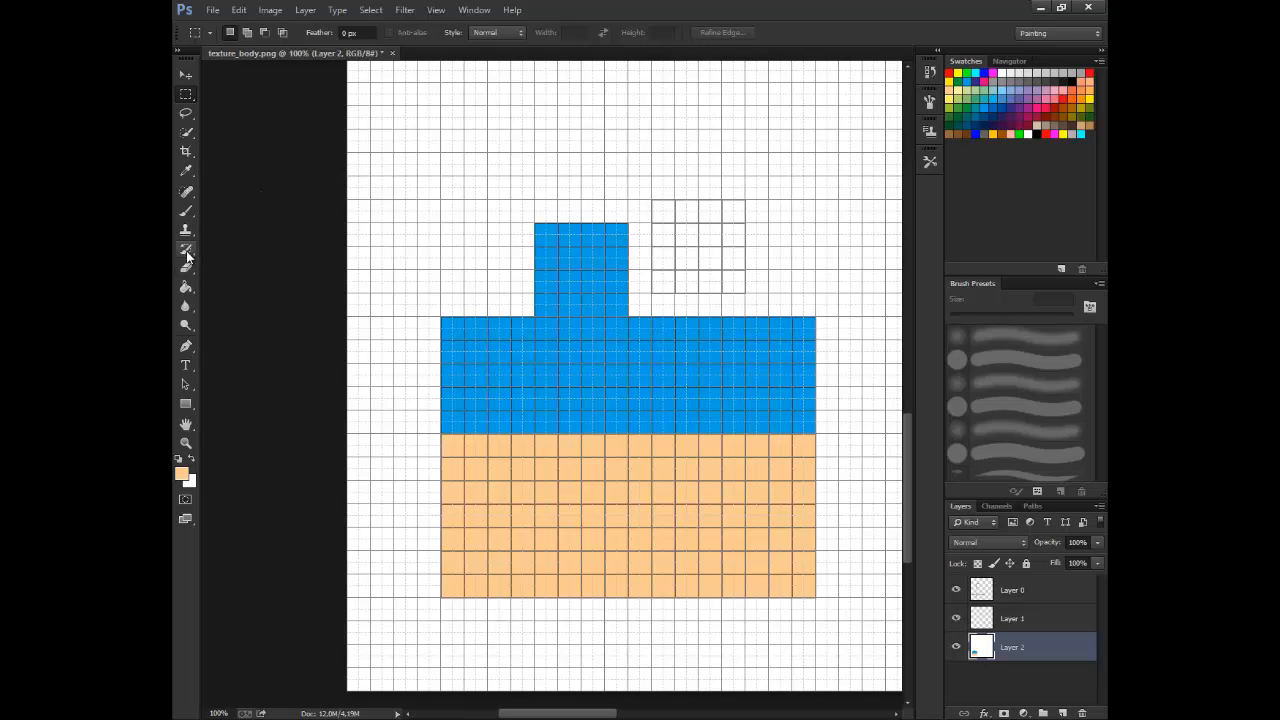
click(185, 287)
click(419, 266)
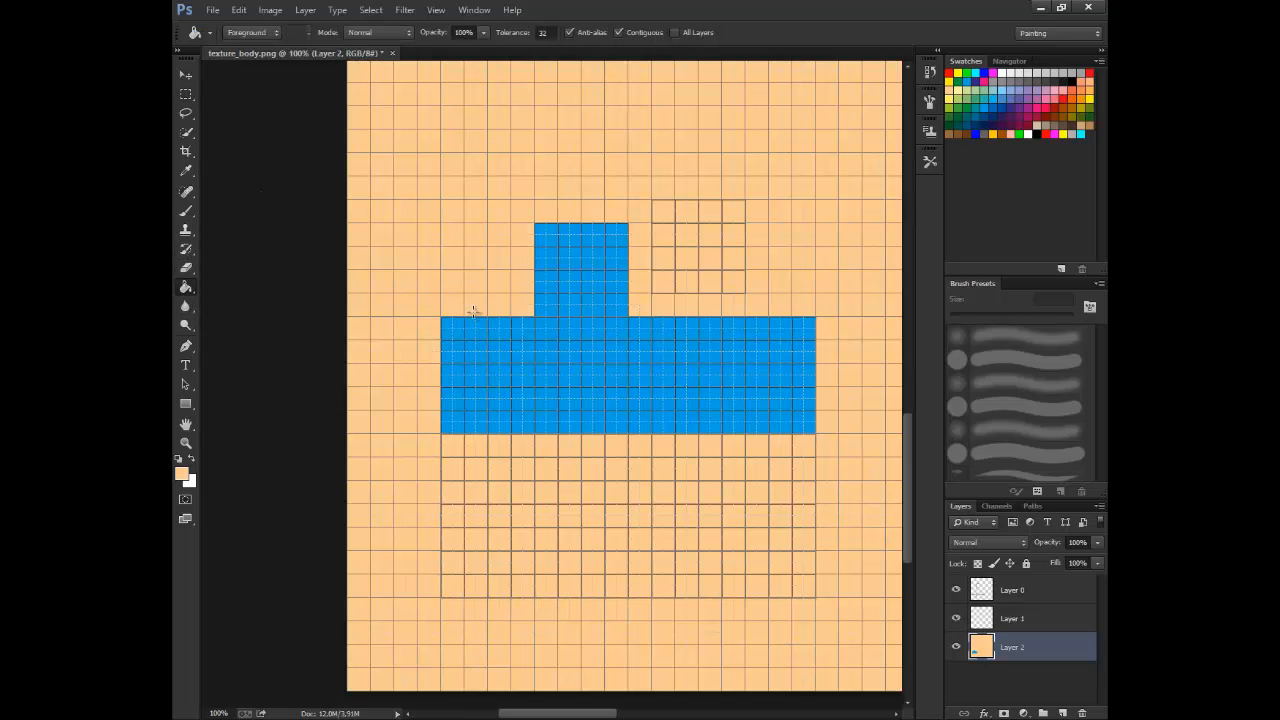
key(ctrl+z)
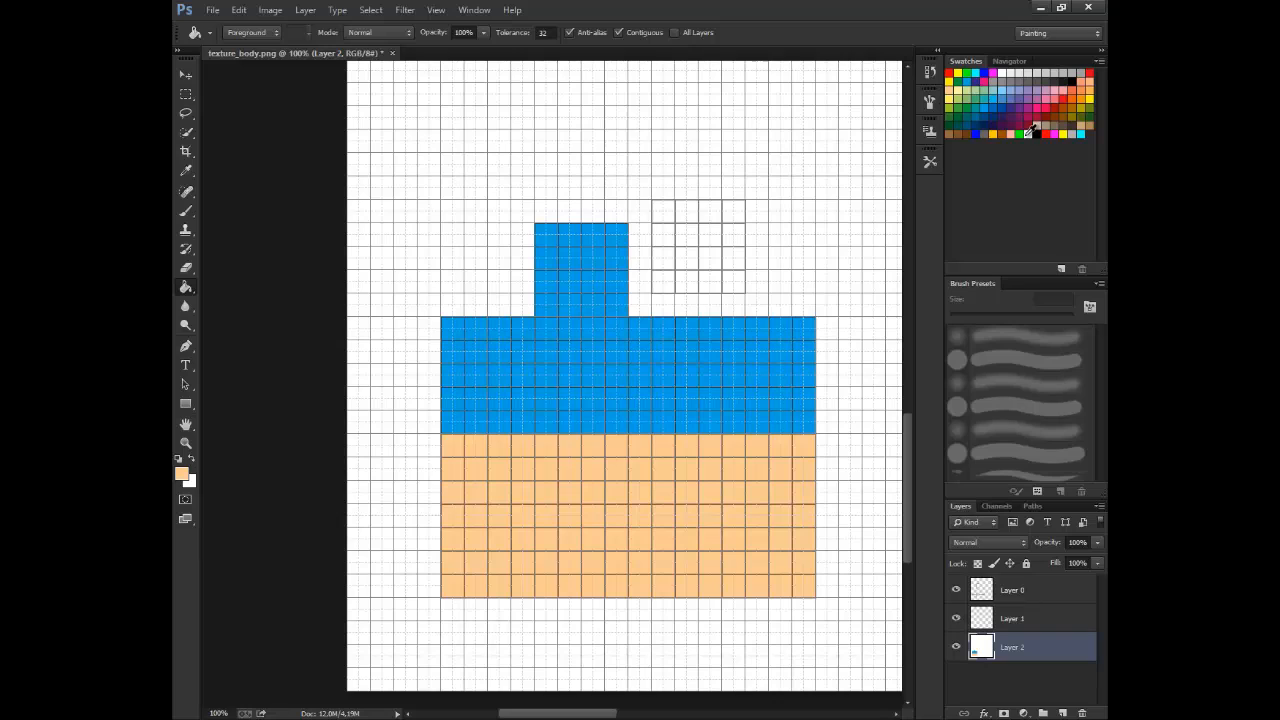
click(1010, 73)
click(555, 375)
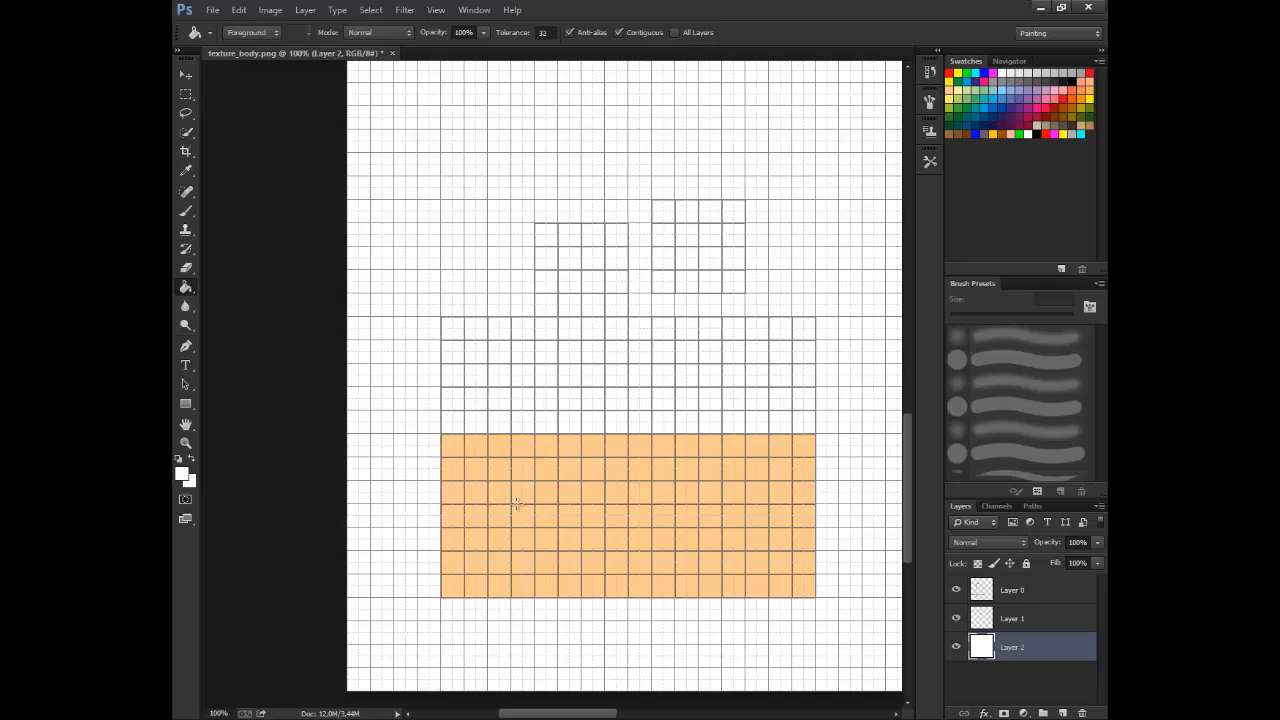
click(516, 503)
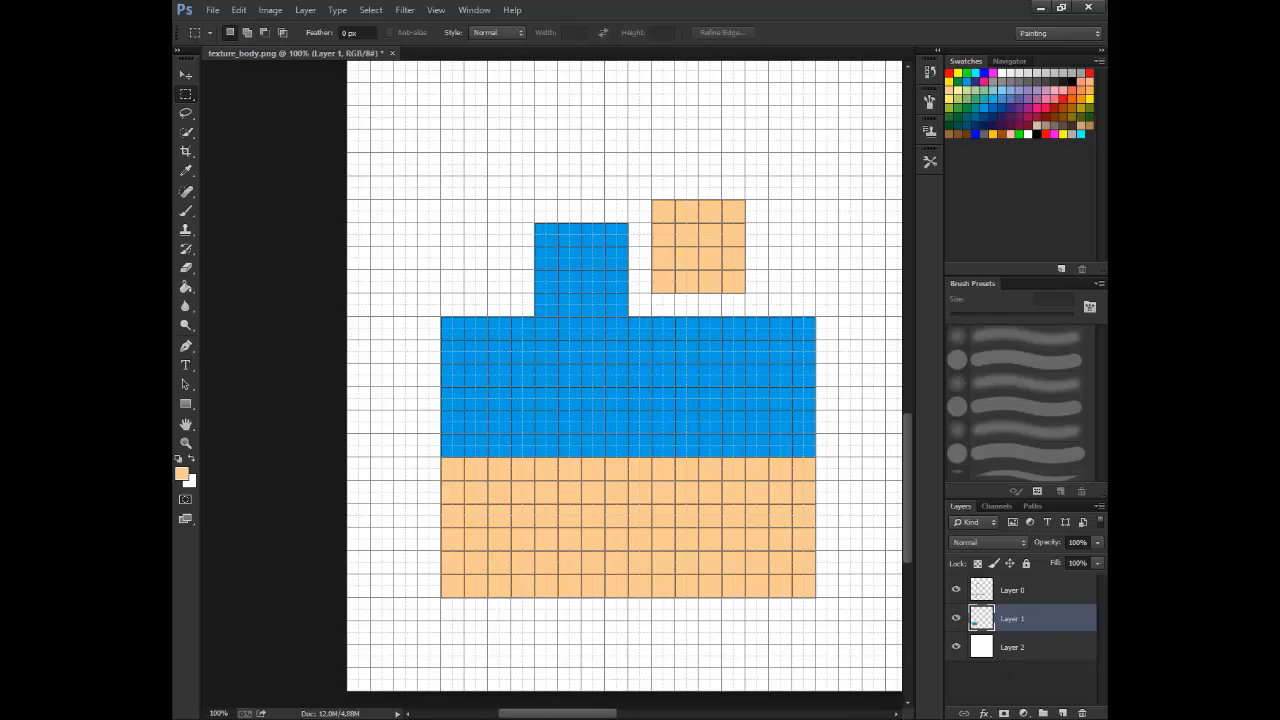
Select the large upper-left UV shell, combining its narrow upper block and wide main block, and fill it with light blue on Layer 1.
mouse_move(570, 716)
mouse_down()
mouse_move(685, 716)
mouse_move(581, 712)
mouse_up()
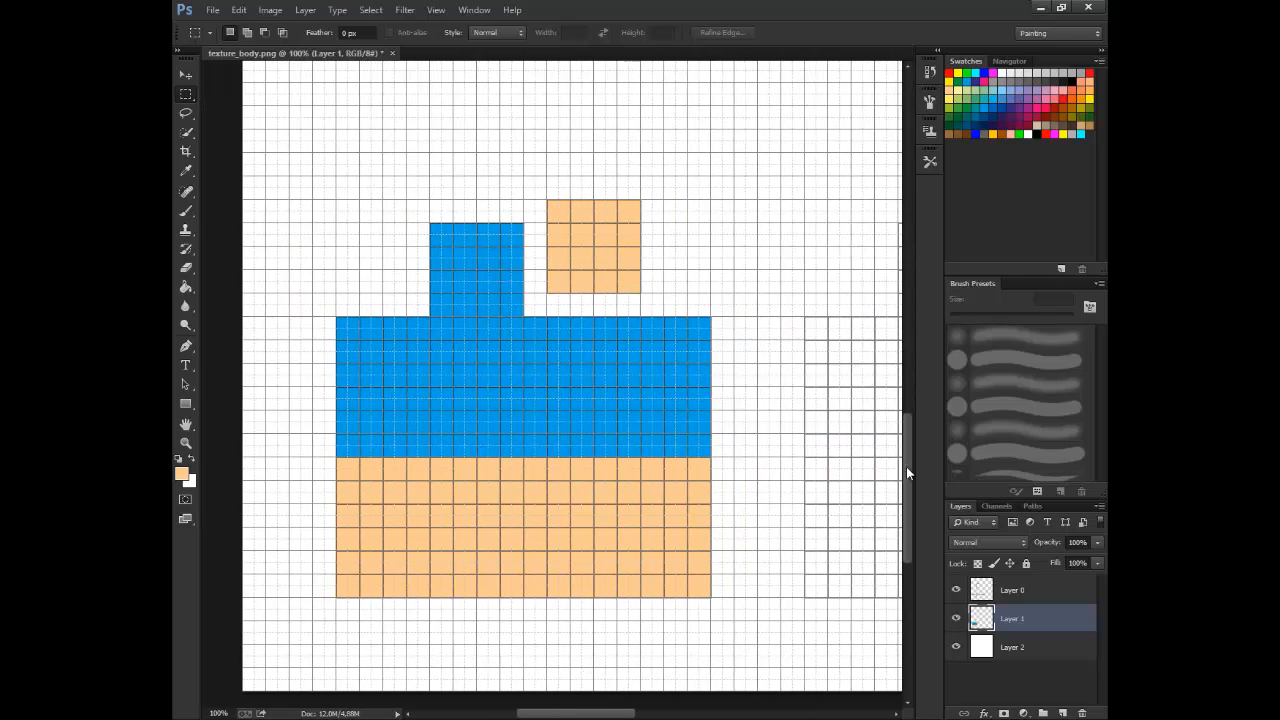
drag(906, 465, 916, 312)
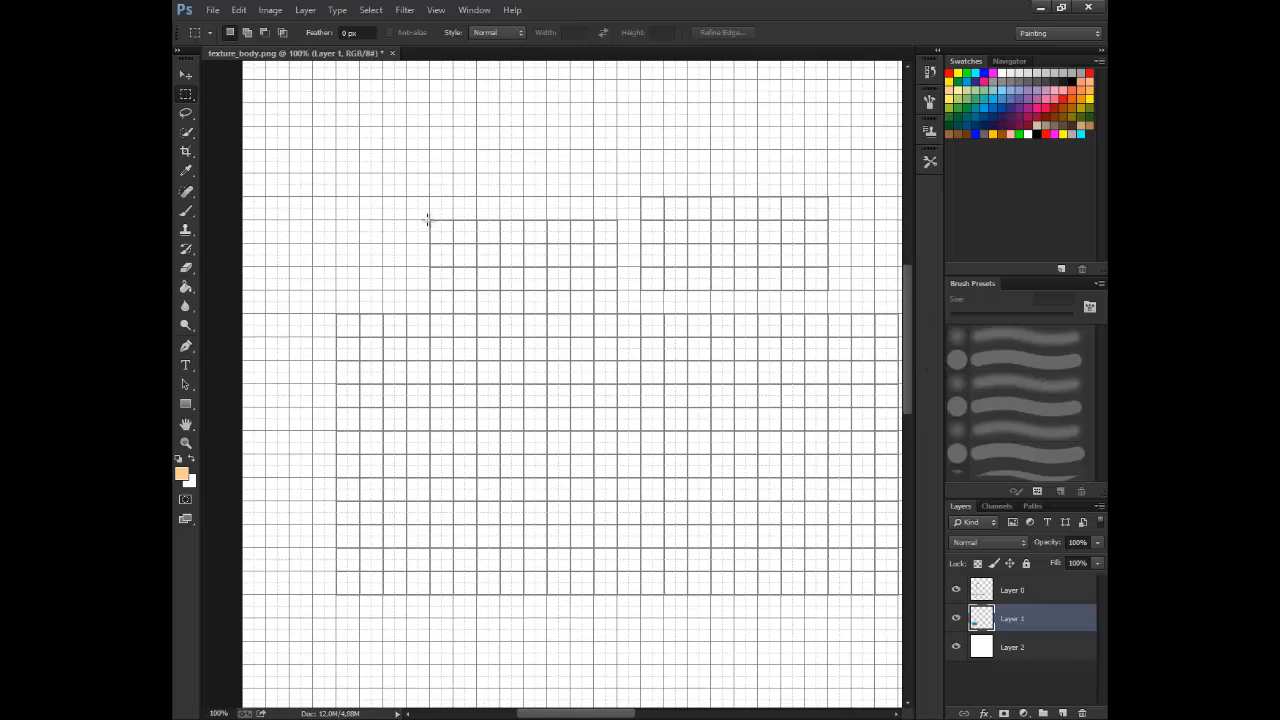
drag(431, 220, 617, 594)
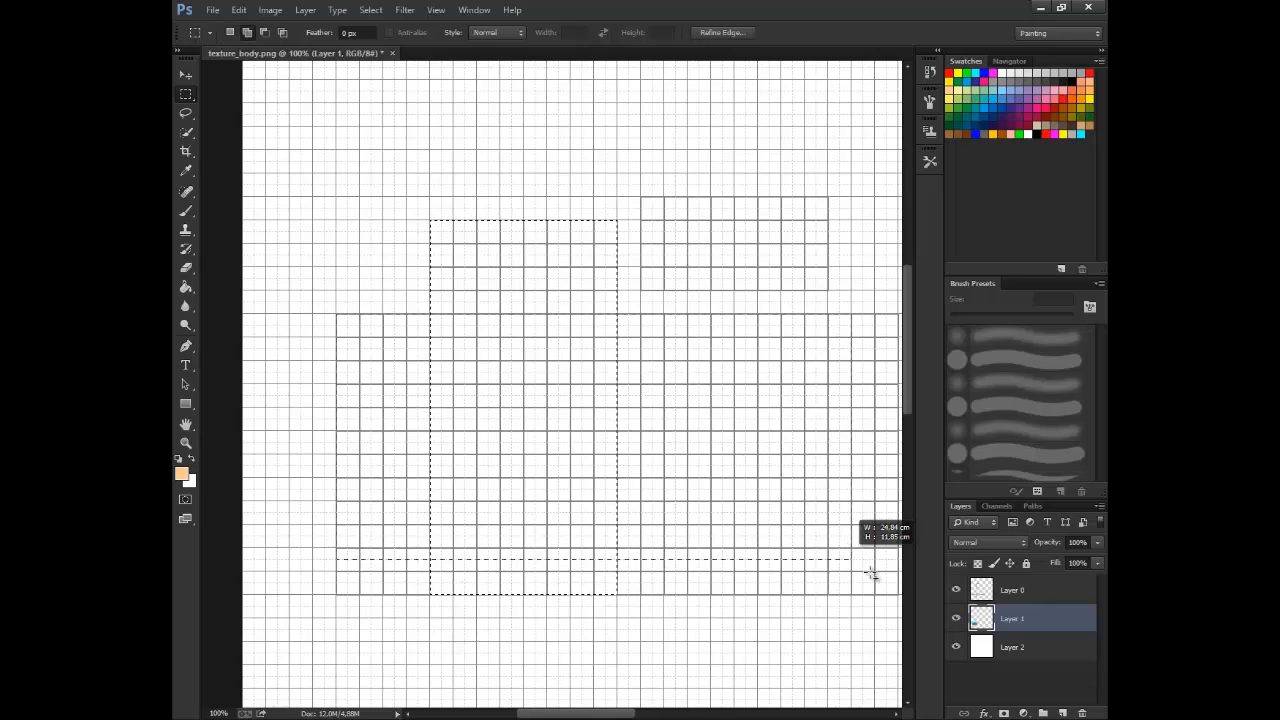
shift+drag(336, 314, 899, 594)
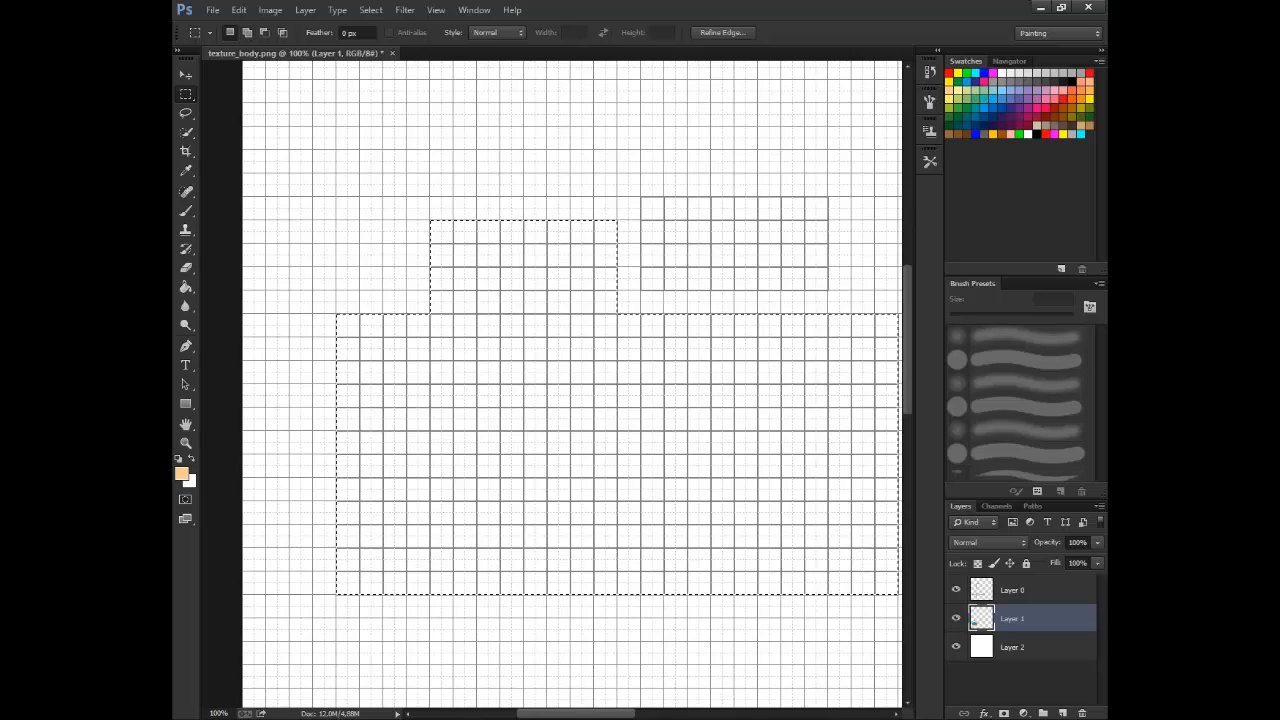
drag(536, 714, 553, 713)
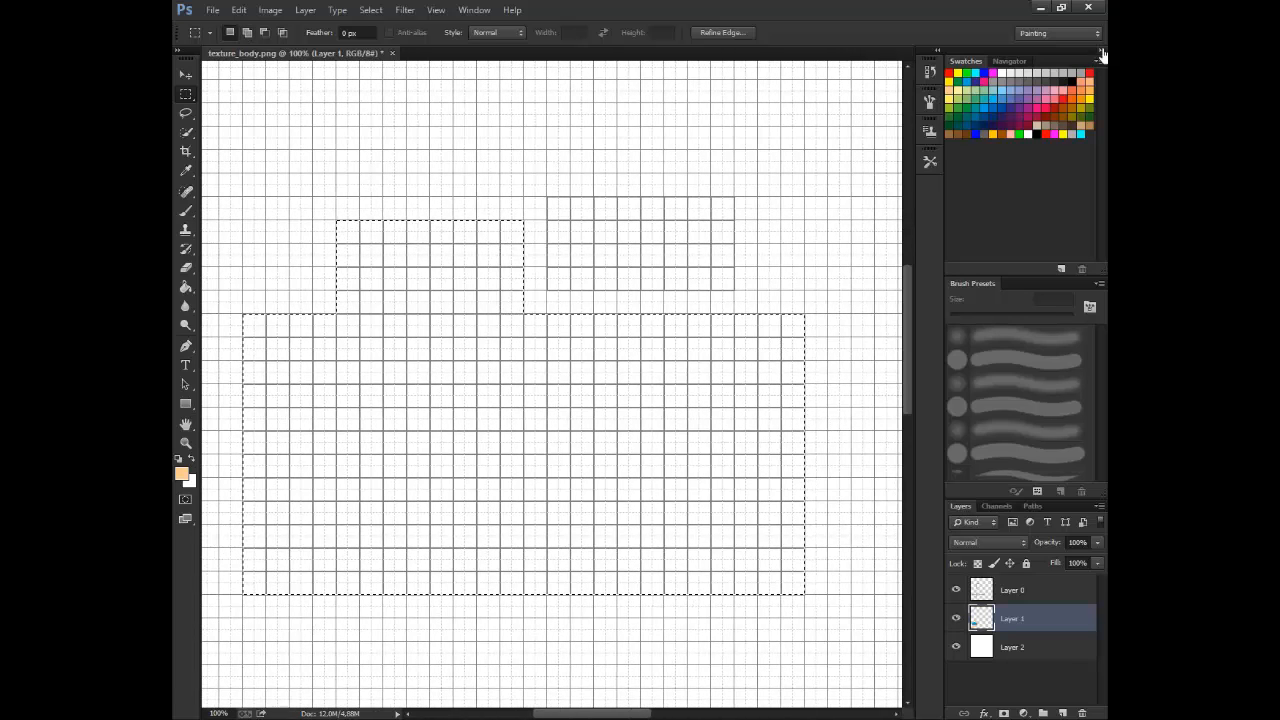
click(964, 82)
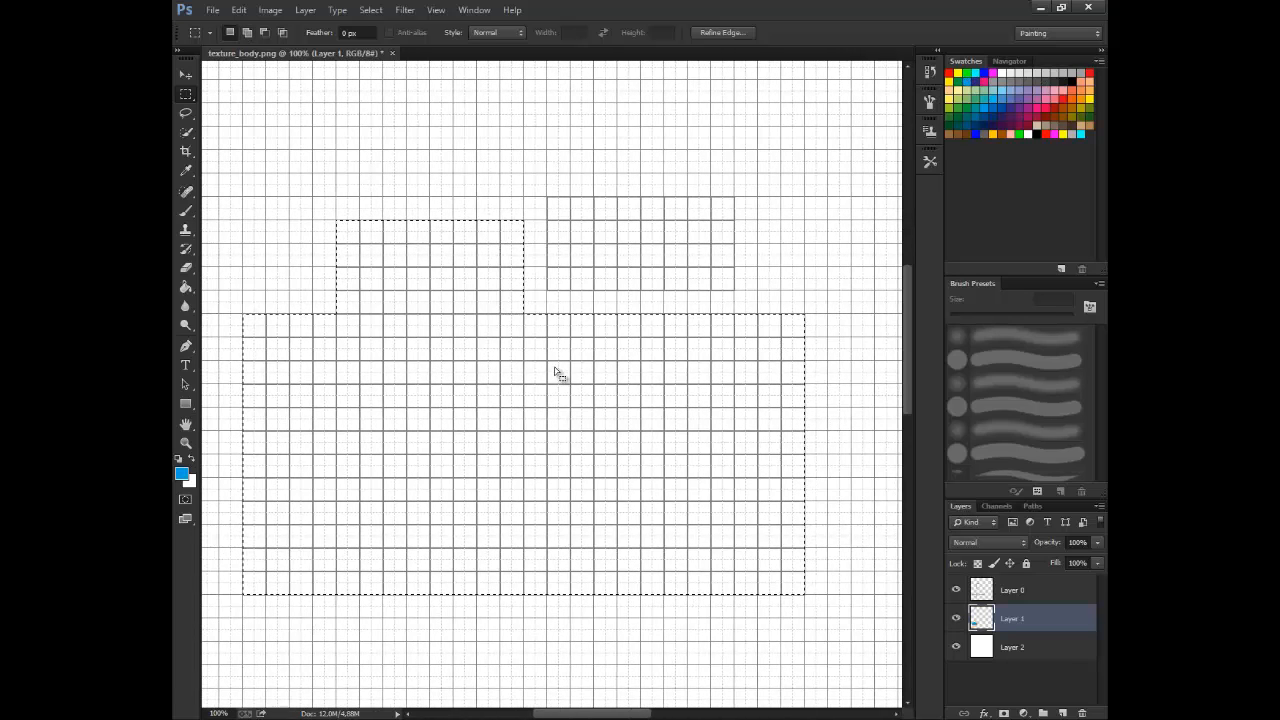
key(g)
click(500, 428)
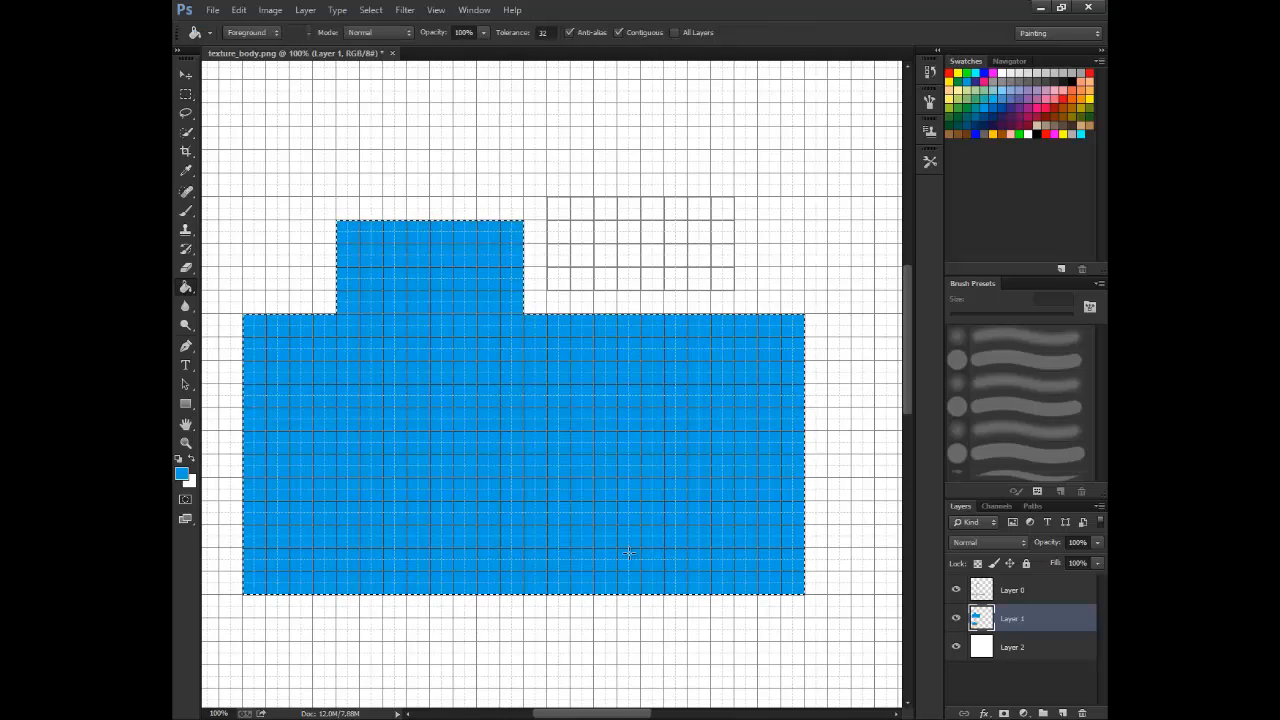
Select the bottom two grid rows of the upper-left shell across its full width and fill them with the medium gray swatch.
click(185, 94)
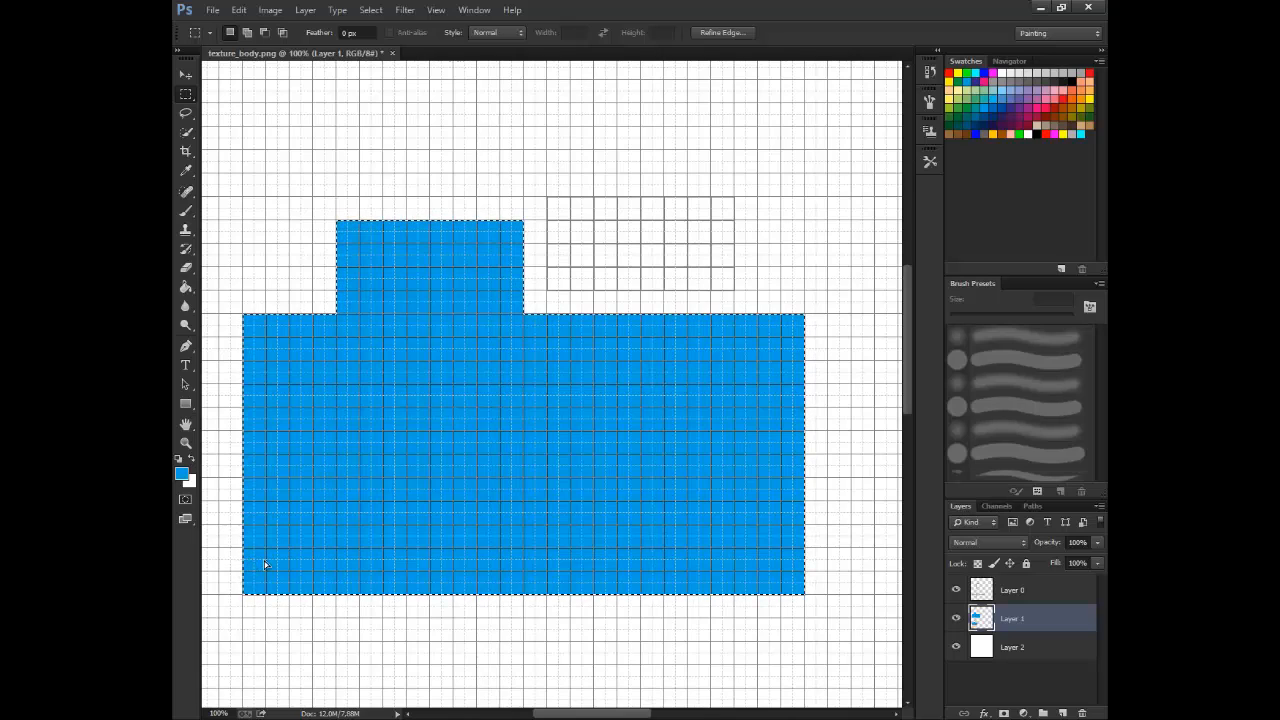
click(233, 552)
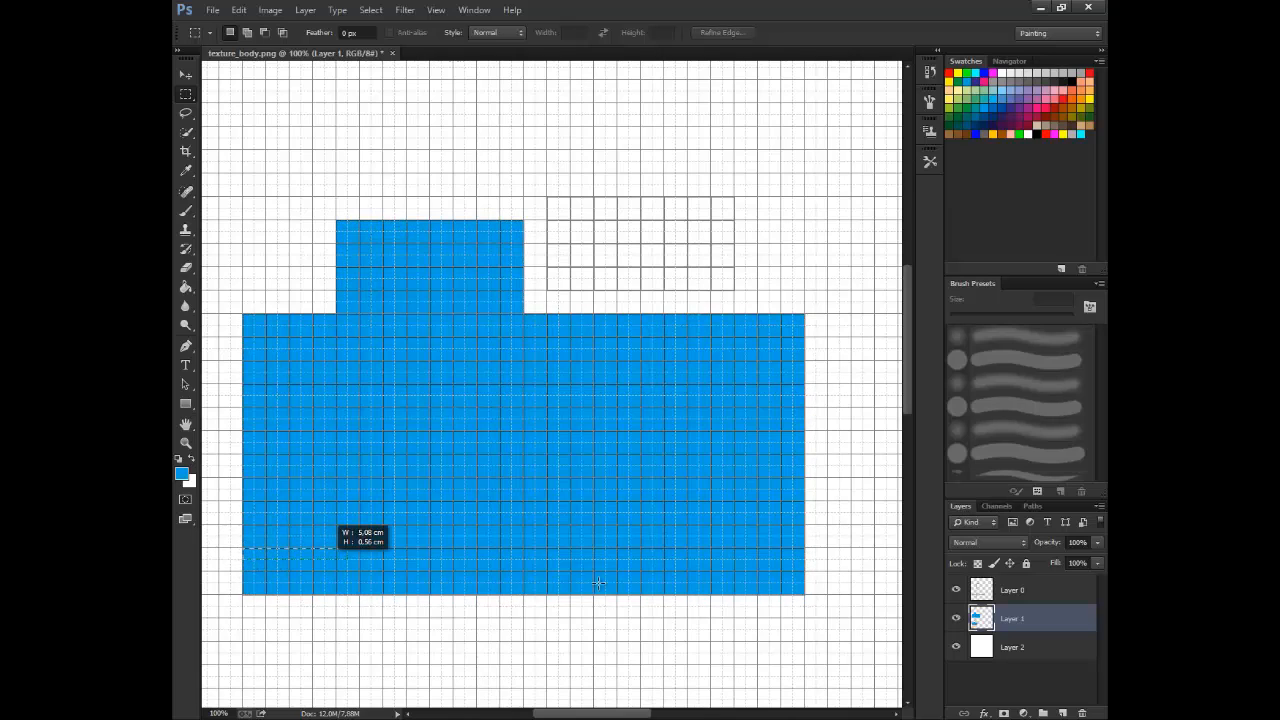
drag(598, 583, 804, 594)
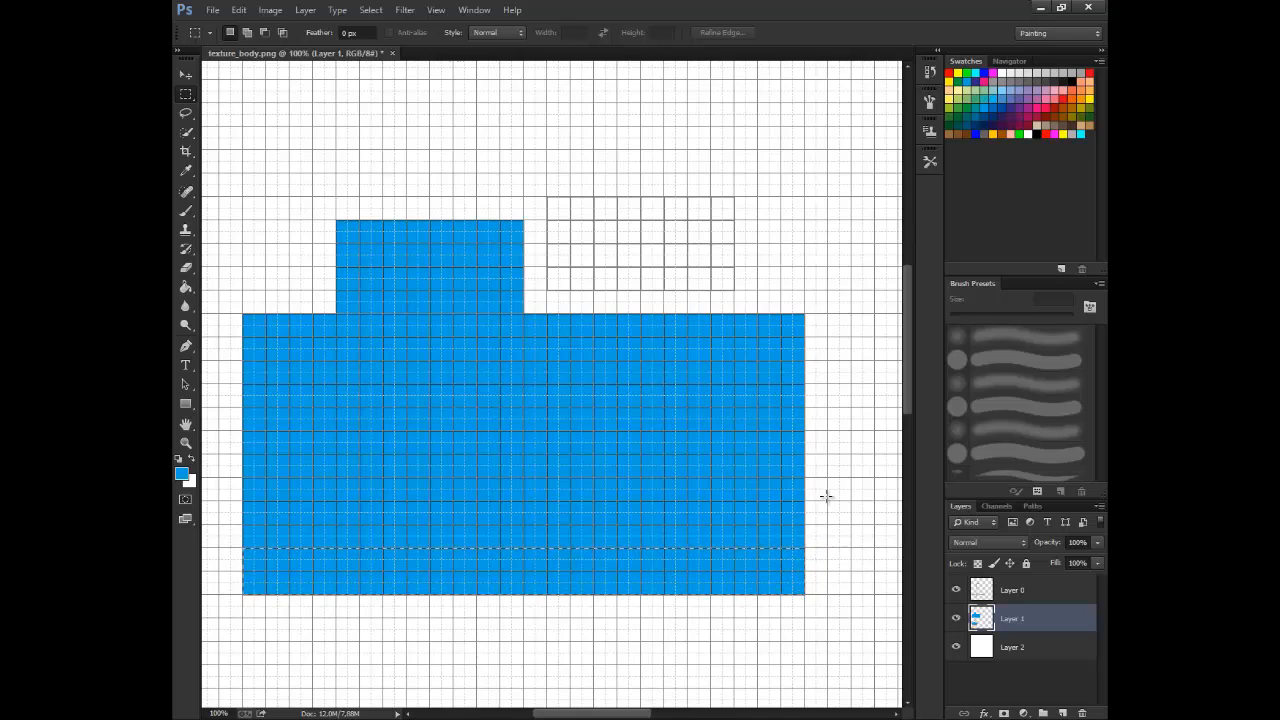
click(1013, 79)
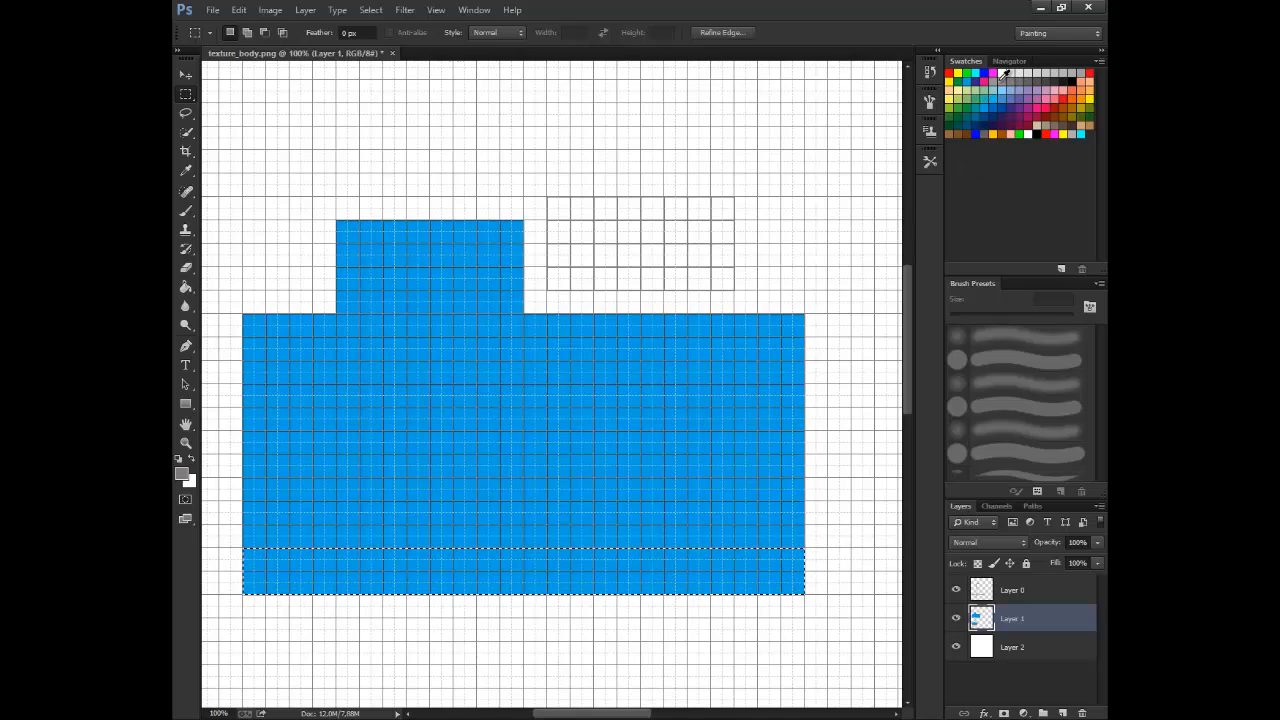
key(g)
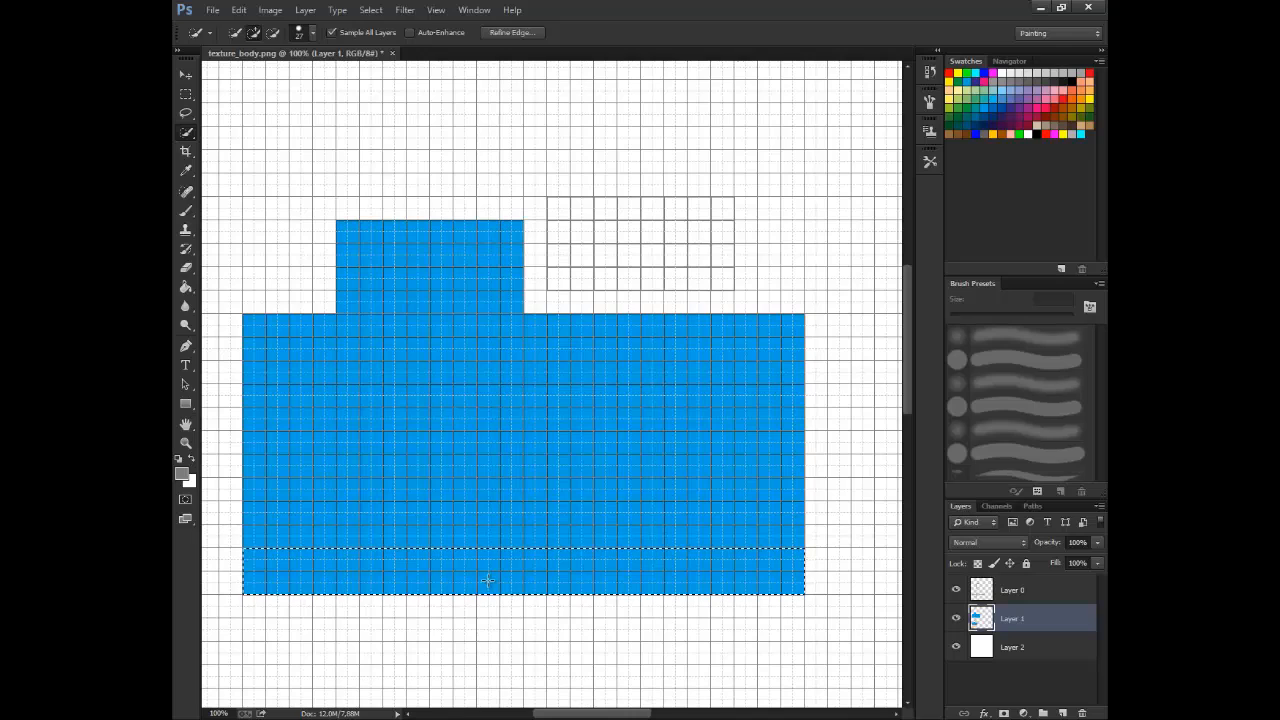
key(shift+g)
click(488, 580)
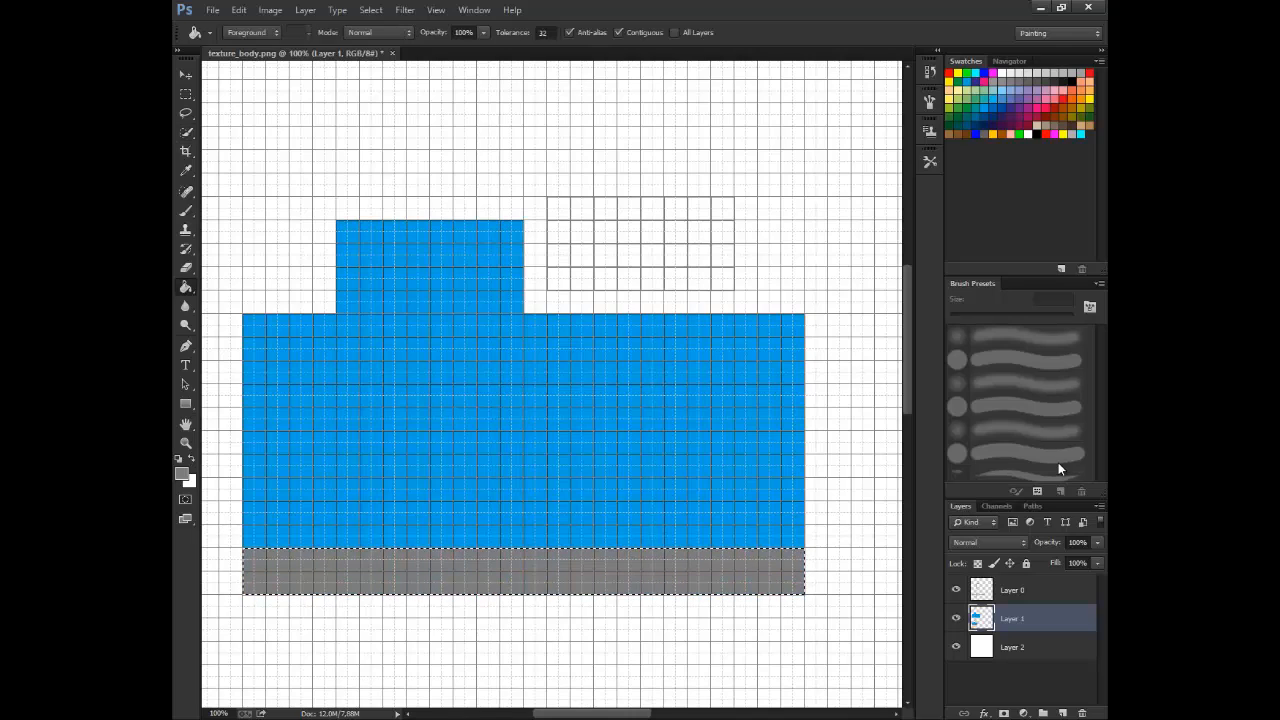
Select a block four cells wide and one cell high at the top center of the gray strip and fill it with light blue.
click(186, 94)
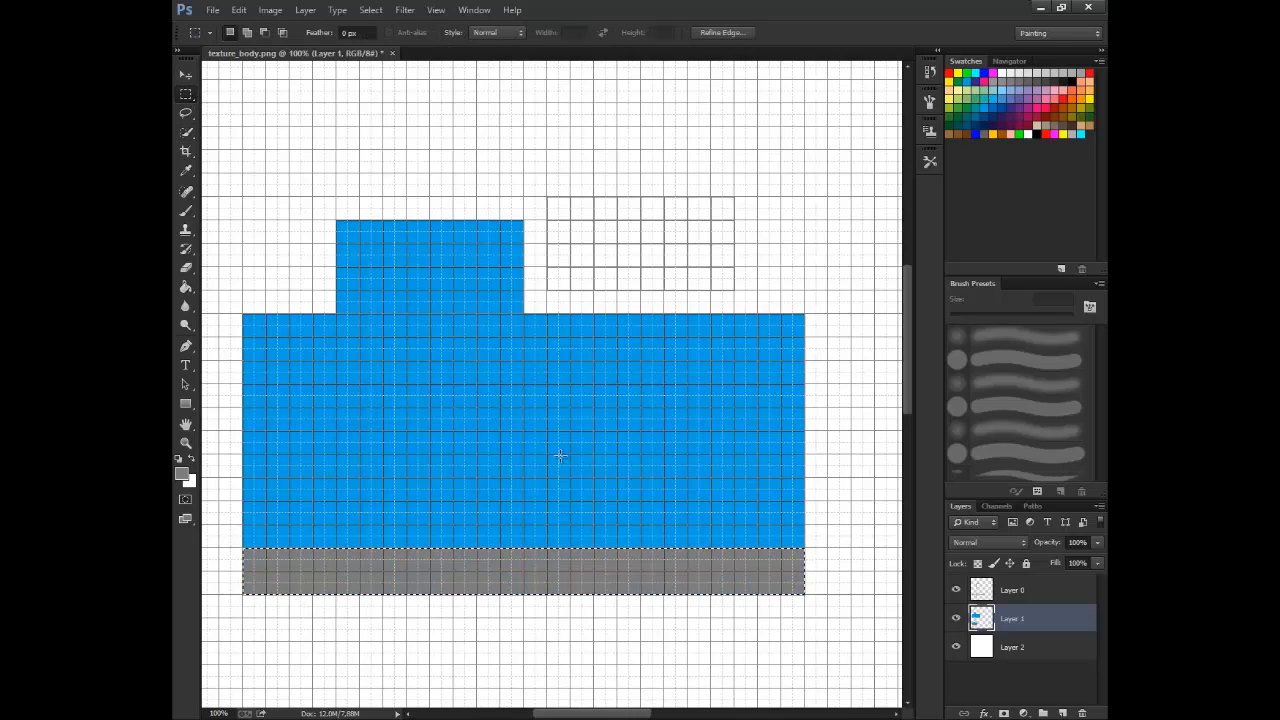
click(478, 549)
drag(478, 549, 571, 572)
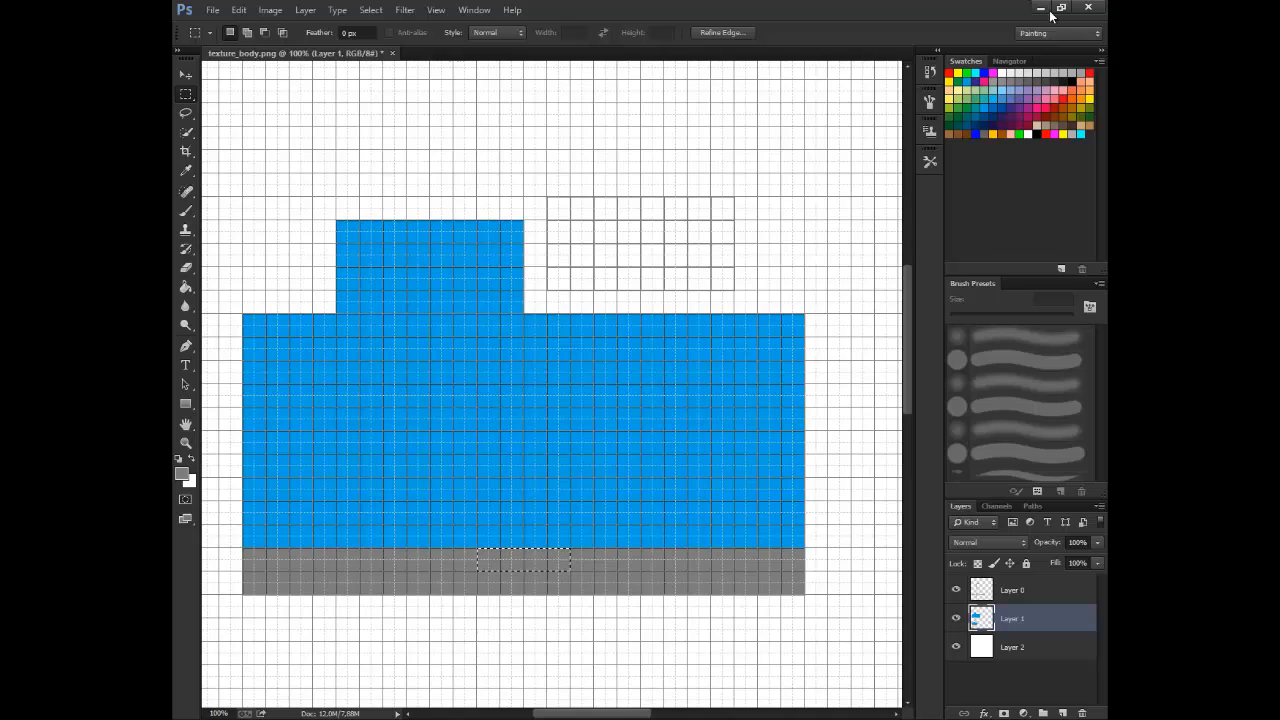
click(966, 82)
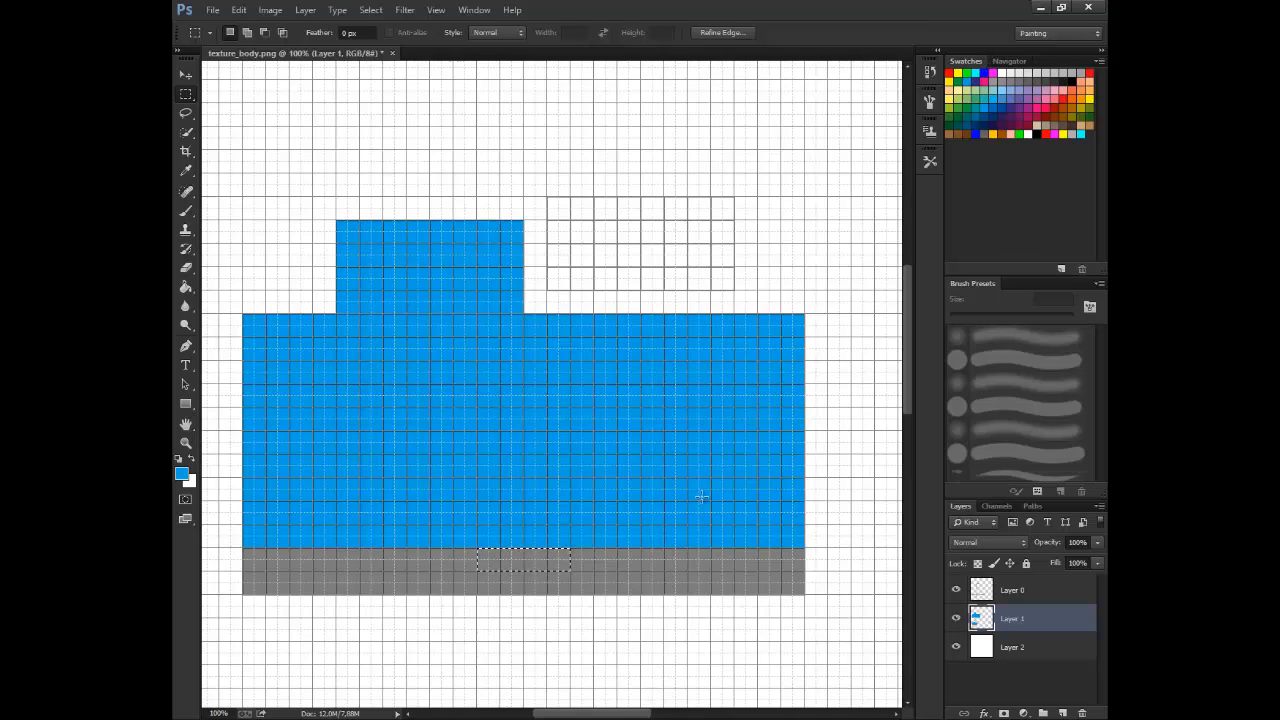
key(g)
click(529, 563)
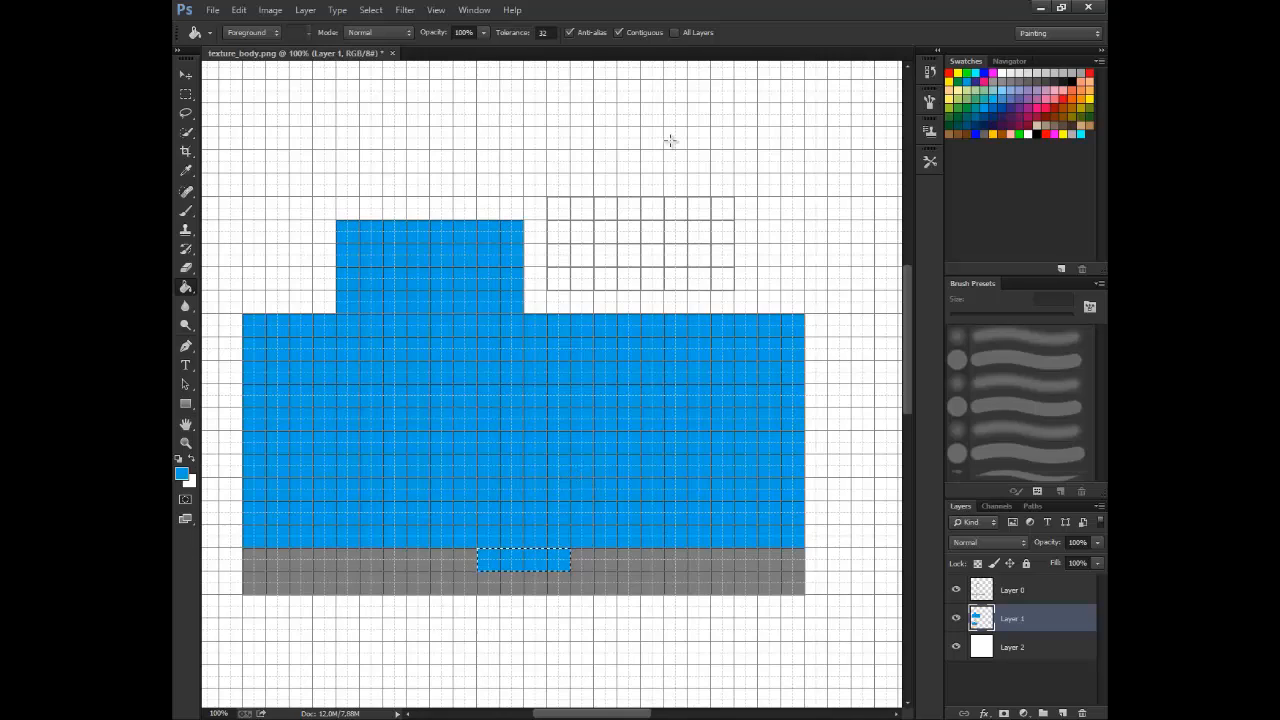
Select the separate small rectangular shell beside the upper block and fill it with light blue using the Paint Bucket.
click(185, 94)
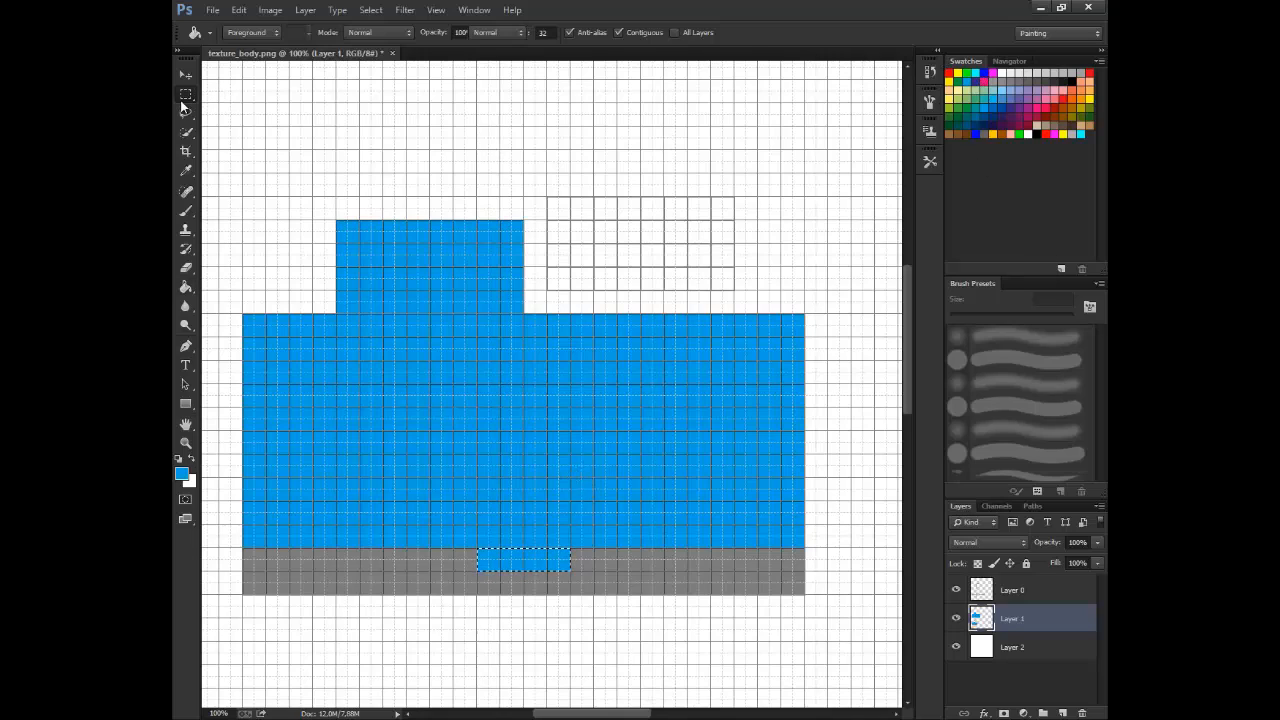
drag(548, 196, 734, 290)
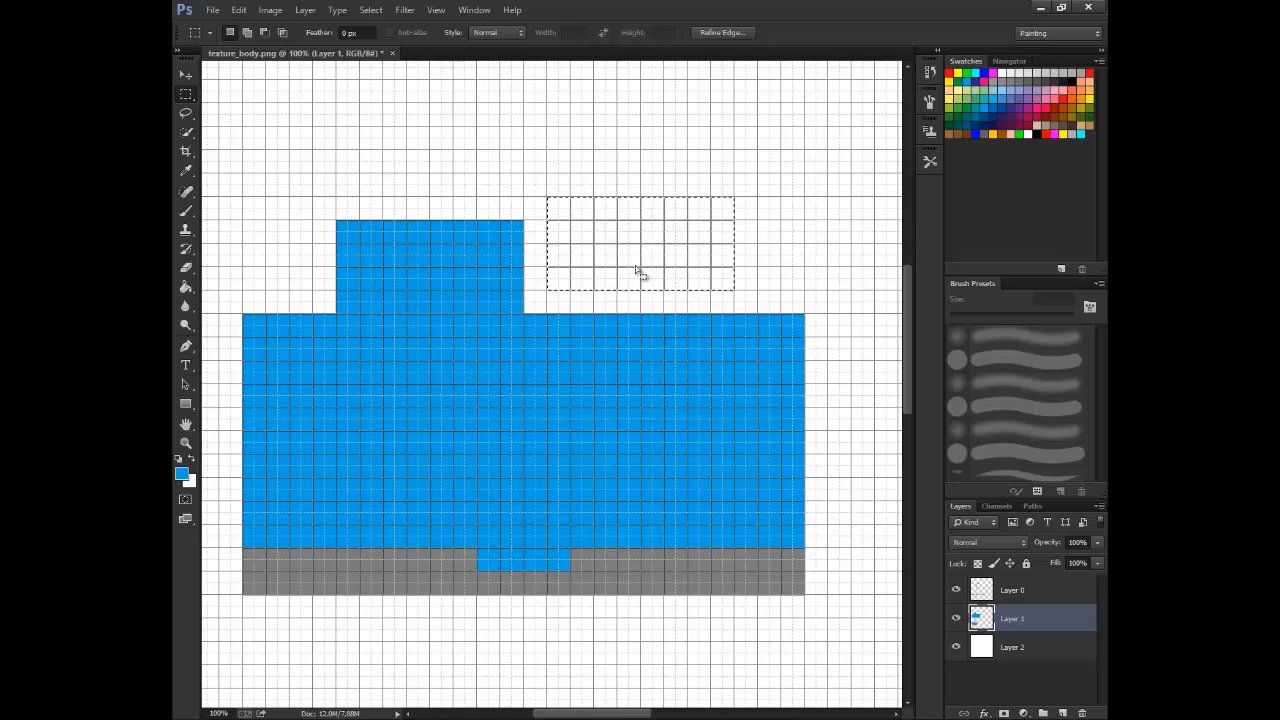
key(w)
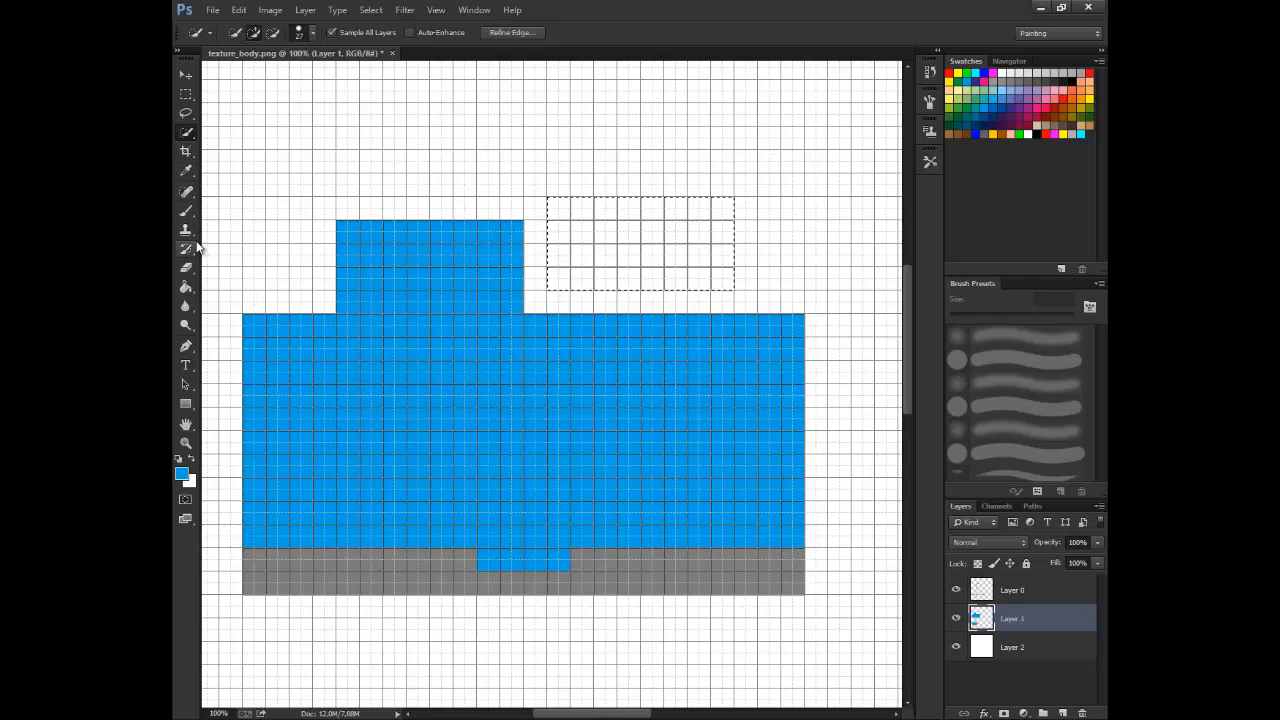
click(186, 286)
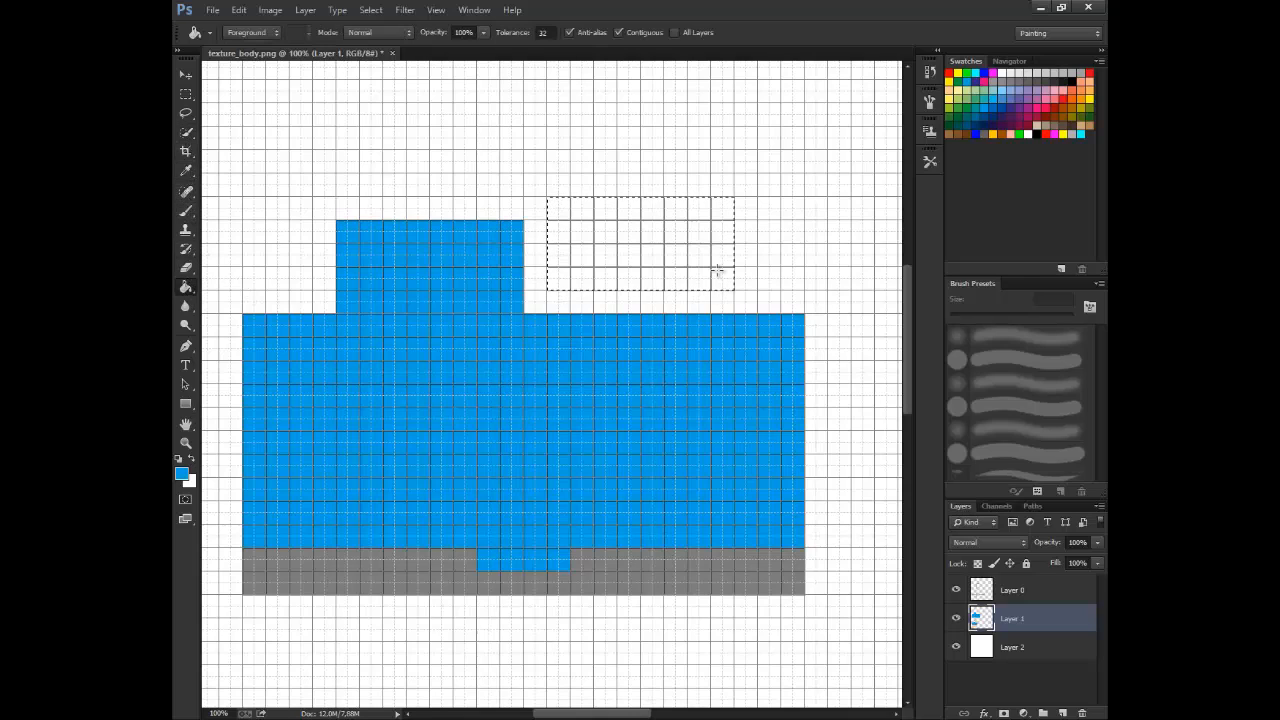
click(705, 238)
click(186, 94)
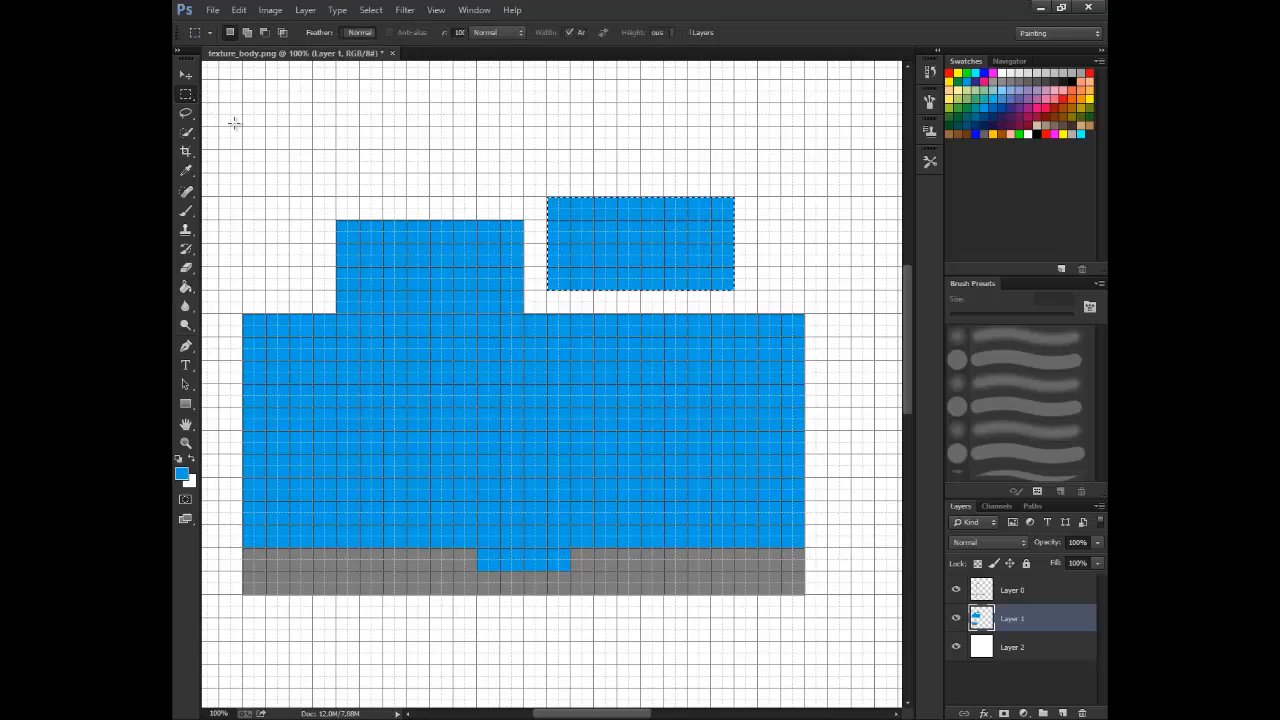
Select a stepped neckline across the upper-left shell, six cells wide by three high, narrowing to four then two cells, and fill it with light peach.
drag(361, 244, 497, 313)
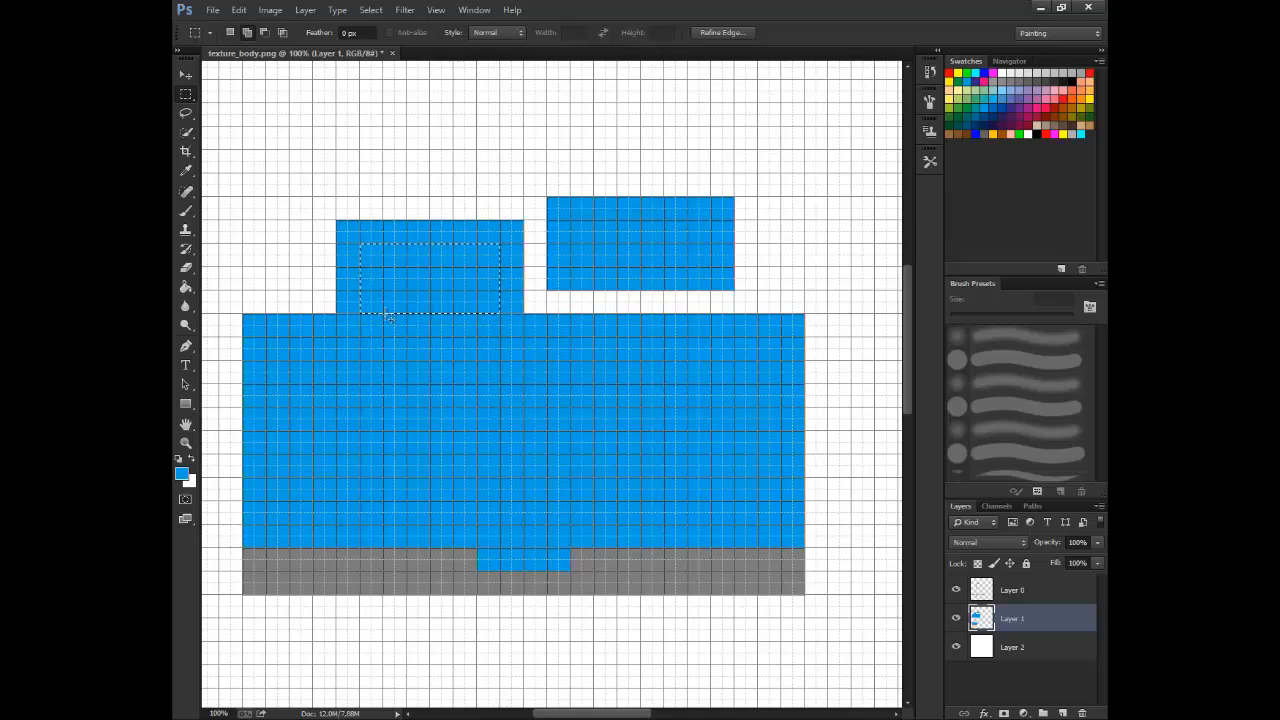
shift+drag(383, 313, 453, 360)
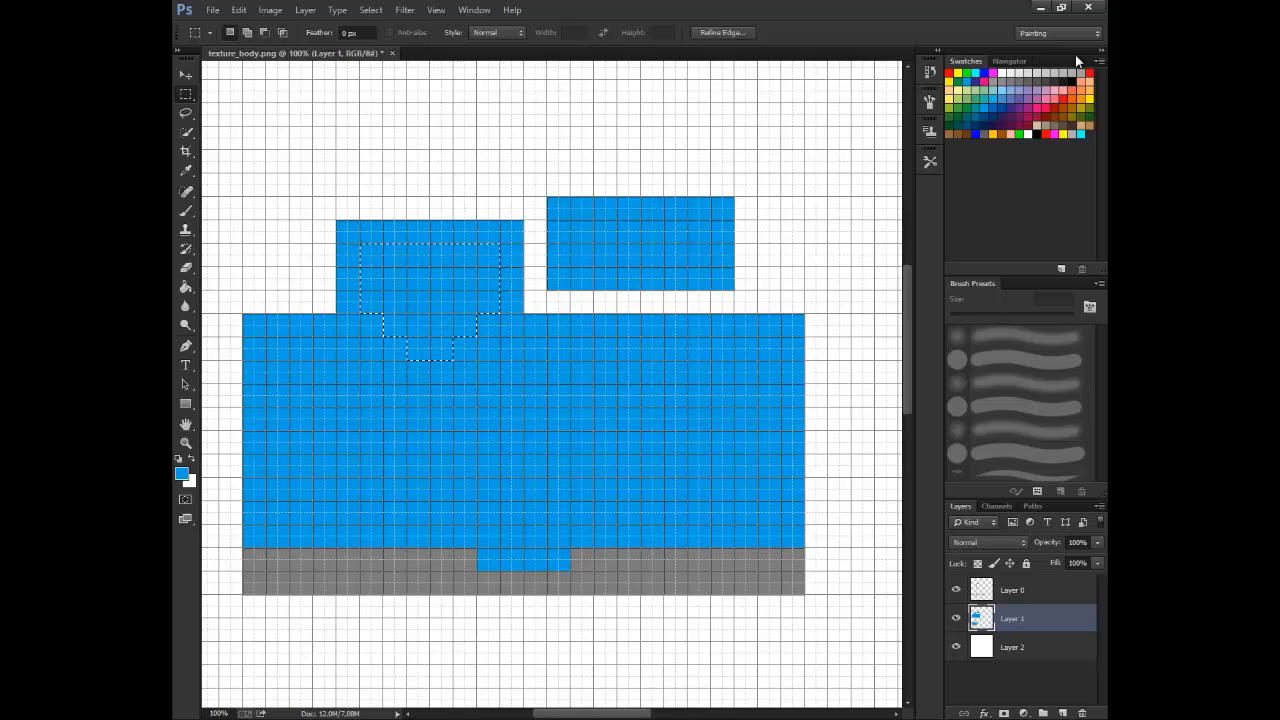
click(950, 81)
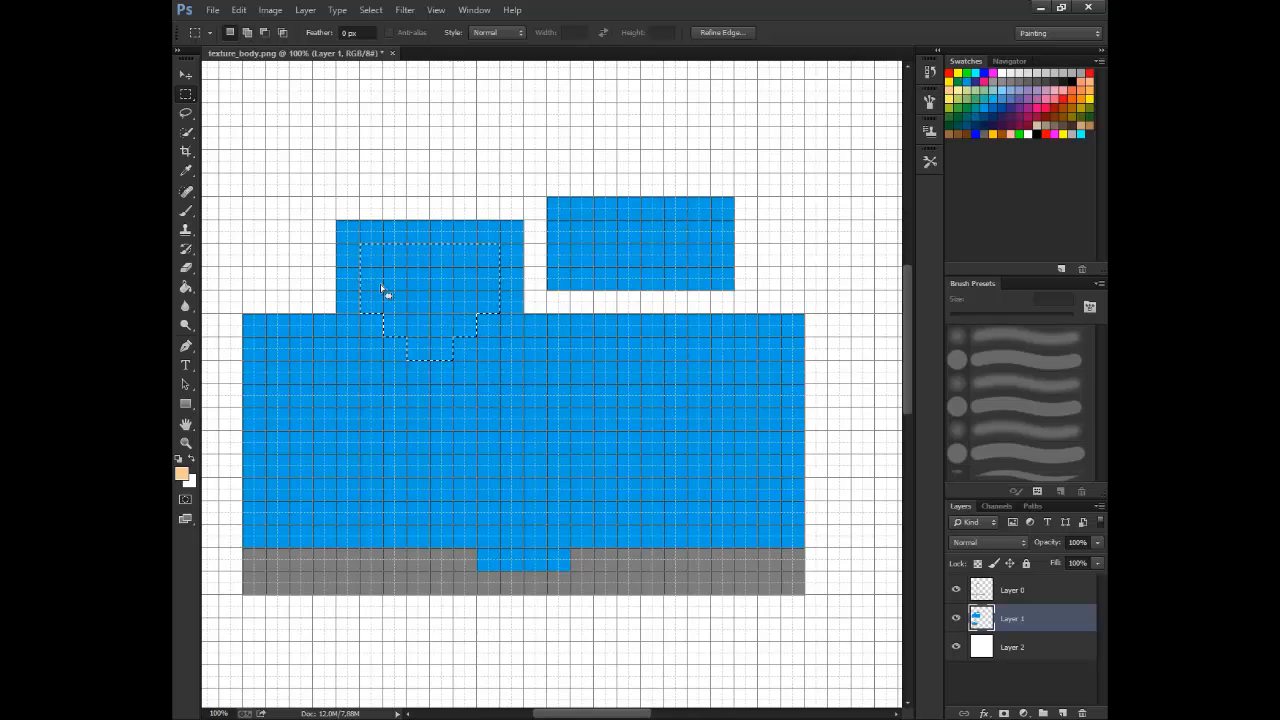
key(g)
click(446, 278)
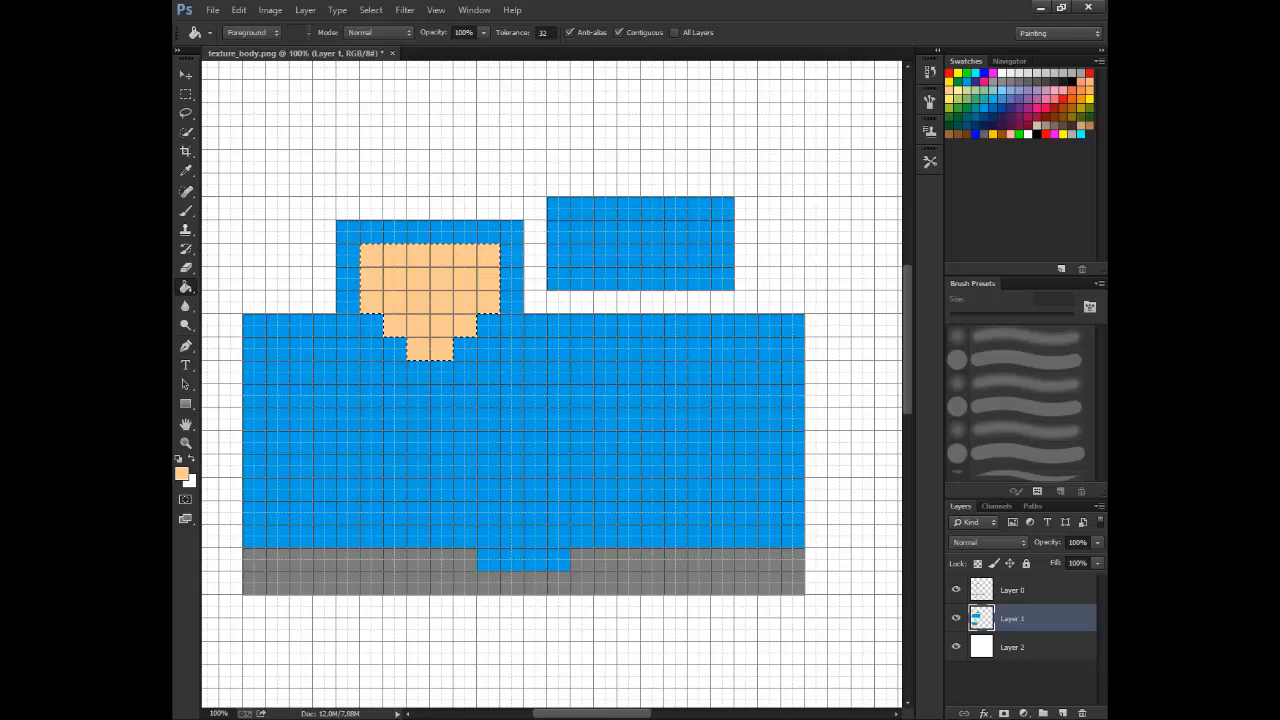
Select the empty lower-right UV shell, combining its narrow upper block, wide main block and the separate square beside it.
drag(636, 714, 726, 714)
scroll(740, 546, right, 3)
scroll(740, 546, down, 6)
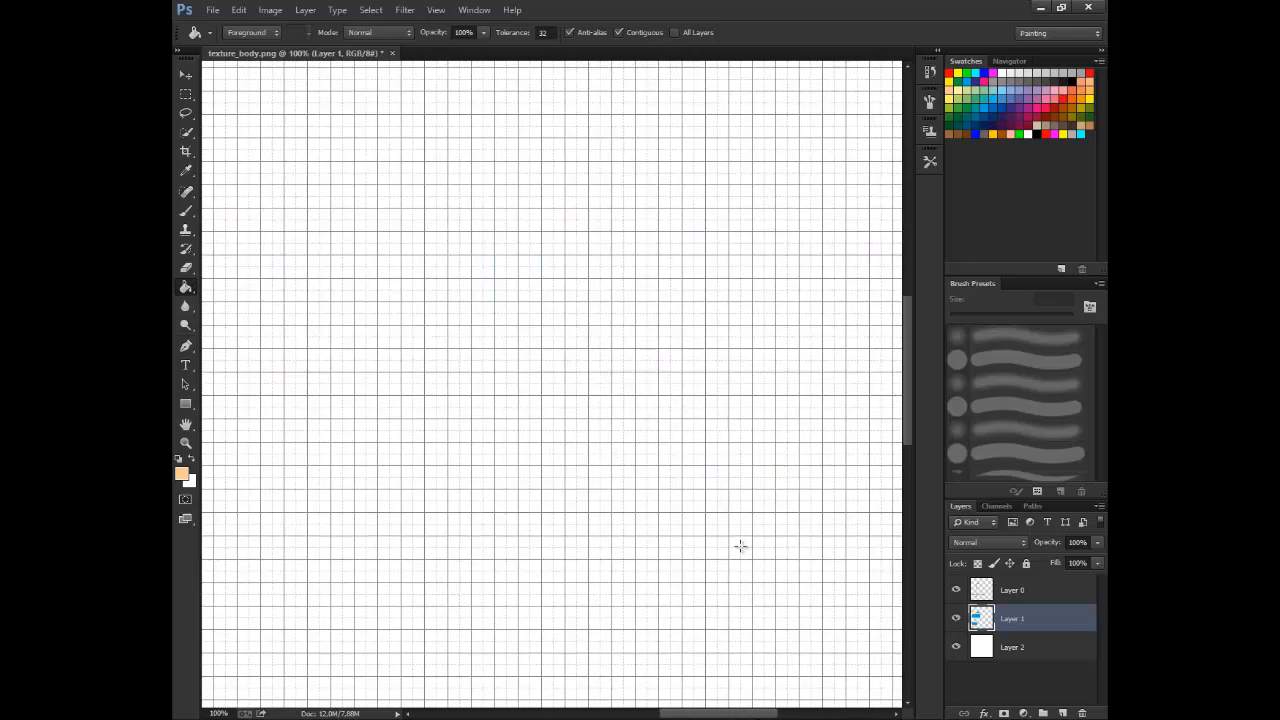
scroll(740, 545, down, 5)
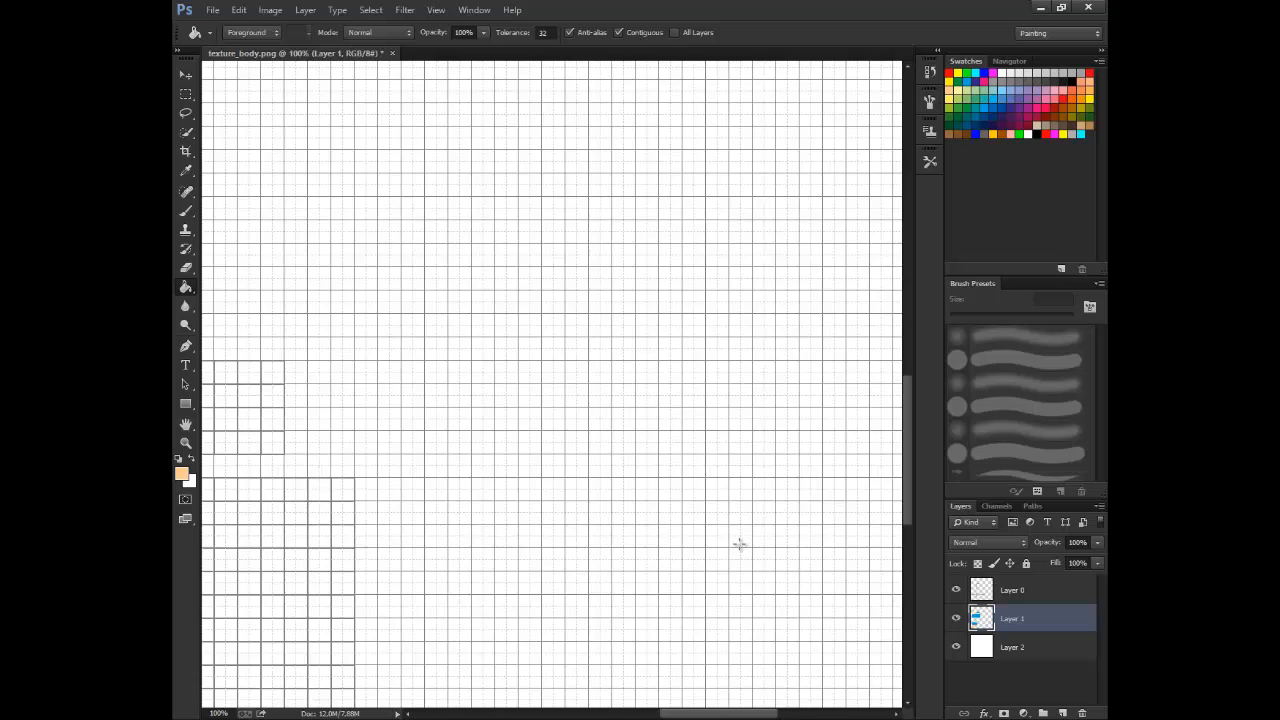
scroll(740, 545, left, 3)
scroll(632, 703, left, 3)
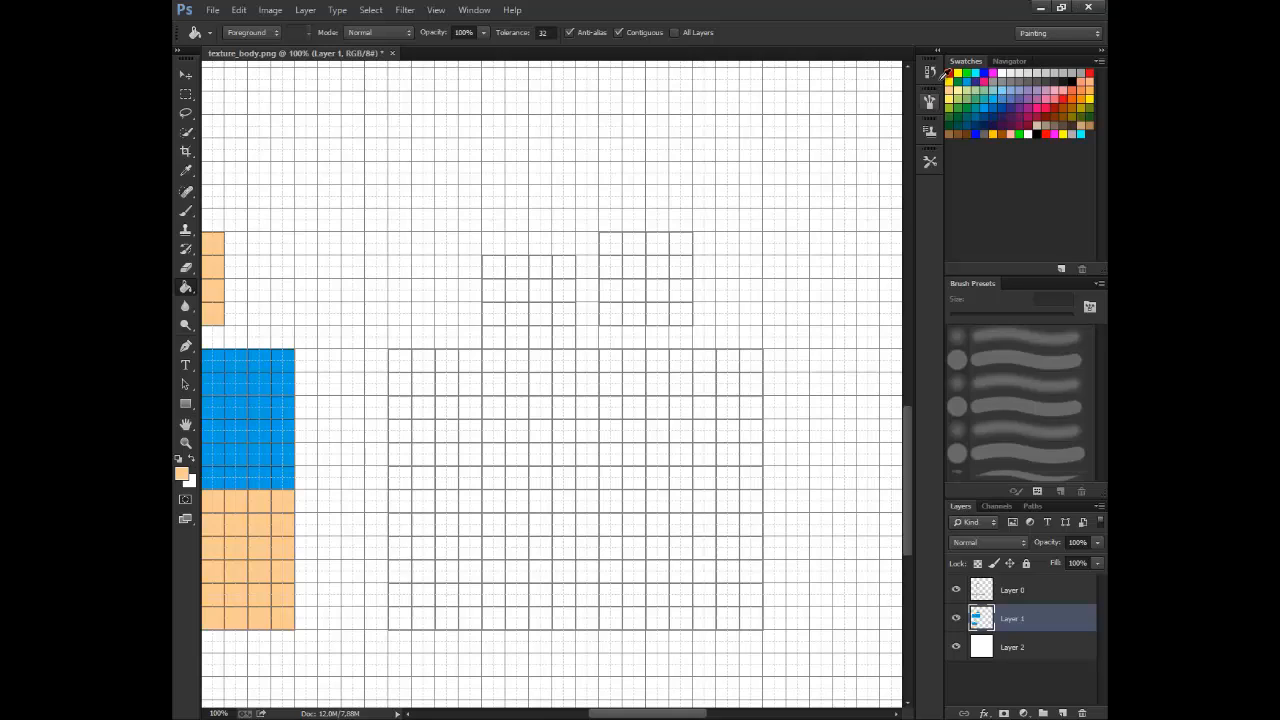
click(185, 94)
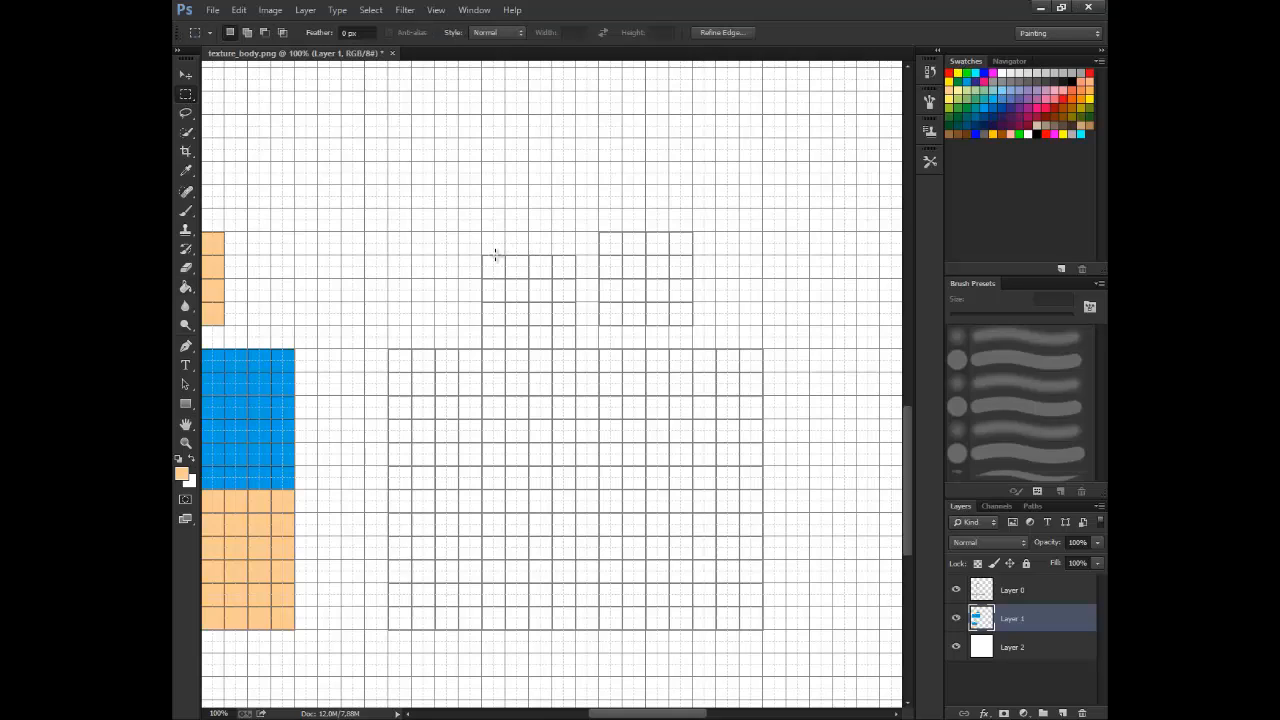
drag(482, 255, 589, 600)
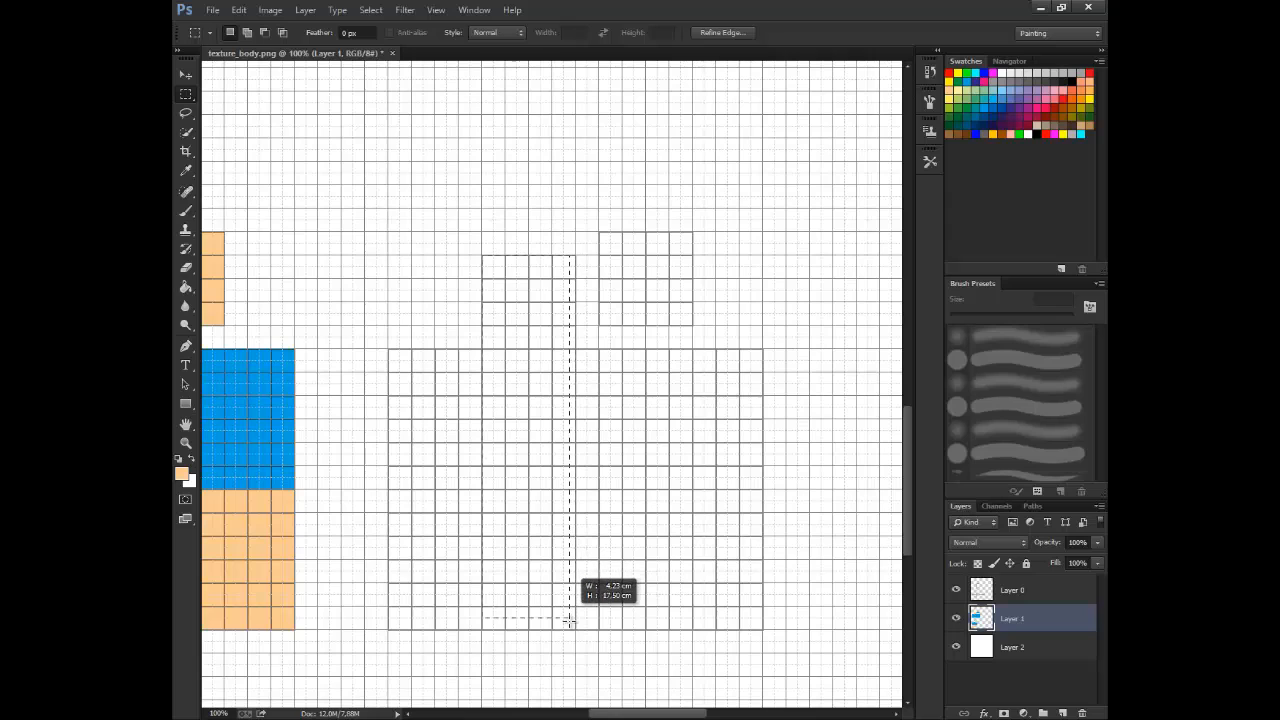
shift+drag(389, 349, 760, 626)
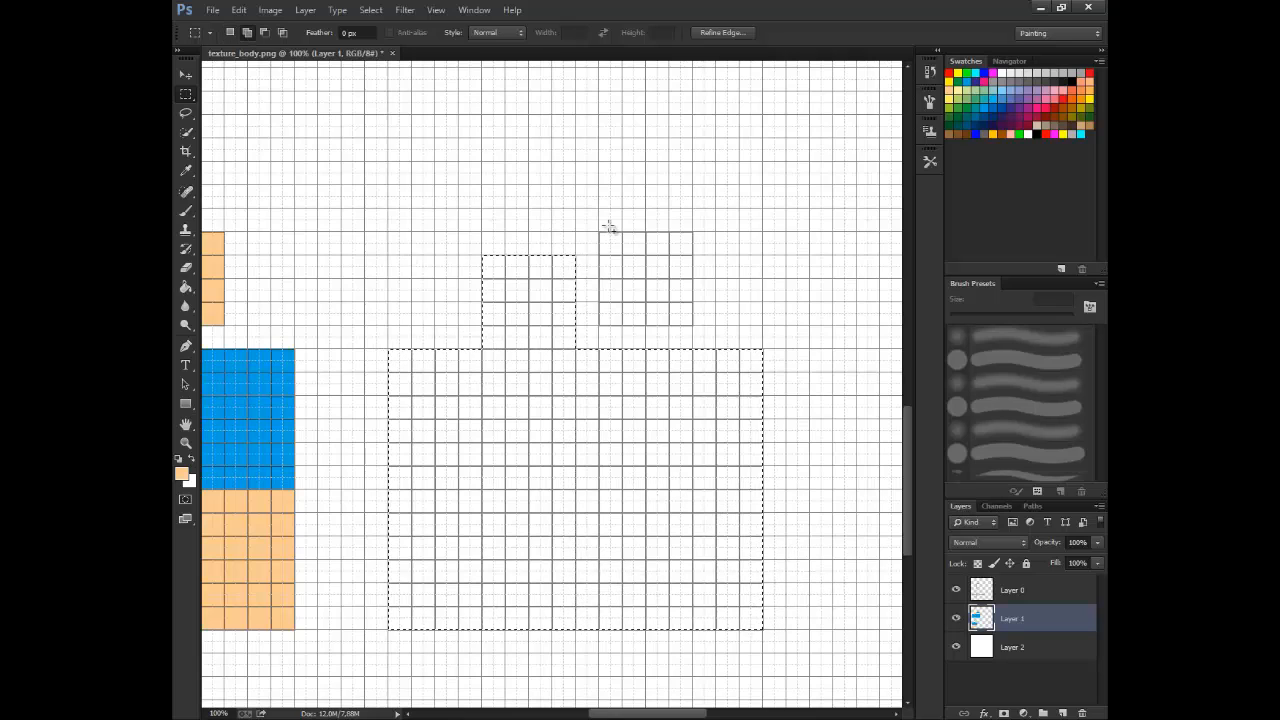
shift+drag(602, 226, 692, 325)
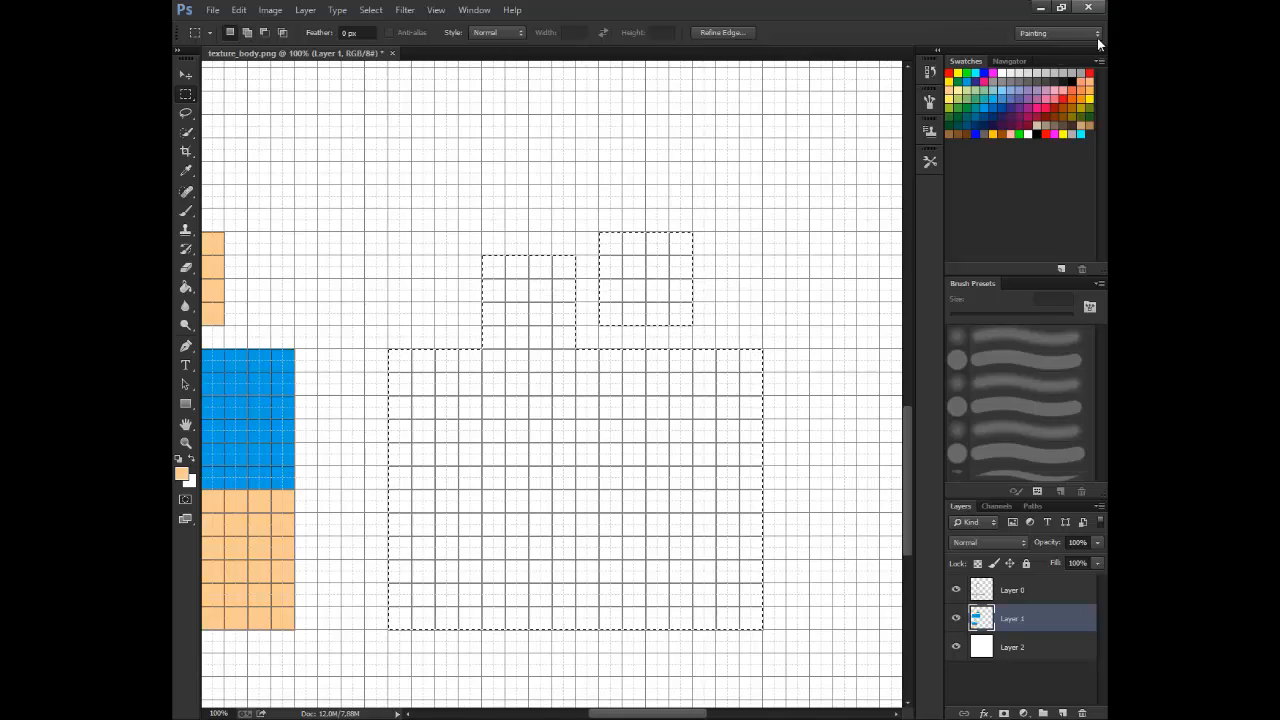
Fill the selected lower-right shell and its separate square with light blue.
click(972, 76)
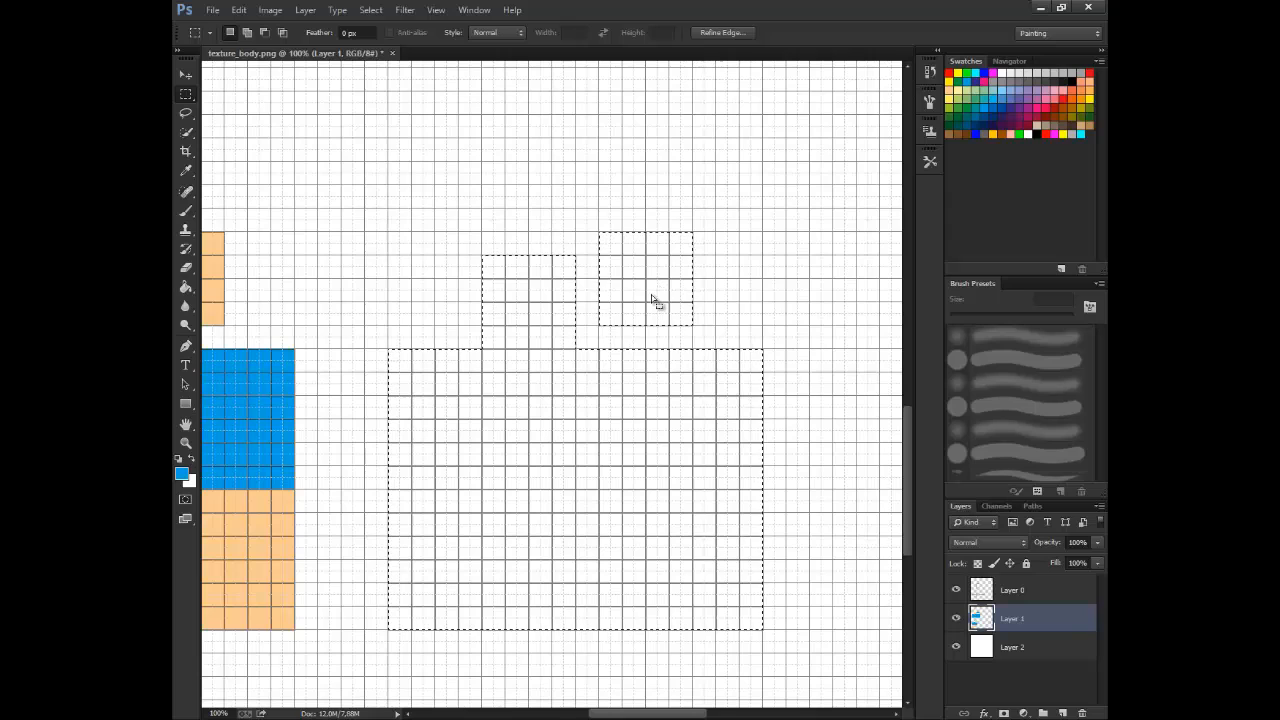
key(g)
click(652, 294)
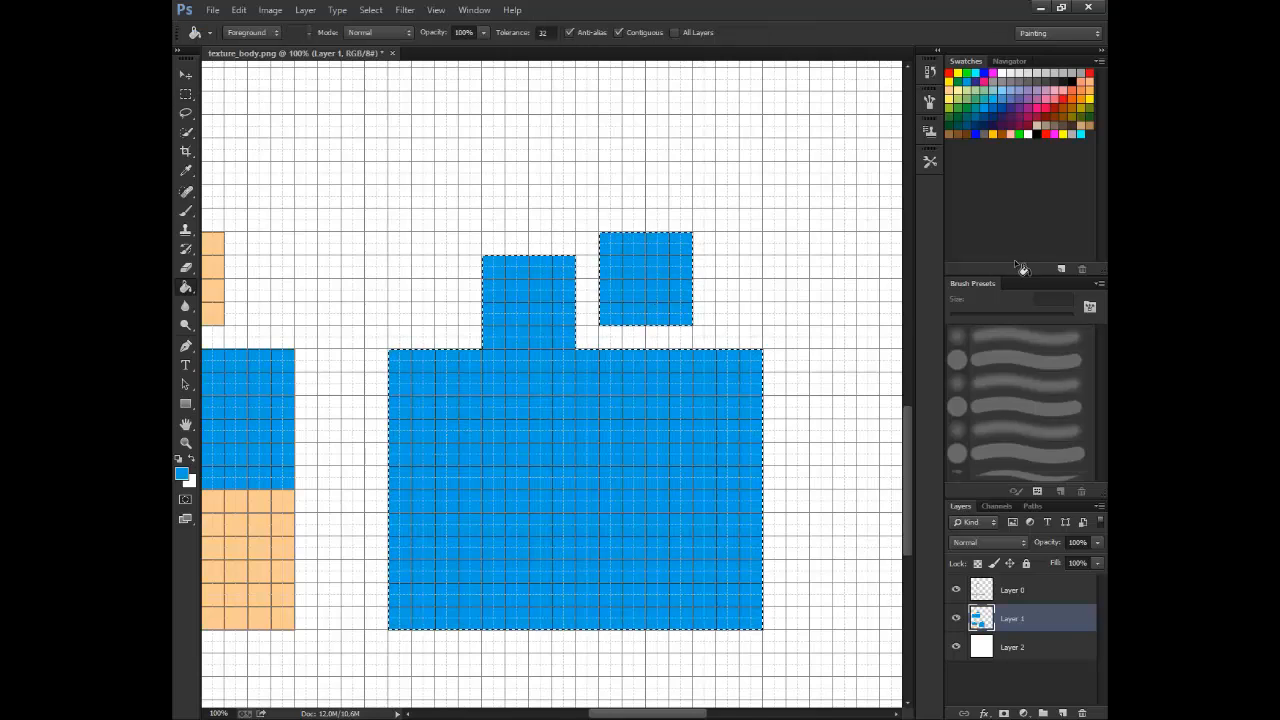
Sample the medium gray from the upper-left shell's bottom strip and fill the selected lower-right shell and square with it.
drag(909, 444, 909, 345)
key(i)
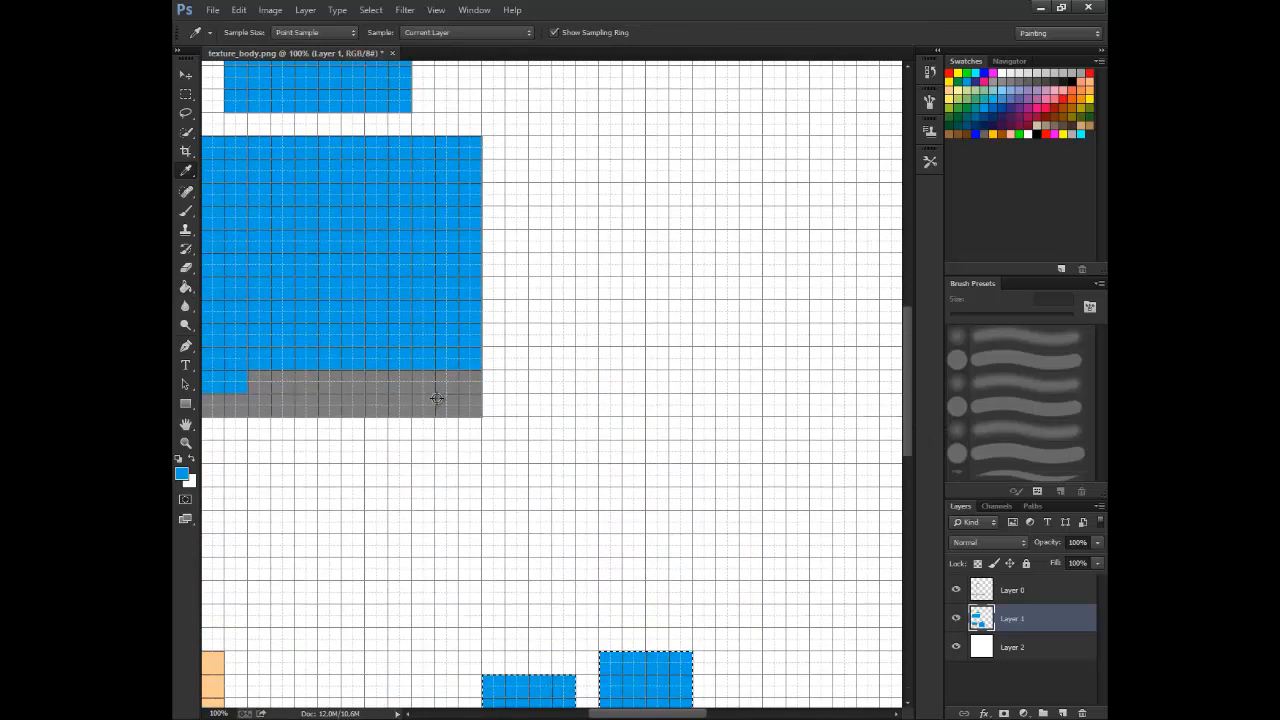
click(434, 391)
scroll(703, 442, down, 1)
scroll(703, 442, down, 5)
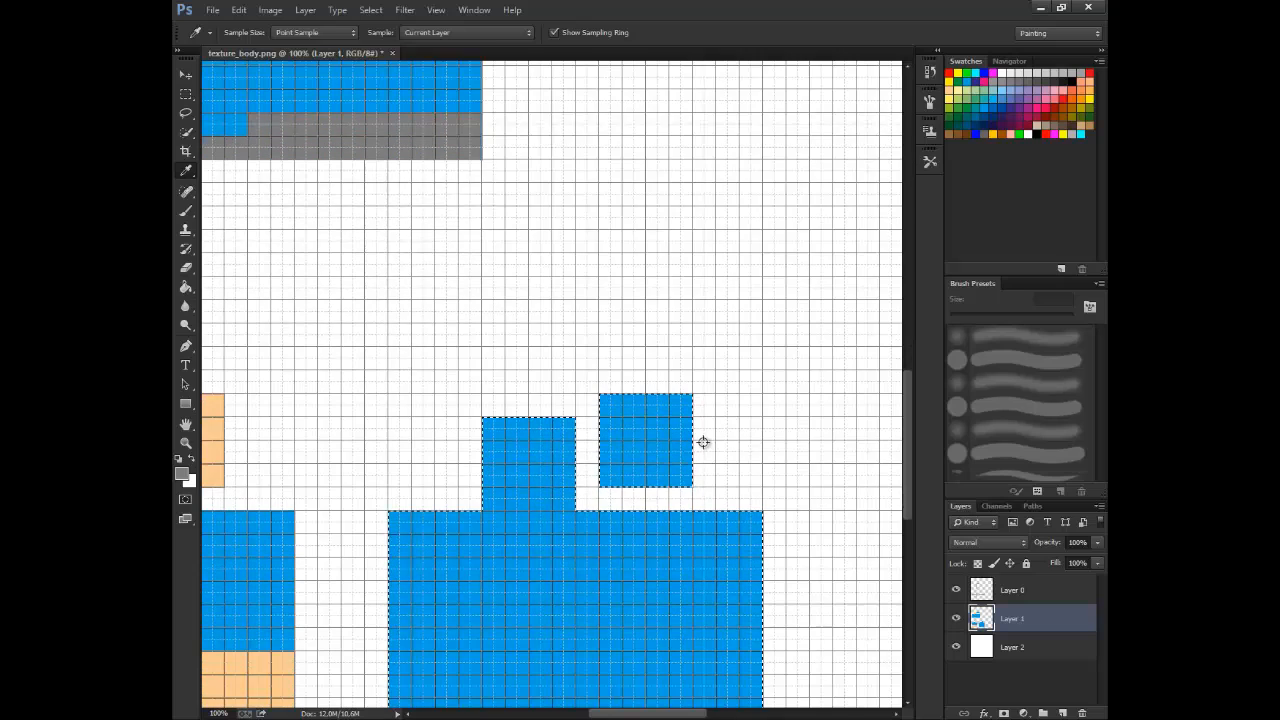
key(g)
click(596, 625)
click(633, 416)
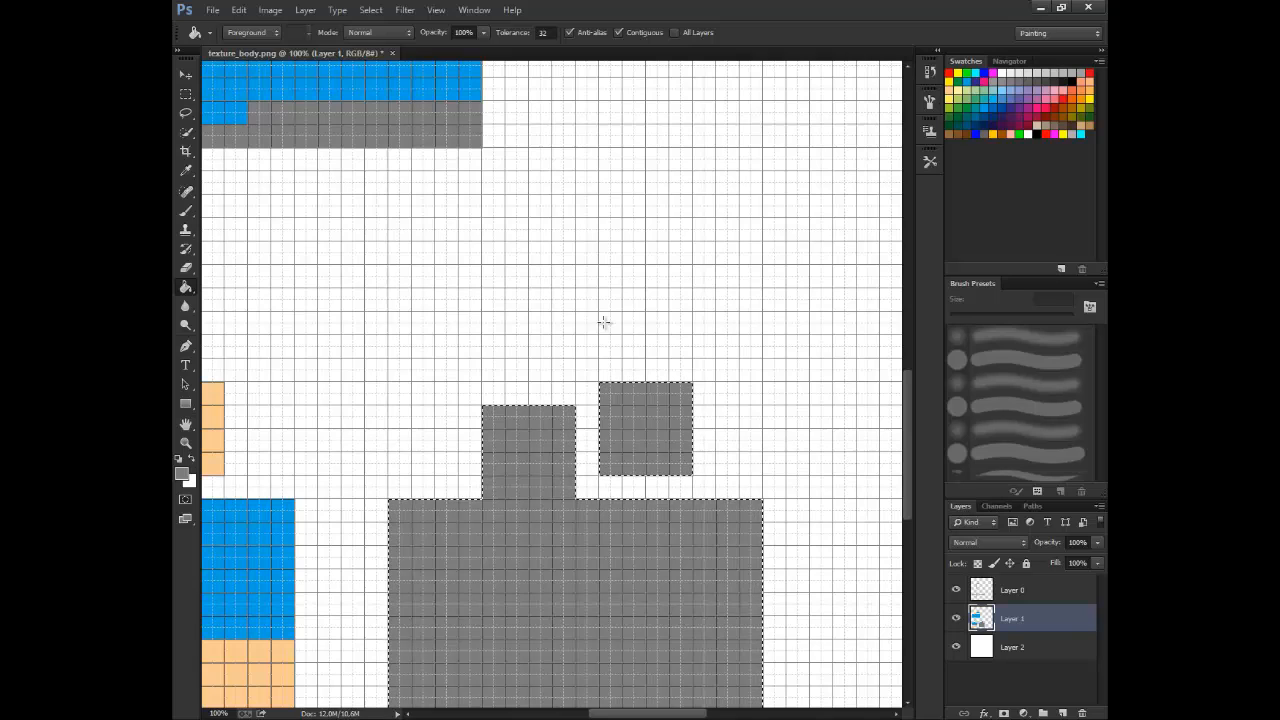
scroll(631, 360, down, 1)
scroll(631, 360, down, 1)
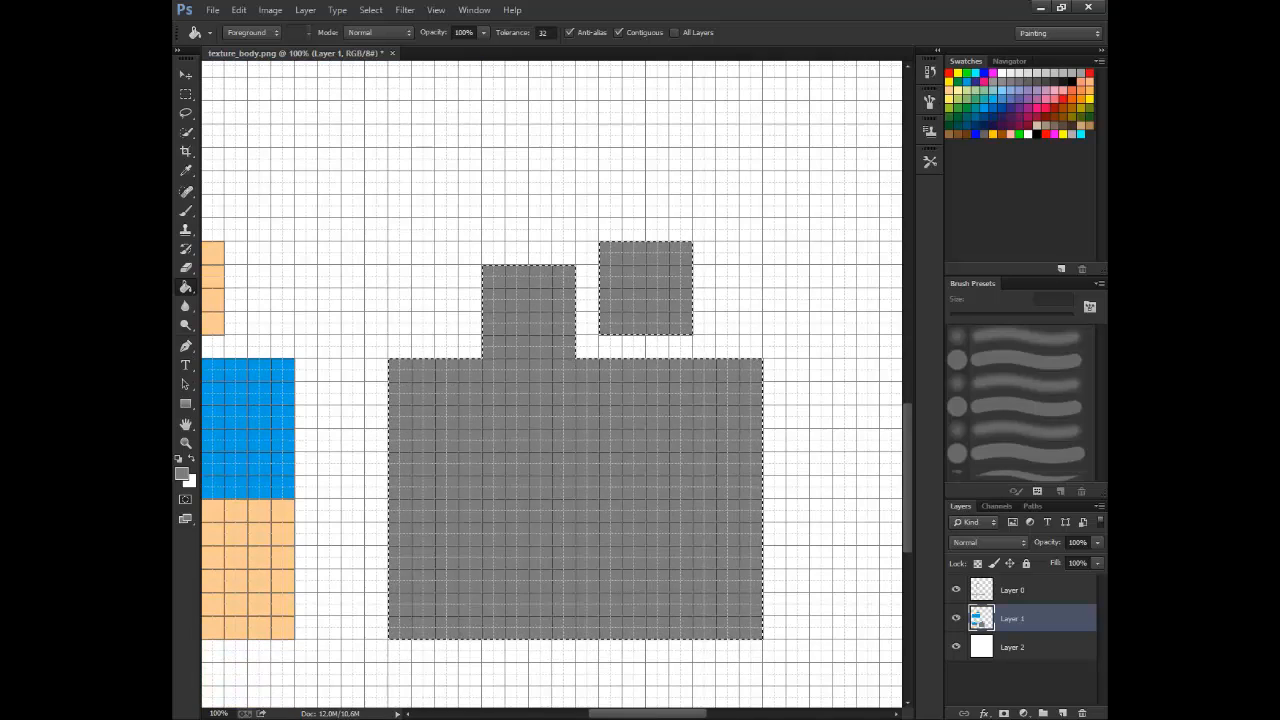
Fill the selected lower-right shell and its separate square with dark blue.
click(185, 94)
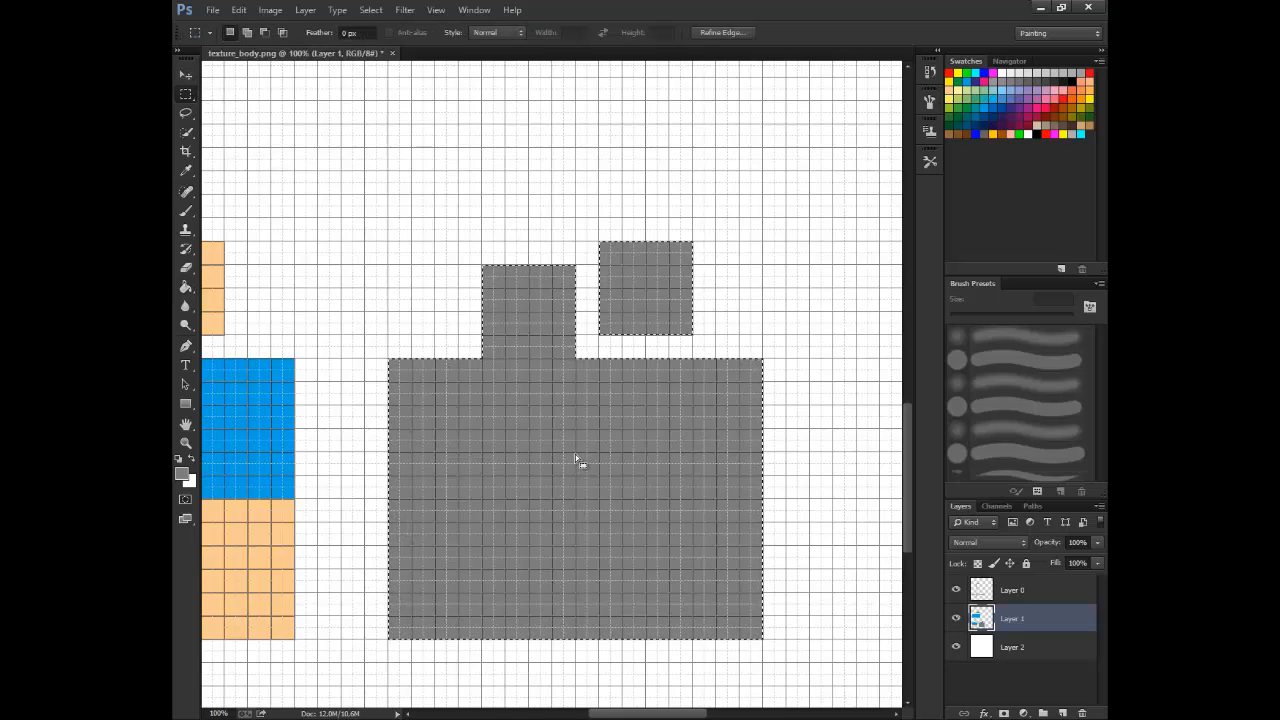
click(976, 82)
key(g)
click(580, 380)
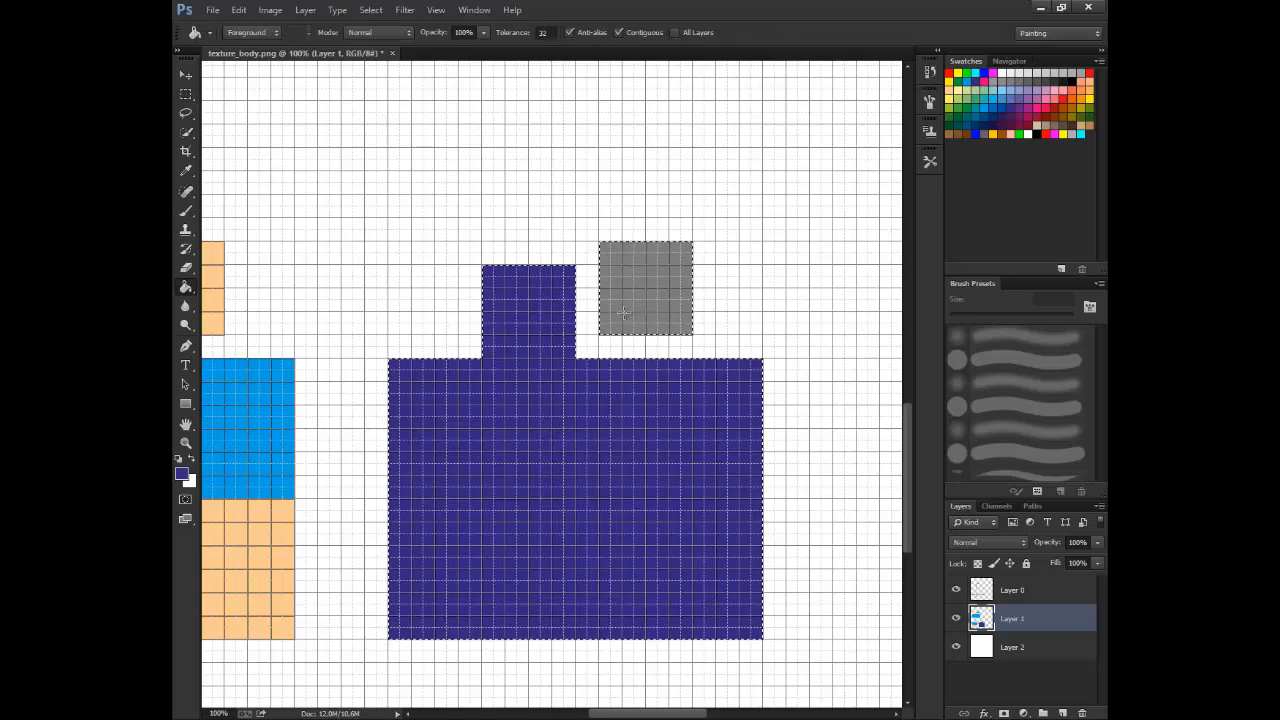
click(650, 285)
Clear the selection and recolor the gray strip along the bottom of the upper-left shell with dark blue.
scroll(579, 465, up, 1)
scroll(377, 251, up, 5)
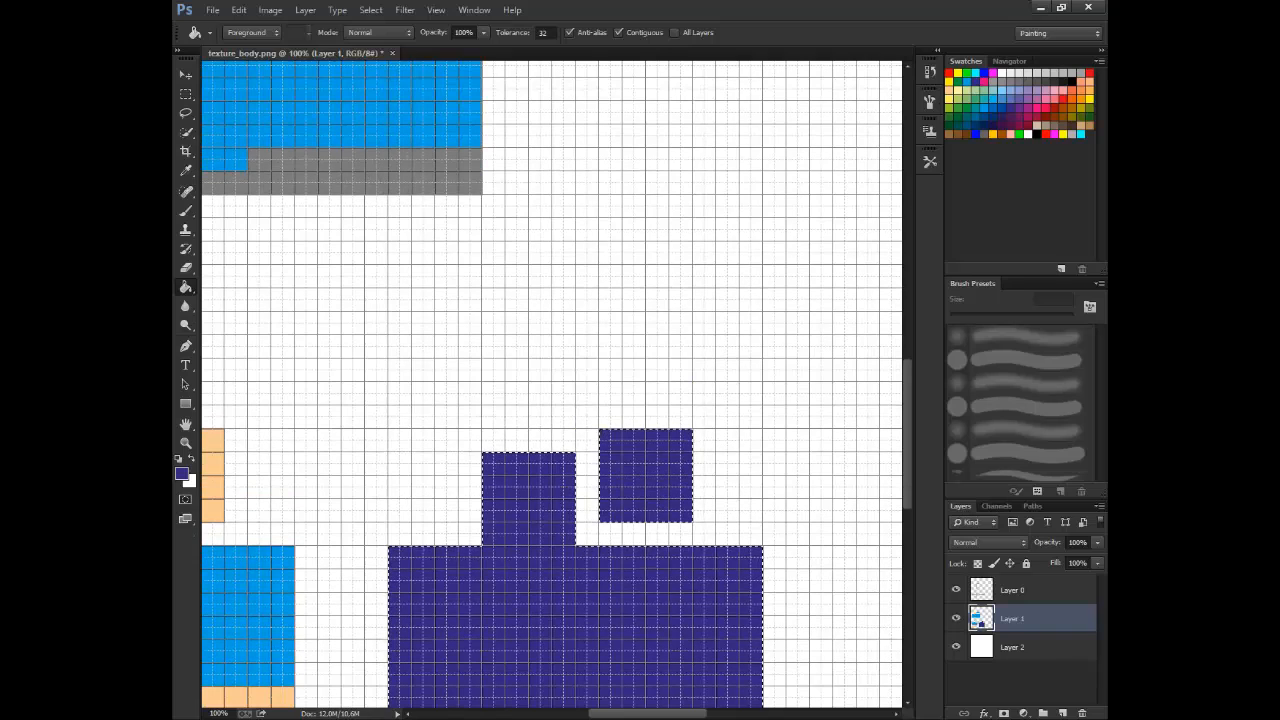
click(189, 95)
click(236, 88)
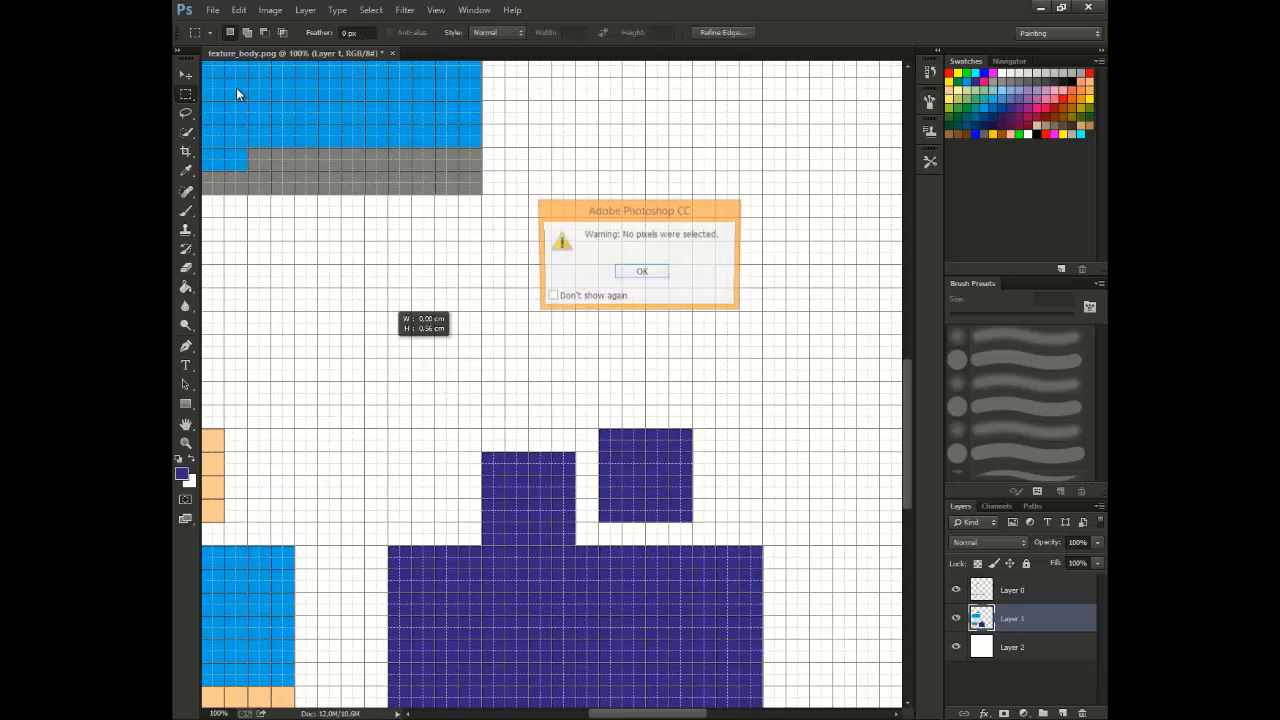
click(651, 266)
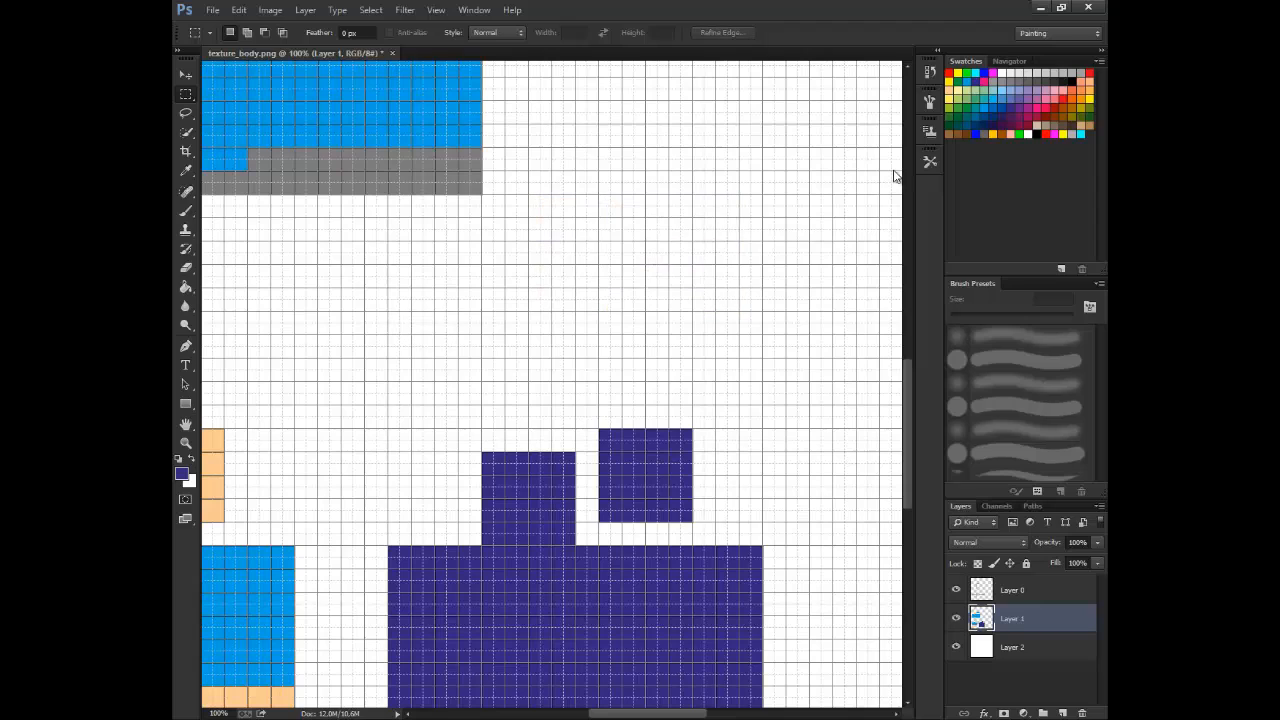
click(967, 82)
click(975, 83)
click(185, 287)
click(338, 178)
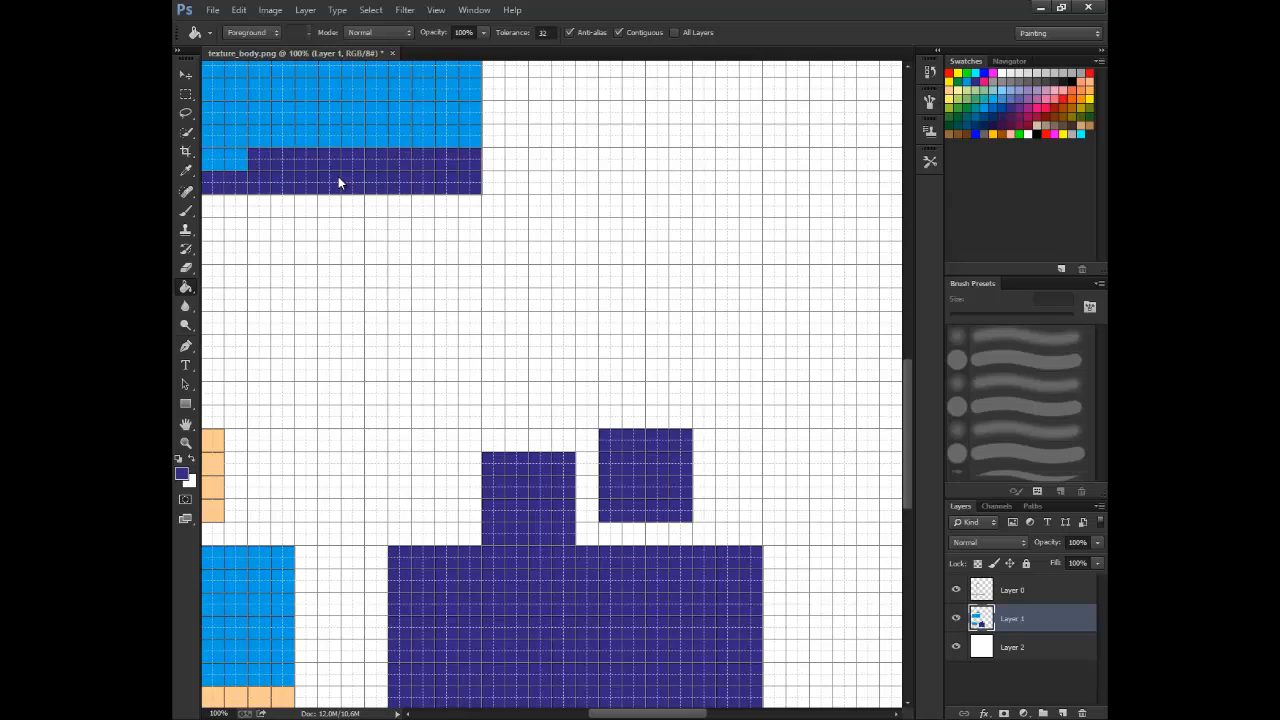
mouse_move(621, 712)
mouse_down()
mouse_move(580, 710)
mouse_move(617, 710)
mouse_up()
scroll(681, 645, down, 1)
scroll(681, 645, down, 3)
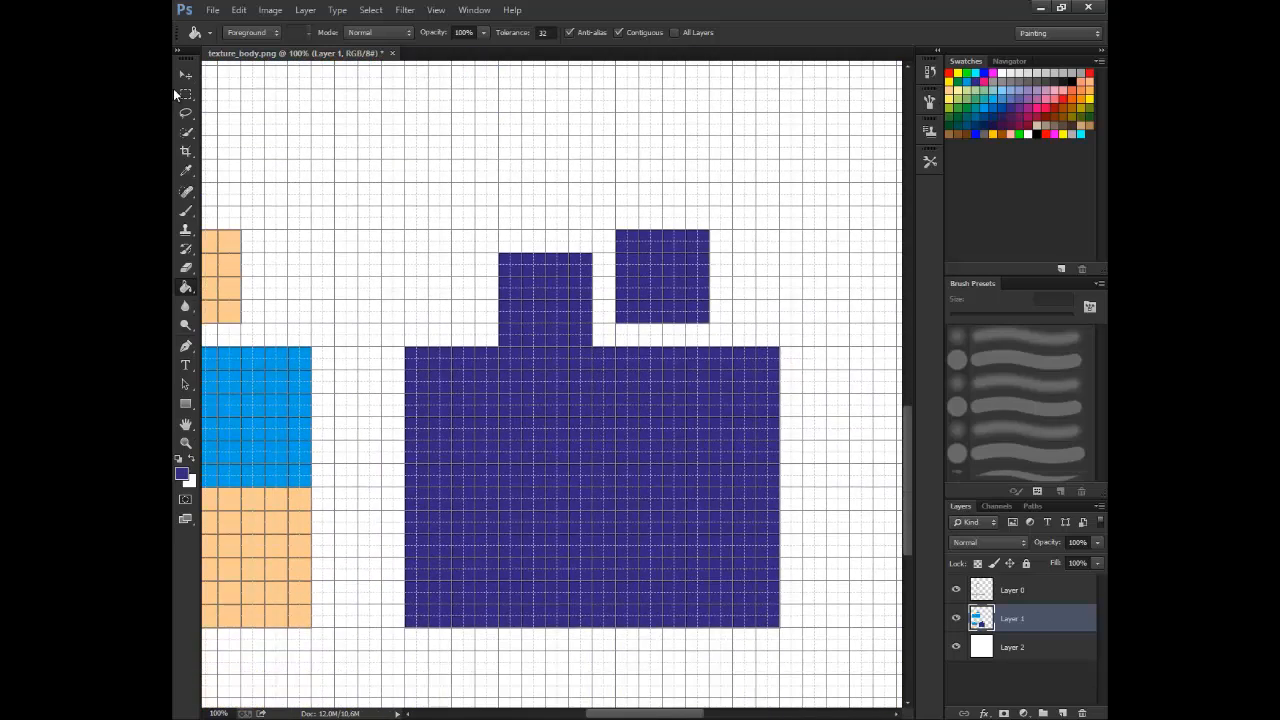
key(m)
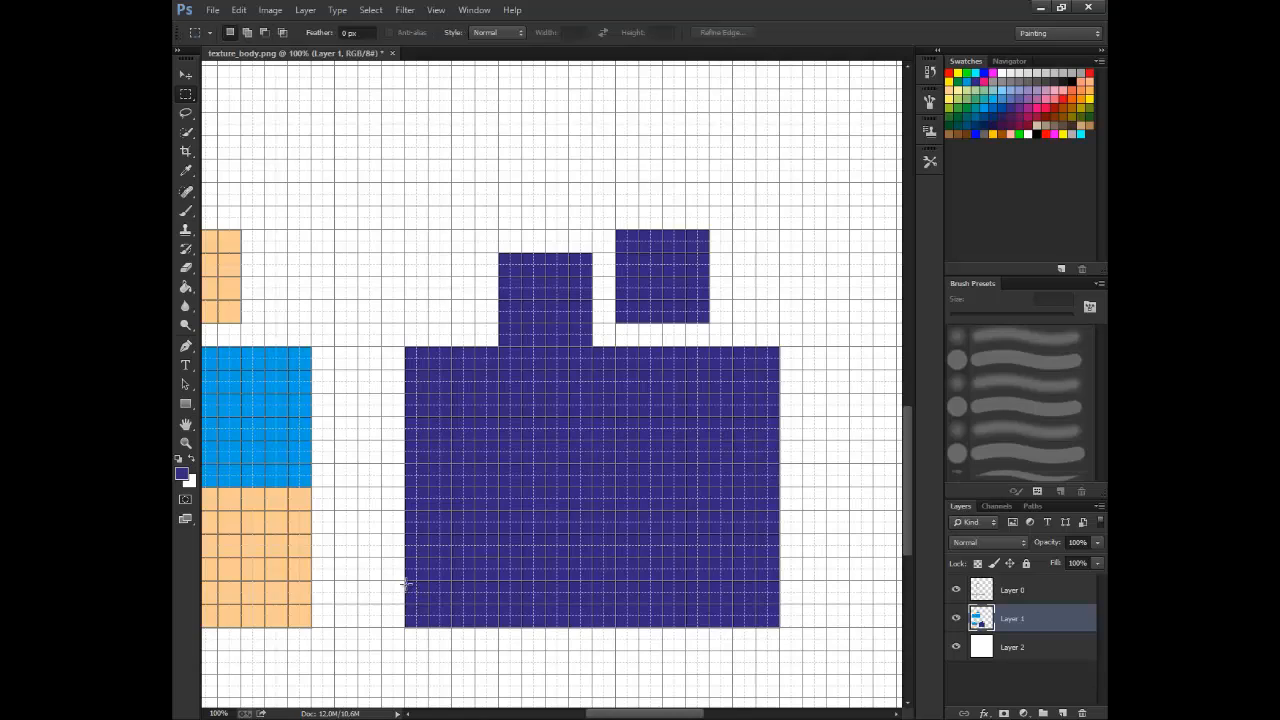
drag(407, 585, 445, 627)
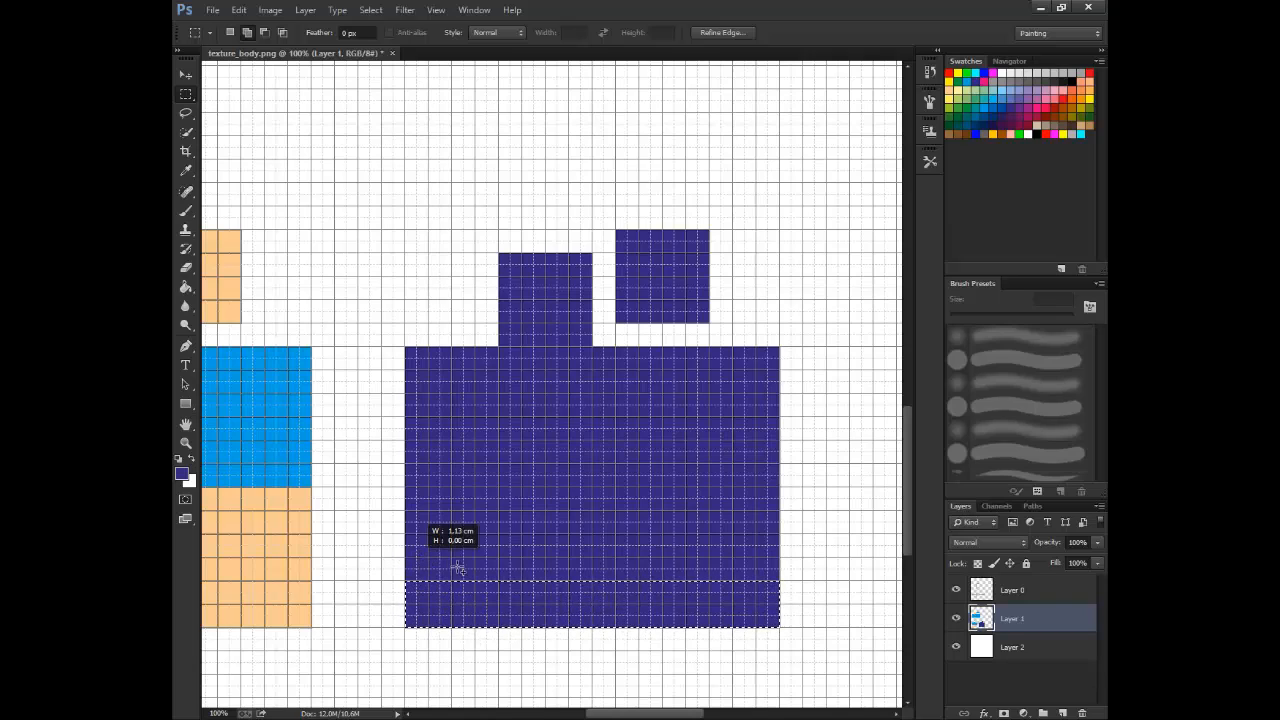
drag(458, 568, 490, 582)
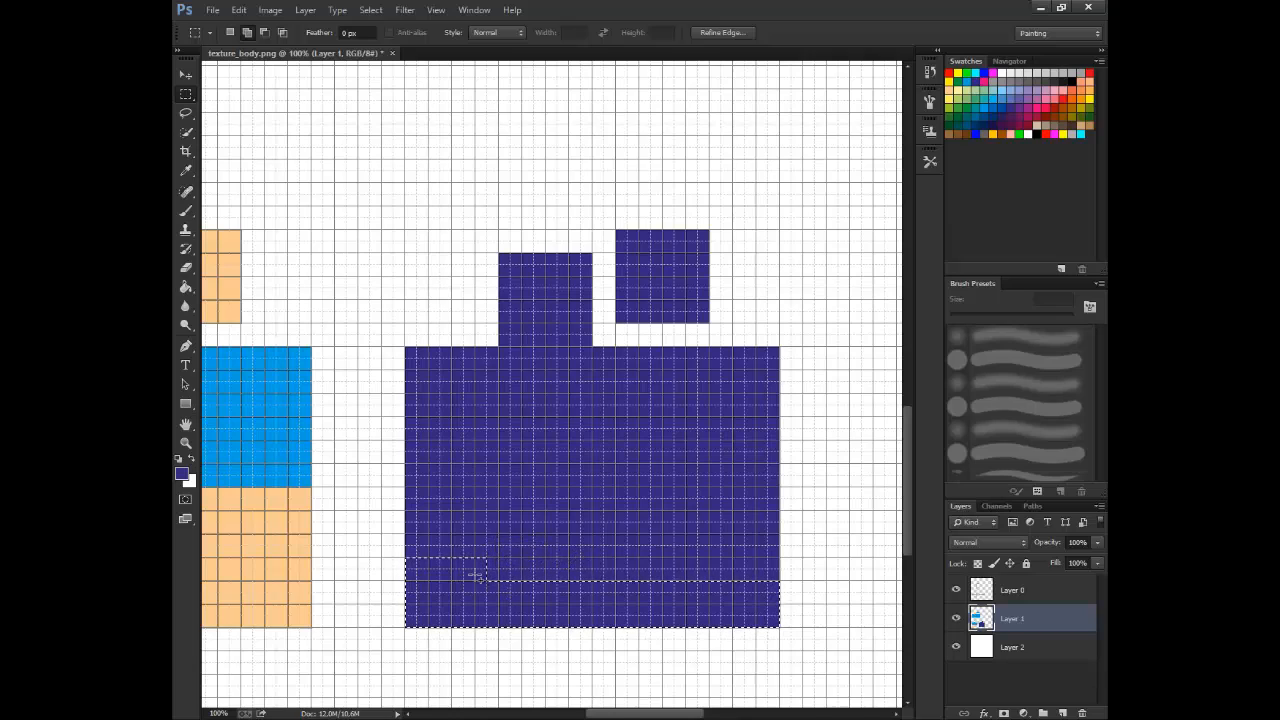
mouse_move(467, 567)
ctrl+mouse_down()
mouse_move(485, 576)
mouse_move(475, 572)
ctrl+mouse_up()
key(ctrl+d)
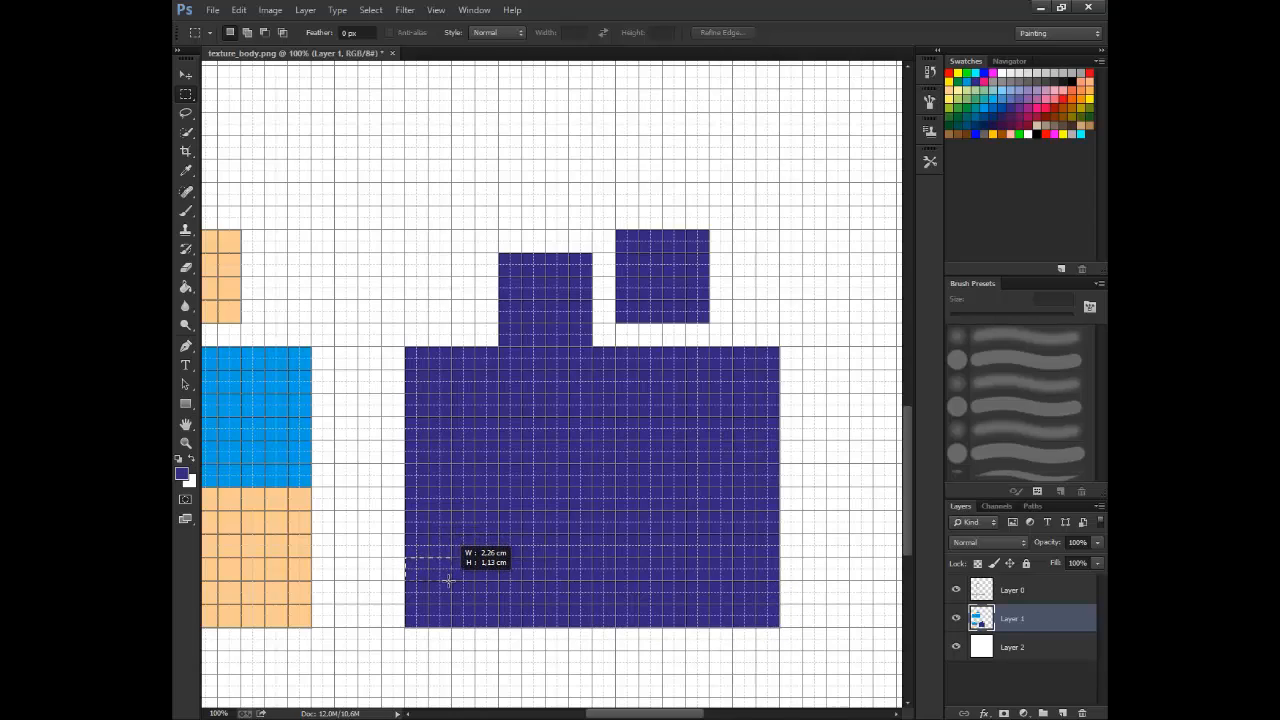
Select the lower-right shell's bottom two rows plus two left and six right cells of the row above, and fill them with lighter gray.
drag(449, 580, 451, 580)
drag(688, 636, 781, 631)
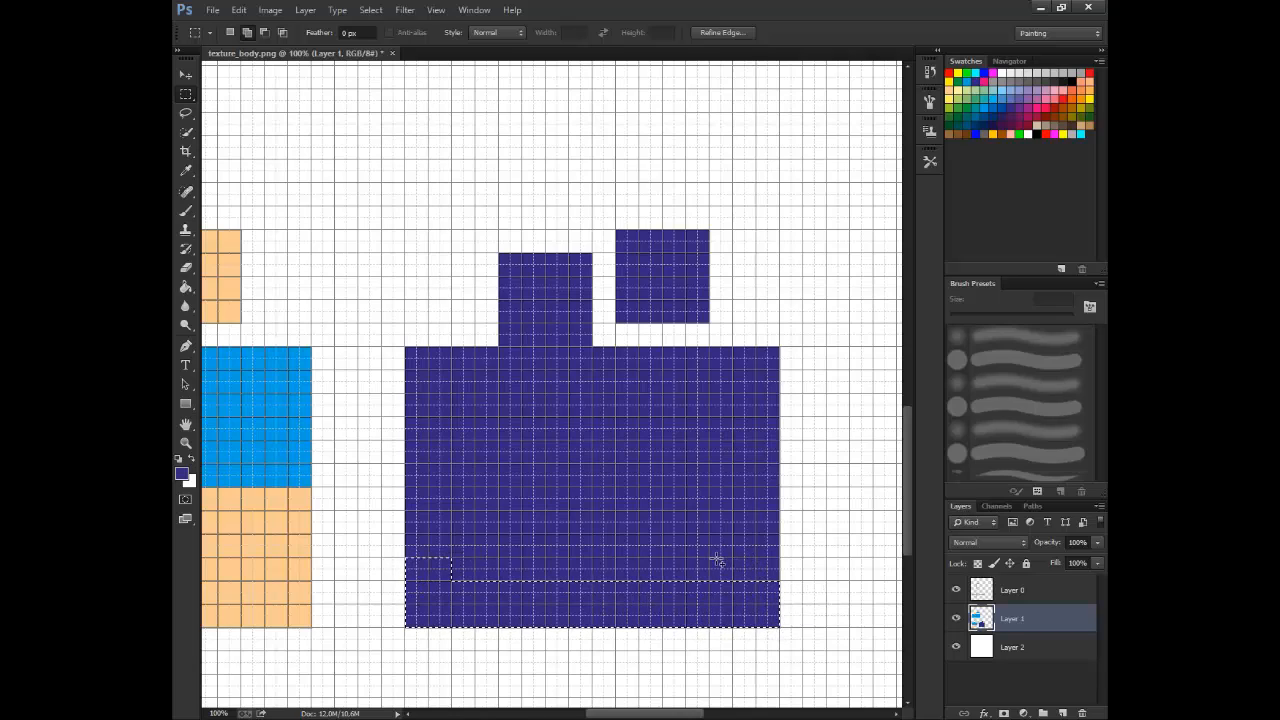
drag(780, 558, 720, 576)
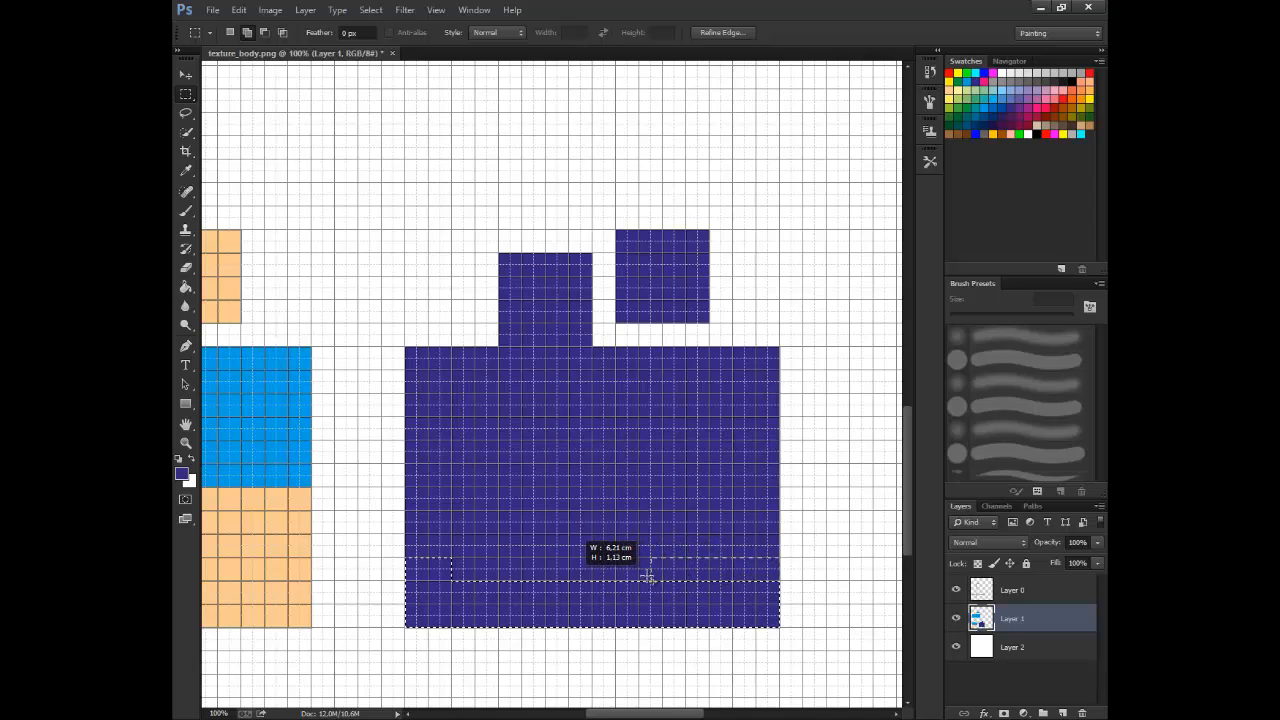
drag(643, 581, 640, 580)
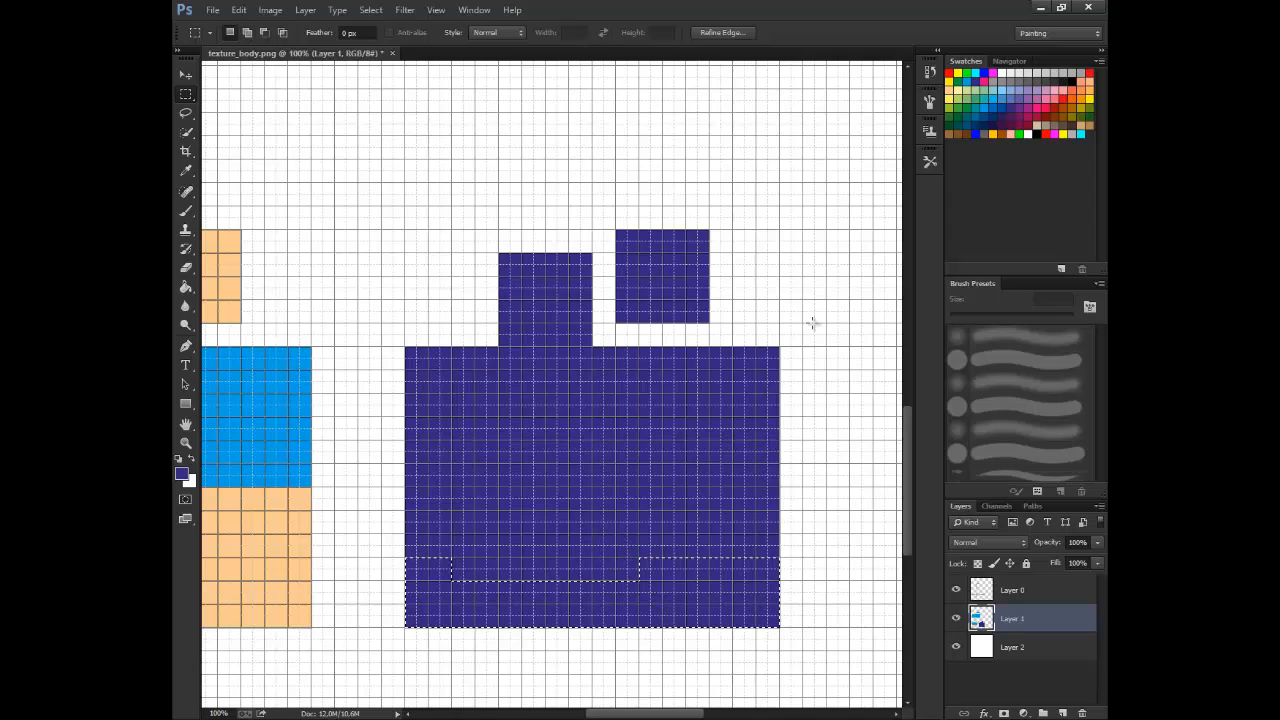
click(1002, 76)
key(g)
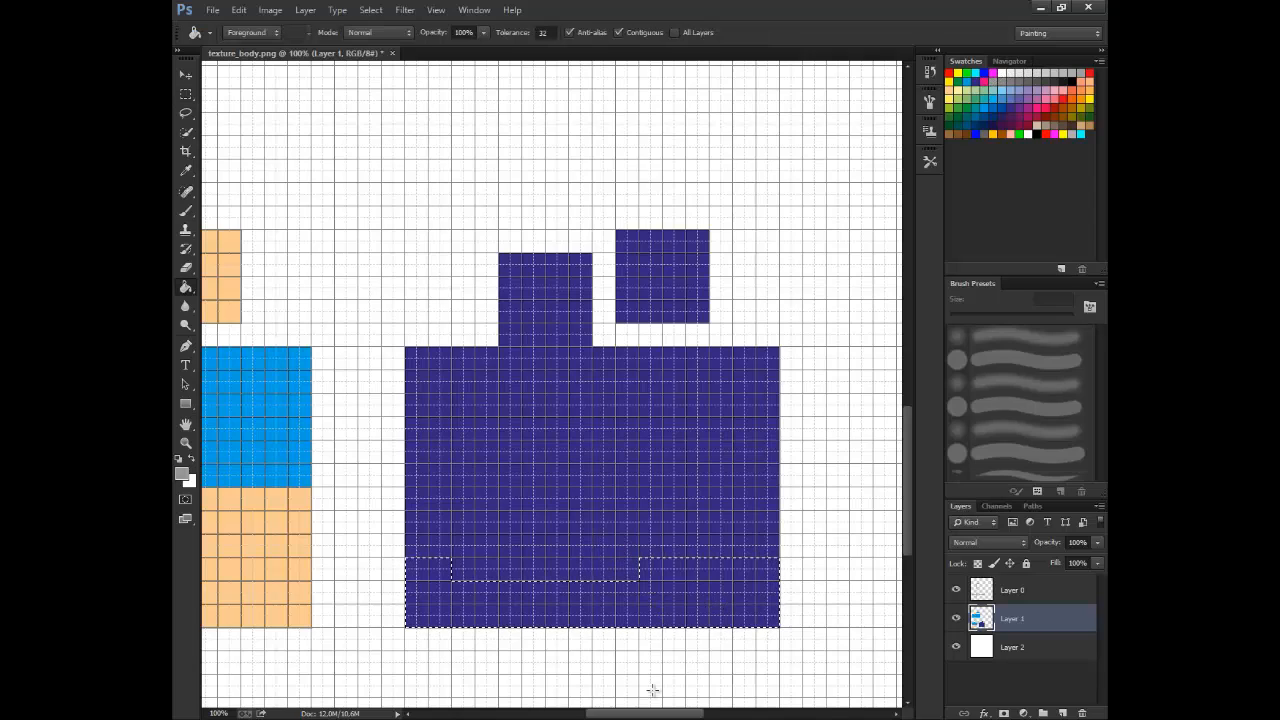
click(682, 591)
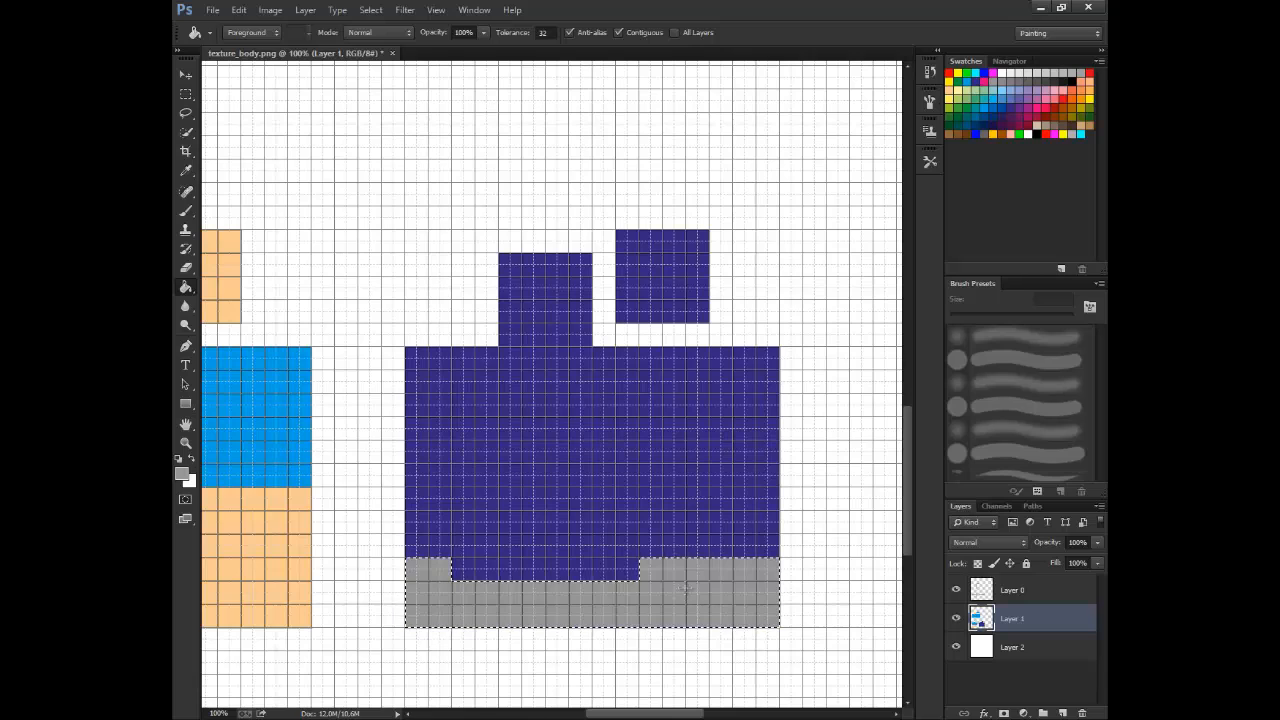
scroll(364, 576, down, 3)
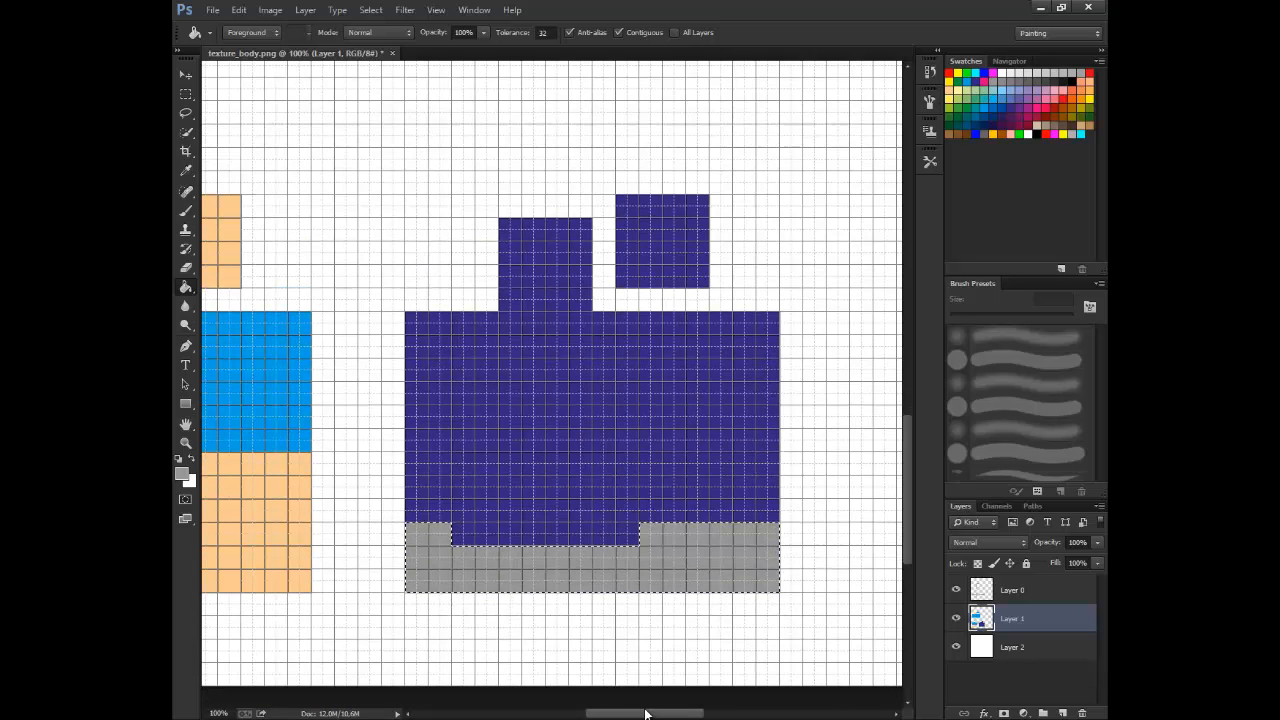
drag(649, 713, 631, 713)
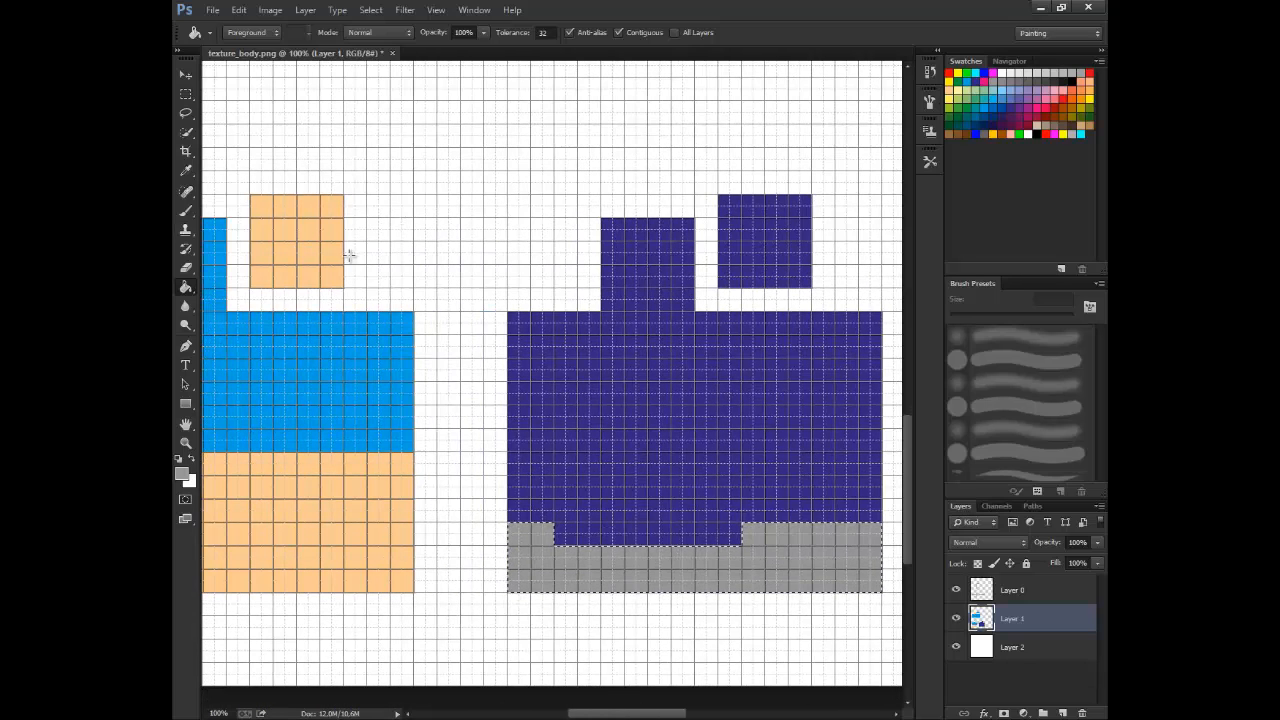
Select the stepped, one-cell-high band of dark blue directly above the gray area of the lower-right shell.
click(185, 93)
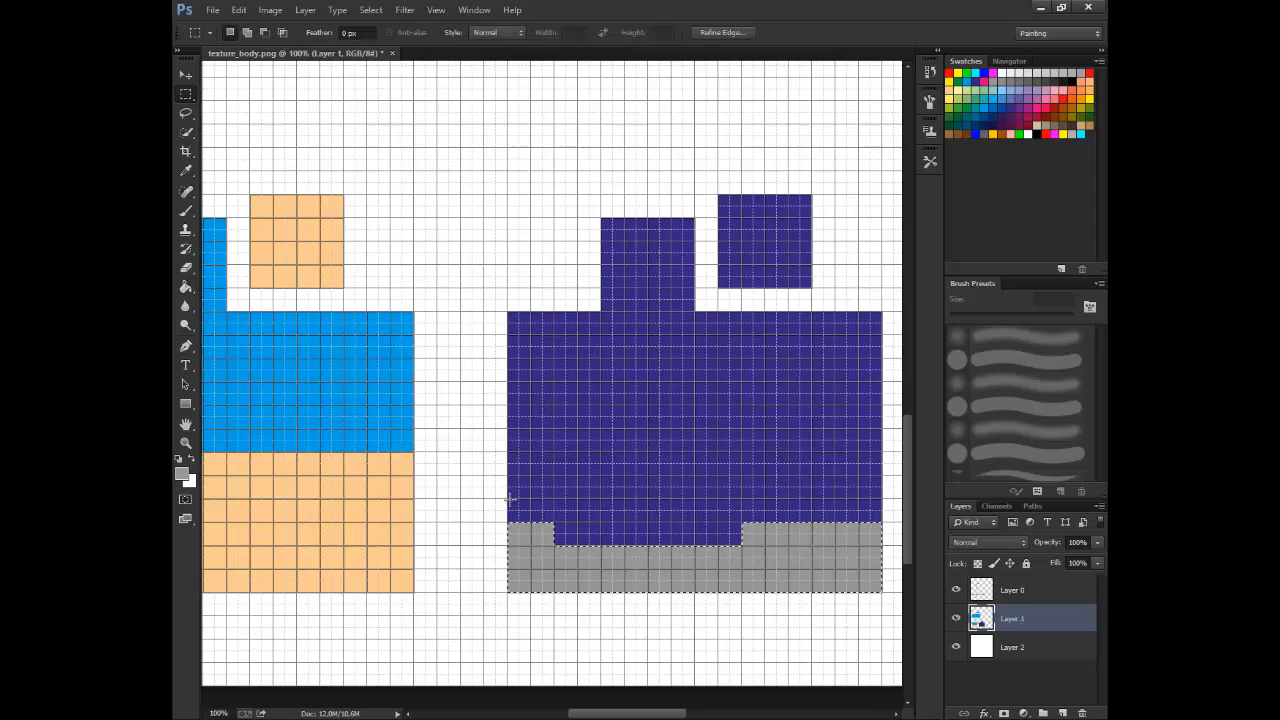
drag(507, 497, 555, 521)
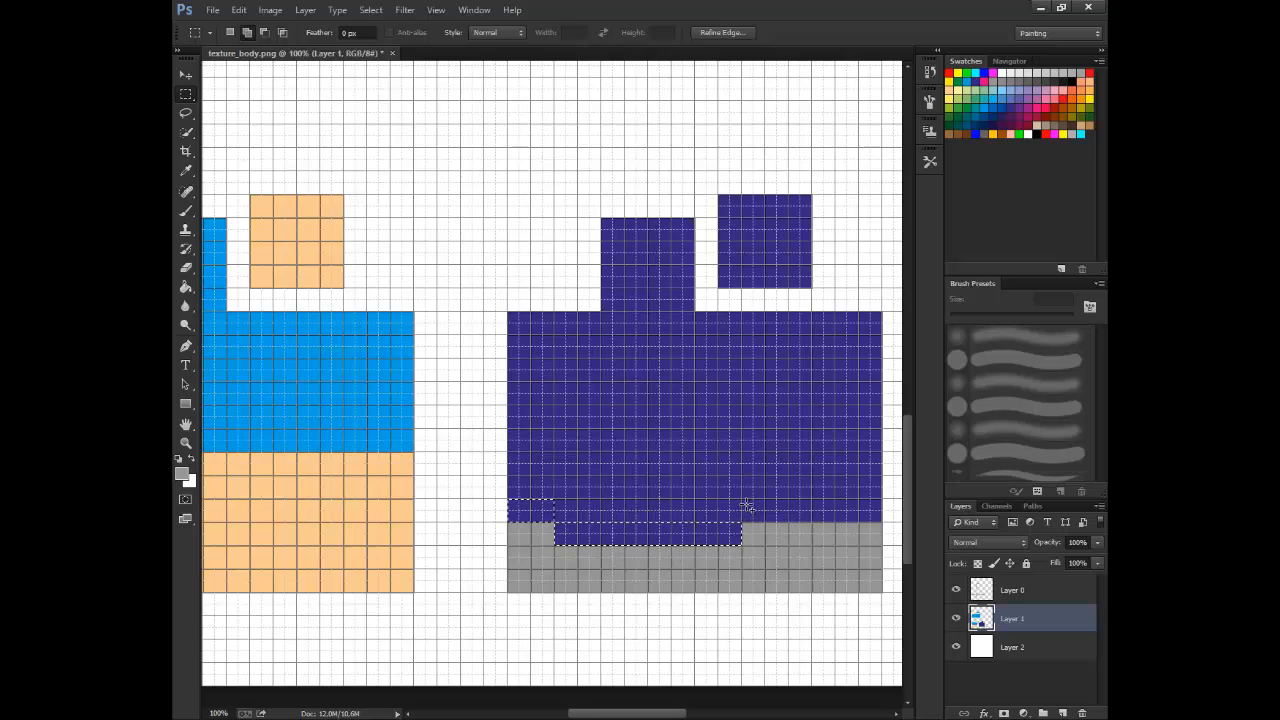
shift+drag(872, 520, 872, 521)
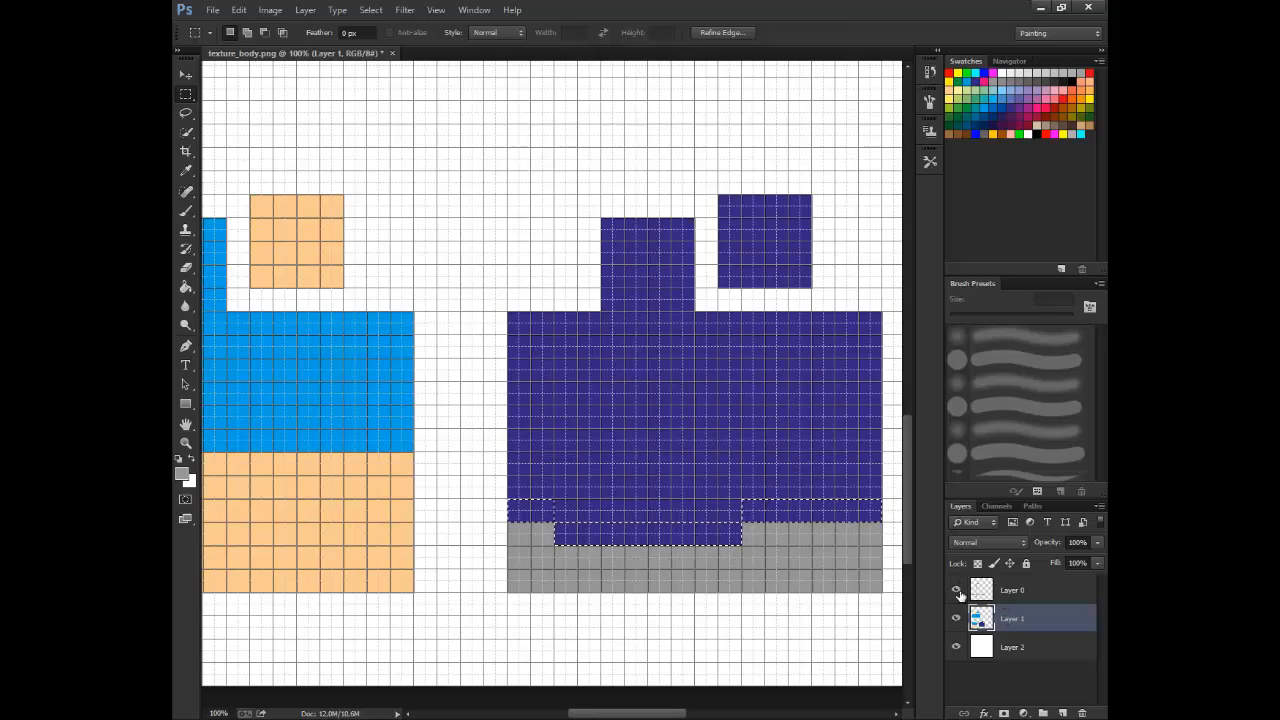
Add a new layer above Layer 1 with the Darken blend mode and choose a soft round brush.
click(1060, 713)
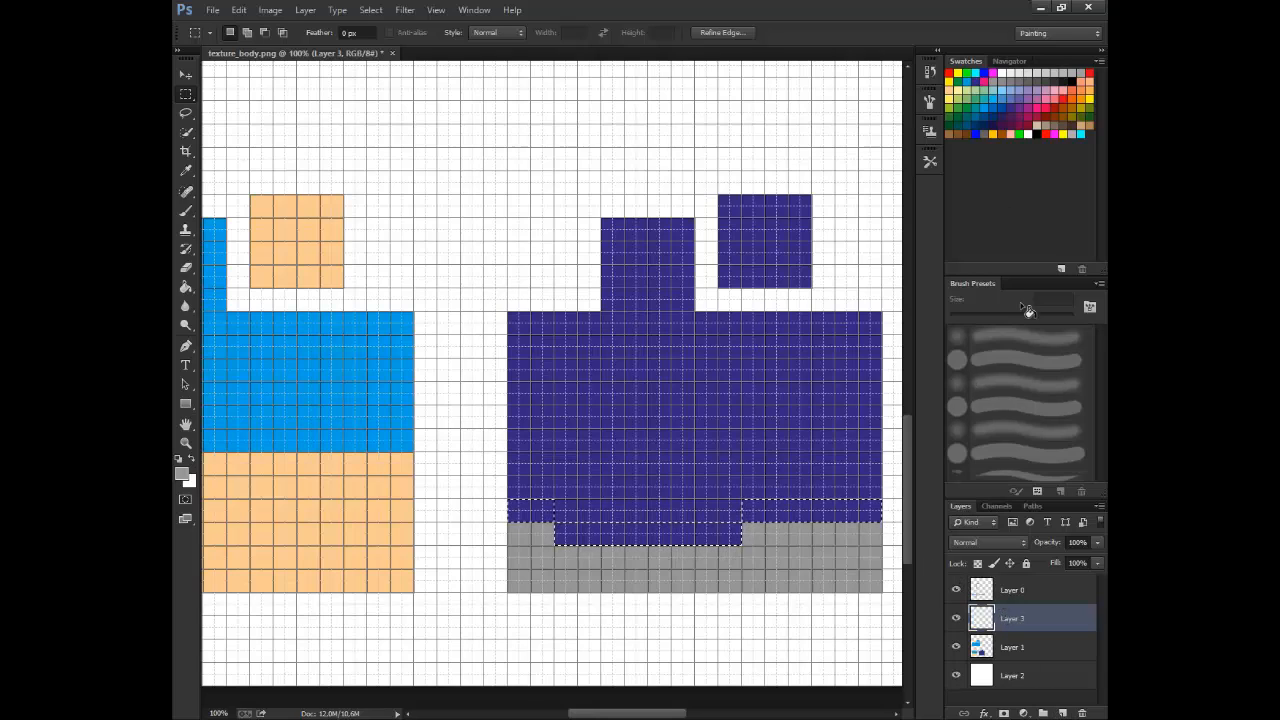
click(980, 79)
right_click(1023, 607)
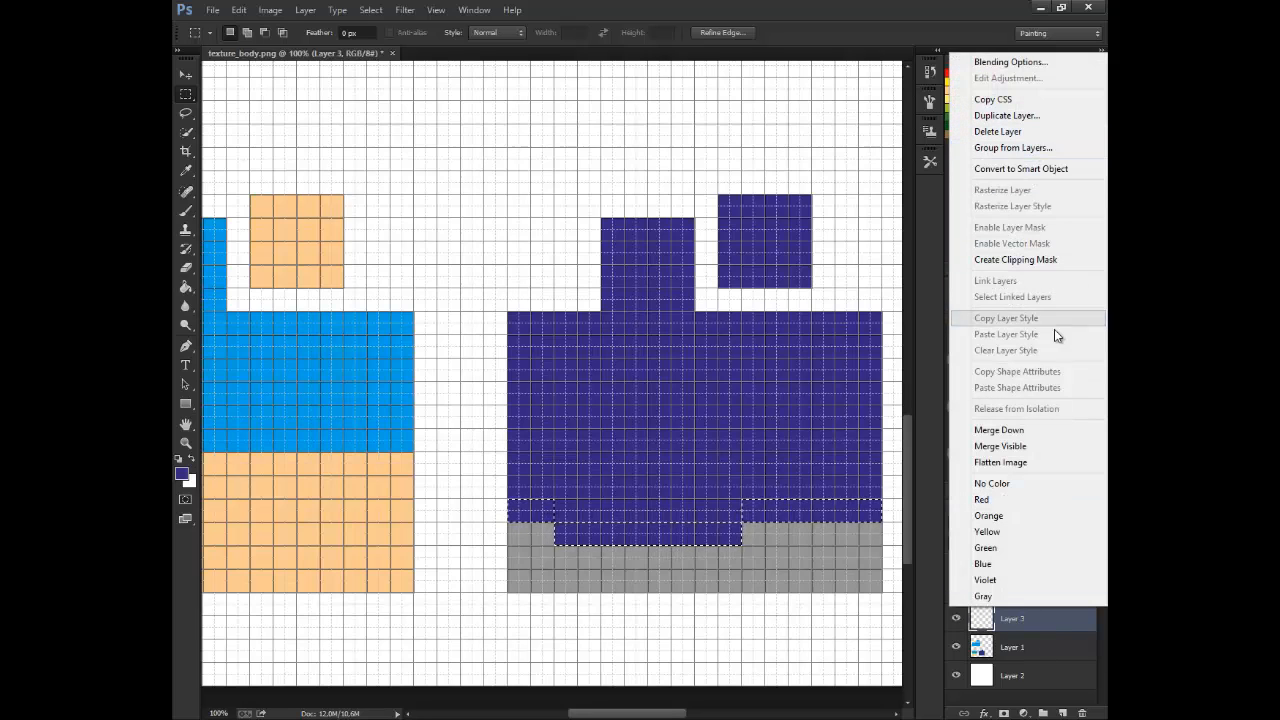
click(1012, 620)
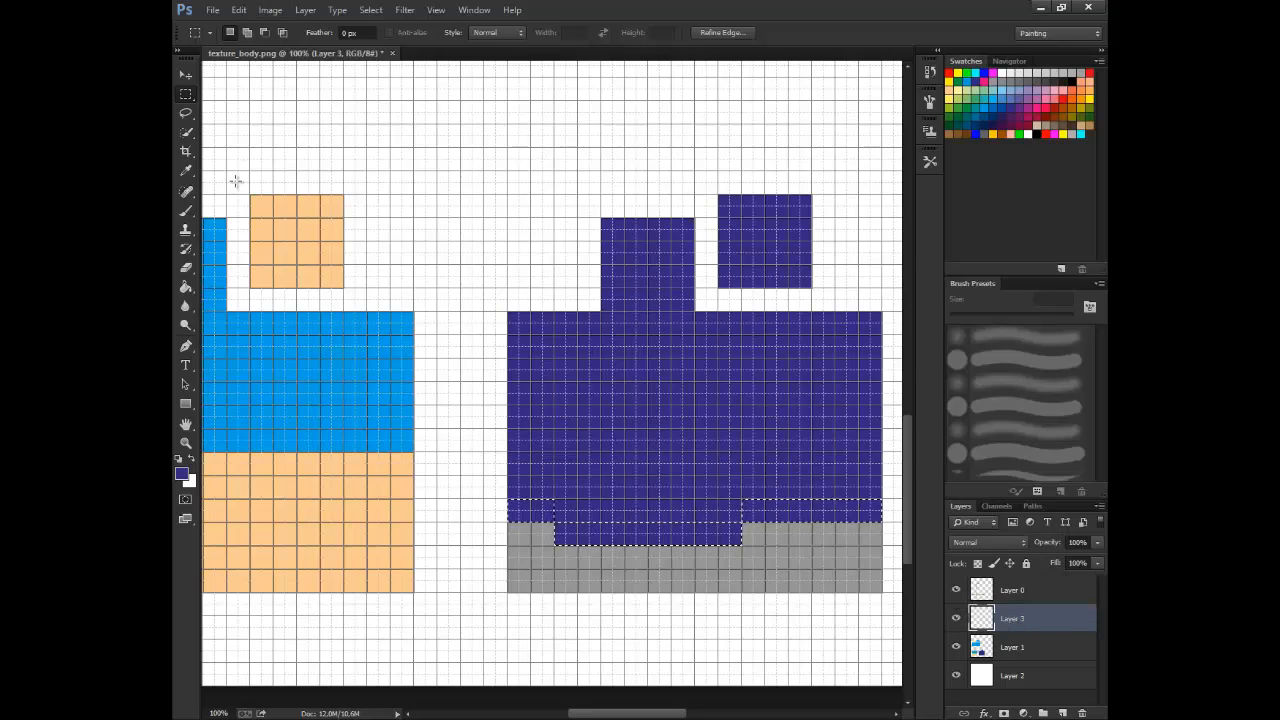
click(185, 210)
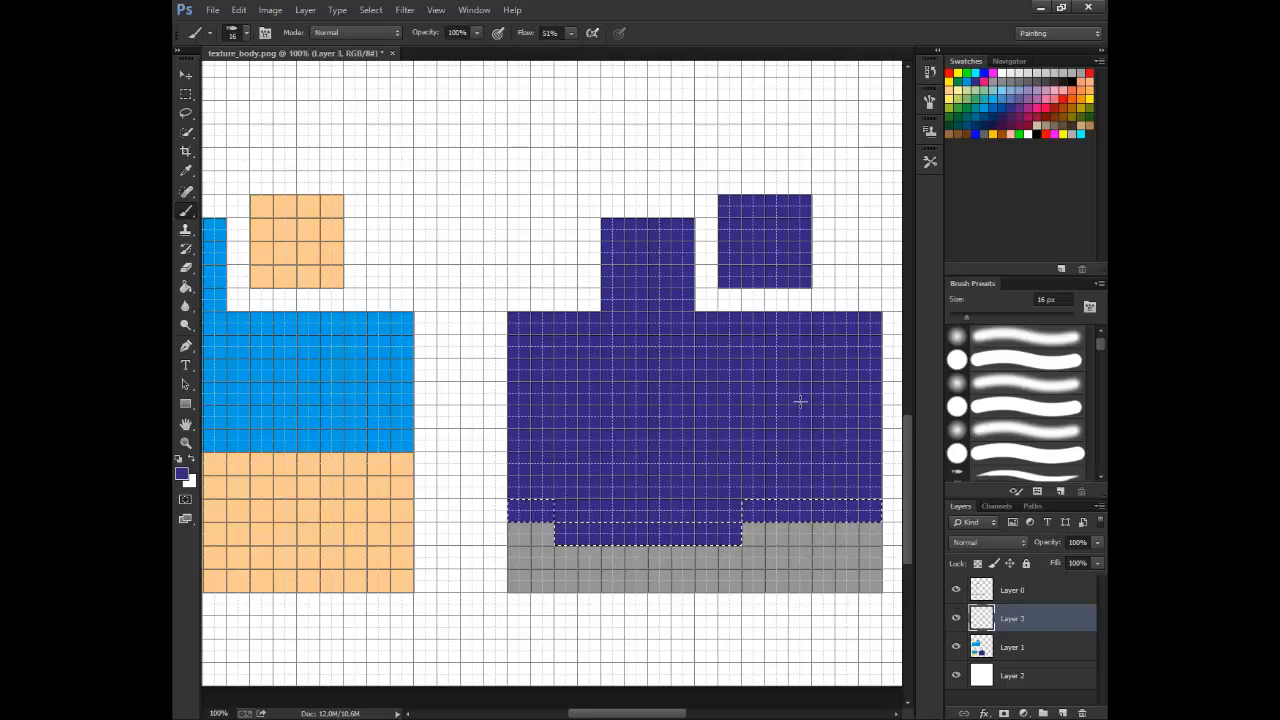
click(1018, 338)
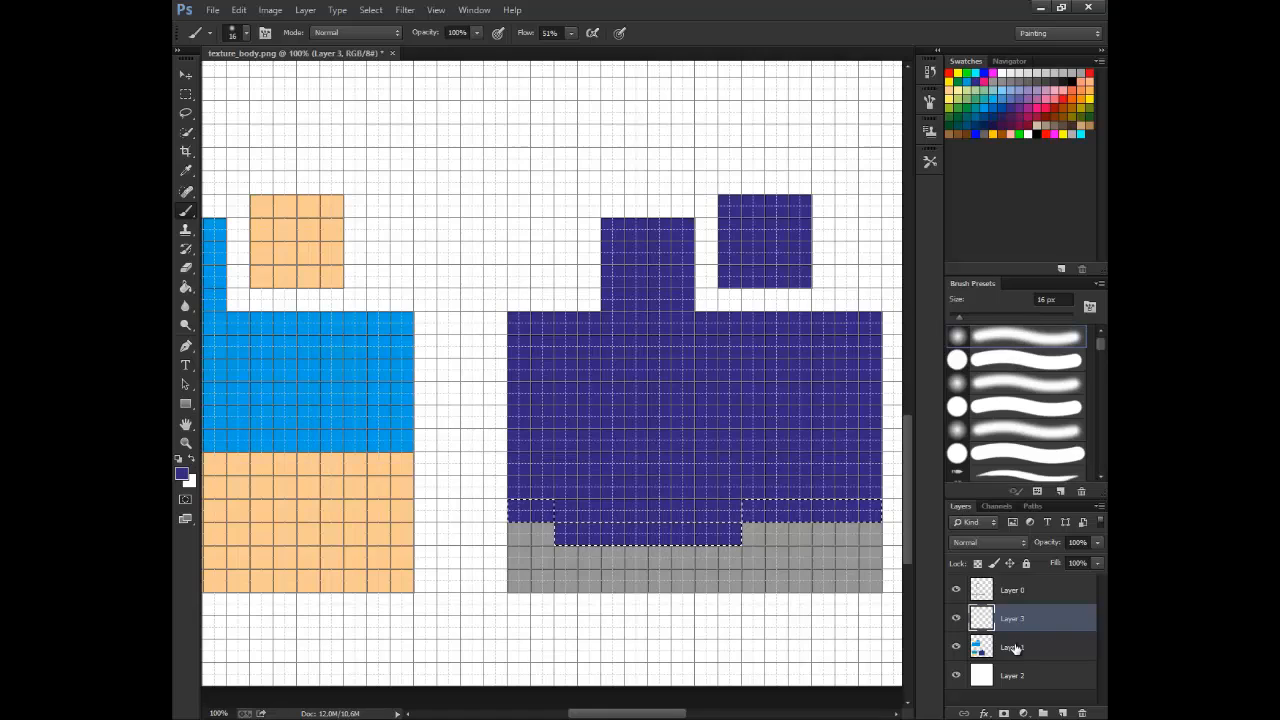
click(994, 540)
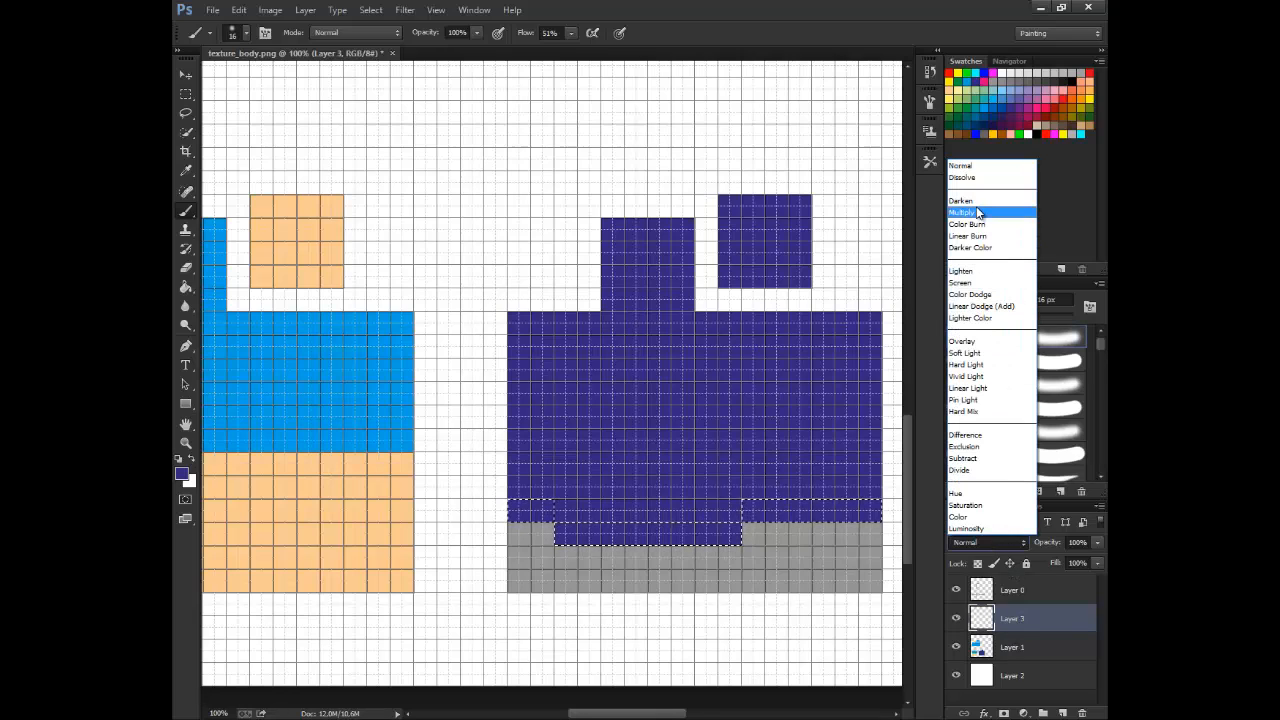
click(982, 202)
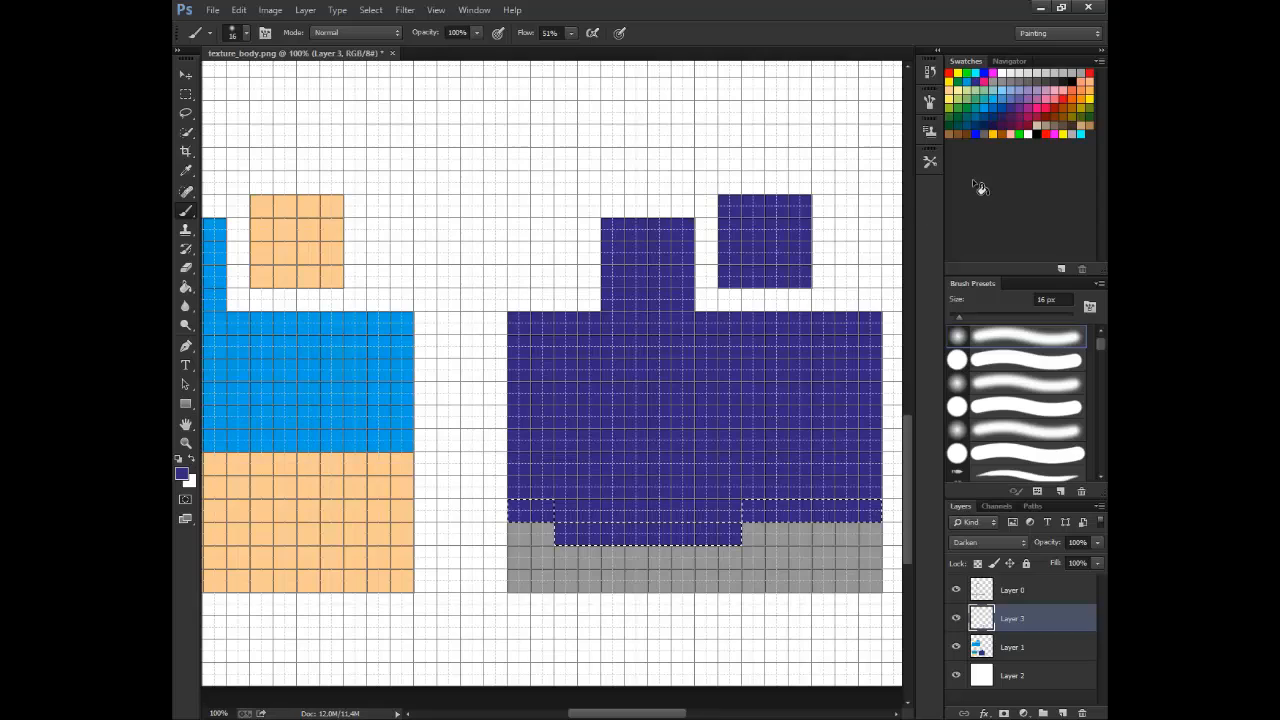
Brush a very dark blue shadow along the selected band with a 93 px soft brush, and clear the selection.
click(993, 128)
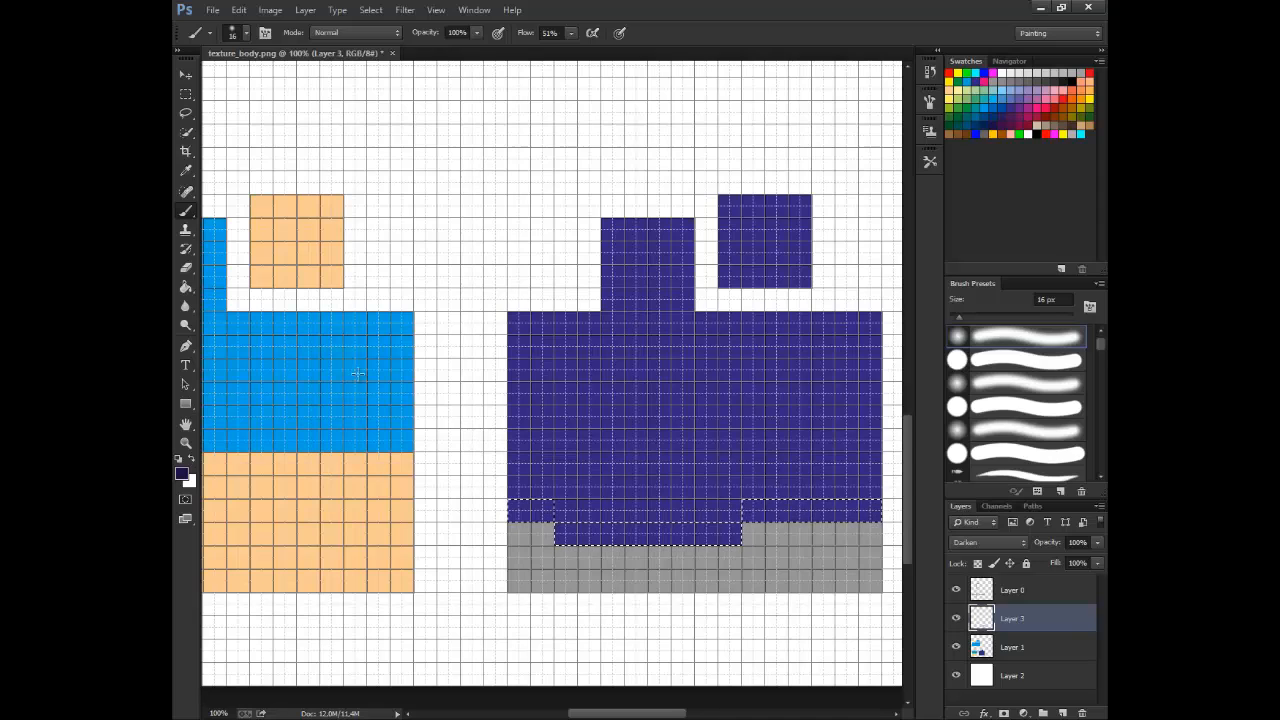
drag(982, 317, 1007, 317)
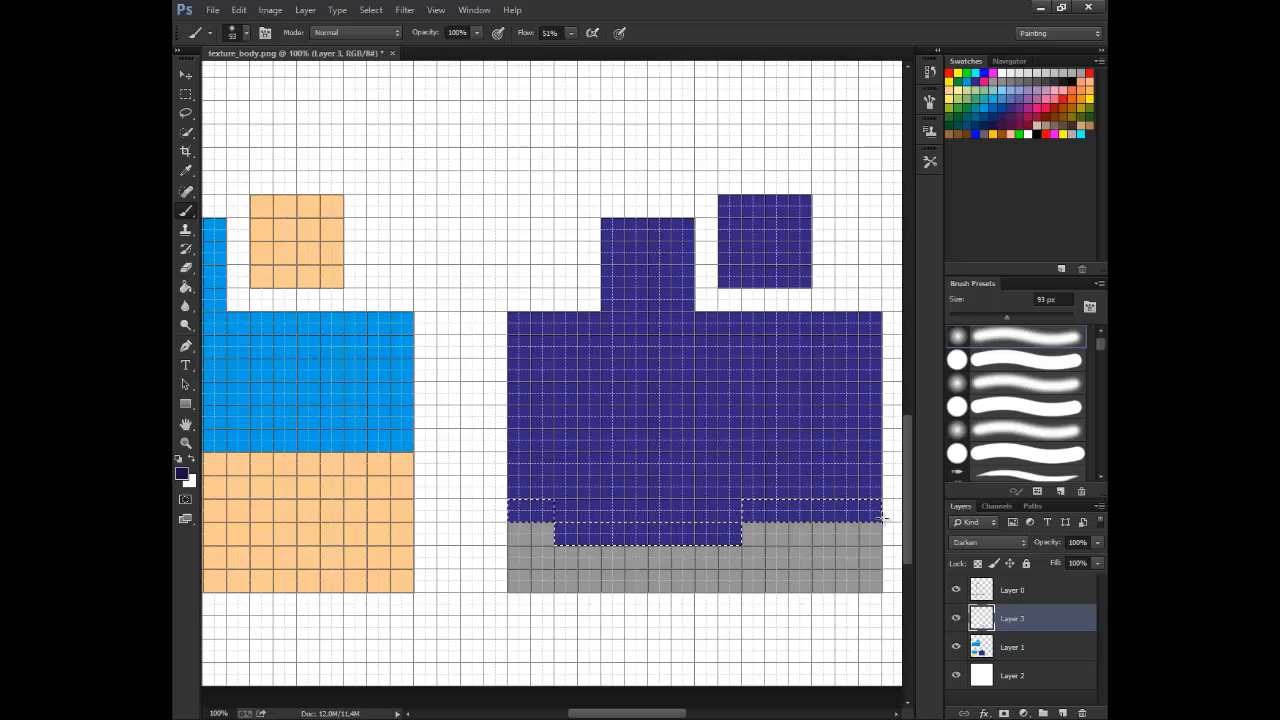
drag(834, 516, 741, 516)
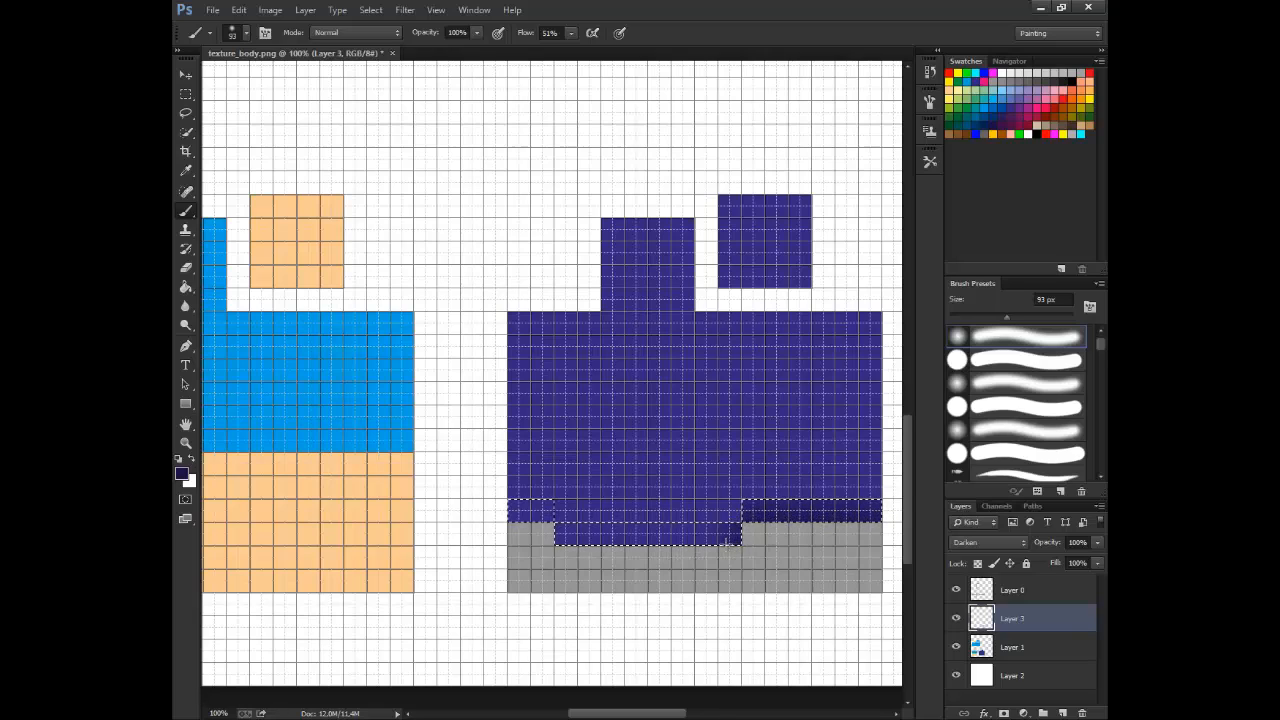
drag(647, 544, 563, 541)
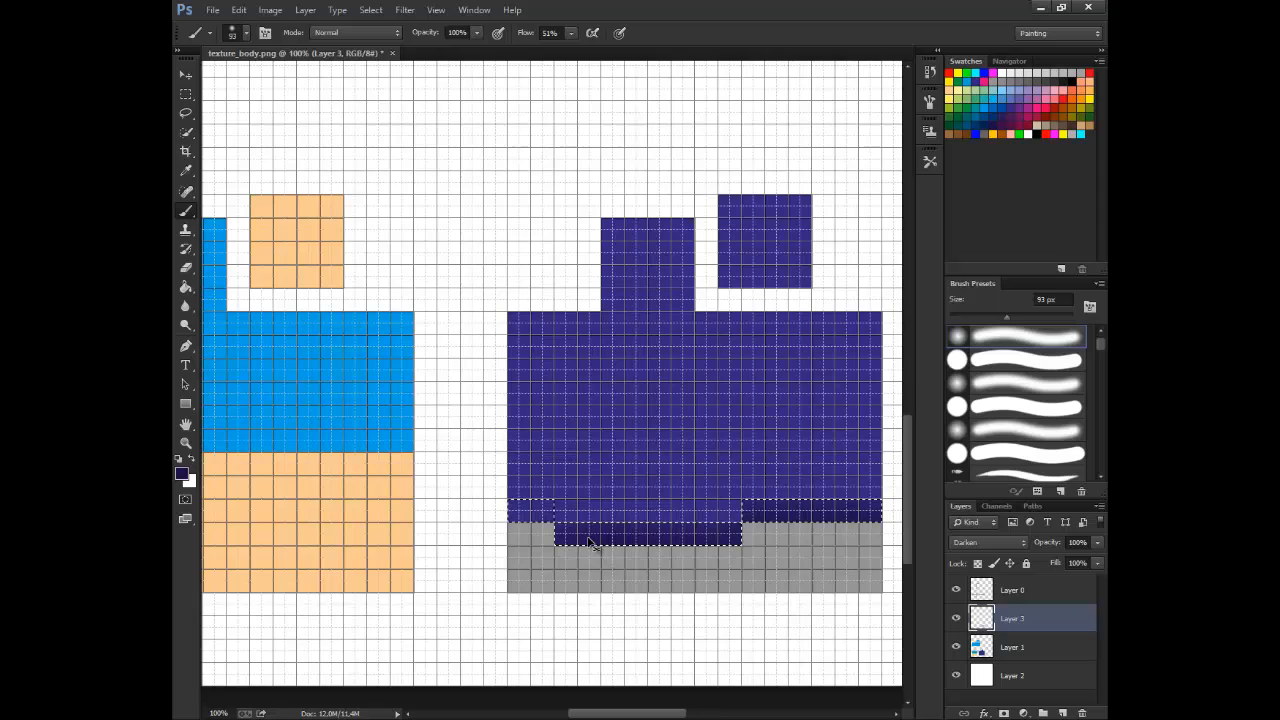
key(ctrl+z)
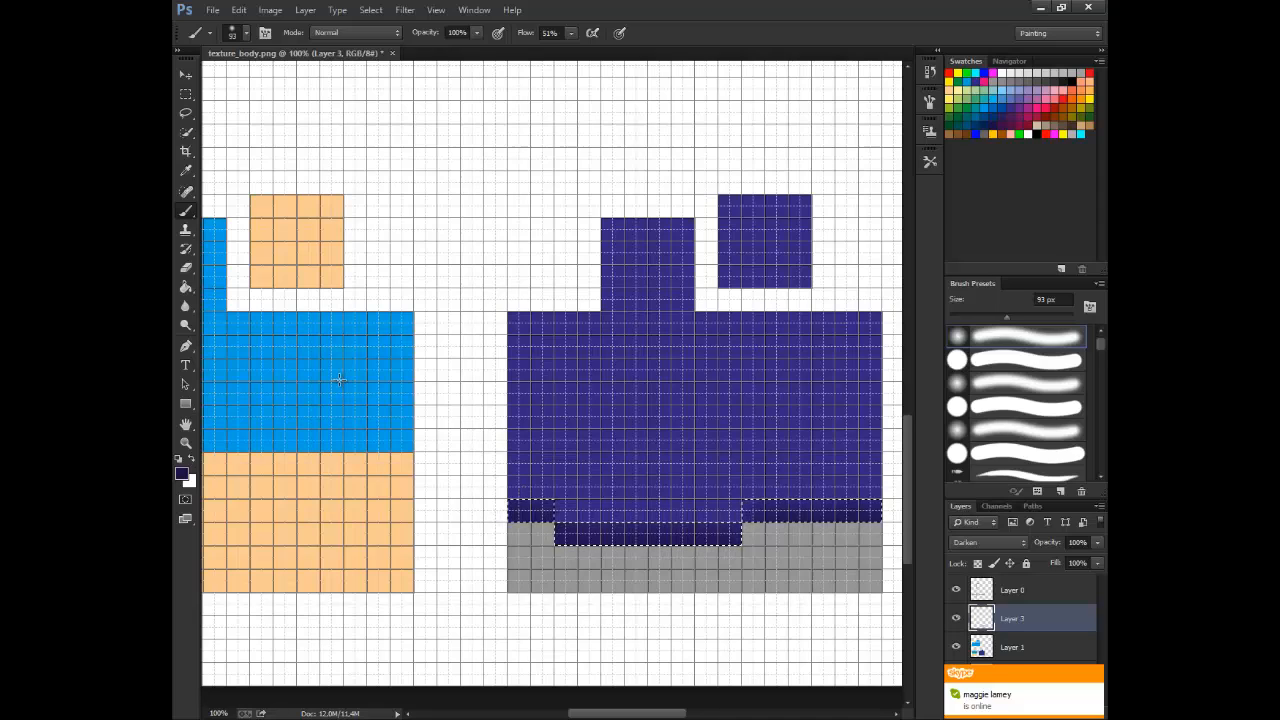
key(m)
click(521, 458)
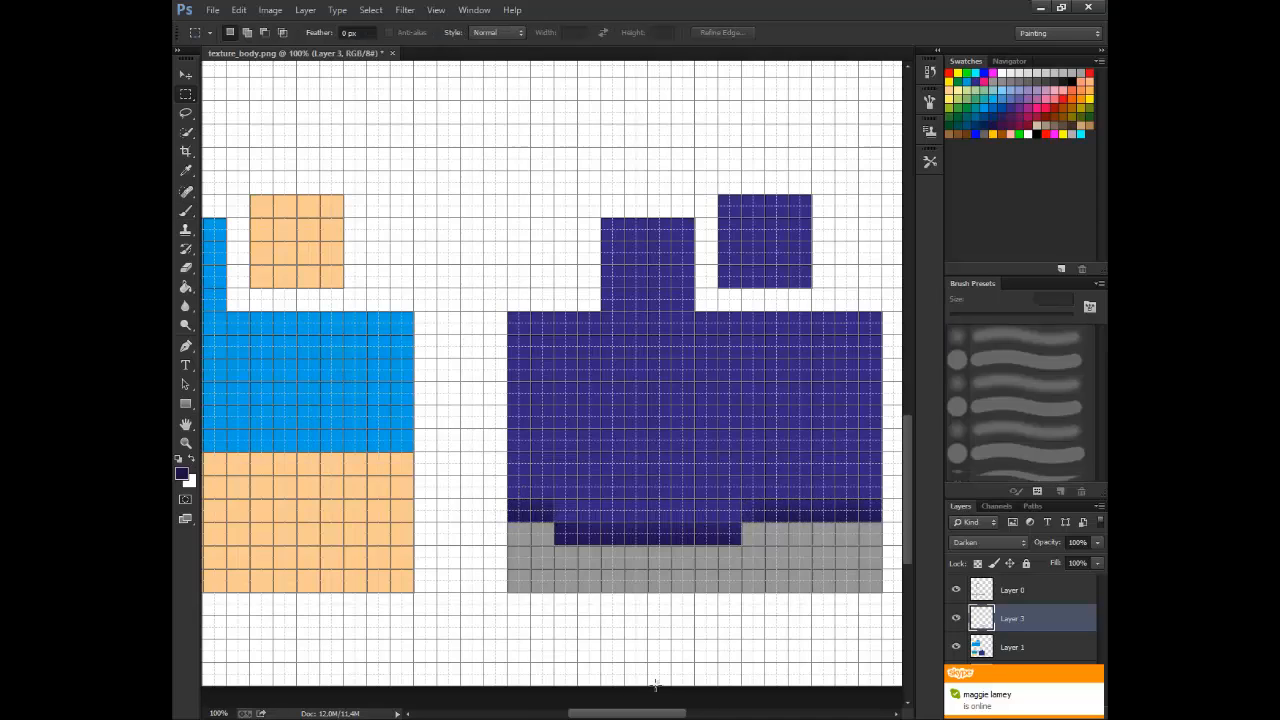
Select the two skin rows directly below the blue on the lower-left shell and softly shade their upper edge with orange.
drag(666, 713, 604, 713)
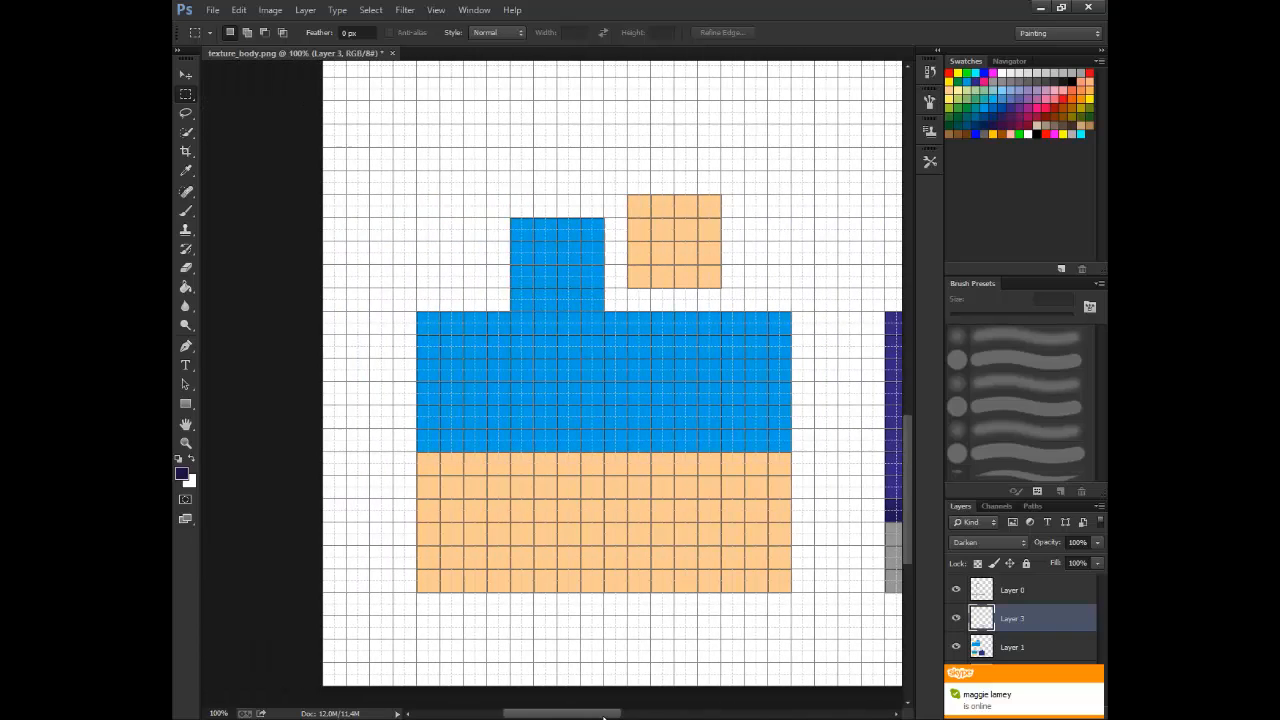
drag(450, 498, 797, 485)
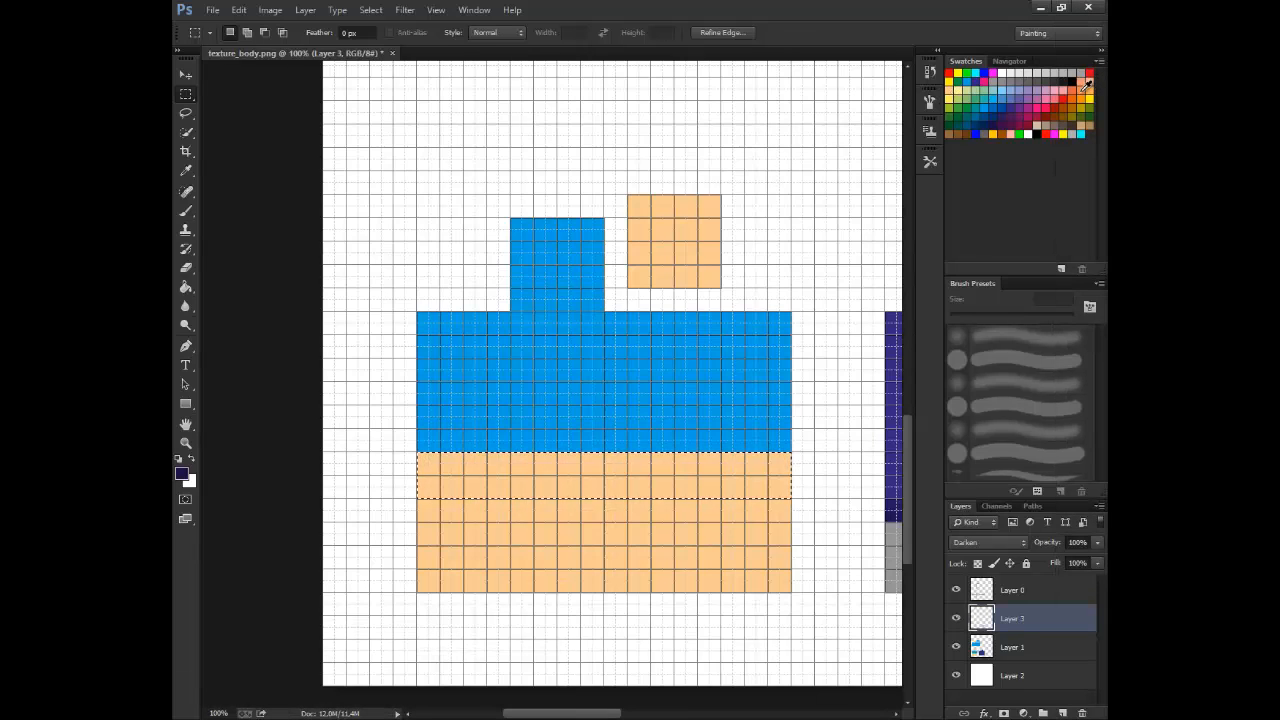
click(1086, 89)
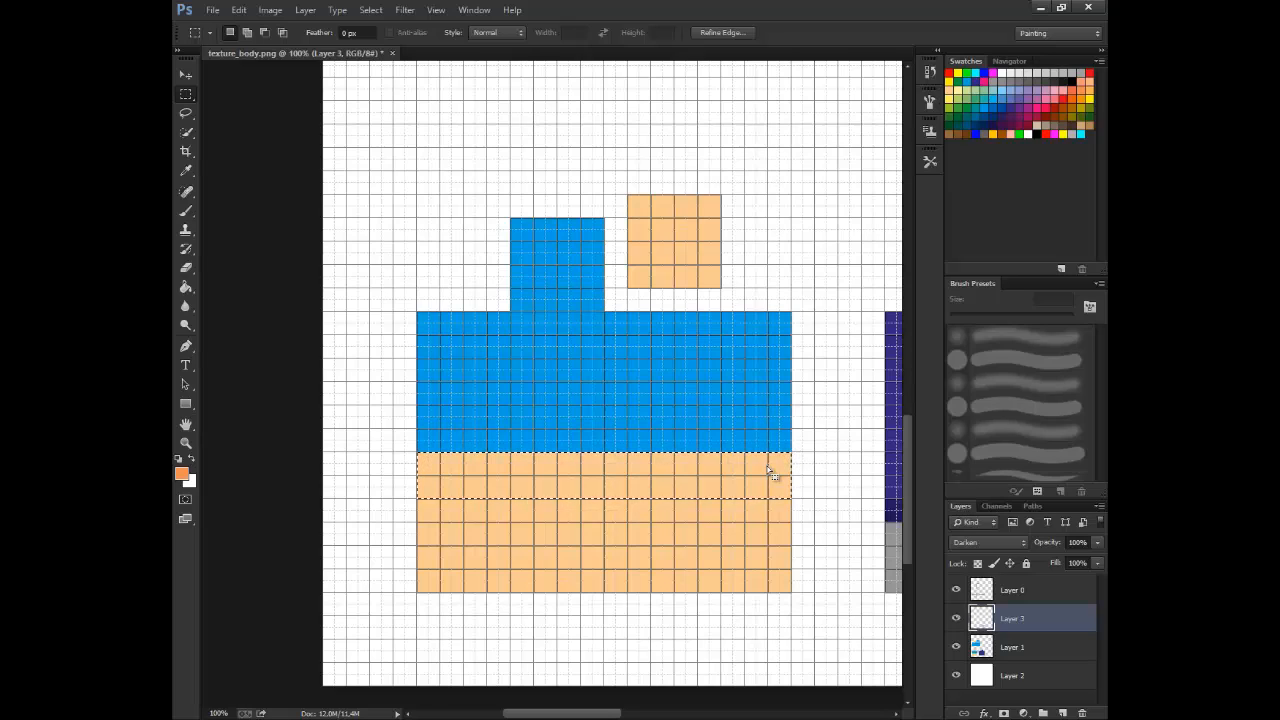
key(b)
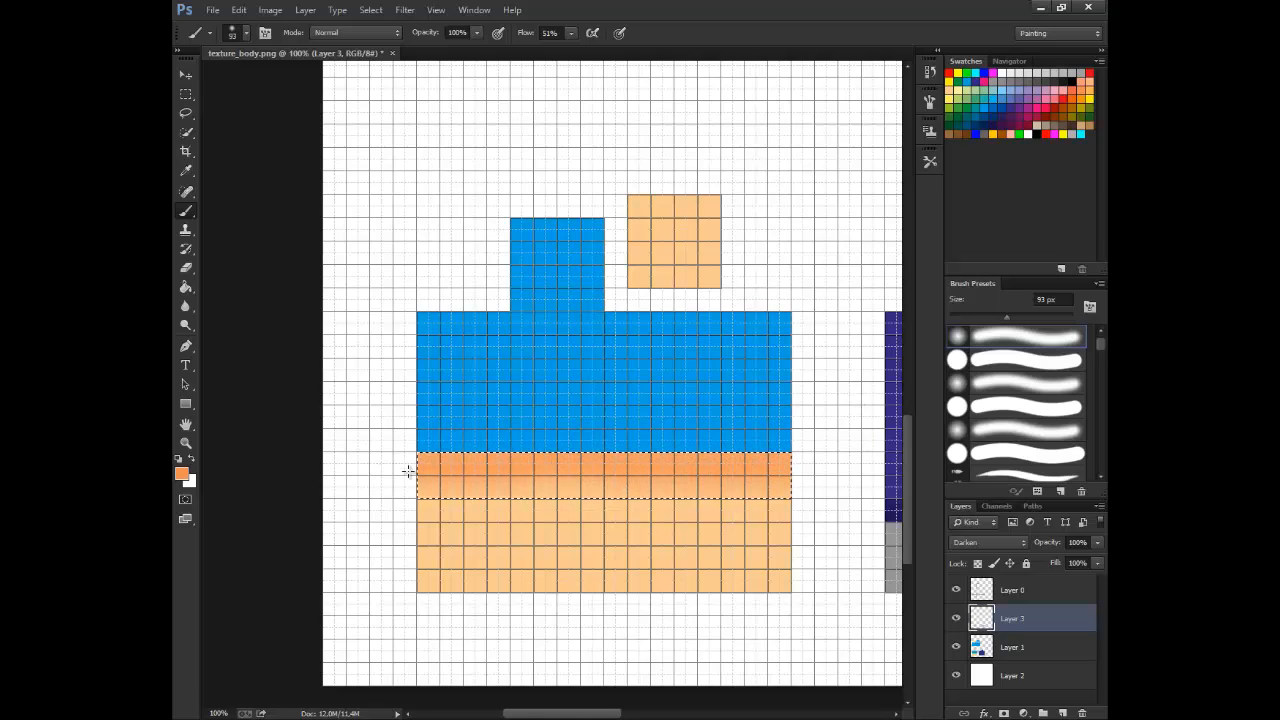
alt+scroll(655, 471, up, 1)
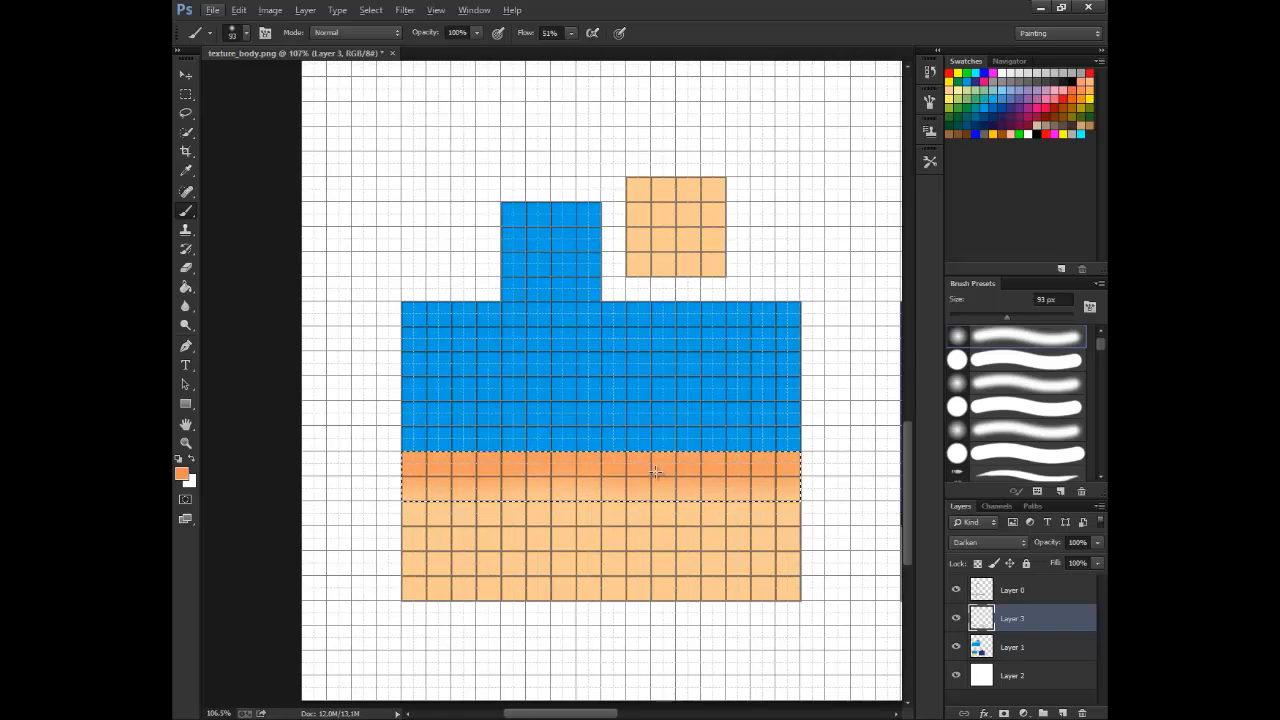
drag(527, 462, 674, 477)
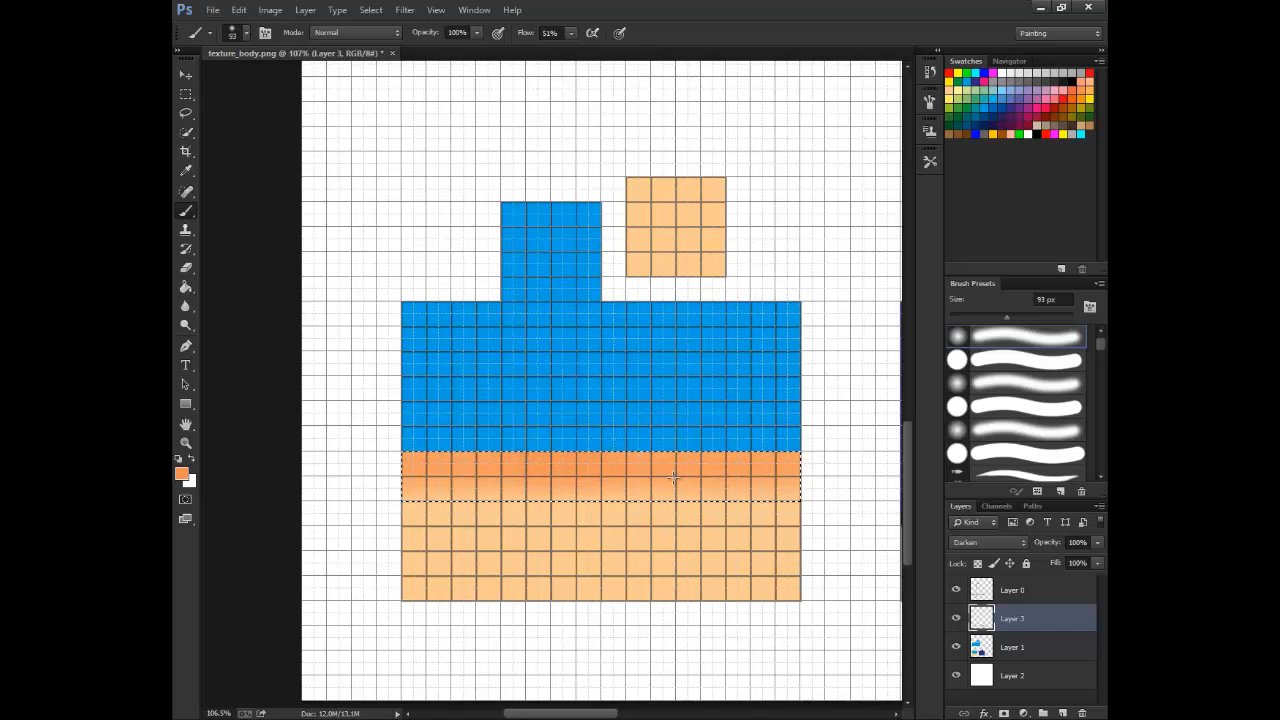
key(ctrl+z)
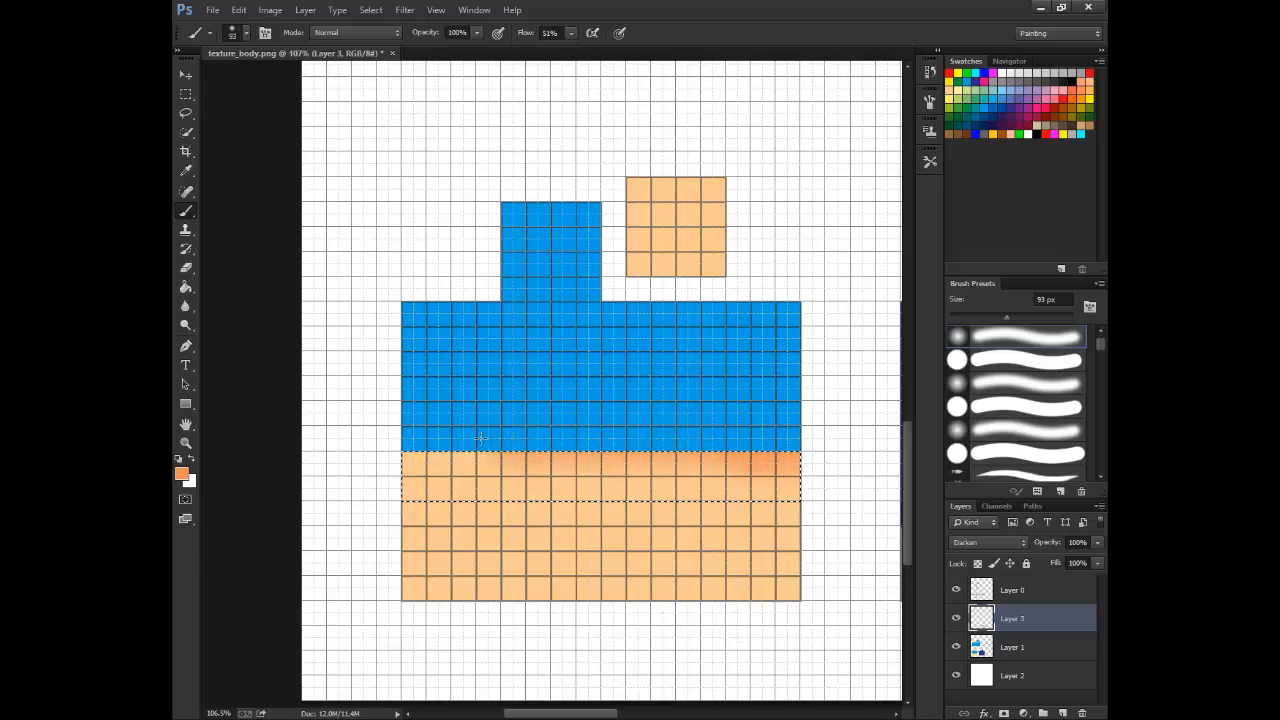
mouse_move(481, 438)
mouse_down()
mouse_move(391, 437)
mouse_move(689, 448)
mouse_move(351, 423)
mouse_move(560, 417)
mouse_up()
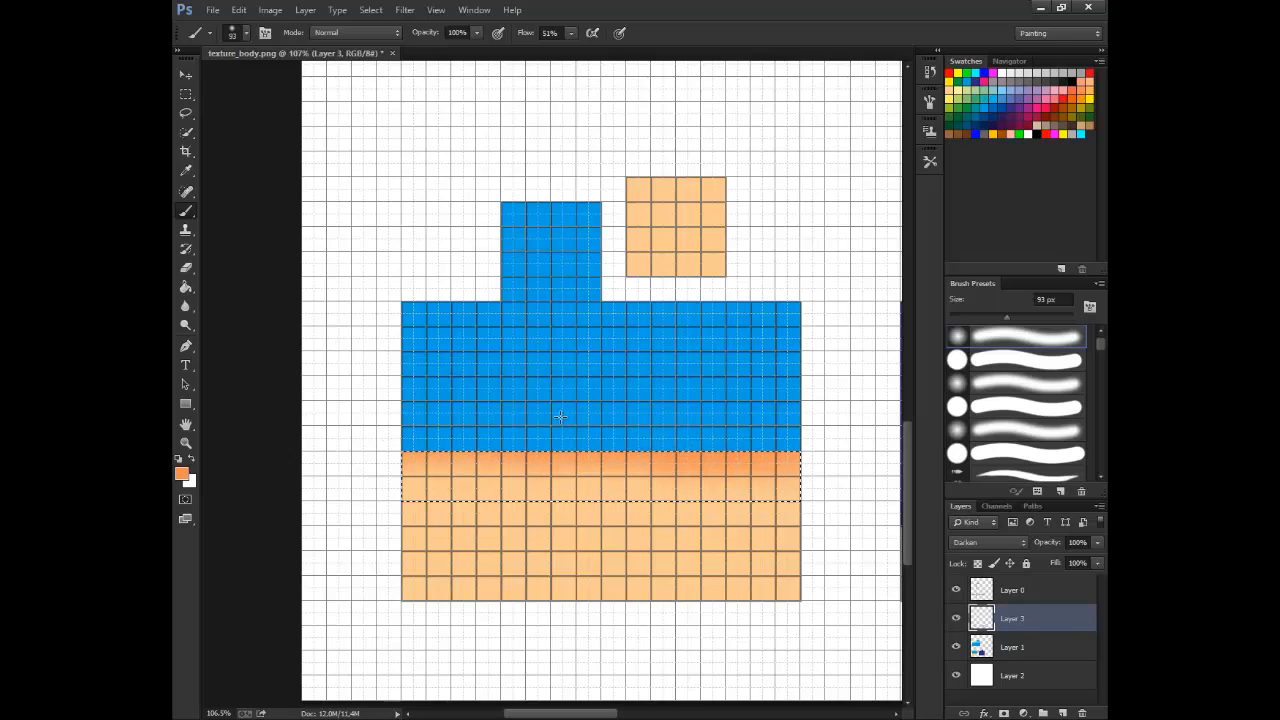
Select the stepped skin-colored neckline on the upper-left shell and softly shade its sides and lower edge with orange.
scroll(570, 428, up, 10)
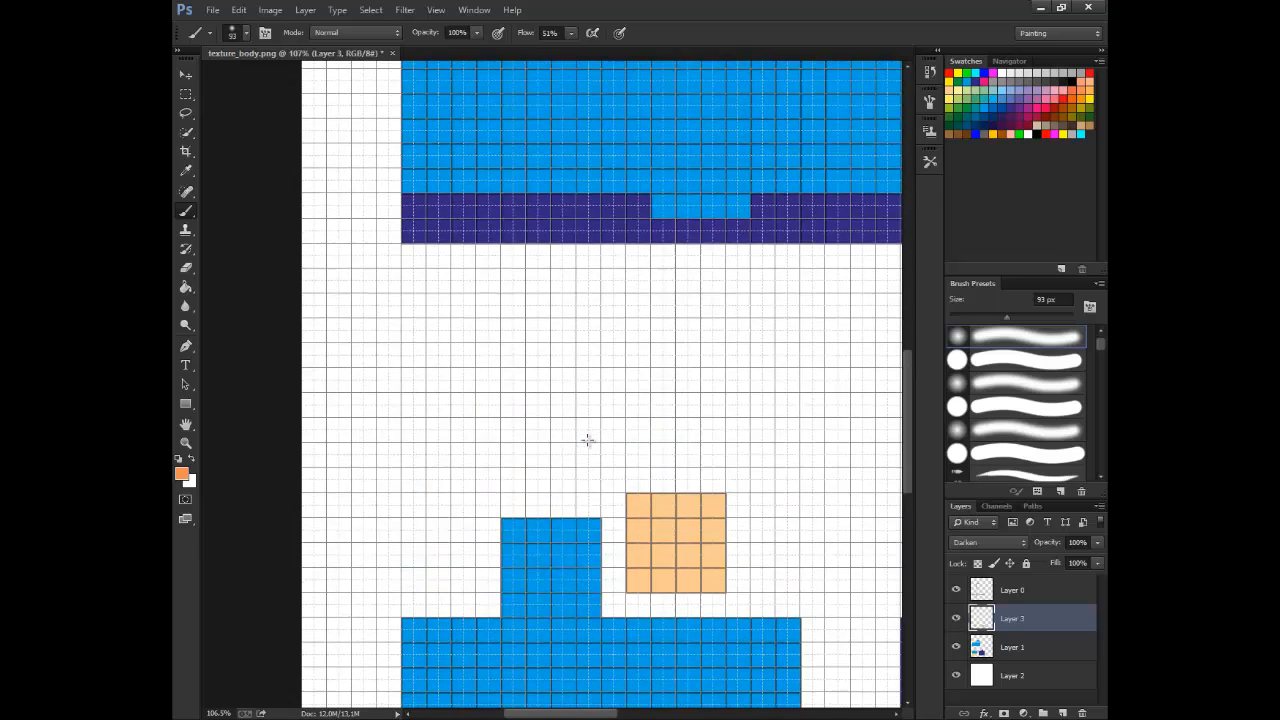
scroll(588, 440, up, 7)
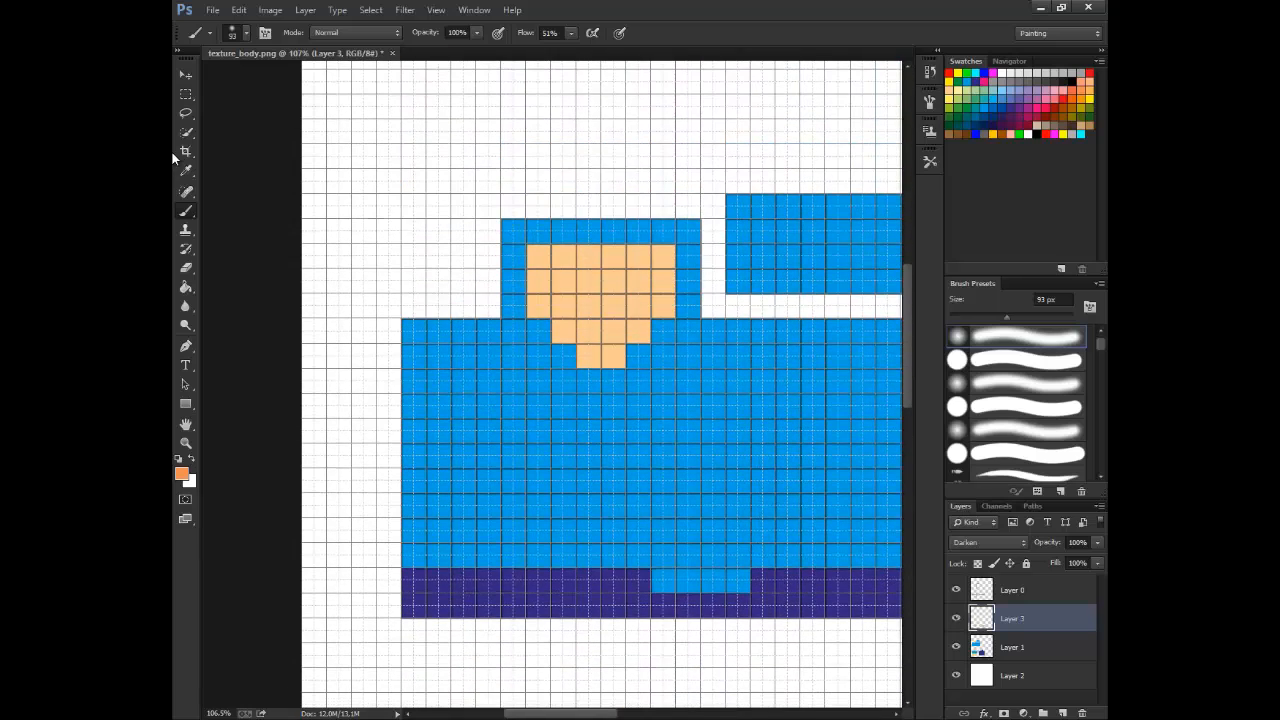
click(185, 94)
drag(527, 245, 676, 318)
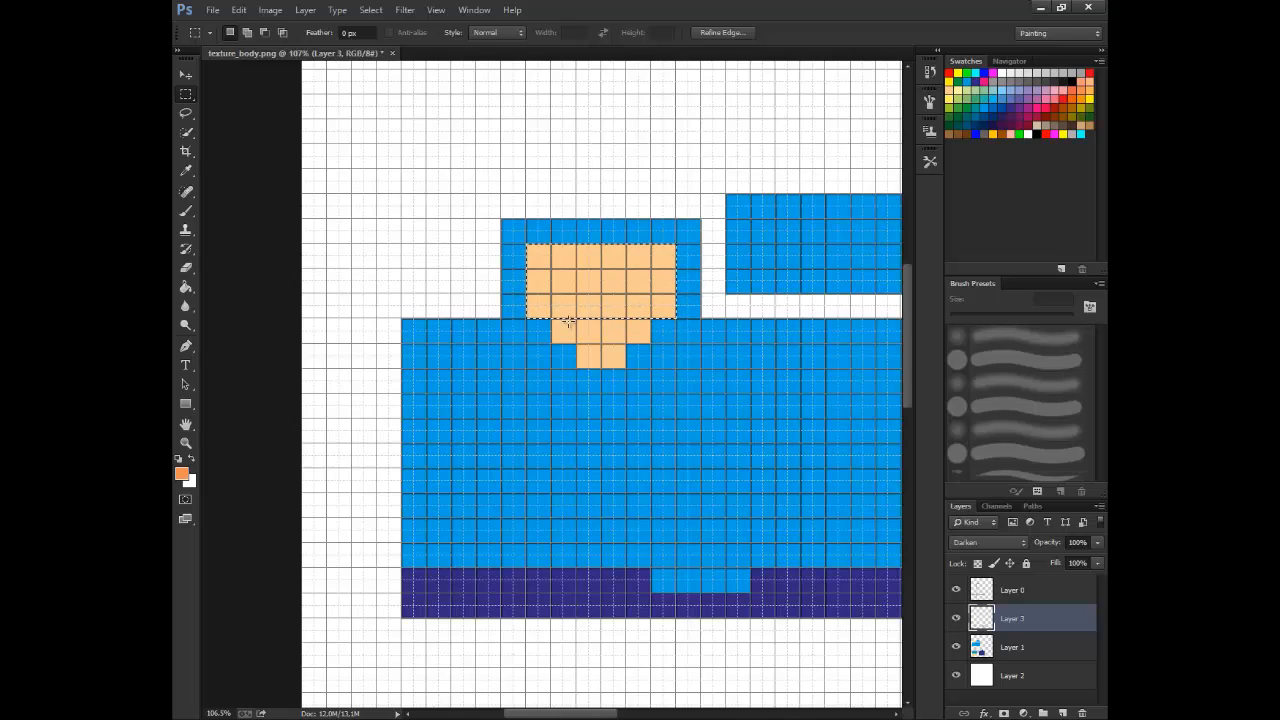
shift+drag(554, 320, 626, 368)
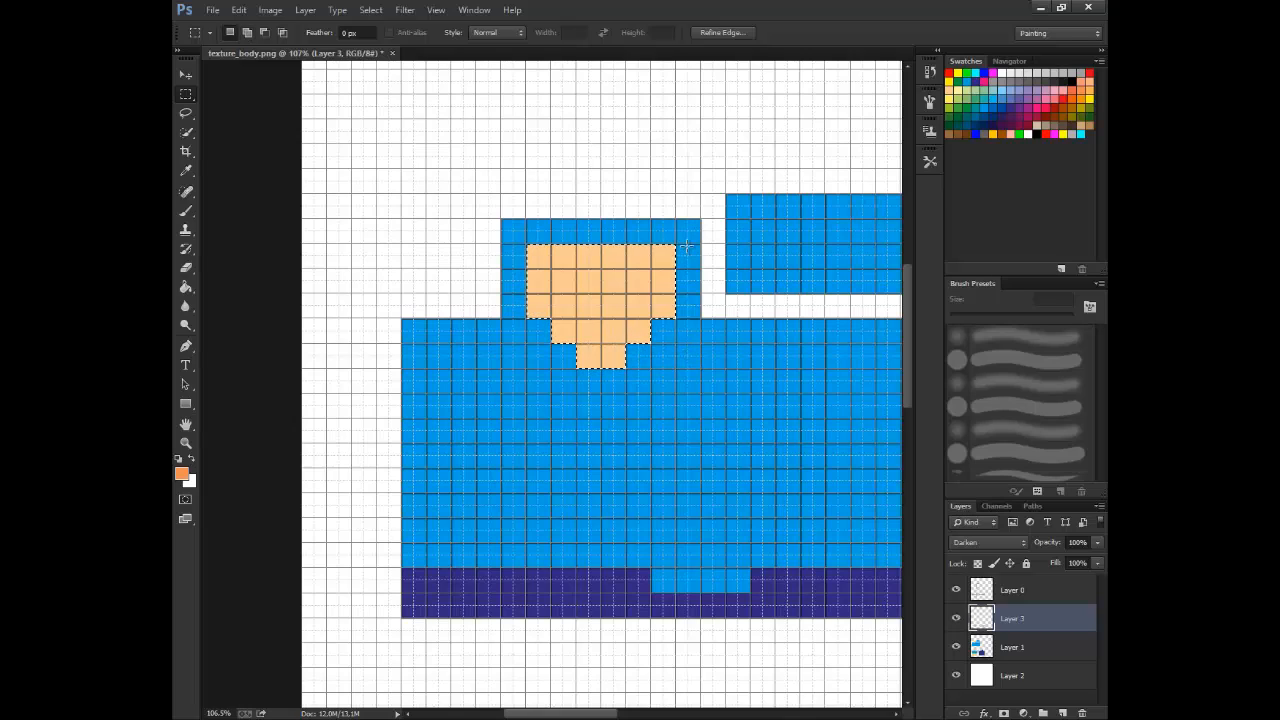
drag(678, 233, 571, 280)
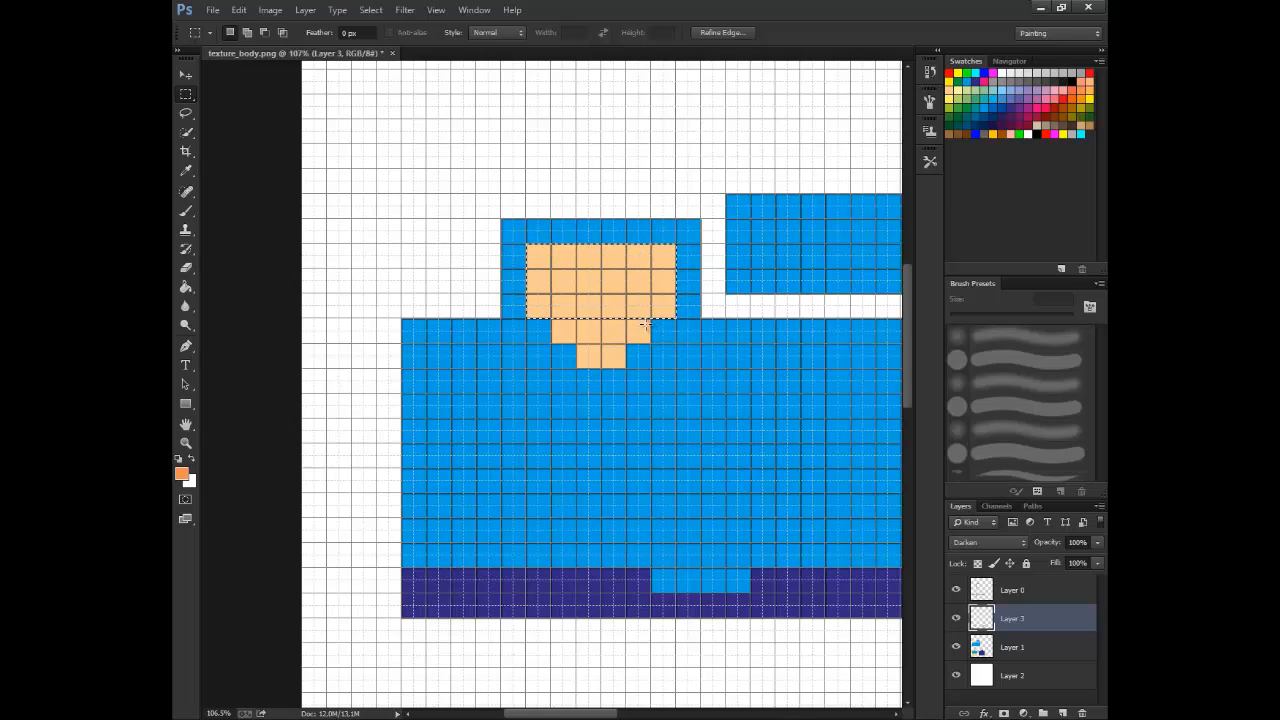
shift+drag(645, 324, 560, 349)
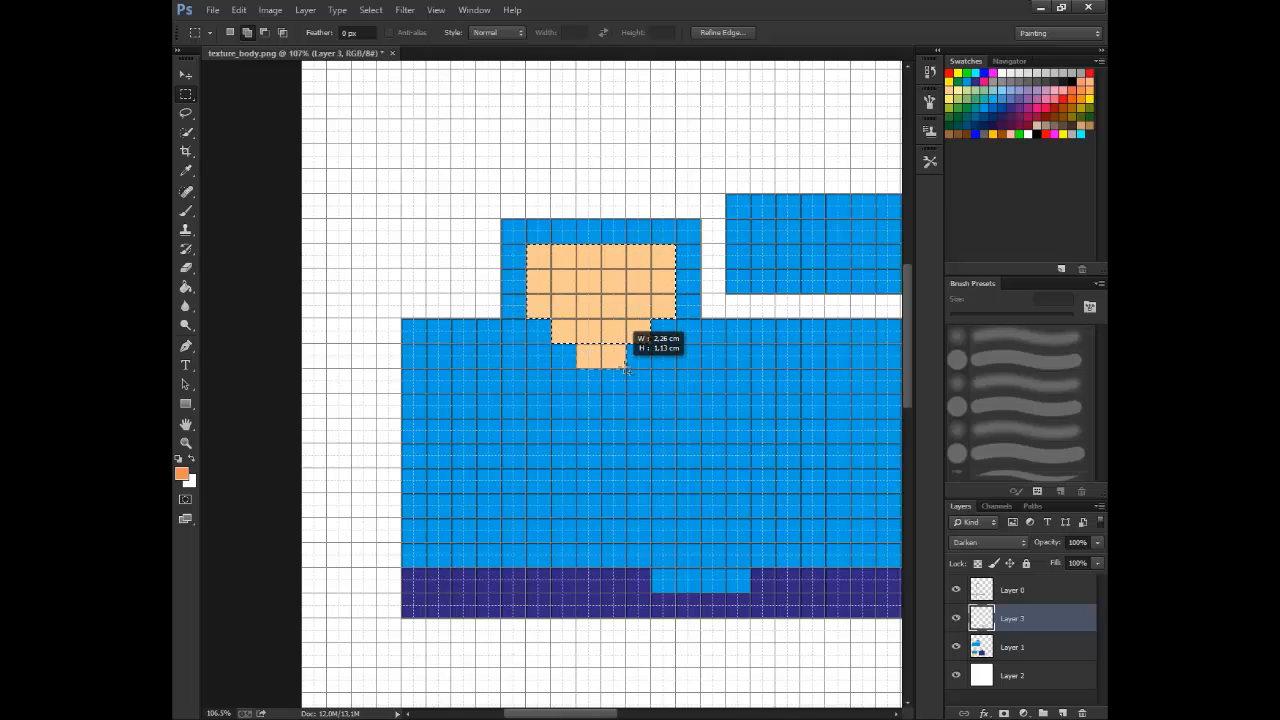
shift+drag(627, 369, 626, 368)
key(b)
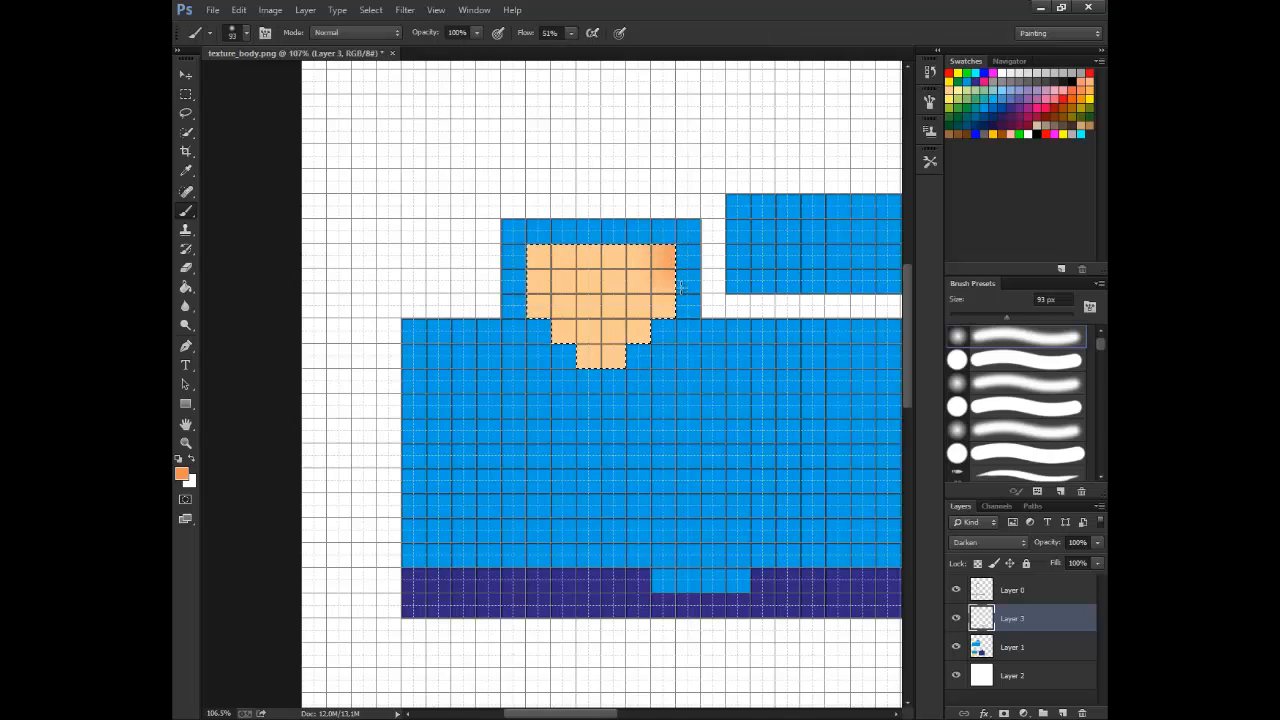
drag(664, 325, 623, 360)
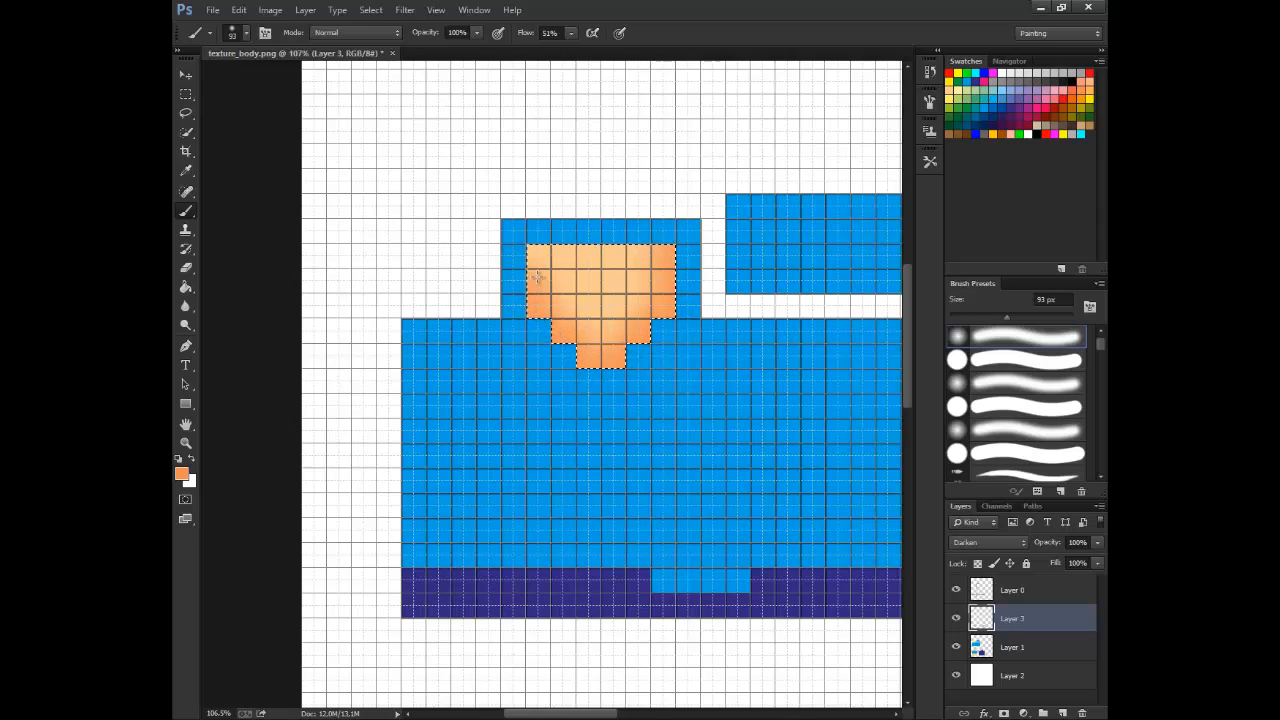
drag(538, 277, 527, 256)
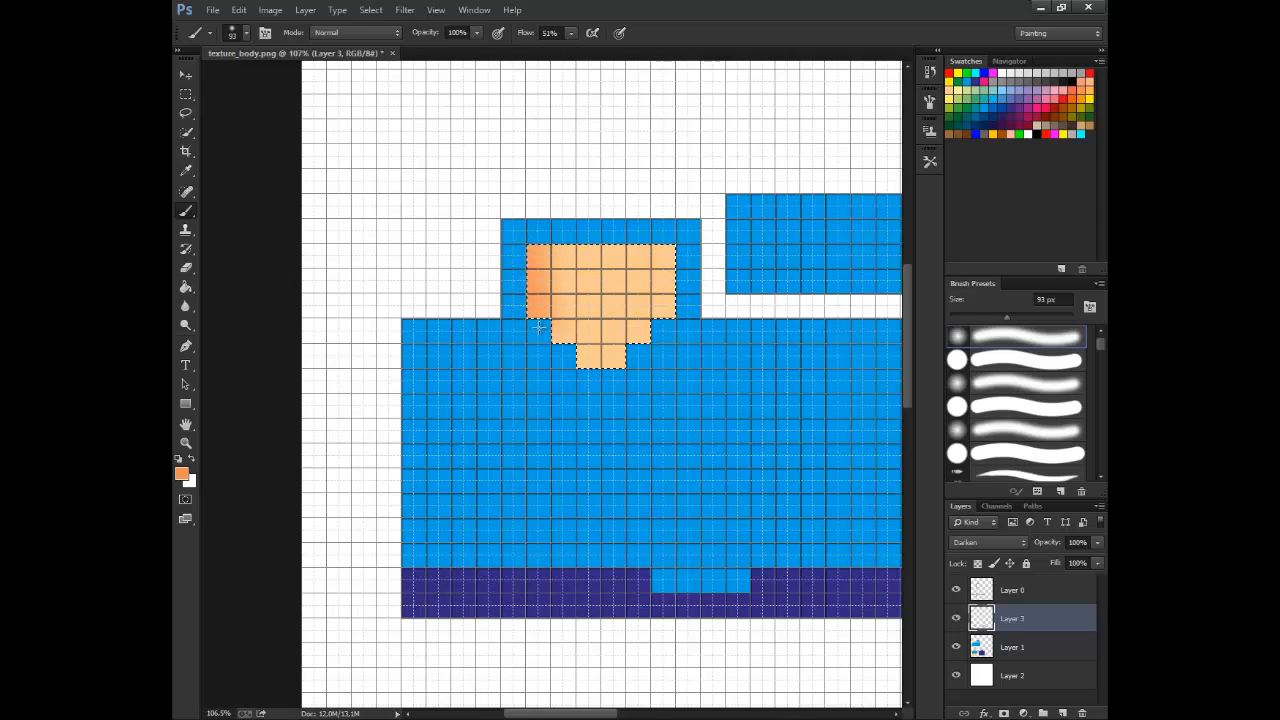
drag(587, 371, 658, 362)
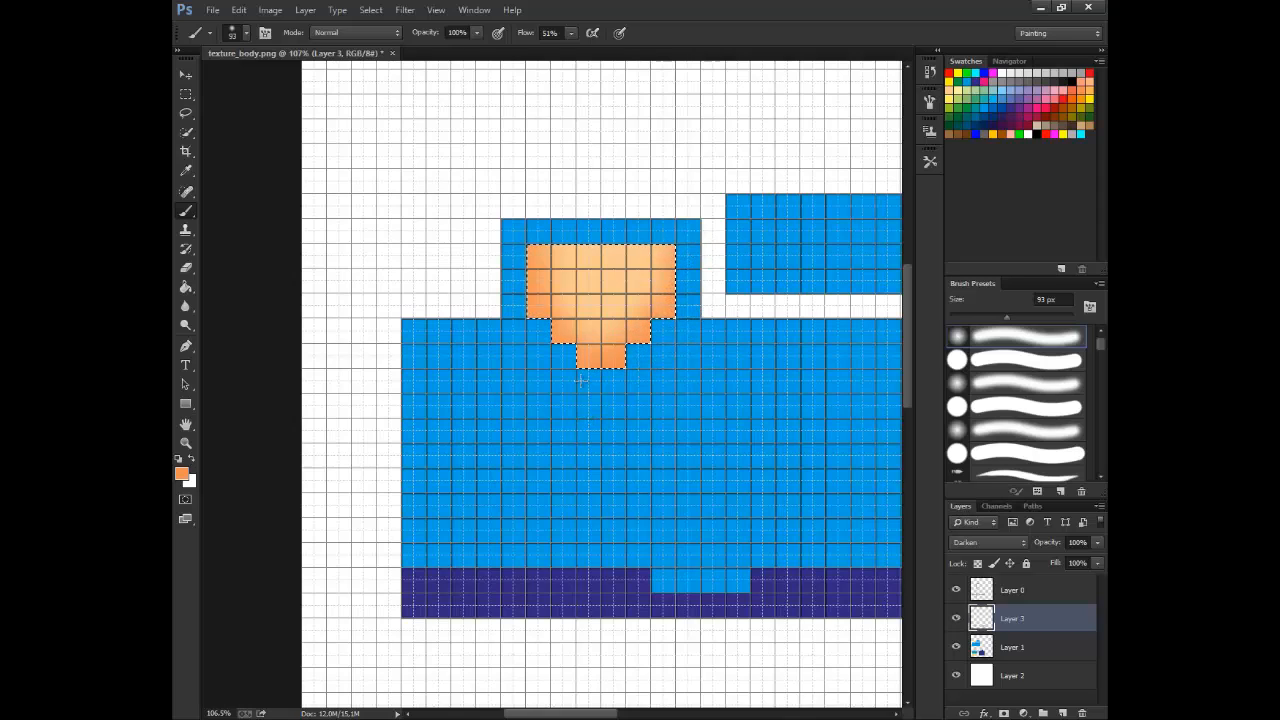
click(185, 94)
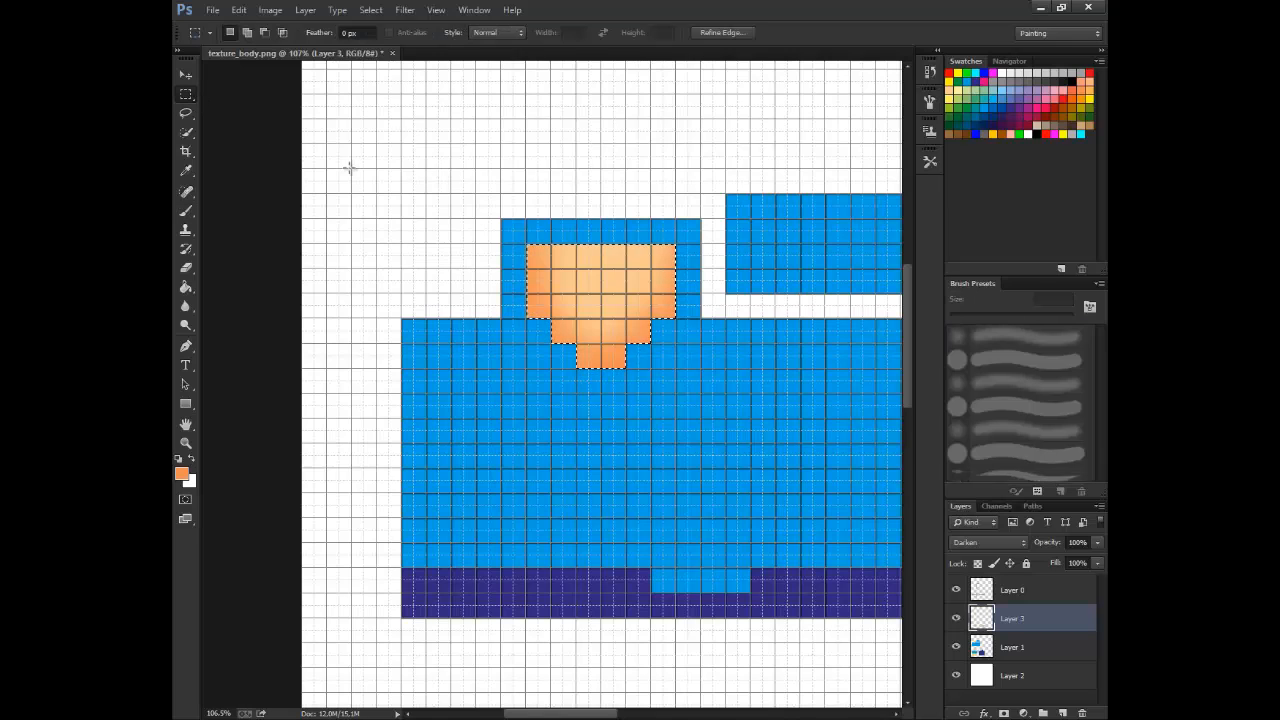
Clear the neckline selection and hide Layer 0.
click(349, 168)
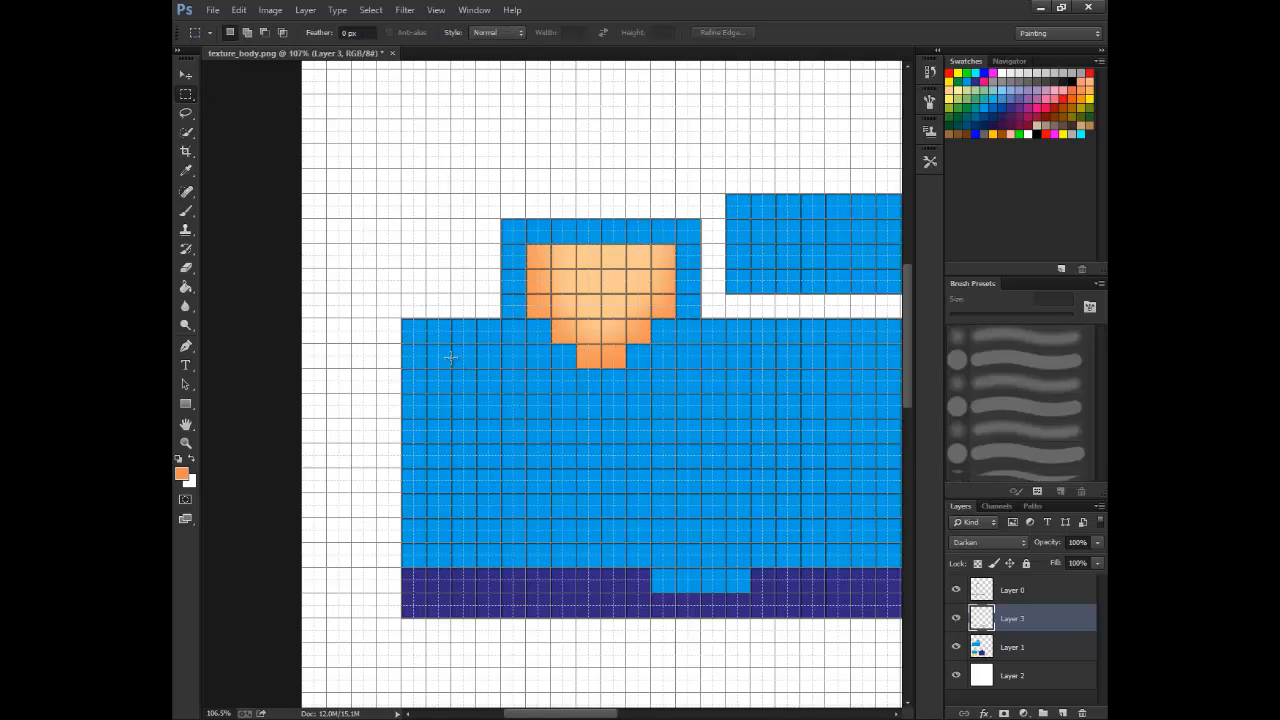
scroll(450, 357, down, 2)
scroll(450, 357, up, 2)
mouse_move(608, 716)
mouse_down()
mouse_move(620, 712)
mouse_move(580, 711)
mouse_move(608, 712)
mouse_up()
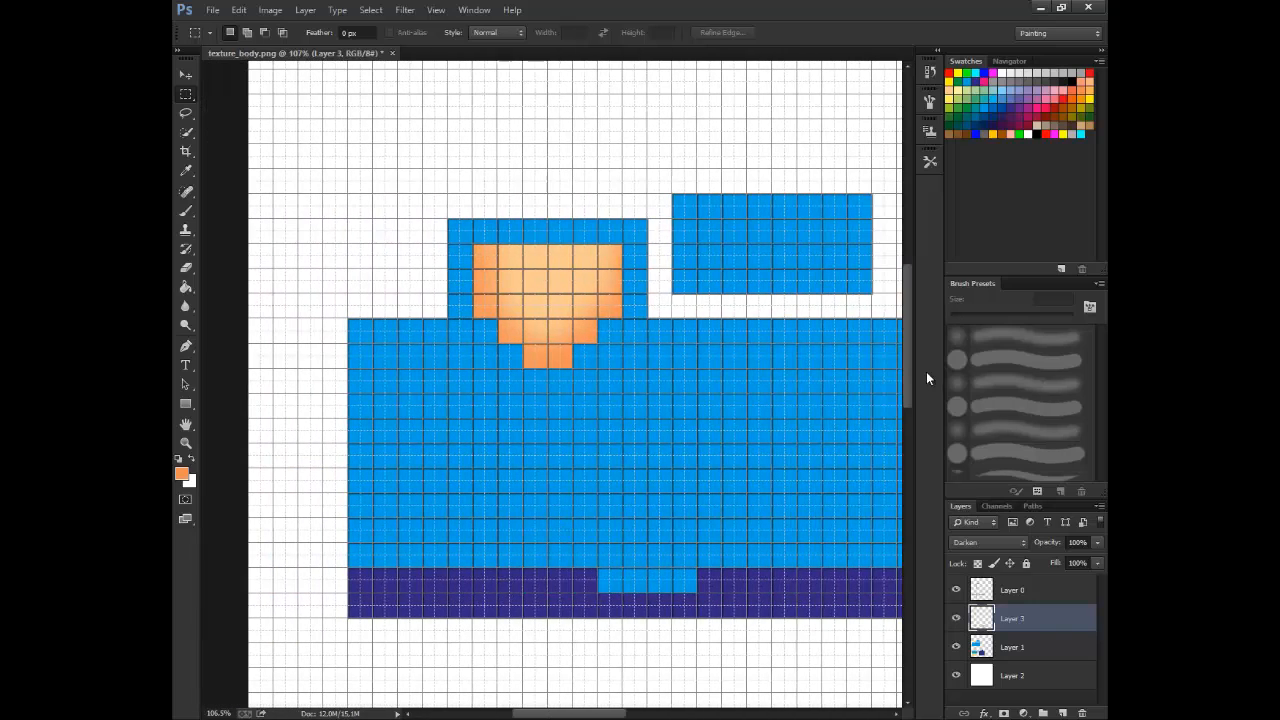
drag(907, 366, 900, 540)
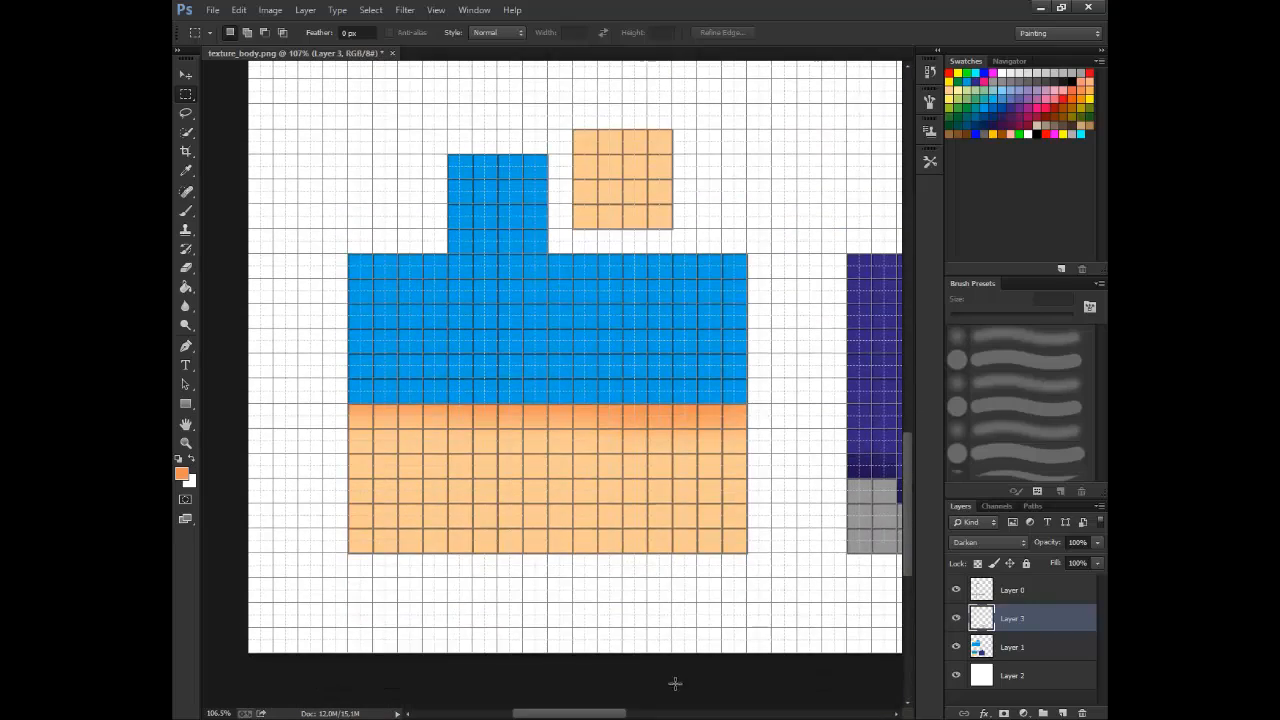
mouse_move(614, 711)
mouse_down()
mouse_move(645, 712)
mouse_move(609, 712)
mouse_up()
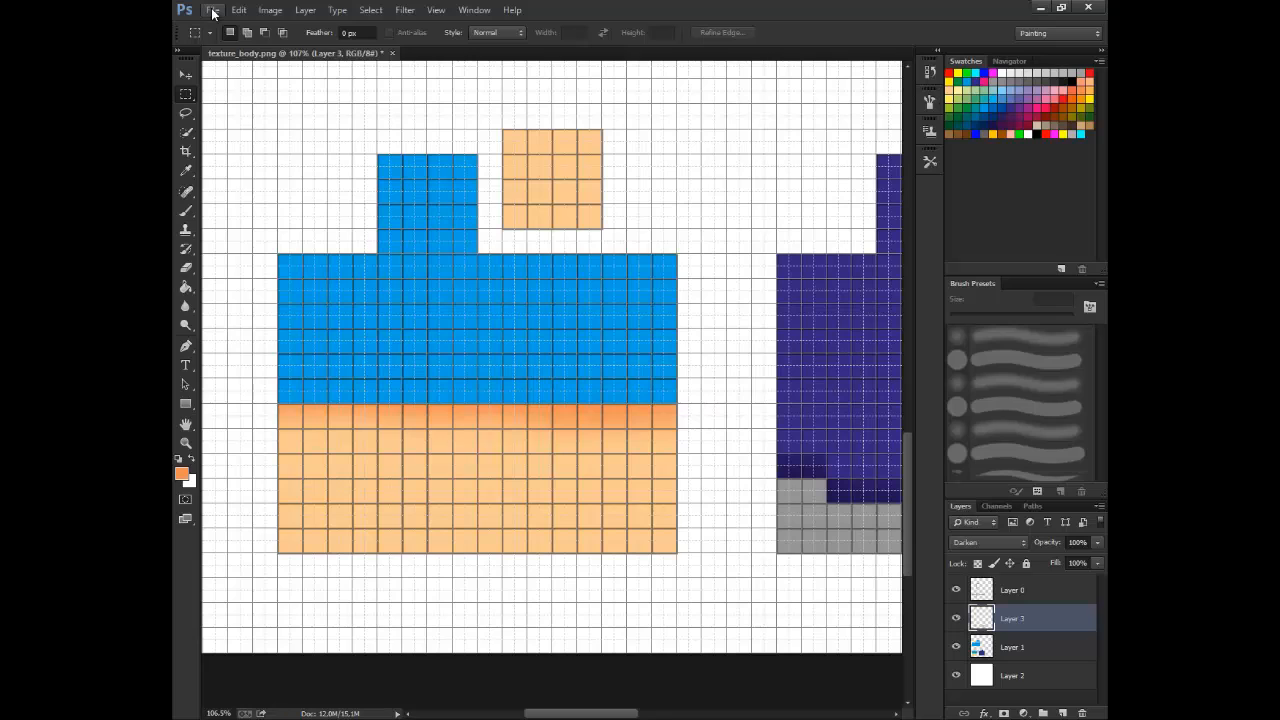
click(213, 12)
click(957, 591)
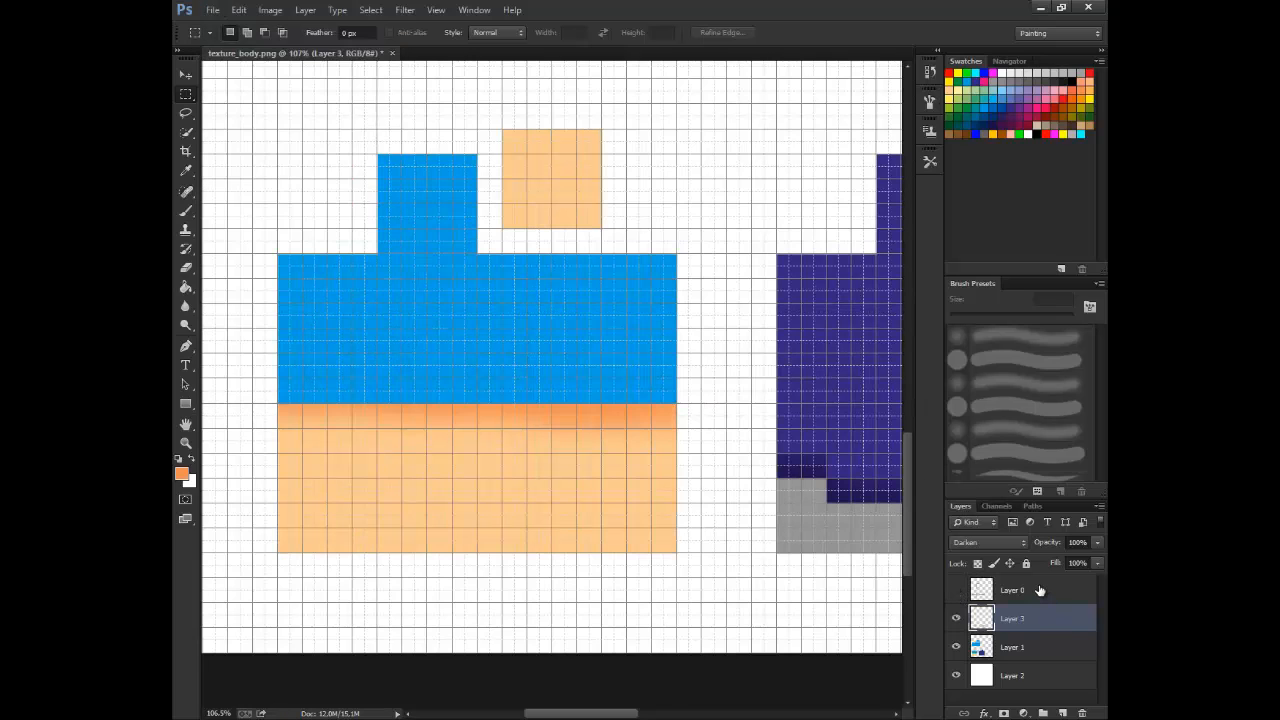
Start saving a copy of the texture in the images folder, with PNG as the file format.
click(210, 10)
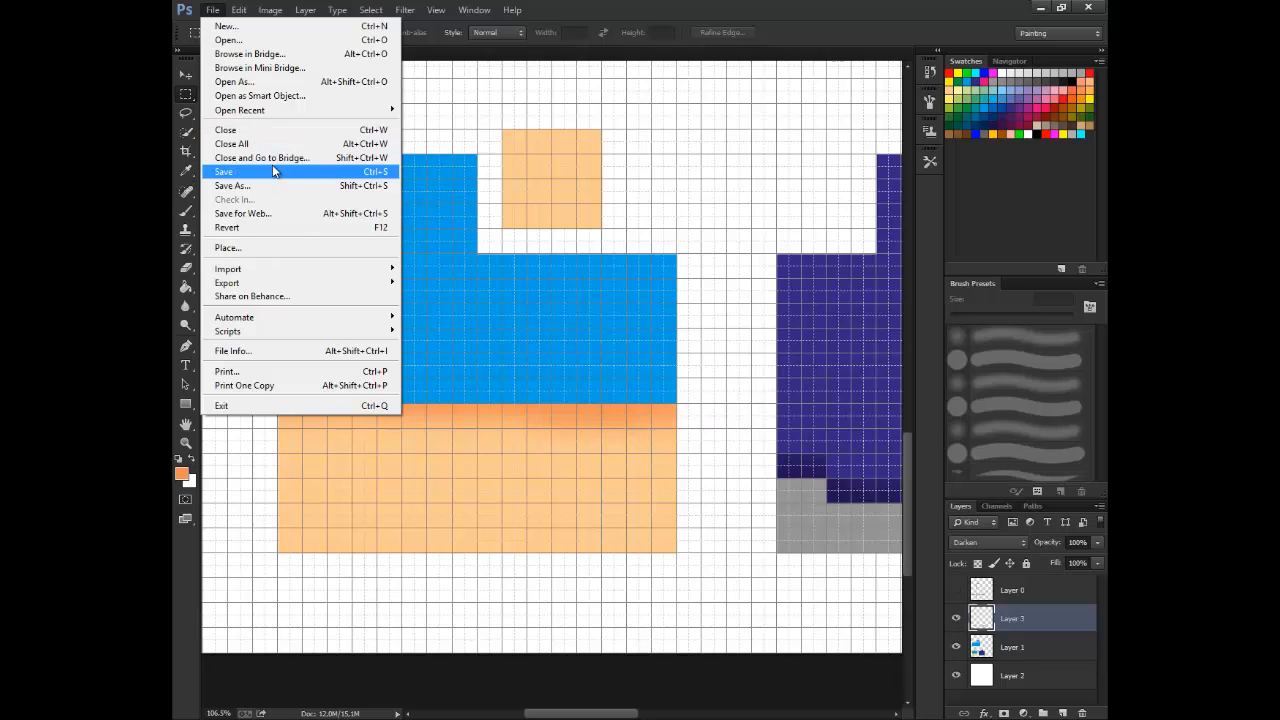
mouse_move(354, 282)
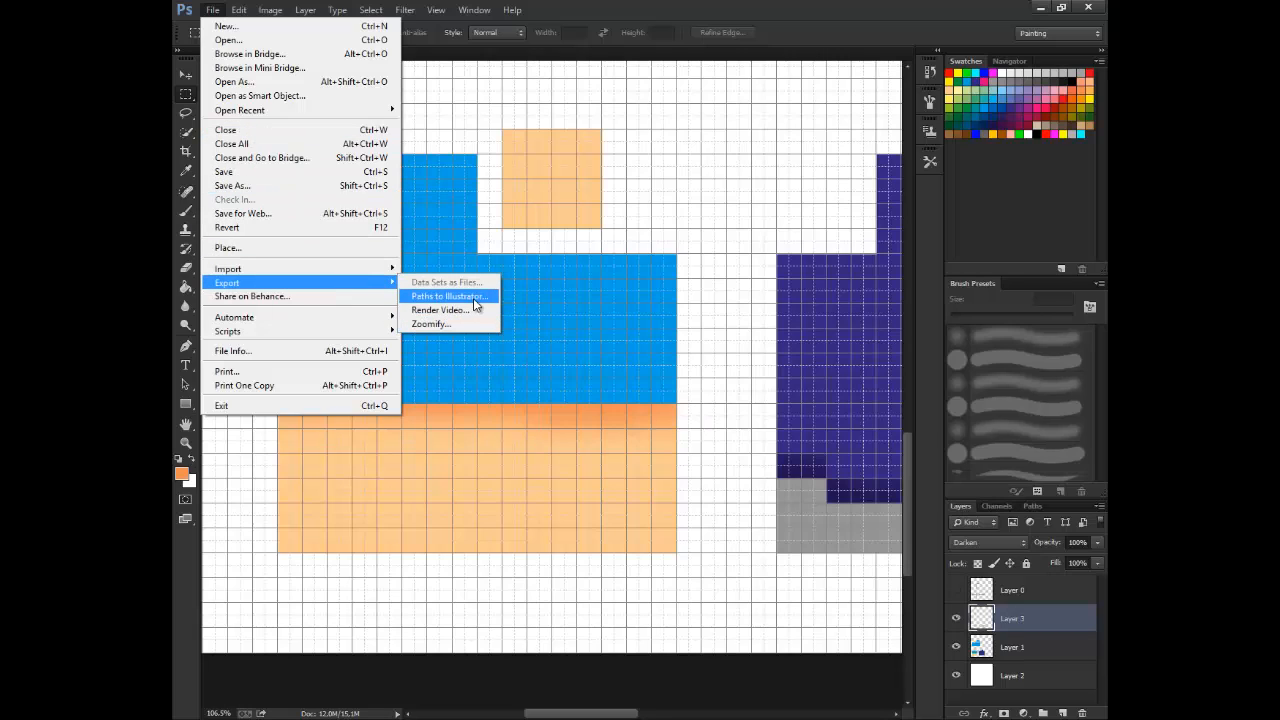
click(258, 187)
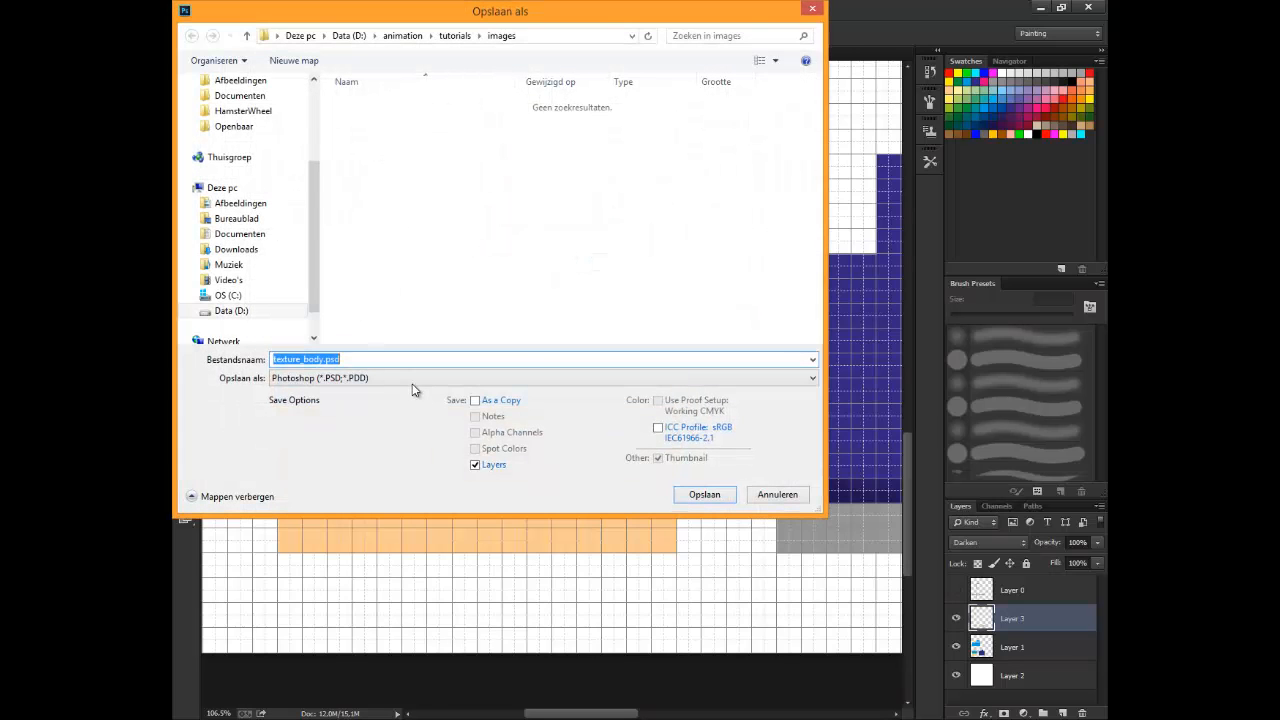
click(412, 380)
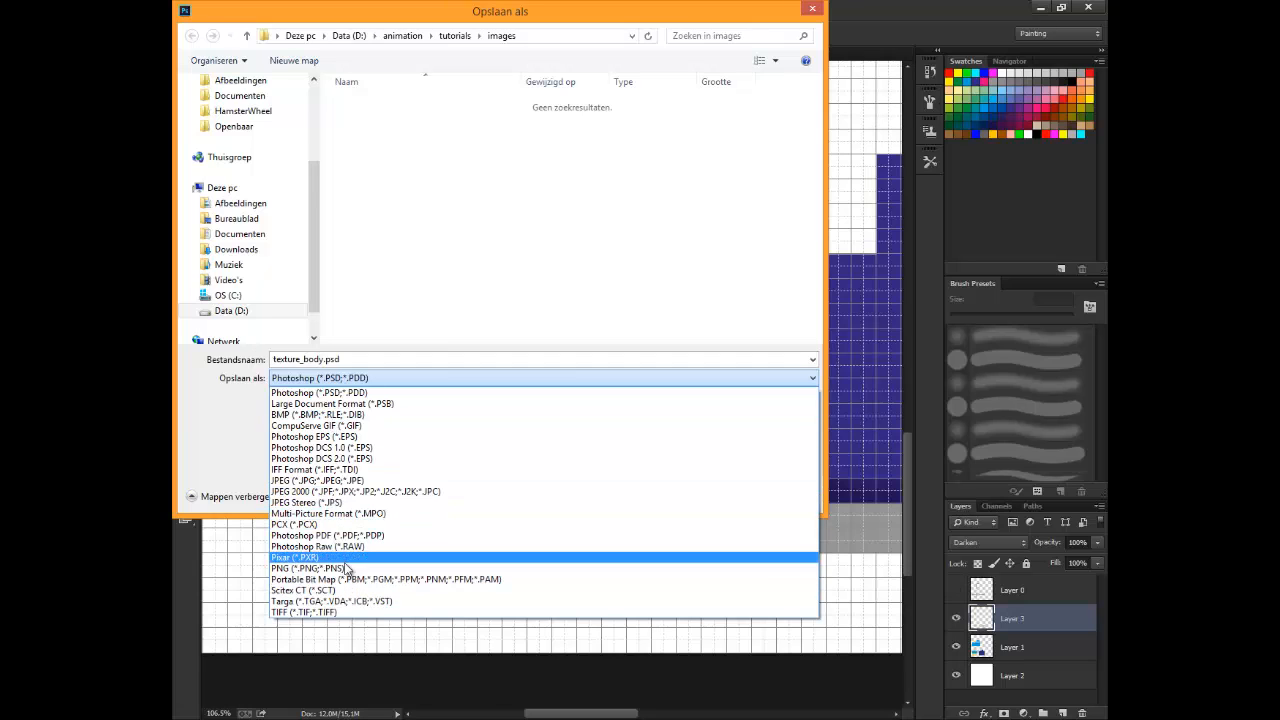
click(343, 568)
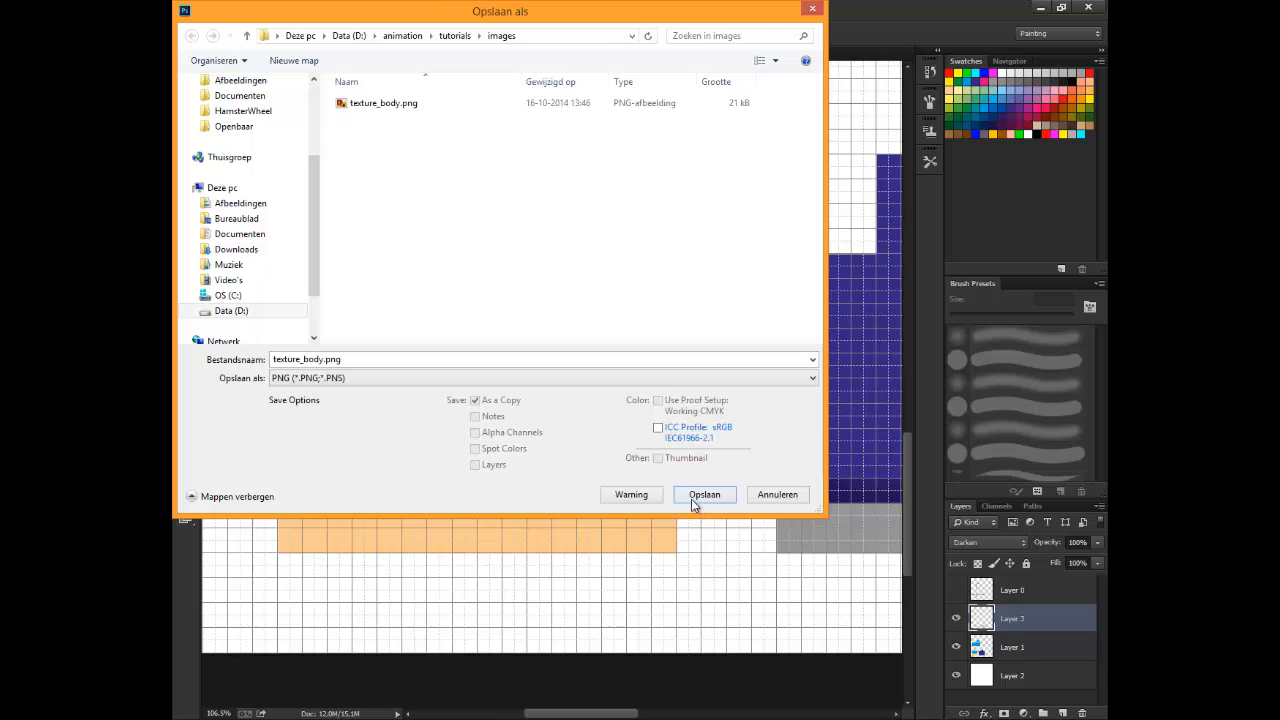
Rename the existing texture_body.png in the images folder to UVtexture_body.png from within the save dialog.
double_click(325, 359)
click(381, 104)
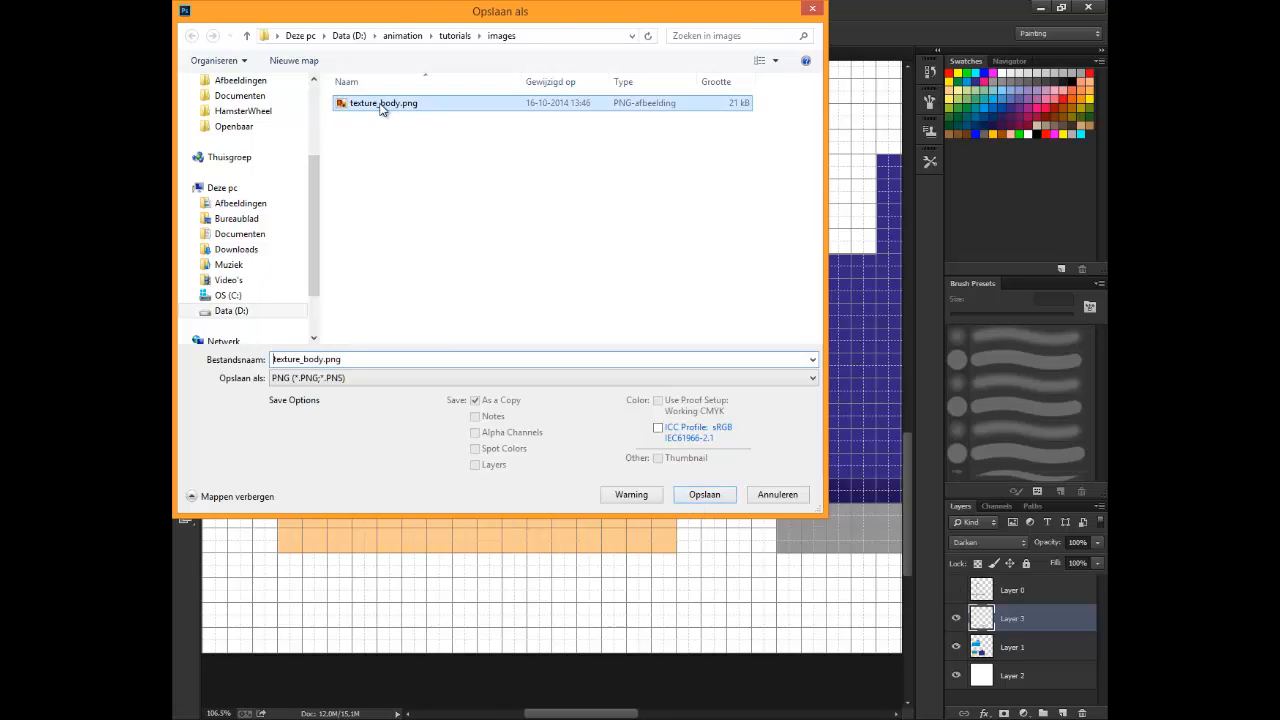
click(381, 104)
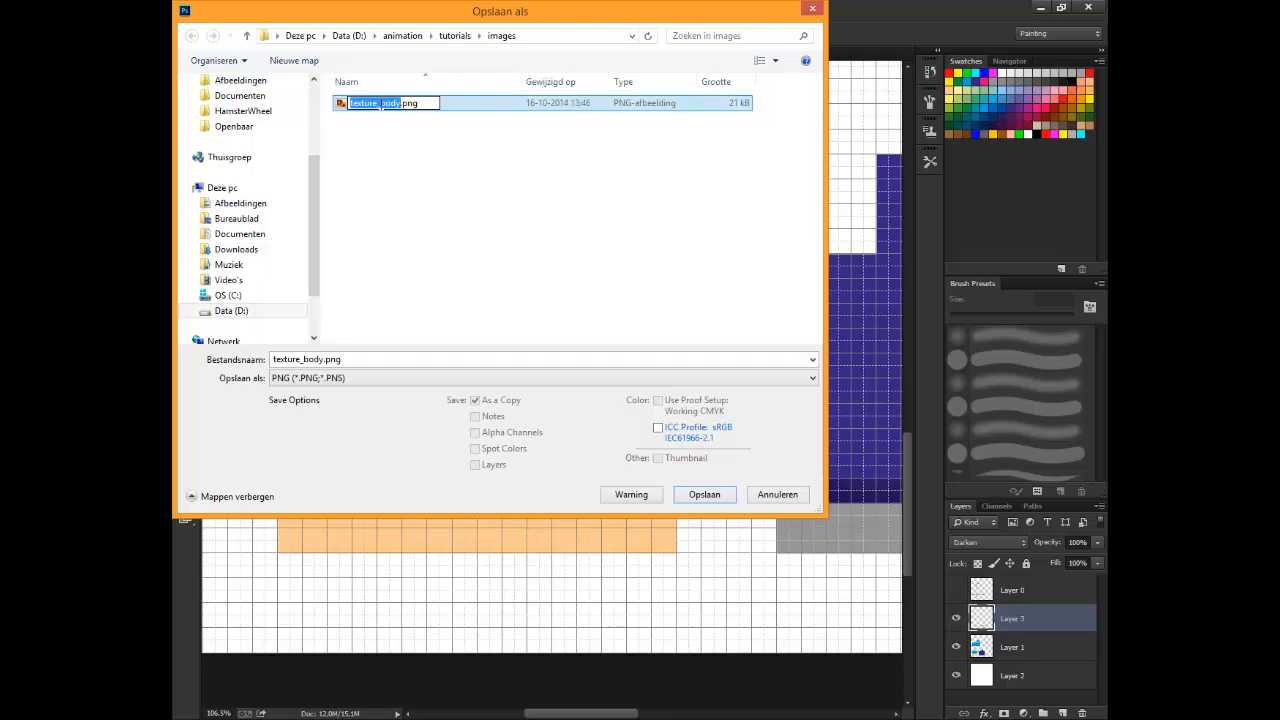
key(Home)
text(UV)
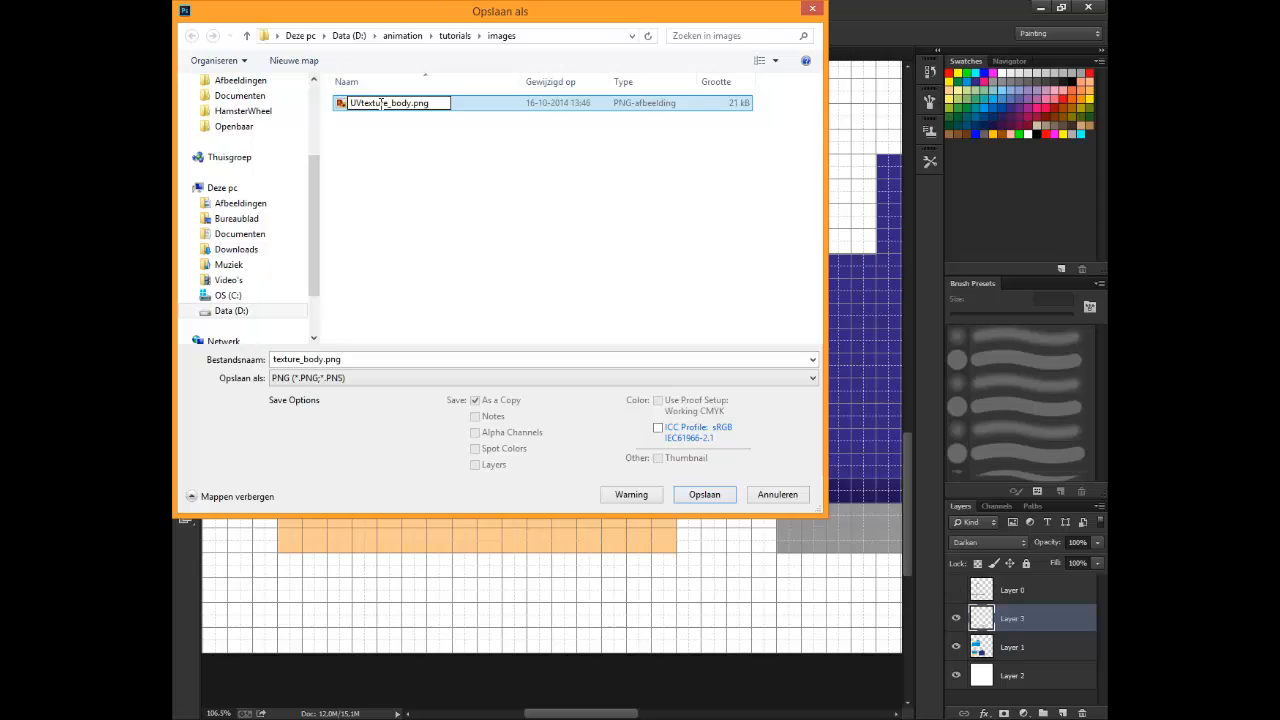
click(389, 146)
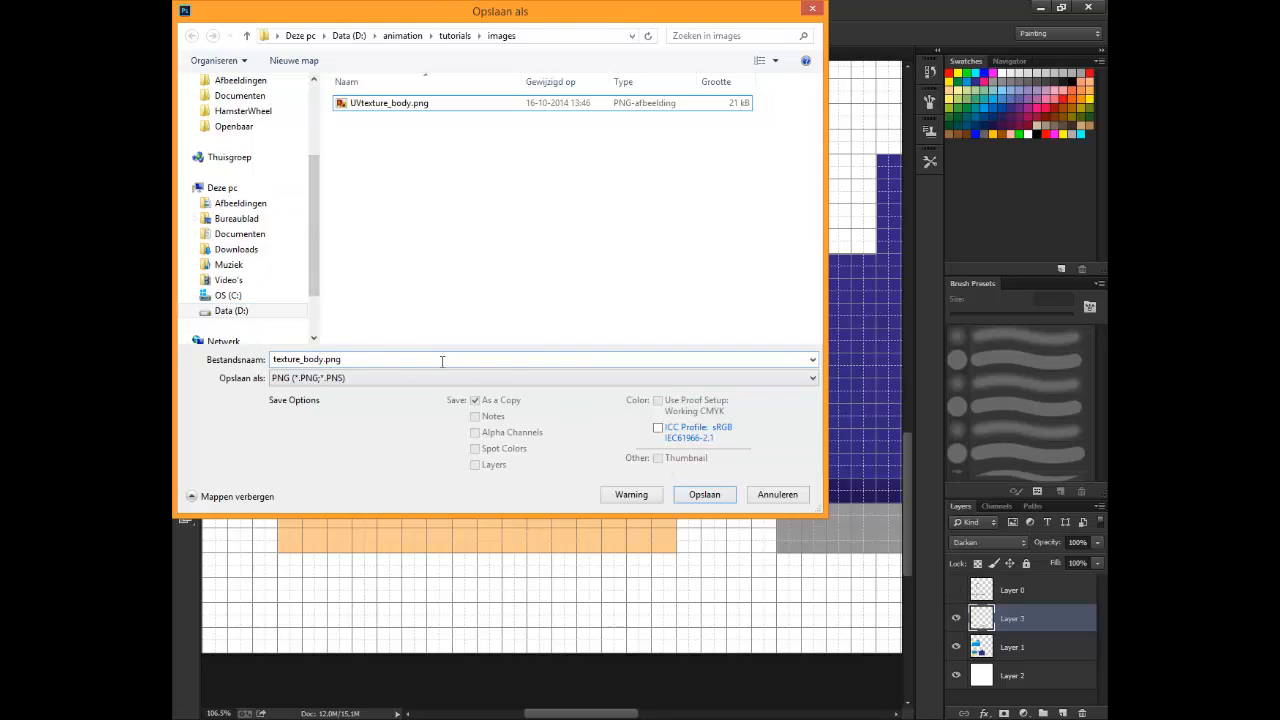
Save the painted texture as texture_body.png, accepting the replacement, with Smallest / Slow compression and no interlacing.
click(692, 494)
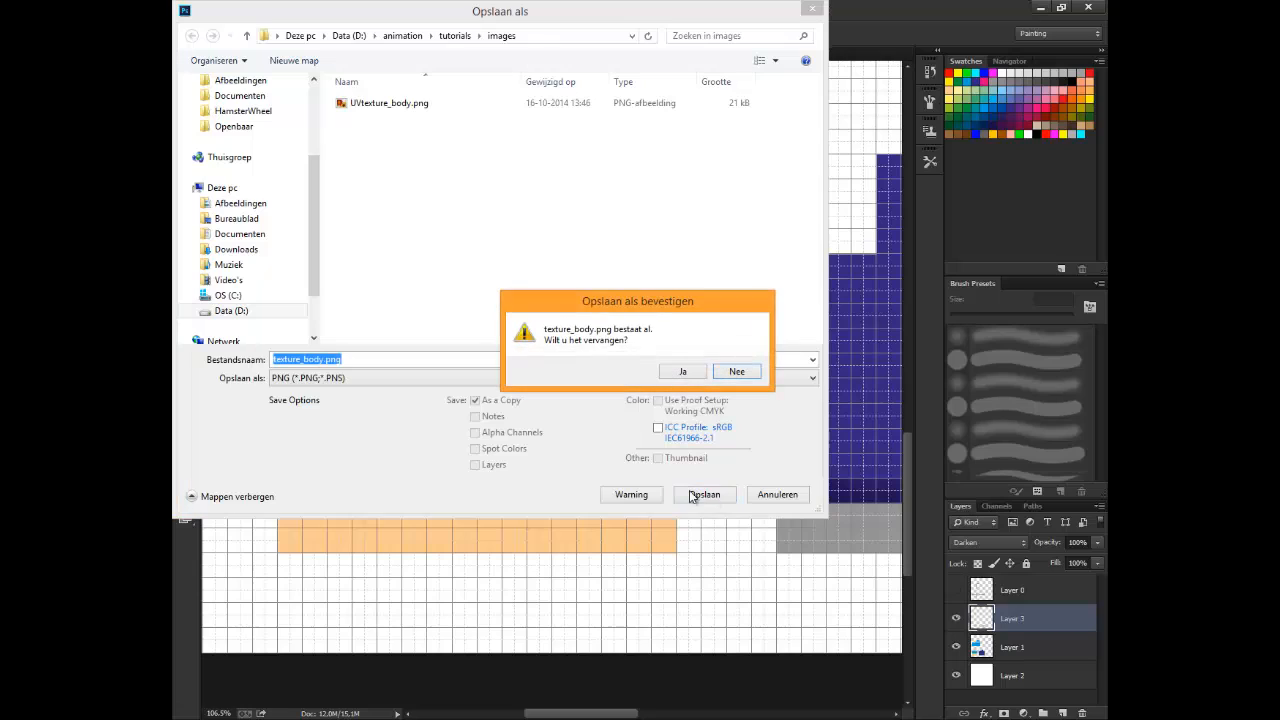
click(686, 372)
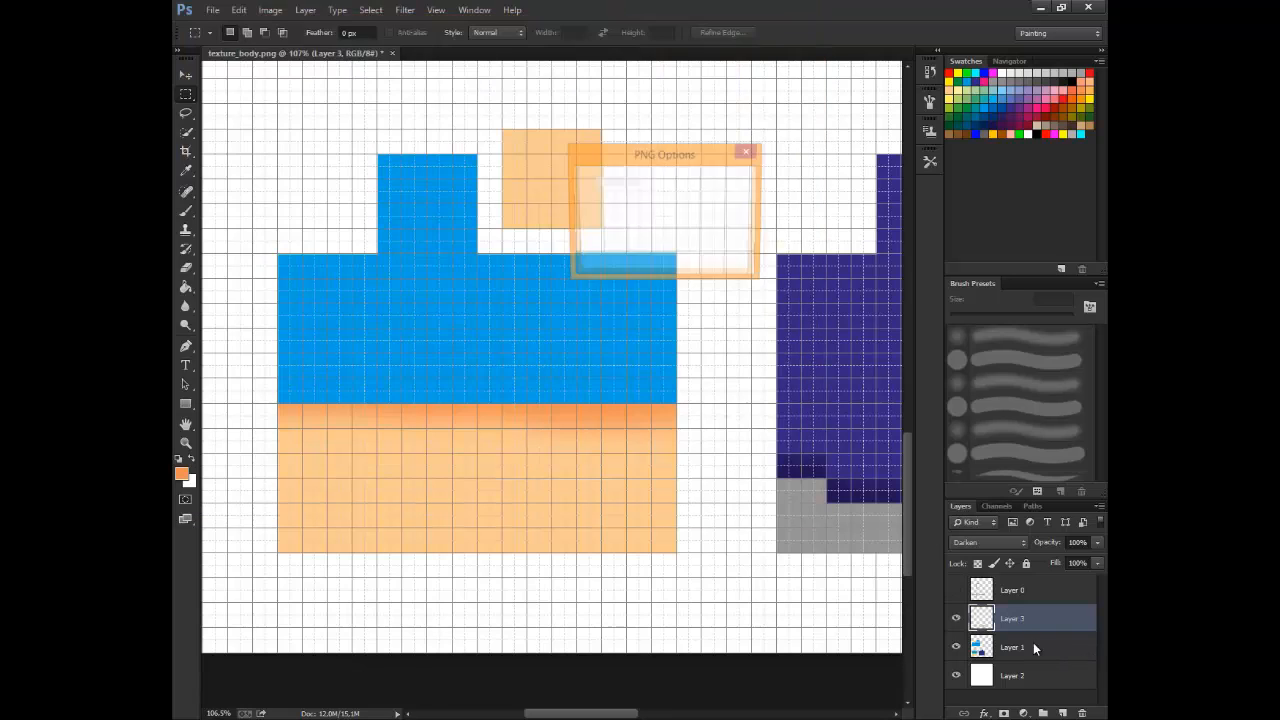
click(711, 184)
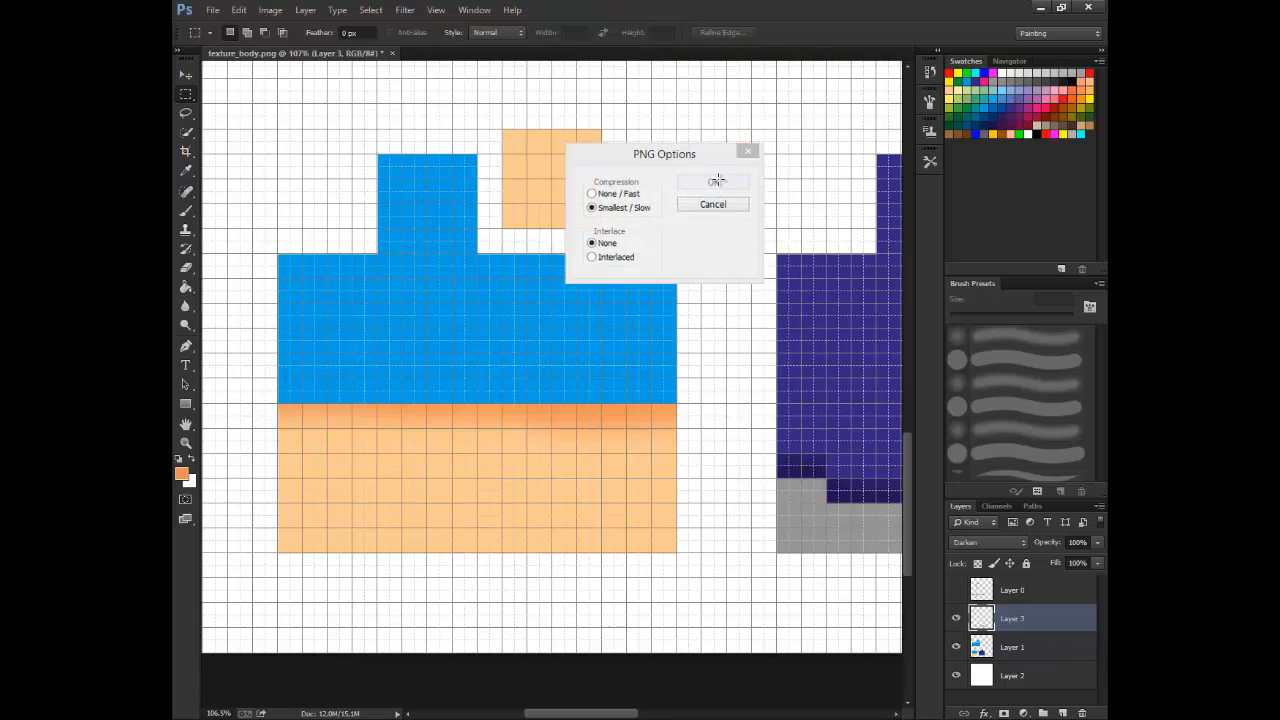
Save the layered document as texture_body.psd in the images folder with its layers kept.
click(213, 10)
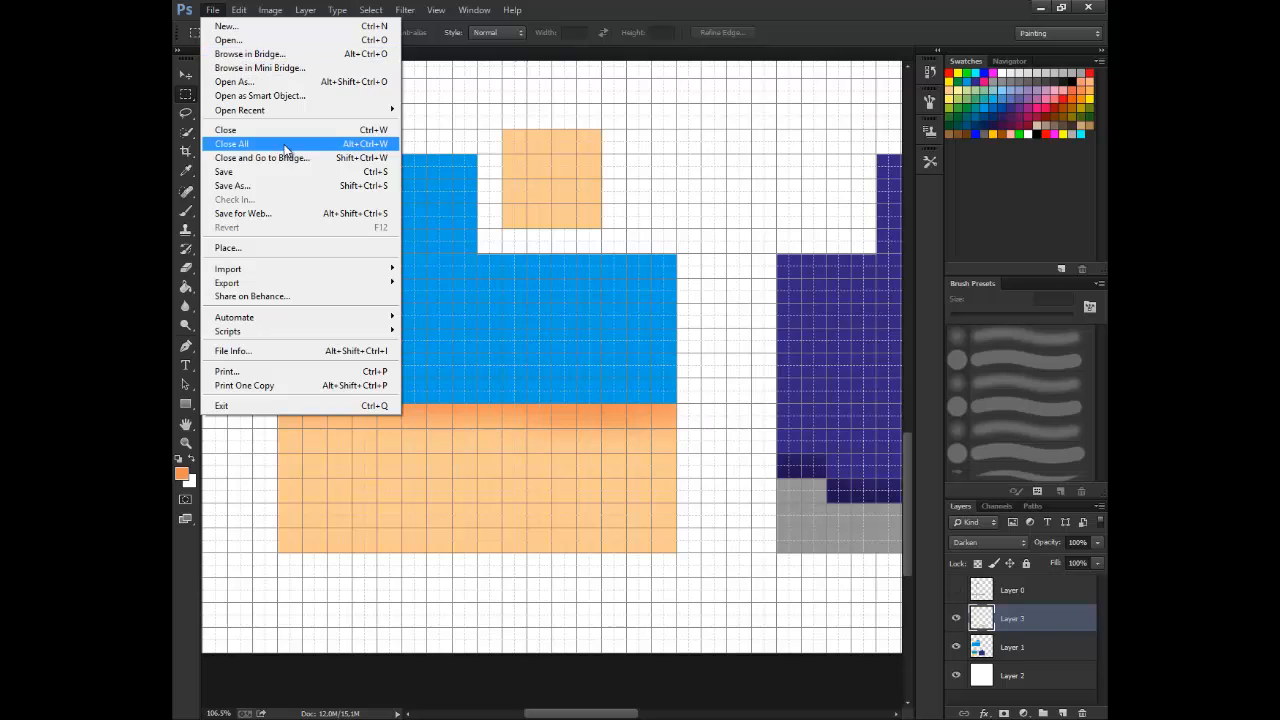
click(280, 185)
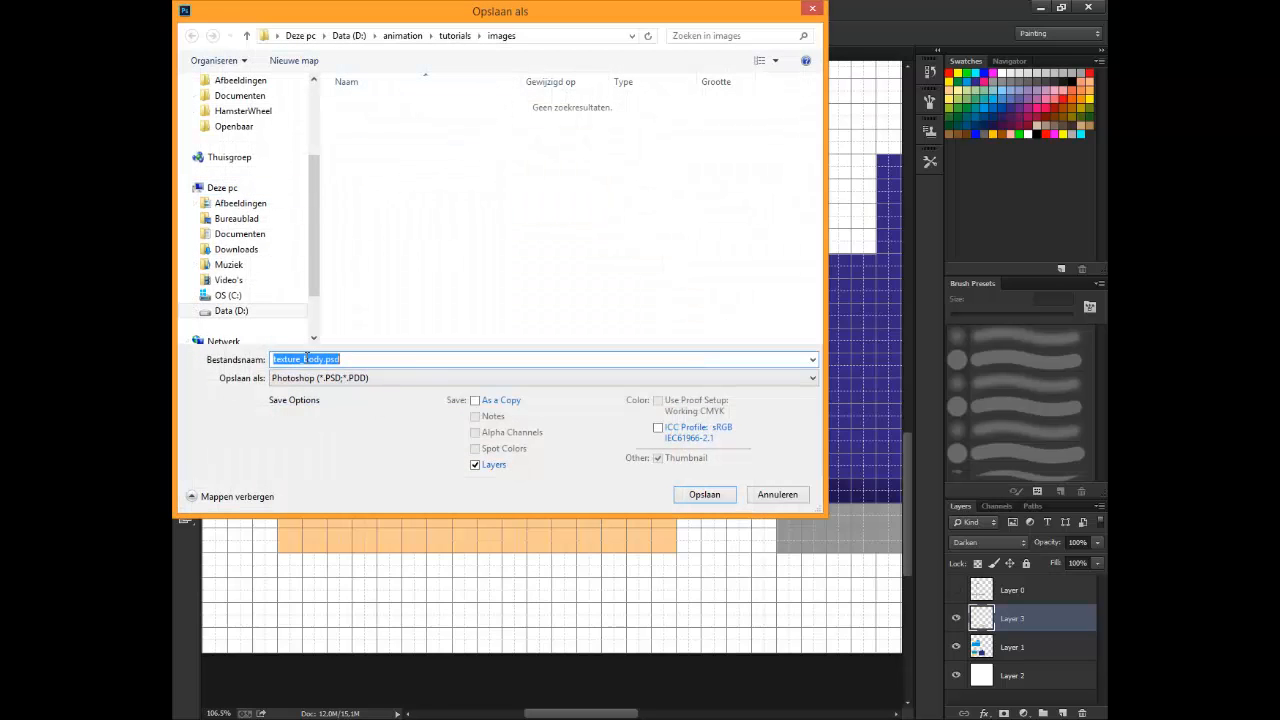
click(706, 495)
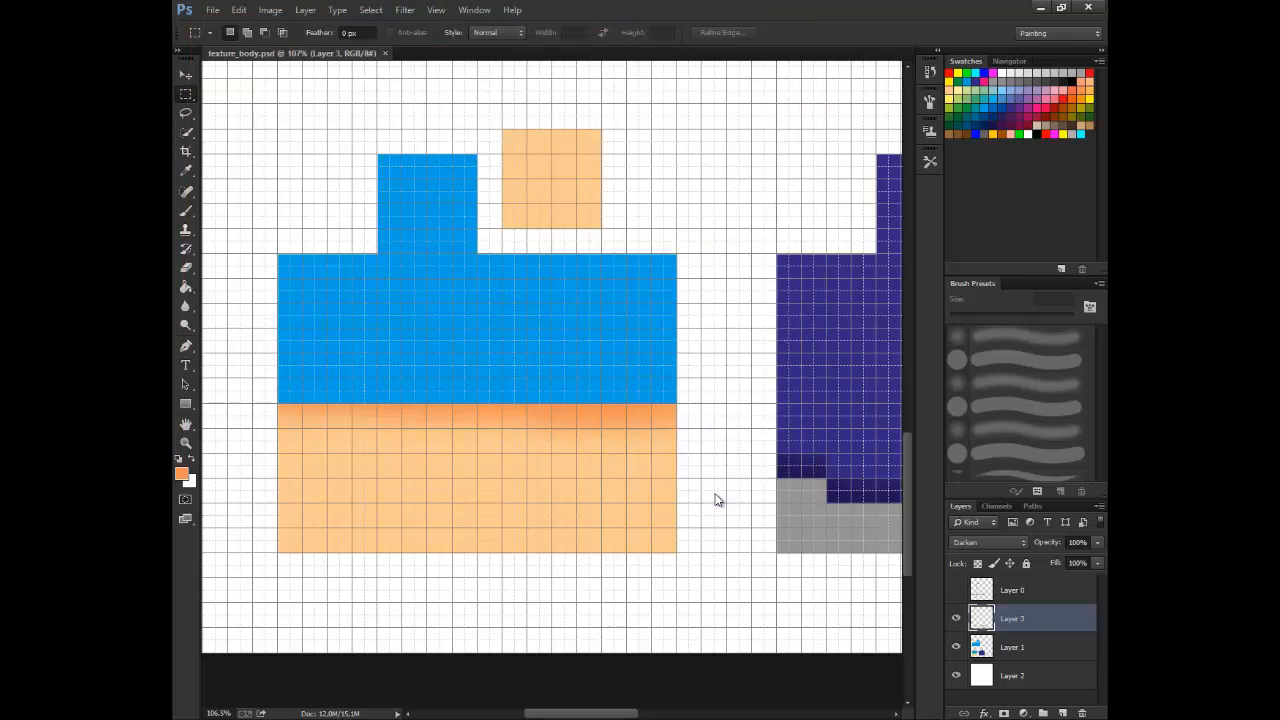
click(1008, 591)
click(955, 591)
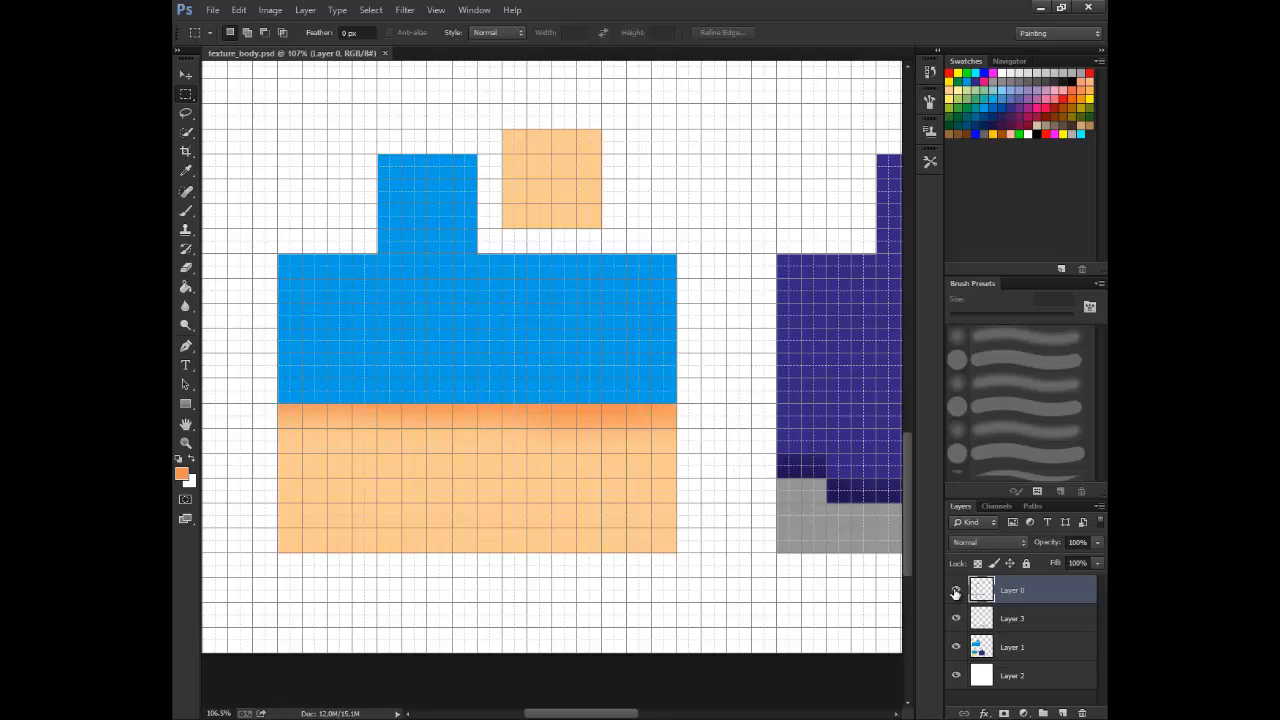
click(955, 591)
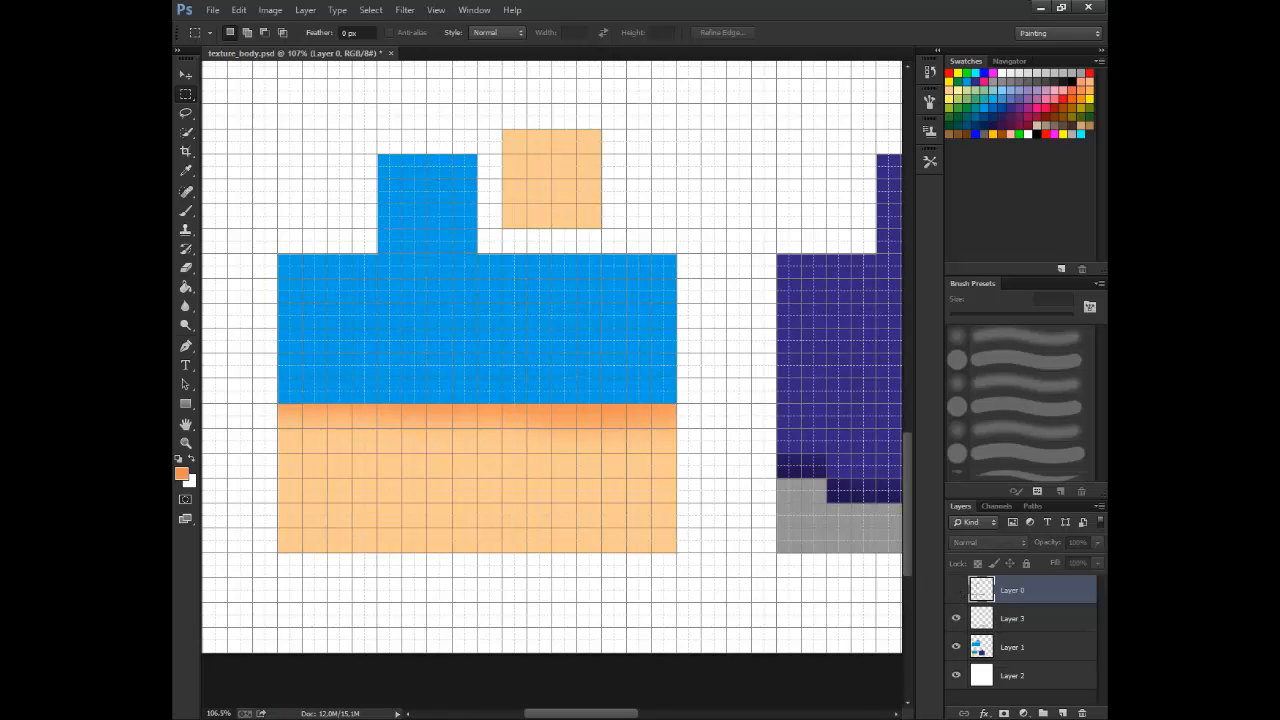
Switch to Maya, minimize the UV Texture Editor, and assign a new Lambert material to the selected body, arm and leg.
click(379, 624)
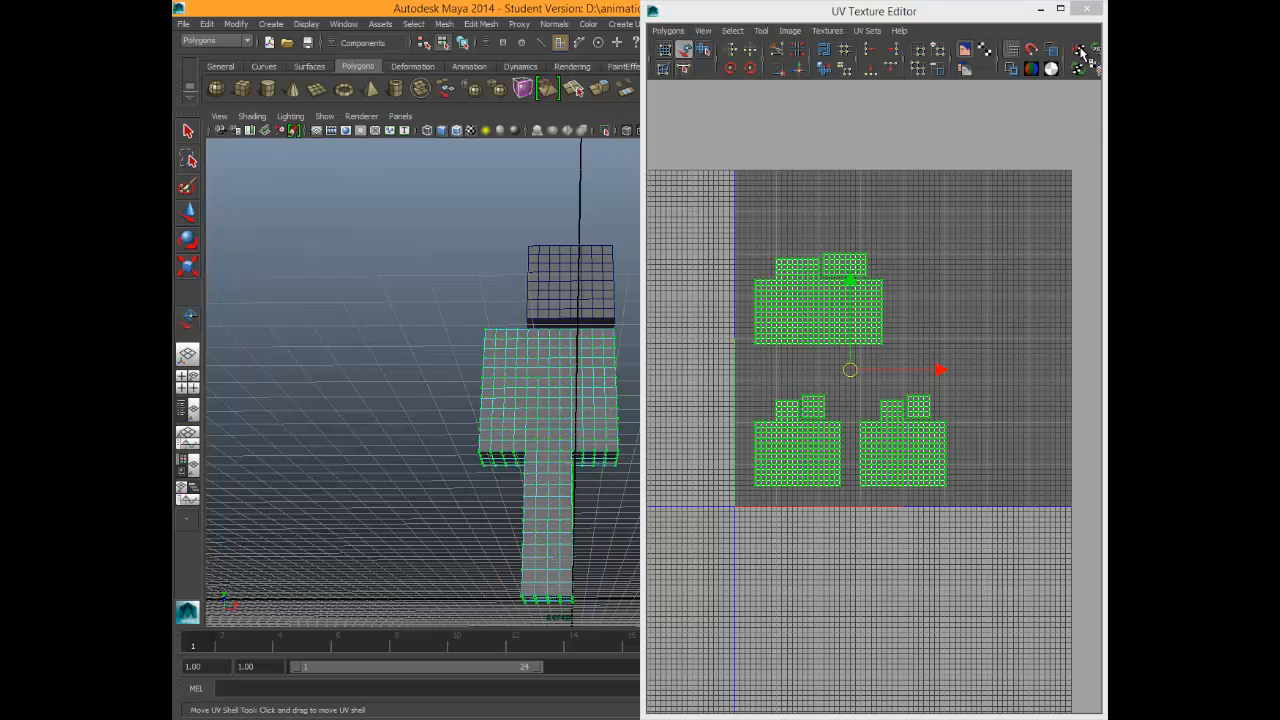
click(1040, 9)
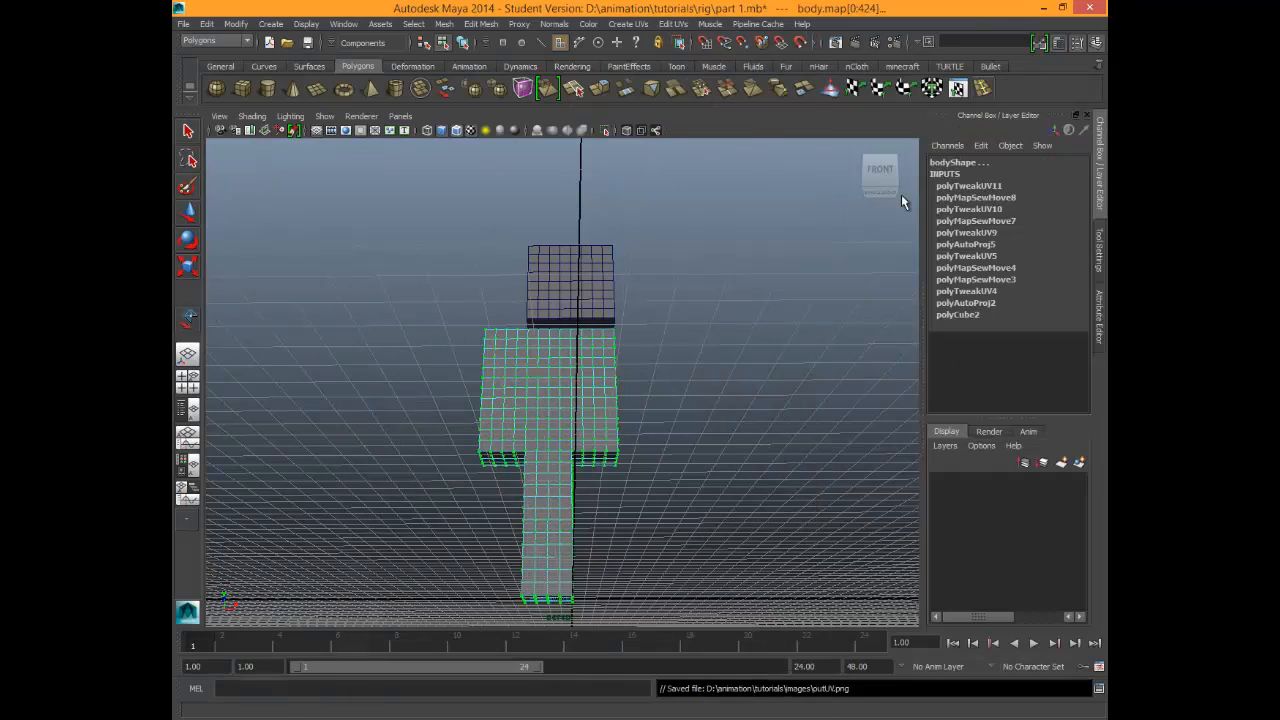
right_click(533, 432)
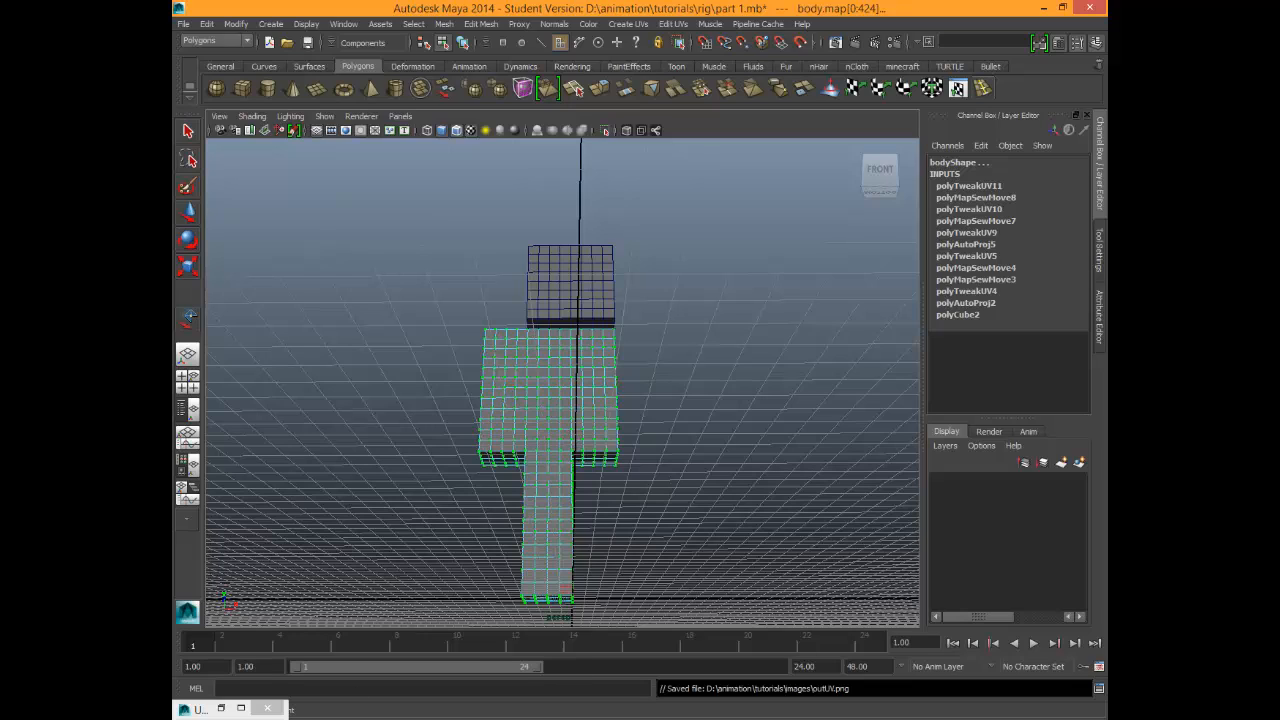
right_click(540, 401)
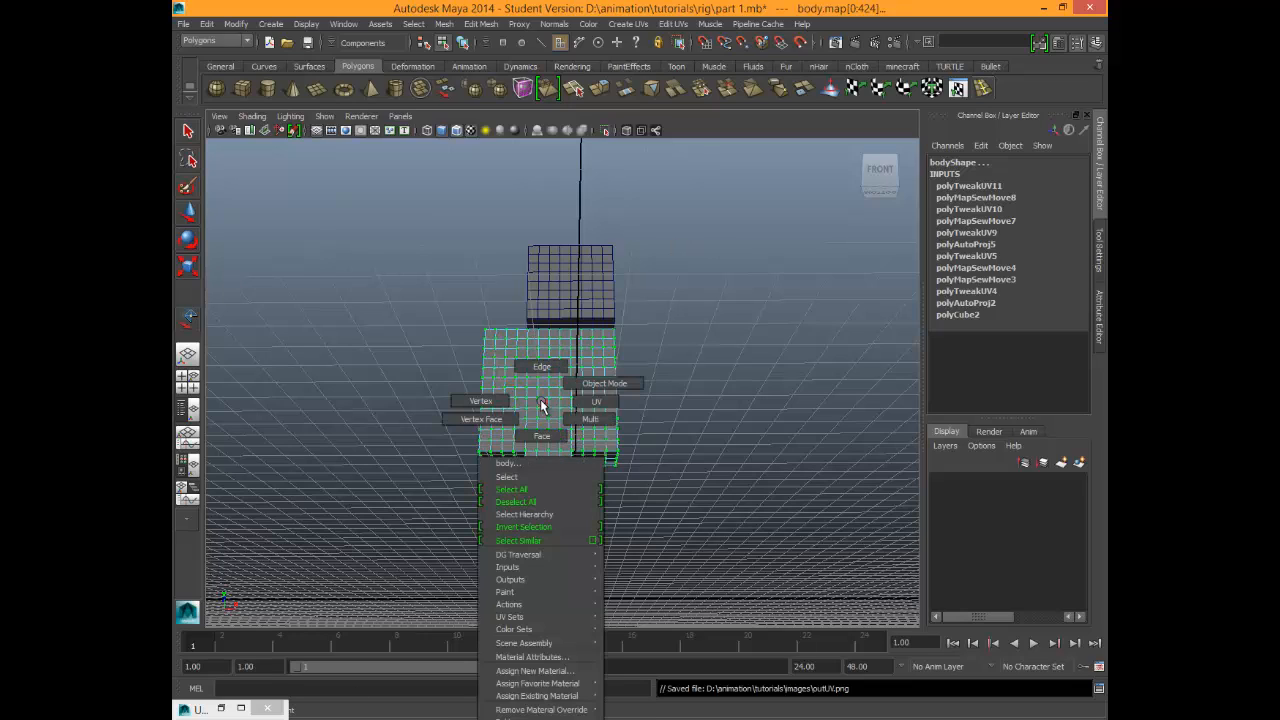
mouse_move(545, 696)
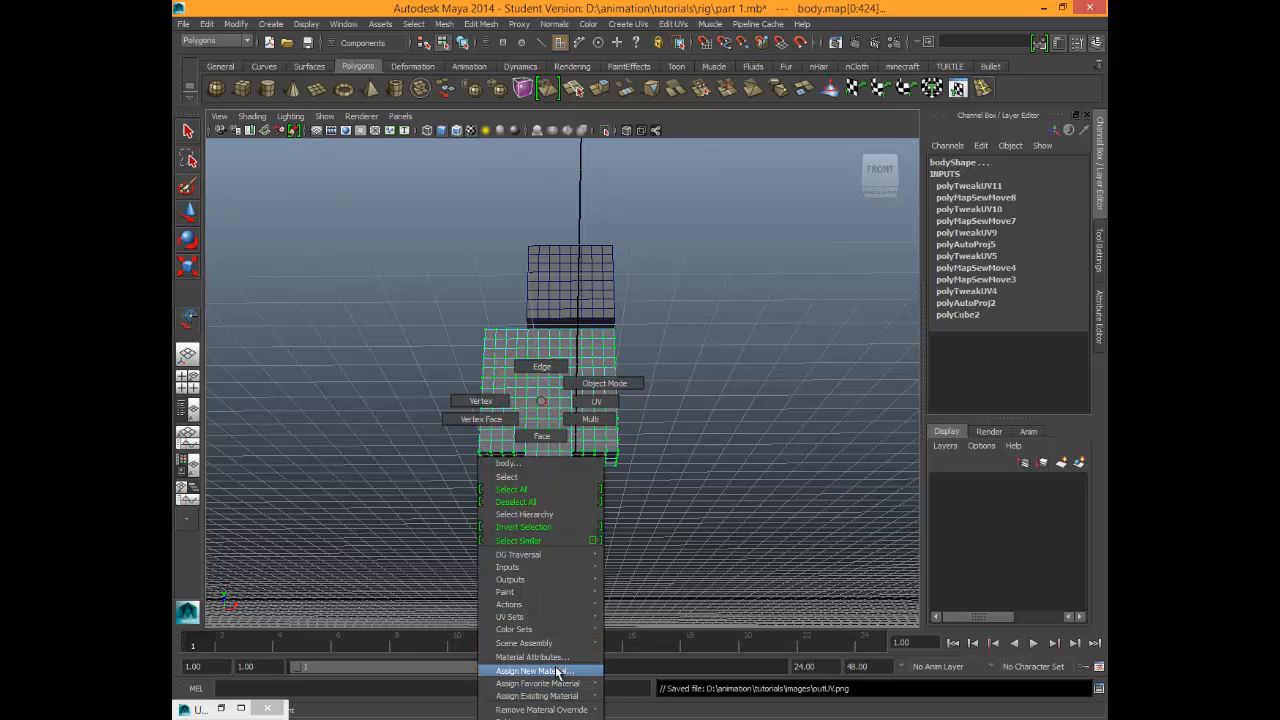
click(556, 671)
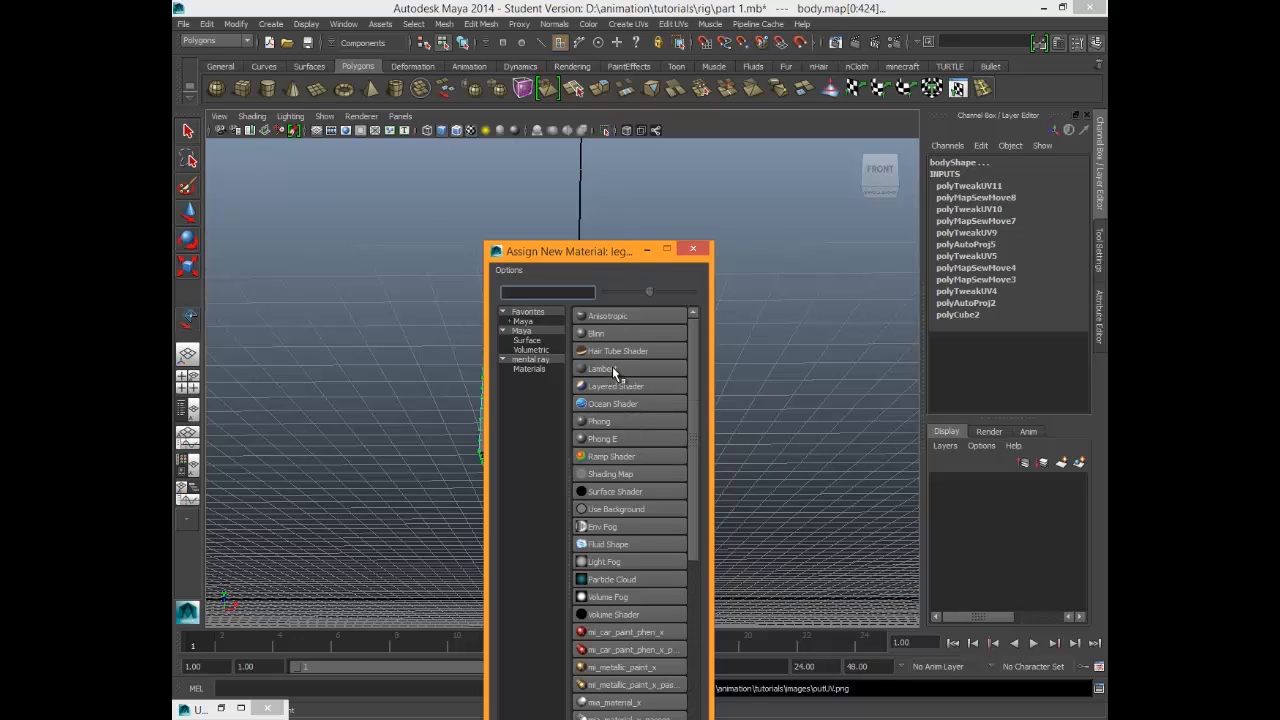
click(614, 370)
Show the Attribute Editor and assign the existing lambert2 material to the still selected body, arm and leg.
click(1099, 318)
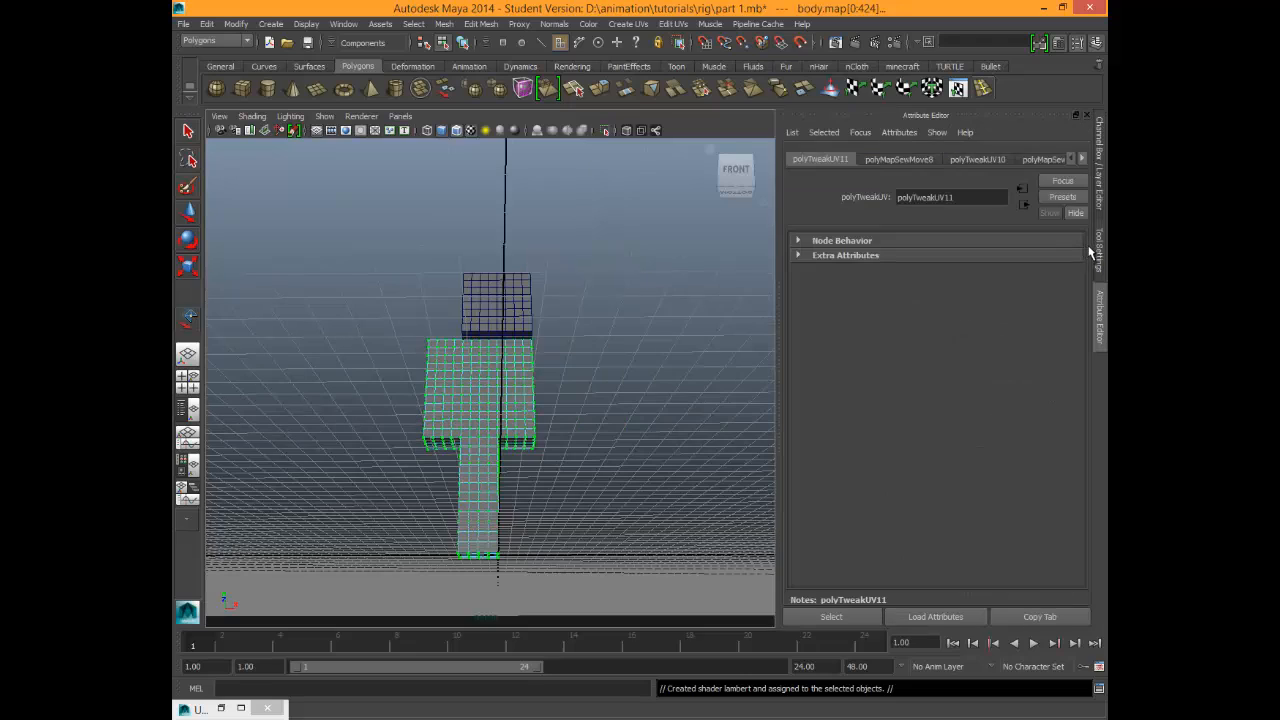
click(1081, 158)
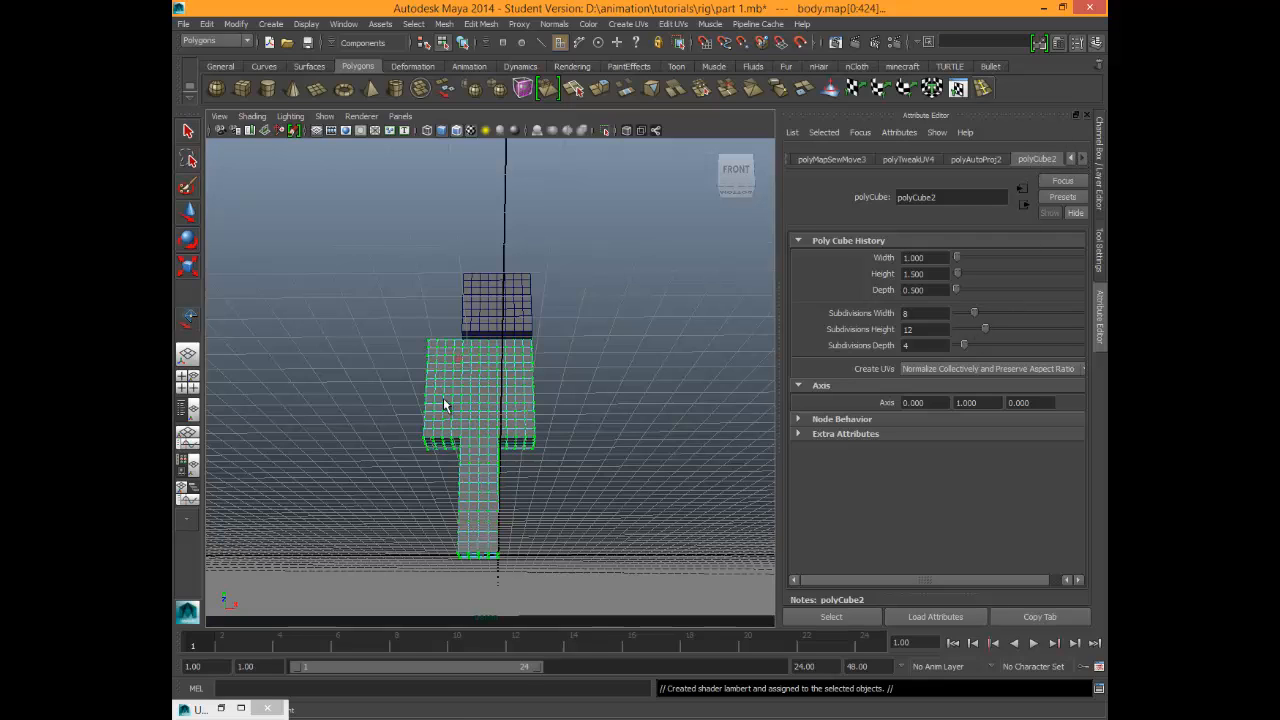
right_drag(488, 377, 584, 685)
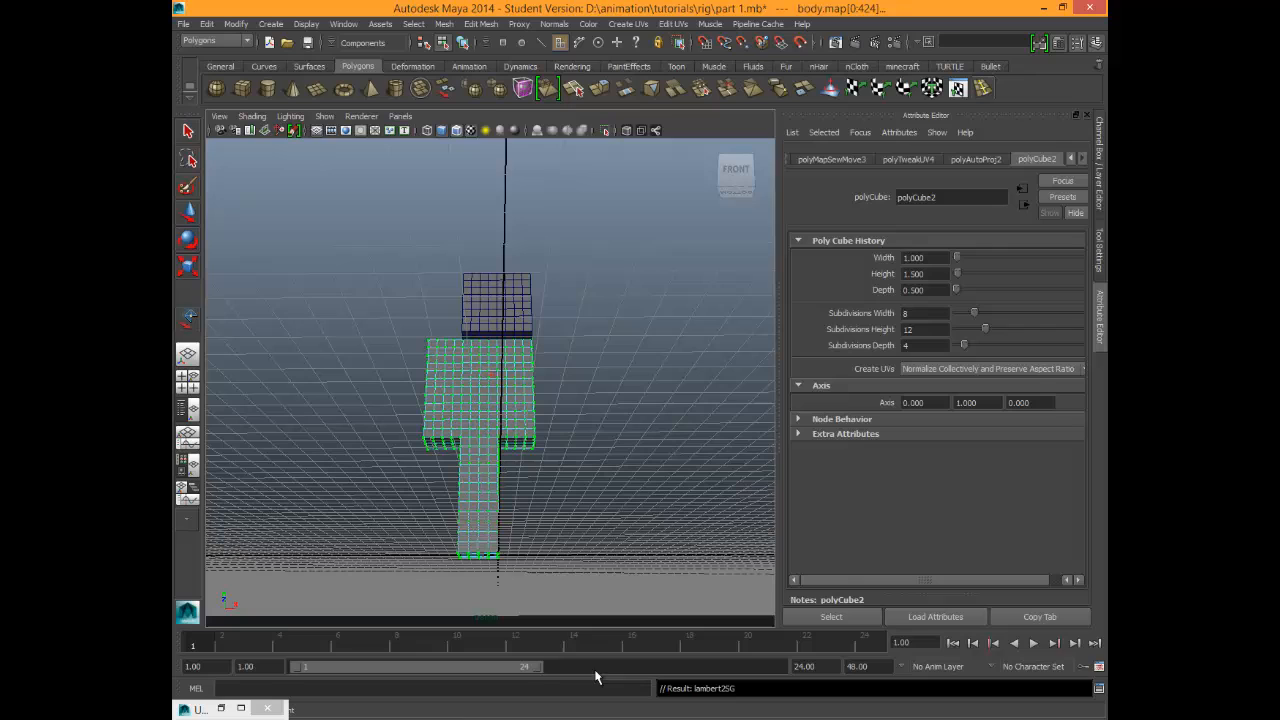
click(1074, 158)
click(1074, 158)
click(1074, 158)
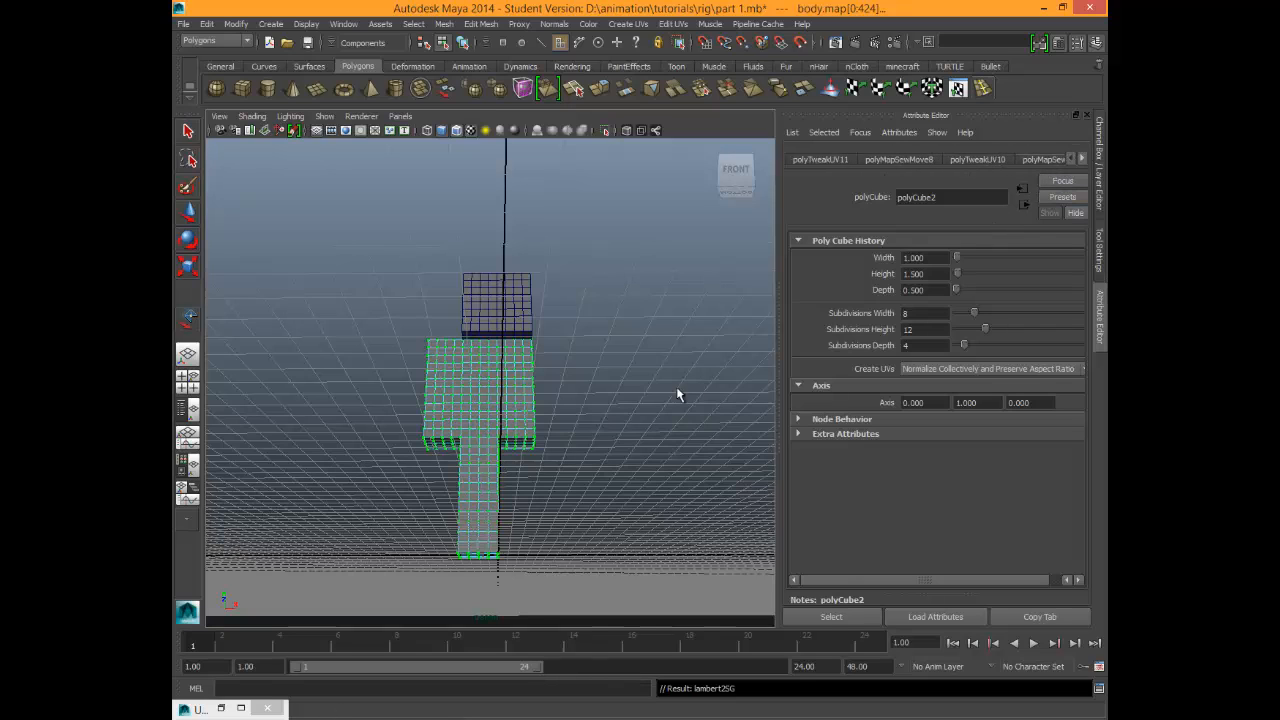
Return to object mode, select the body, left arm and left leg together, and assign the existing lambert2 material to them.
right_drag(487, 373, 543, 352)
click(432, 406)
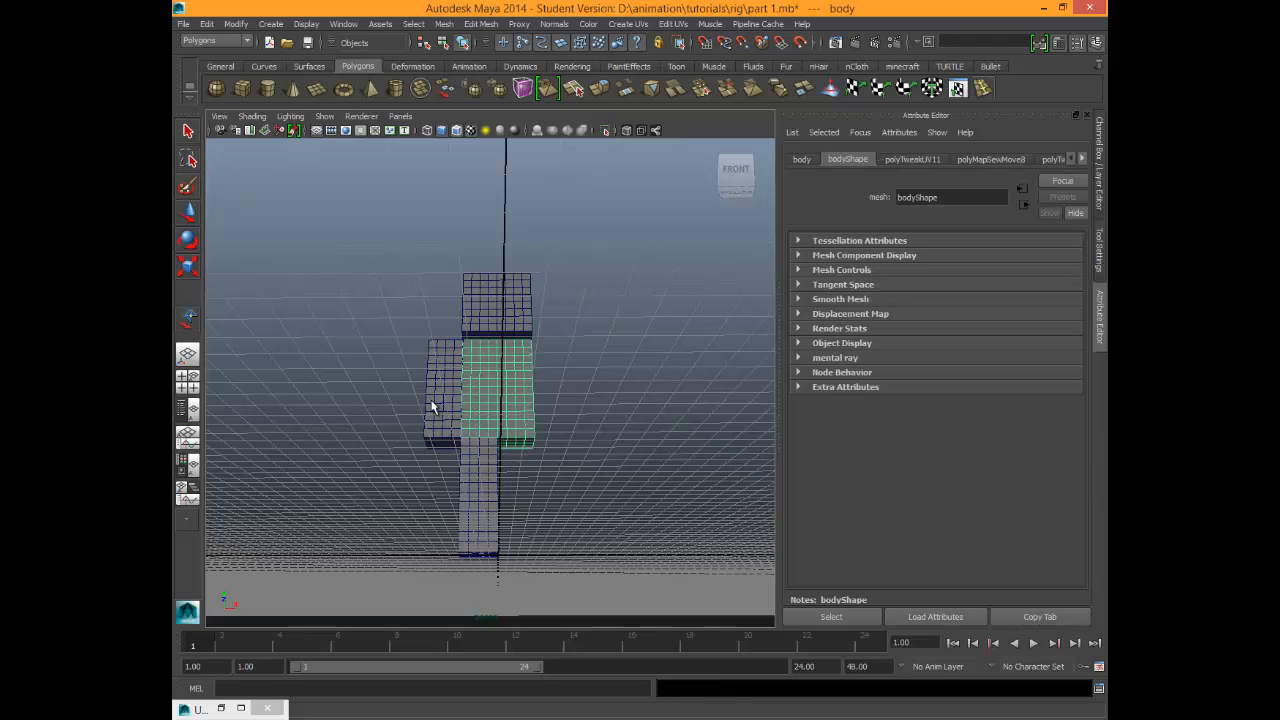
shift+click(435, 412)
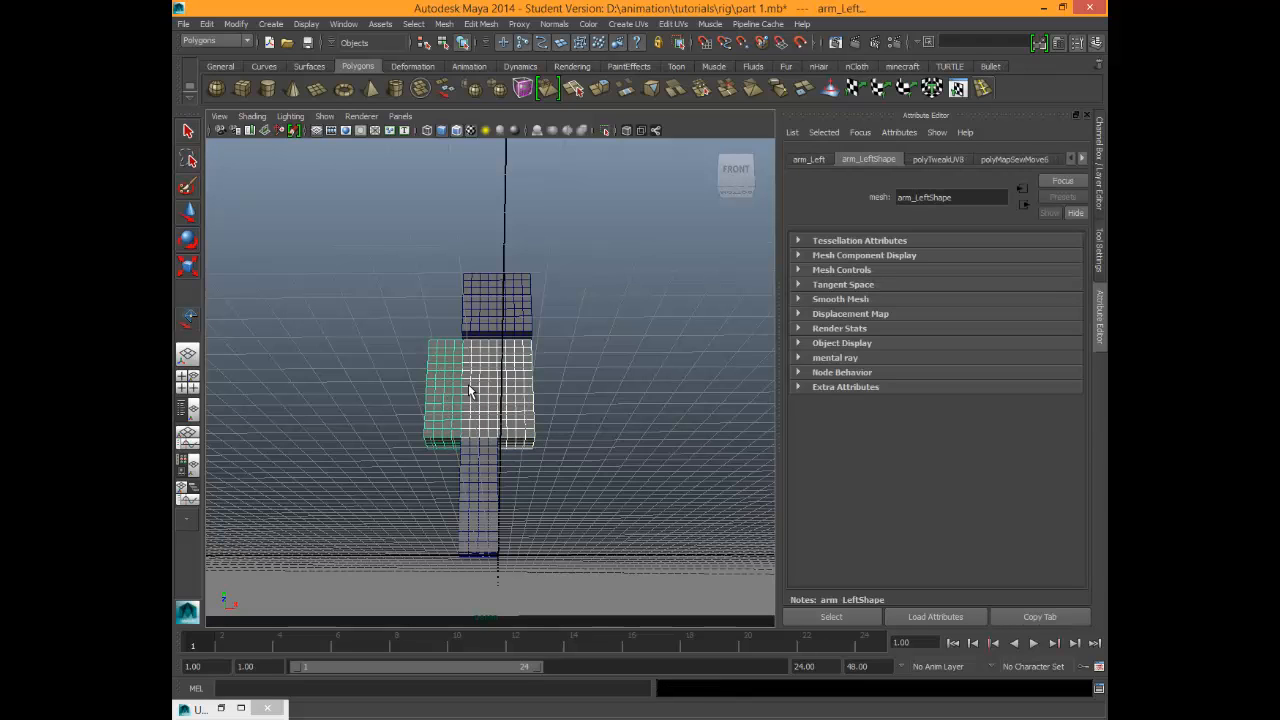
shift+click(475, 474)
right_drag(483, 390, 585, 698)
click(1083, 158)
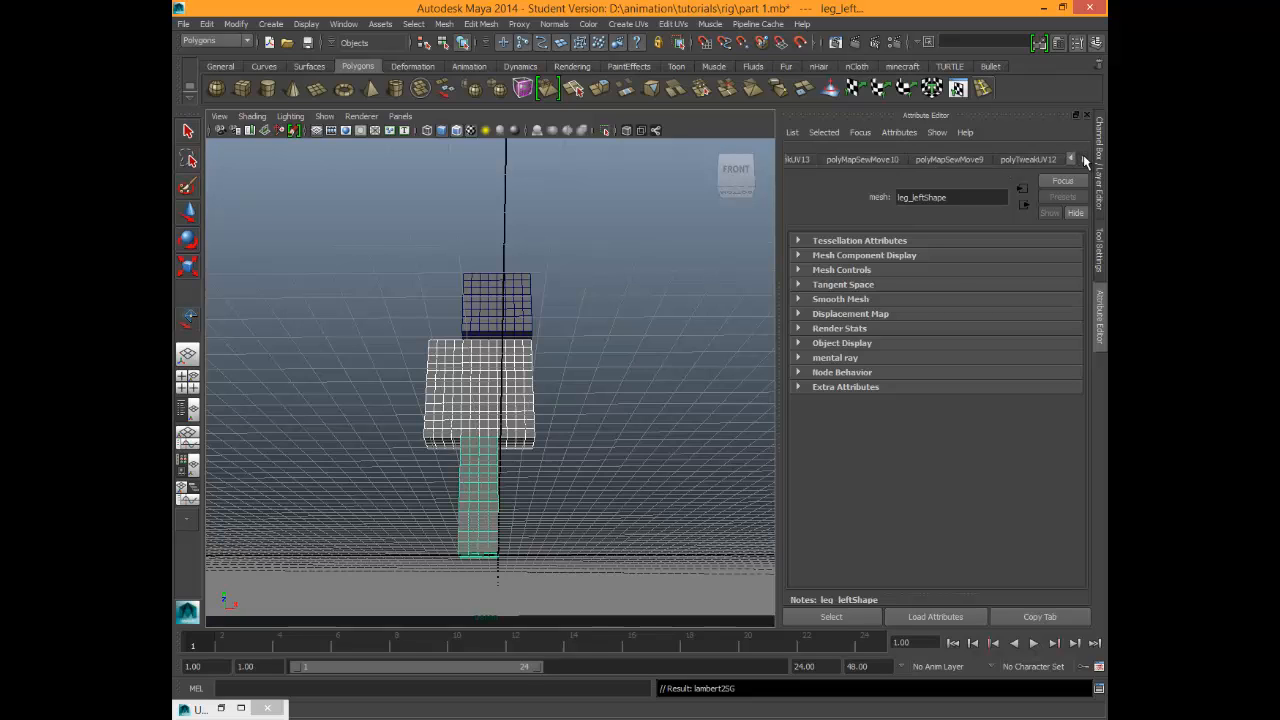
Rename the lambert2 material of the selected body, left arm and left leg to lambert_Skin_body.
click(1083, 158)
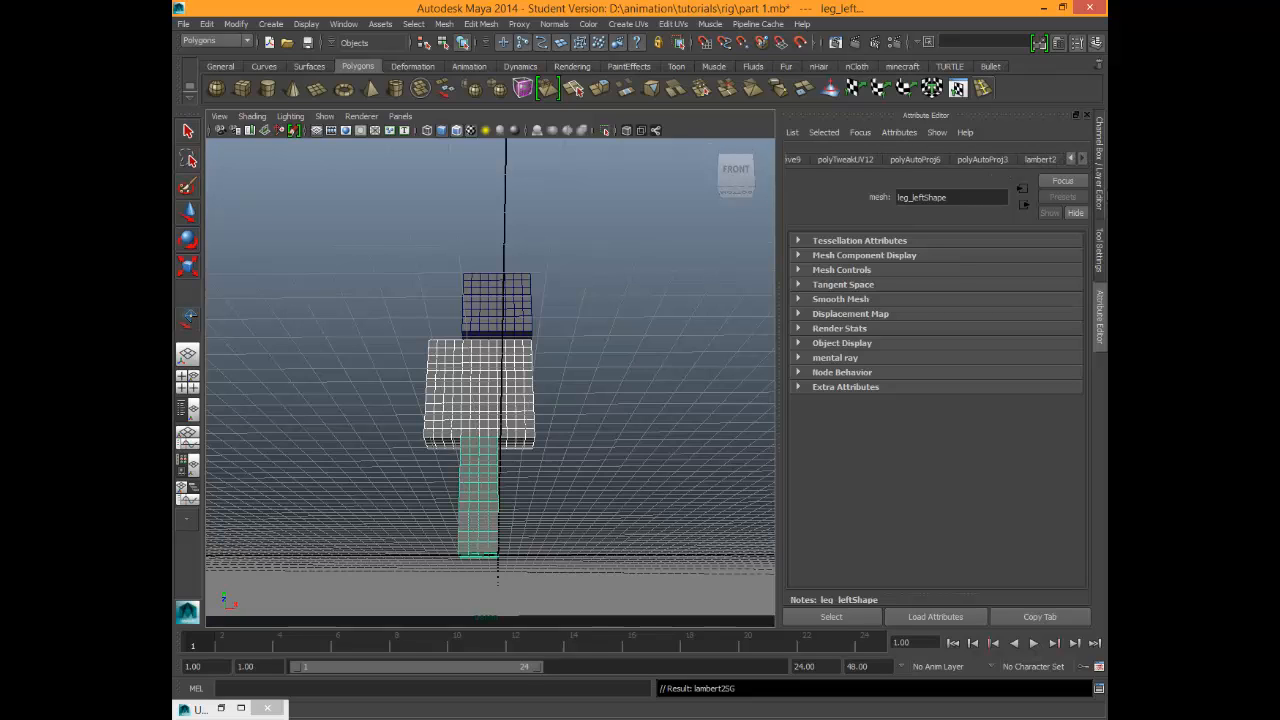
click(1040, 159)
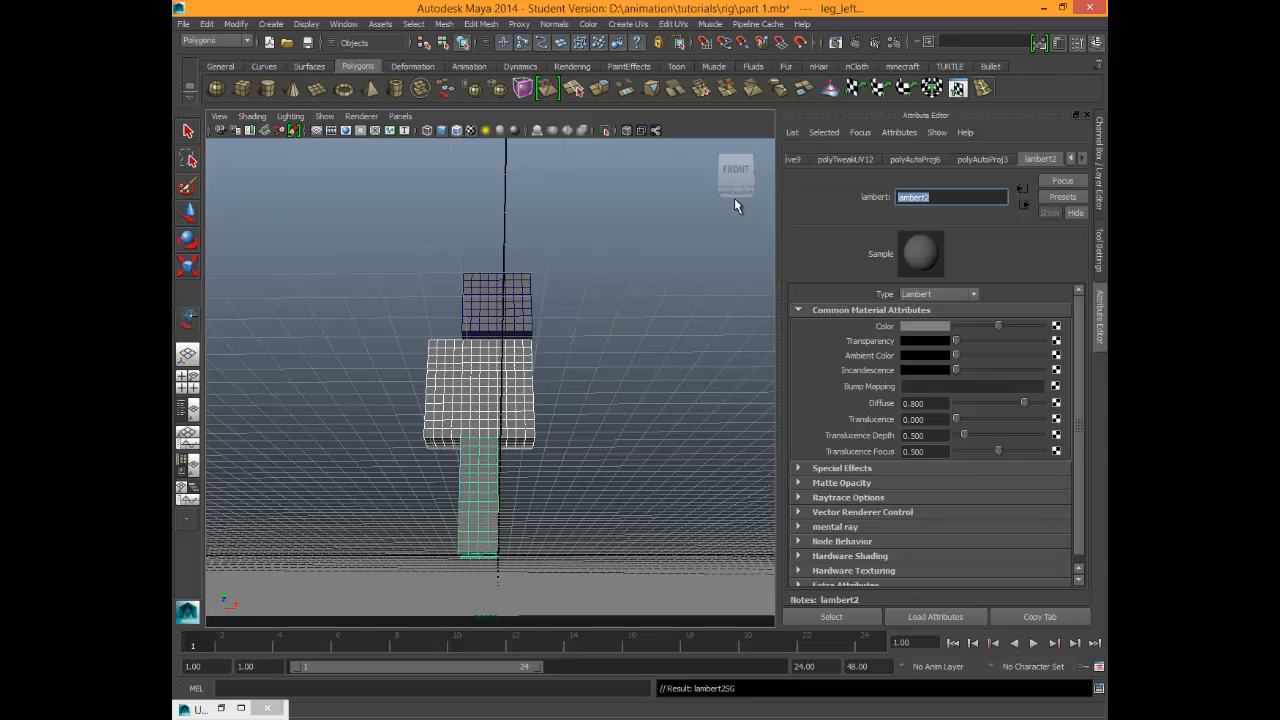
key(BackSpace)
text(leg)
key(ctrl+z)
key(ctrl+z)
key(Right)
key(End)
key(BackSpace)
text(_SK)
key(BackSpace)
key(BackSpace)
key(BackSpace)
key(BackSpace)
Try to map a File texture to the Color of lambert_Skin_body, with its filter type set to Off.
click(1056, 328)
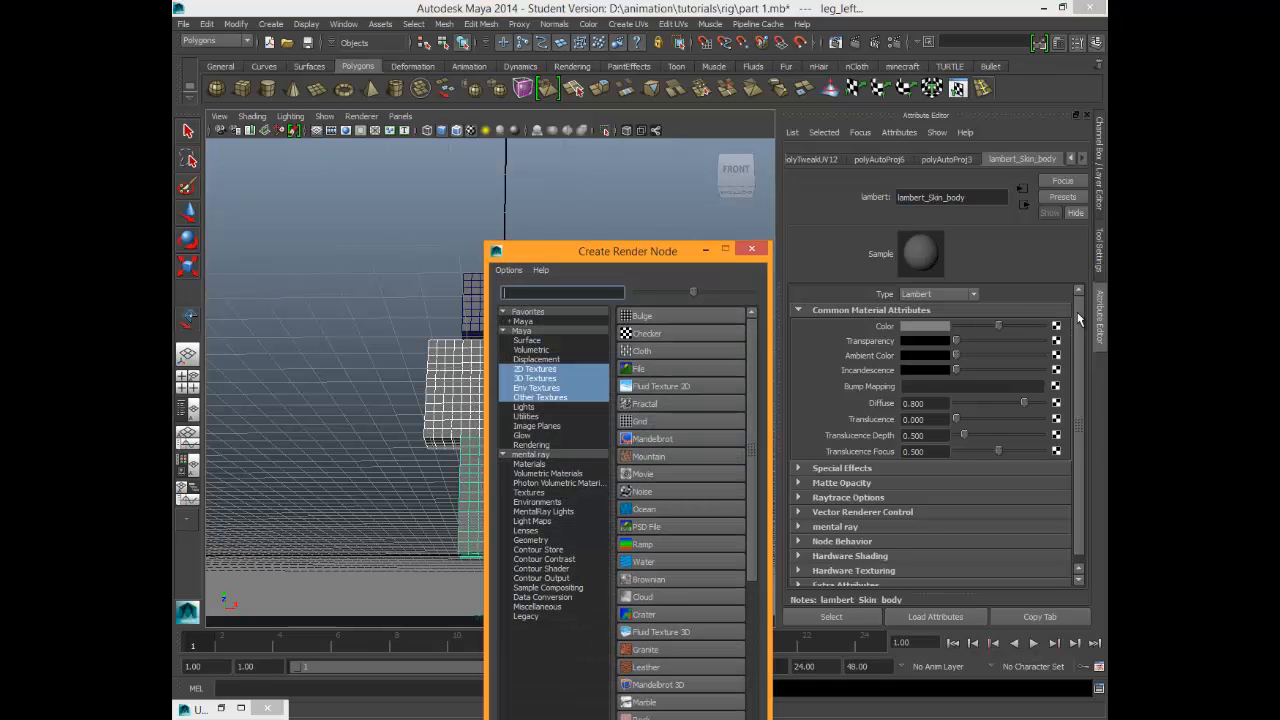
click(650, 370)
click(921, 311)
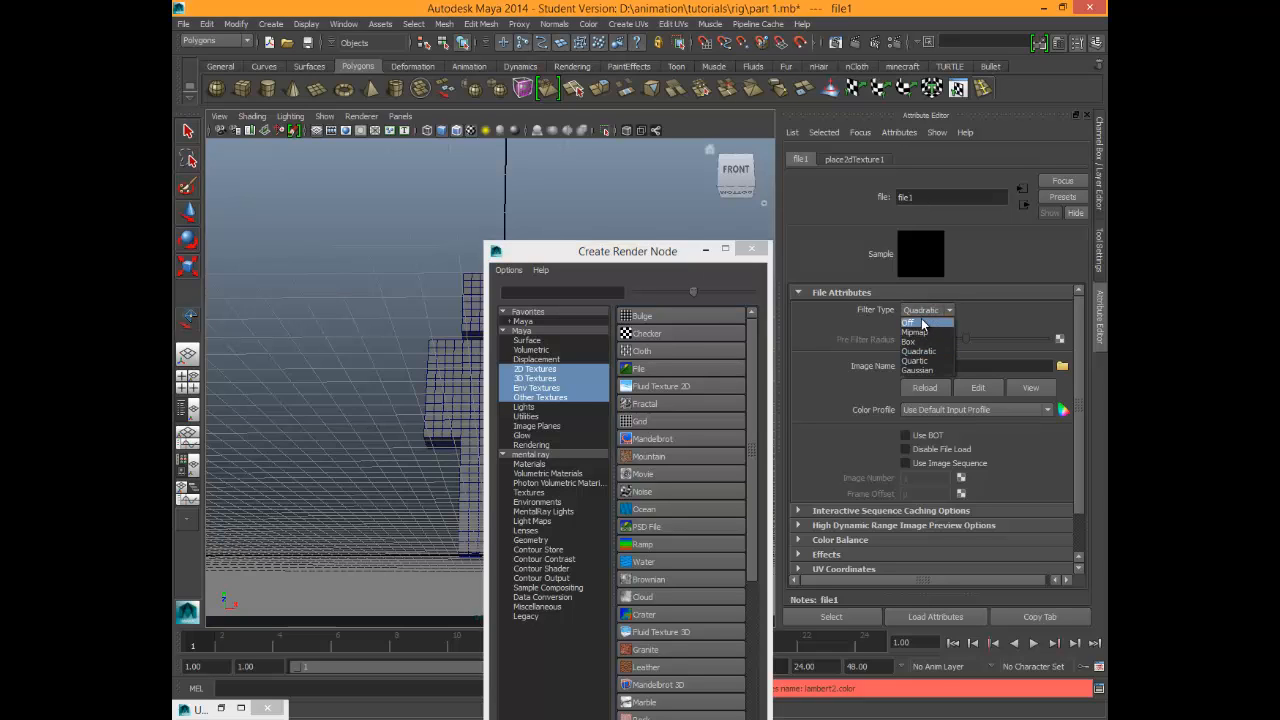
click(922, 323)
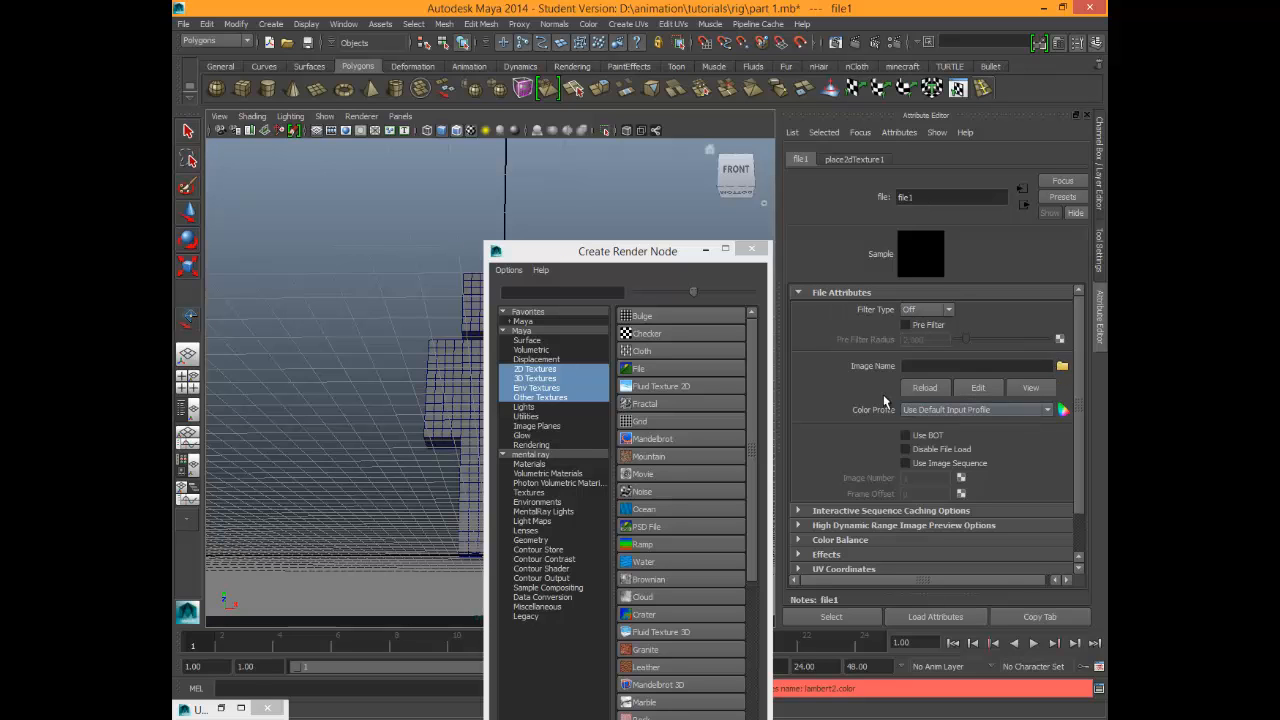
Load texture_body.png from the tutorials project's images folder as the file texture's image.
click(1061, 368)
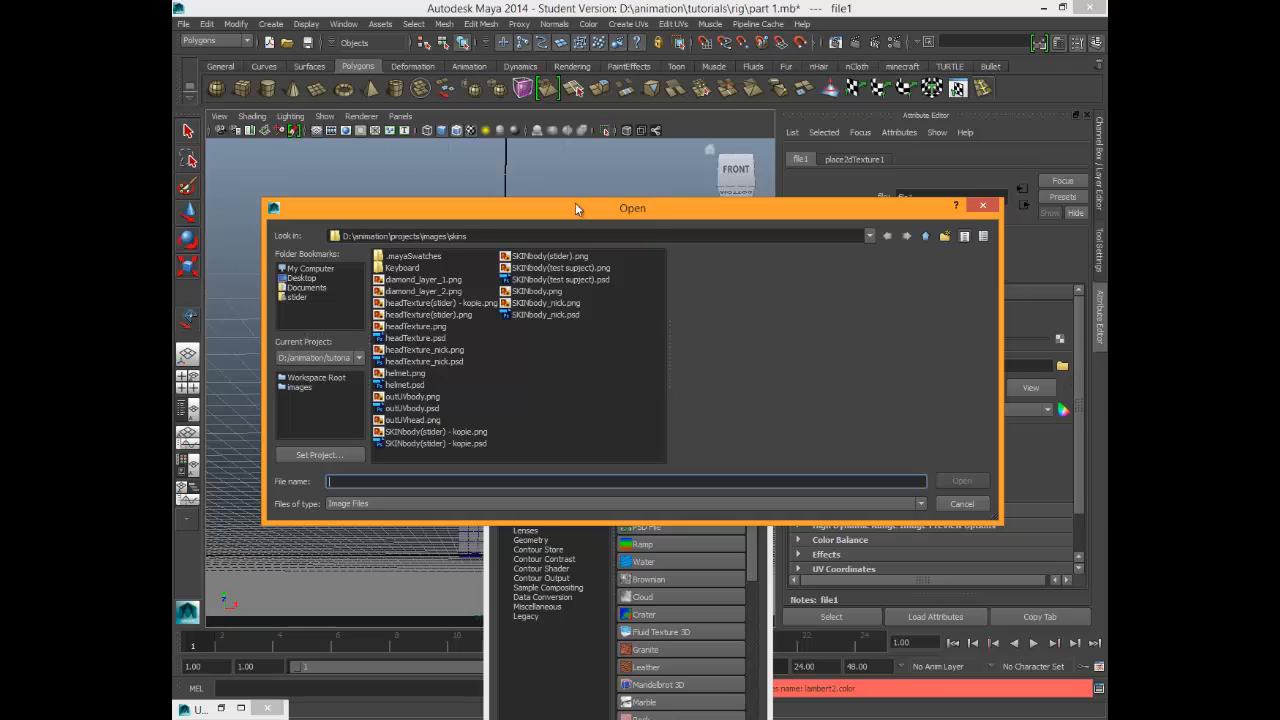
click(925, 237)
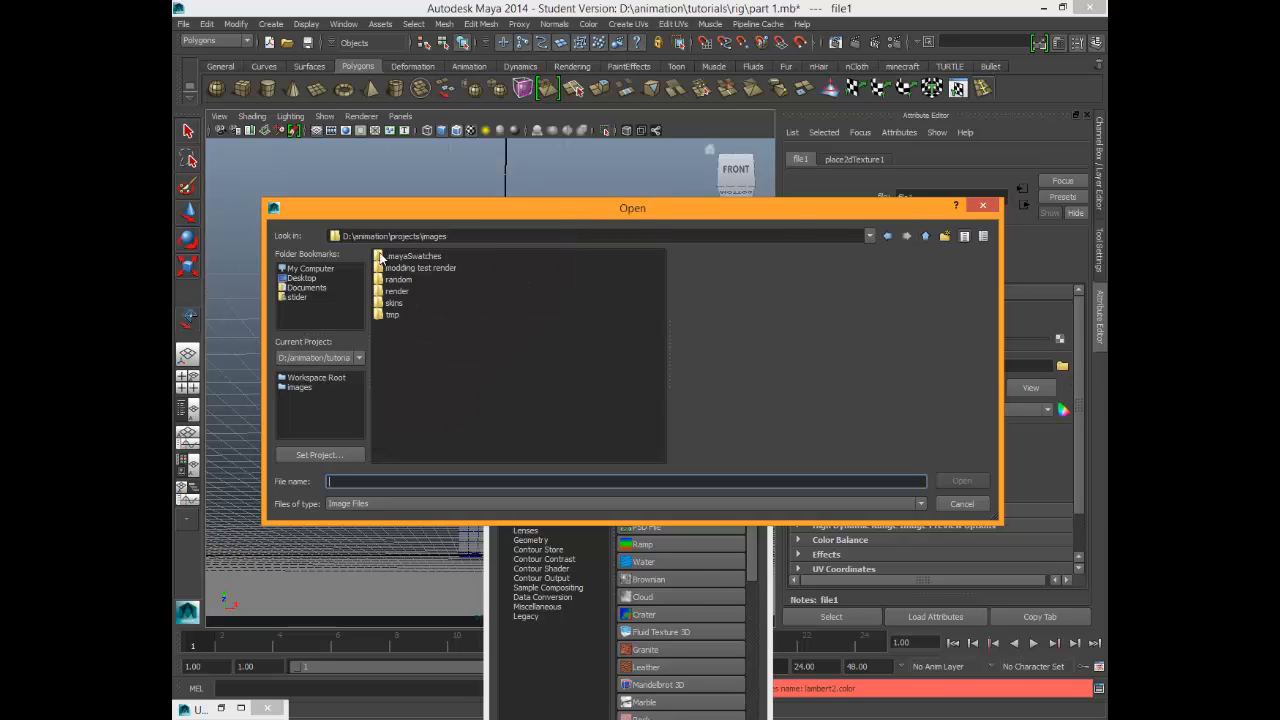
click(302, 386)
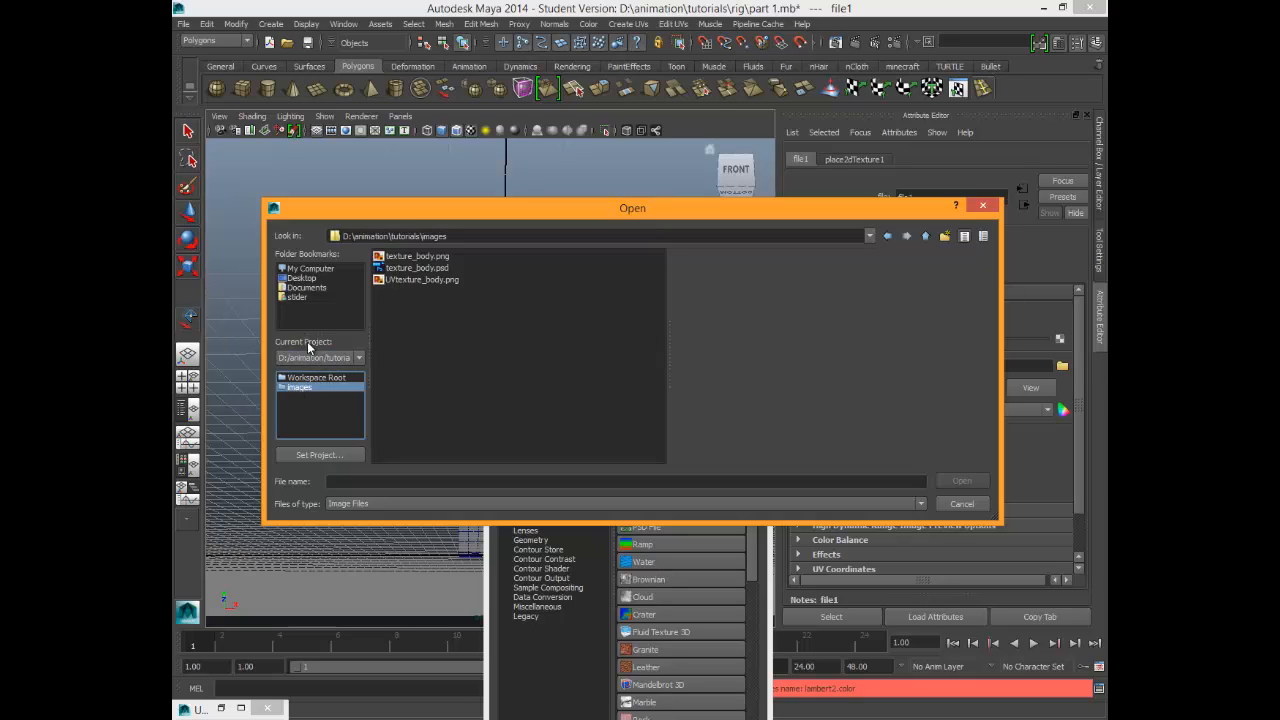
click(326, 358)
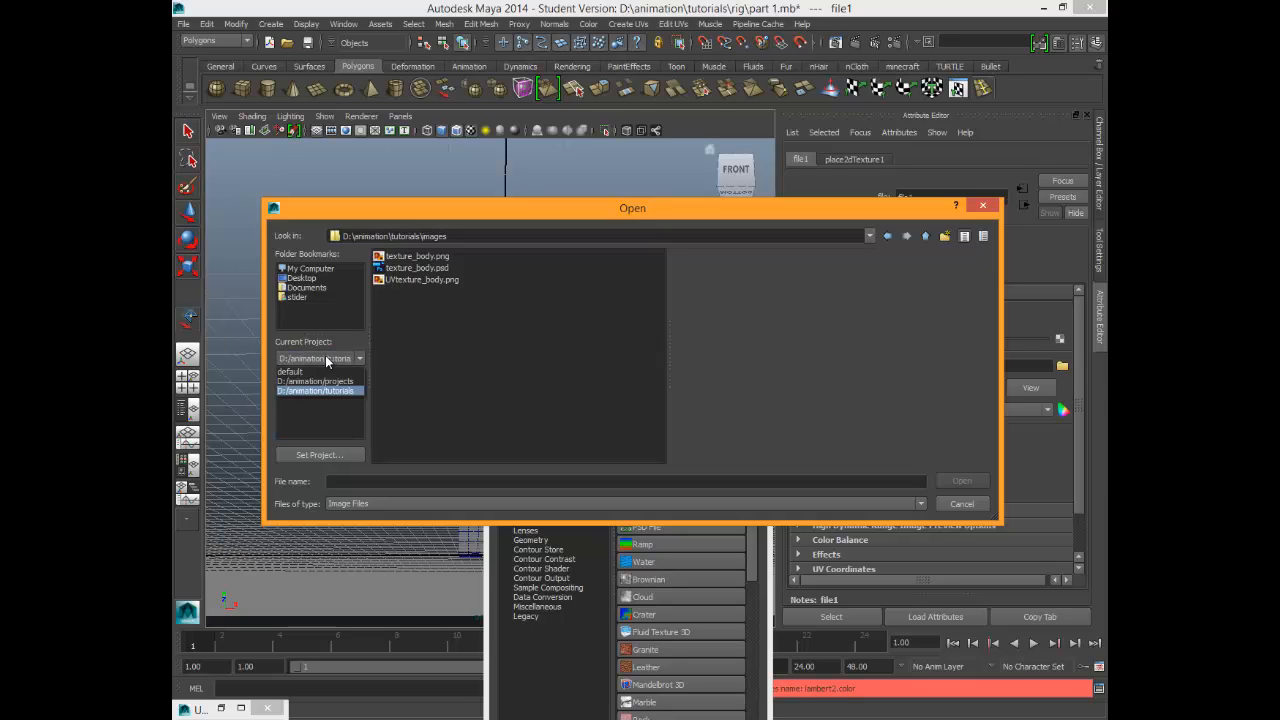
click(497, 401)
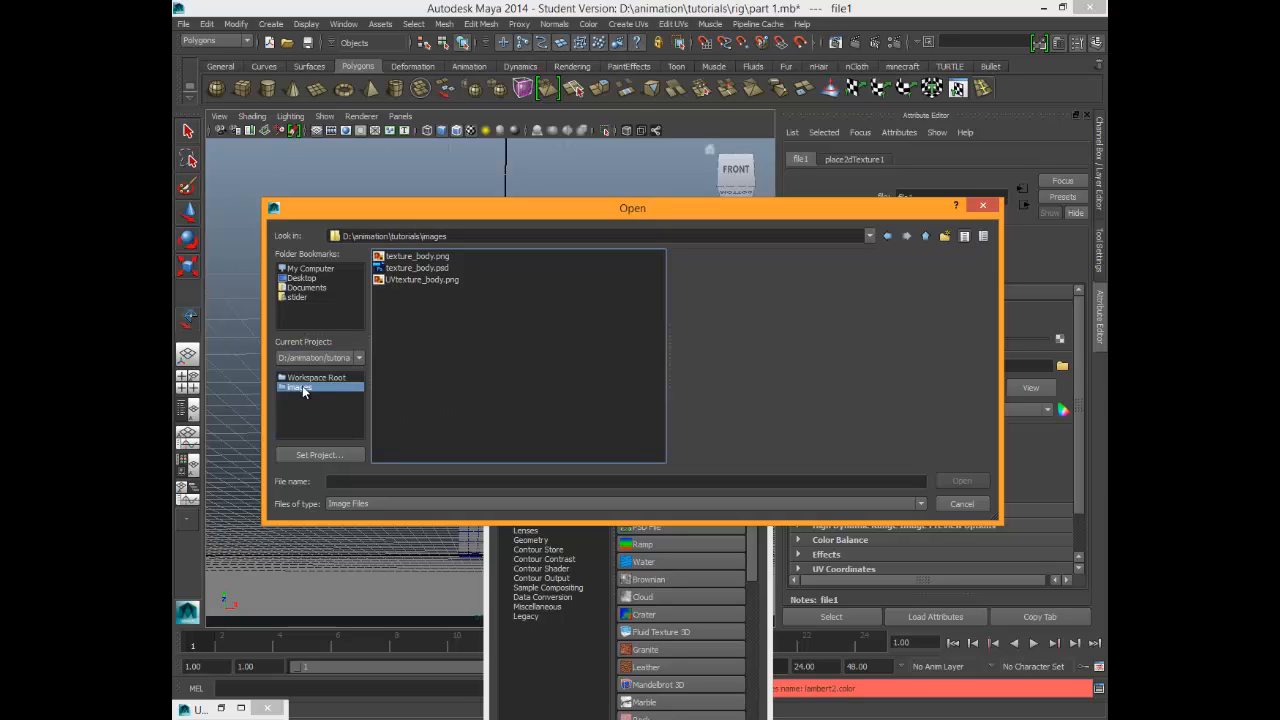
click(430, 256)
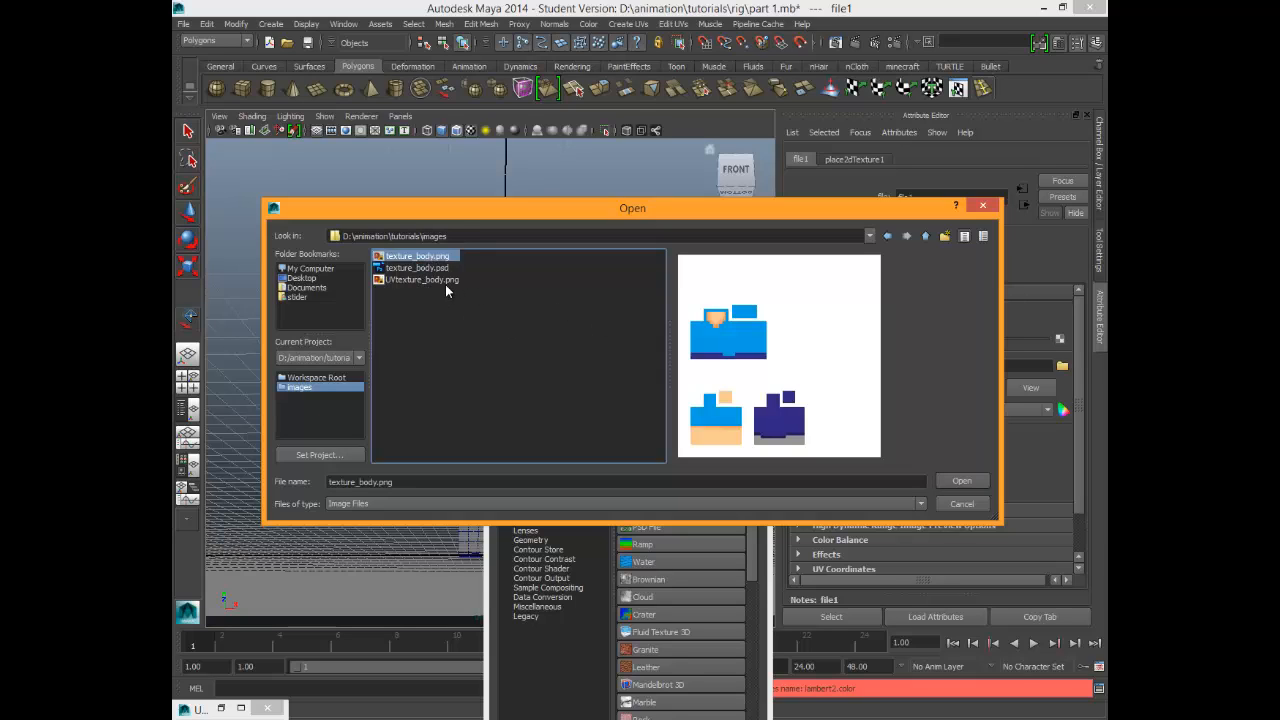
click(427, 281)
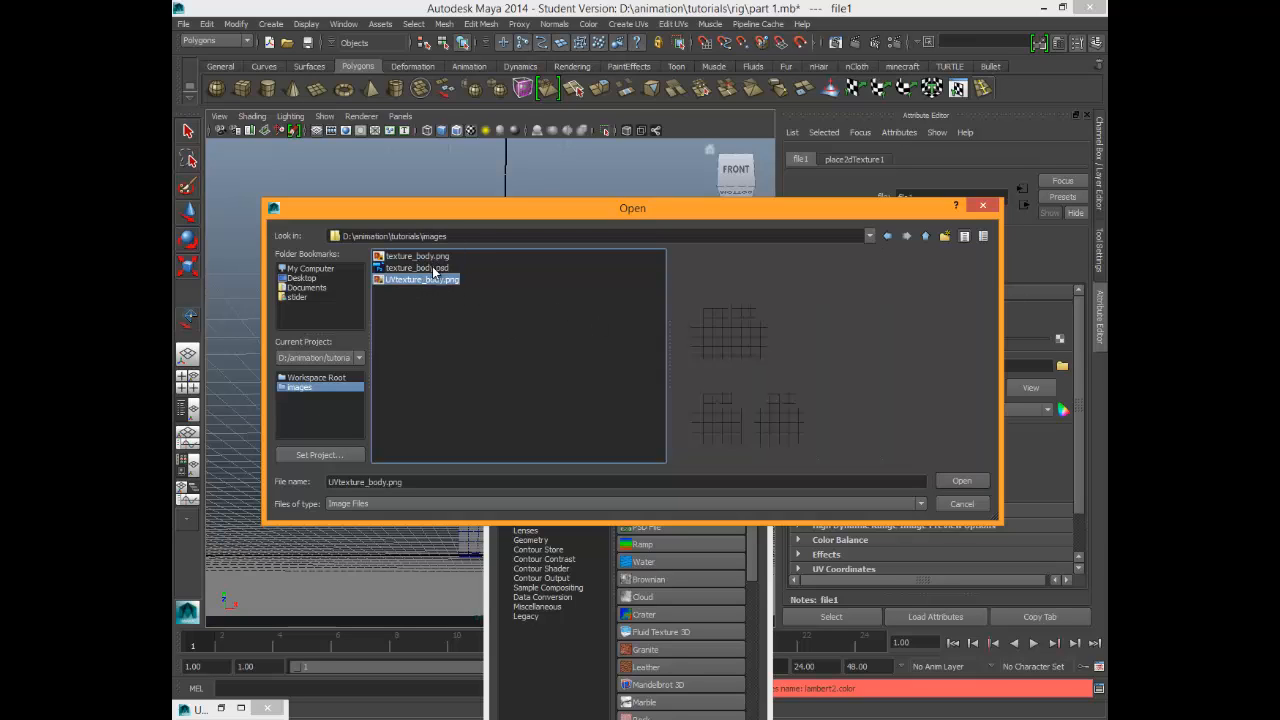
click(430, 257)
click(432, 268)
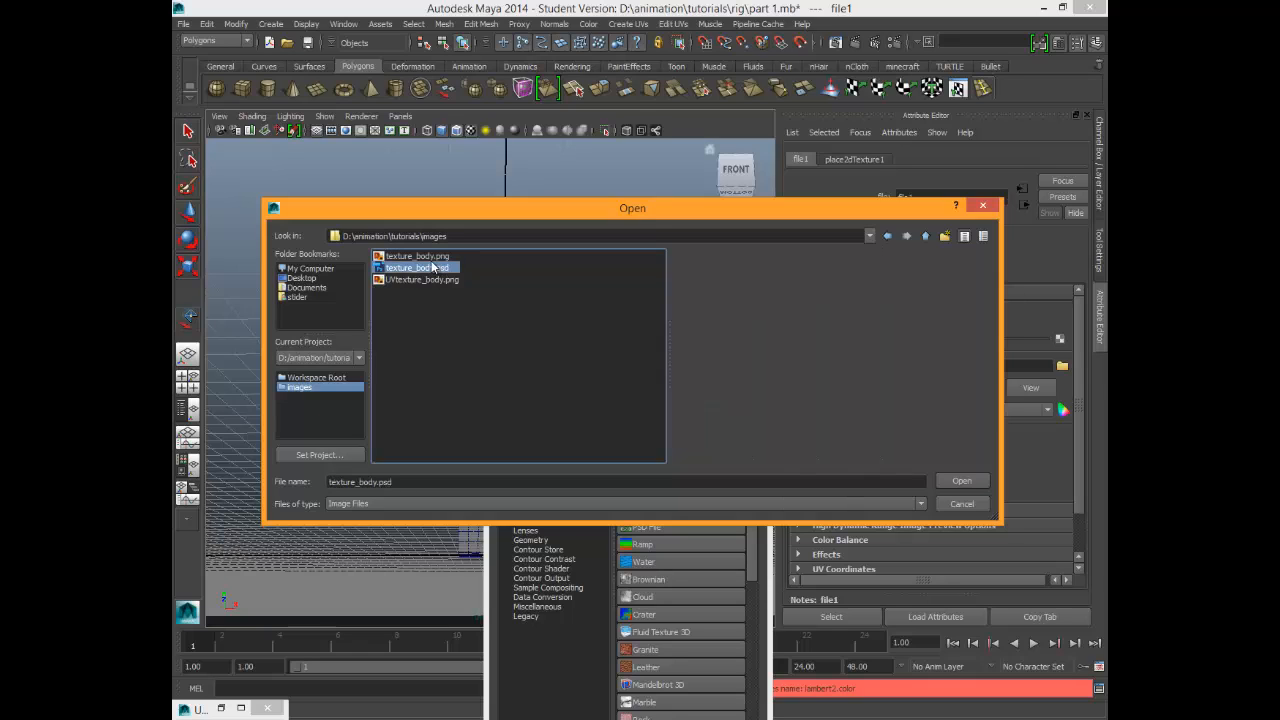
click(432, 257)
click(431, 268)
click(432, 257)
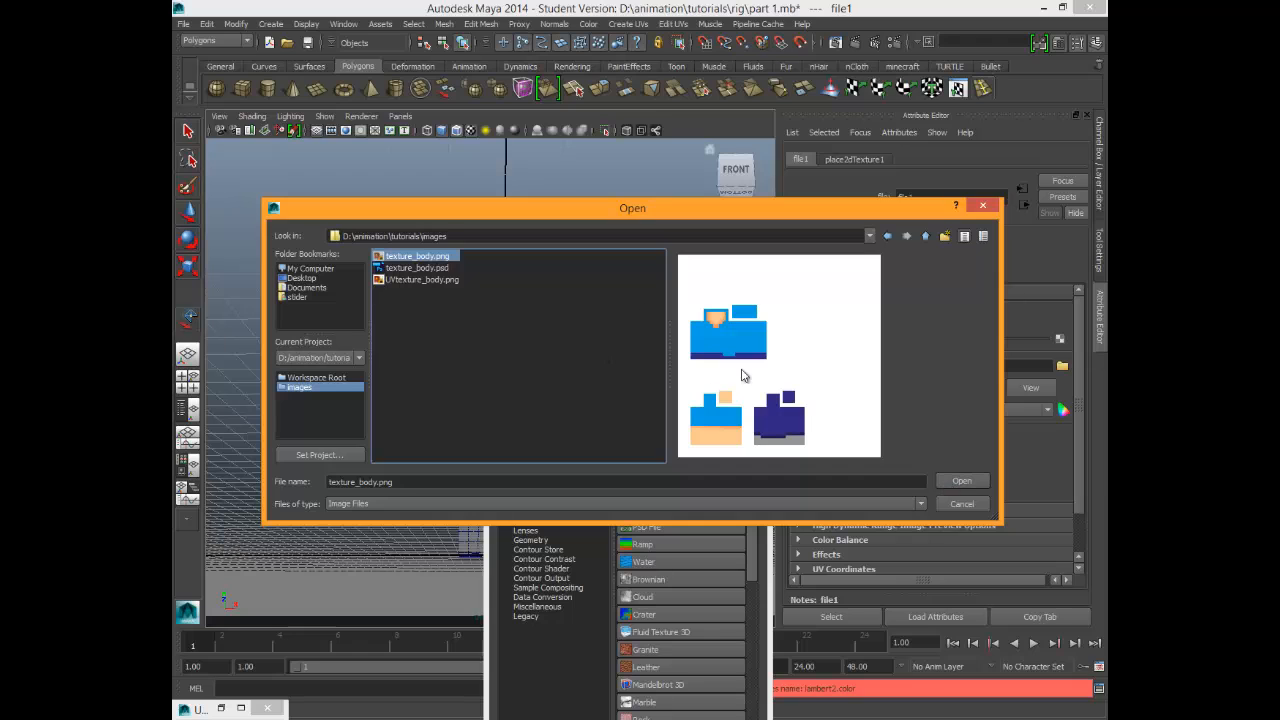
click(966, 481)
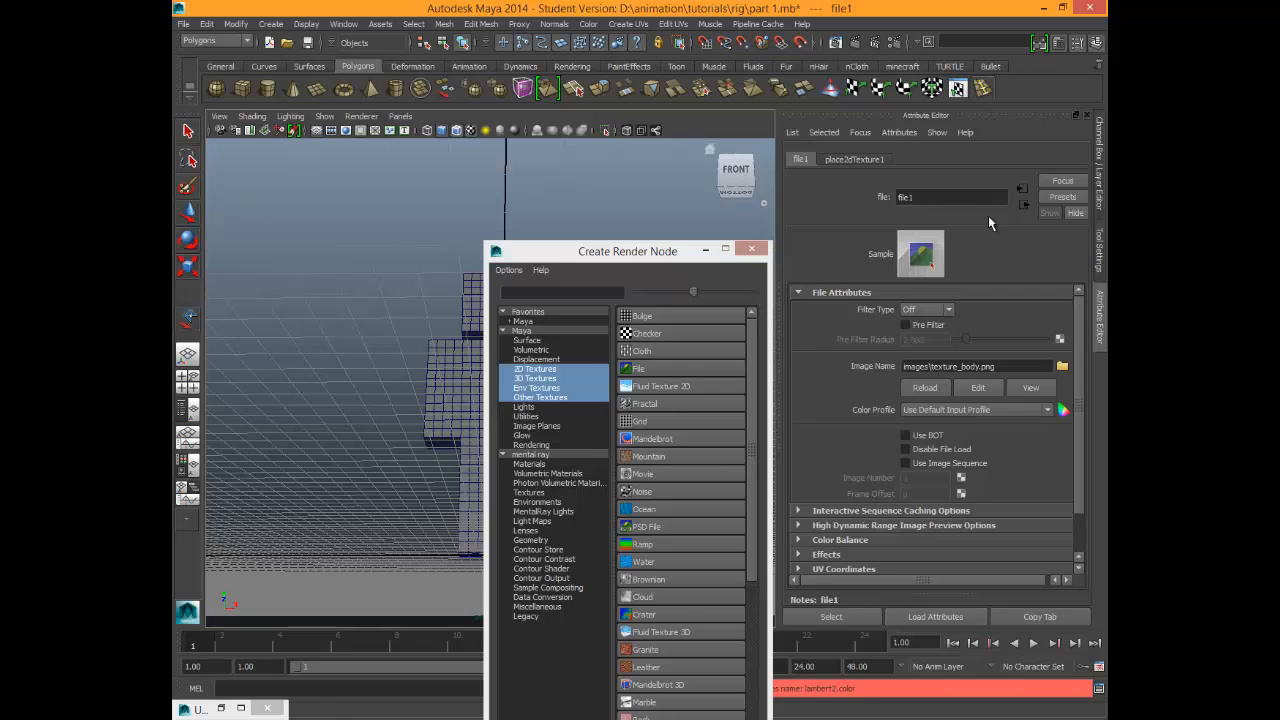
Check the file texture's input and output connections, and try adding another File texture with its filter type set to Off.
click(1022, 188)
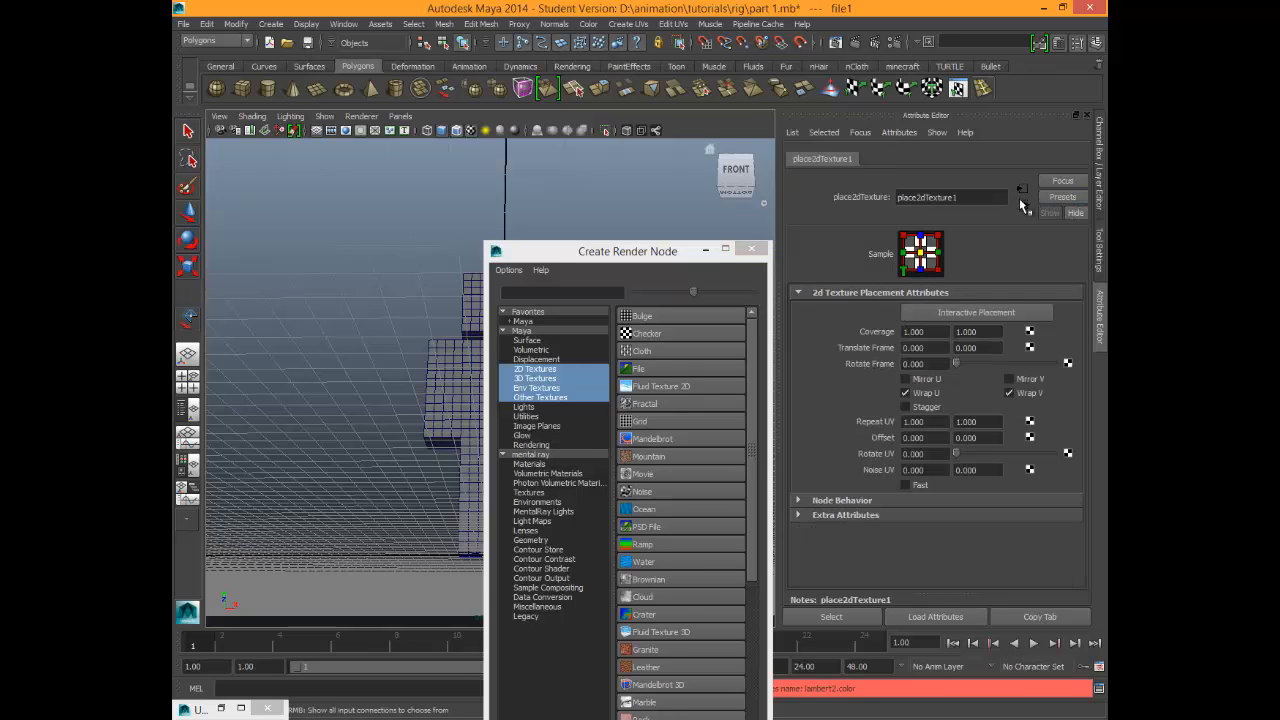
click(1023, 204)
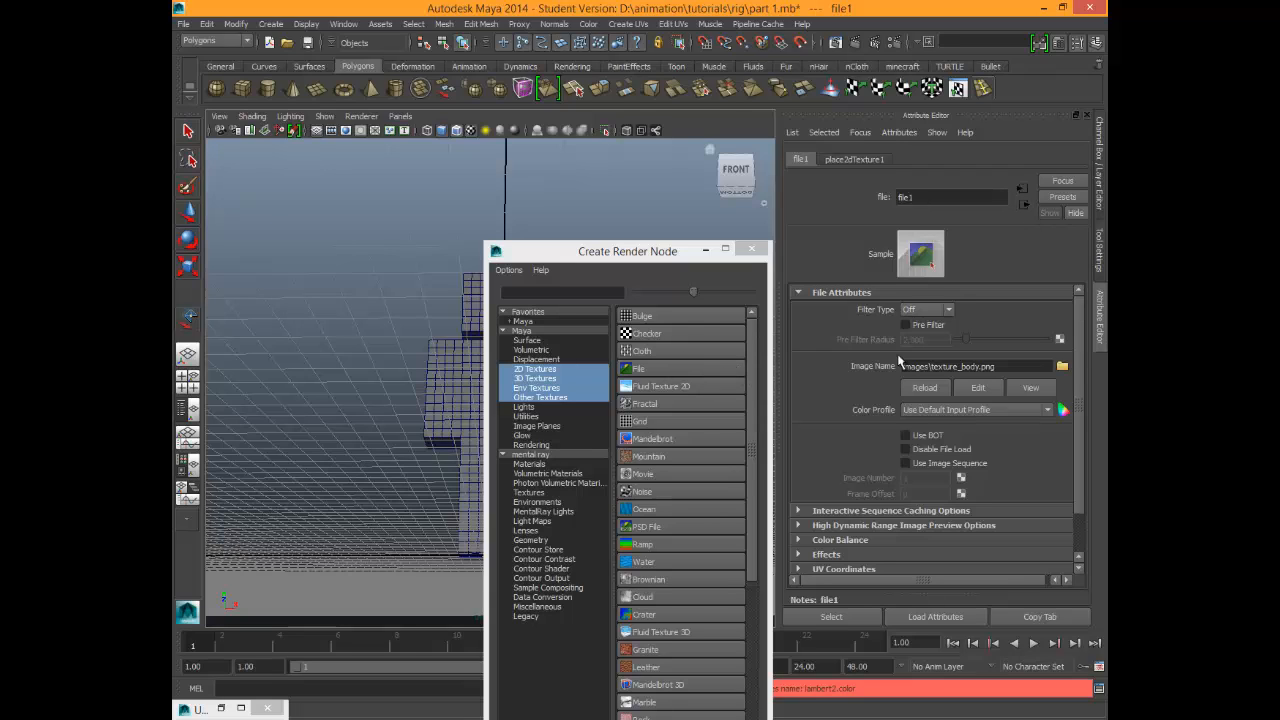
click(667, 368)
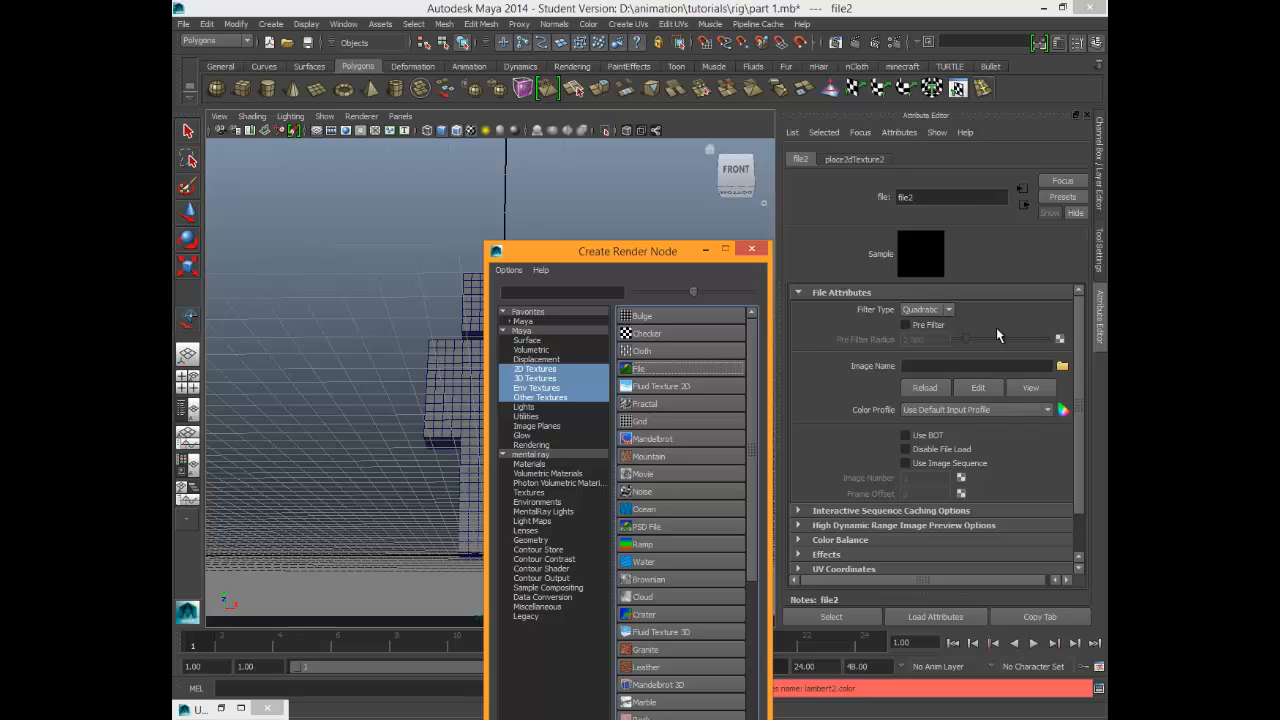
click(947, 309)
click(958, 334)
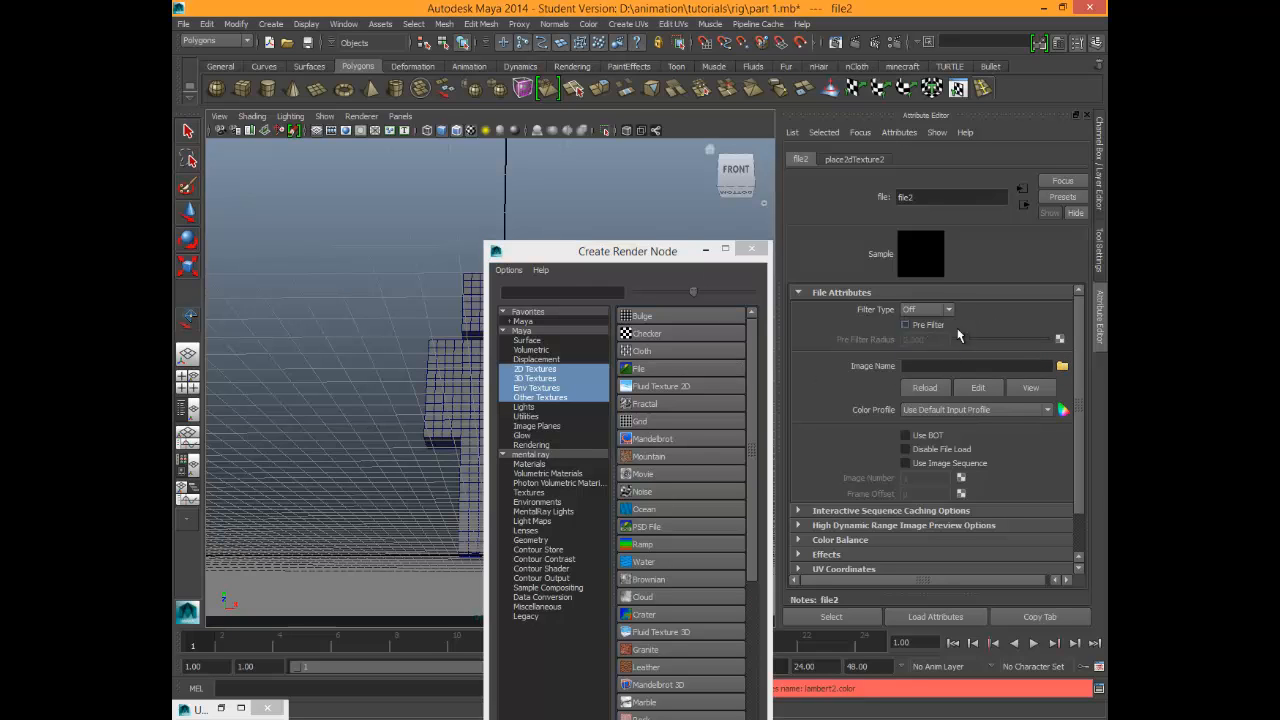
click(753, 250)
Reselect the left arm, body and left leg together and map a File texture to the Color of lambert_Skin_body.
click(596, 278)
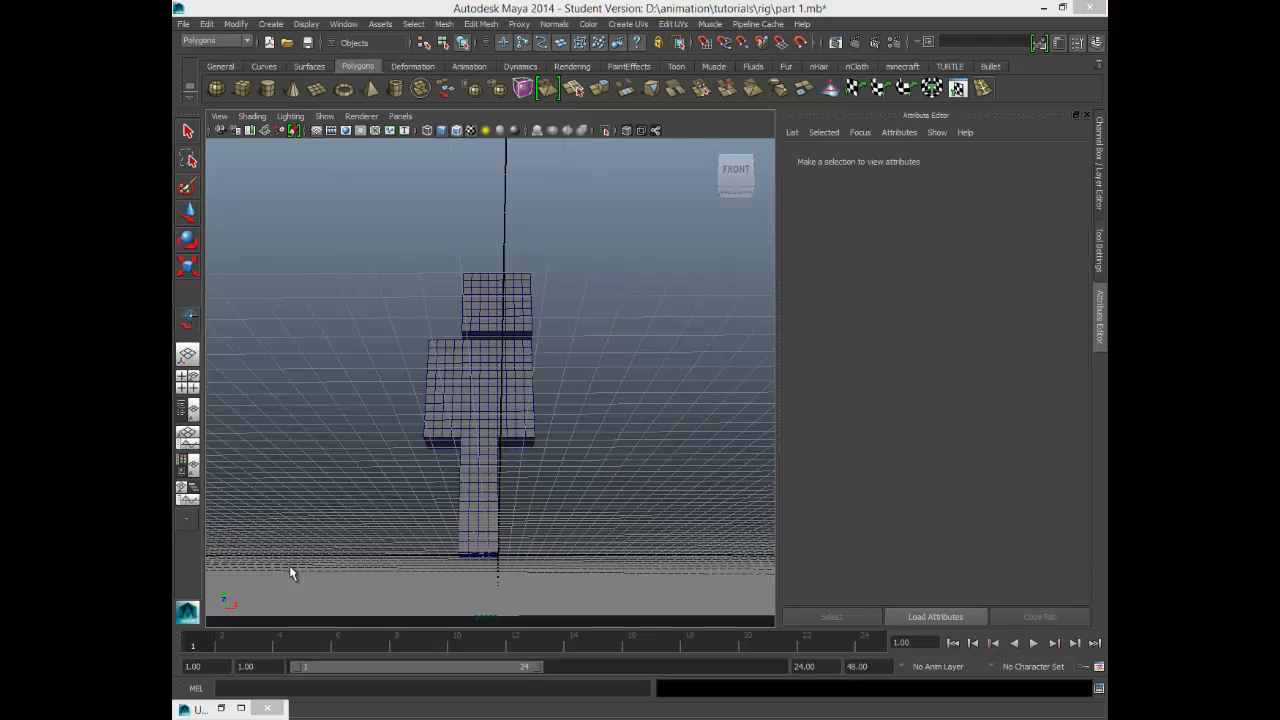
click(459, 382)
shift+click(465, 385)
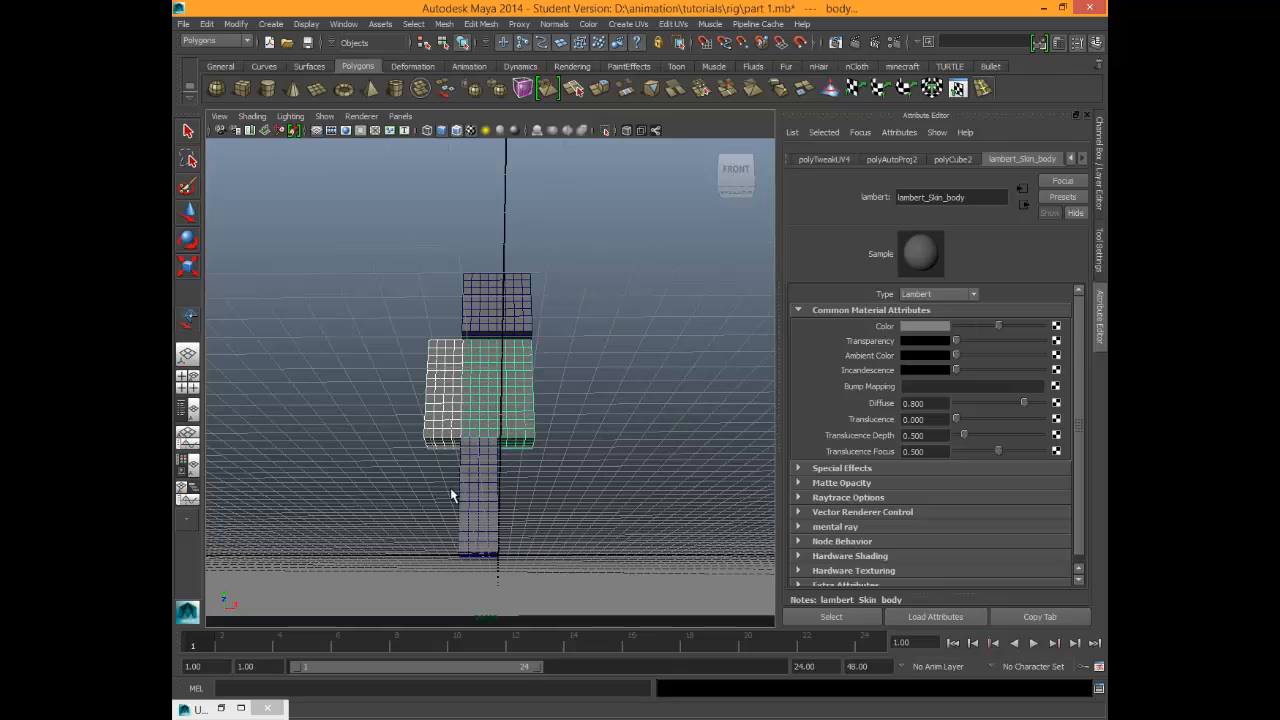
shift+click(466, 493)
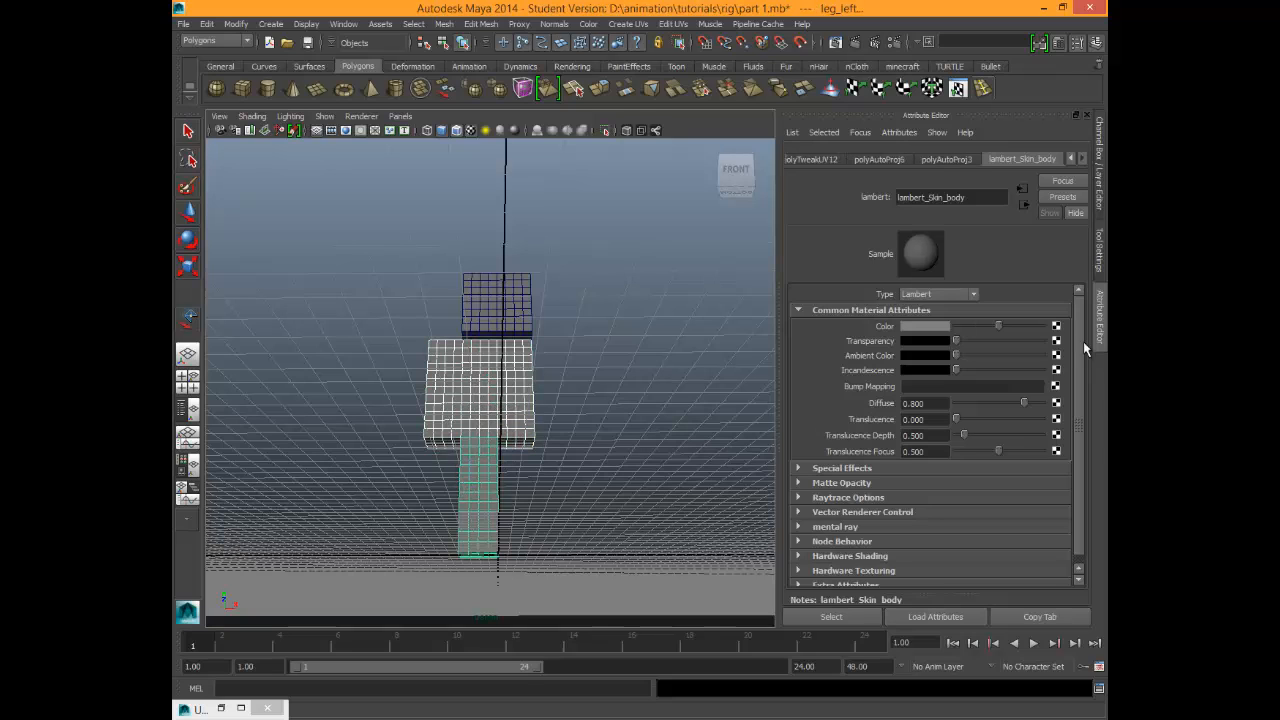
click(1056, 326)
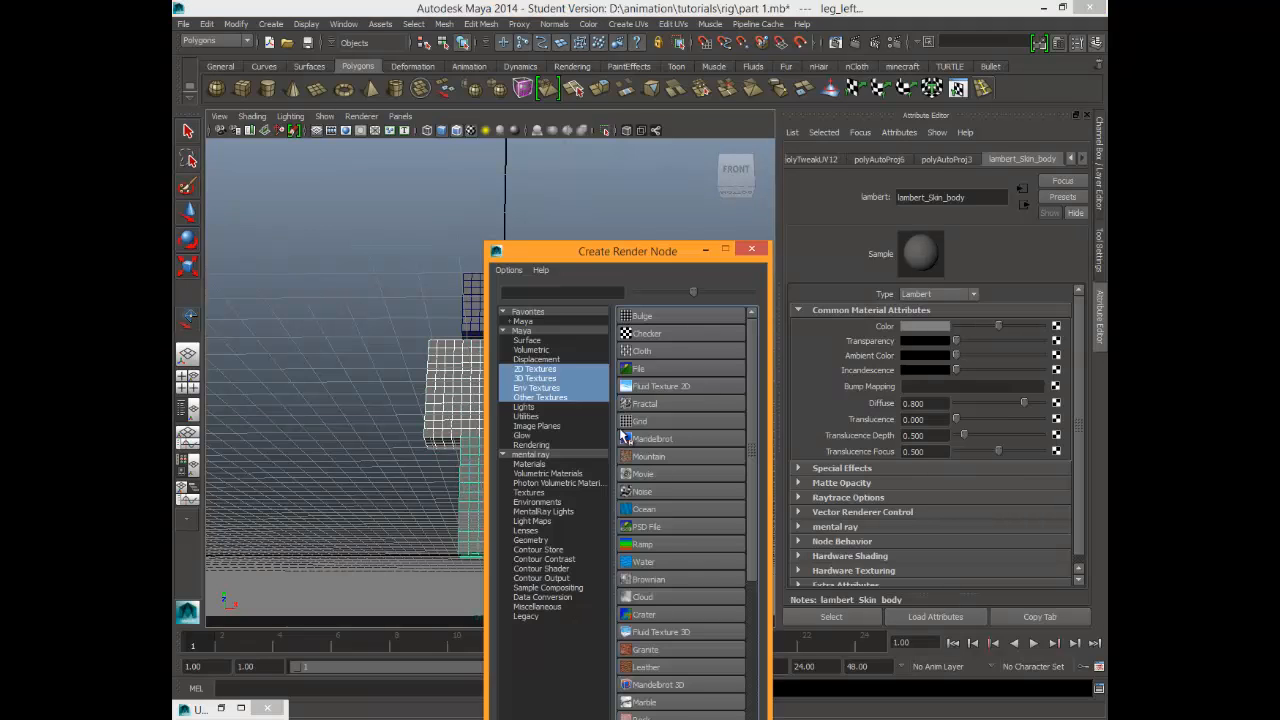
click(667, 366)
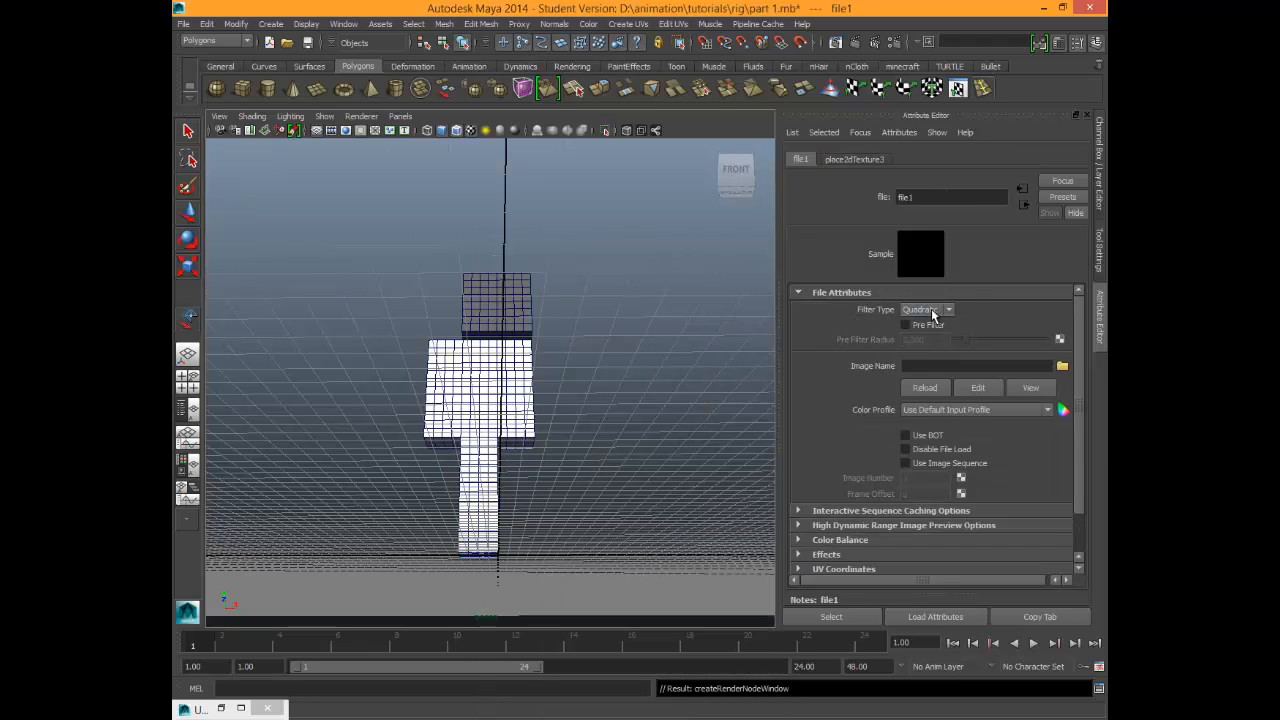
Set the new file texture's filter type to Off and load texture_body.png as its image.
alt+drag(511, 368, 378, 360)
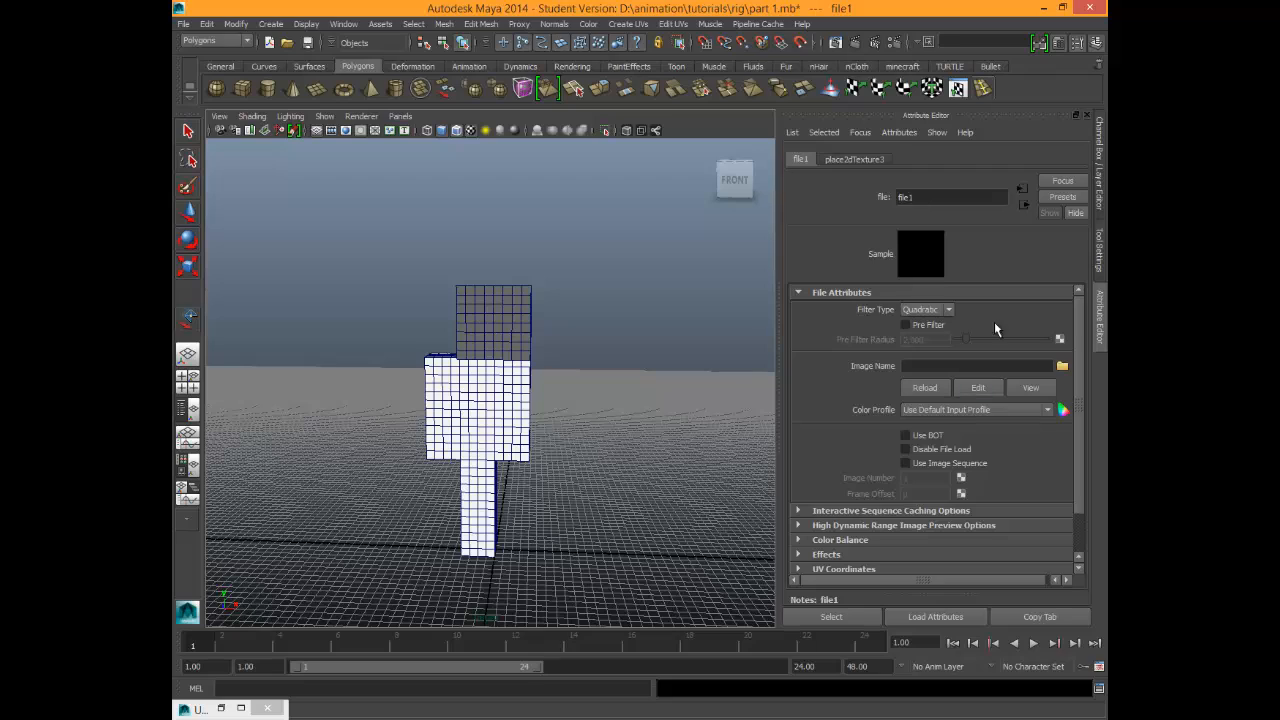
click(918, 312)
click(915, 308)
click(1062, 366)
click(417, 256)
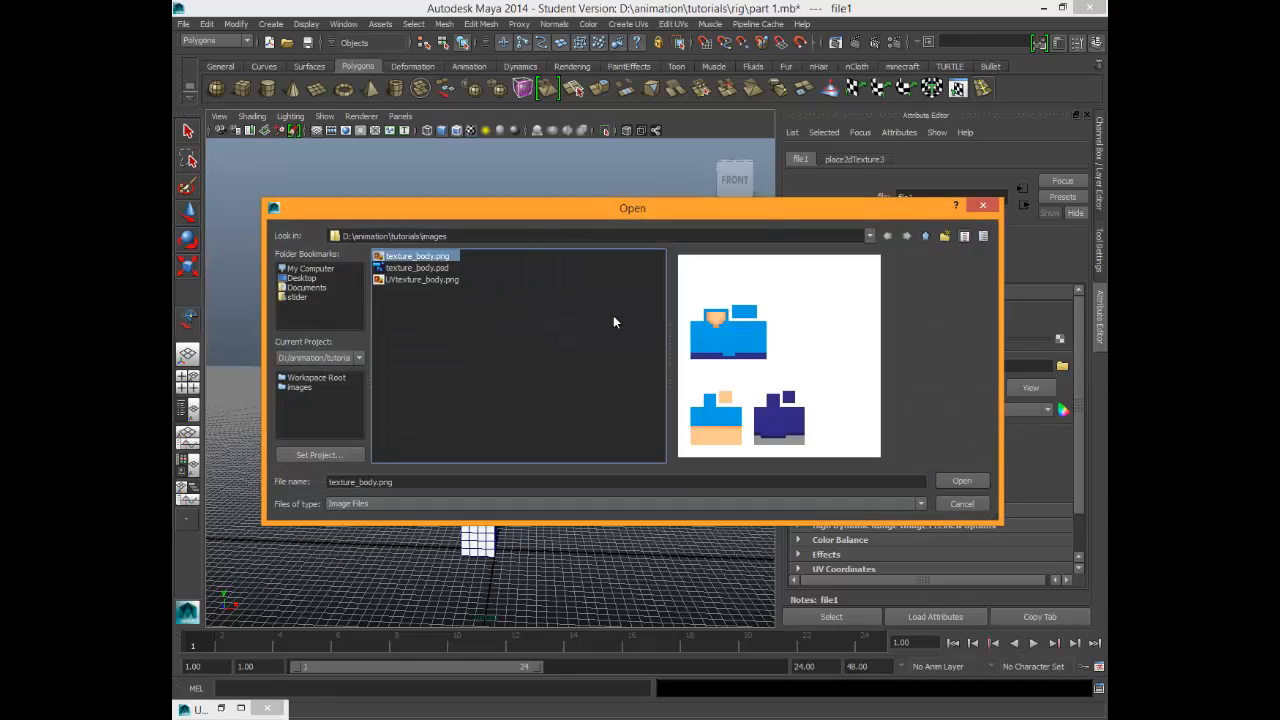
click(962, 481)
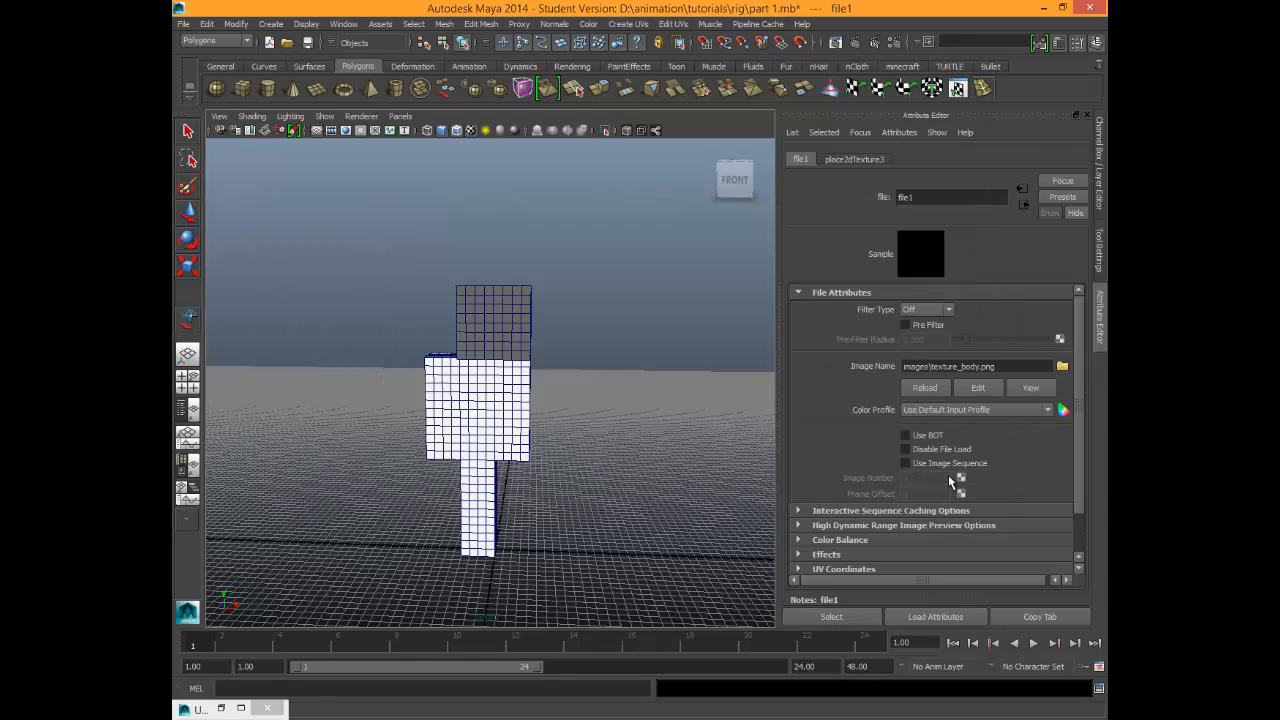
click(538, 489)
alt+drag(423, 494, 666, 437)
alt+drag(524, 362, 407, 387)
Try placing a duplicate of the left arm out beyond the opposite side of the body, and delete that copy.
click(447, 377)
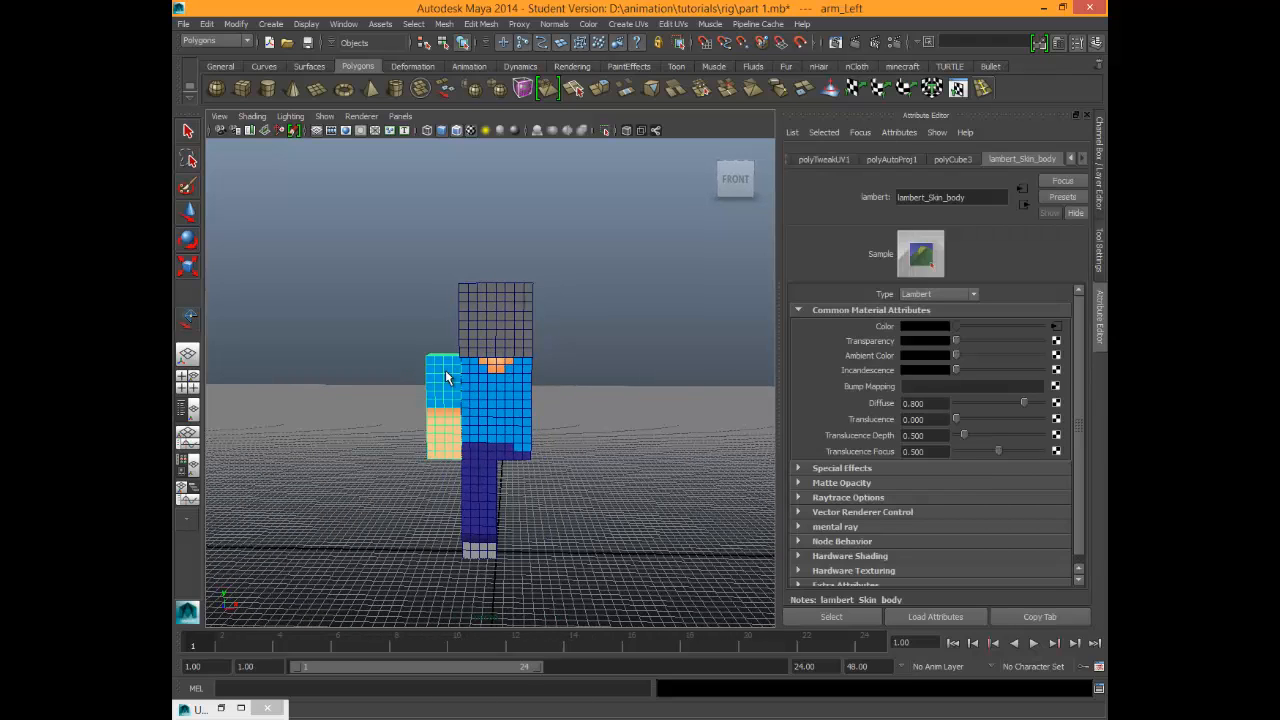
key(ctrl+d)
key(w)
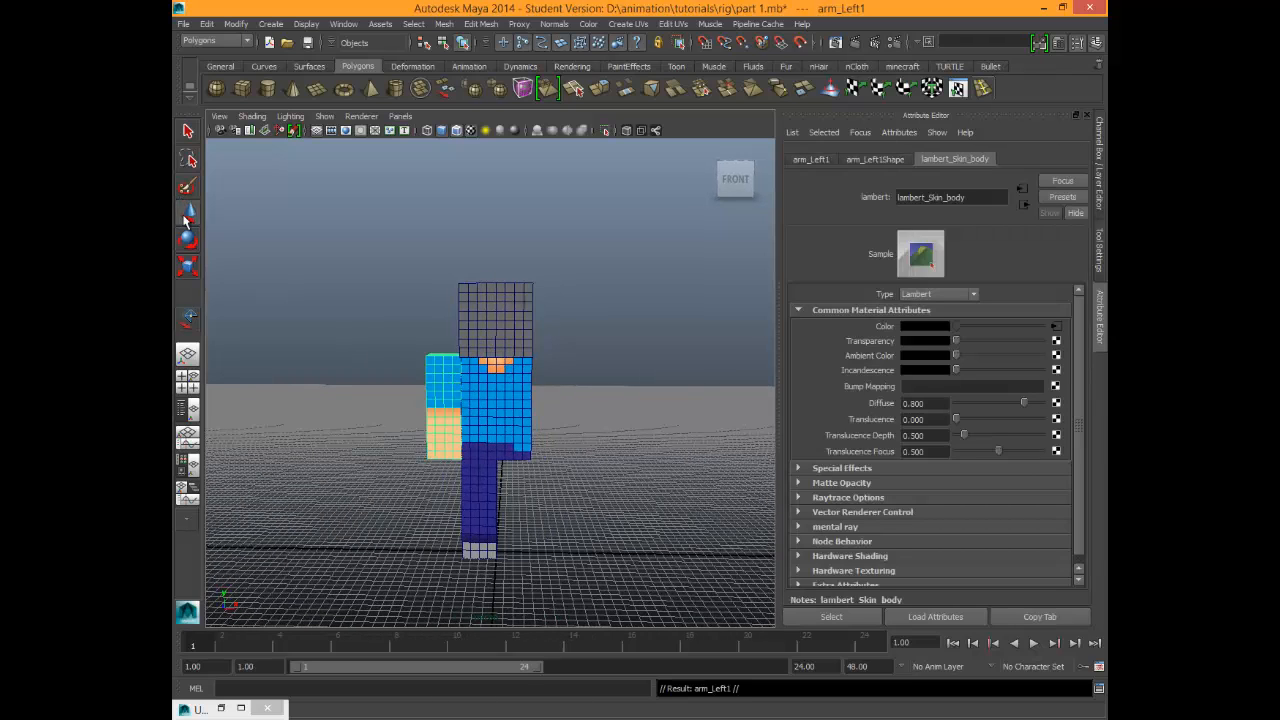
drag(505, 355, 648, 360)
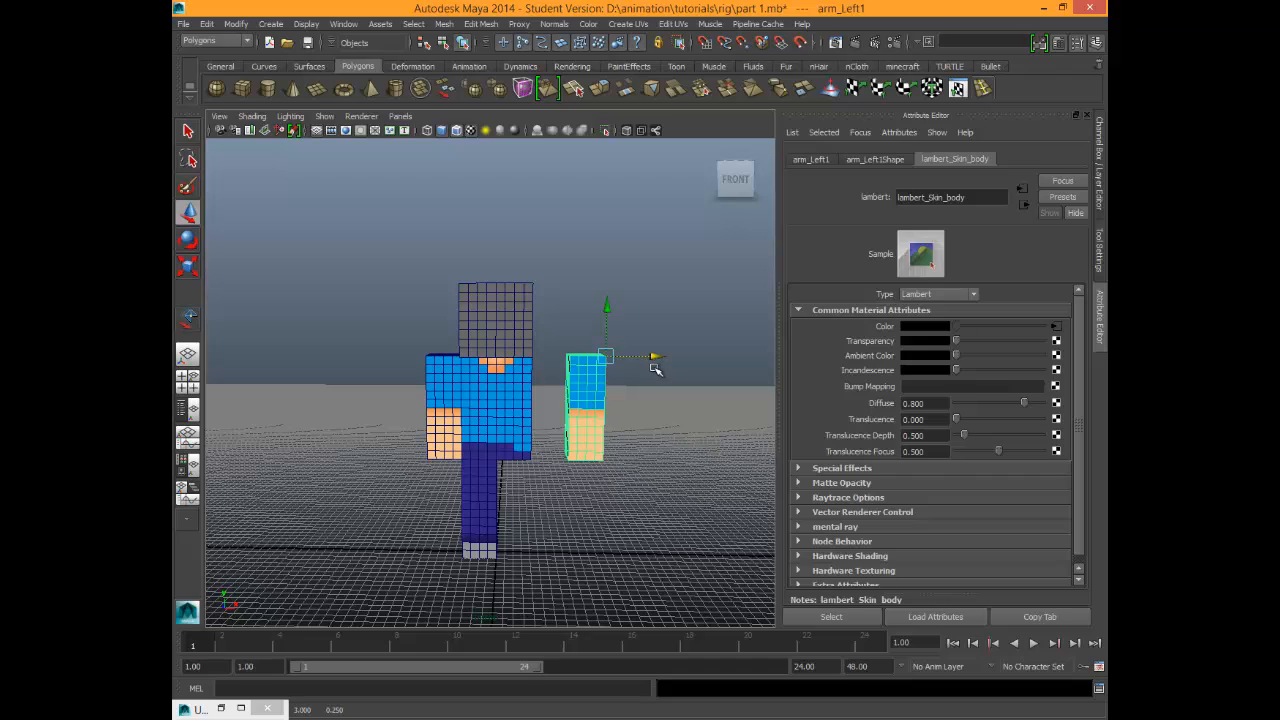
key(ctrl+d)
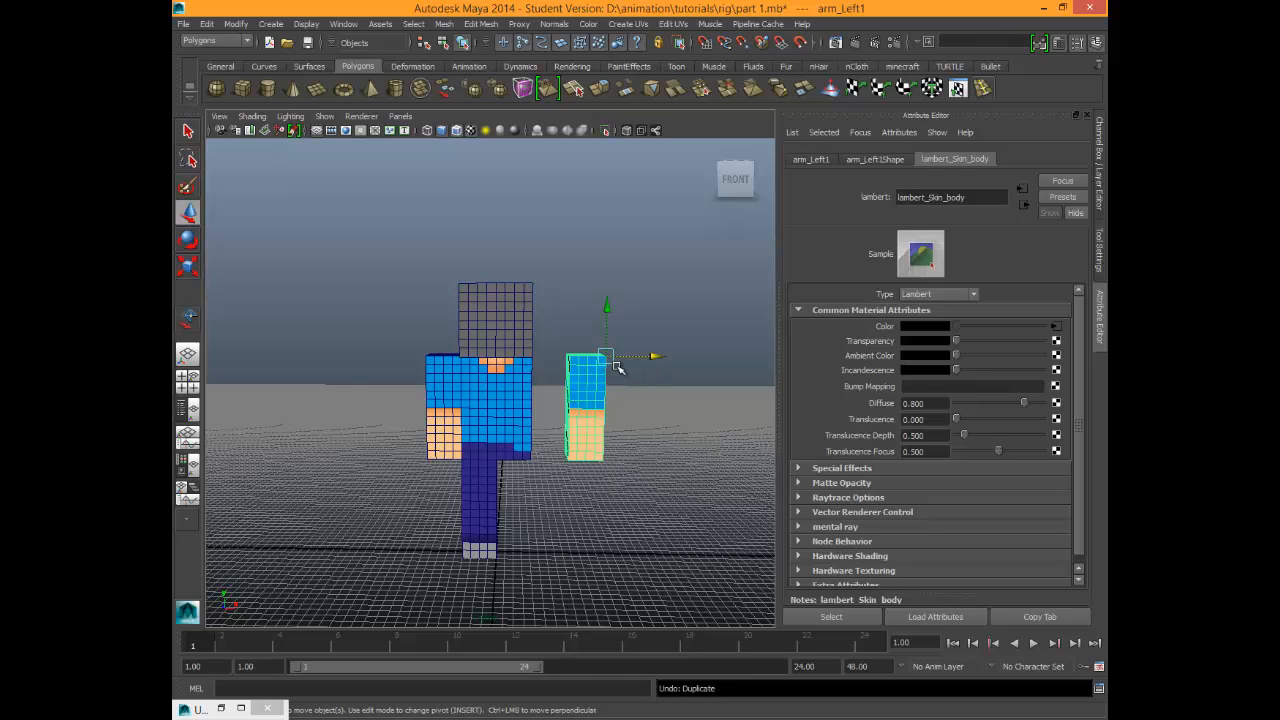
key(Delete)
Duplicate the left arm again and move the copy against the opposite side of the body.
click(455, 386)
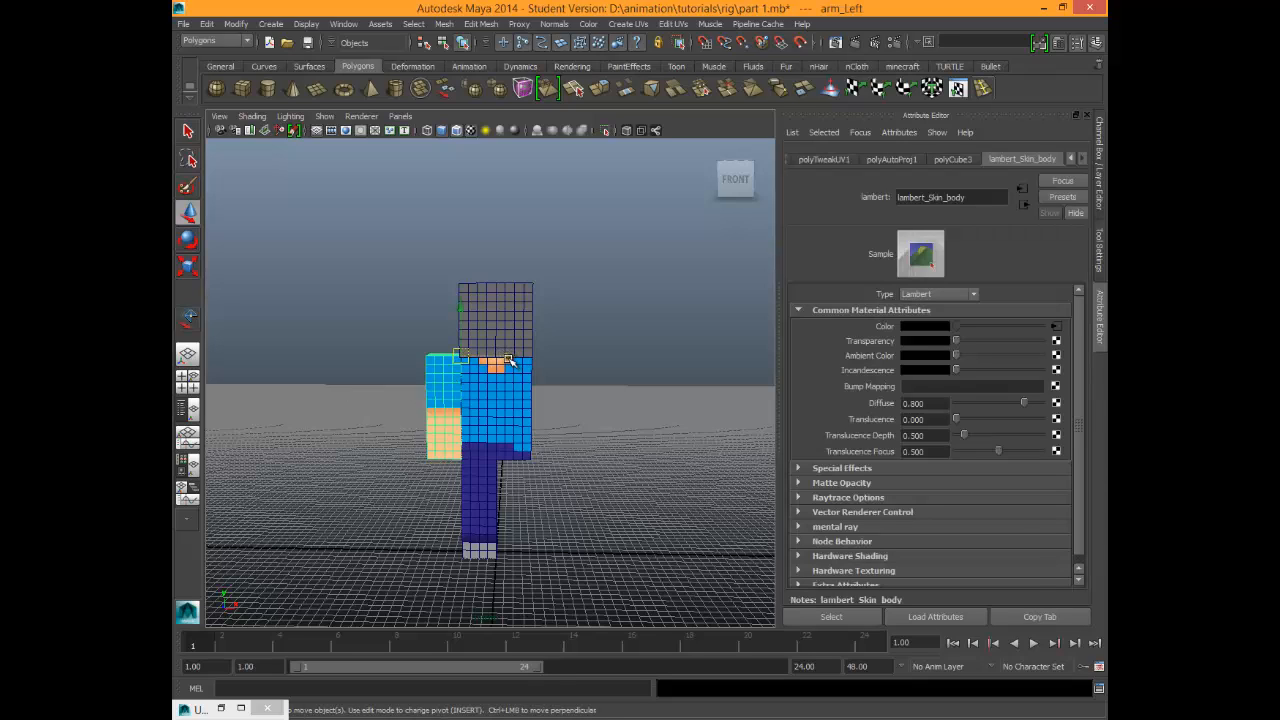
key(ctrl+d)
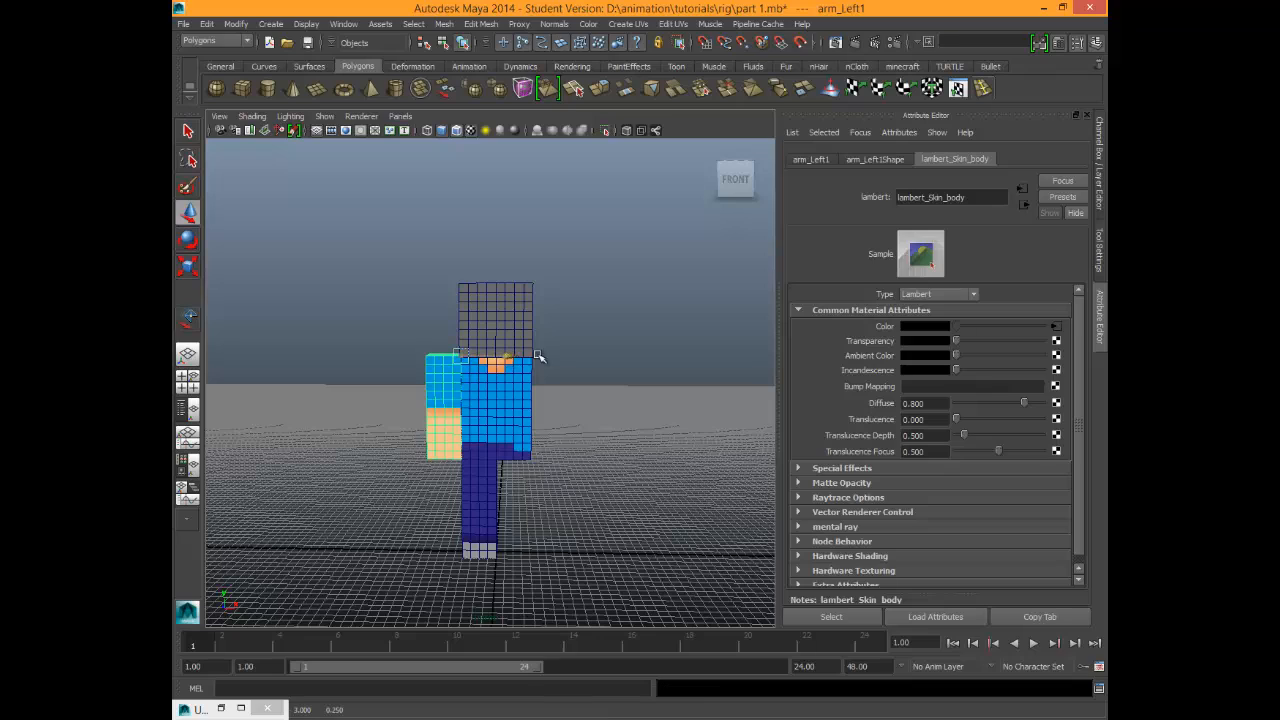
drag(506, 360, 528, 374)
Reposition the duplicated arm's pivot at its inner top corner and vertex-snap the copy flush with the body's shoulder.
key(Insert)
key(Insert)
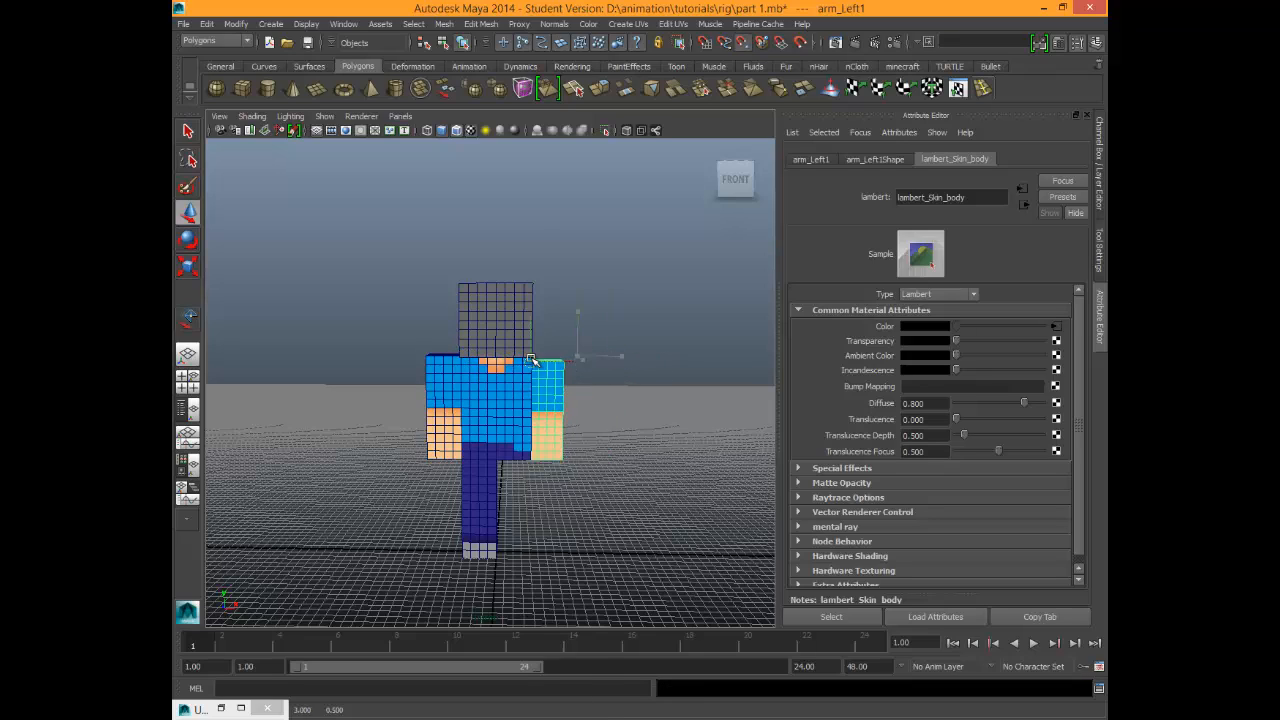
alt+drag(544, 450, 316, 451)
alt+right_drag(316, 451, 430, 383)
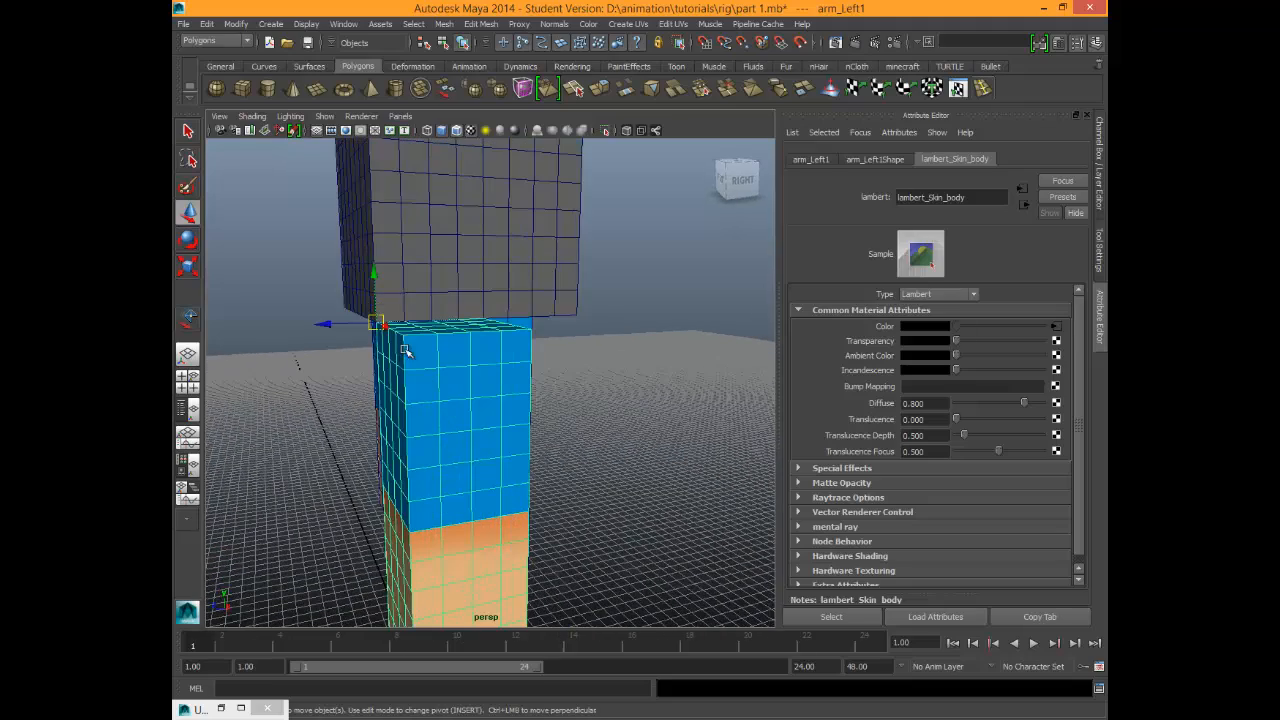
key(v)
drag(376, 323, 431, 321)
Duplicate the left leg and snap the copy beside it under the other half of the body, checking the fit from below.
alt+drag(365, 454, 554, 493)
alt+right_drag(554, 493, 497, 514)
click(495, 497)
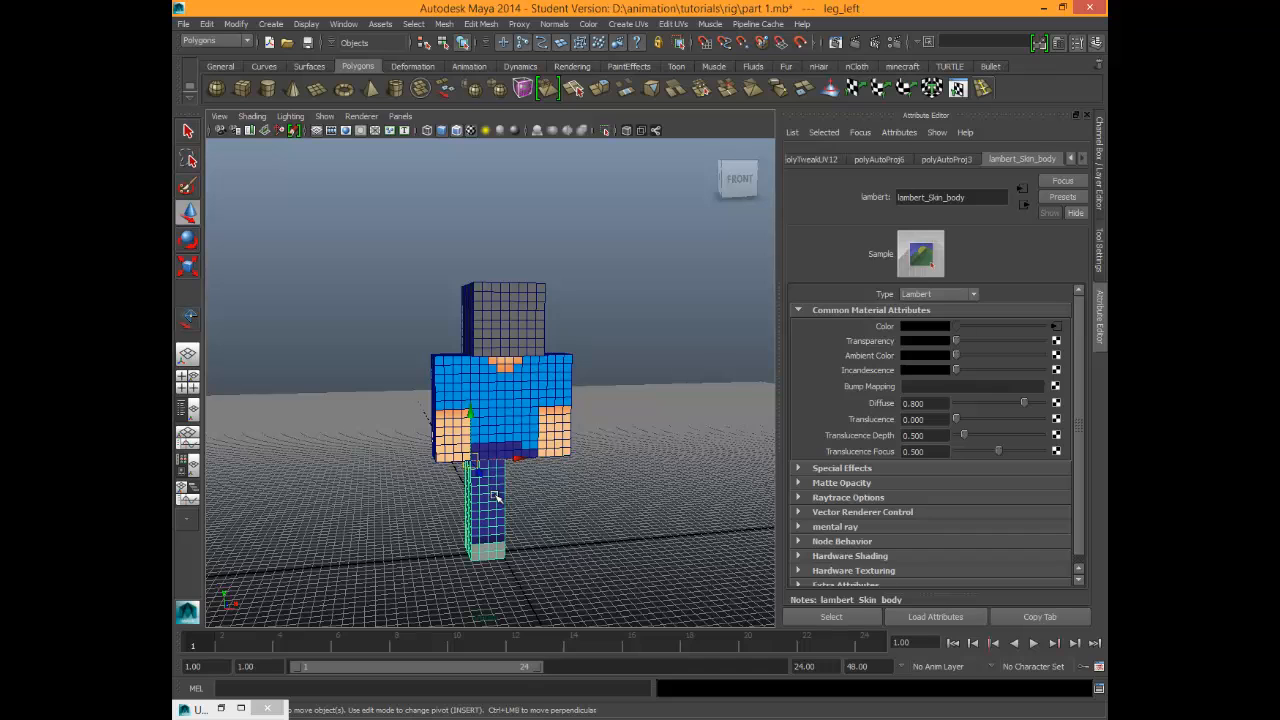
key(ctrl+d)
drag(470, 458, 492, 485)
click(574, 514)
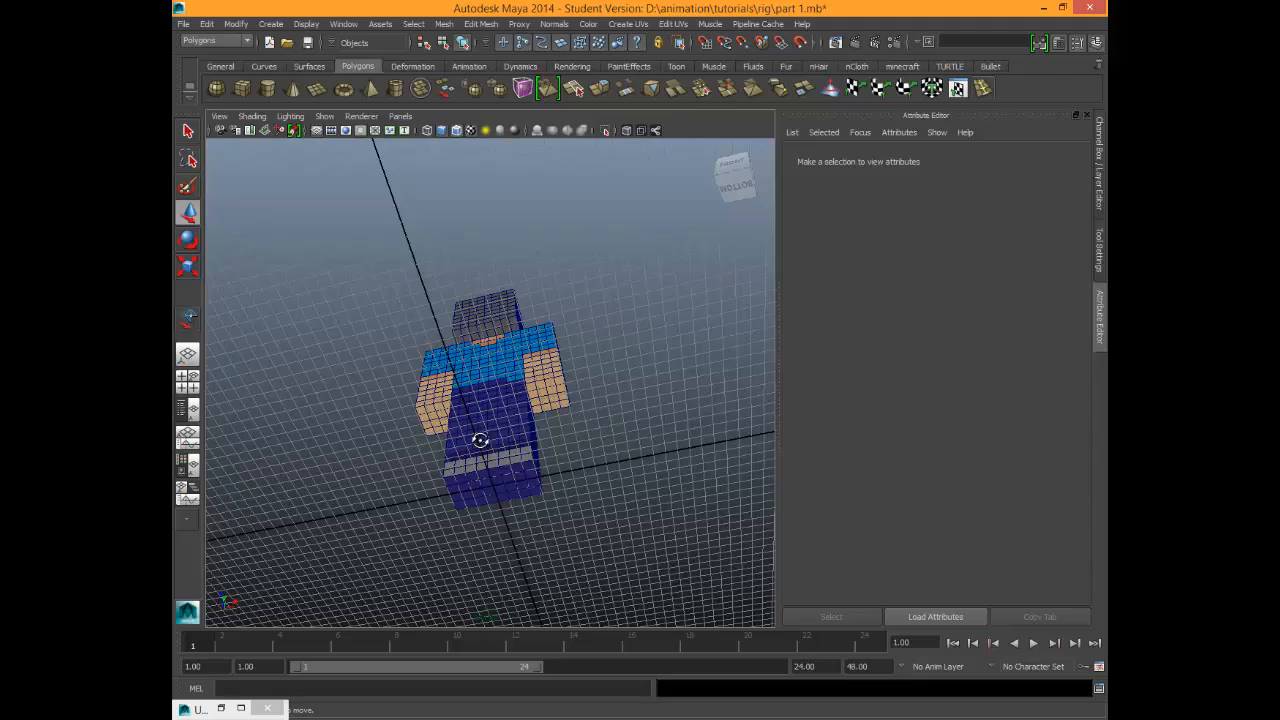
alt+drag(480, 440, 480, 506)
click(497, 491)
click(402, 575)
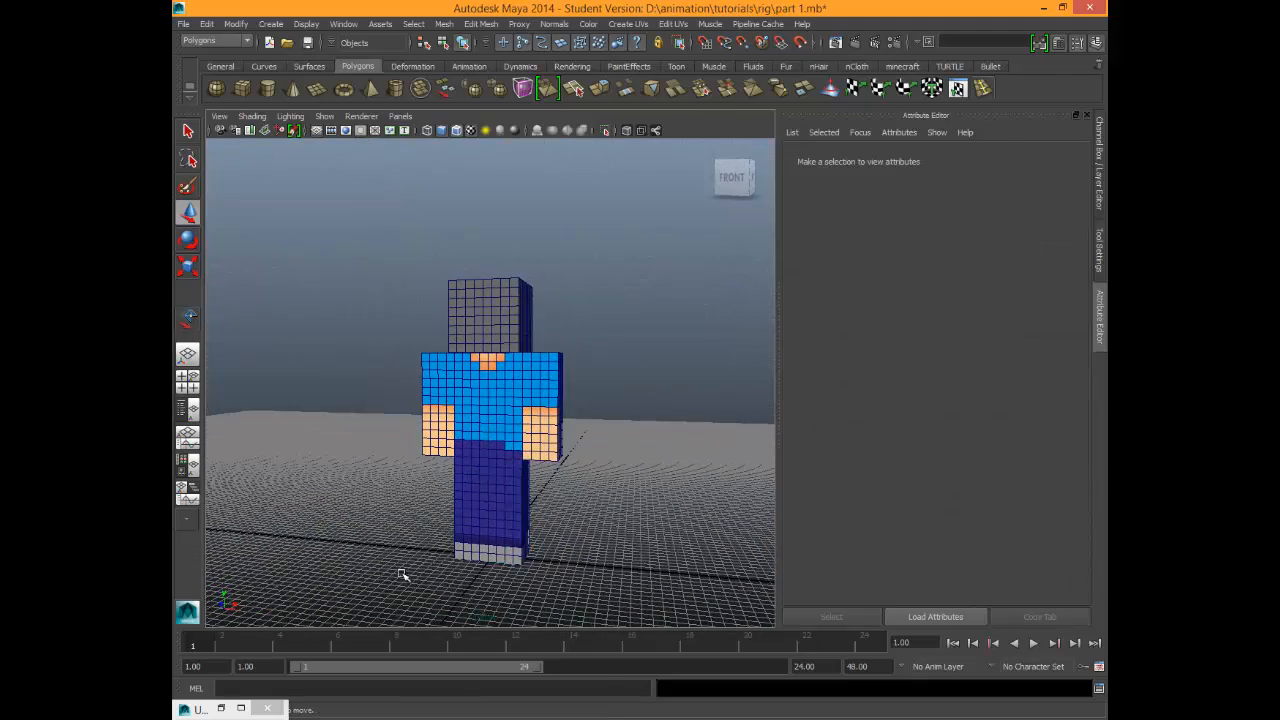
Select the head, try moving it straight up off the body, and undo that move.
alt+drag(402, 575, 414, 343)
click(484, 303)
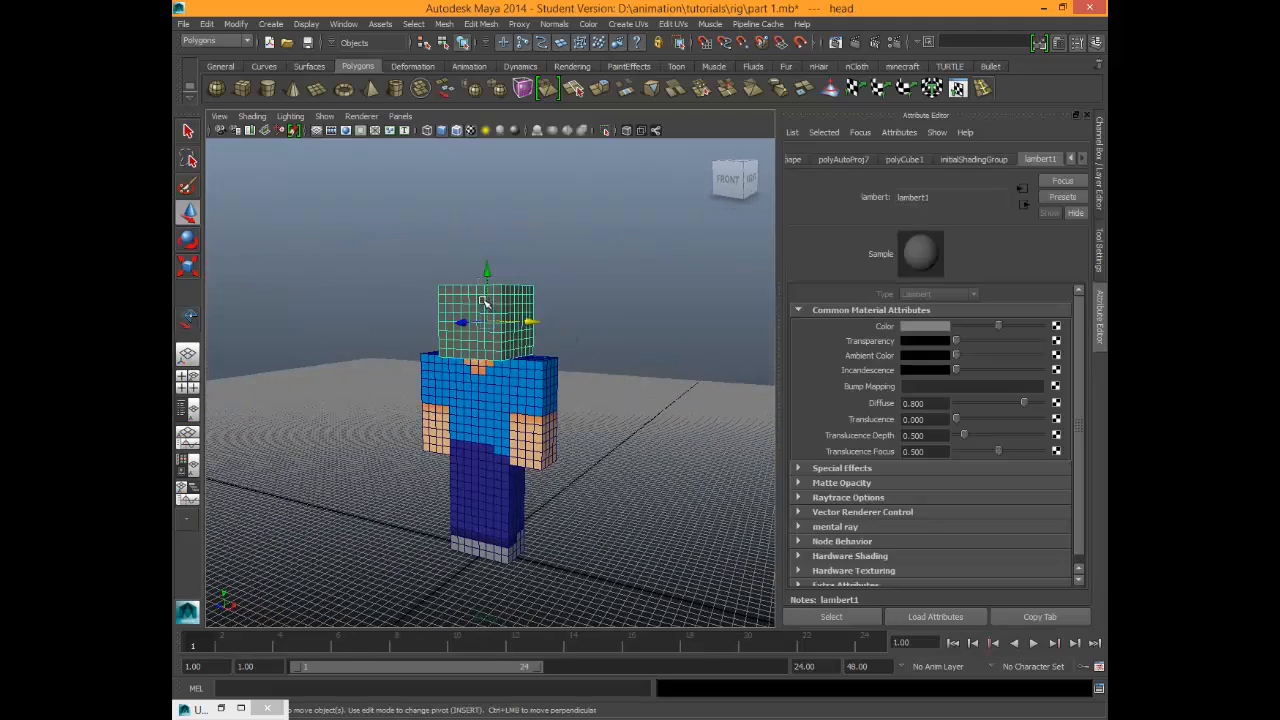
drag(484, 303, 484, 140)
key(ctrl+z)
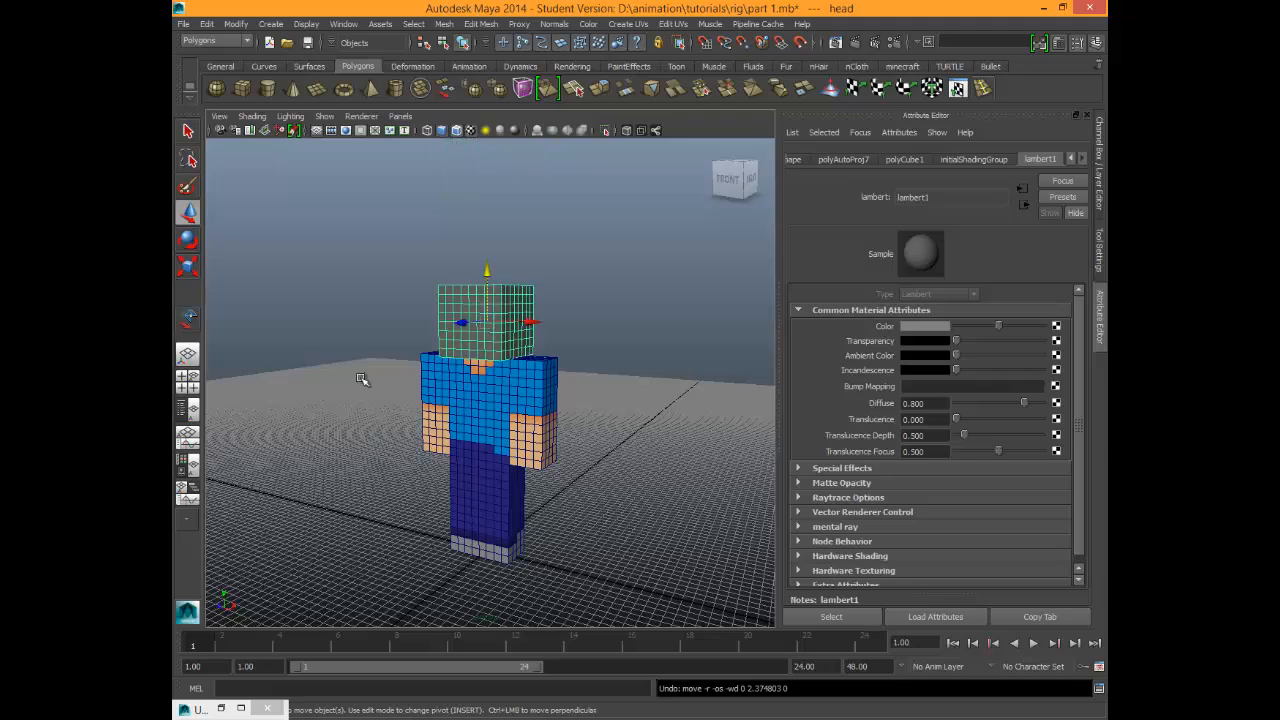
Show the head's transform channels and raise the head above the body to a Translate Y of about 4.059.
alt+drag(361, 379, 430, 442)
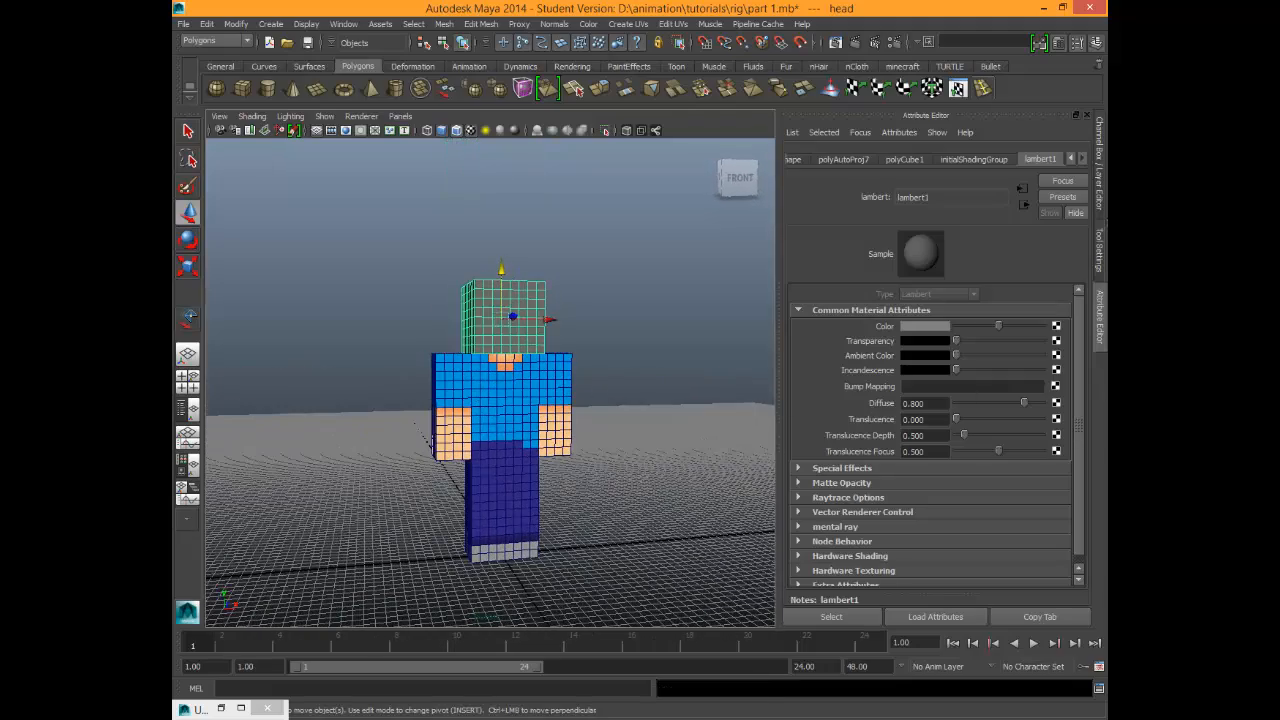
alt+drag(652, 389, 847, 354)
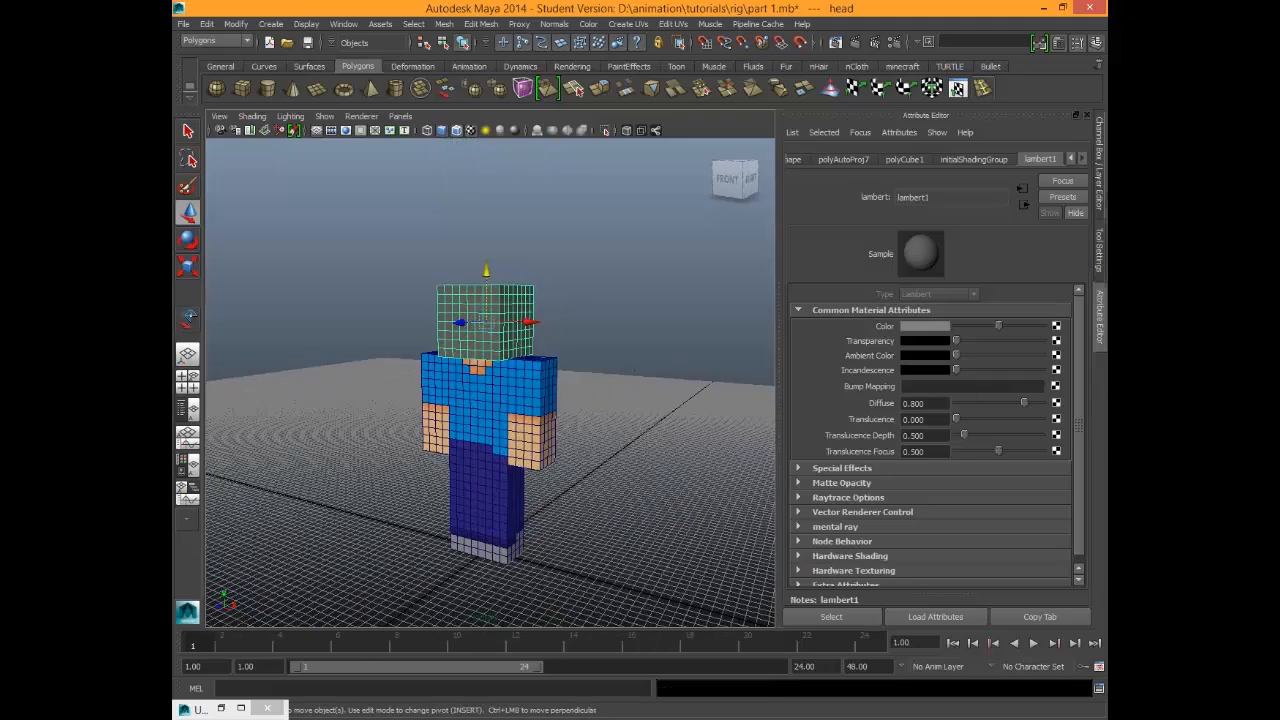
key(ctrl+a)
alt+drag(374, 443, 484, 478)
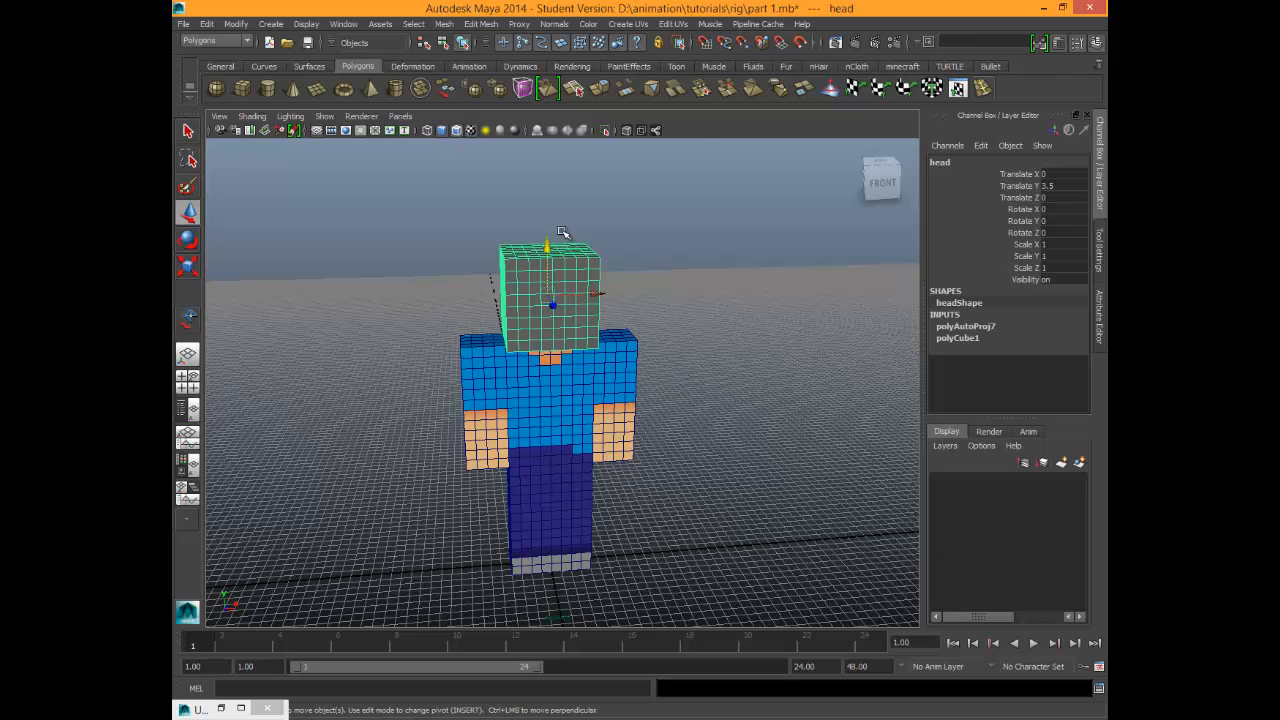
drag(551, 243, 550, 193)
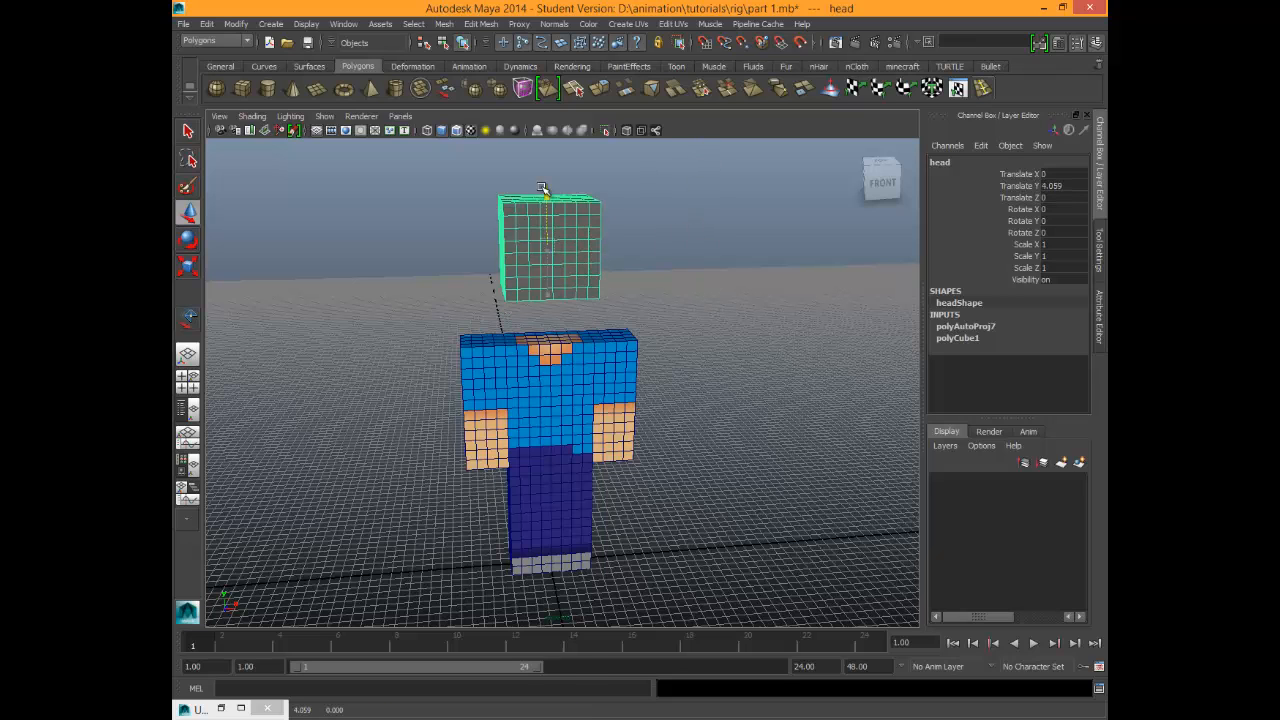
alt+drag(637, 302, 609, 288)
scroll(609, 289, down, 5)
alt+middle_drag(571, 459, 566, 436)
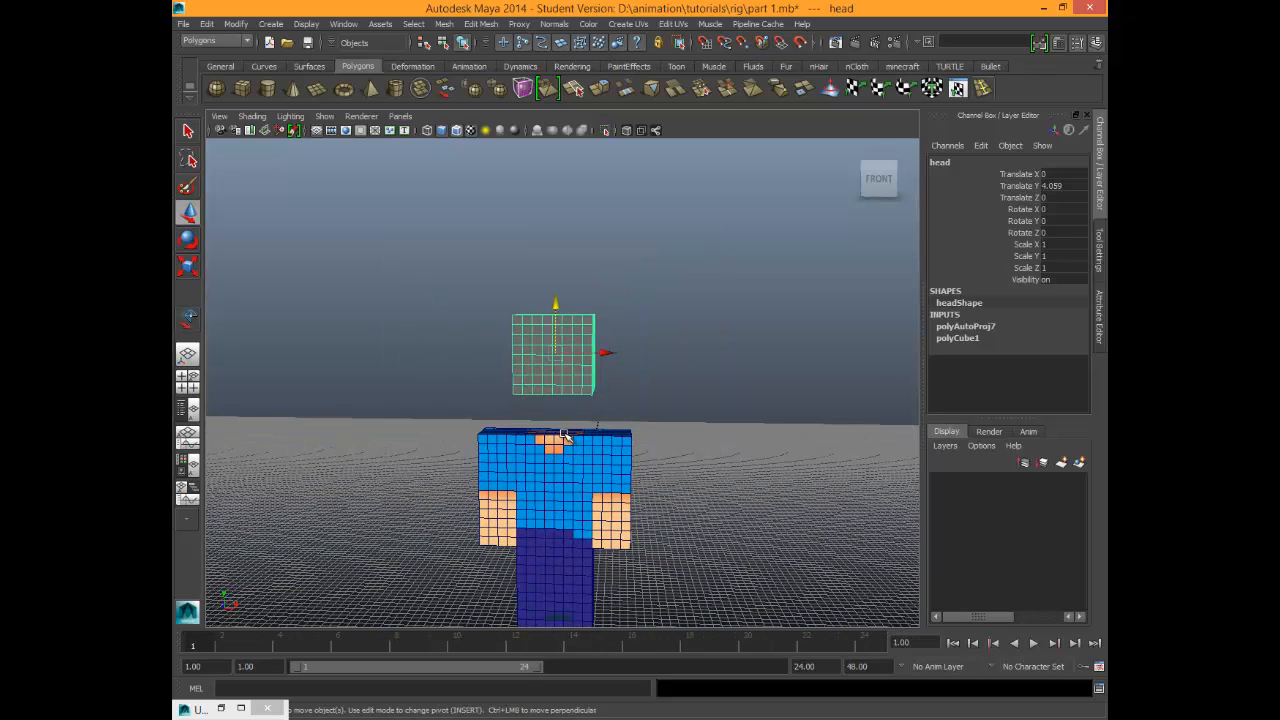